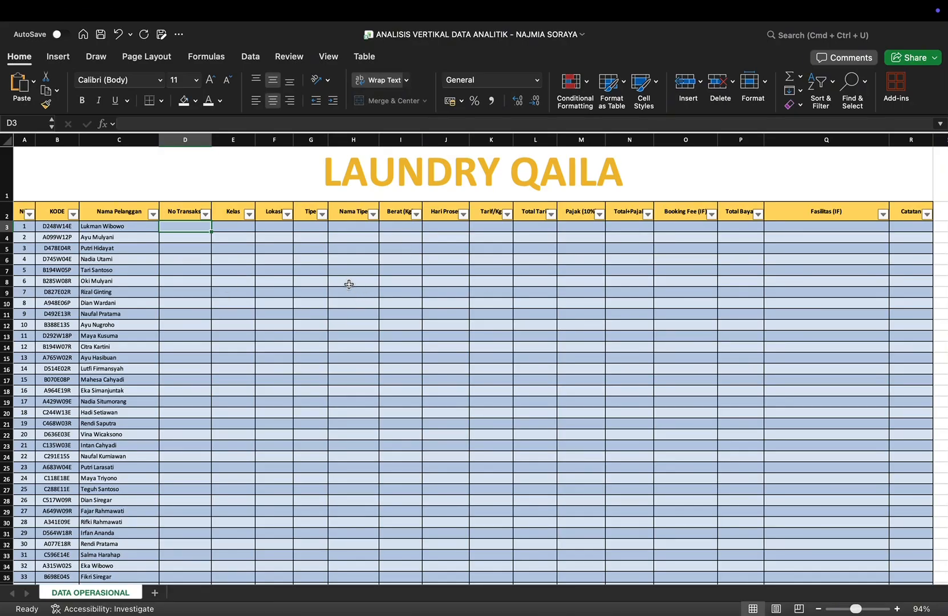
Step: Examine the customer rows and the column headers from KODE through Catatan in the laundry table
scroll(240, 305, "down", 20)
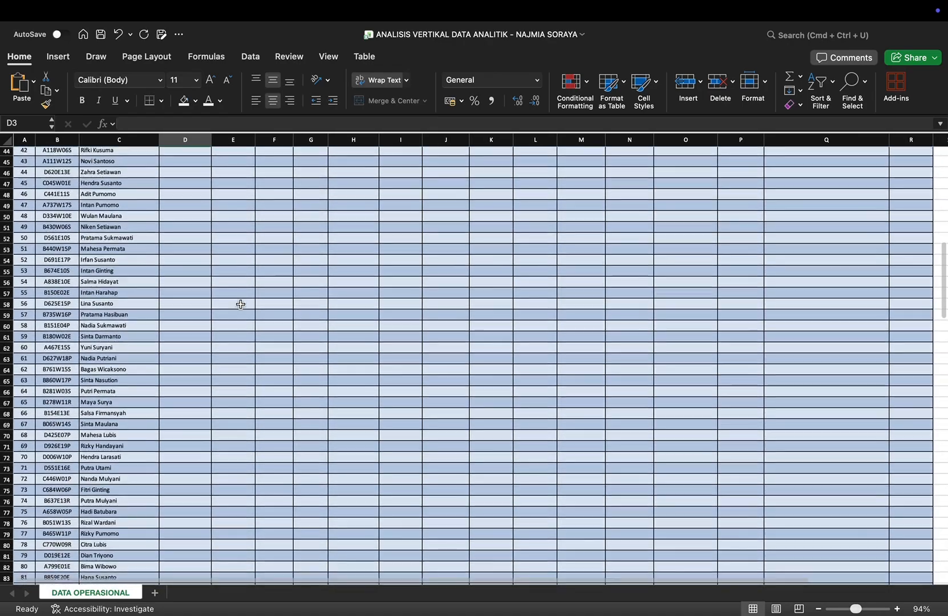
scroll(241, 304, "down", 15)
scroll(241, 304, "up", 20)
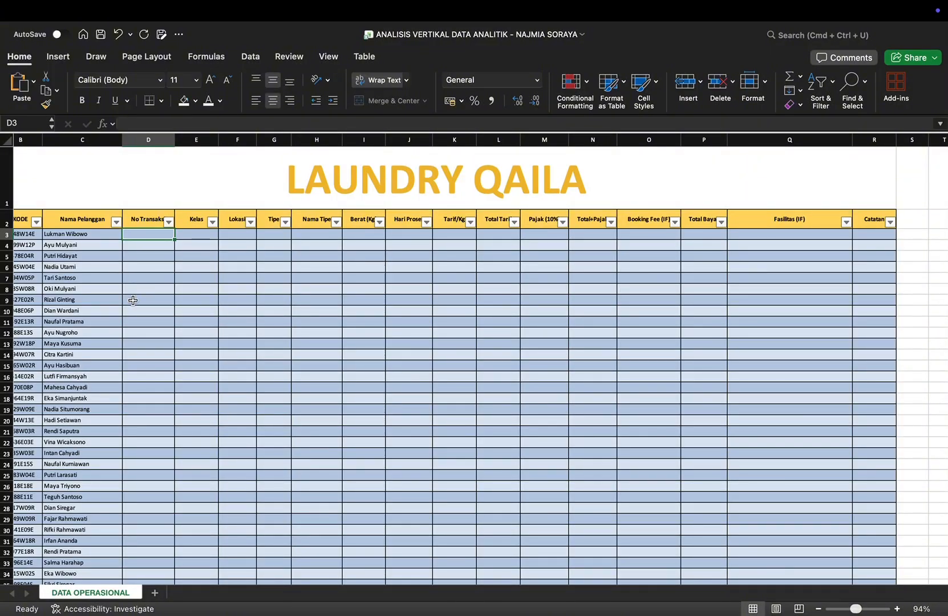
scroll(22, 209, "left", 2)
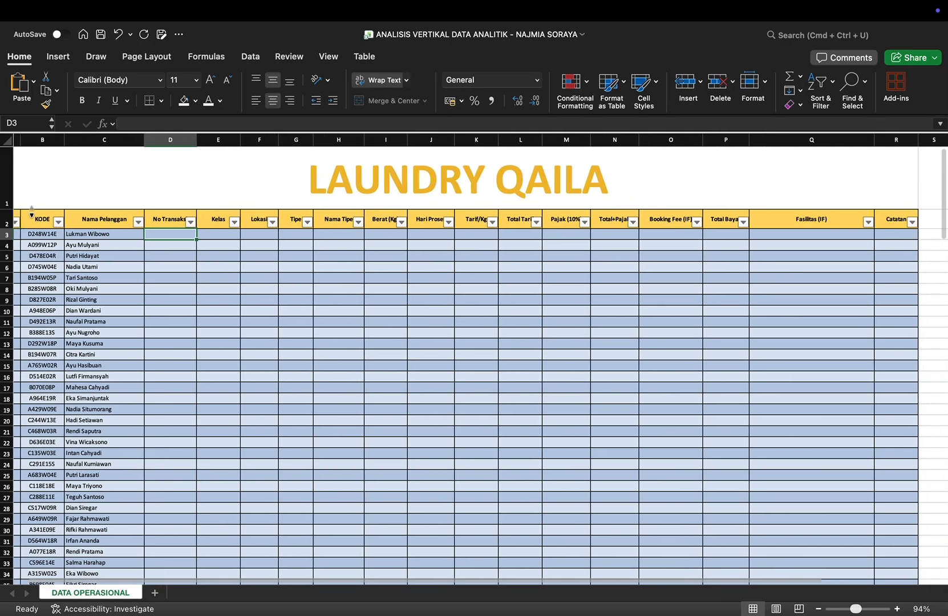
scroll(20, 217, "left", 1)
left_click(53, 219)
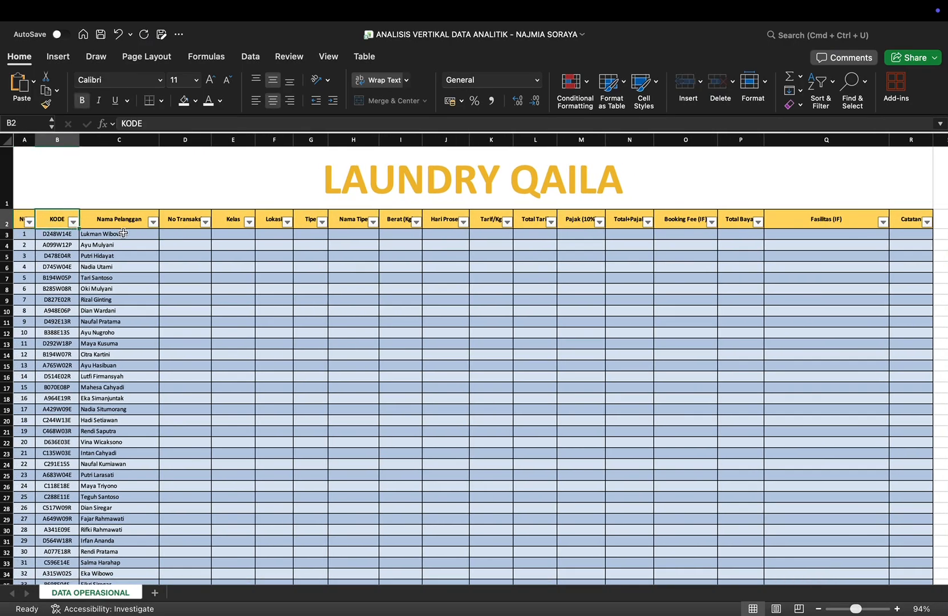
key("Right")
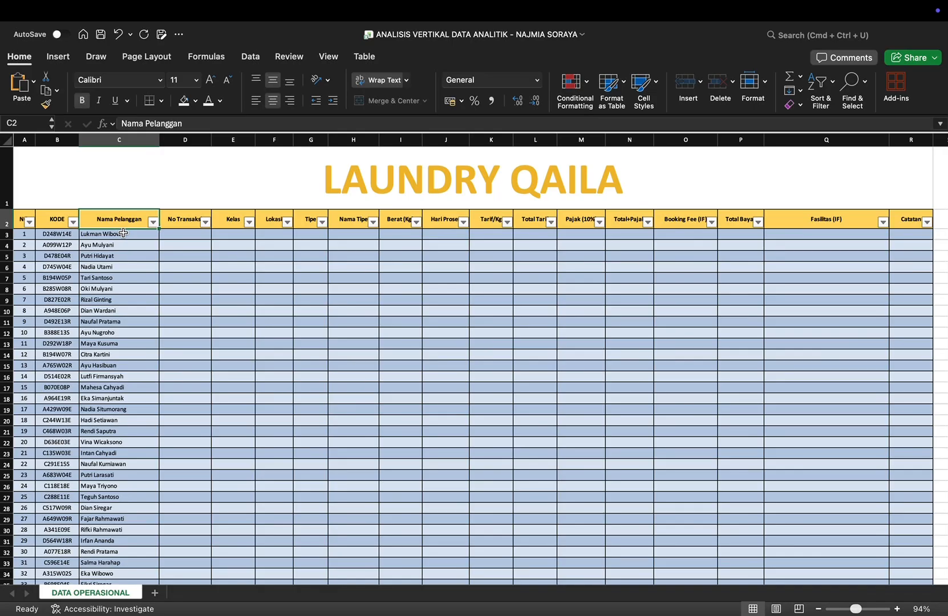
key("Right")
key("Right")
key("Right")
key("Right")
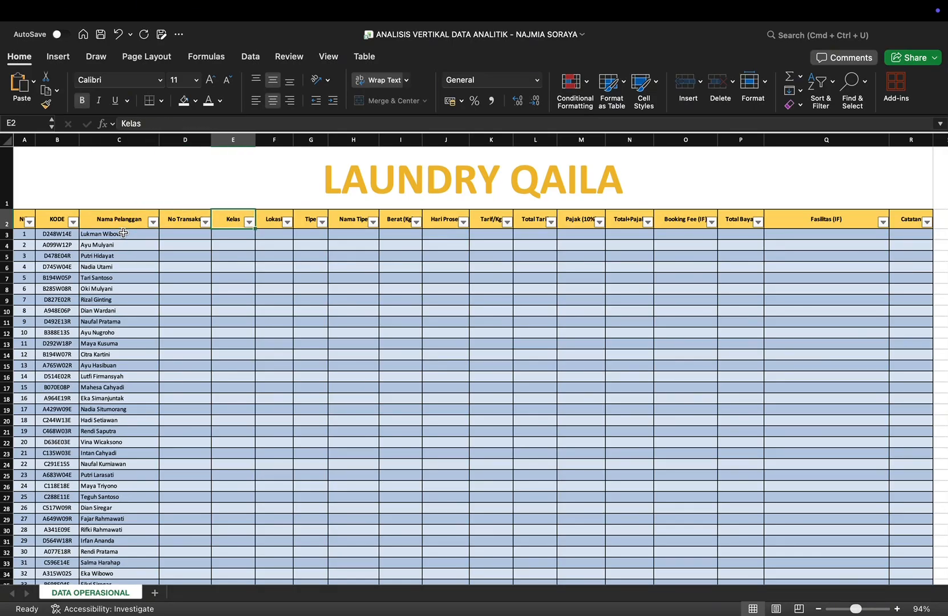
key("Right")
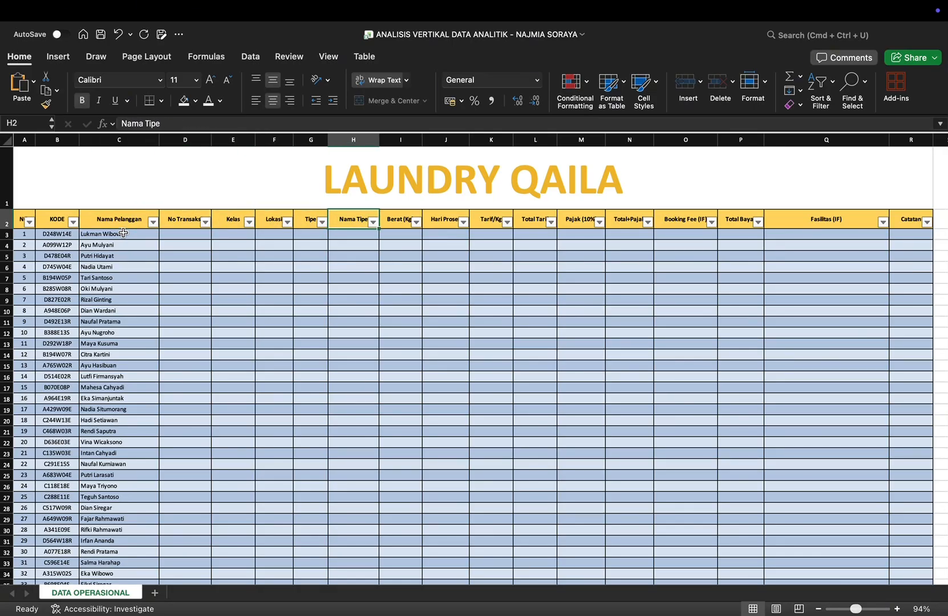
key("Right")
key("Right")
key("Right")
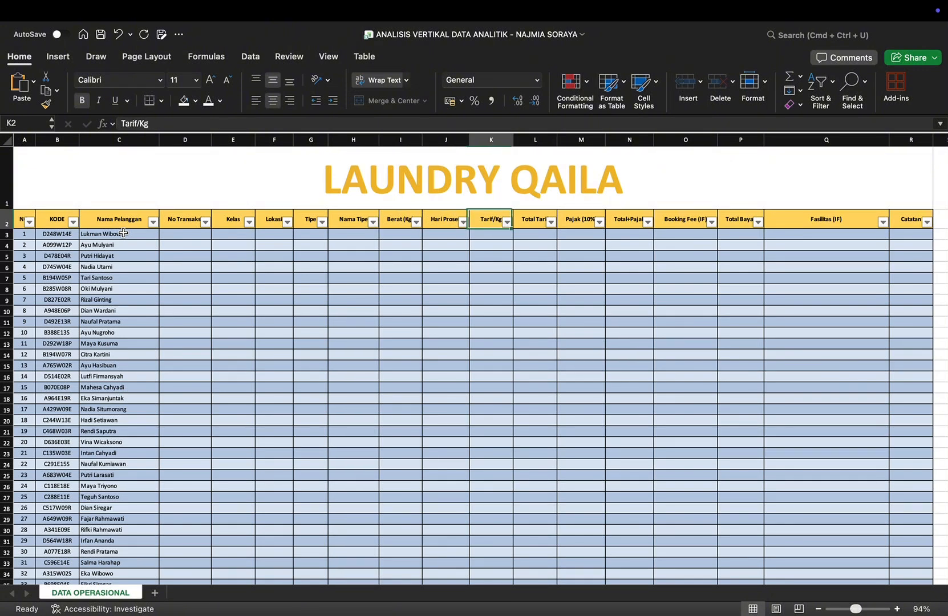
key("Right")
key("Right")
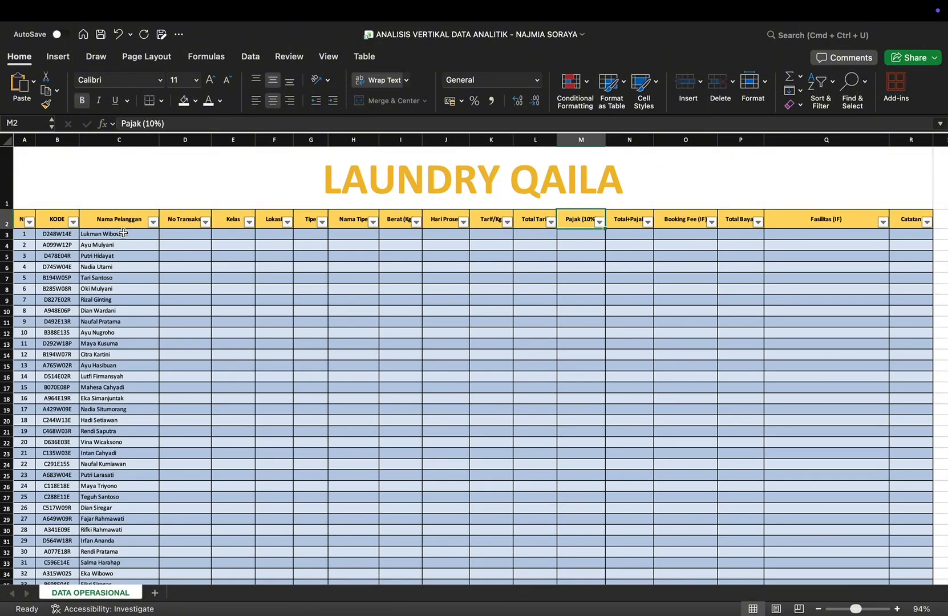
key("Right")
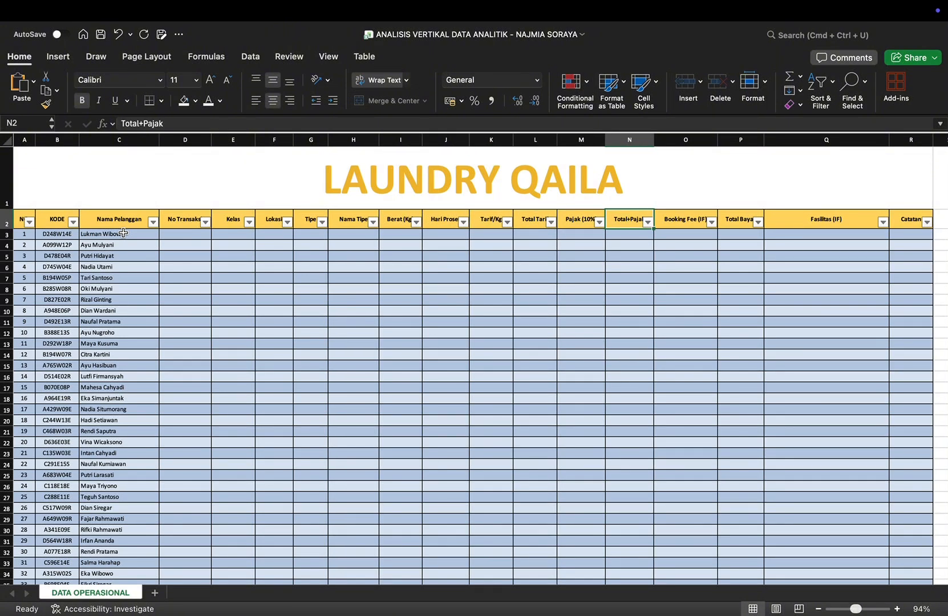
key("Right")
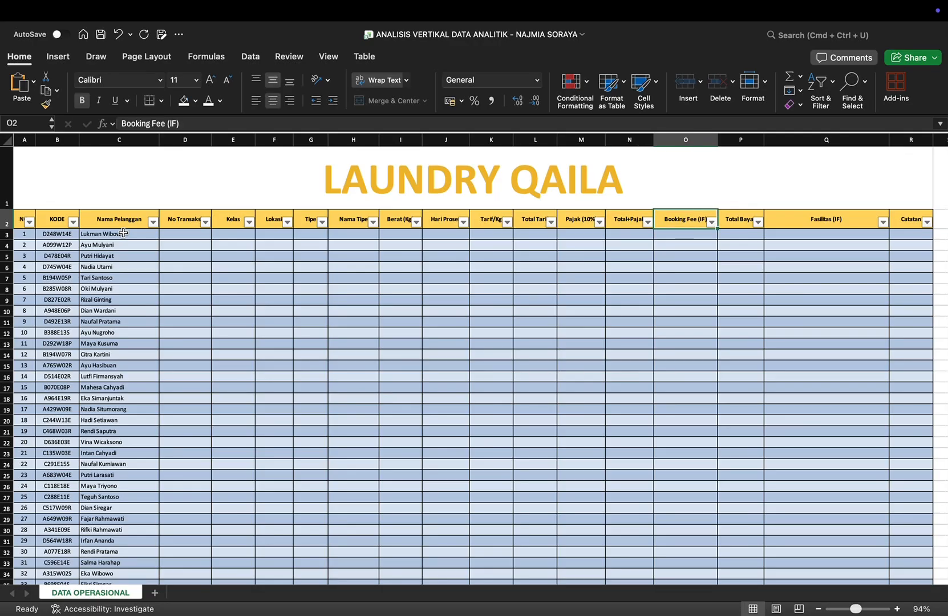
key("Right")
key("Right")
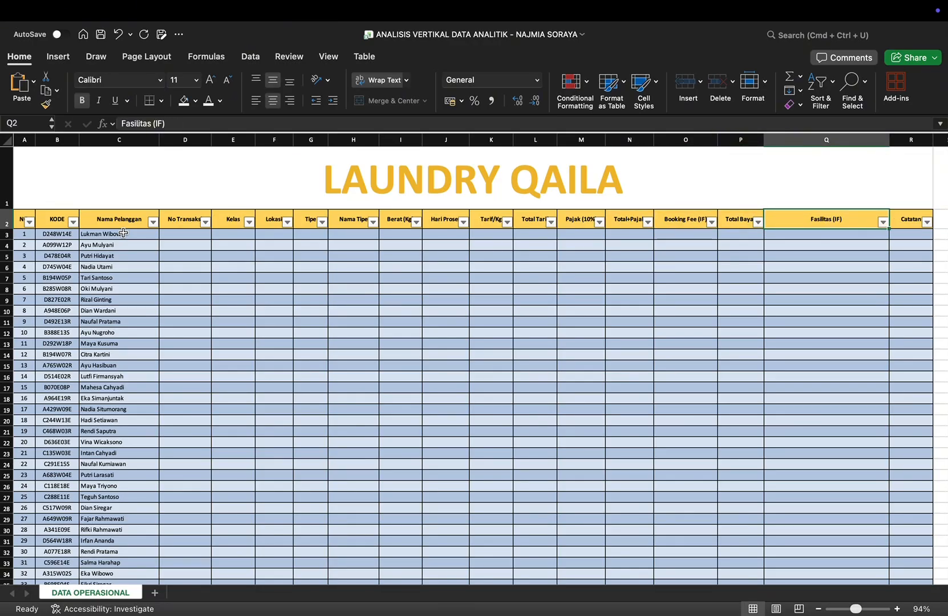
key("Right")
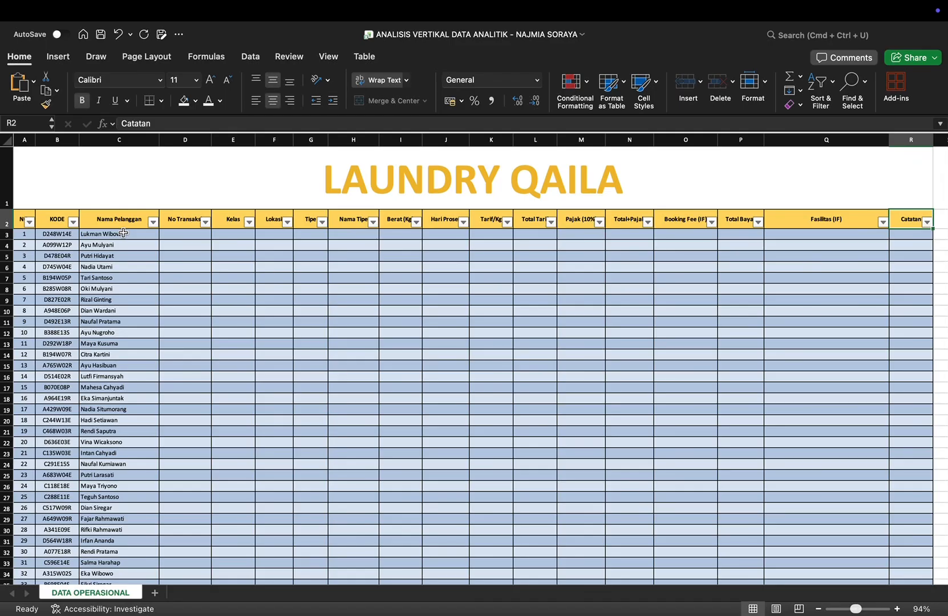
key("Left")
key("Left")
key("Left")
key("Left")
key("Left")
key("Left")
key("Left")
key("Left")
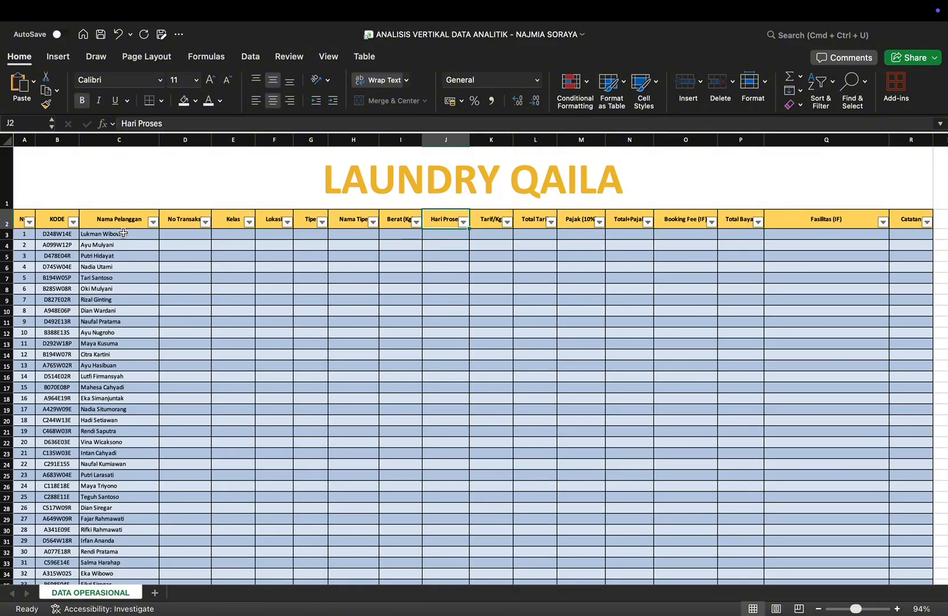
key("Left")
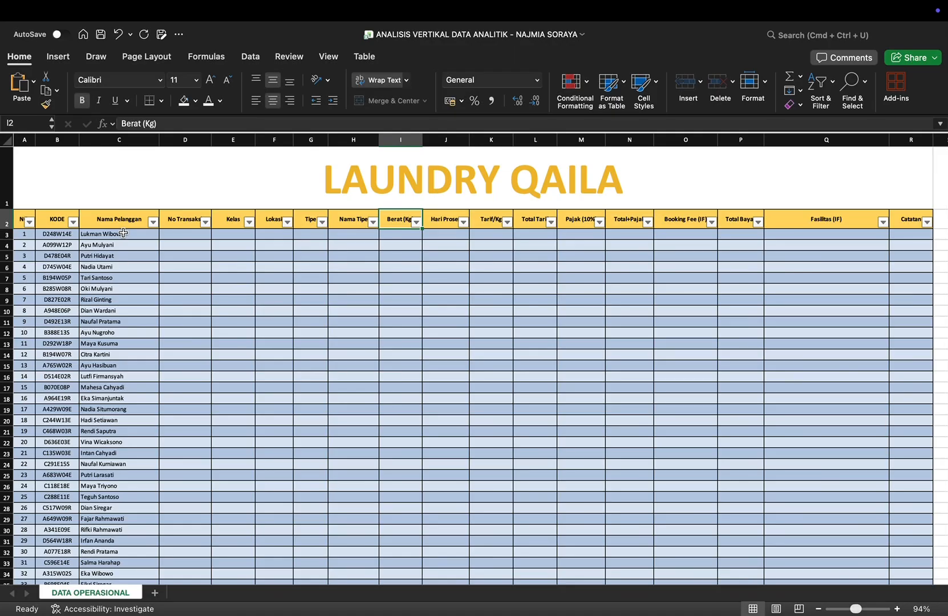
Step: Read the lookup tables below the data and the processing instructions one by one, from Format KODE to Catatan
scroll(451, 378, "down", 20)
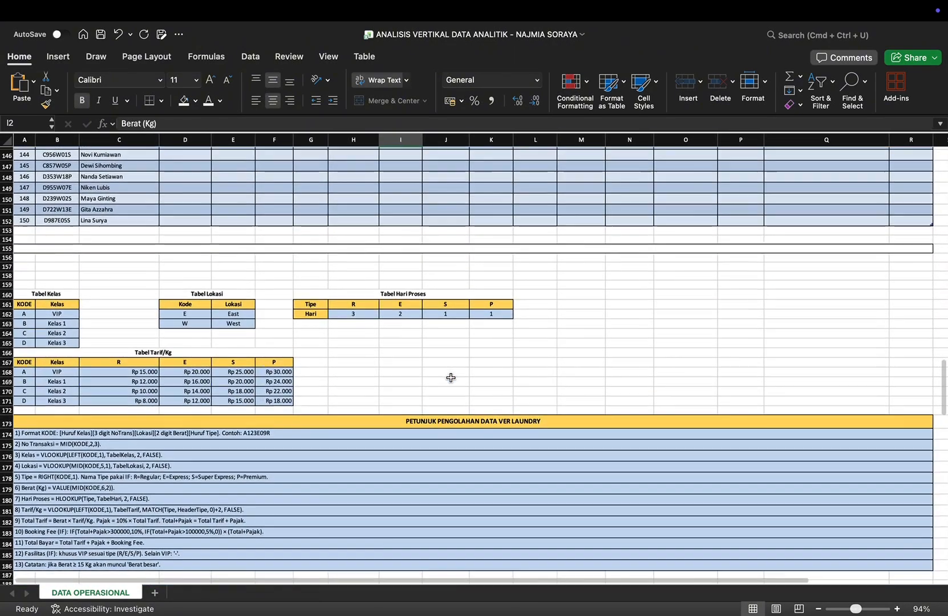
scroll(451, 377, "down", 3)
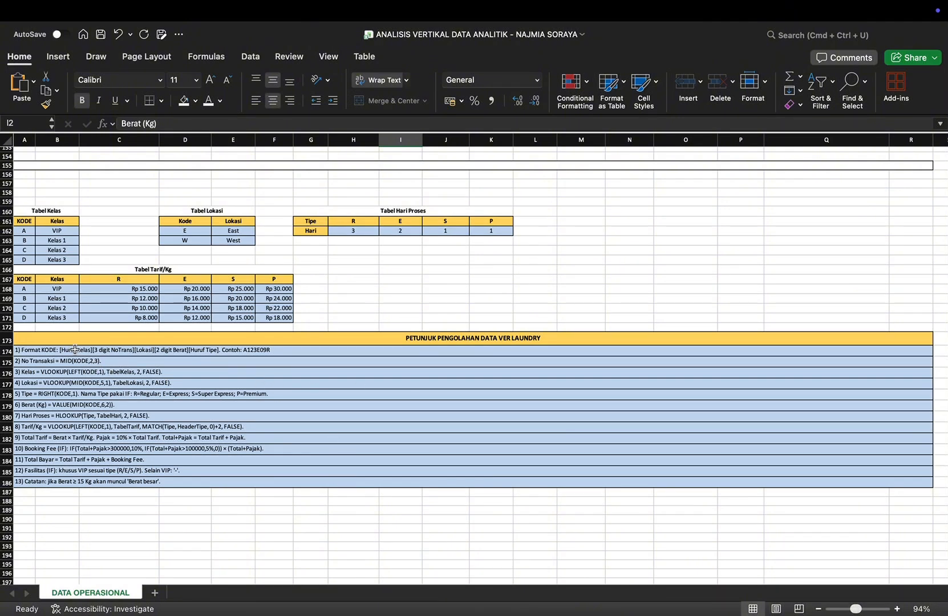
left_click(53, 337)
left_click_drag(53, 337, 226, 489)
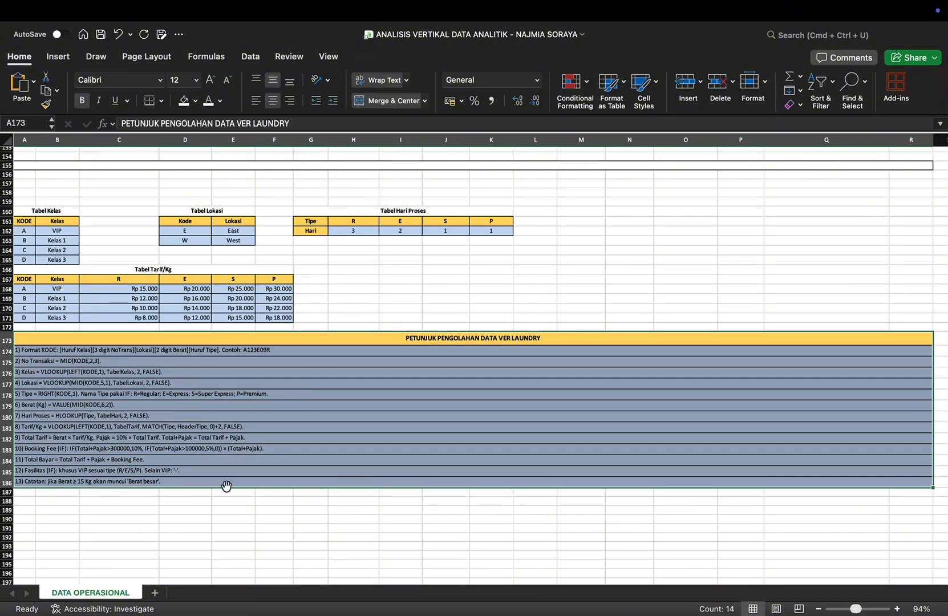
scroll(267, 473, "down", 2)
left_click(252, 455)
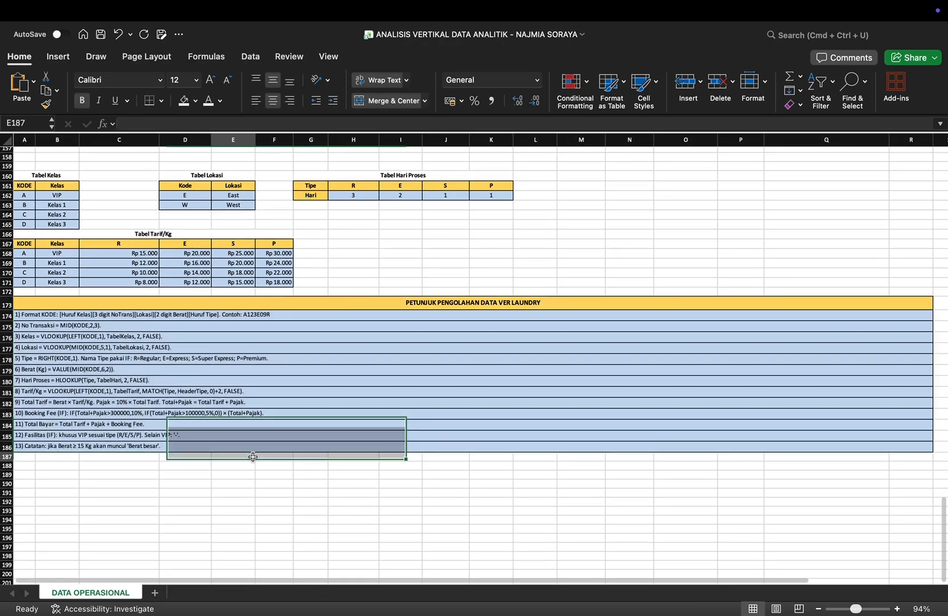
left_click(68, 314)
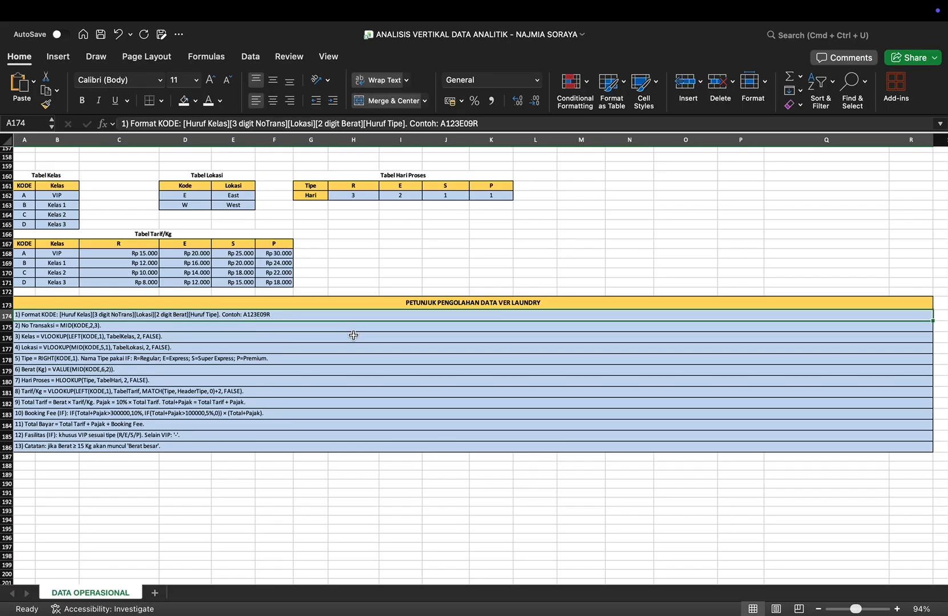
key("Down")
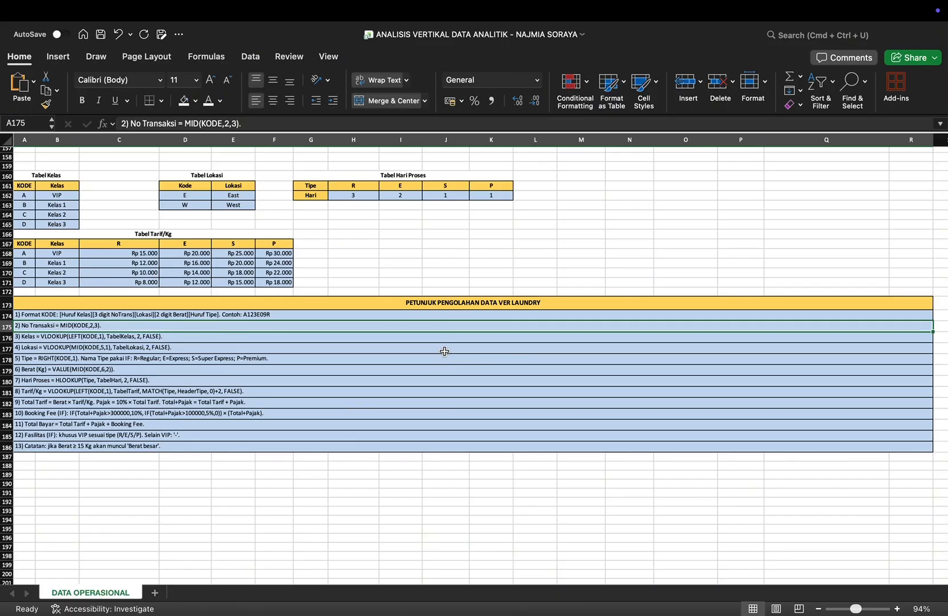
key("Down")
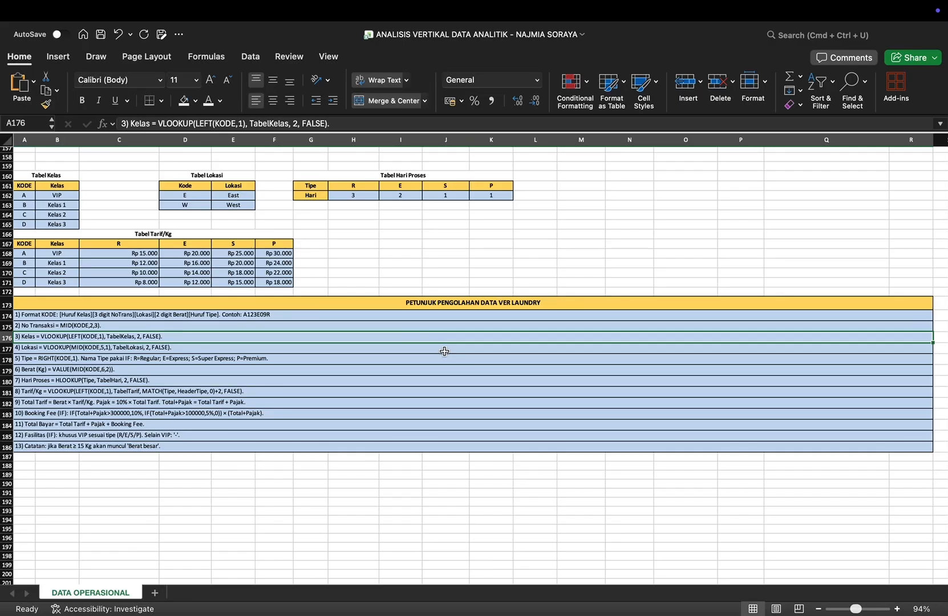
key("Down")
scroll(512, 326, "up", 3)
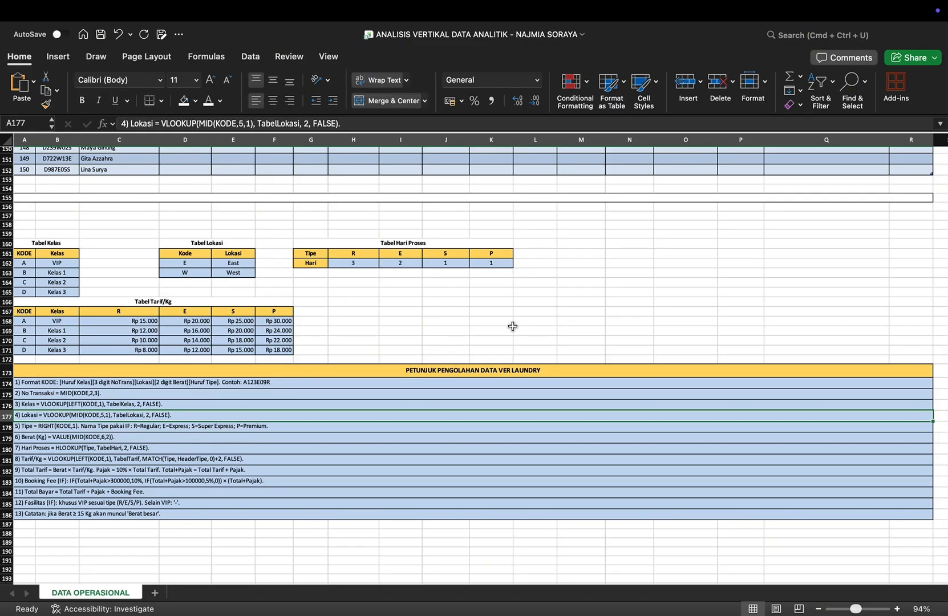
key("Down")
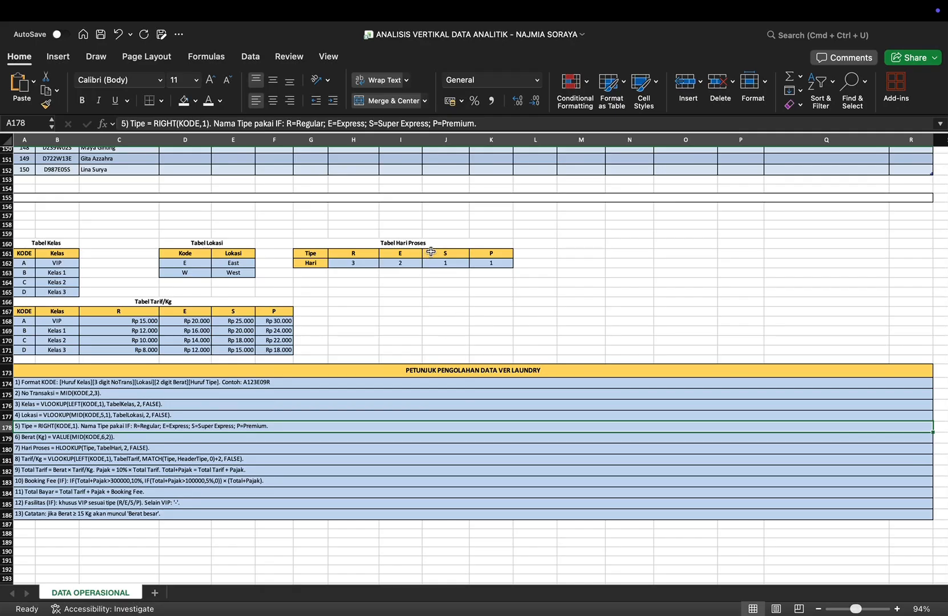
key("Down")
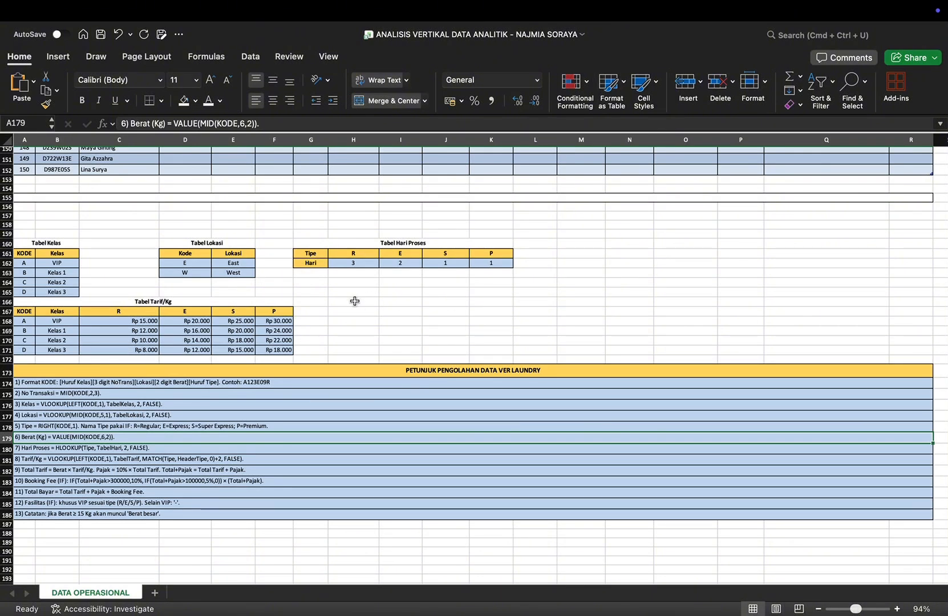
key("Down")
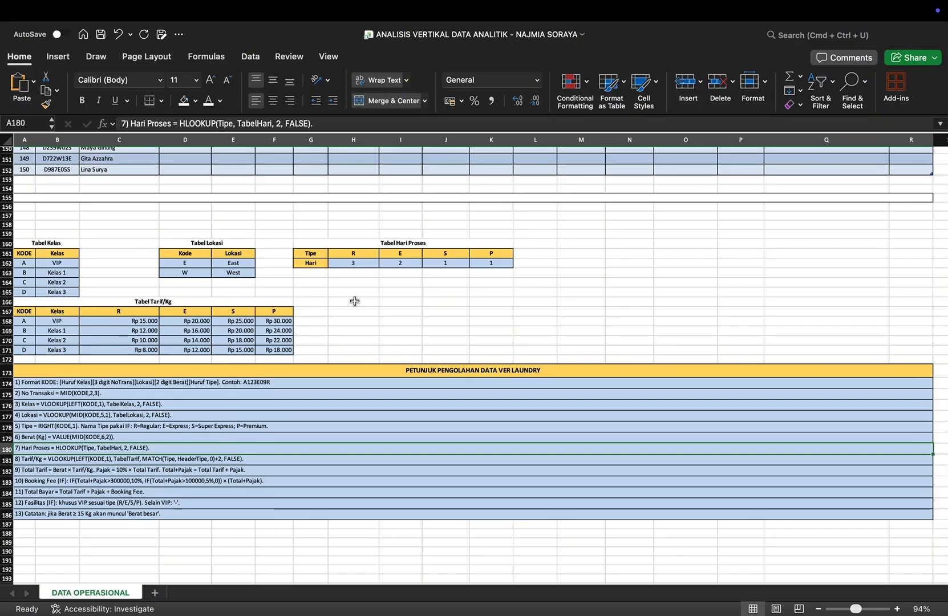
key("Down")
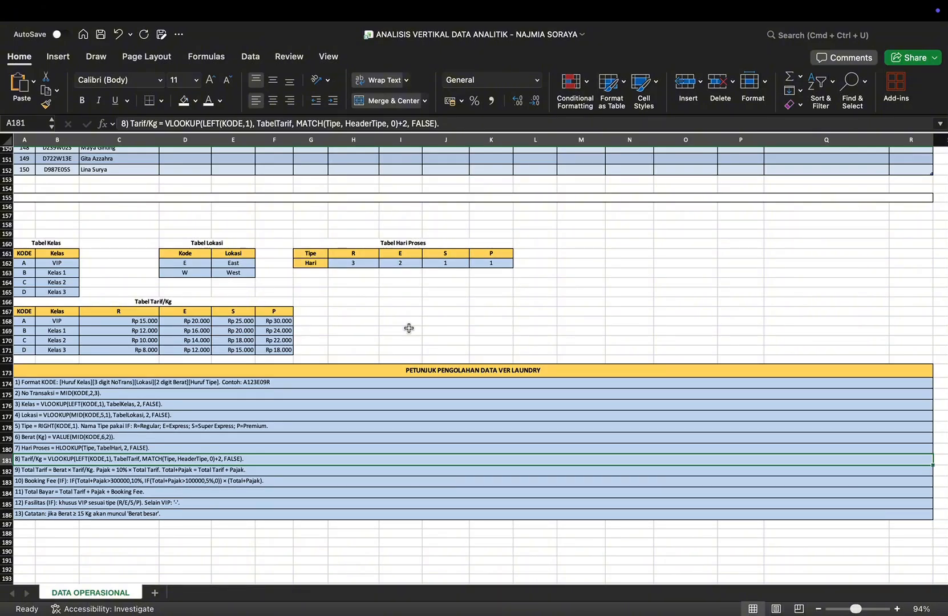
key("Down")
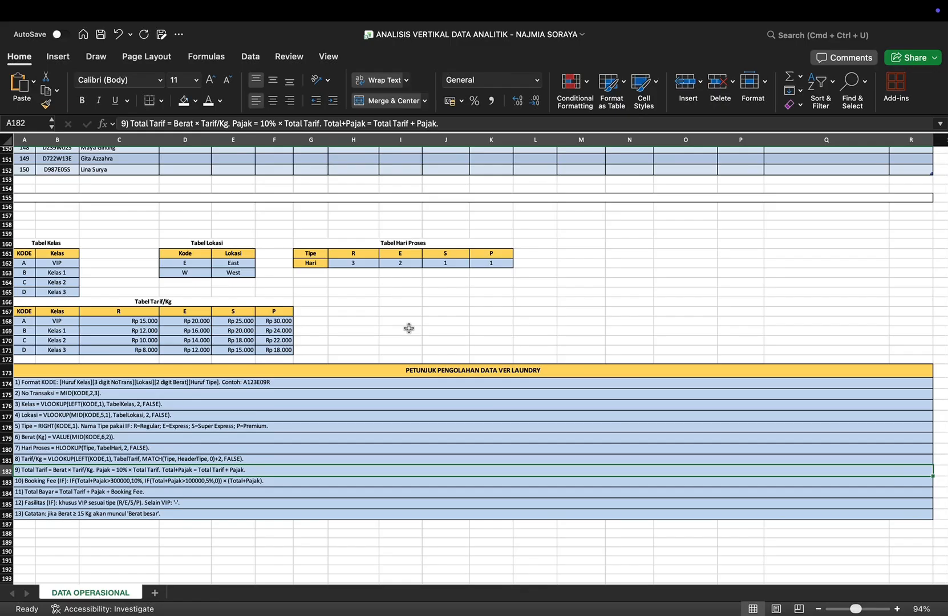
key("Down")
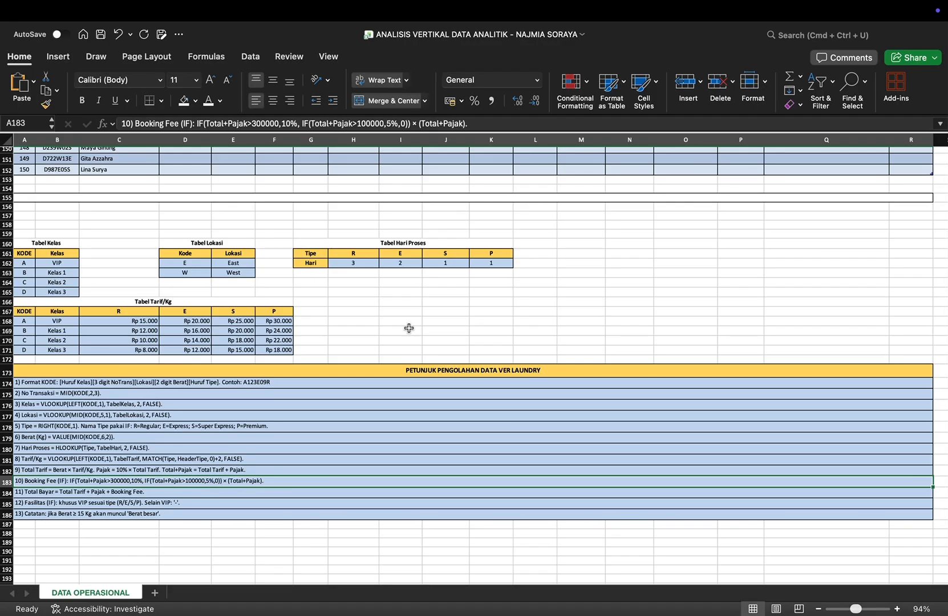
key("Down")
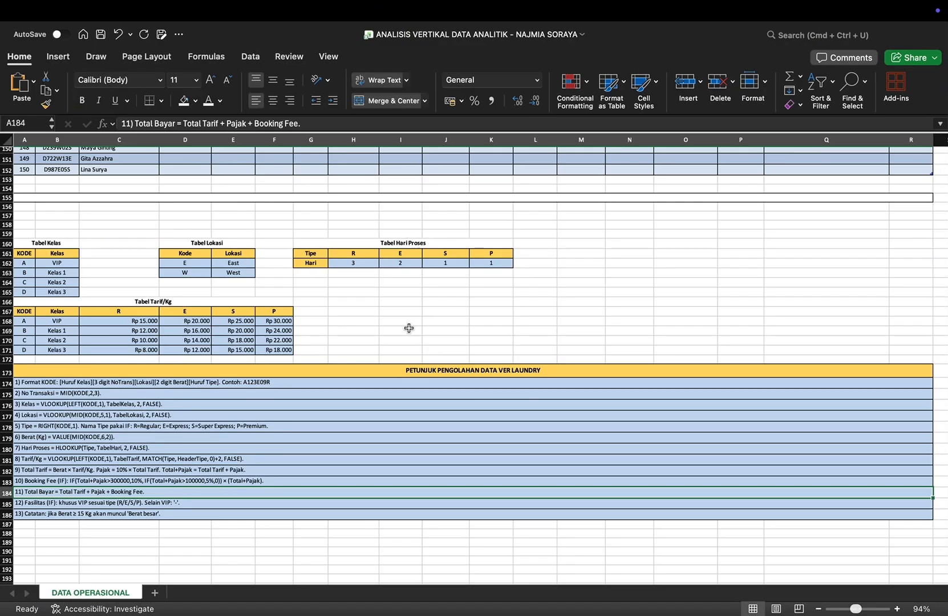
key("Down")
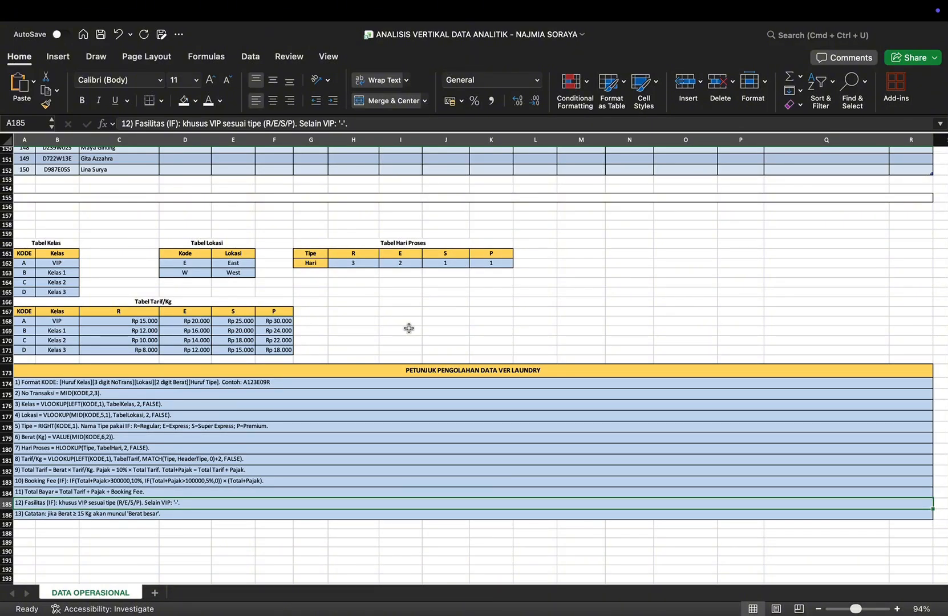
key("Down")
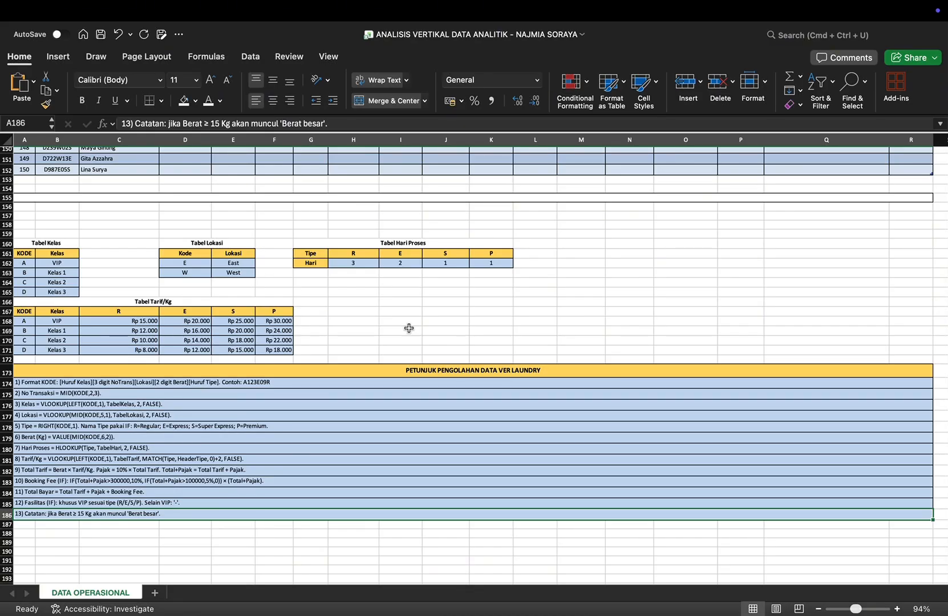
Step: Fill the No Transaksi column from cell D3 with the formula =MID(B3;2;3)
scroll(397, 315, "up", 20)
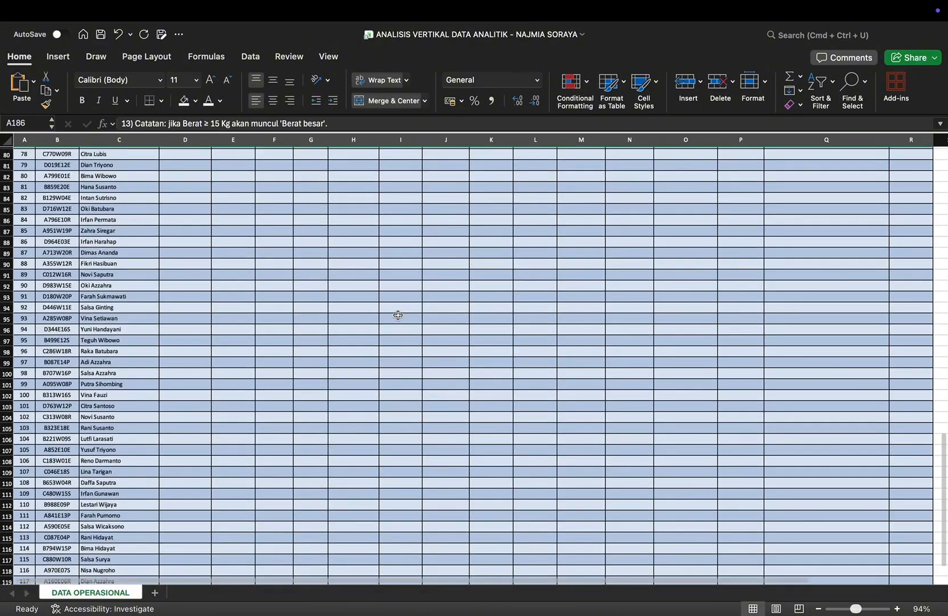
scroll(397, 315, "up", 10)
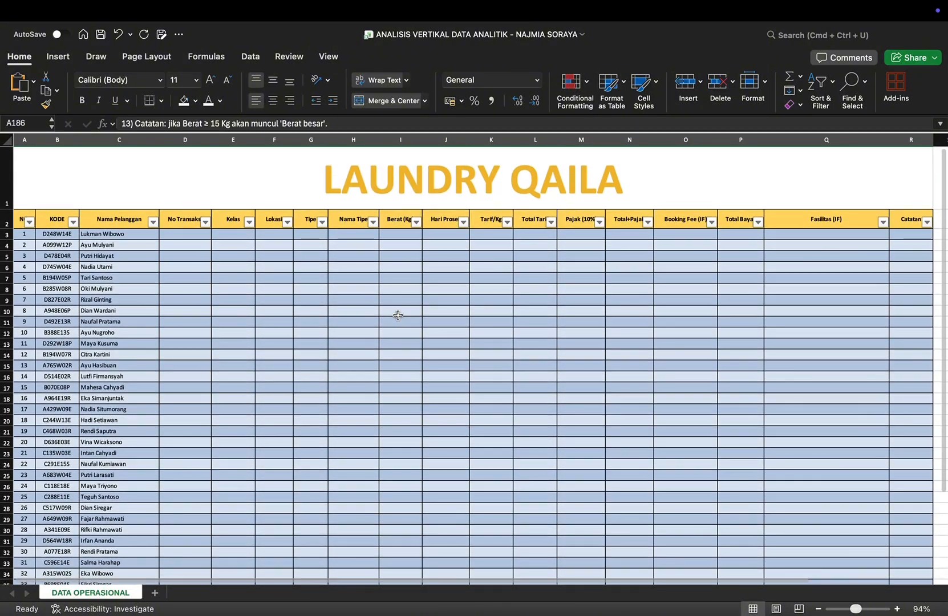
scroll(385, 320, "up", 5)
double_click(330, 349)
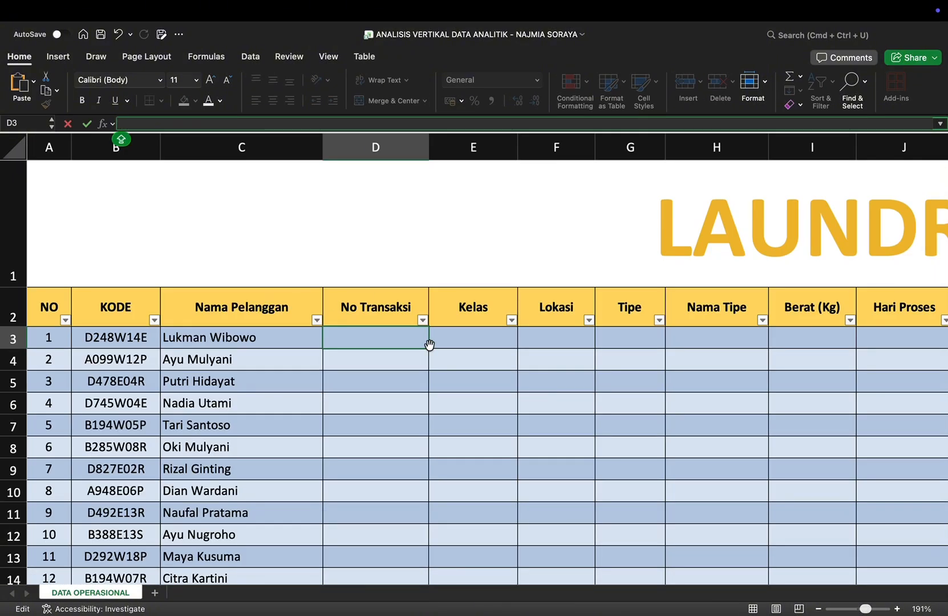
type("=MI")
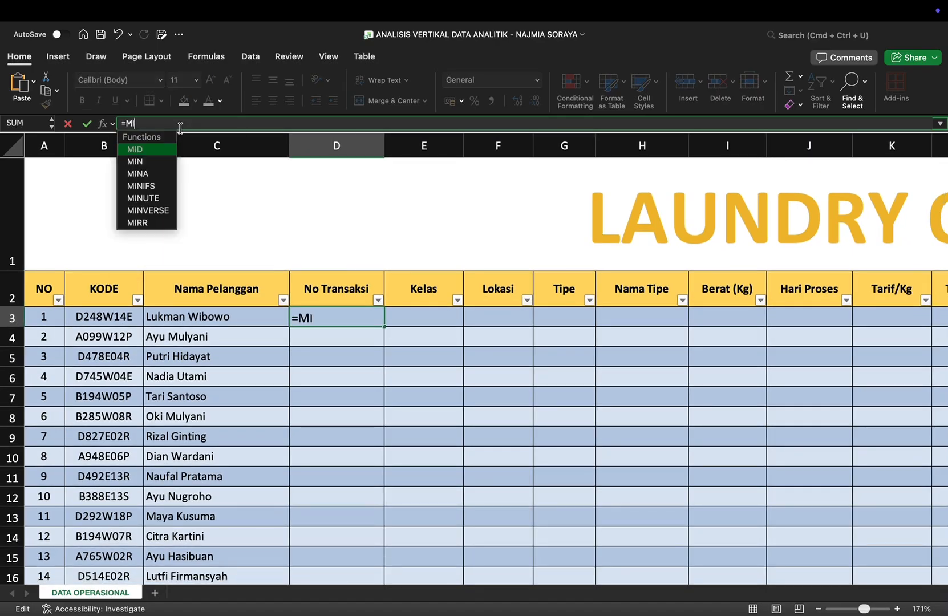
double_click(145, 150)
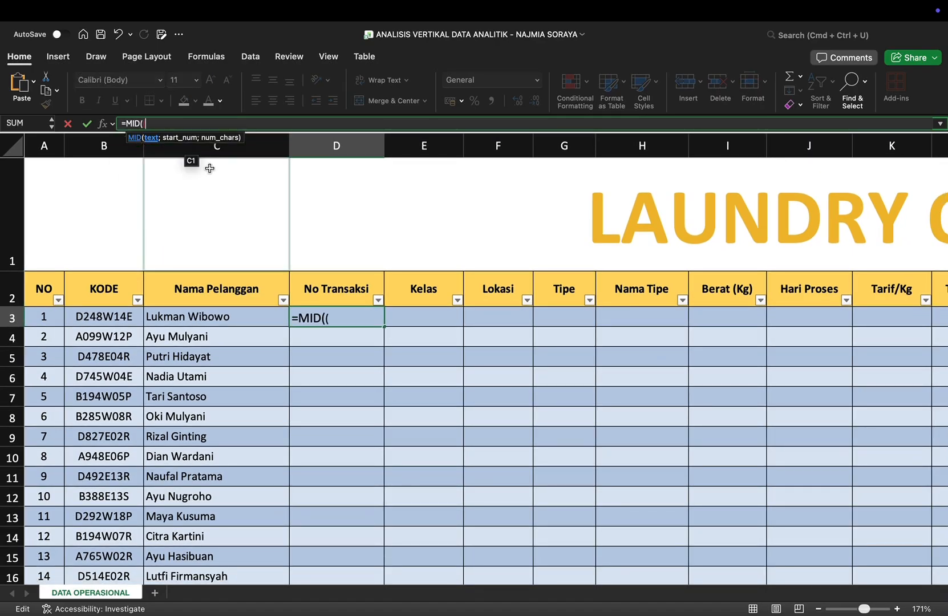
type("B")
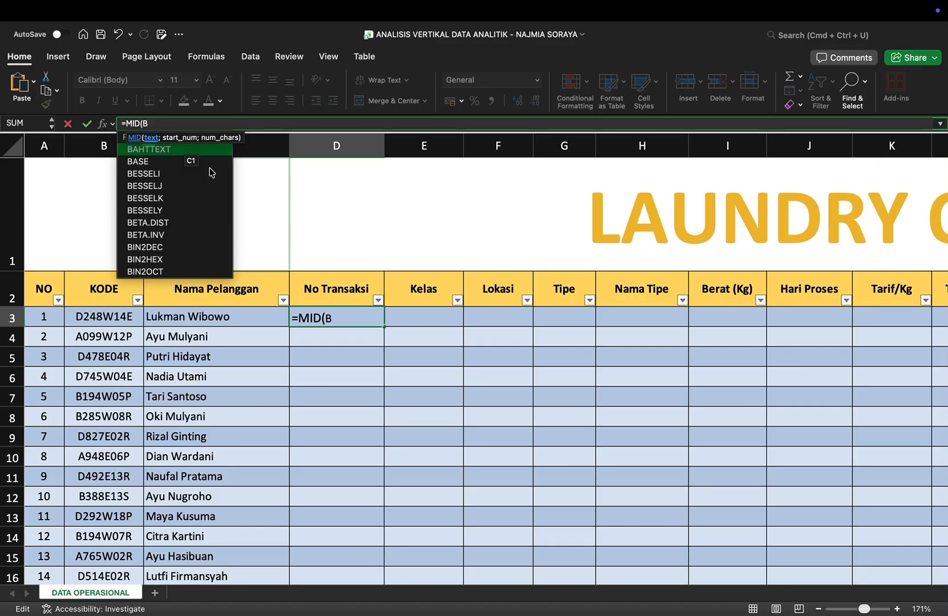
type("3")
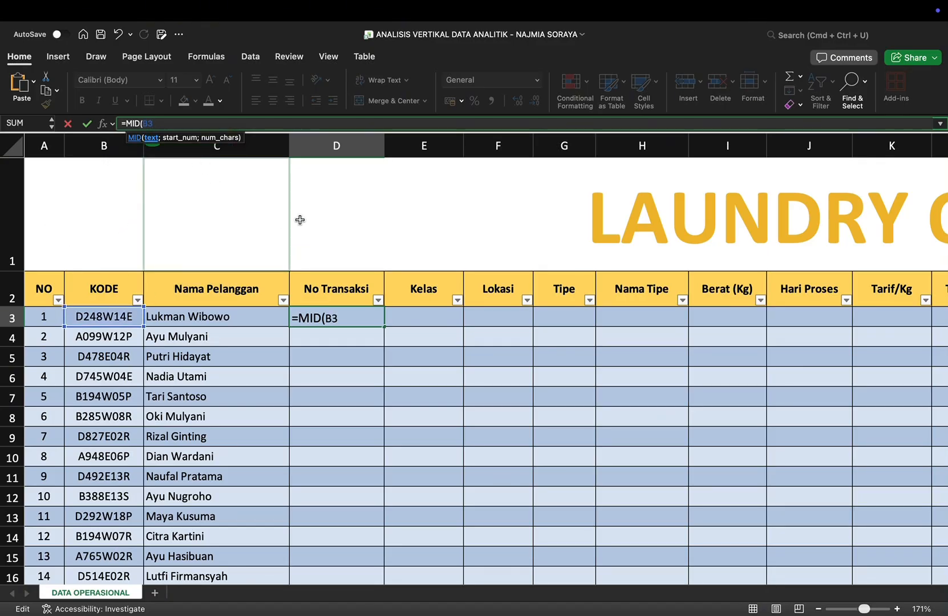
type(";2;")
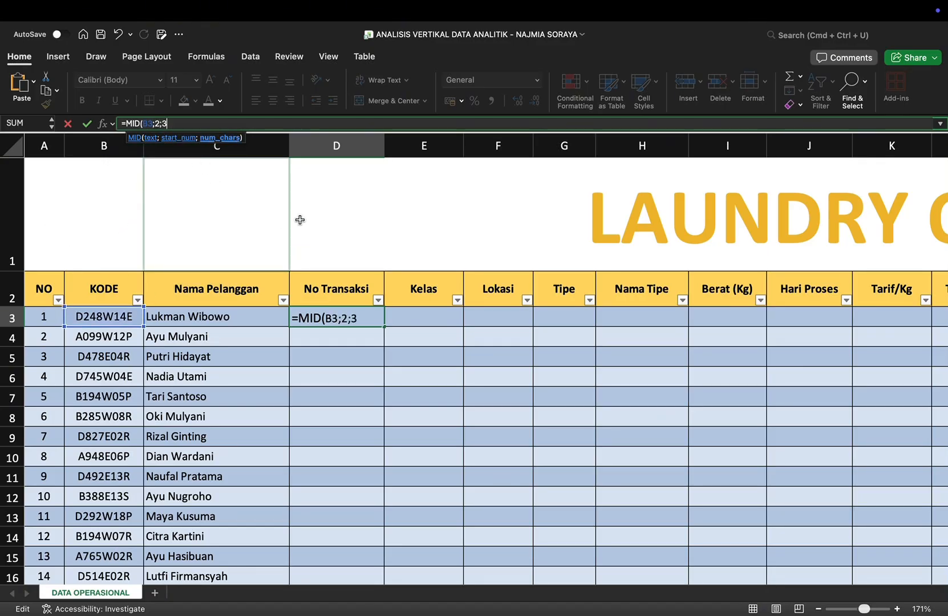
type("3)")
key("Return")
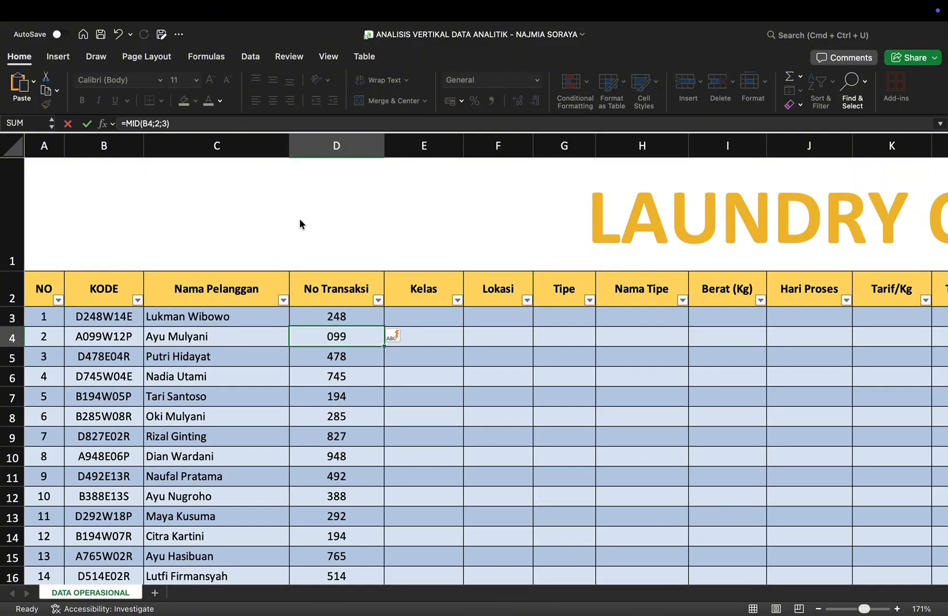
Step: Begin the Kelas formula in E3 as a VLOOKUP whose lookup value is the first KODE character, LEFT(B3;1)
scroll(447, 374, "down", 10)
scroll(446, 374, "down", 20)
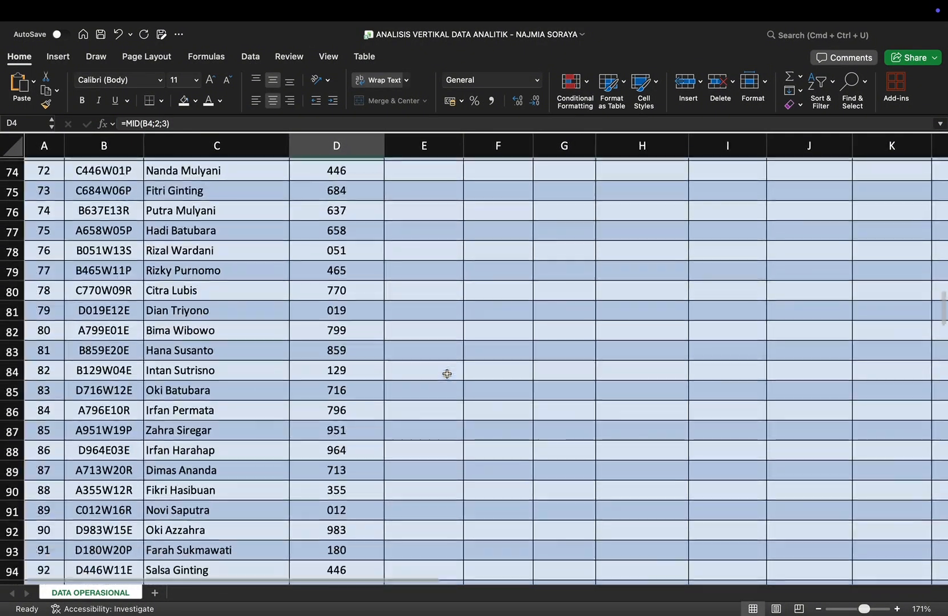
scroll(447, 374, "up", 20)
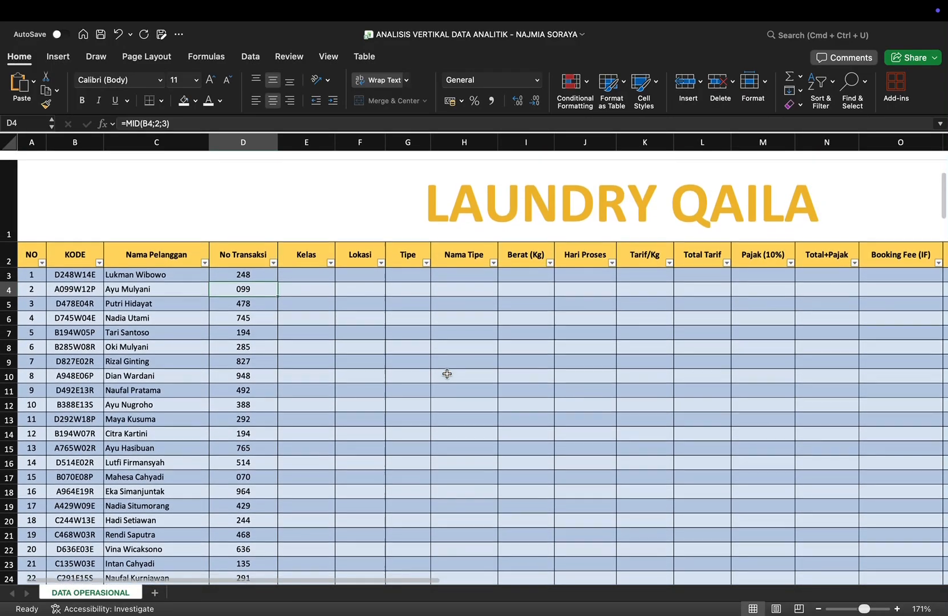
scroll(447, 374, "up", 4)
left_click(426, 334)
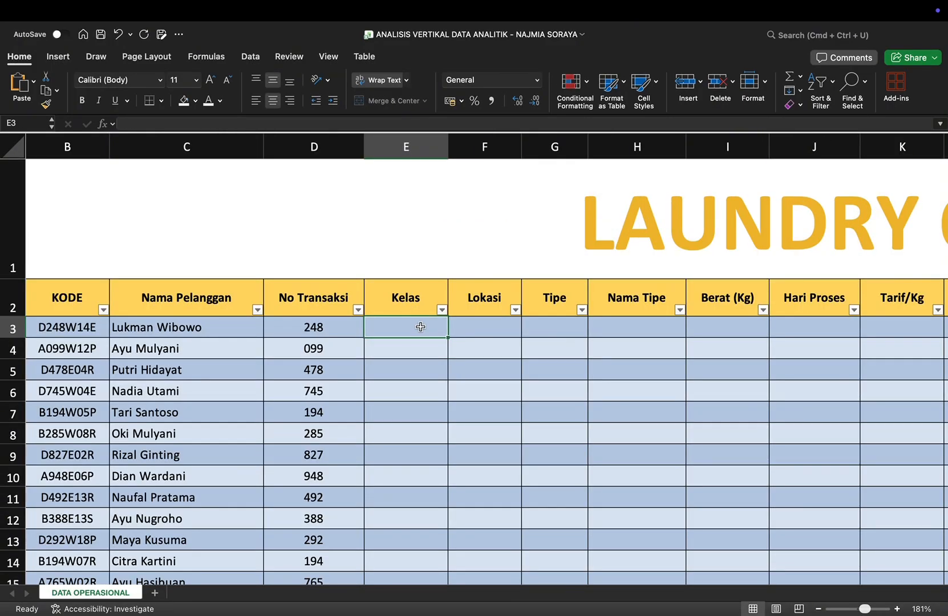
type("=VL")
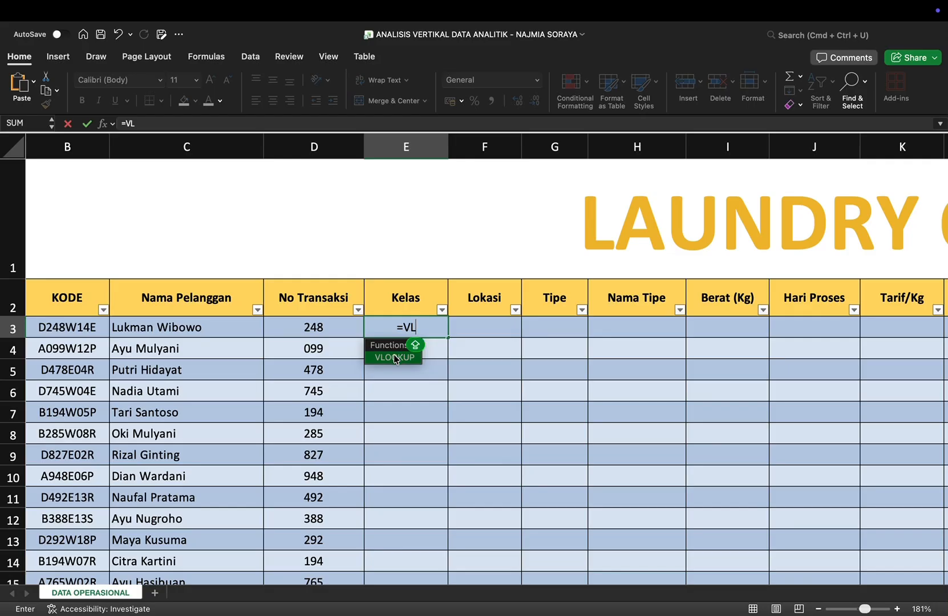
double_click(395, 358)
left_click(200, 123)
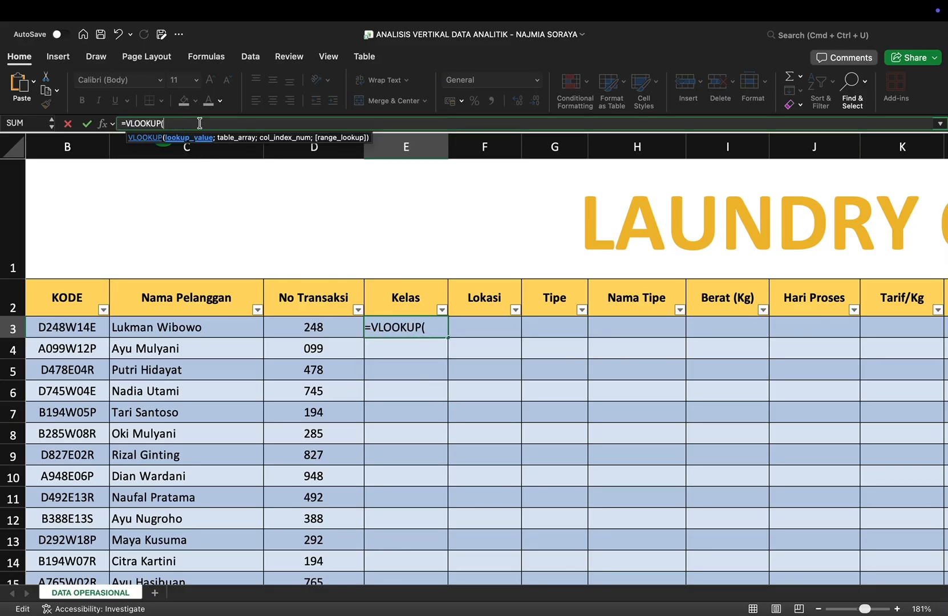
type("LEFT(")
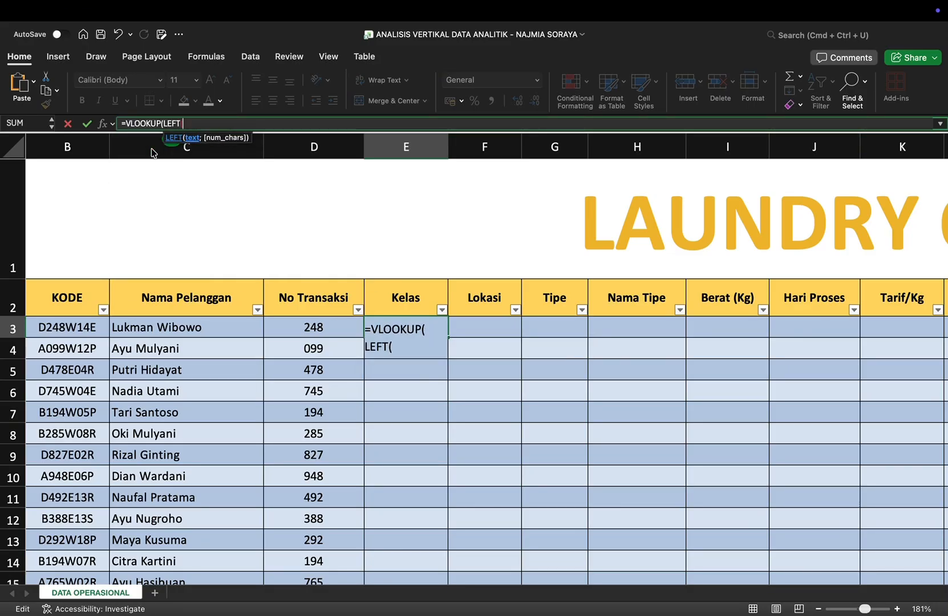
type("B3")
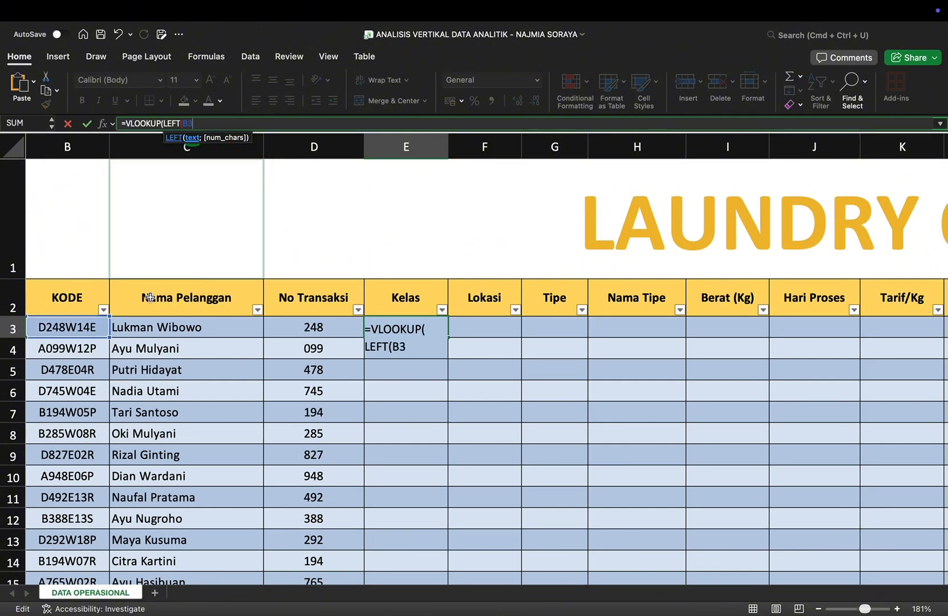
type(";1);")
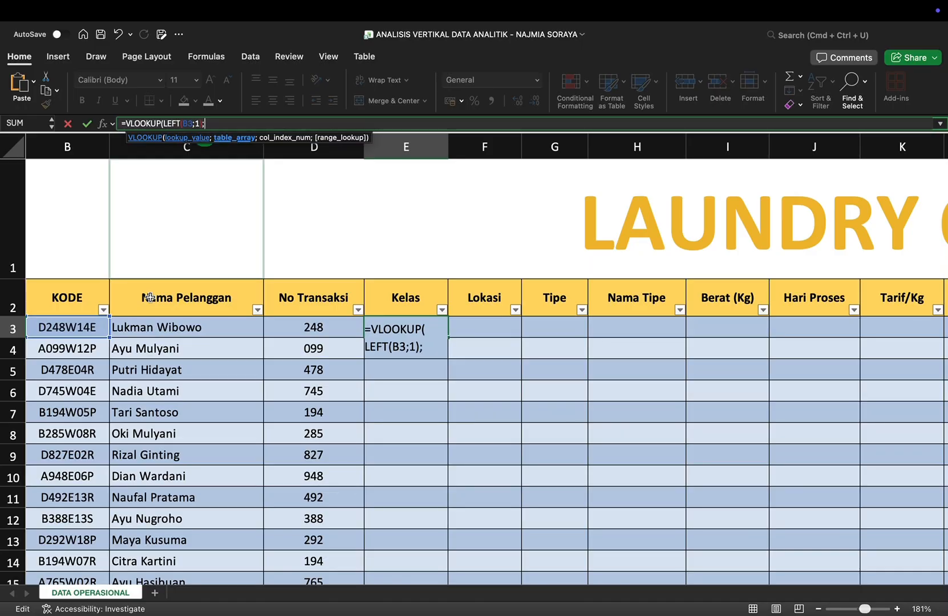
Step: Complete the Kelas VLOOKUP with the Tabel Kelas range A162:B165, column index 2 and FALSE for an exact match
scroll(311, 311, "down", 15)
scroll(311, 311, "down", 20)
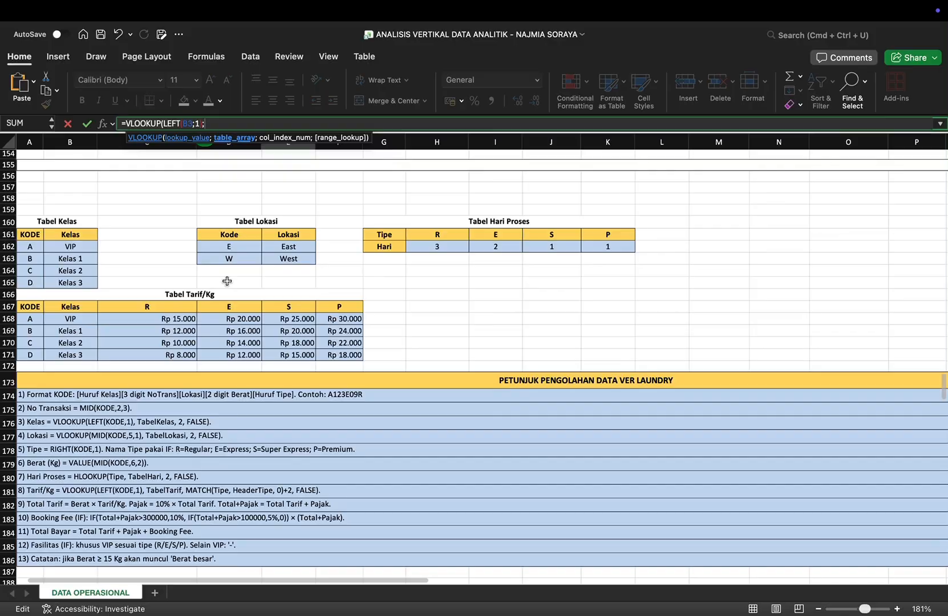
left_click_drag(29, 246, 86, 284)
scroll(208, 200, "up", 20)
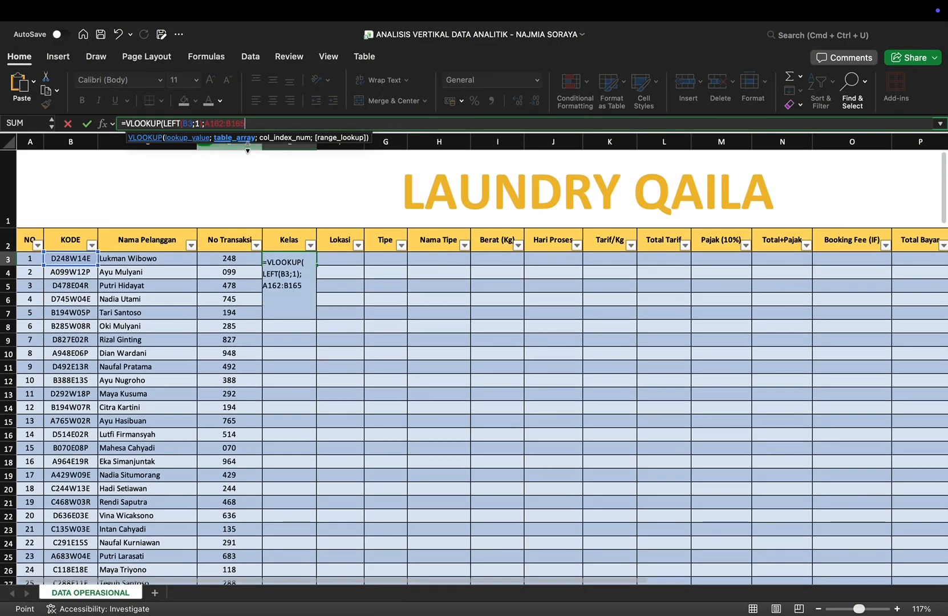
type(";2")
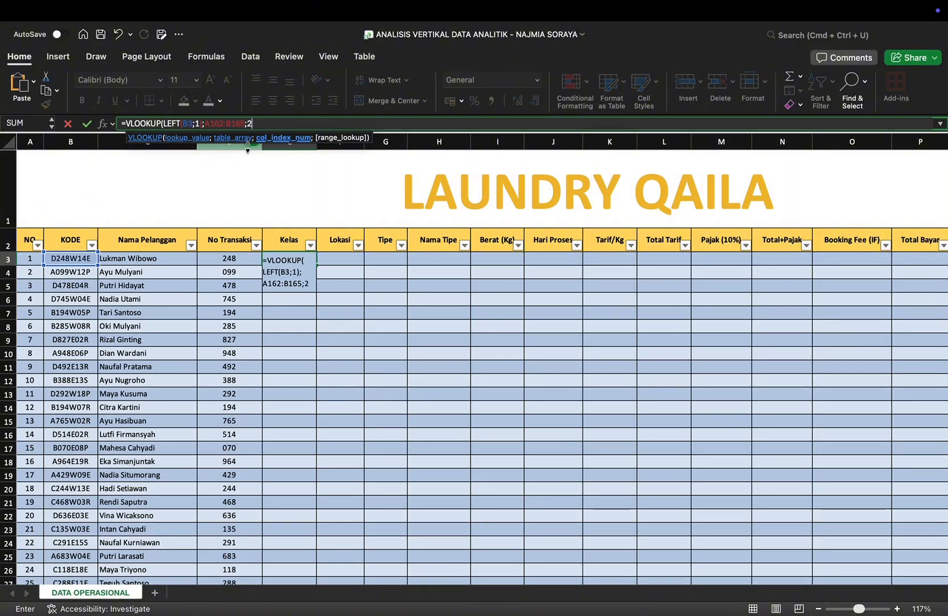
type(";F")
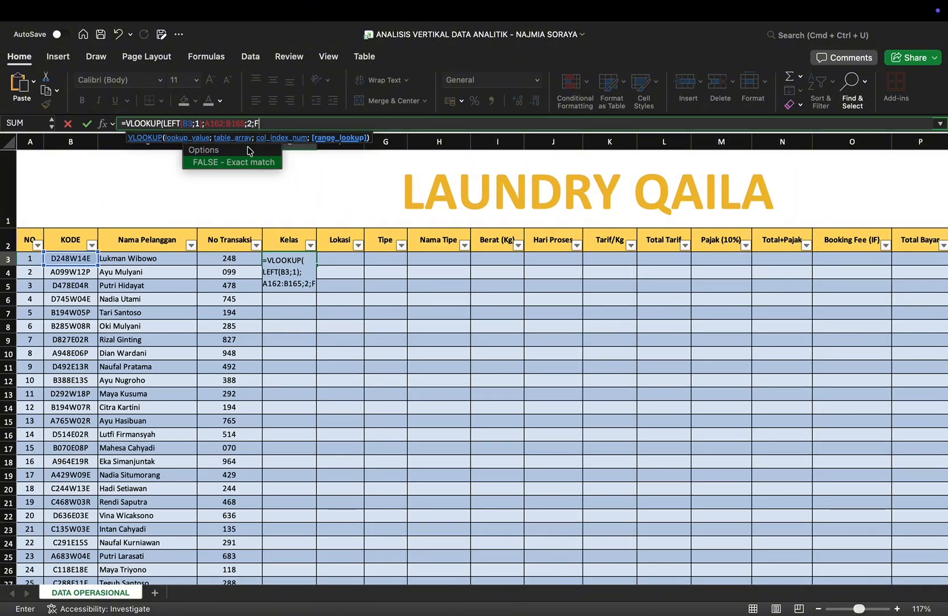
type("ALSE)")
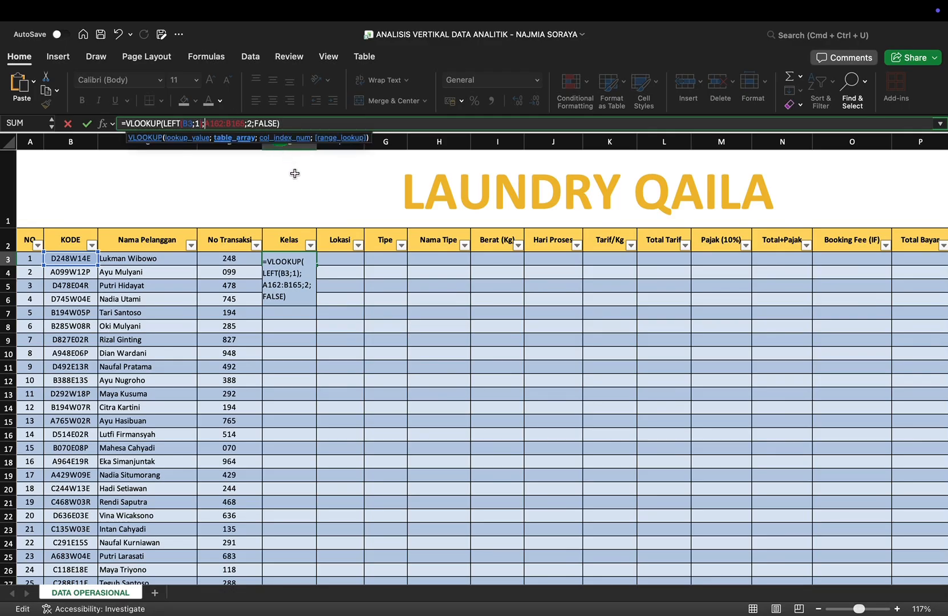
type("$")
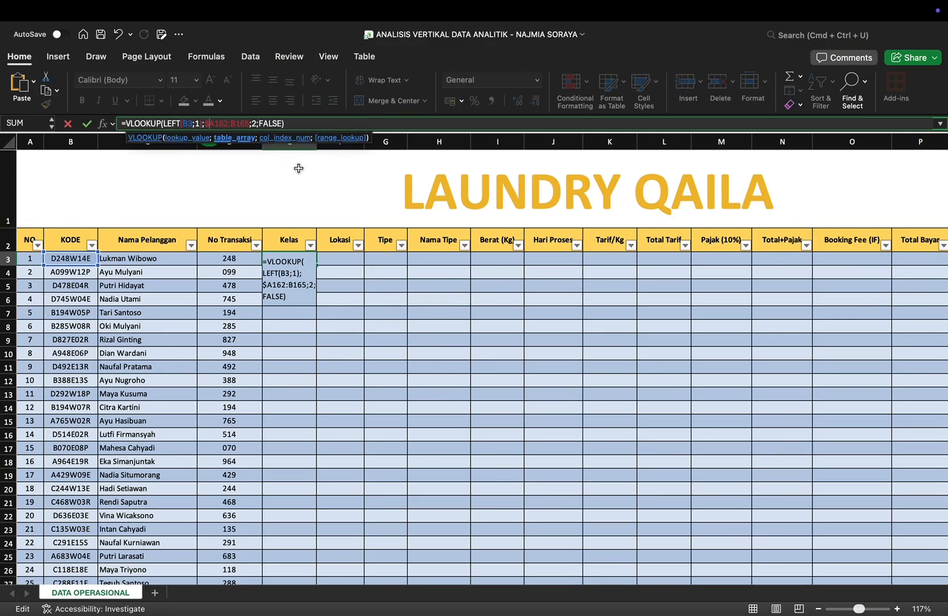
type("$")
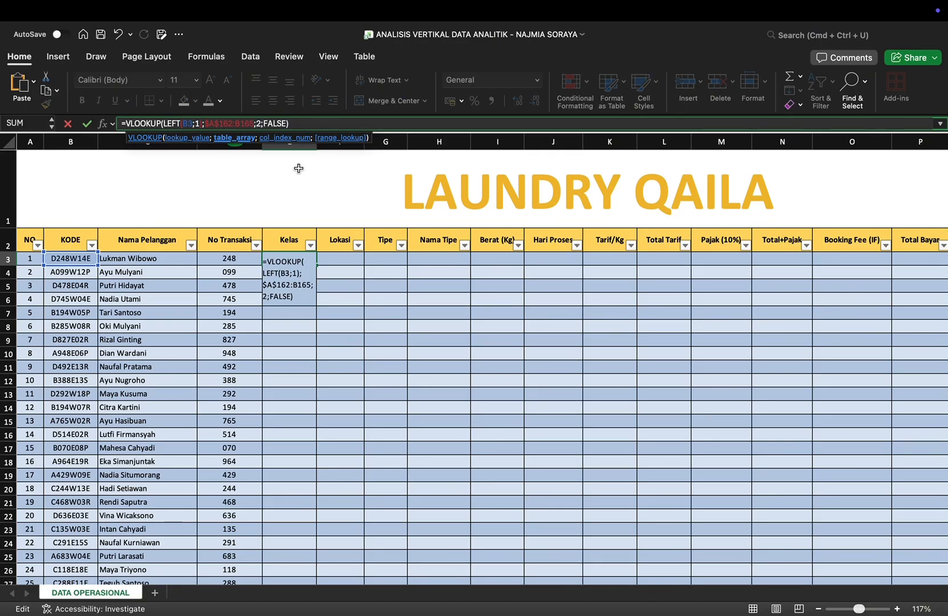
type("$")
Step: Make the Kelas formula's table range absolute as $A$162:$B$165 and enter the formula
key("Right")
type("$")
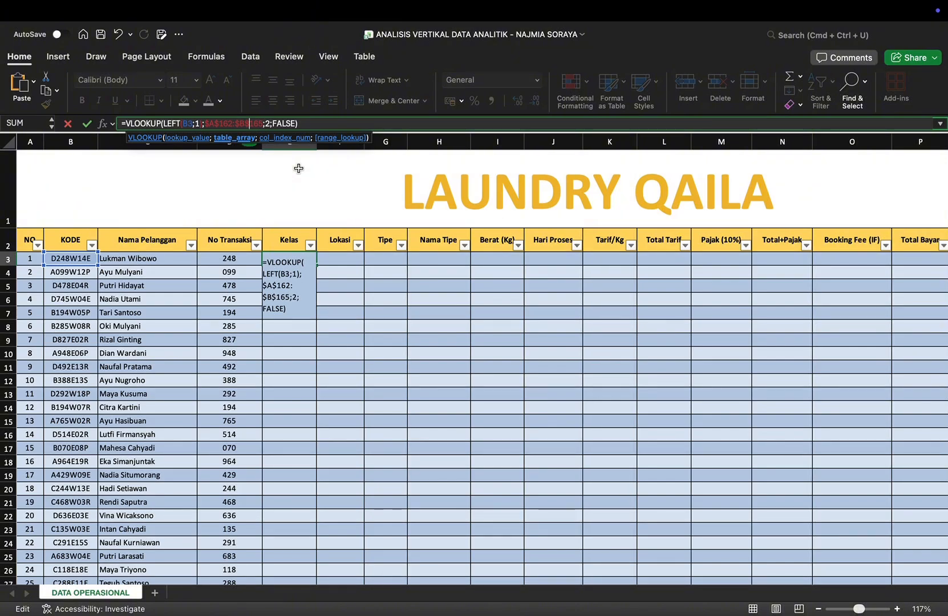
key("Return")
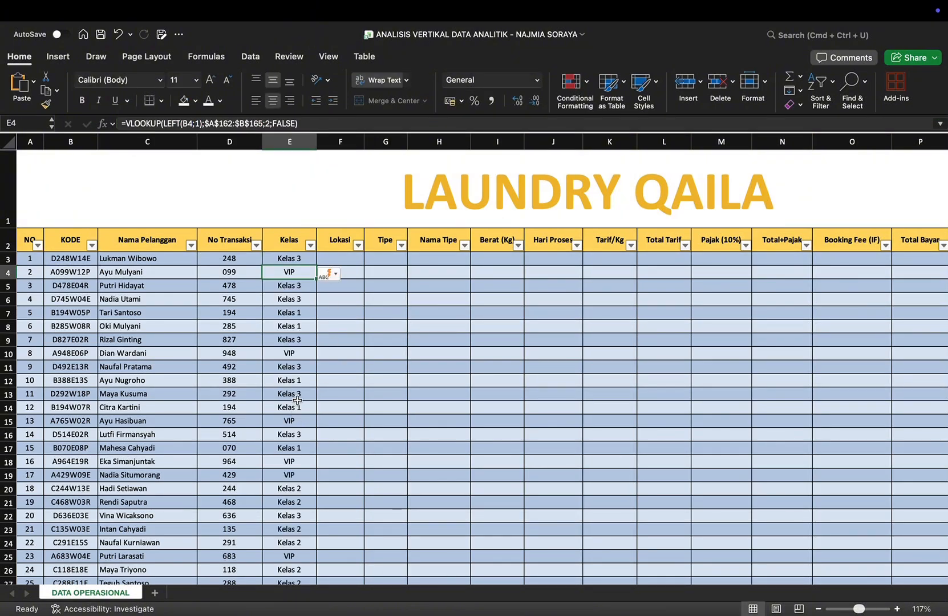
Step: Start a VLOOKUP formula in cell F3 of the Lokasi column
scroll(298, 400, "down", 20)
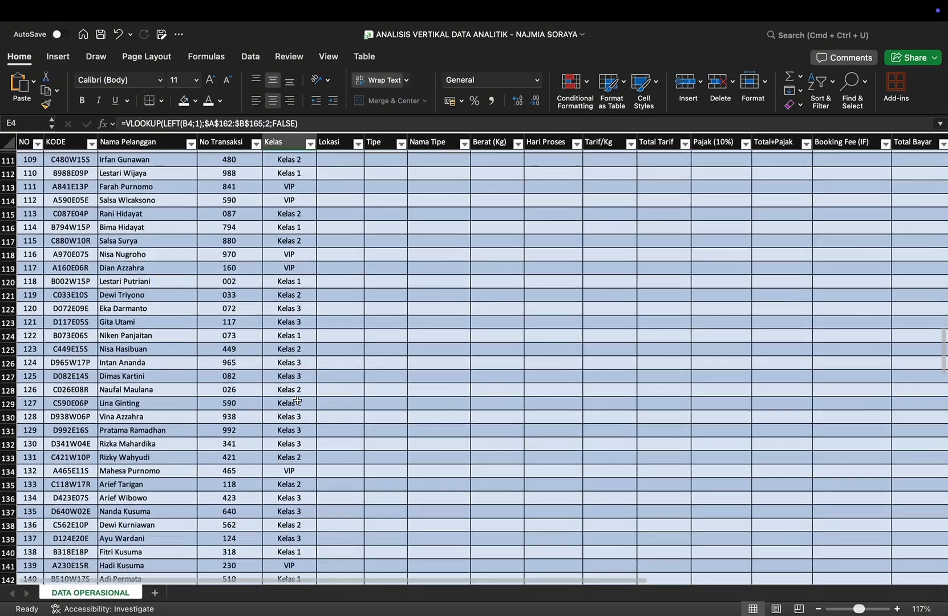
scroll(297, 401, "down", 10)
scroll(298, 400, "up", 20)
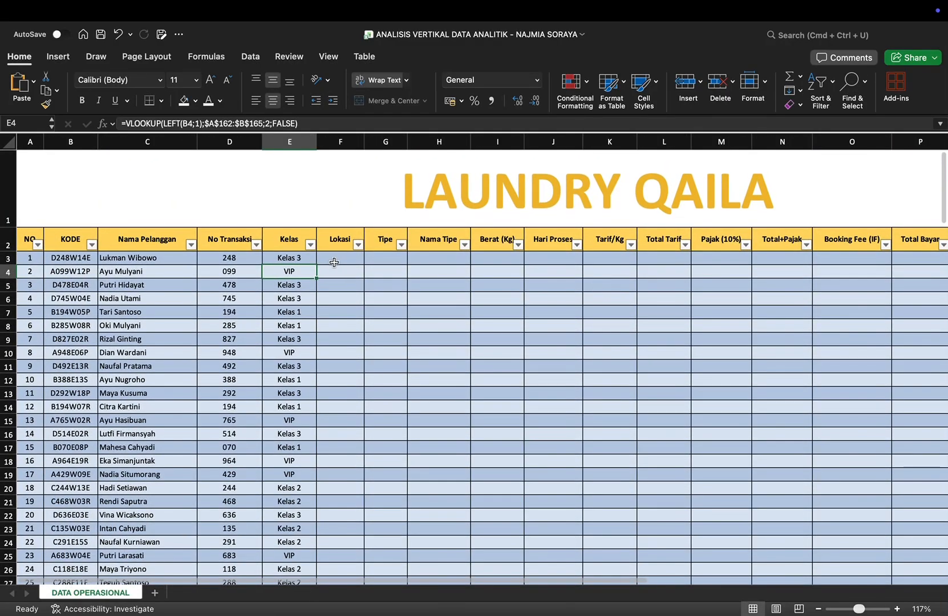
left_click(334, 261)
left_click(295, 122)
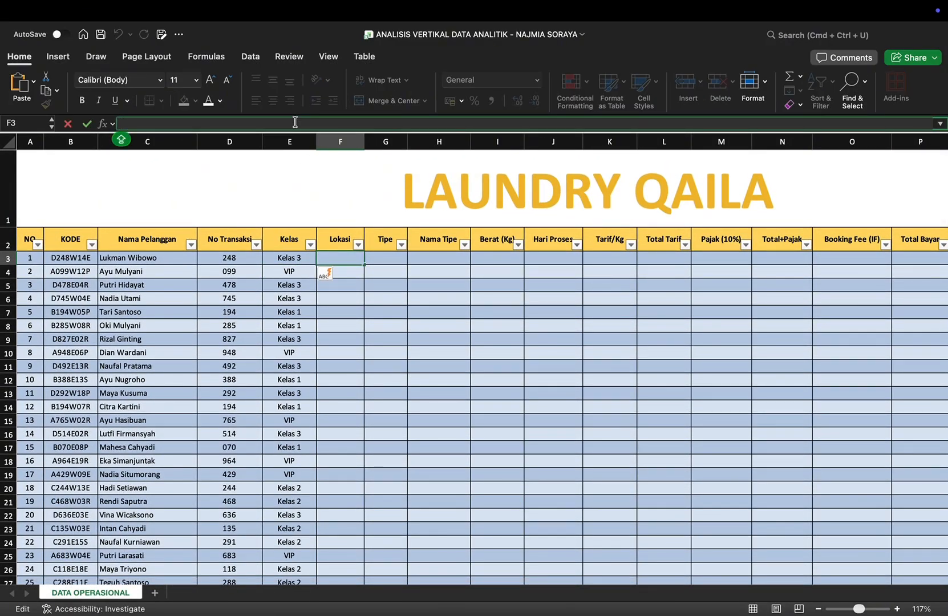
scroll(519, 373, "up", 5)
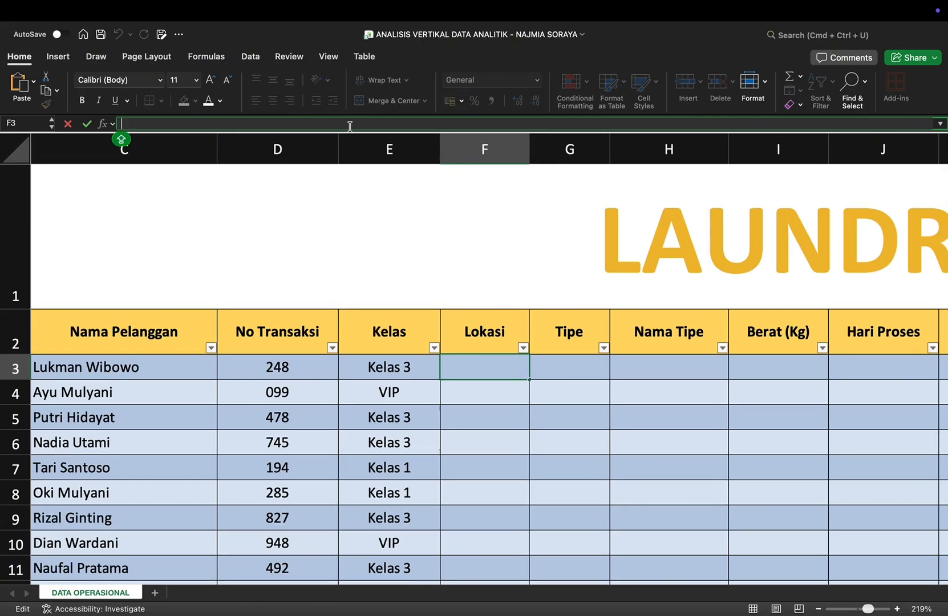
type("=")
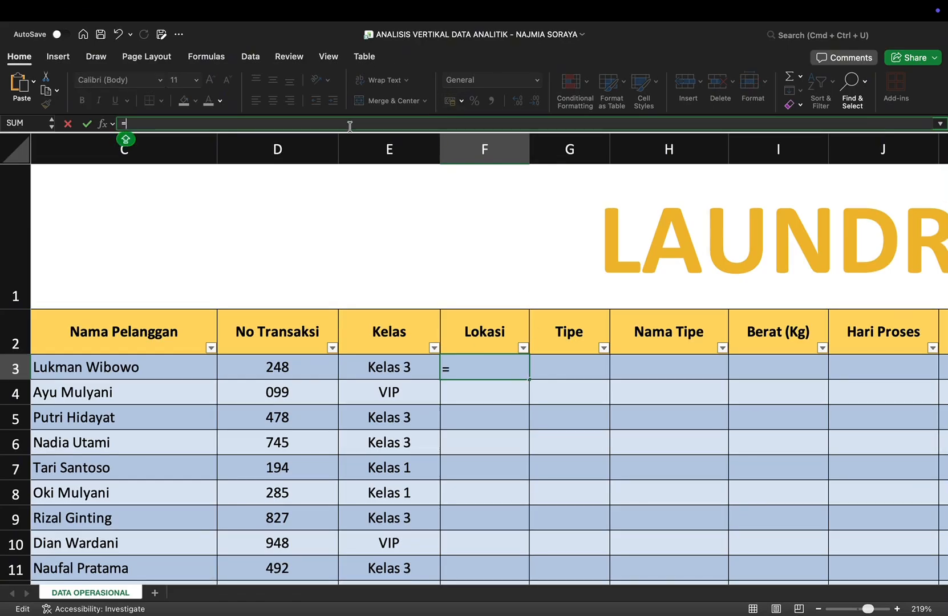
type("VL")
key("Tab")
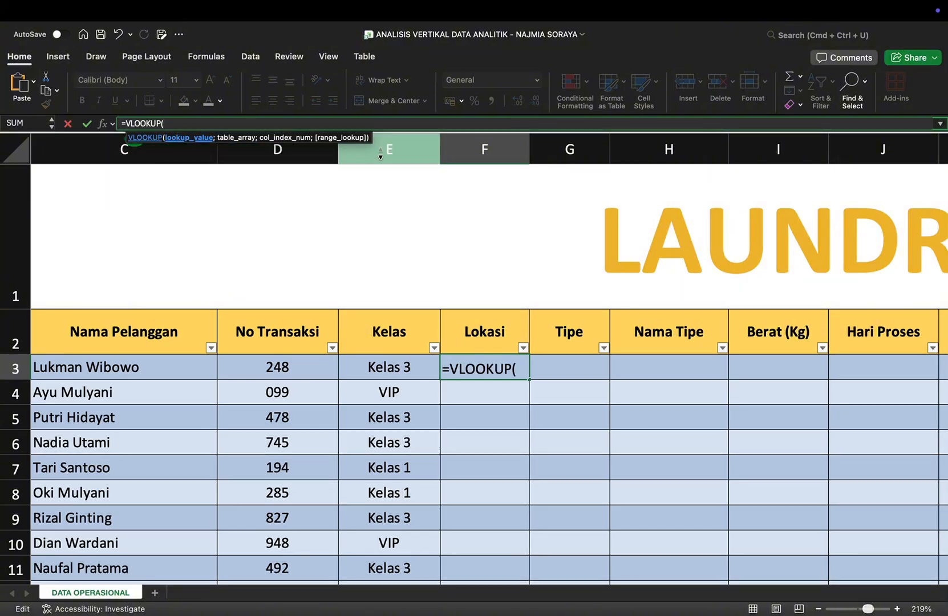
Step: Set the Lokasi VLOOKUP's lookup value to the fifth KODE character with MID(B3;5;1)
type("M")
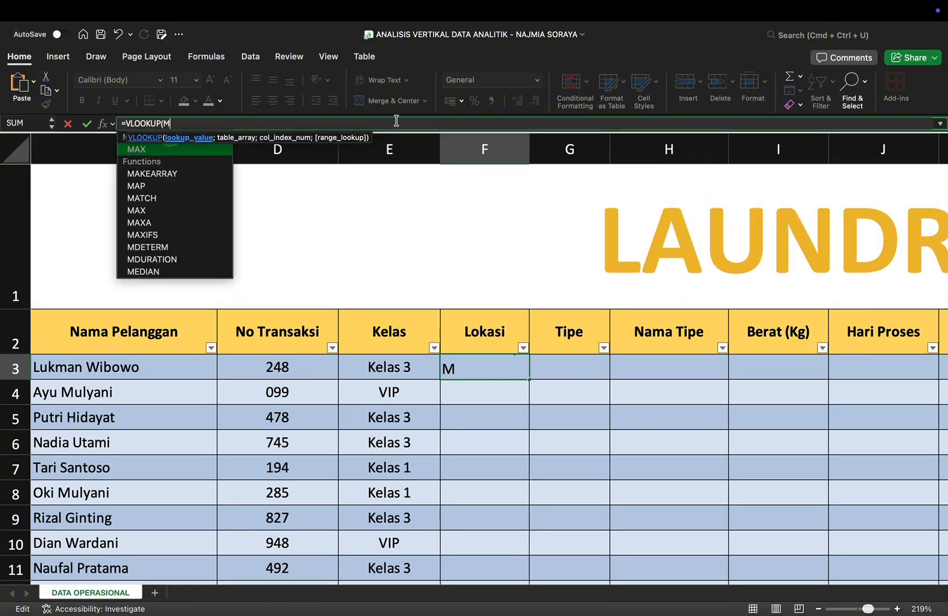
type("ID(")
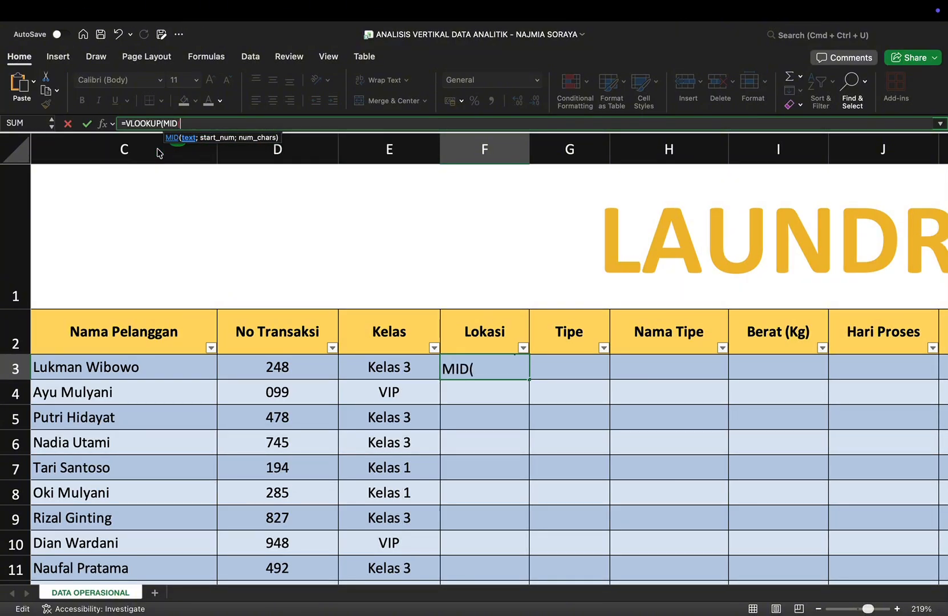
type("B3")
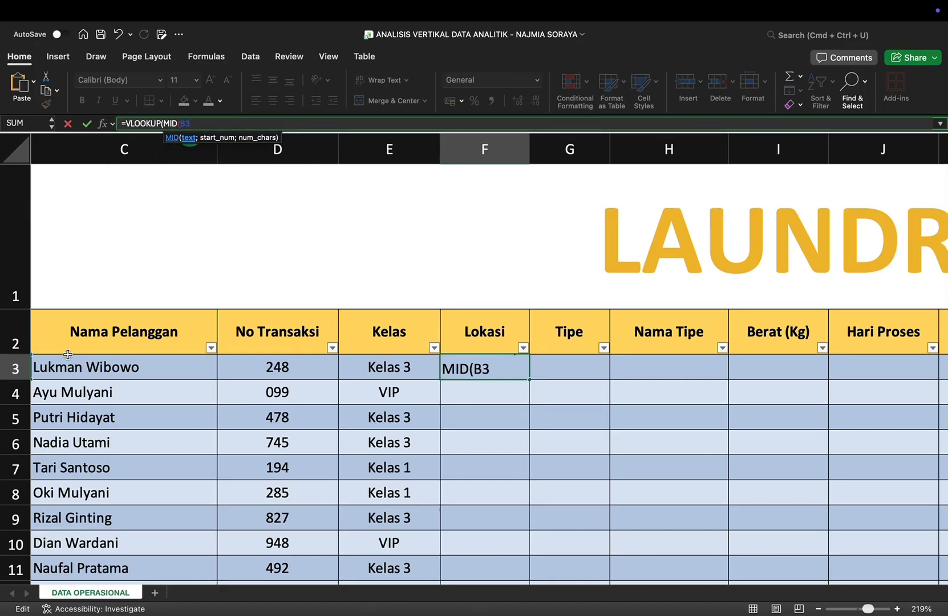
scroll(68, 355, "left", 3)
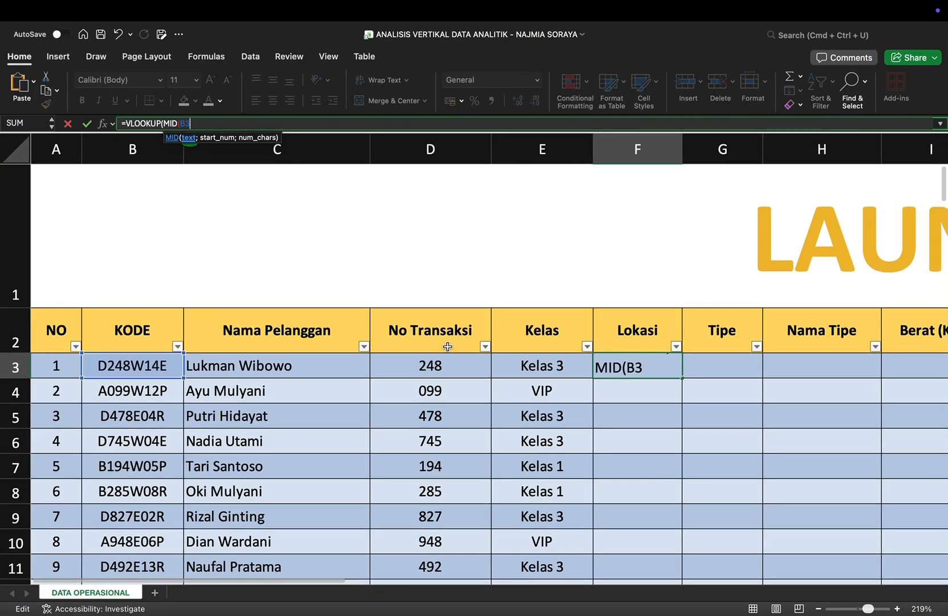
type(";")
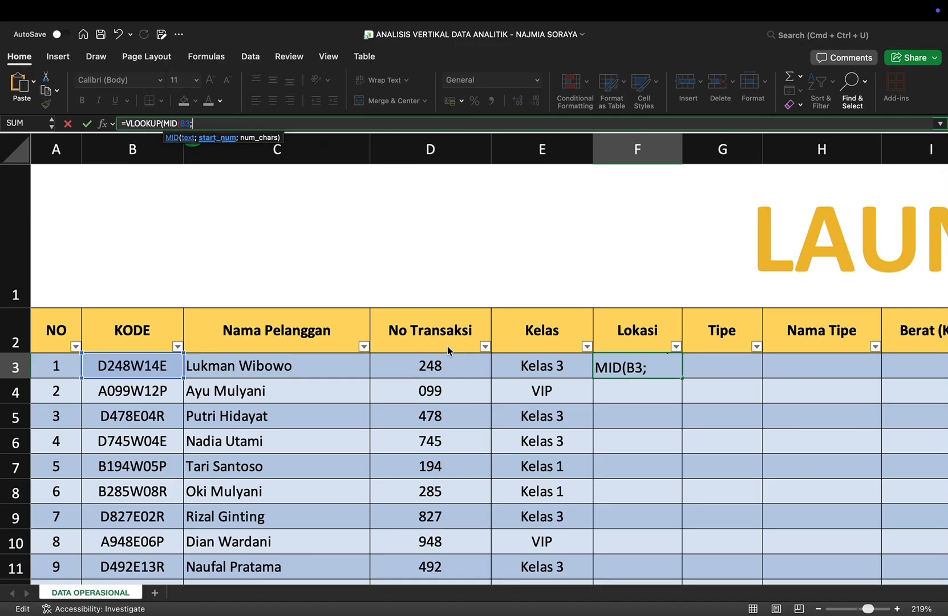
type("5;1")
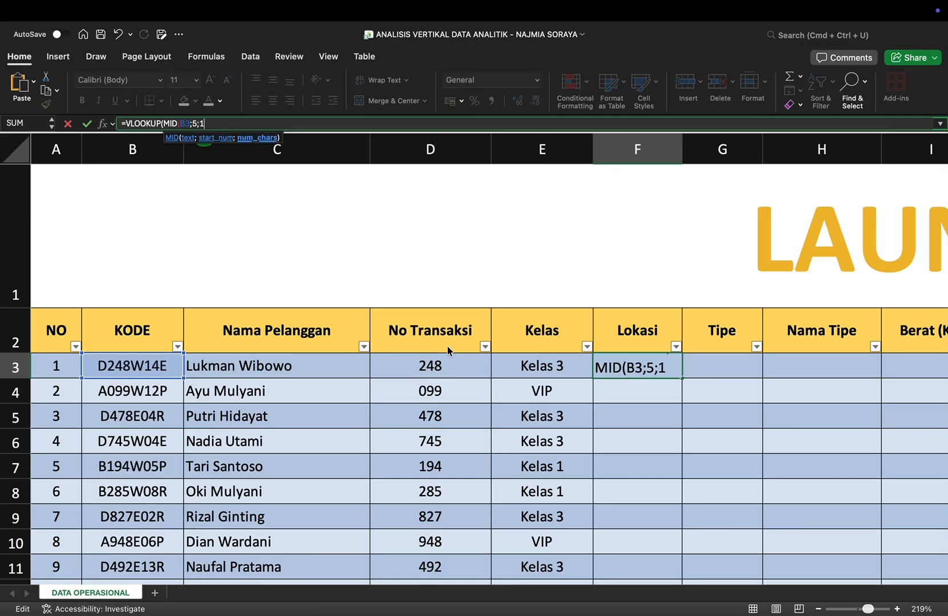
type(")")
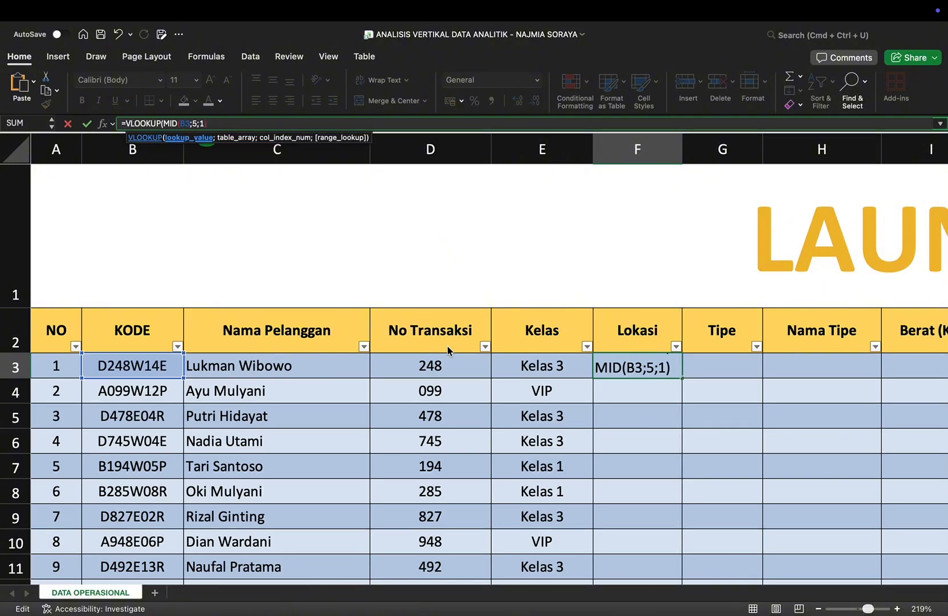
type(";")
Step: Complete the Lokasi VLOOKUP with the Tabel Lokasi range D162:E163, column index 2 and FALSE for an exact match
scroll(462, 420, "down", 20)
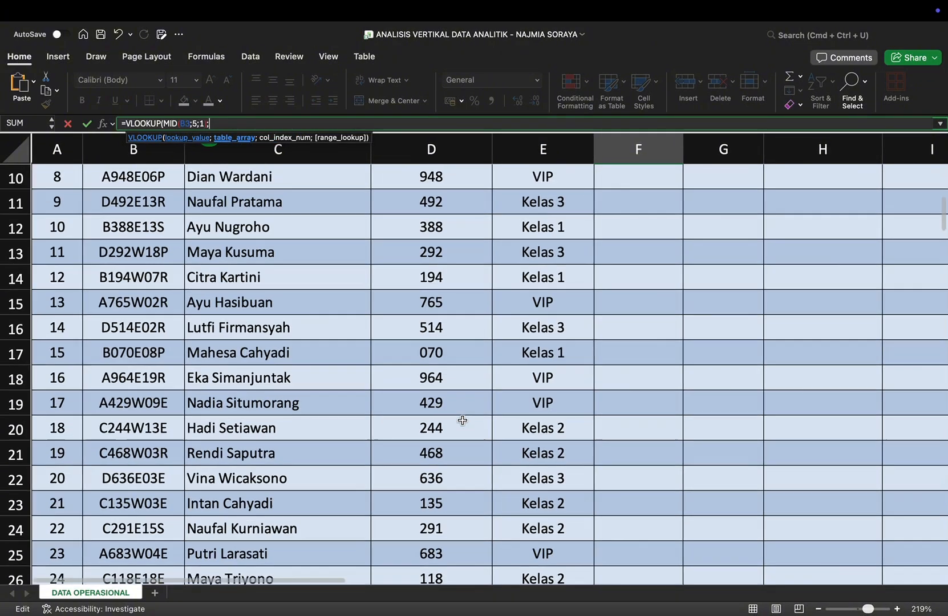
scroll(462, 421, "down", 18)
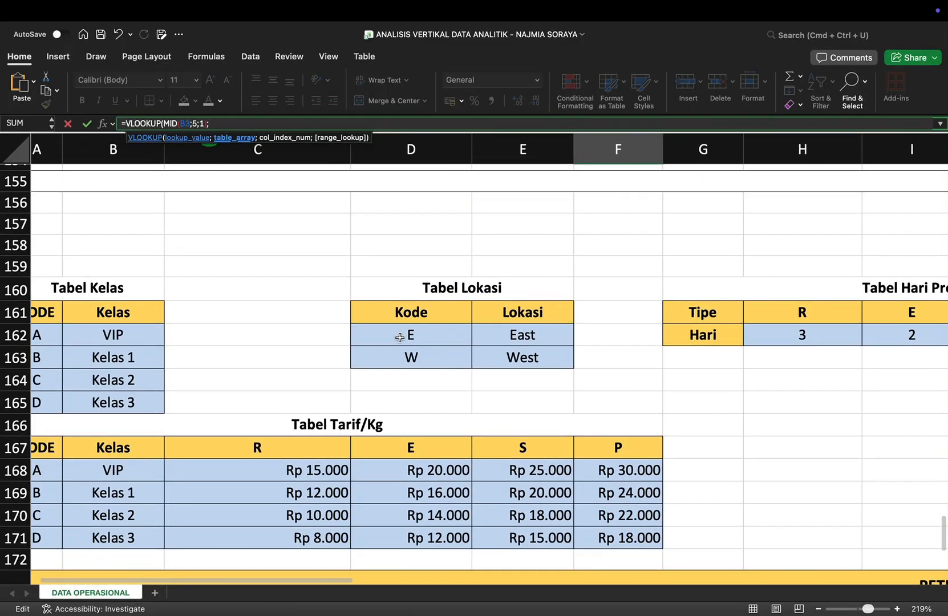
left_click_drag(367, 334, 523, 360)
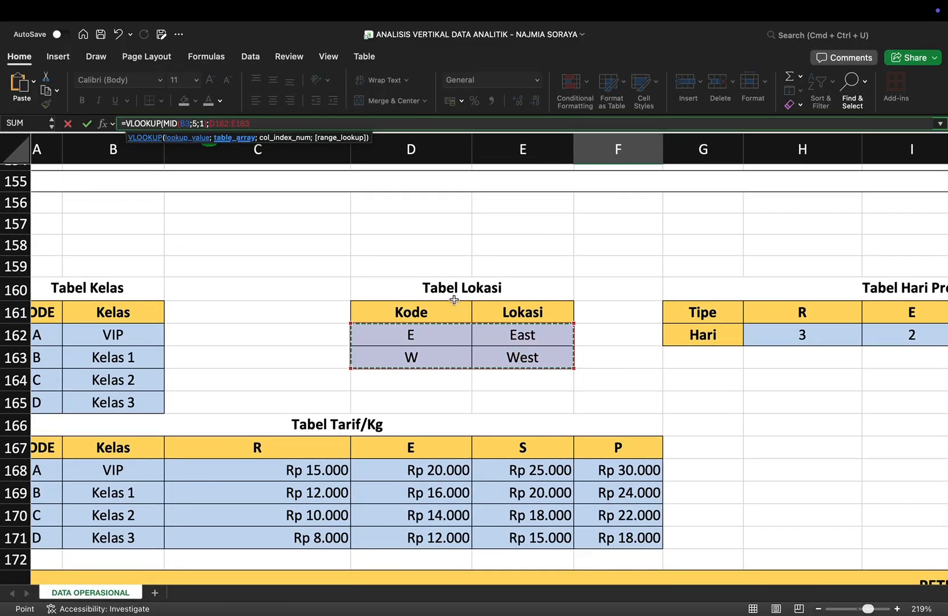
scroll(454, 300, "up", 20)
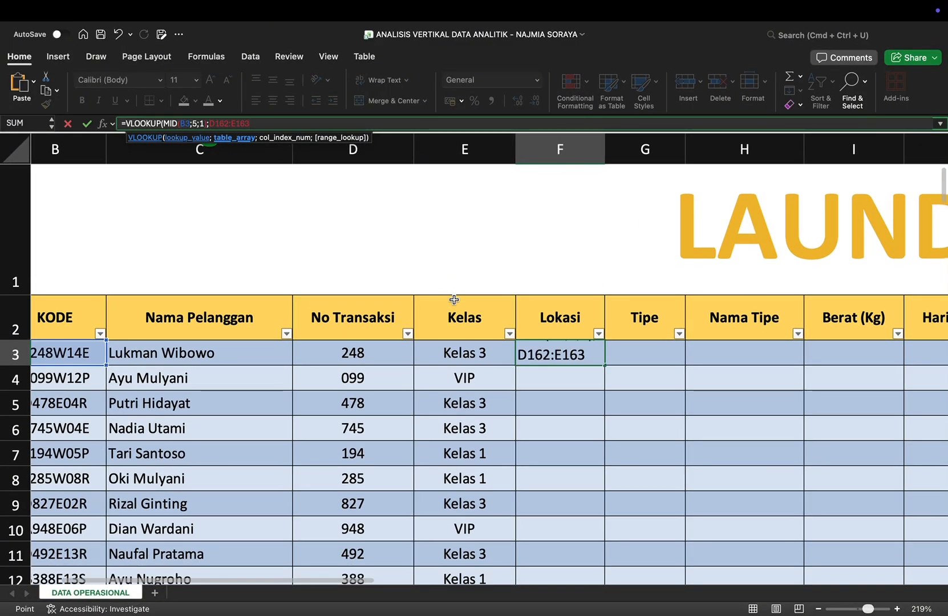
type(";2")
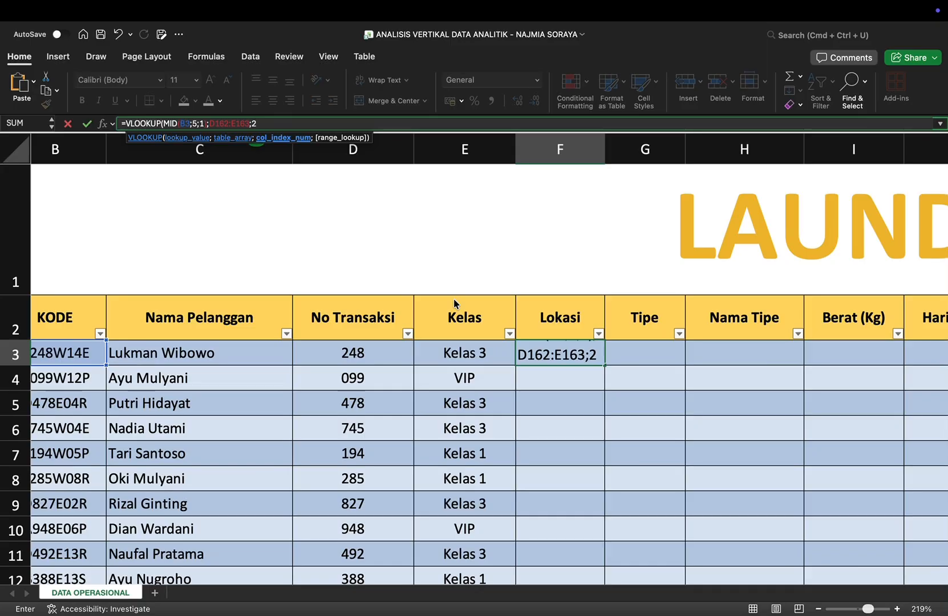
type(";FALSE")
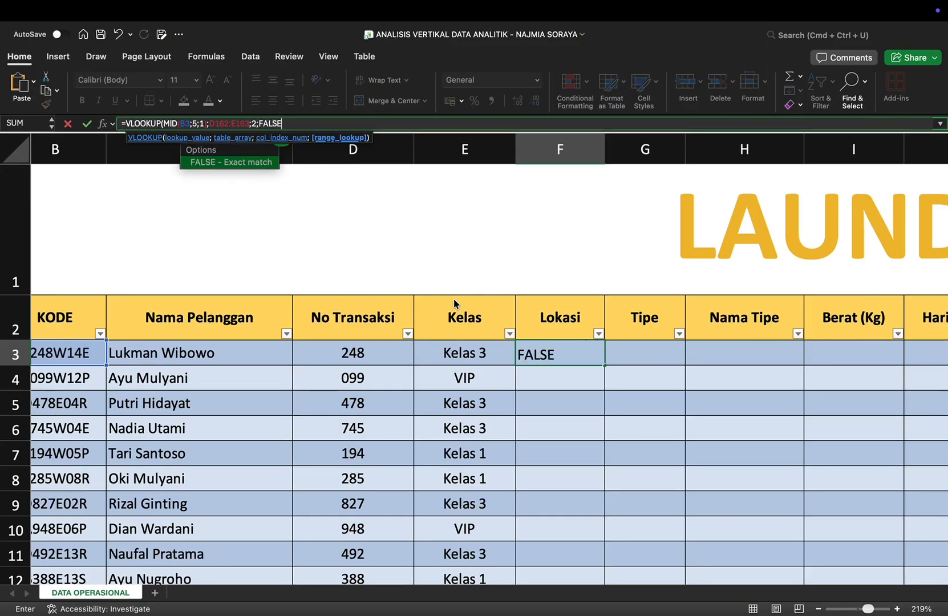
type(")")
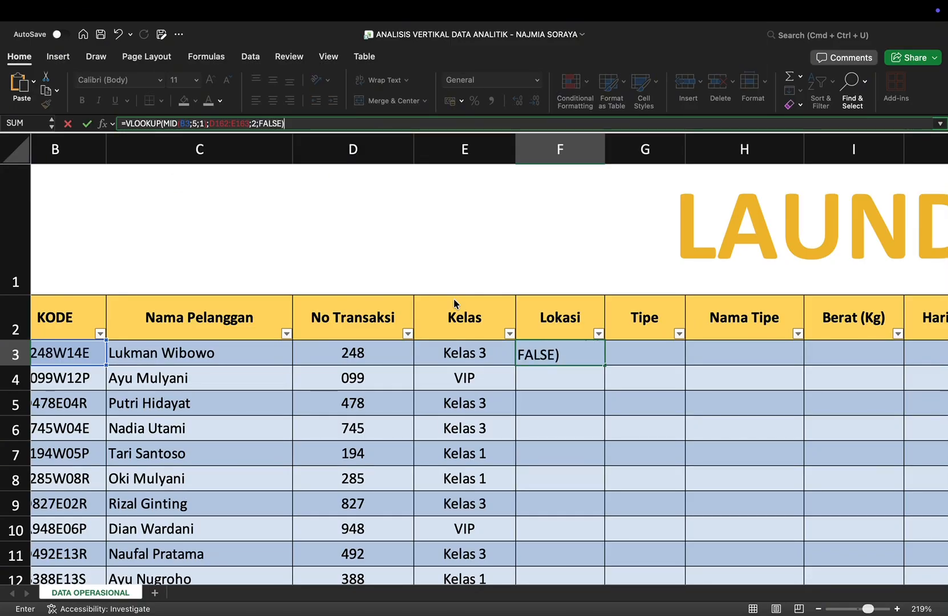
Step: Make the Lokasi formula's table range absolute as $D$162:$E$163 and enter the formula
left_click(209, 124)
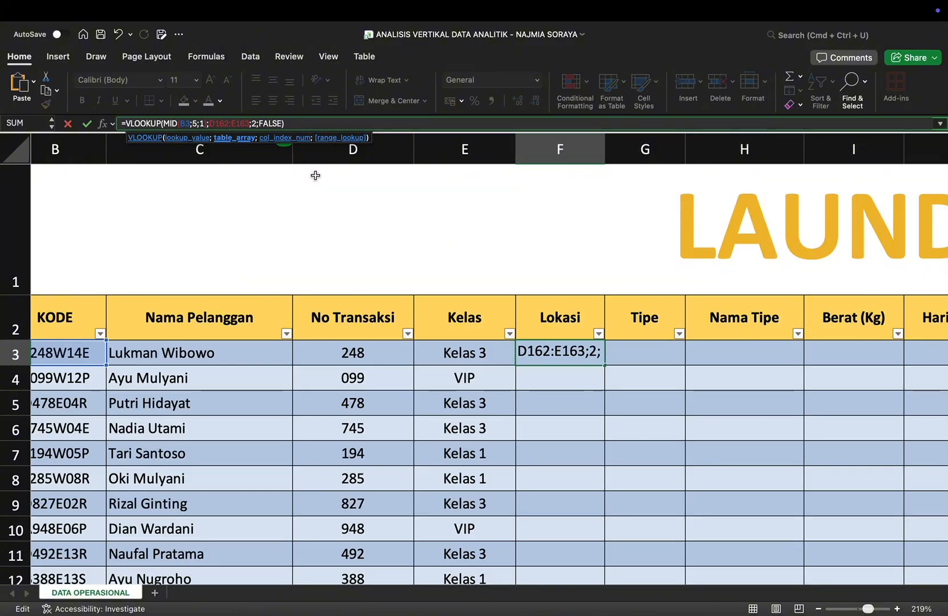
type("$")
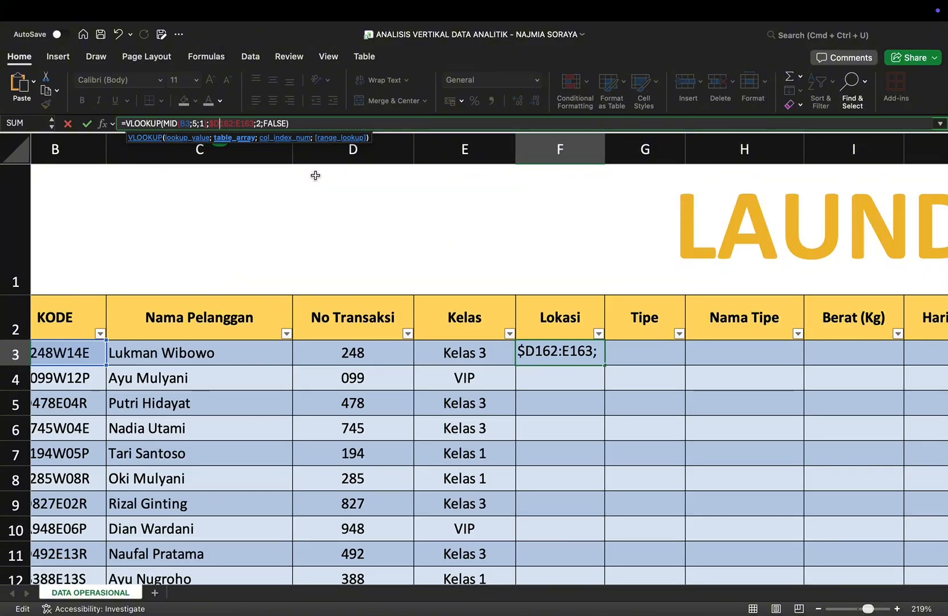
type("$")
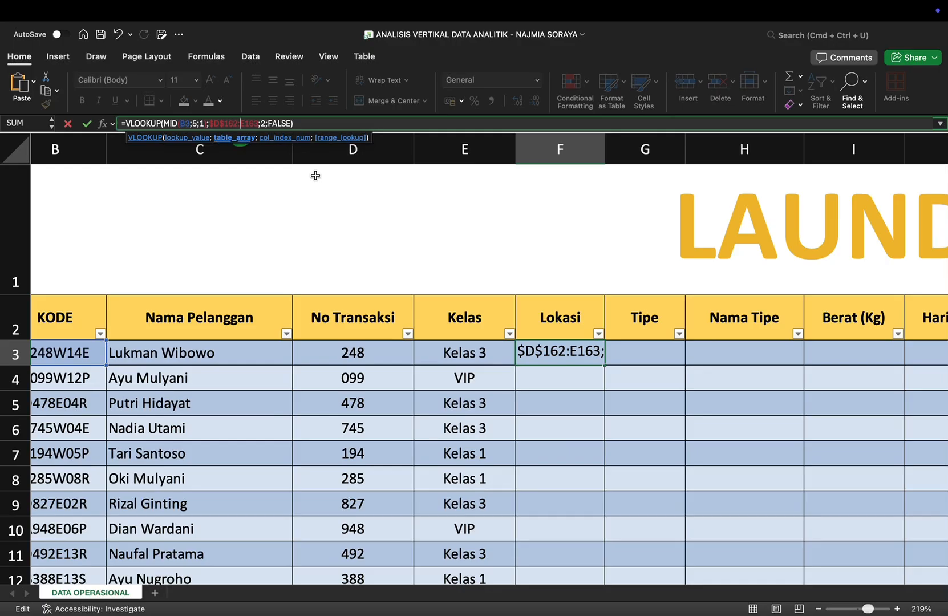
type("$E")
type("$E$")
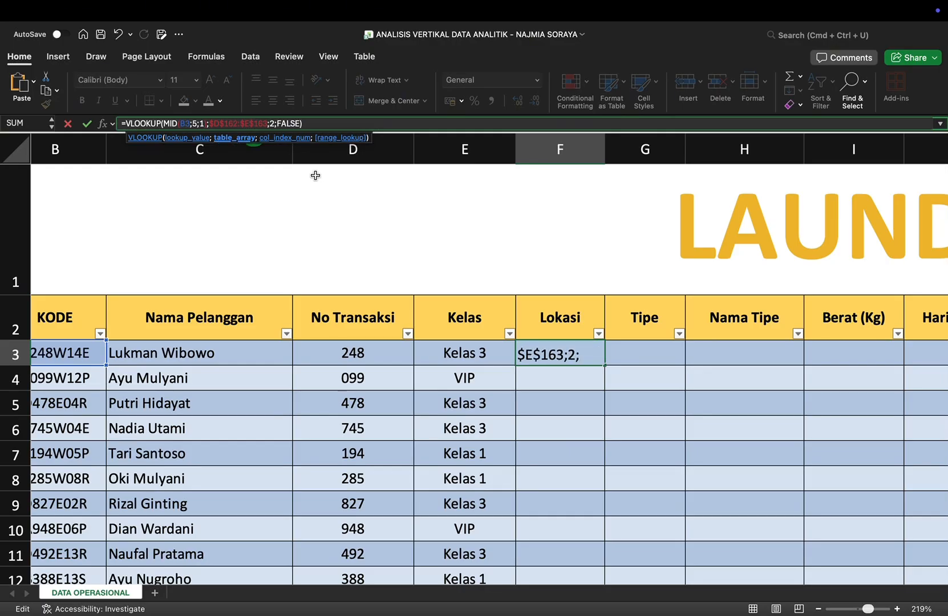
key("Return")
Step: Examine the filled Lokasi column through the table's rows against the KODE values
scroll(566, 351, "down", 5)
scroll(564, 351, "down", 2)
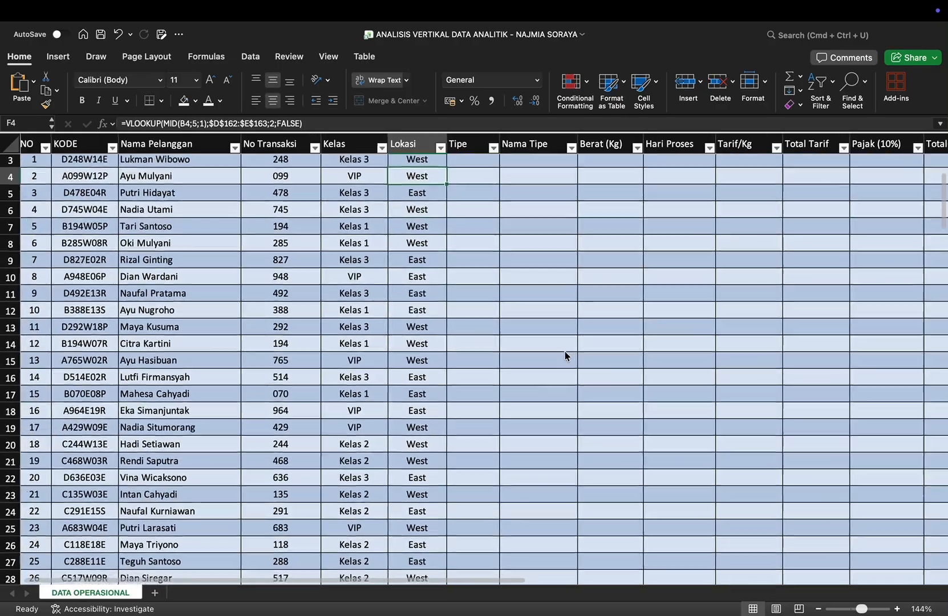
scroll(564, 351, "down", 5)
scroll(565, 351, "down", 2)
scroll(564, 351, "down", 10)
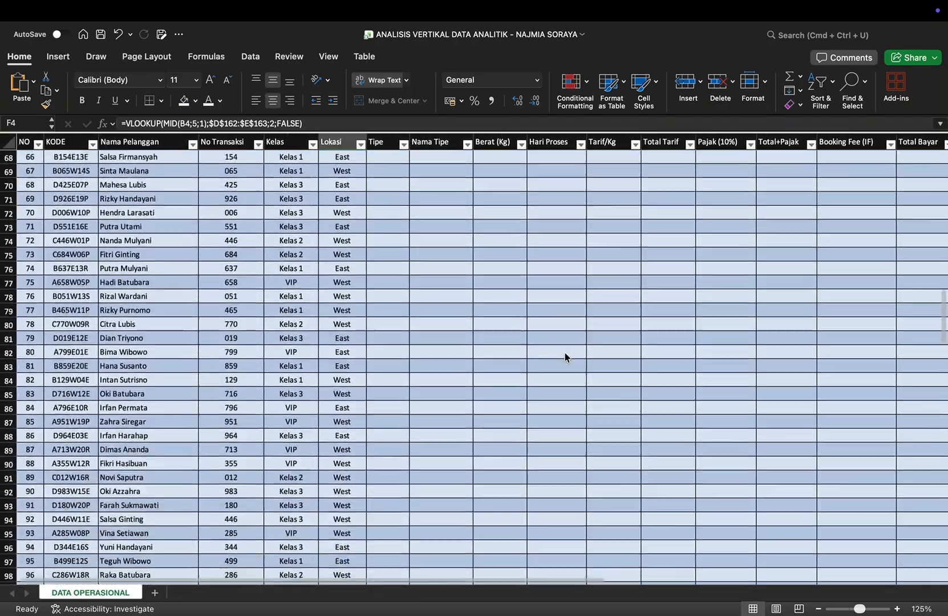
scroll(564, 354, "down", 8)
scroll(564, 355, "up", 20)
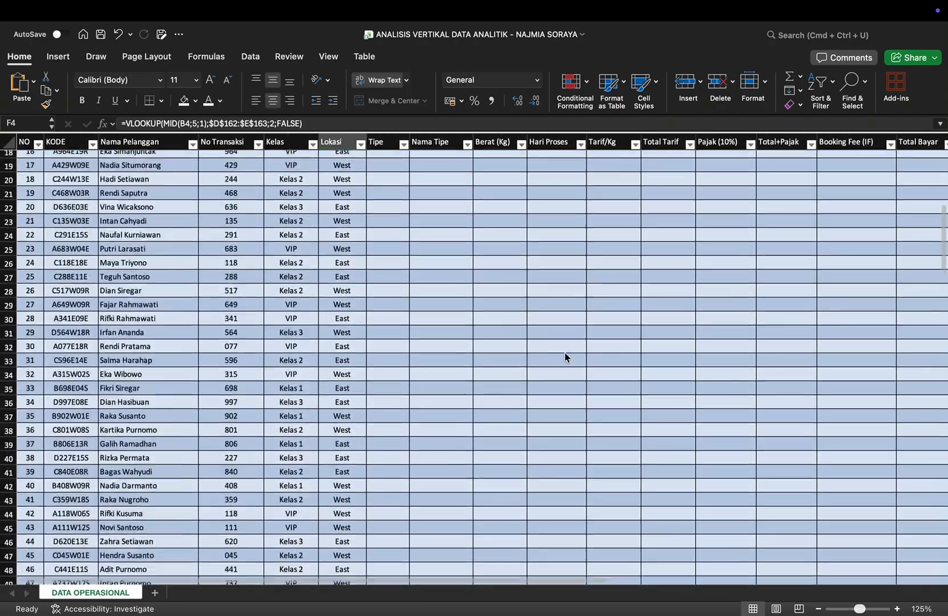
scroll(565, 354, "up", 5)
scroll(556, 363, "up", 5)
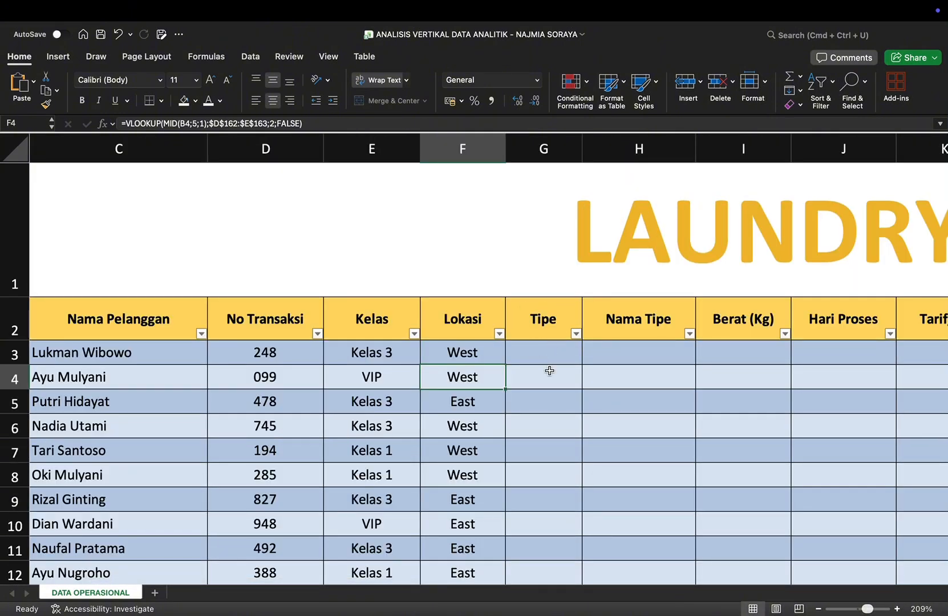
Step: Fill the Tipe column from cell G3 with the last KODE character using the formula =RIGHT(B3;1)
left_click(539, 355)
type("=RO")
key("BackSpace")
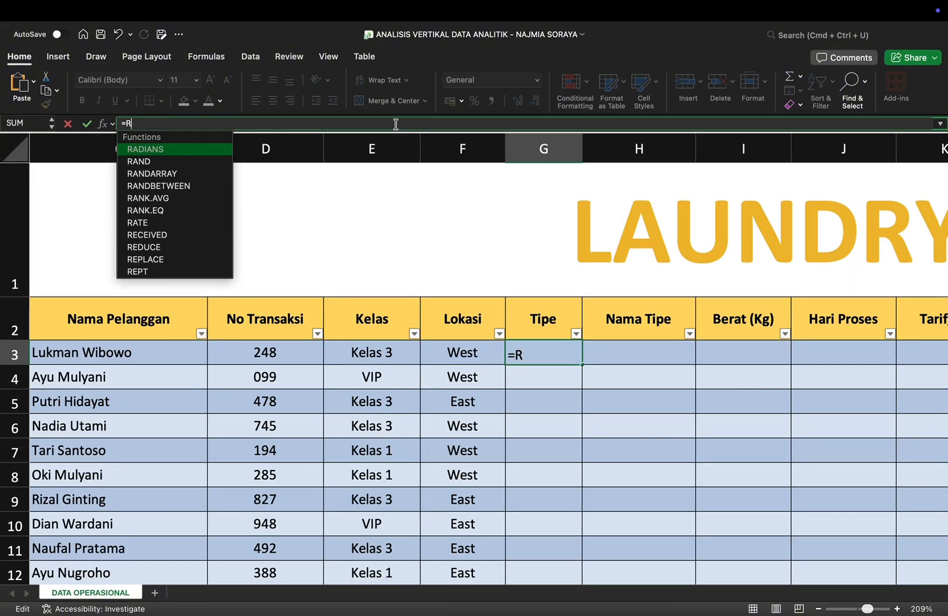
type("IG")
double_click(162, 150)
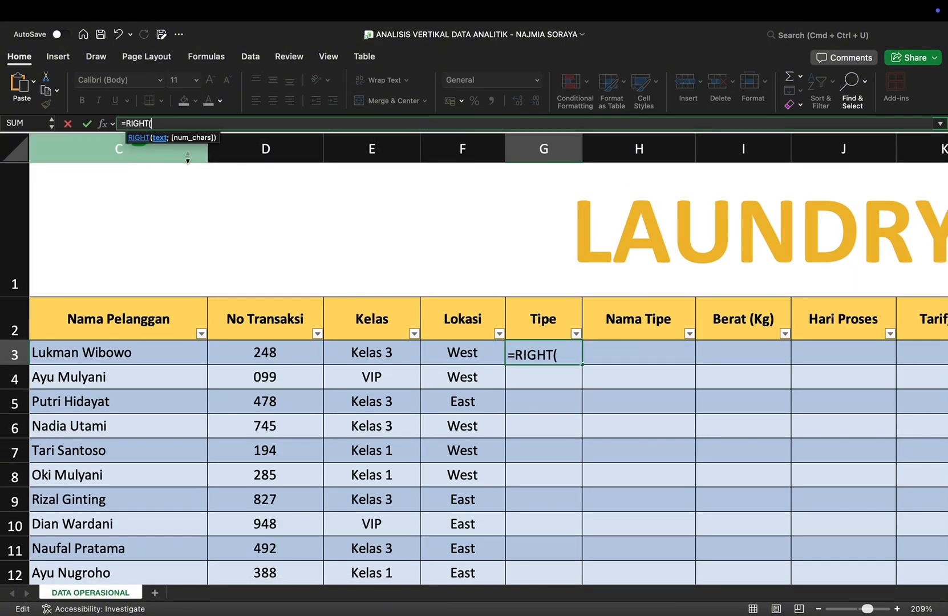
type("B3")
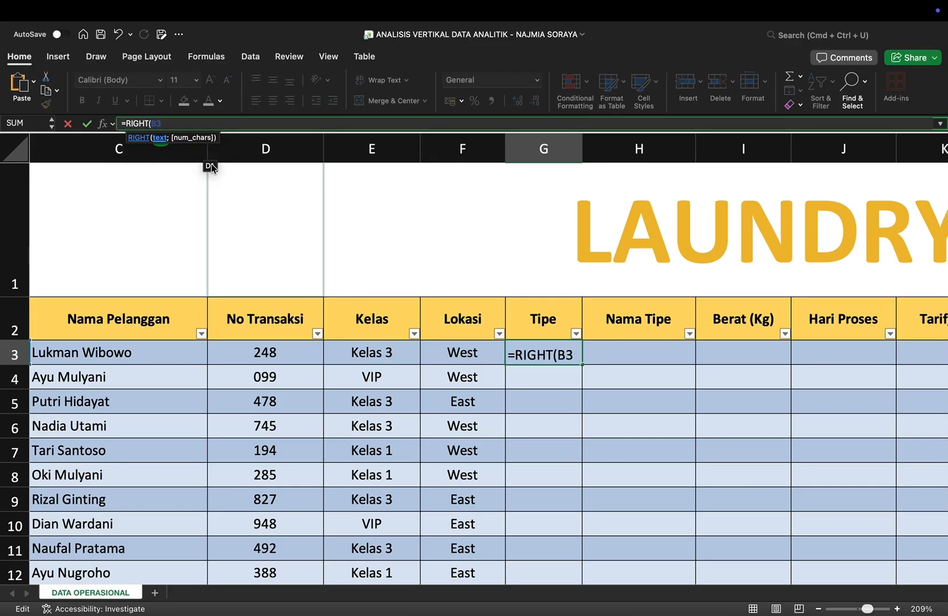
type(";1)")
key("Return")
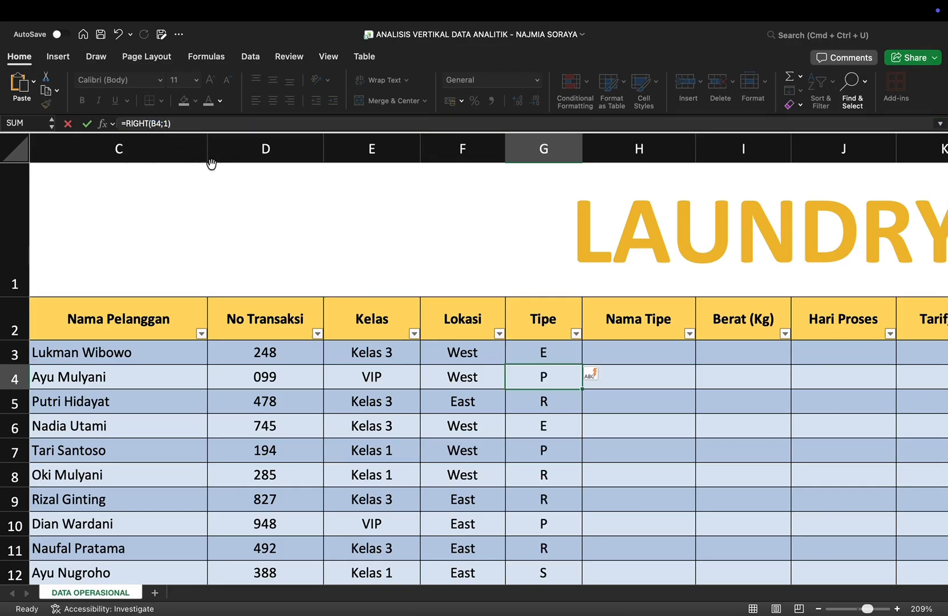
Step: Check the Tipe column down to the last record and the lookup tables beneath the data
scroll(614, 400, "down", 3)
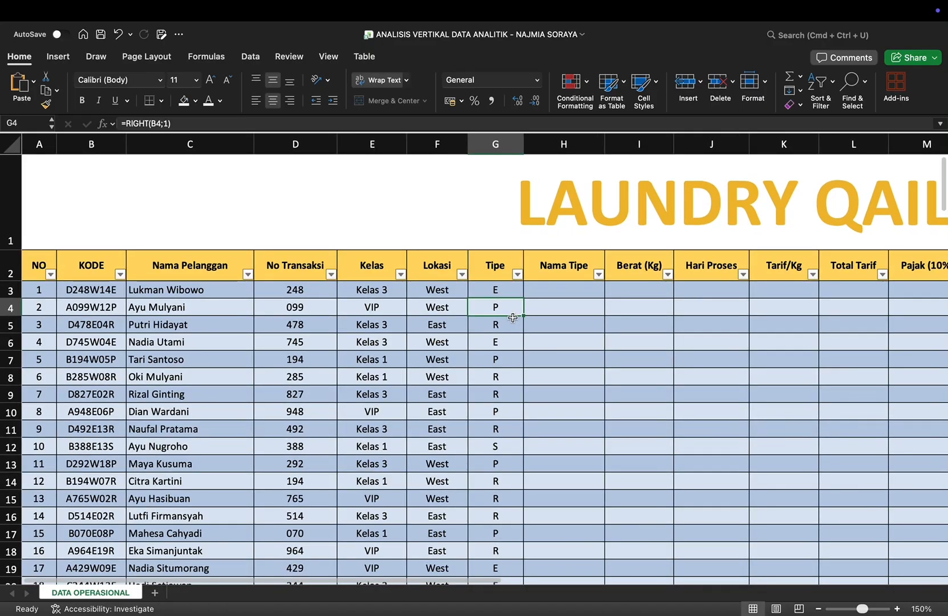
scroll(513, 317, "down", 5)
scroll(330, 400, "down", 15)
scroll(330, 417, "down", 20)
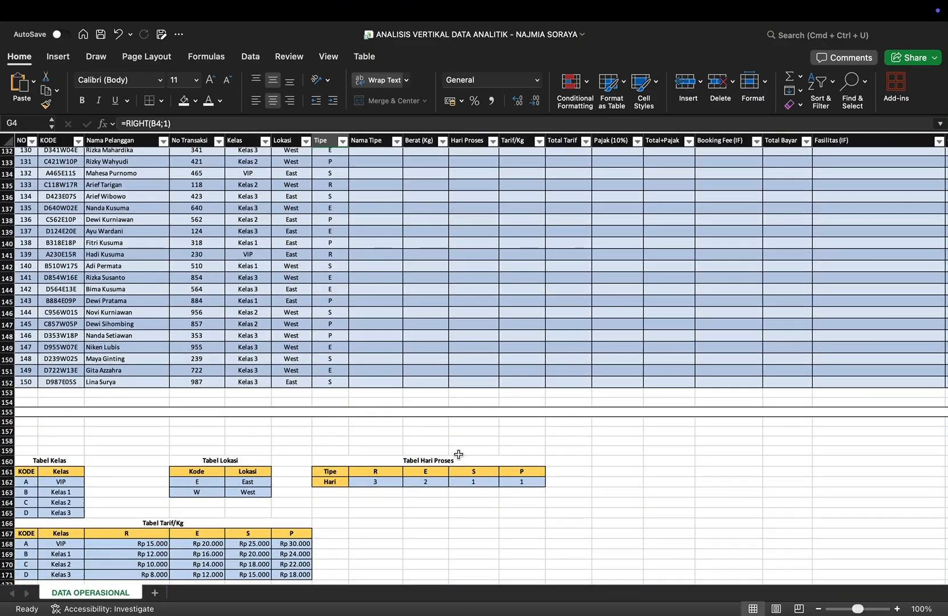
scroll(371, 425, "up", 20)
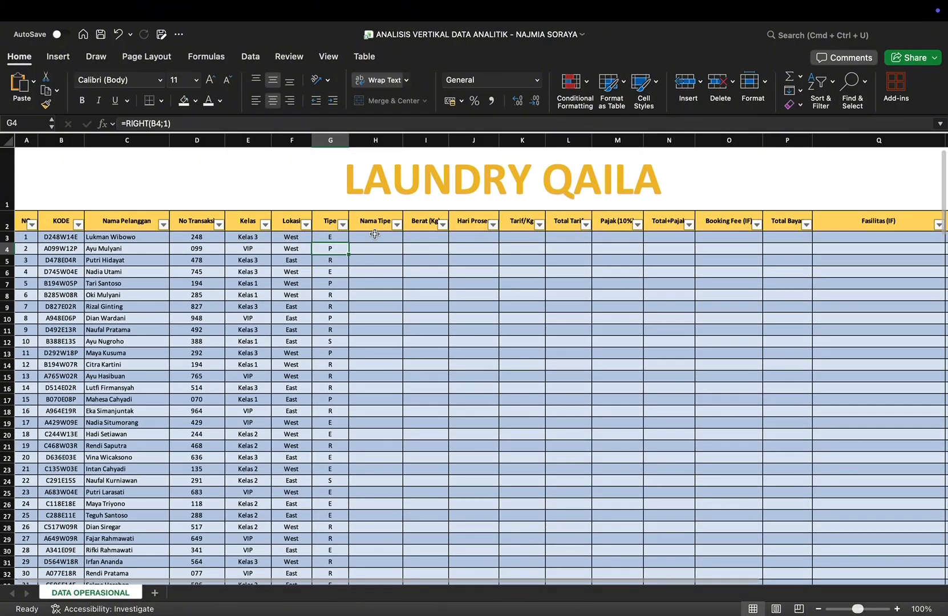
Step: Start the Nama Tipe formula in cell H3 with an IF that returns "Regular" when G3="R"
left_click(370, 241)
scroll(371, 242, "up", 5)
type("=")
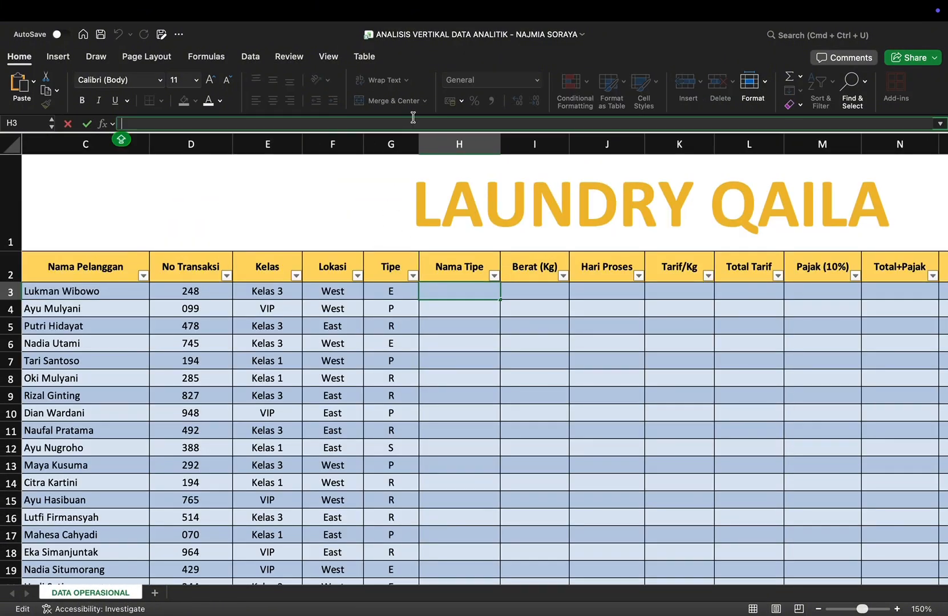
type("IF")
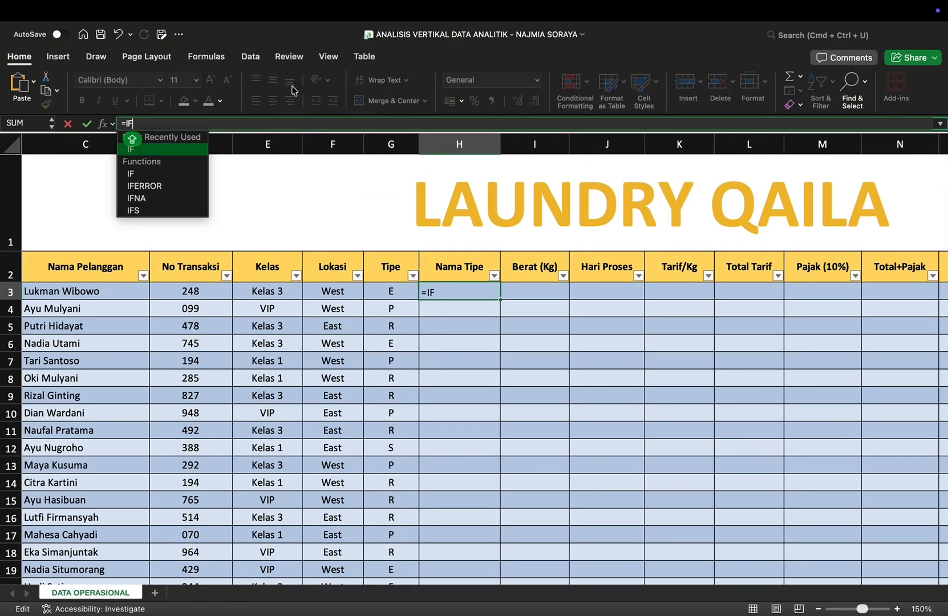
type("(G3")
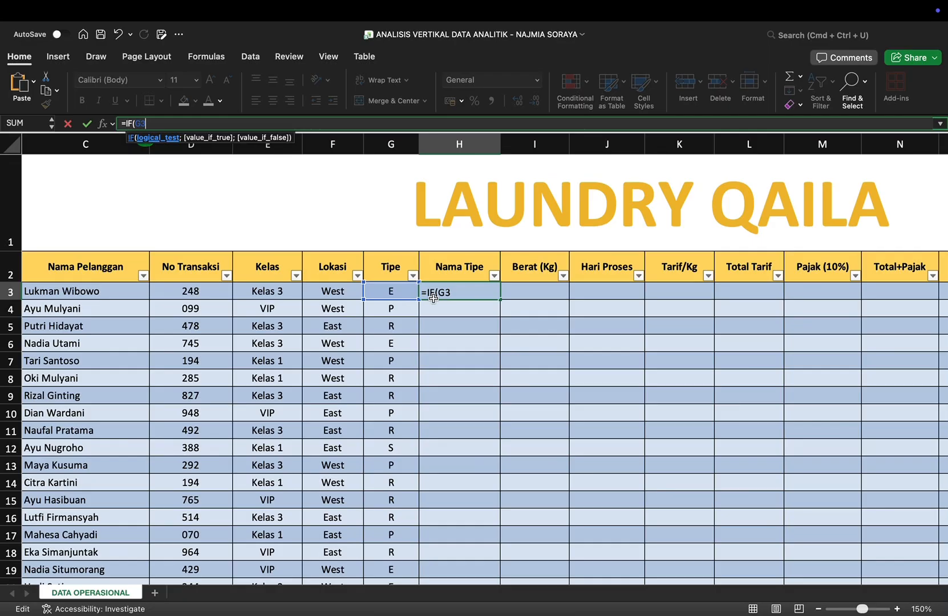
type("=\"R\";")
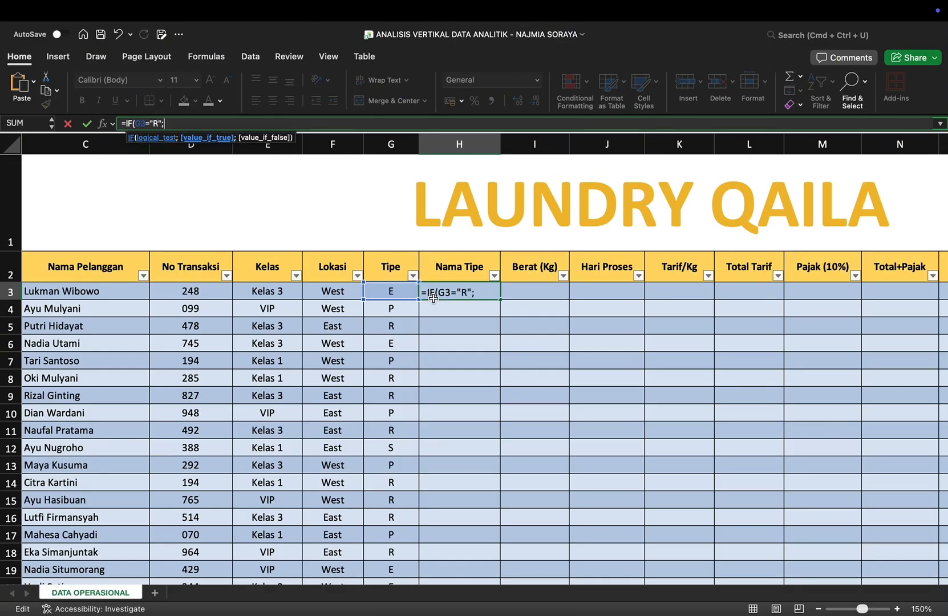
type("\"Regular")
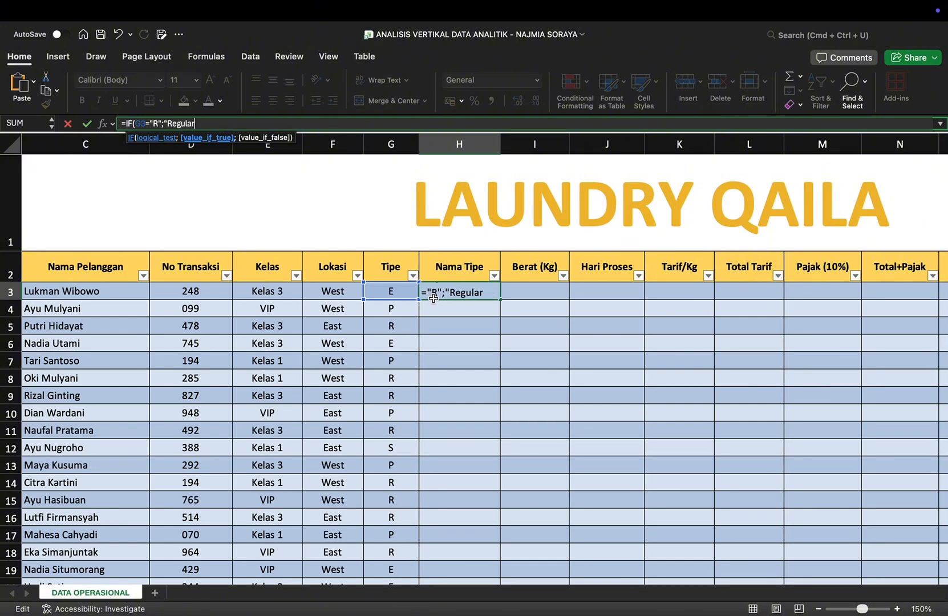
type("\";")
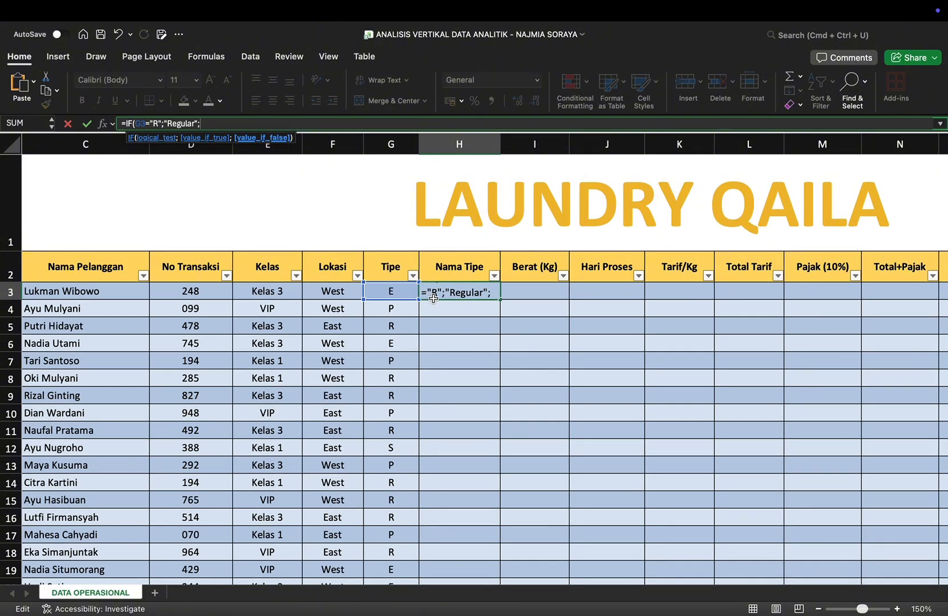
type("I")
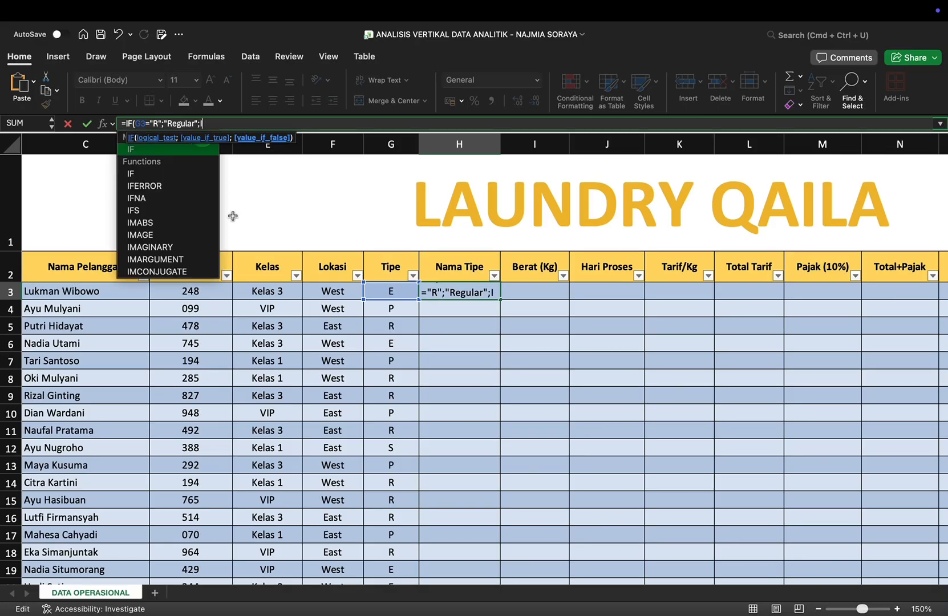
Step: Nest a second IF in the Nama Tipe formula that returns "Express" when G3="E"
double_click(182, 169)
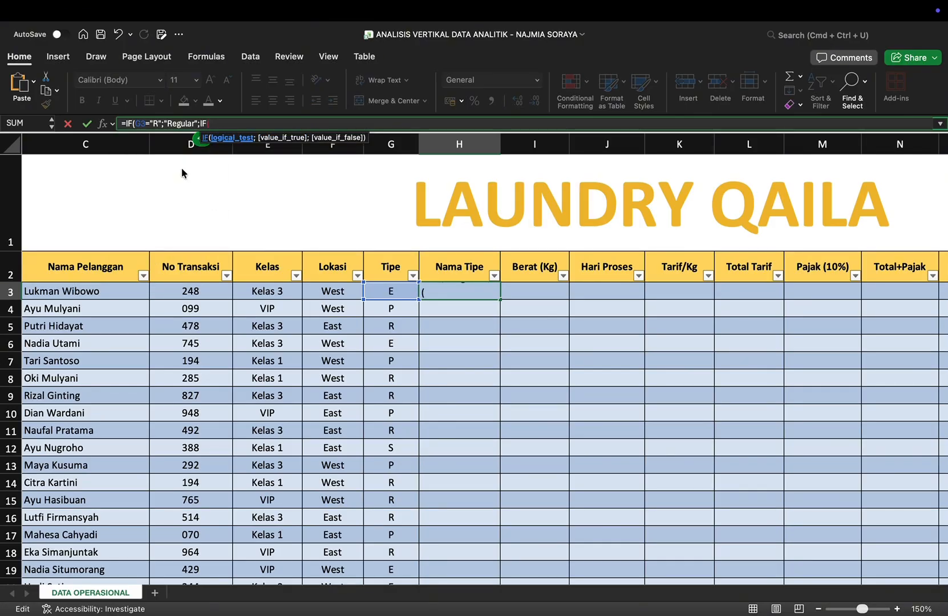
type("G")
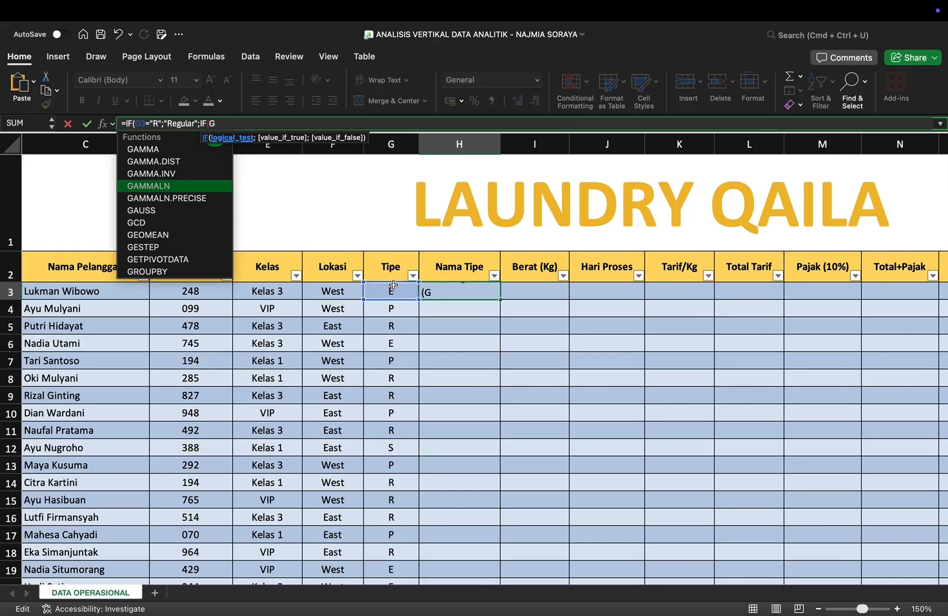
type("3")
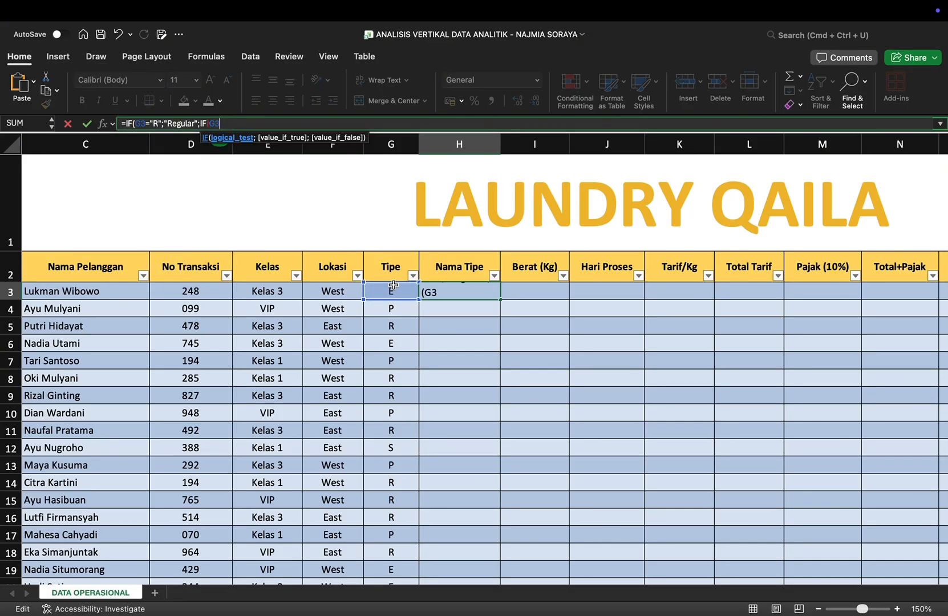
type("=\"E\";\"E")
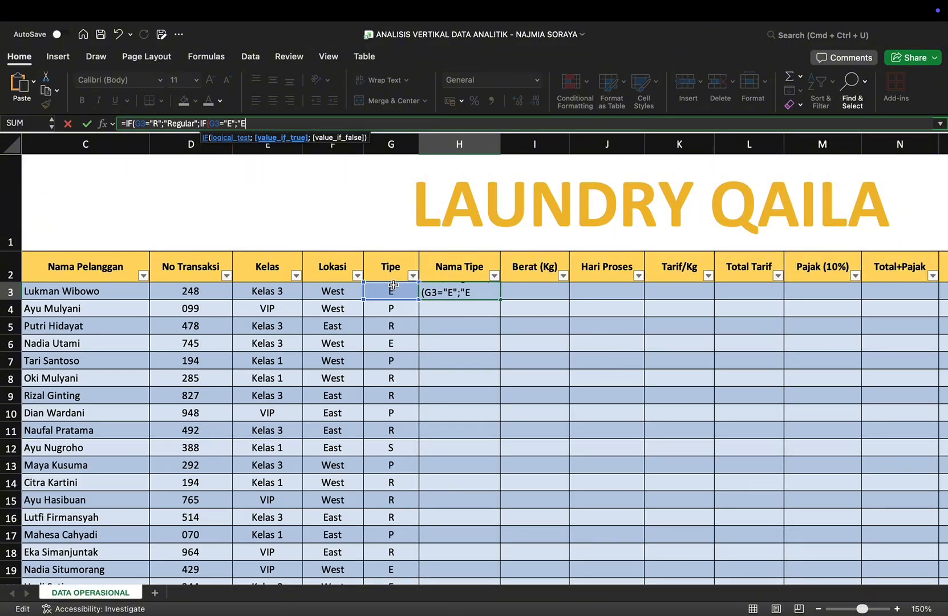
type("xpress\";")
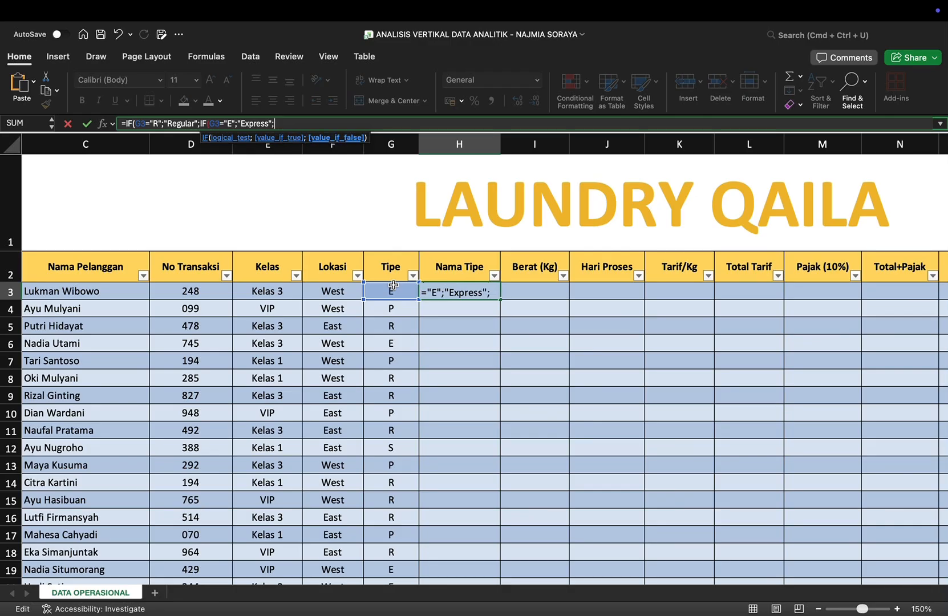
type("IF")
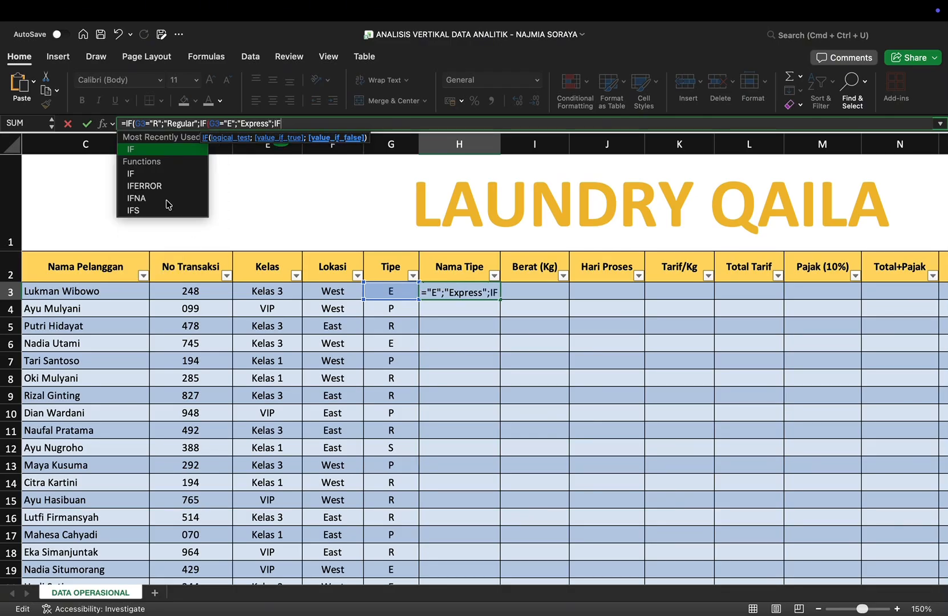
Step: Nest a third IF returning "Super Express" when G3="S" and otherwise "Premium", and enter the Nama Tipe formula
double_click(154, 147)
type("G")
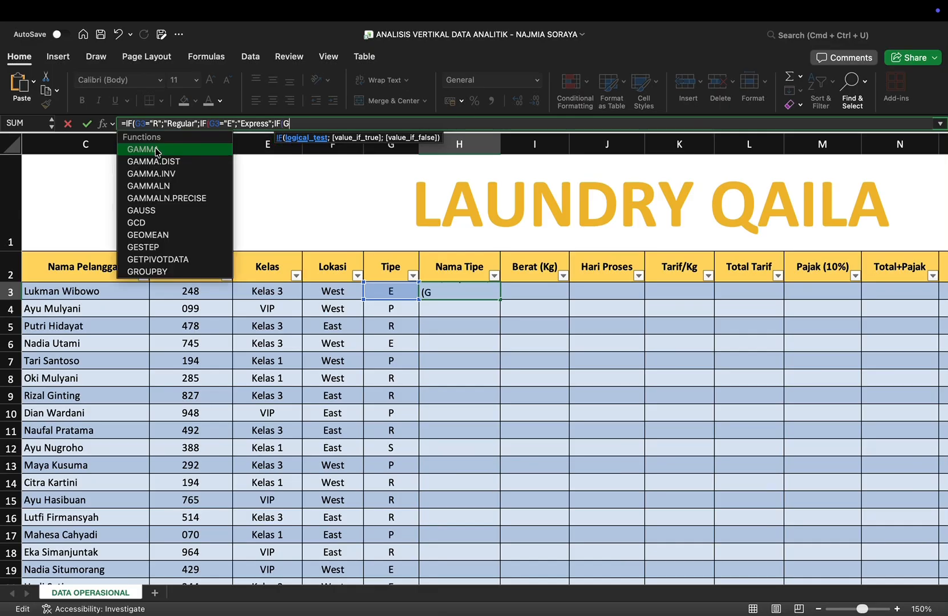
type("3=\"S")
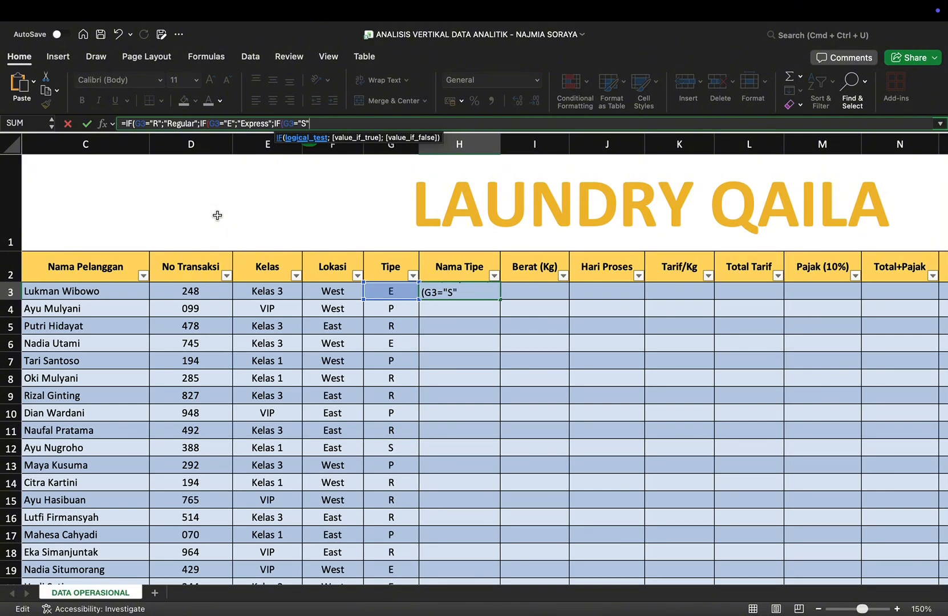
type("\";\"")
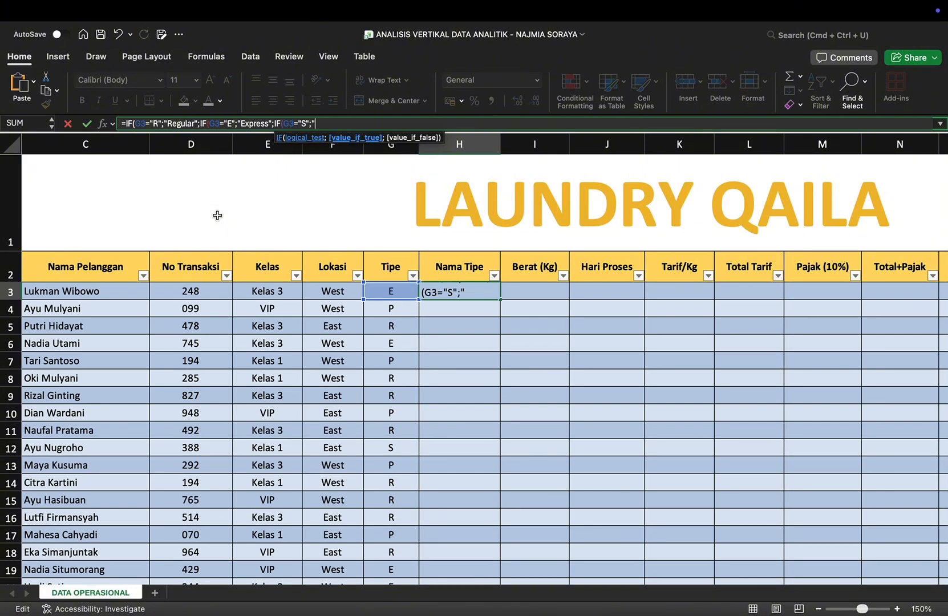
type("Super Express")
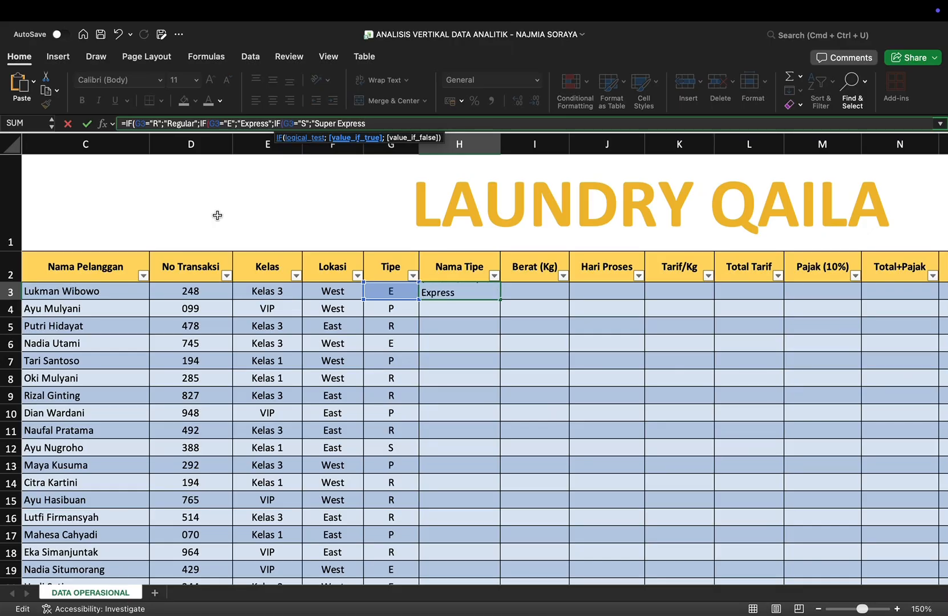
type("\";\"P")
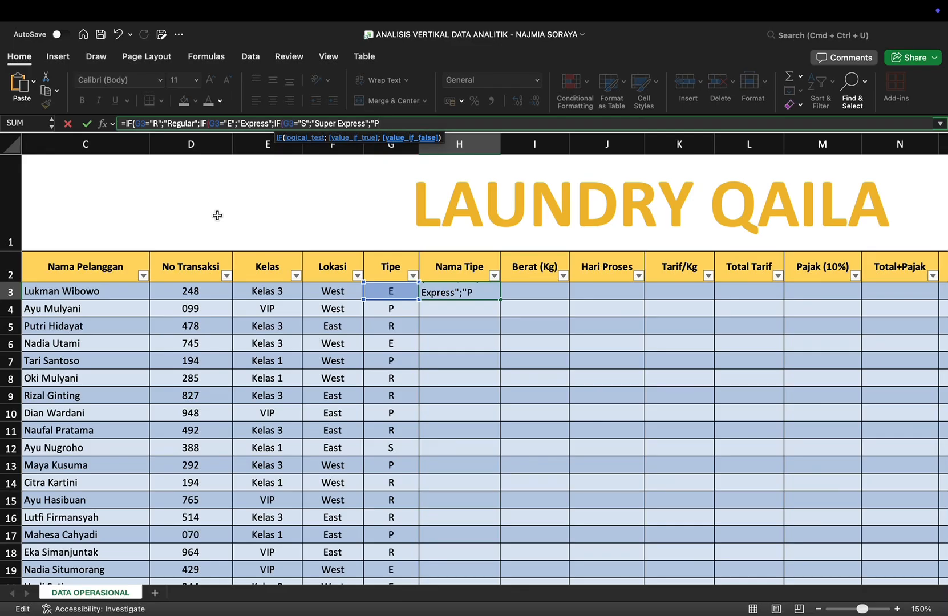
type("remium\")))")
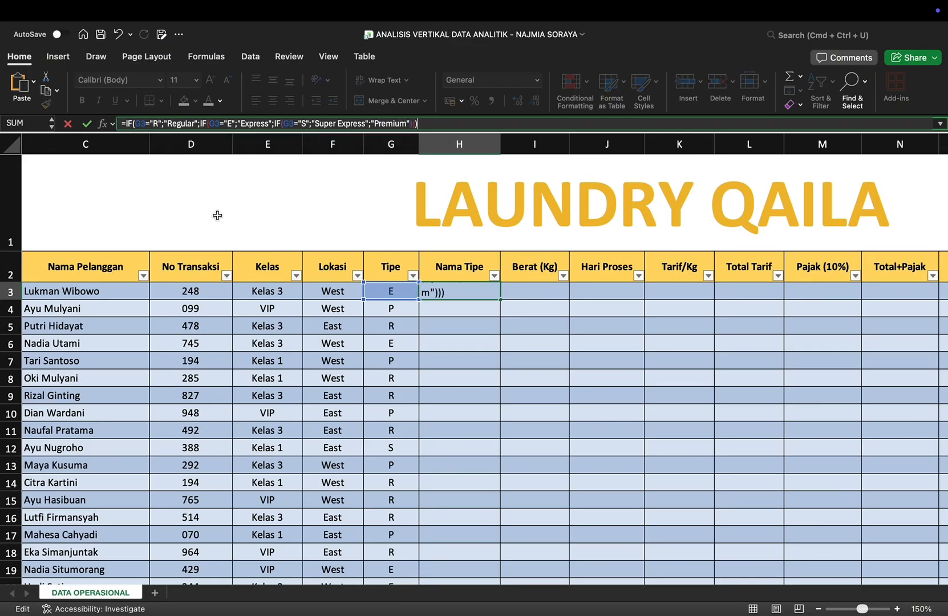
key("Return")
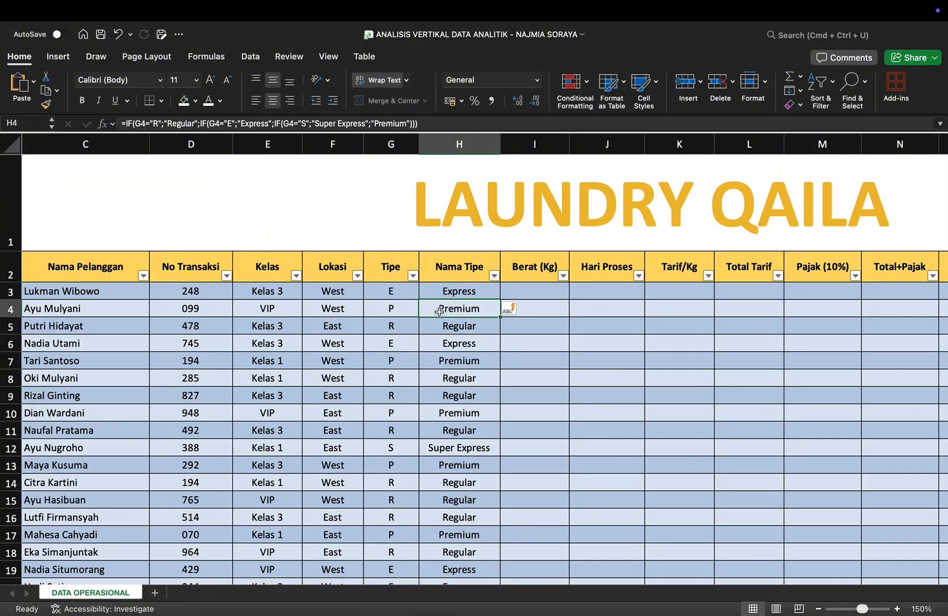
Step: Start the Berat (Kg) formula in cell I3 with a MID function nested inside VALUE
scroll(461, 384, "down", 5)
scroll(461, 385, "down", 4)
scroll(457, 387, "down", 20)
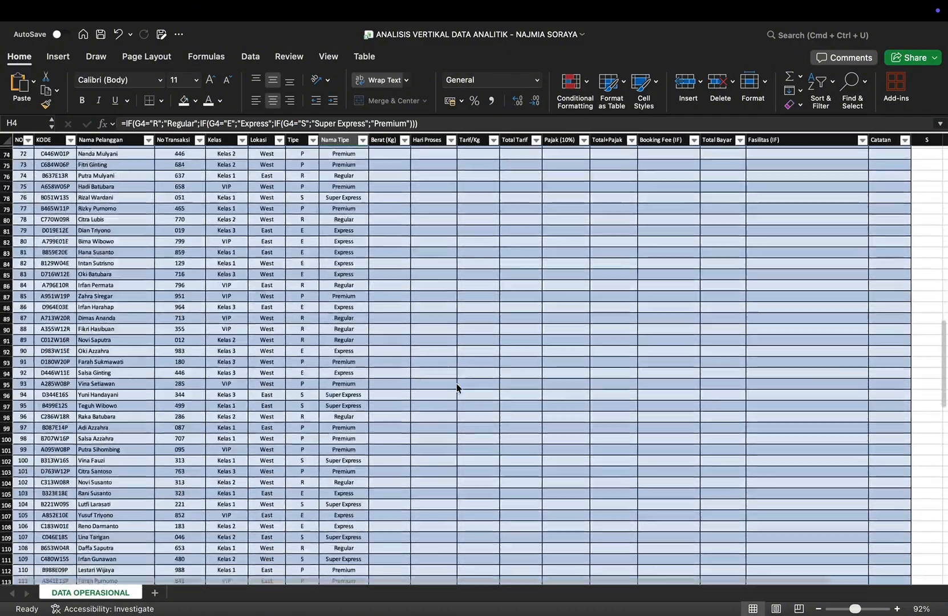
scroll(456, 385, "up", 20)
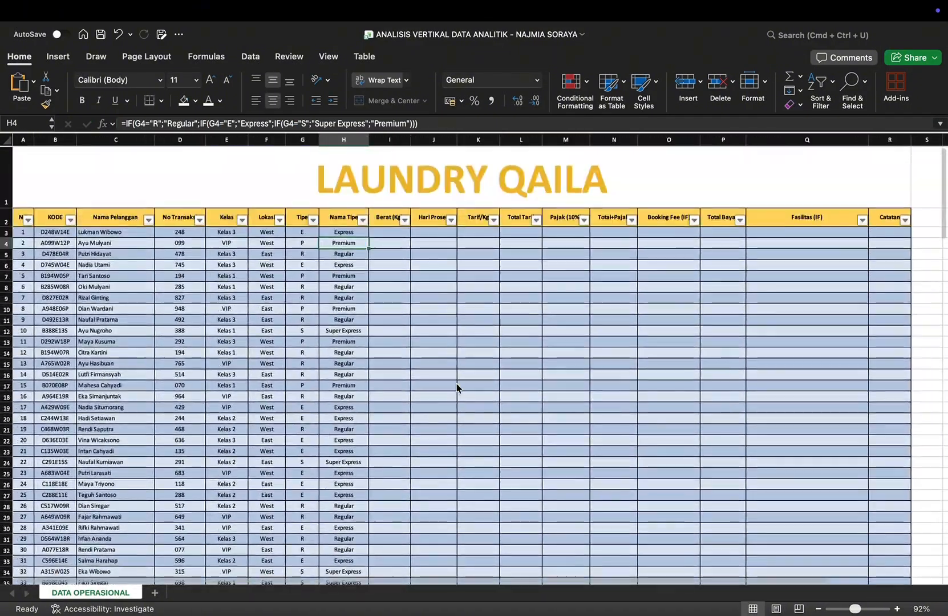
left_click(381, 232)
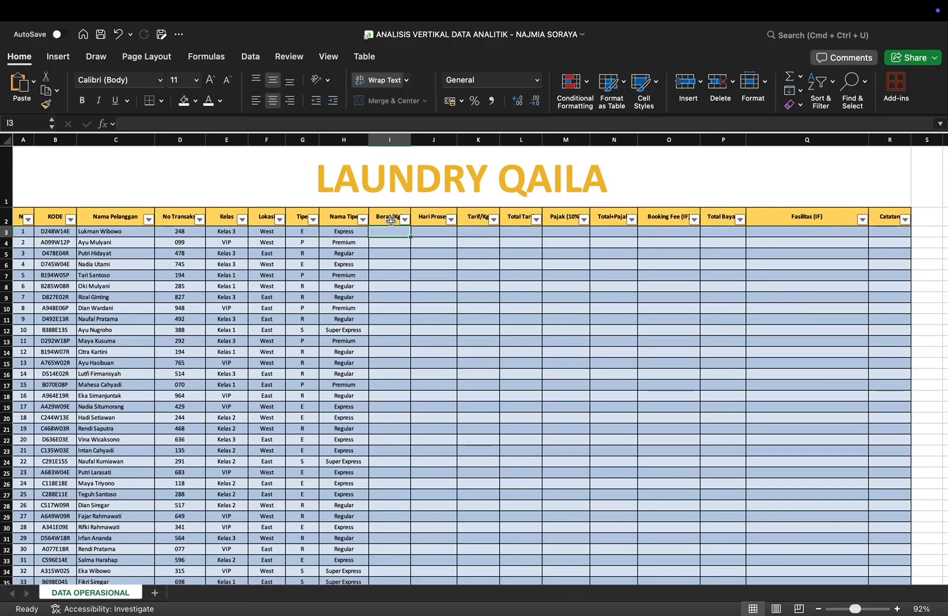
scroll(385, 228, "up", 5)
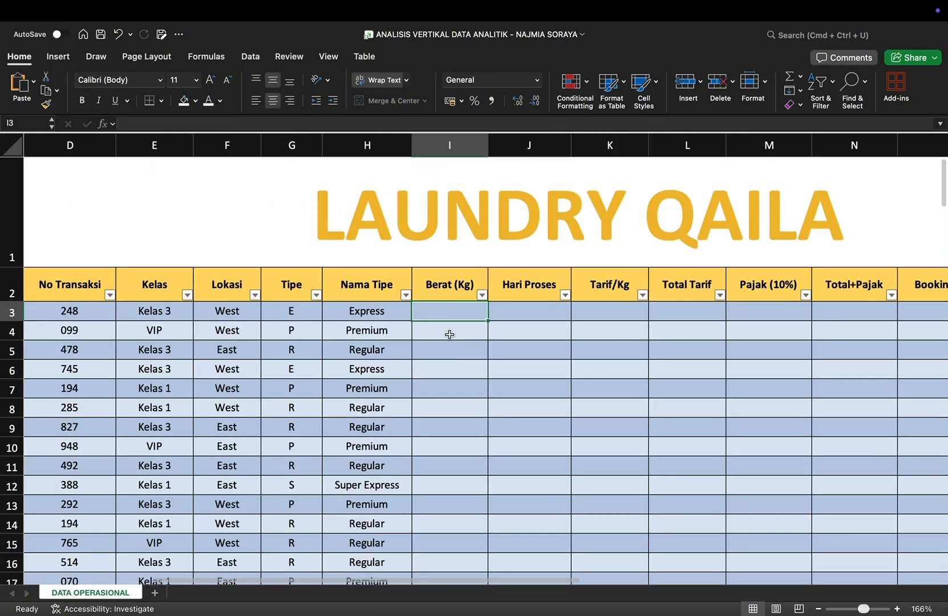
left_click(290, 122)
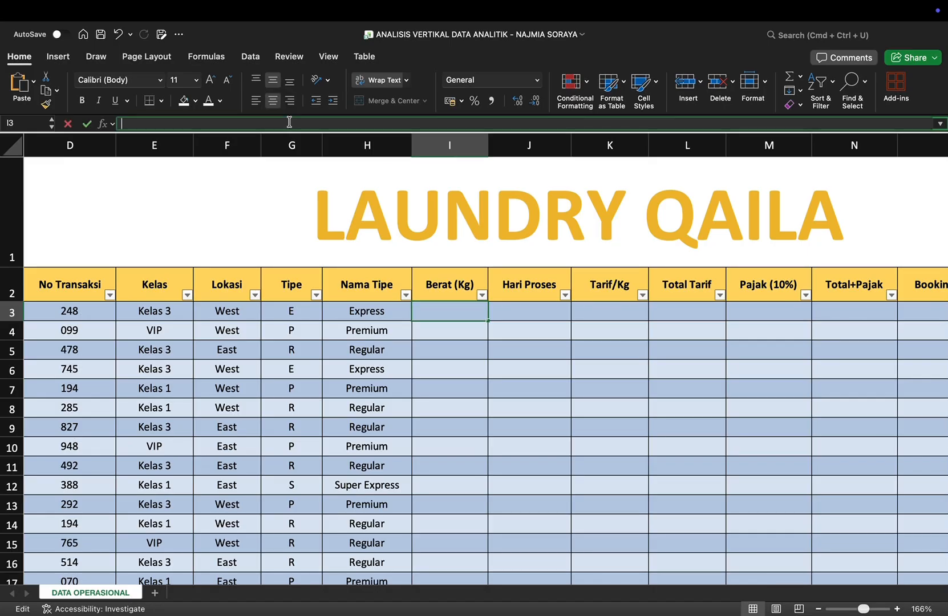
type("=va")
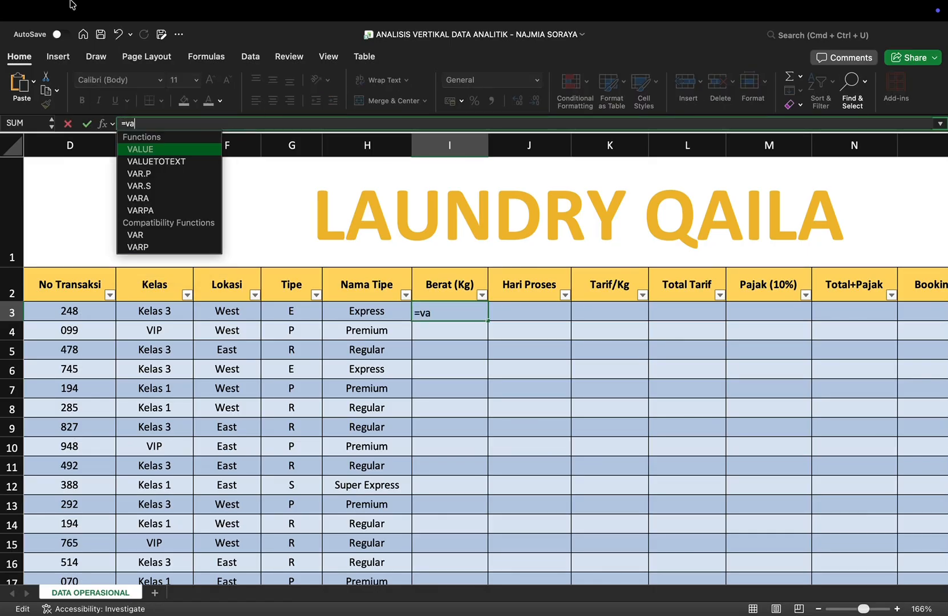
double_click(146, 150)
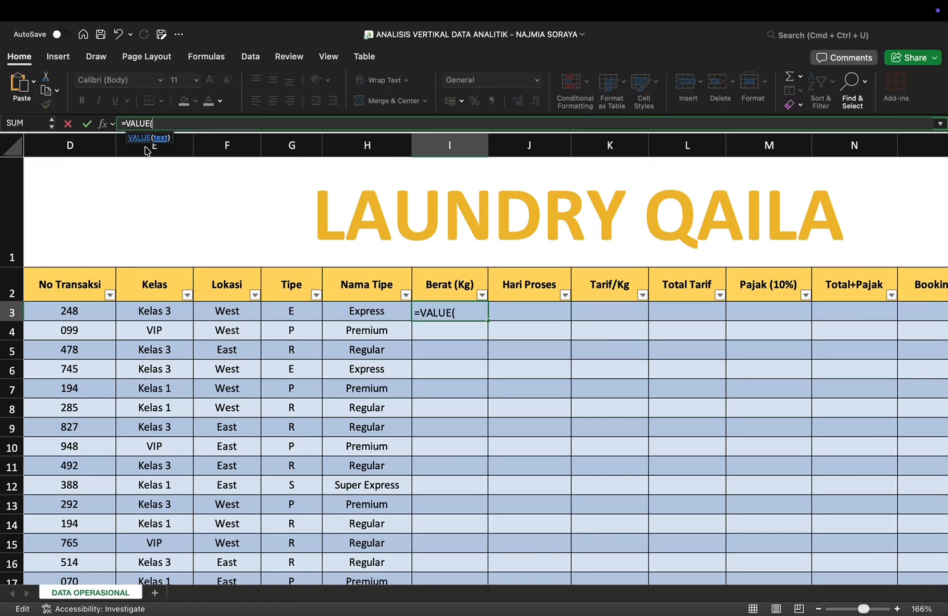
type("mid")
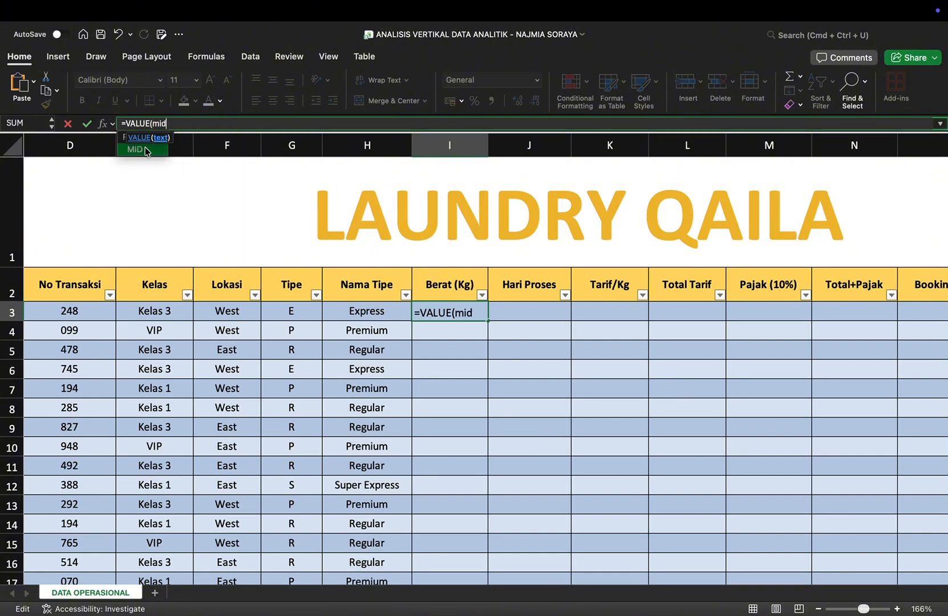
double_click(143, 153)
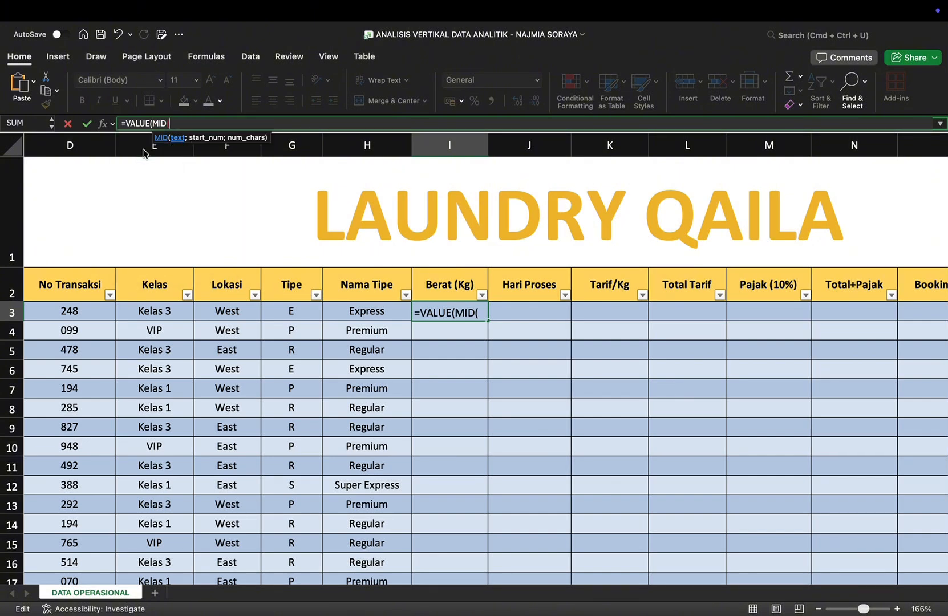
Step: Complete the Berat (Kg) formula as =VALUE(MID(B3;6;2)), enter it and check the filled rows
type("B")
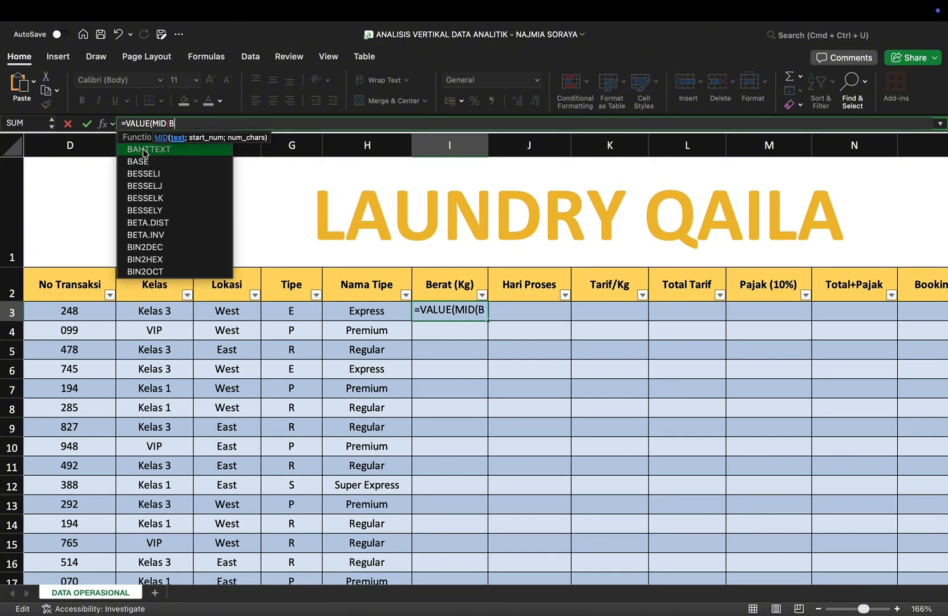
type("3")
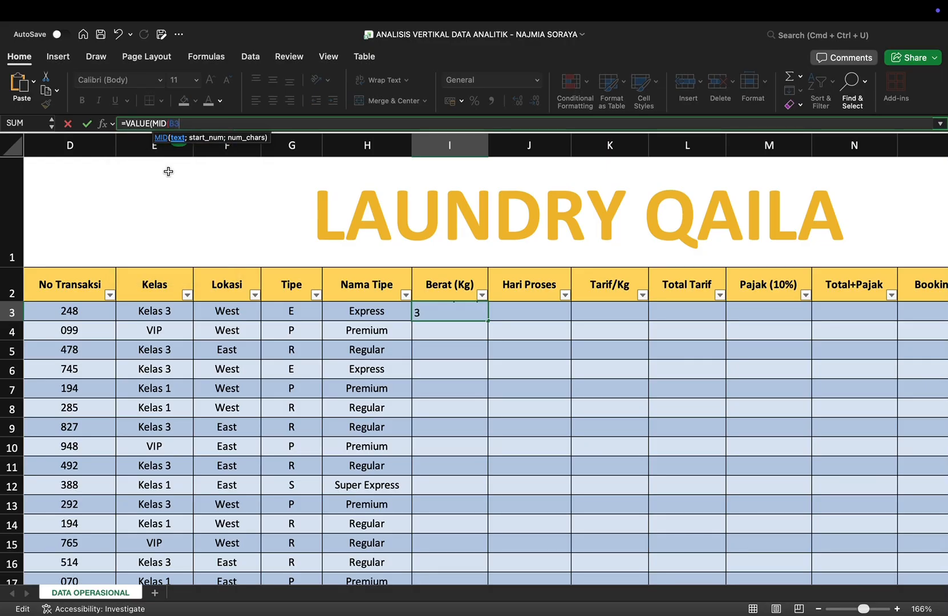
type(";6")
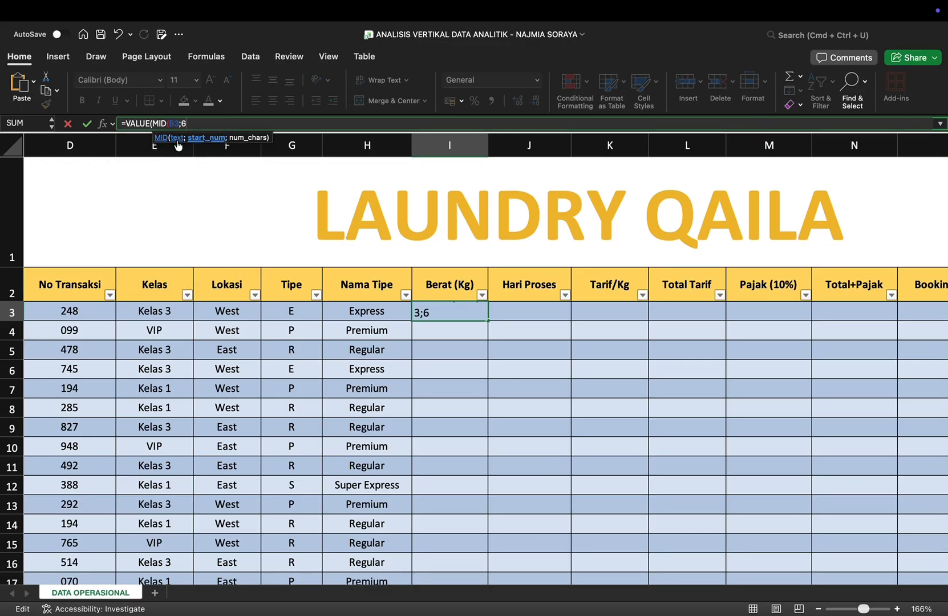
type(";2)")
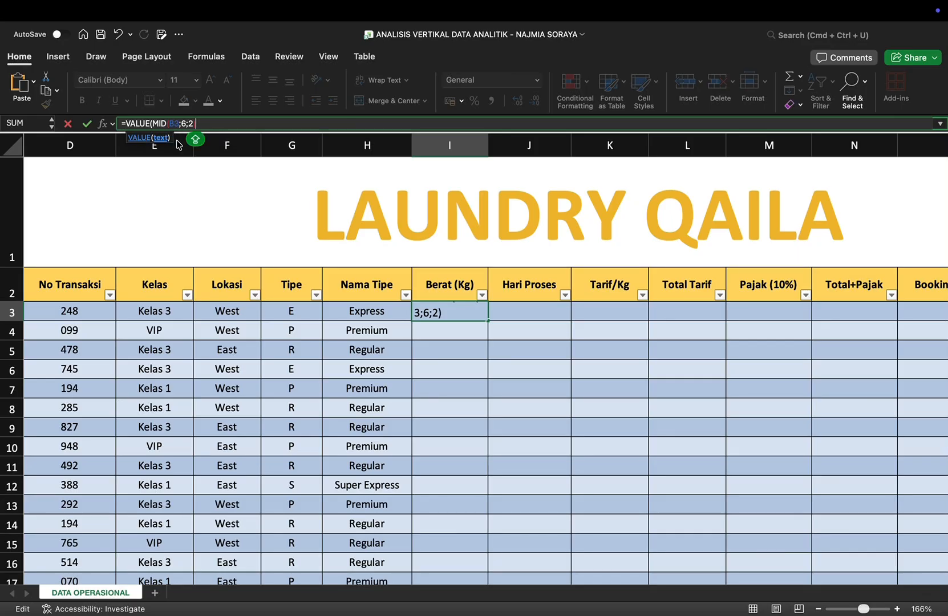
type(")")
key("Return")
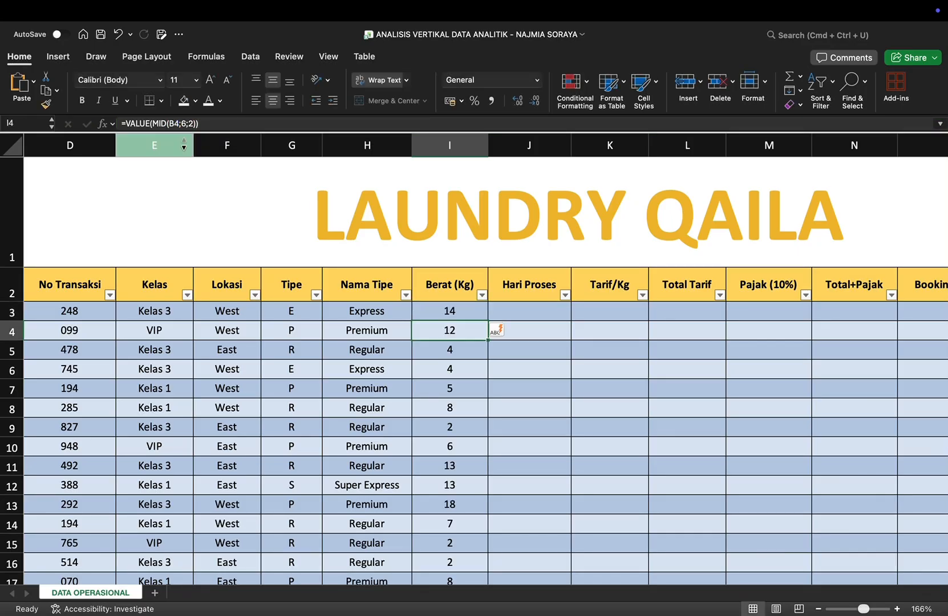
scroll(601, 311, "down", 3)
scroll(491, 330, "down", 10)
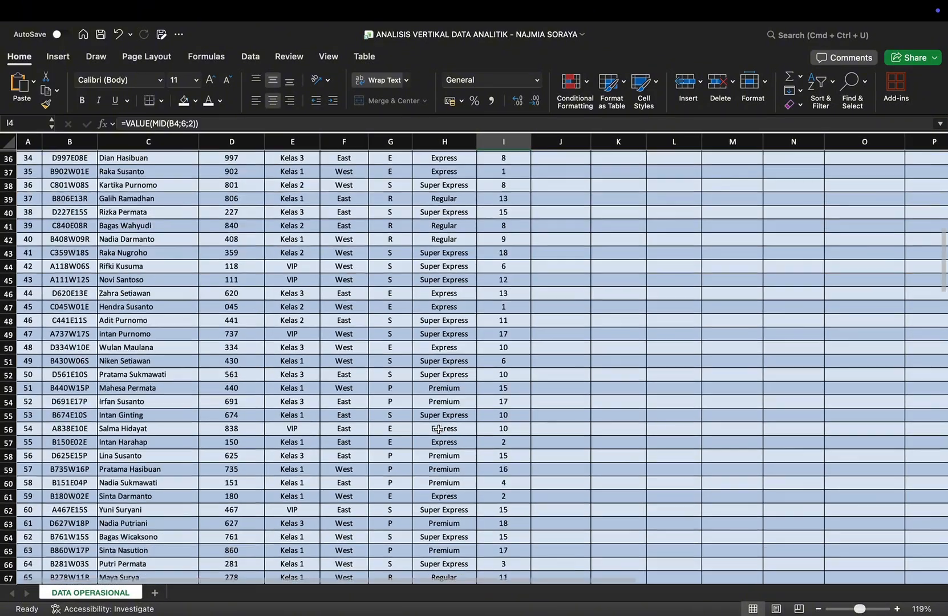
Step: Start an HLOOKUP formula in the first Hari Proses cell, J3
scroll(438, 432, "down", 5)
scroll(438, 430, "up", 10)
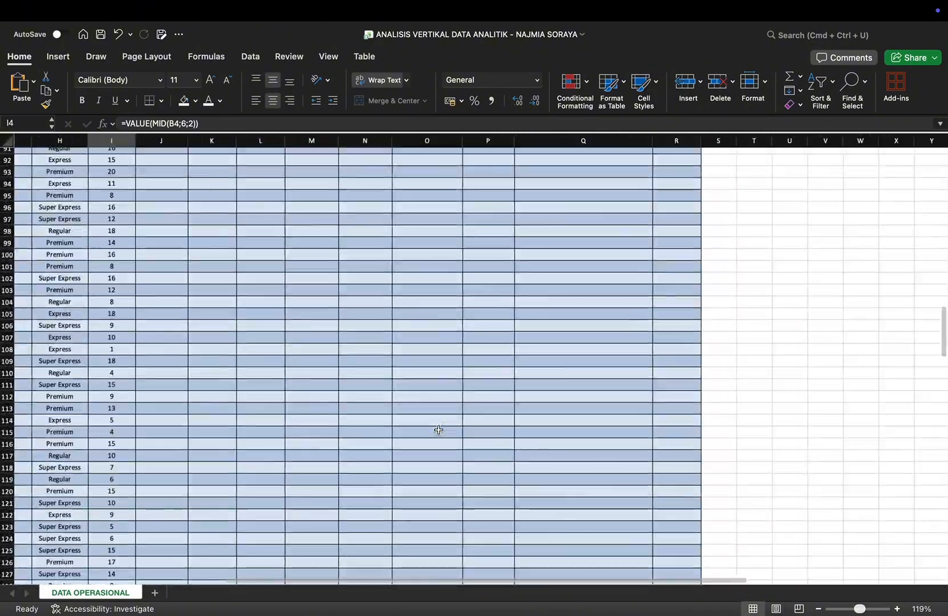
scroll(438, 430, "up", 10)
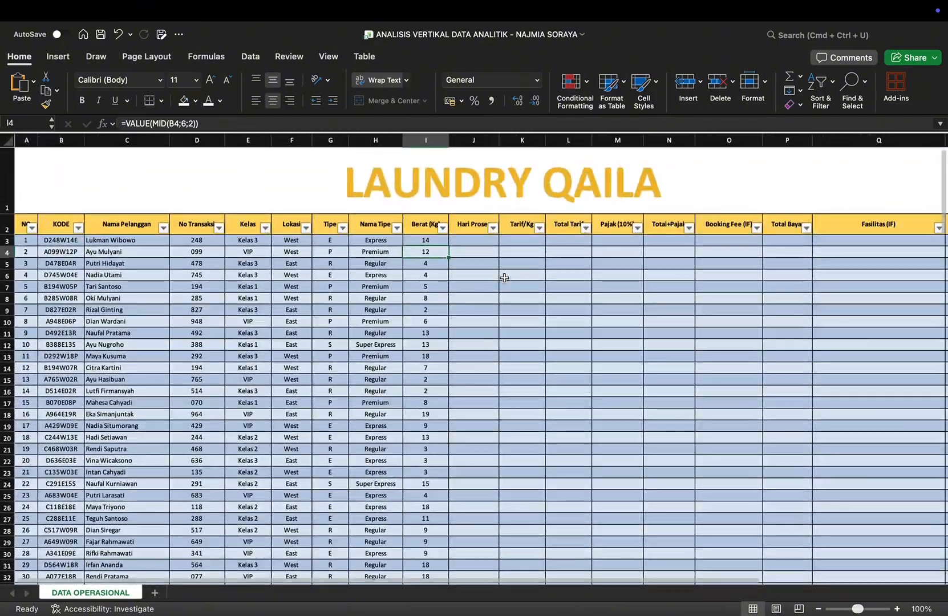
scroll(502, 277, "up", 5)
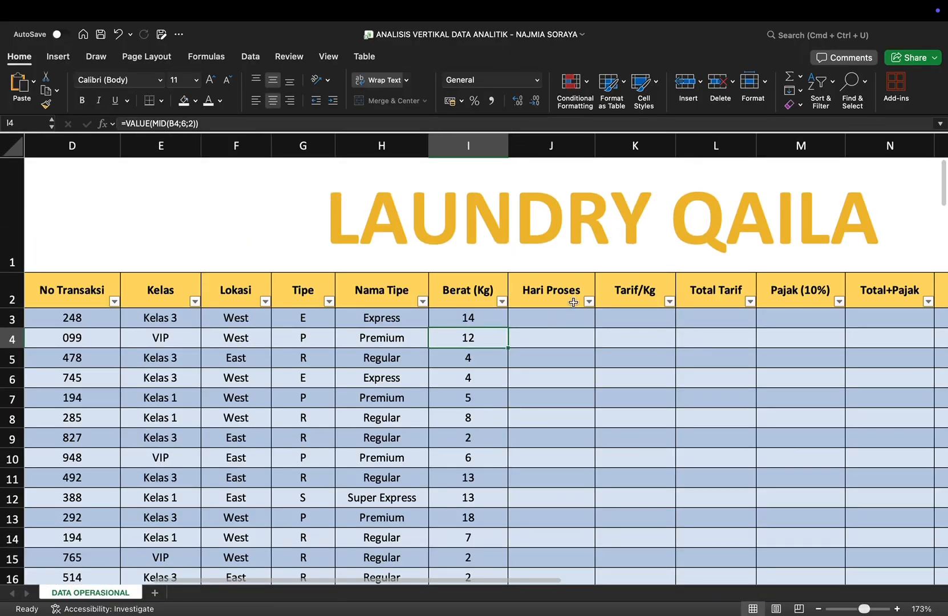
left_click(559, 320)
double_click(560, 320)
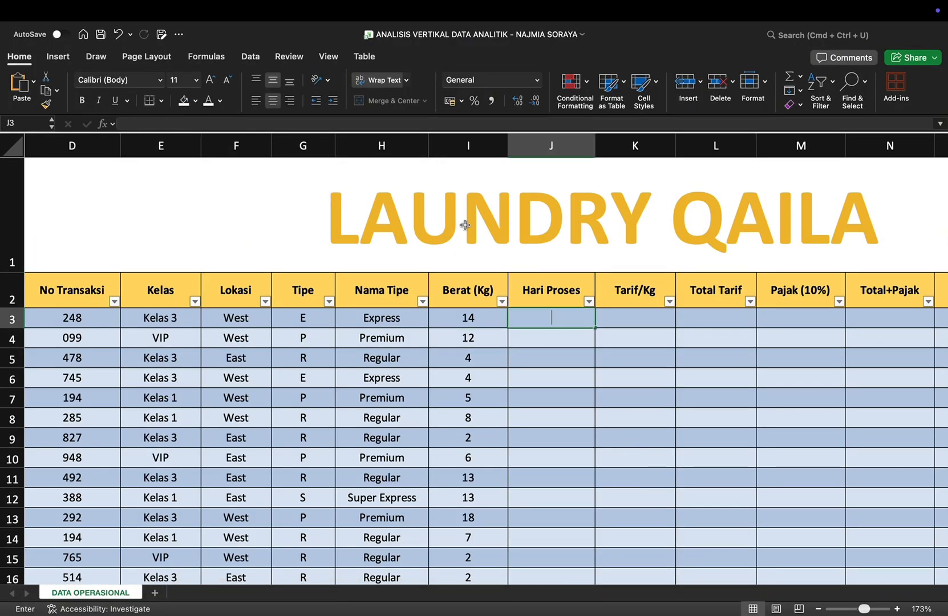
type("=H")
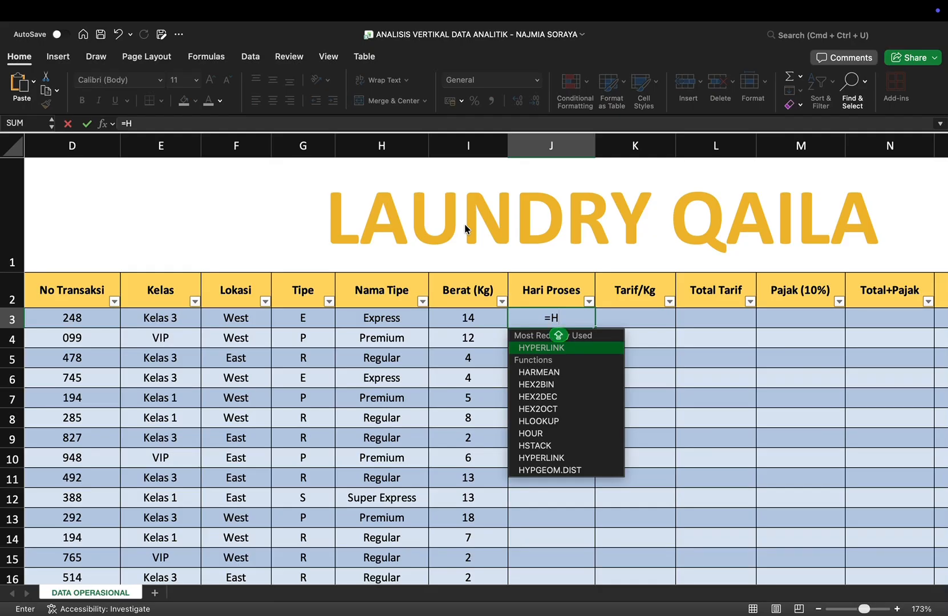
type("LOO")
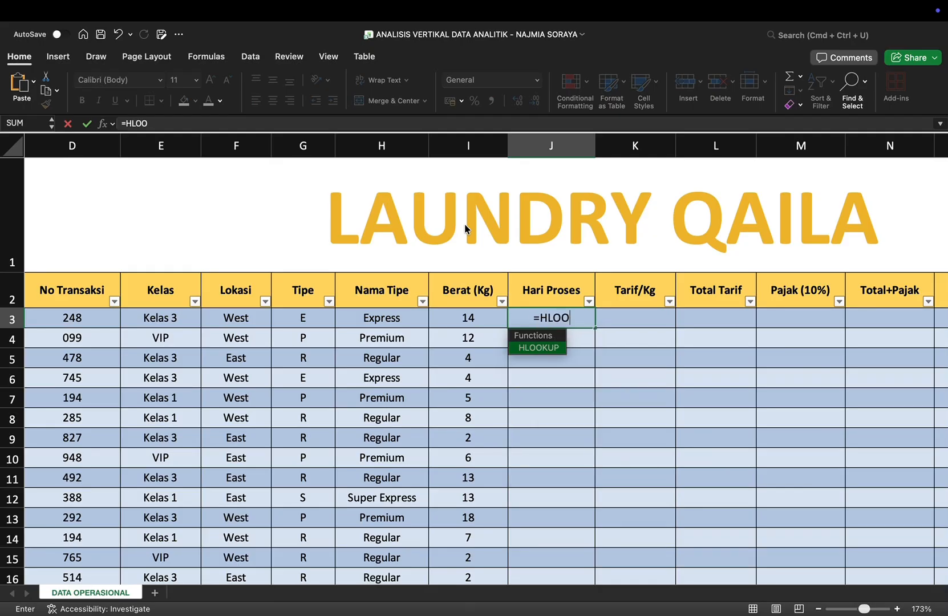
double_click(547, 348)
left_click(343, 125)
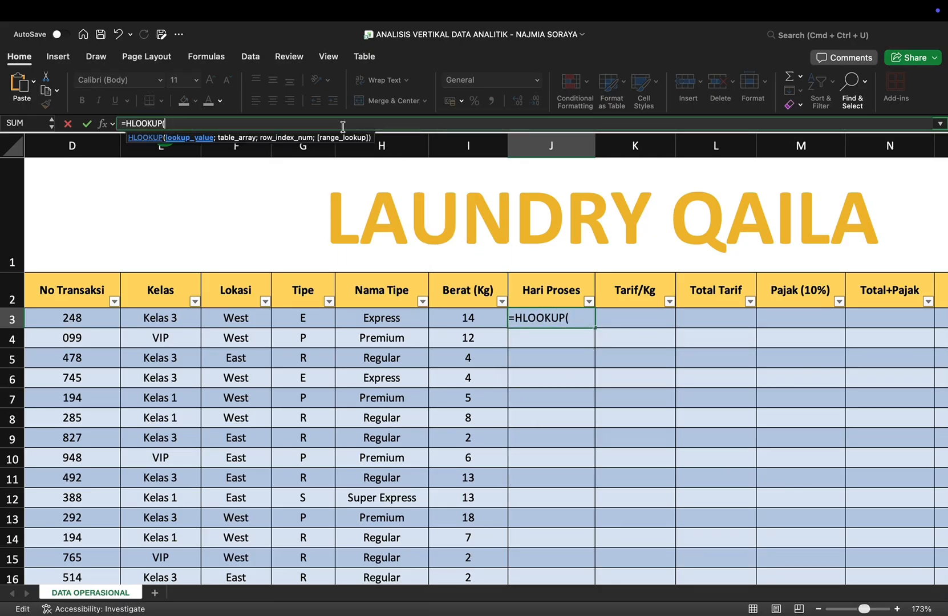
Step: Give the HLOOKUP G3 as its lookup value and the Tabel Hari Proses range G161:K162 as its table array
type("G")
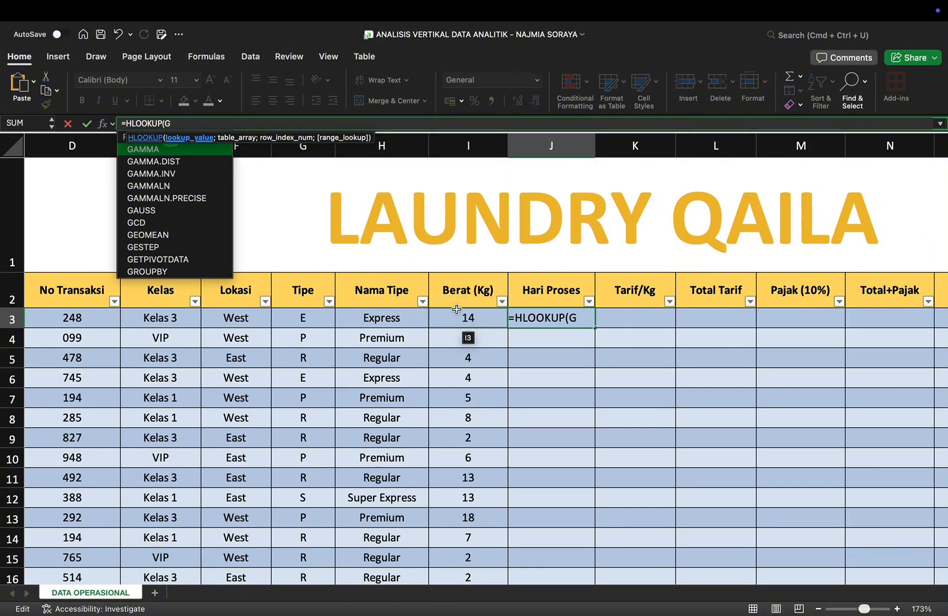
type("3")
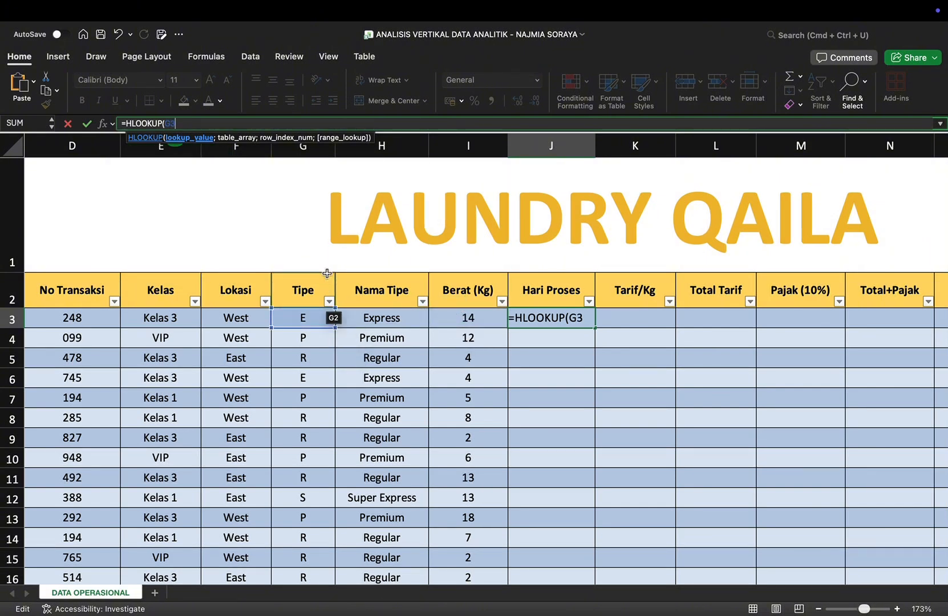
type(":")
key("BackSpace")
type(";")
scroll(503, 356, "down", 20)
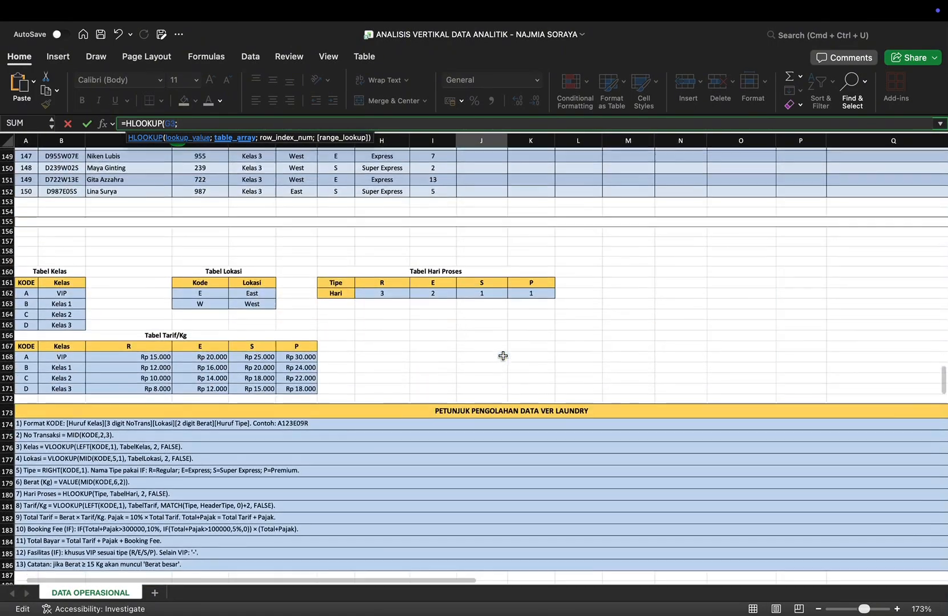
left_click_drag(331, 290, 522, 300)
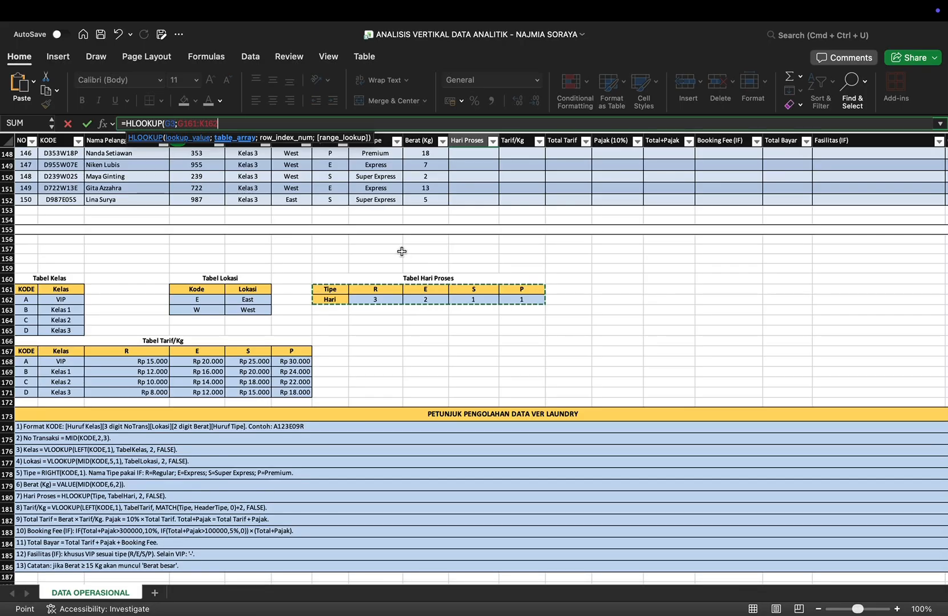
scroll(402, 251, "up", 20)
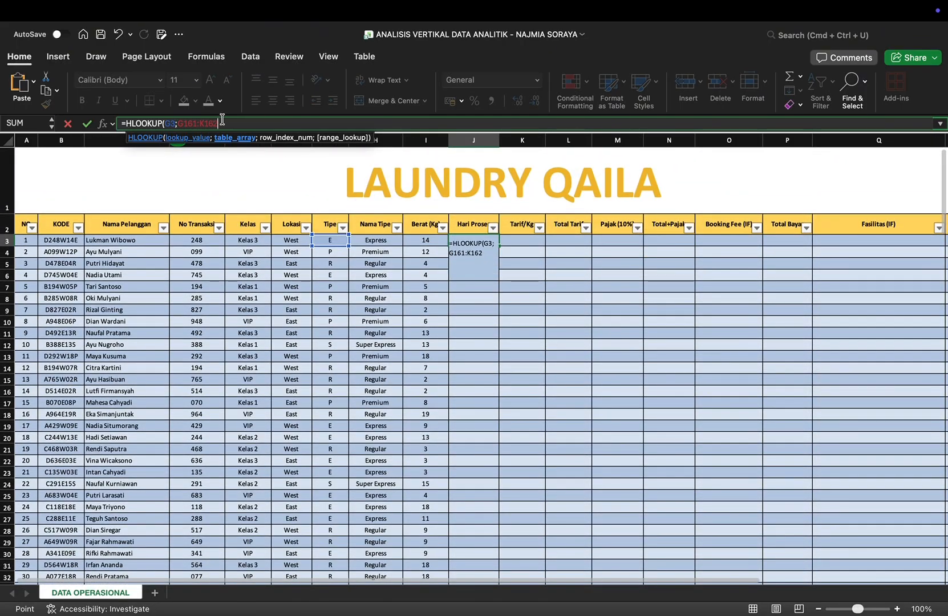
Step: Finish the HLOOKUP arguments with row index 2 and FALSE, and close the parenthesis
type(";G161:K162;")
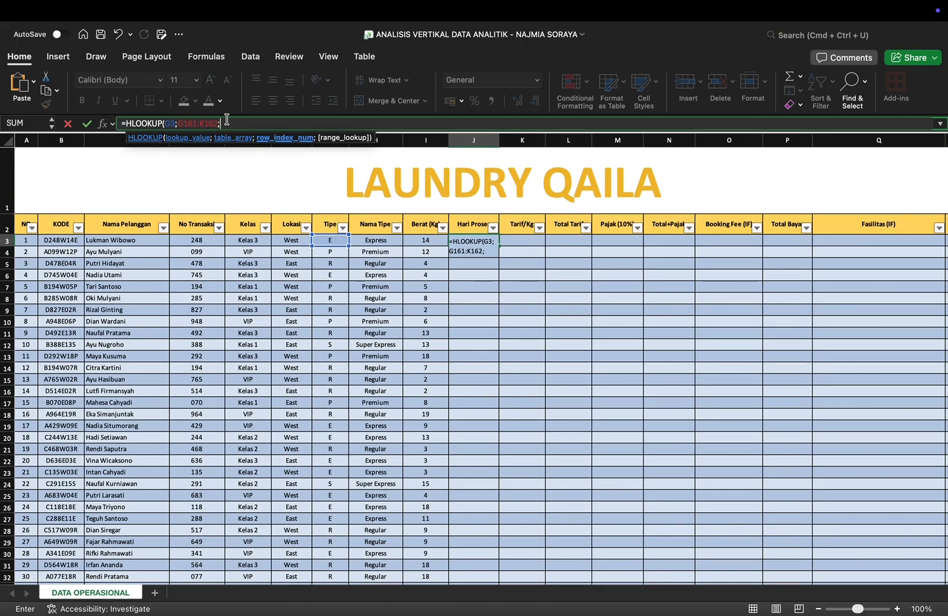
type("2;FALSE)")
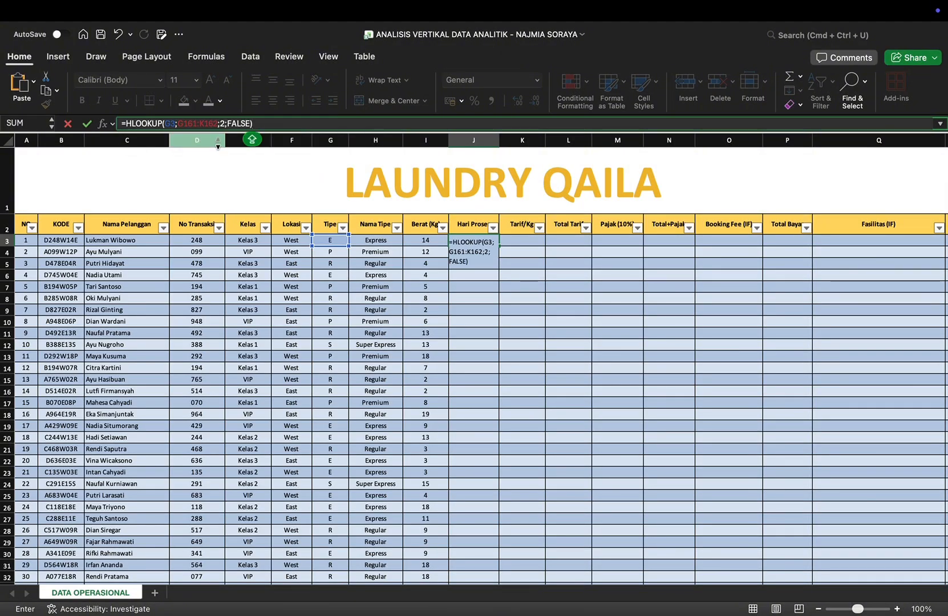
Step: Make the HLOOKUP table range absolute as $G$161:$K$162 and enter the Hari Proses formula
left_click(184, 123)
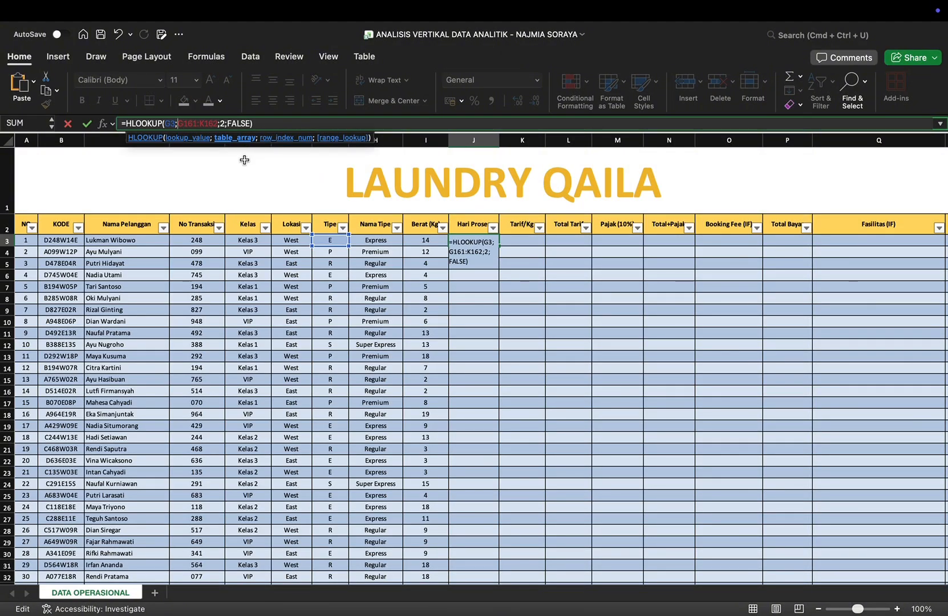
type("$G$")
key("Right")
key("Right")
key("Right")
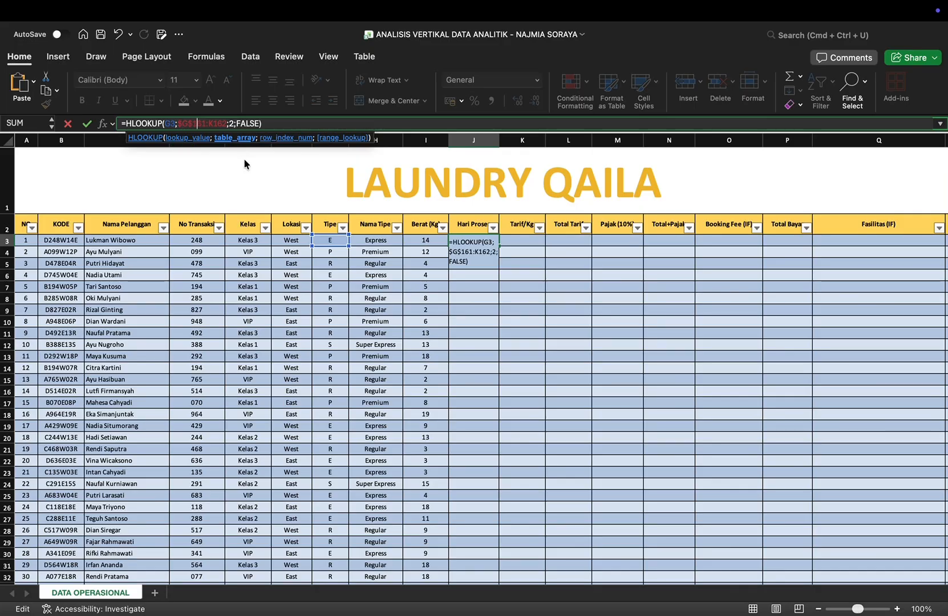
type("$")
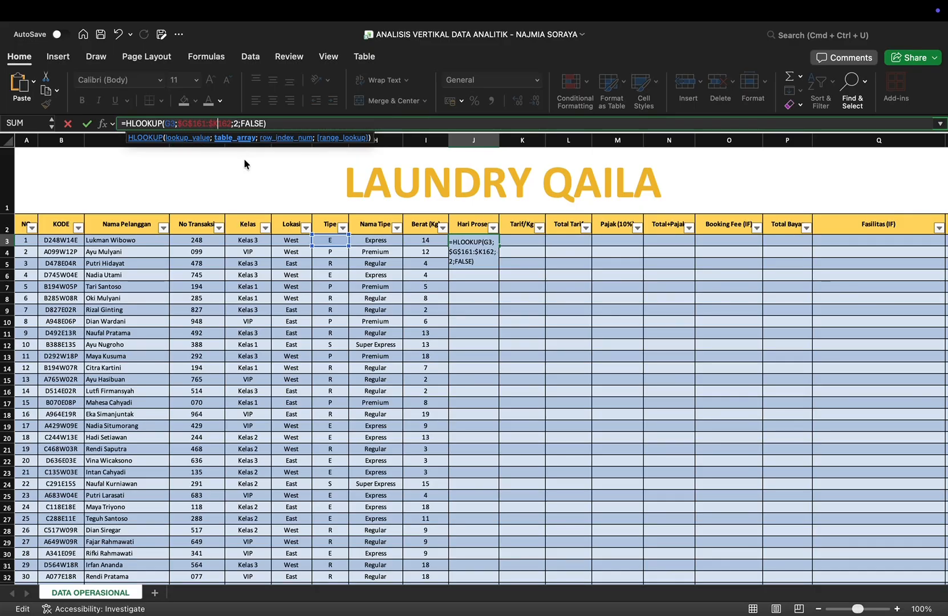
key("Right")
type("$")
key("Return")
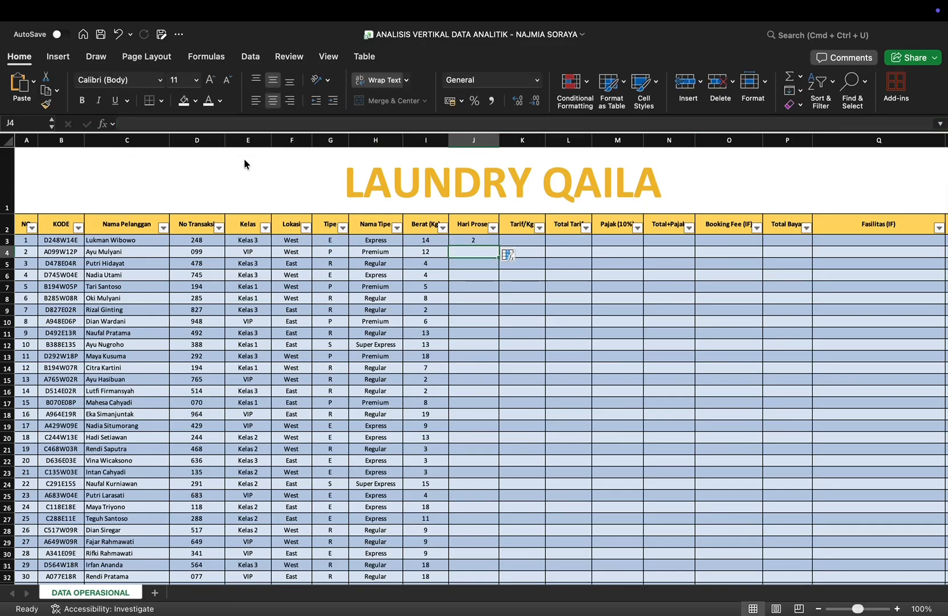
Step: Fill the Hari Proses formula from J3 down to the last data row, 152
left_click(492, 241)
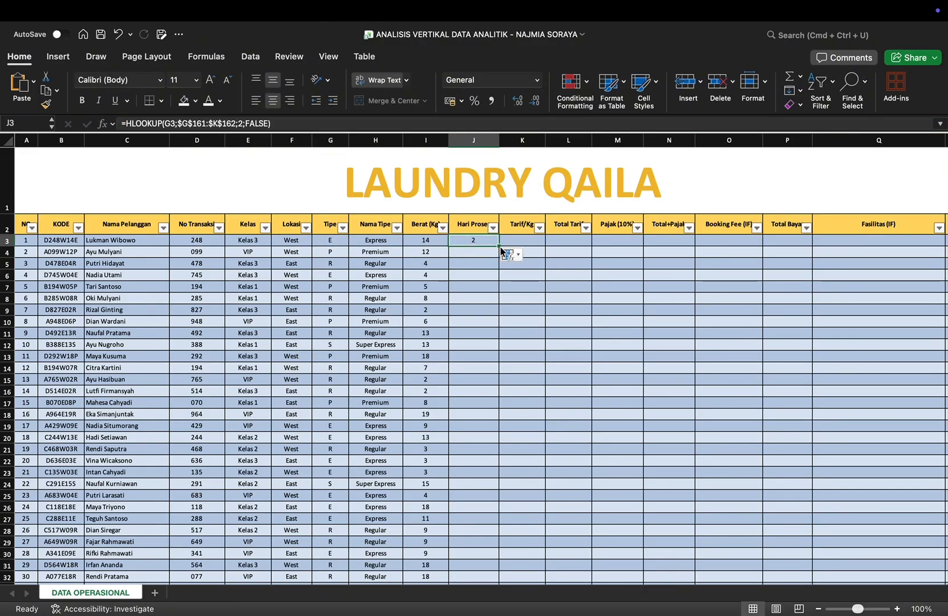
left_click_drag(500, 245, 503, 534)
scroll(502, 534, "down", 3)
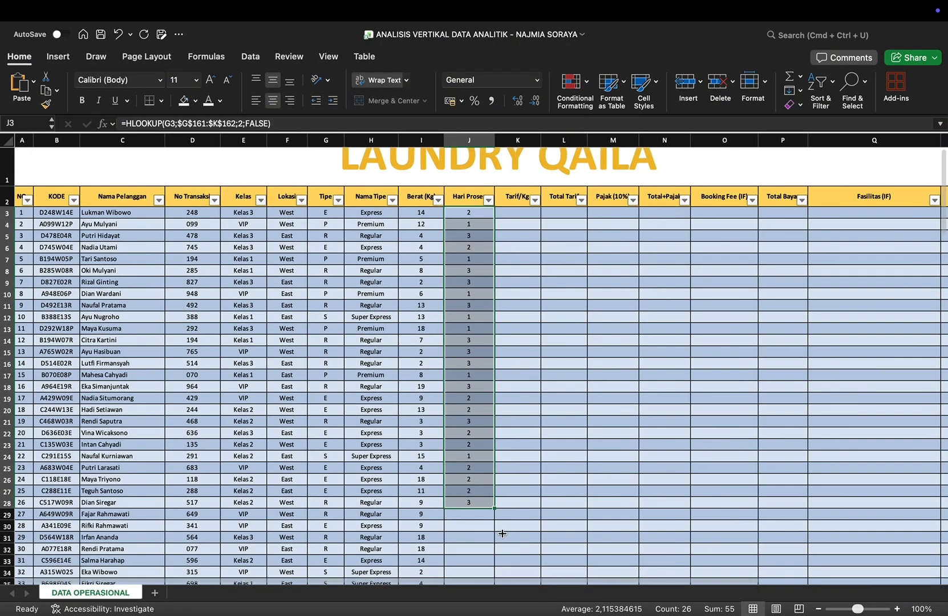
scroll(502, 533, "down", 2)
scroll(362, 453, "down", 1)
left_click_drag(342, 375, 342, 517)
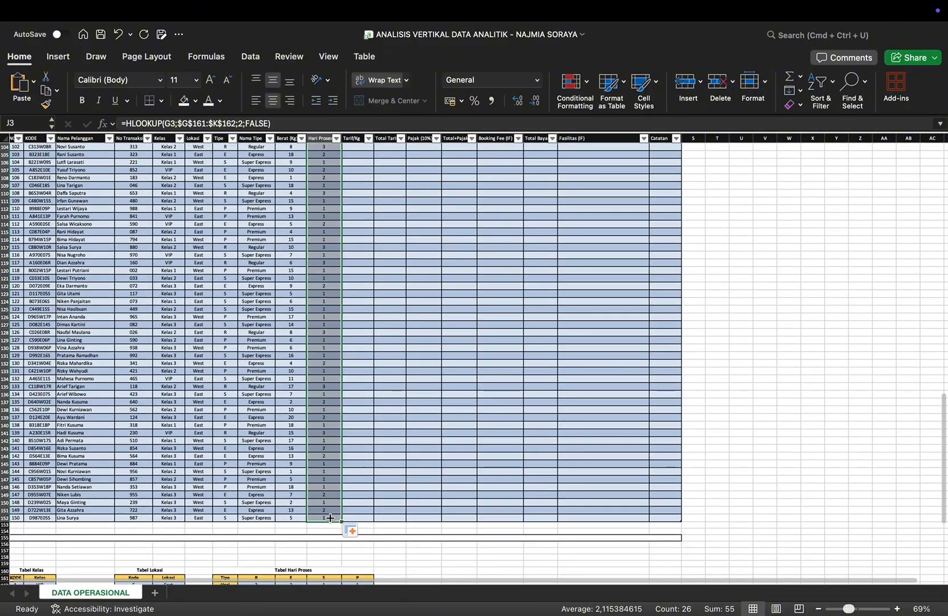
scroll(361, 378, "up", 5)
scroll(361, 377, "up", 10)
Step: Start a VLOOKUP formula in the first Tarif/Kg cell, K3
left_click(364, 247)
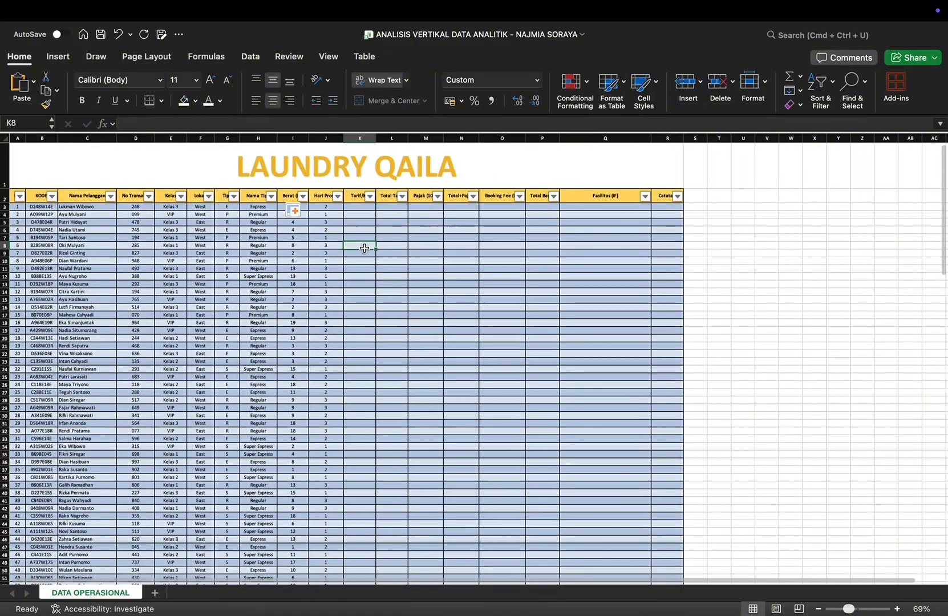
scroll(364, 247, "up", 3)
scroll(364, 248, "up", 3)
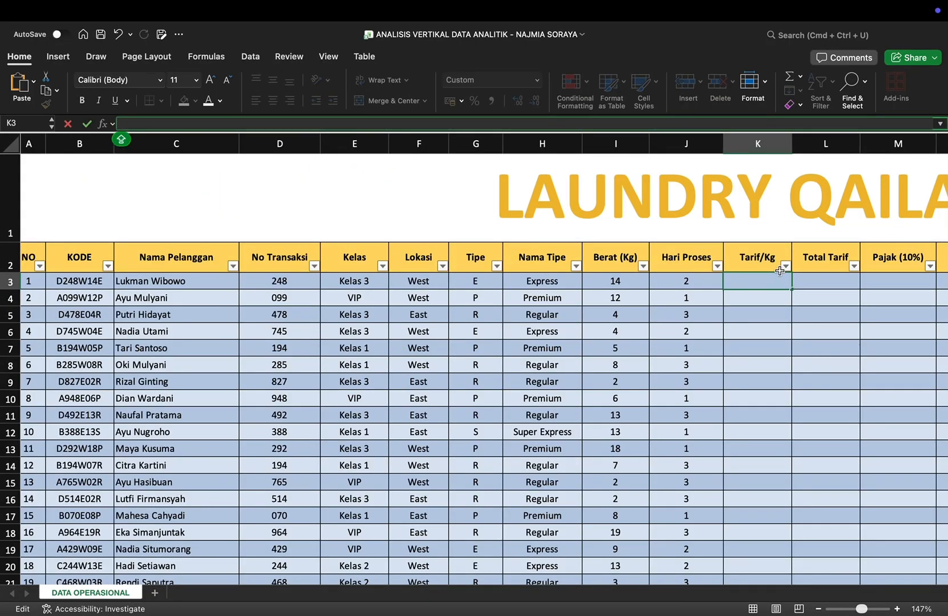
type("=")
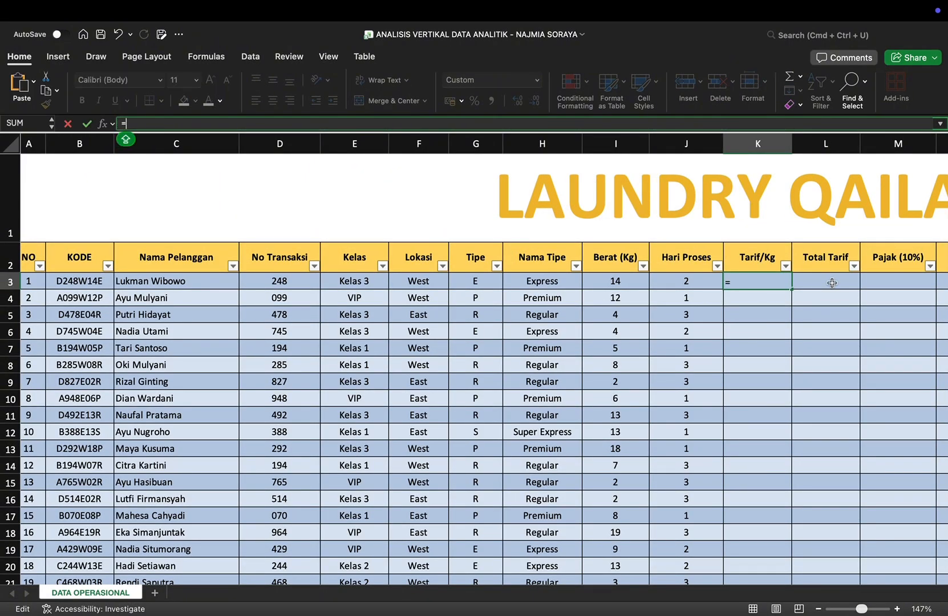
type("VLO")
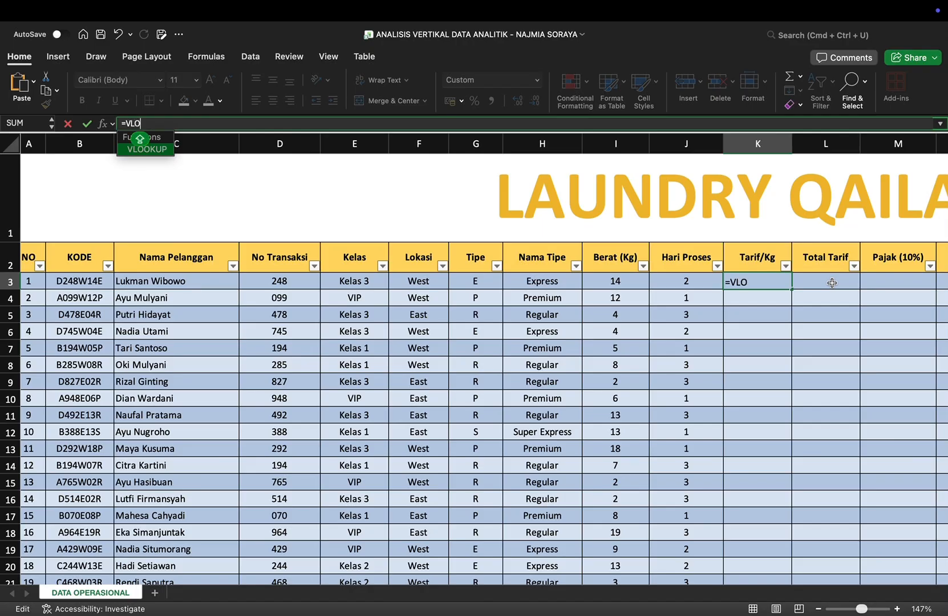
double_click(161, 149)
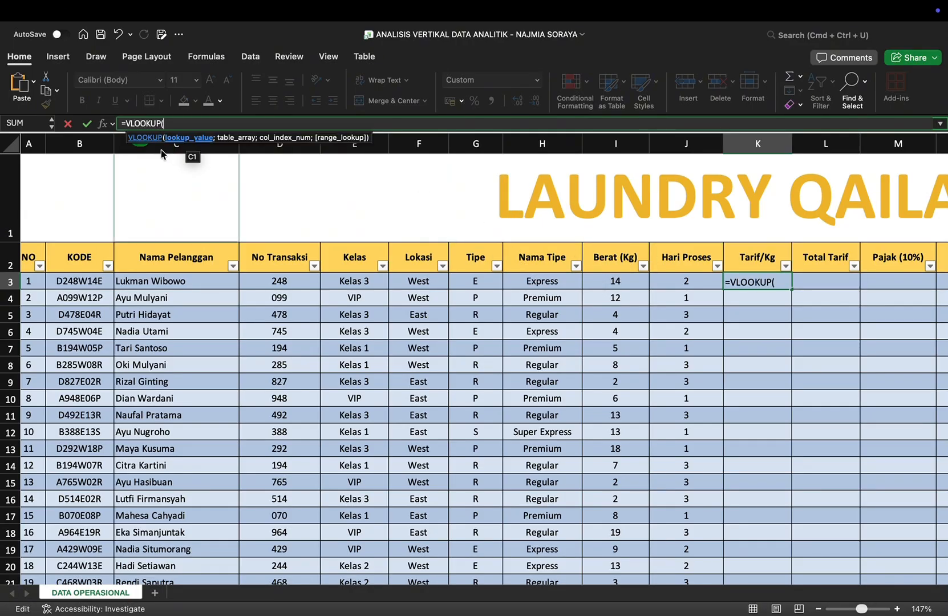
Step: Set the Tarif/Kg VLOOKUP's lookup value to LEFT(B3;1)
type("LEFT")
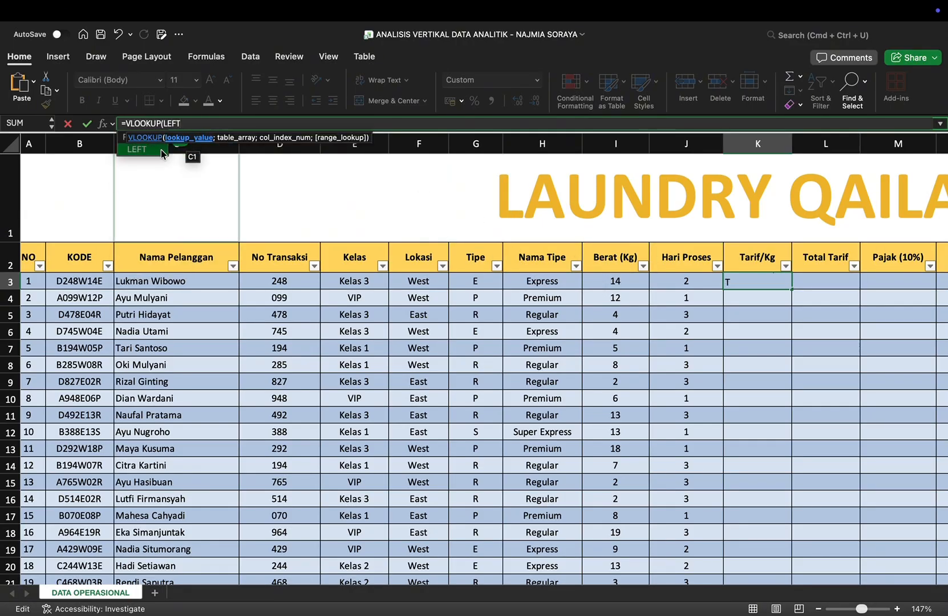
type("(B3")
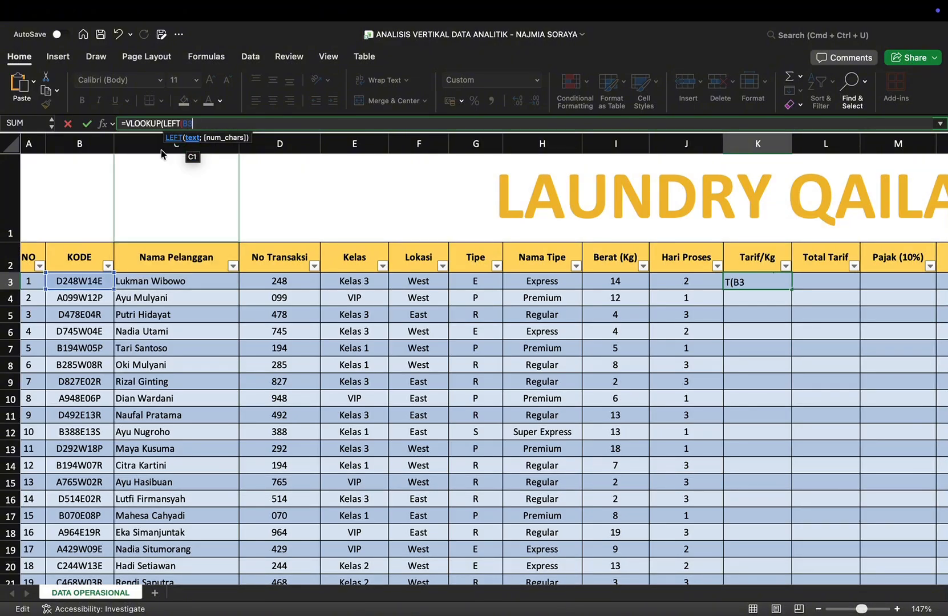
type(";1);")
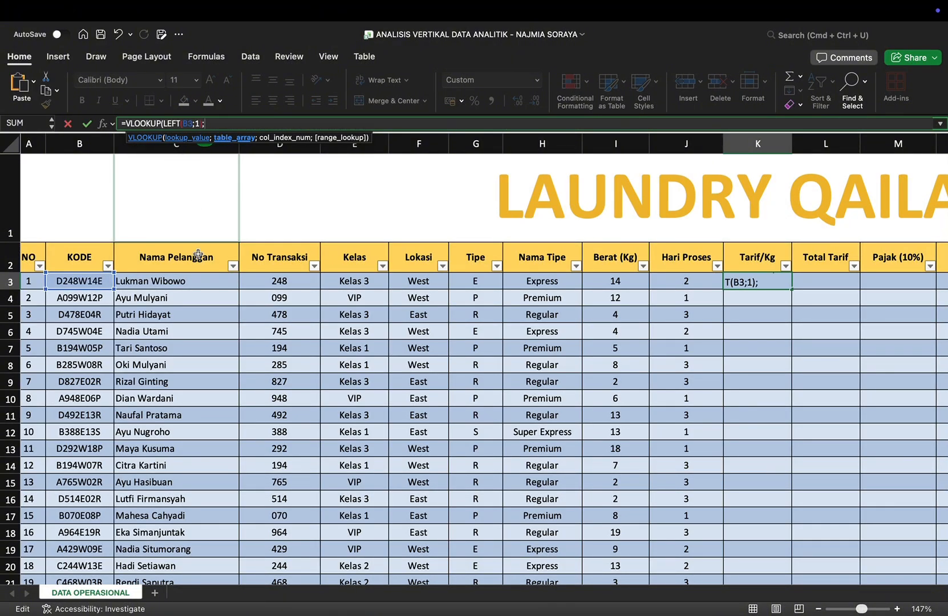
Step: Use the Tabel Tarif/Kg range A168:F171 as the VLOOKUP's table array
scroll(197, 253, "down", 15)
scroll(197, 253, "down", 20)
scroll(125, 257, "up", 3)
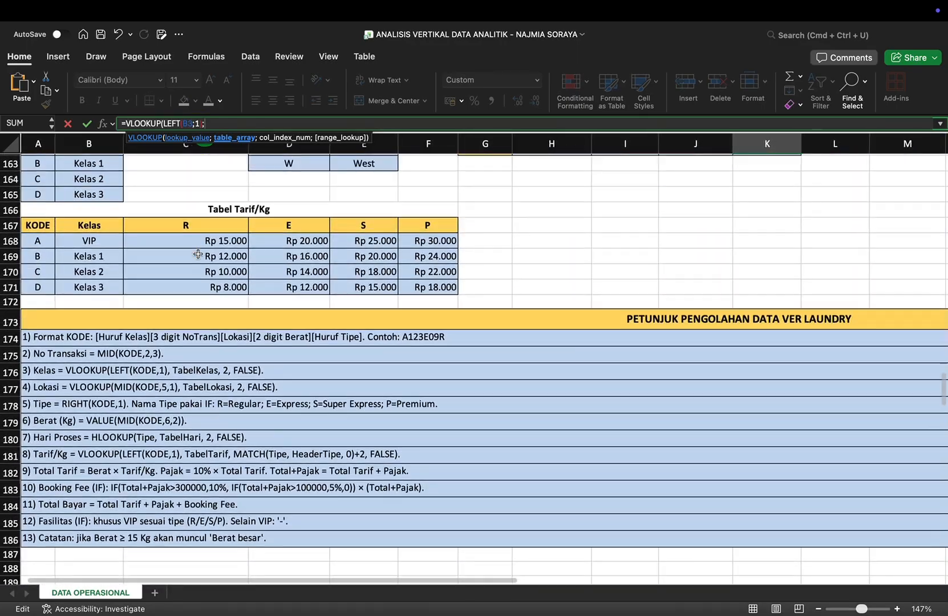
left_click_drag(38, 245, 418, 292)
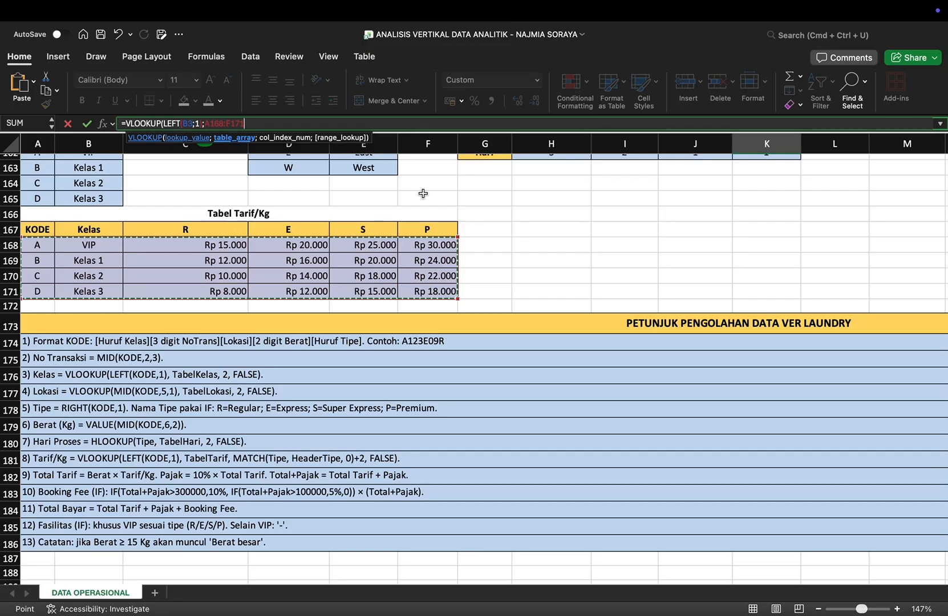
scroll(431, 174, "up", 20)
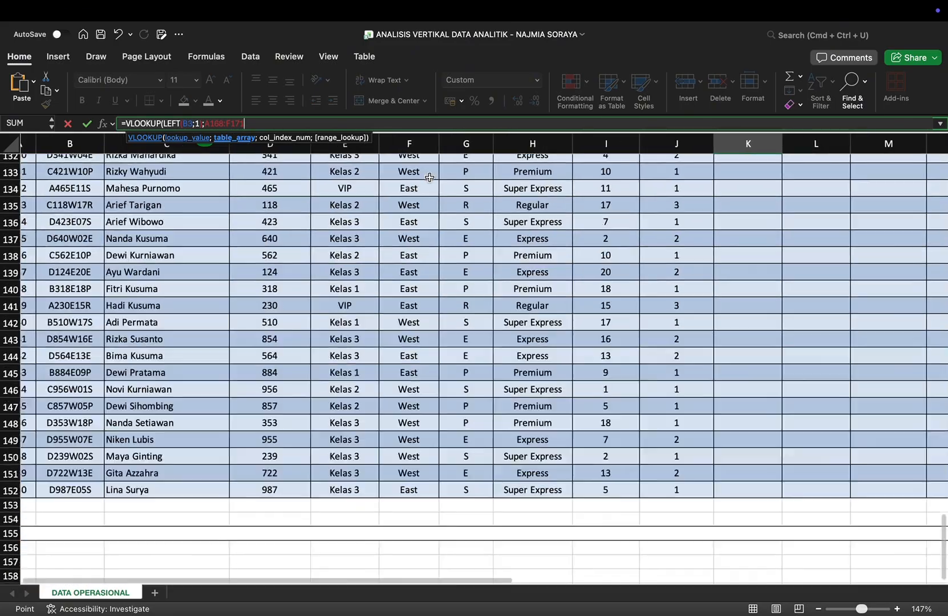
scroll(430, 177, "up", 20)
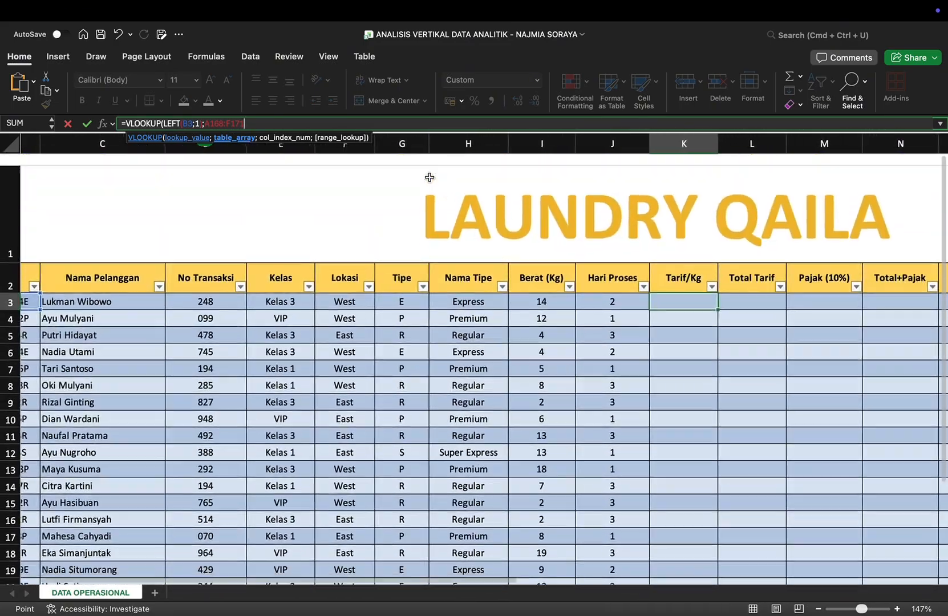
scroll(430, 178, "down", 1)
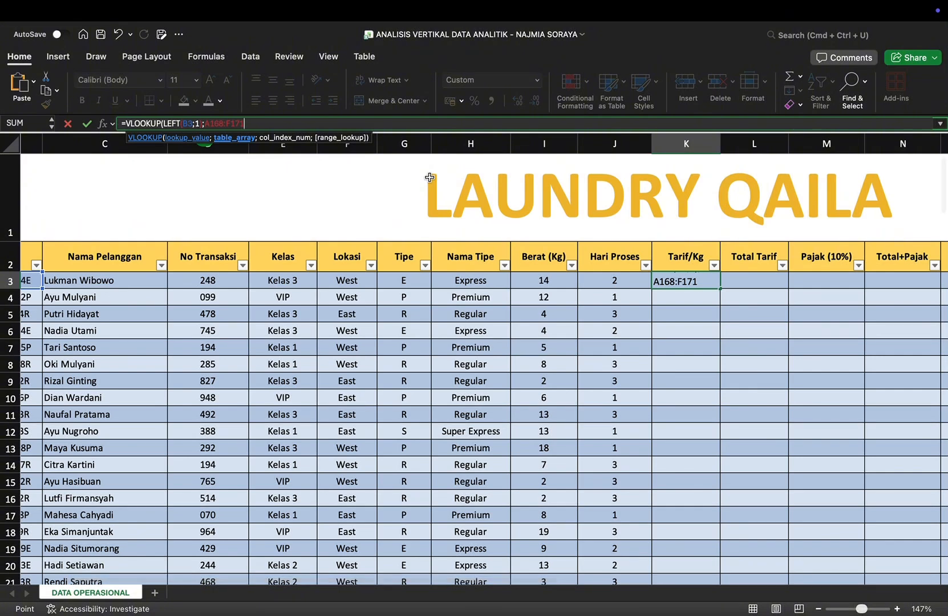
Step: Add a MATCH function as the Tarif/Kg VLOOKUP's column index, with G3 as its lookup value
type("; MAT")
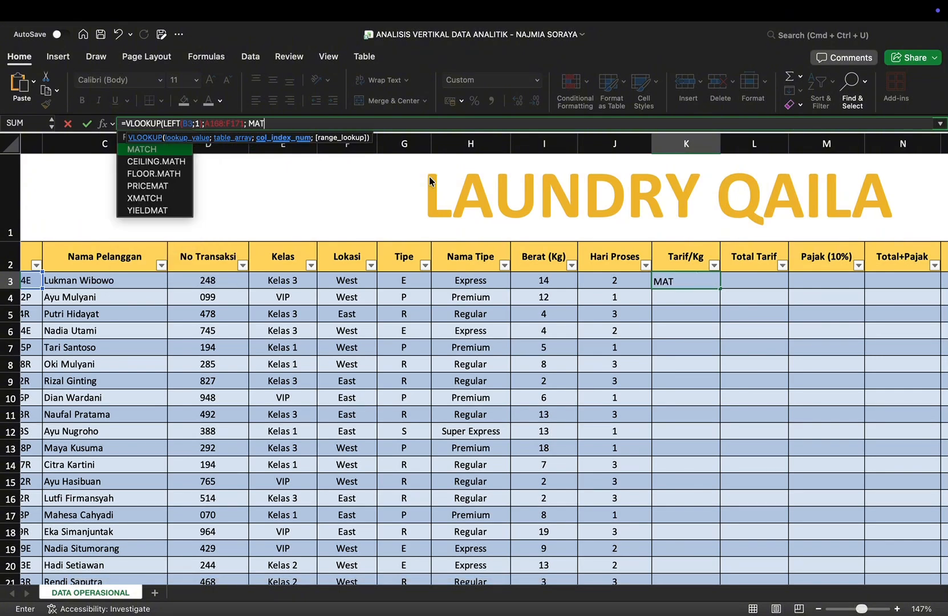
double_click(166, 147)
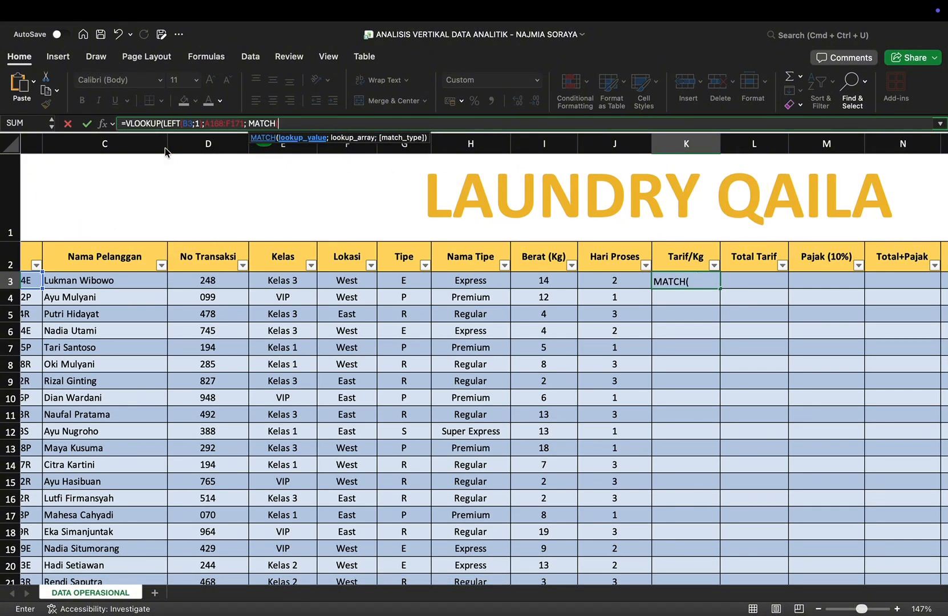
type("G3")
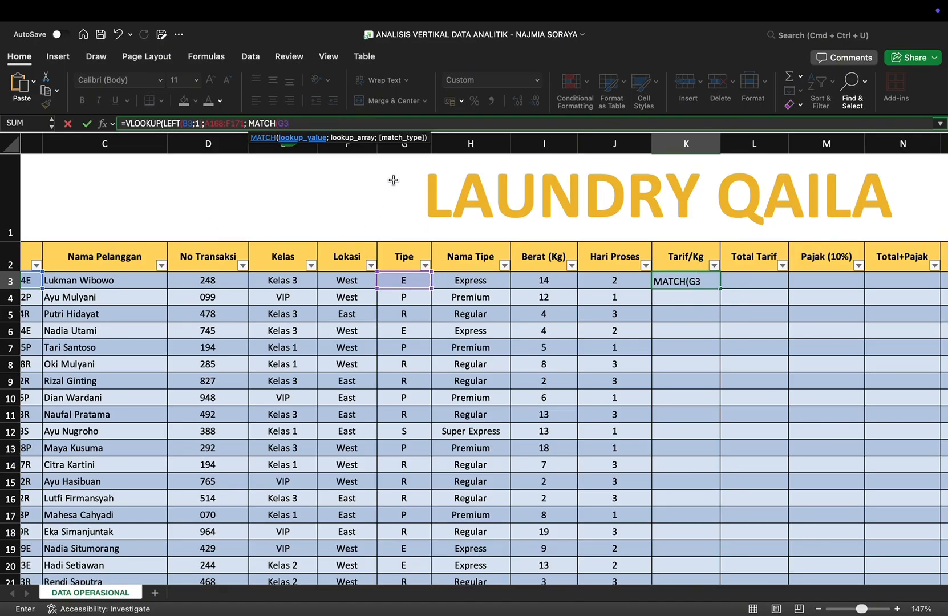
type(";")
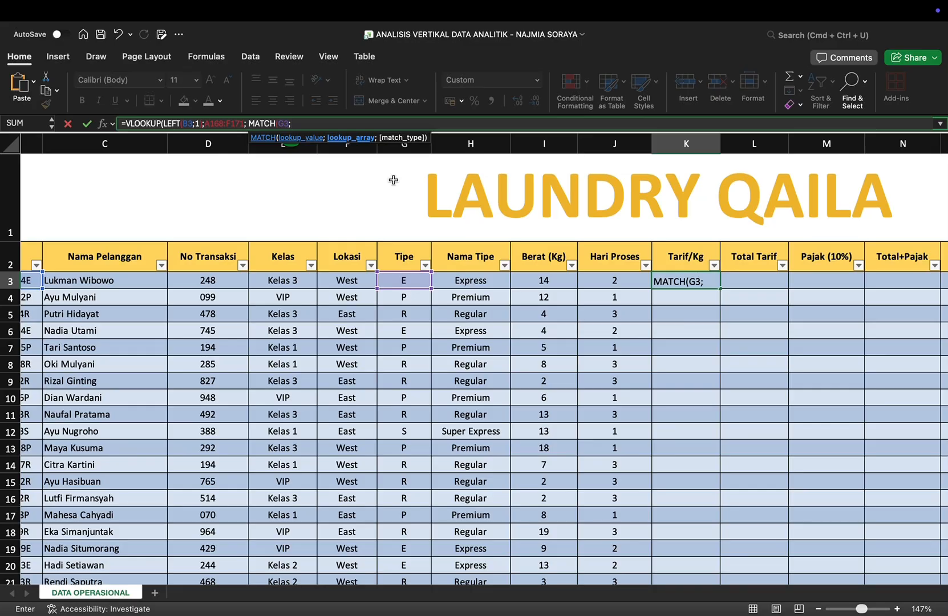
Step: Use the Tabel Tarif/Kg type headers C167:F167 as the MATCH lookup array, with match type 0
scroll(393, 179, "down", 20)
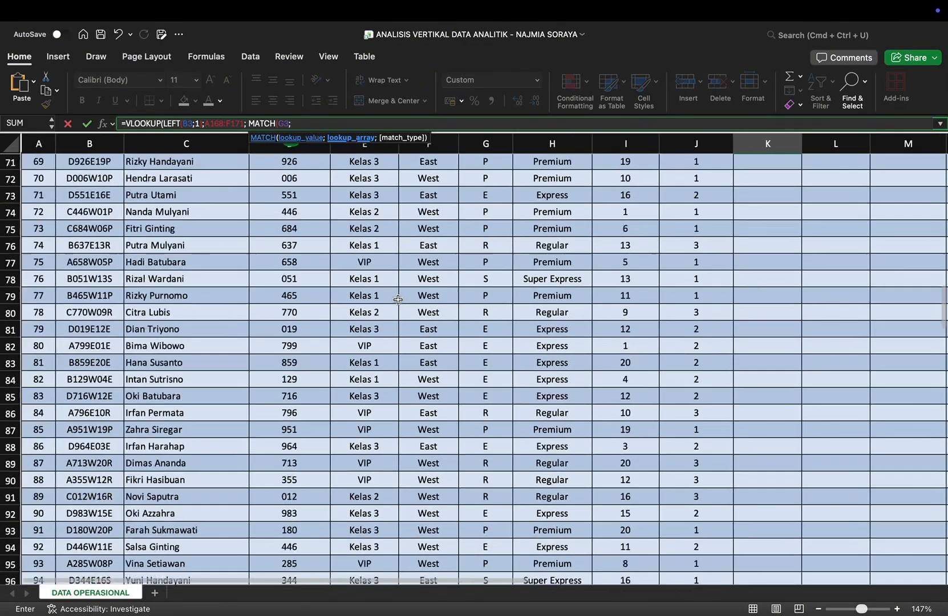
scroll(398, 300, "down", 1)
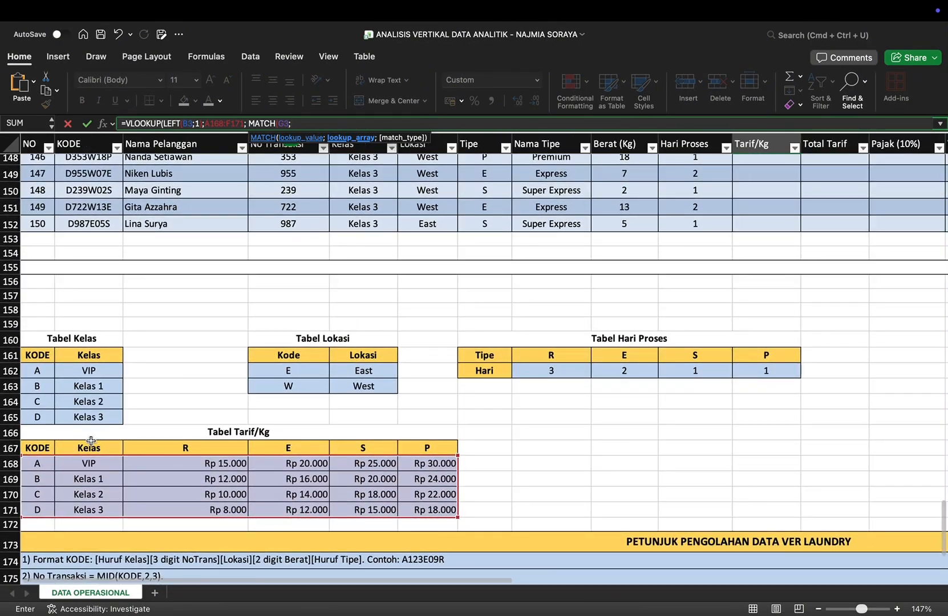
left_click_drag(134, 445, 429, 449)
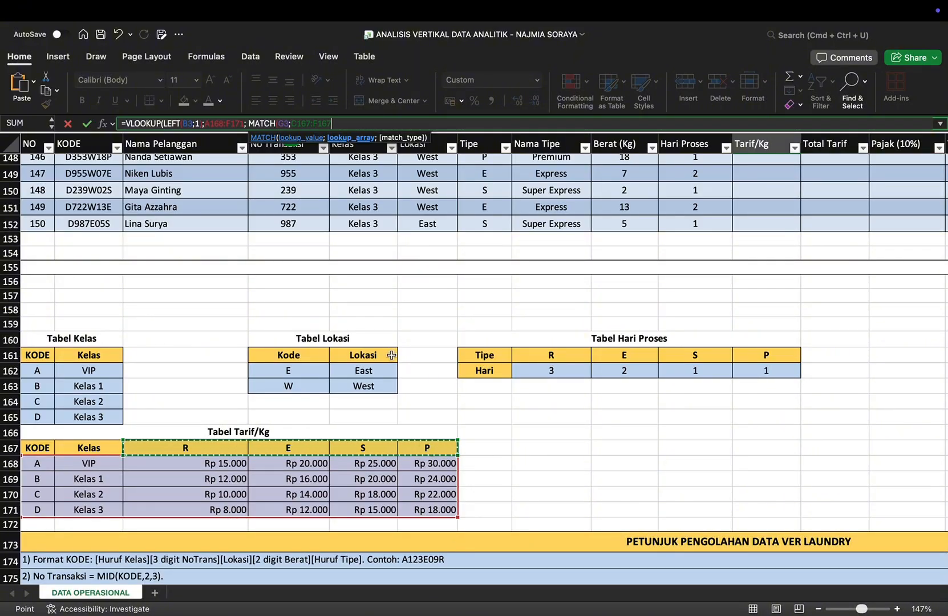
scroll(387, 316, "up", 20)
scroll(387, 316, "up", 12)
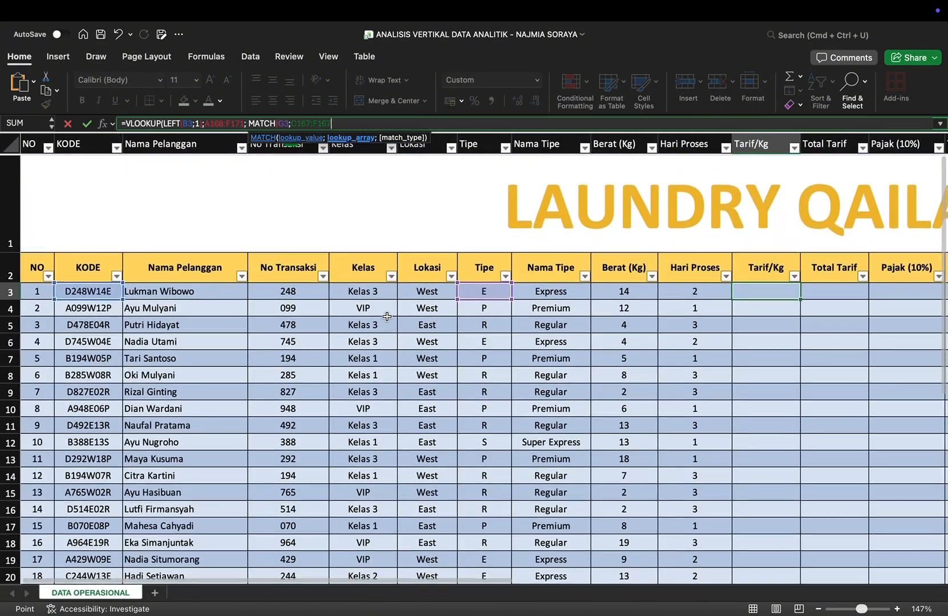
type(";0")
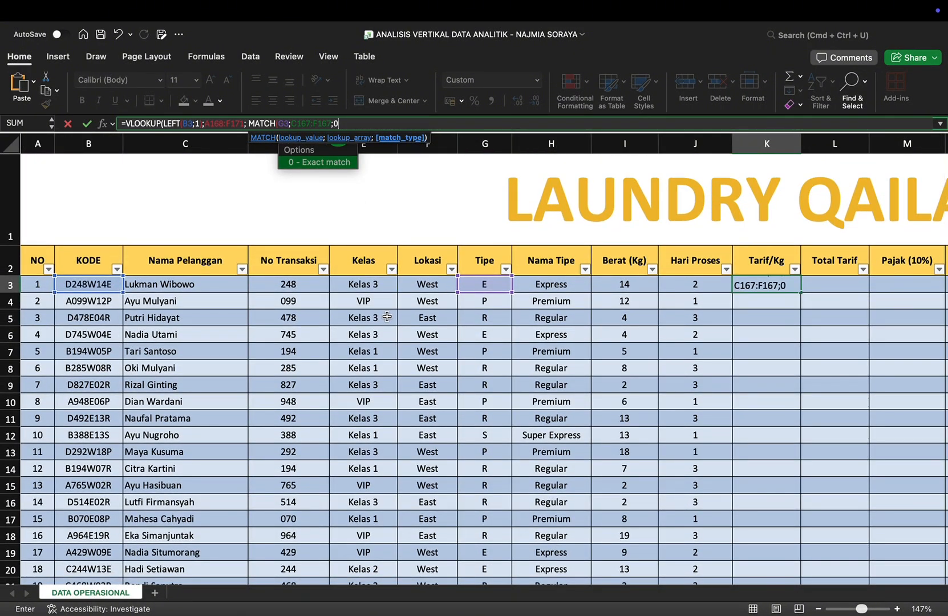
type(")")
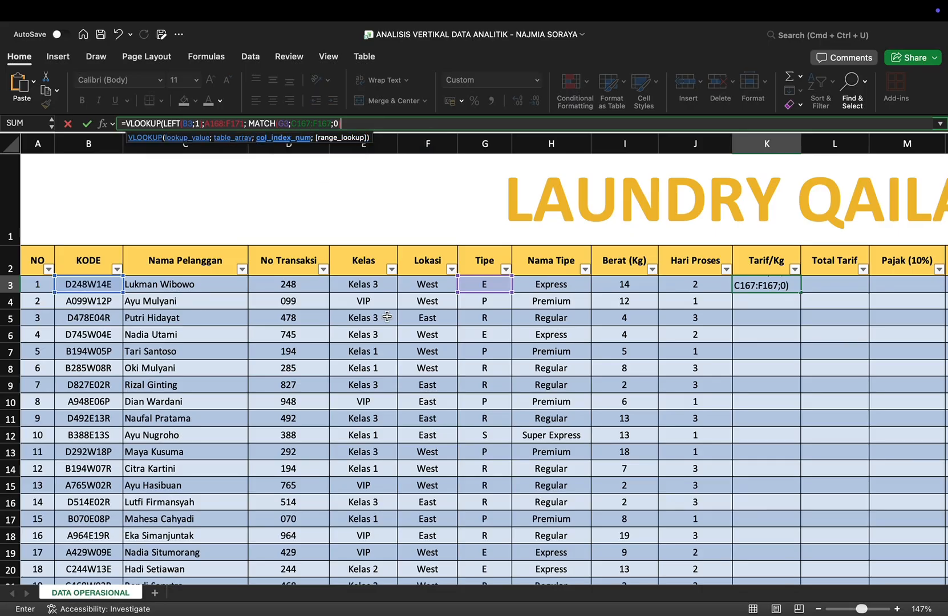
Step: Make the VLOOKUP's table array absolute as $A$168:$F$171
left_click(353, 121)
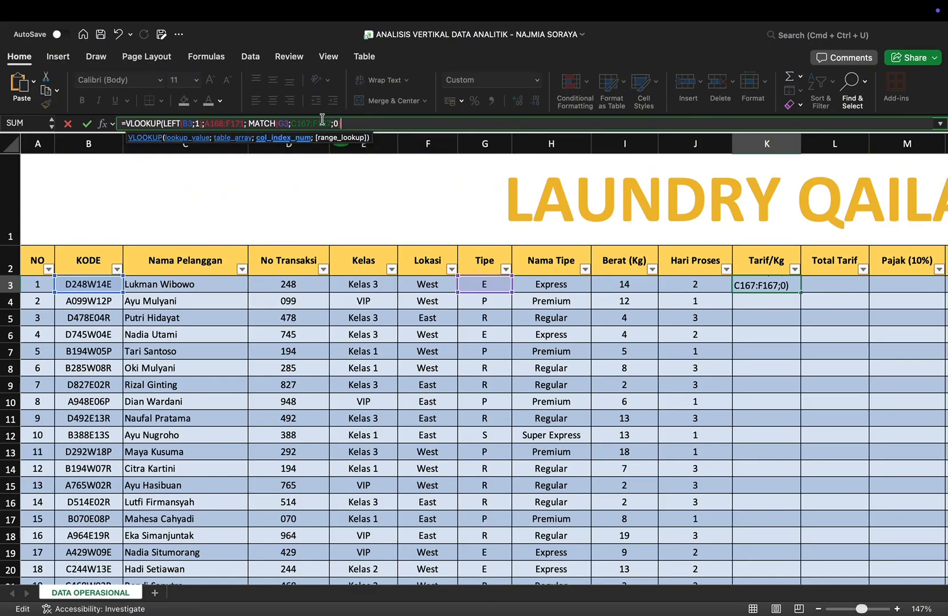
left_click(207, 125)
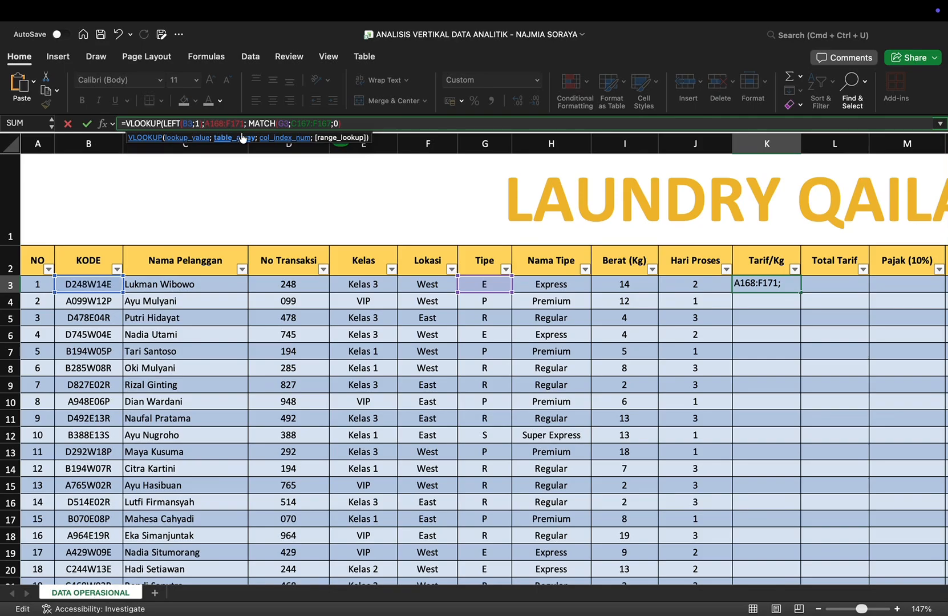
type("$")
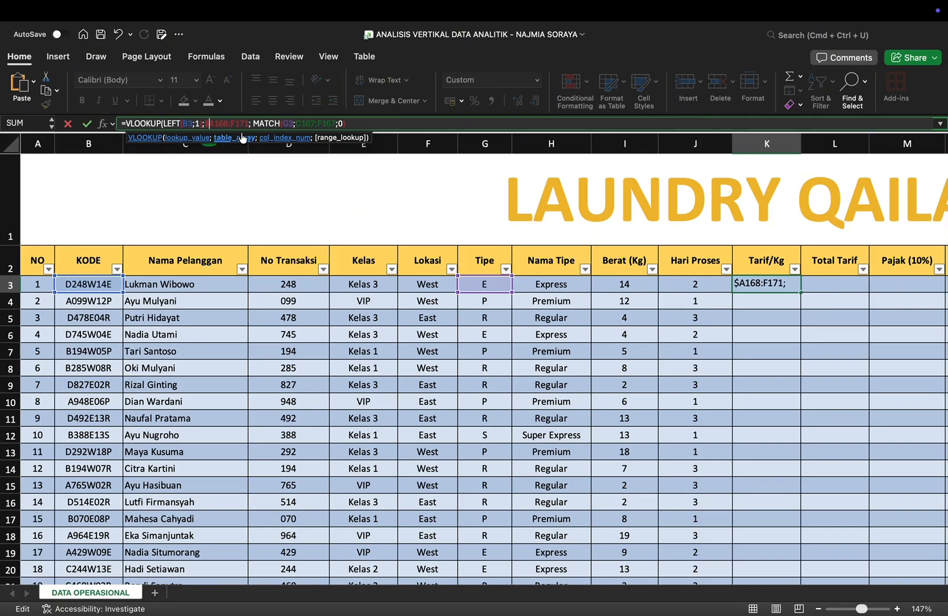
key("Right")
type("$")
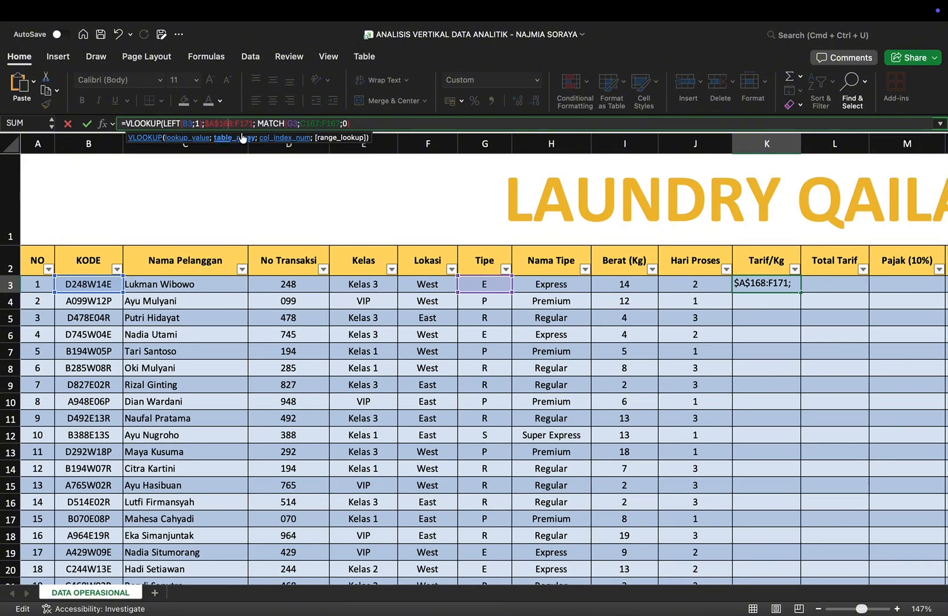
type("$")
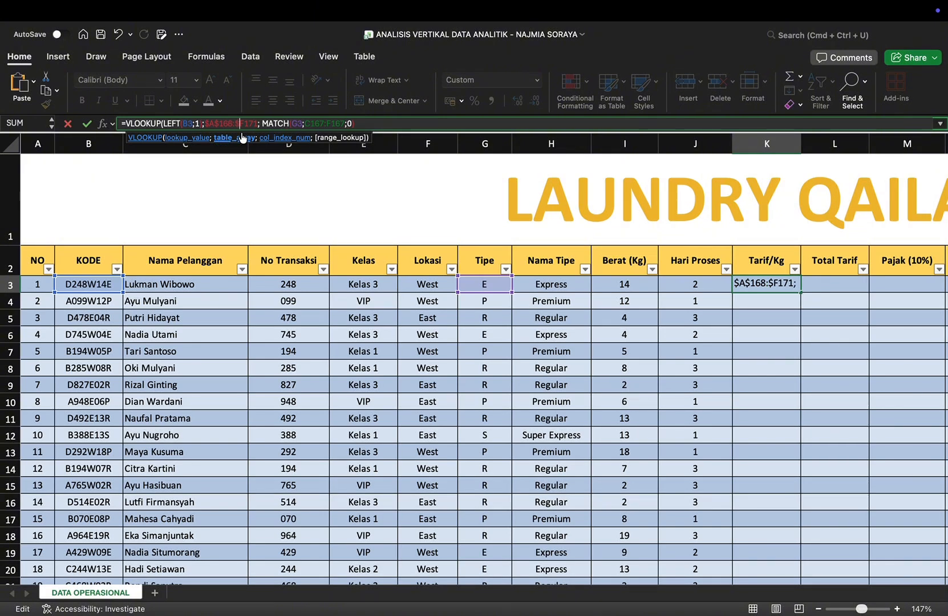
type("$")
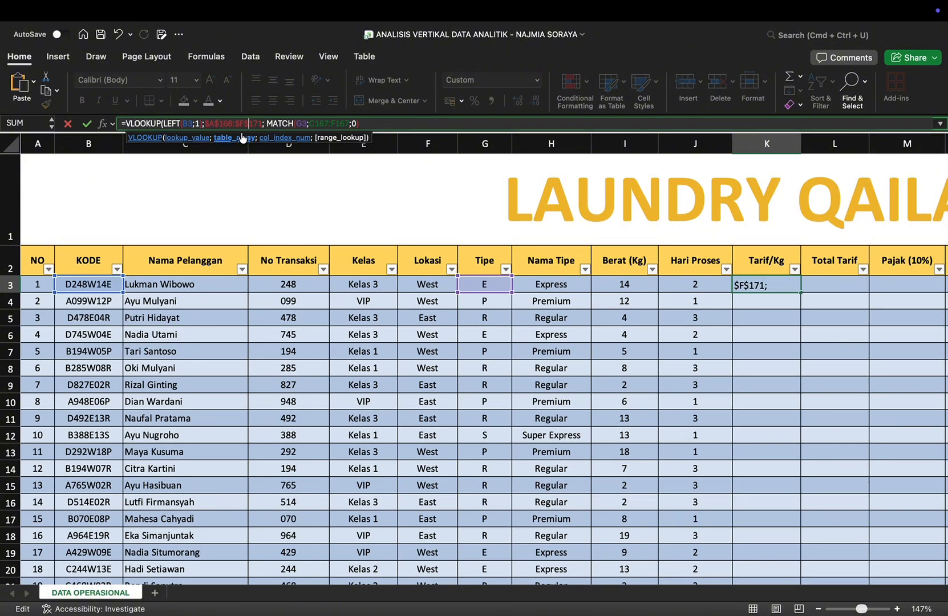
Step: Make the MATCH lookup array absolute as $C$167:$F$167
key("Right")
key("Right")
key("Right")
key("Right")
key("Right")
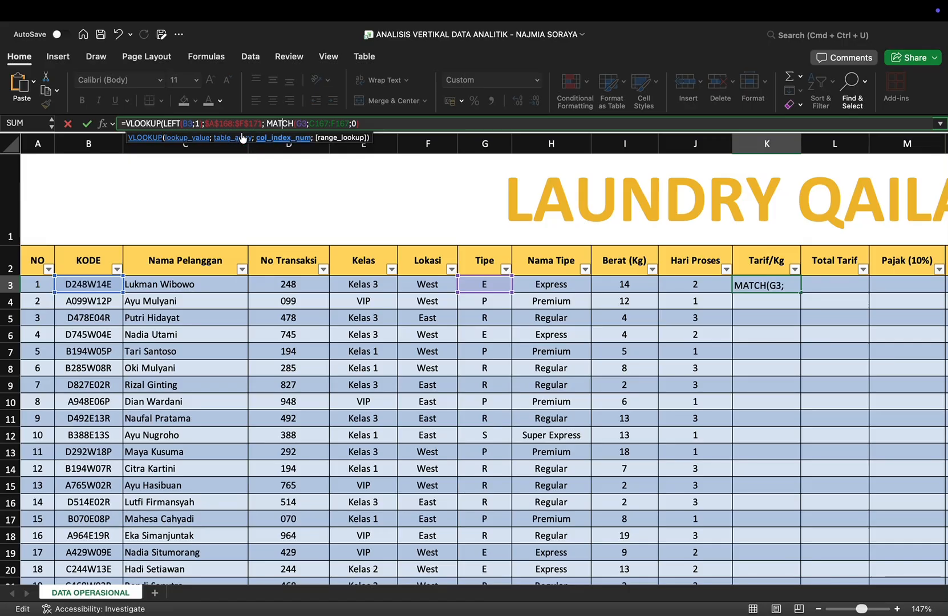
key("Right")
key("Right")
key("Right")
key("Right")
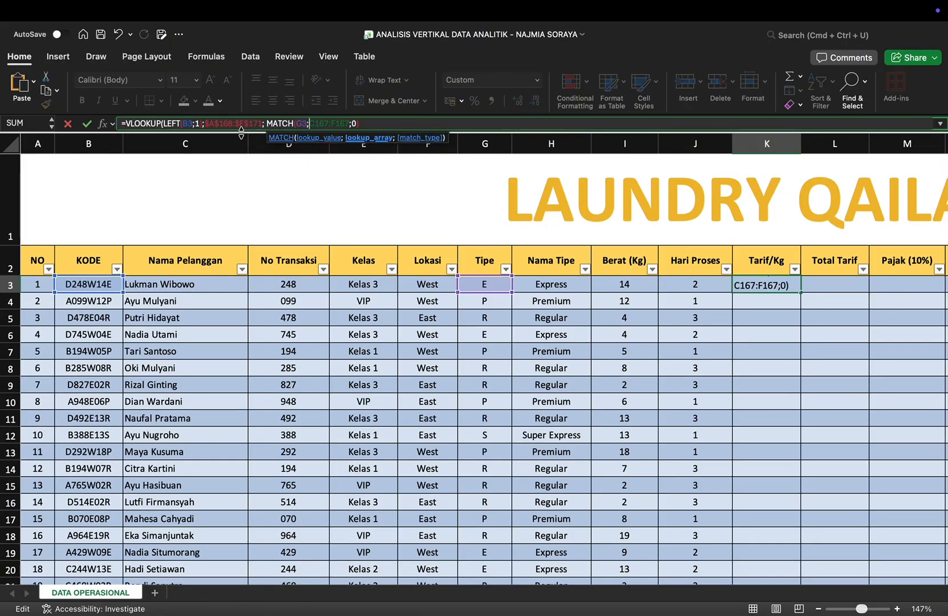
type("$")
key("Right")
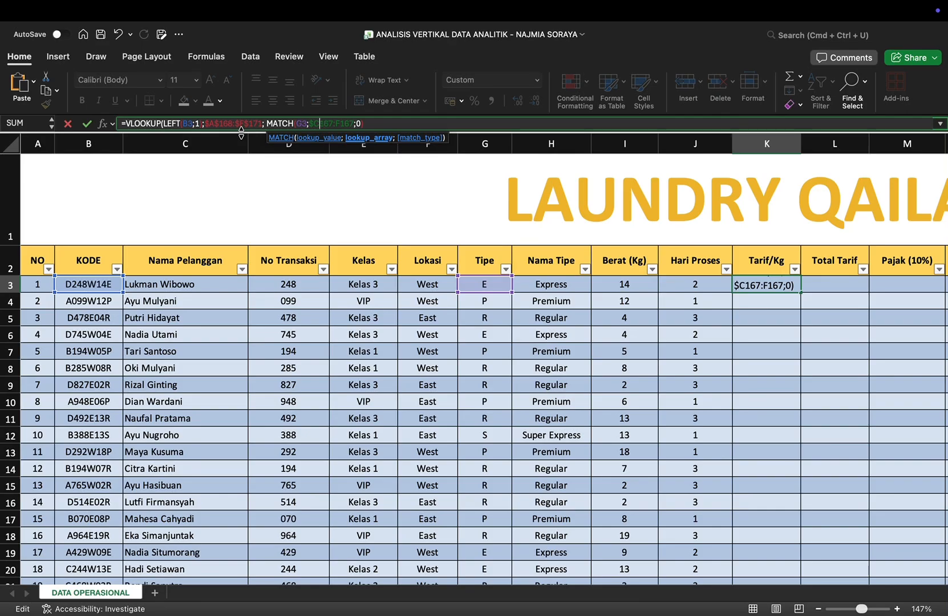
type("$")
type("$")
type("$")
key("Right")
key("Right")
key("Right")
key("Right")
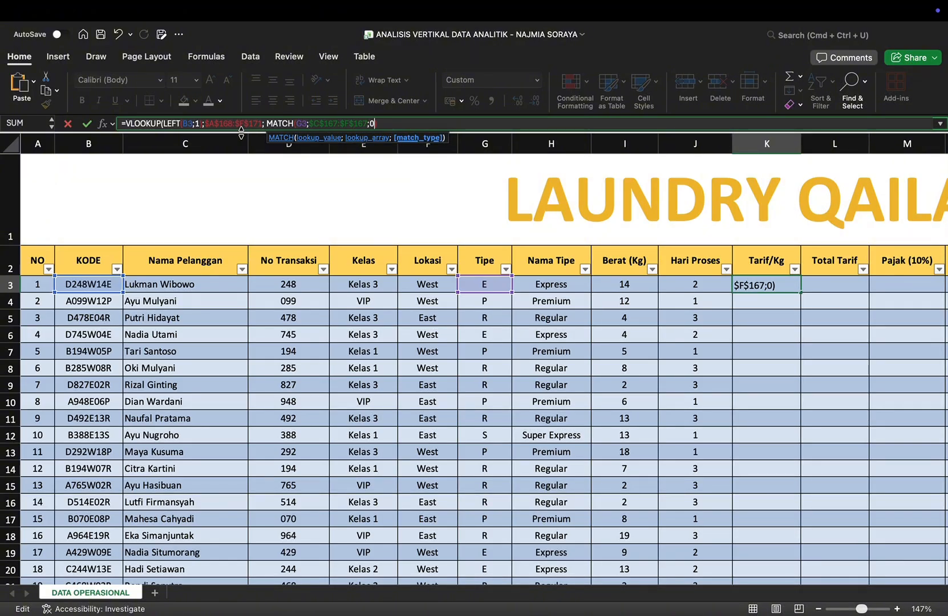
Step: Add 2 to the MATCH result, set the VLOOKUP's range lookup to FALSE, and enter the Tarif/Kg formula
key("Right")
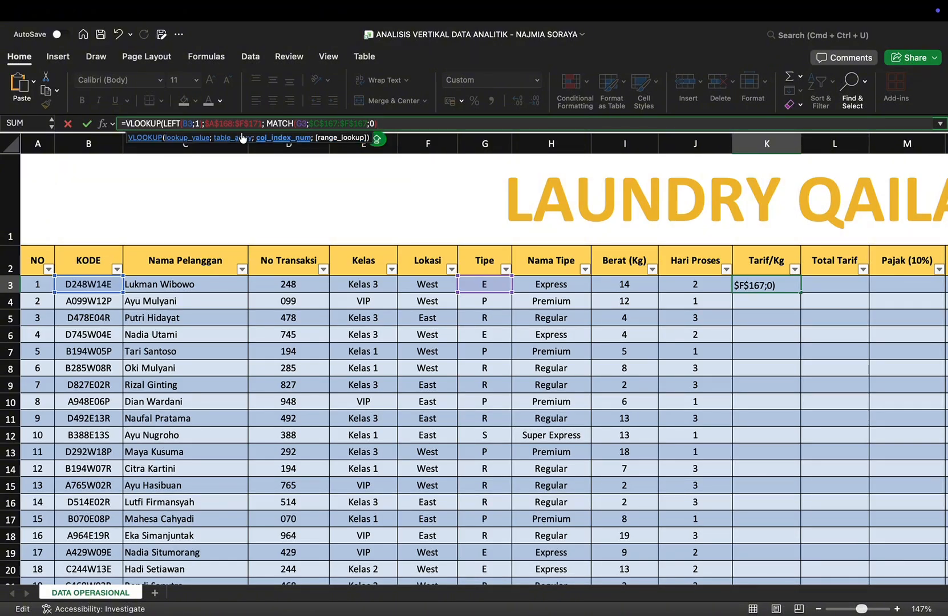
type("+2; ")
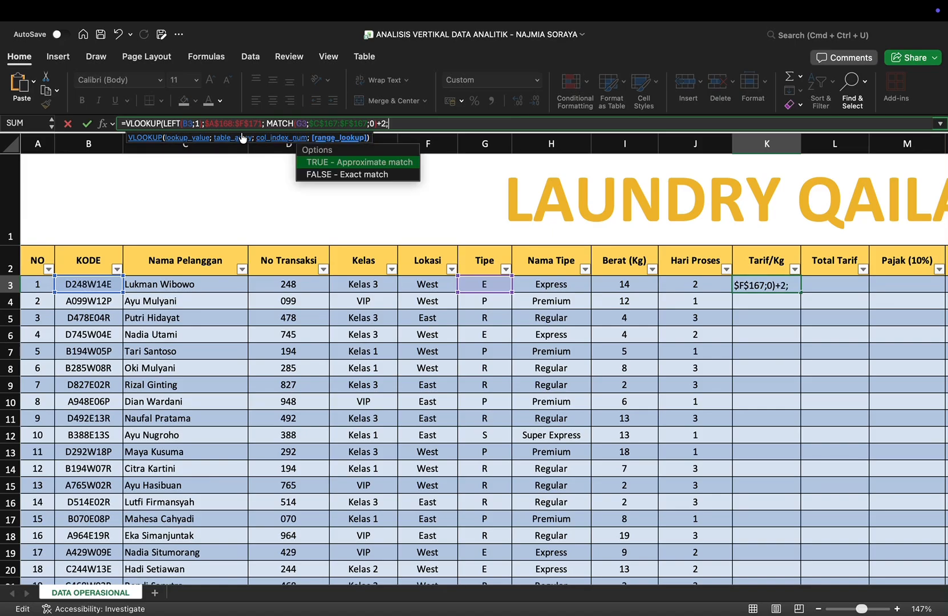
type("FALS")
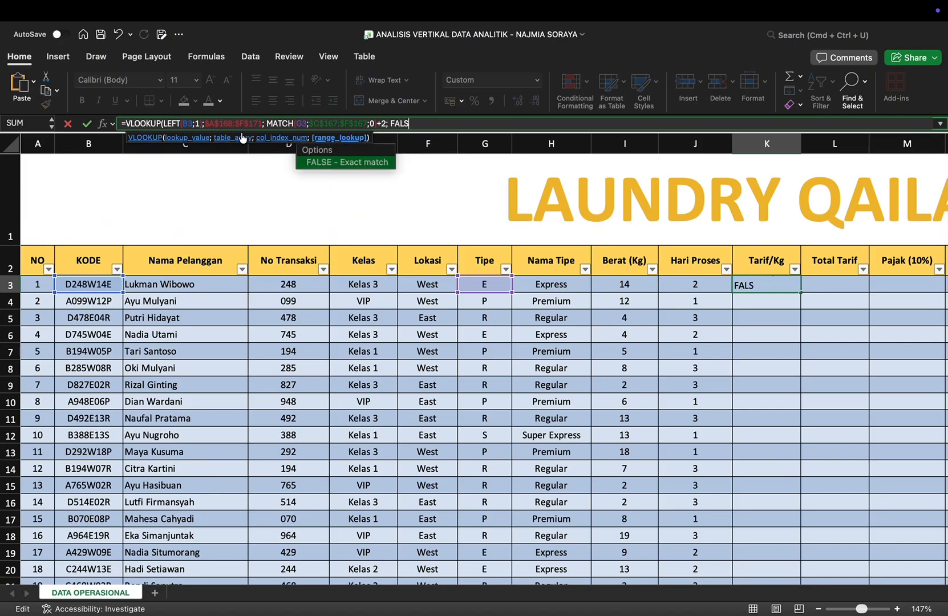
type("E)")
key("Return")
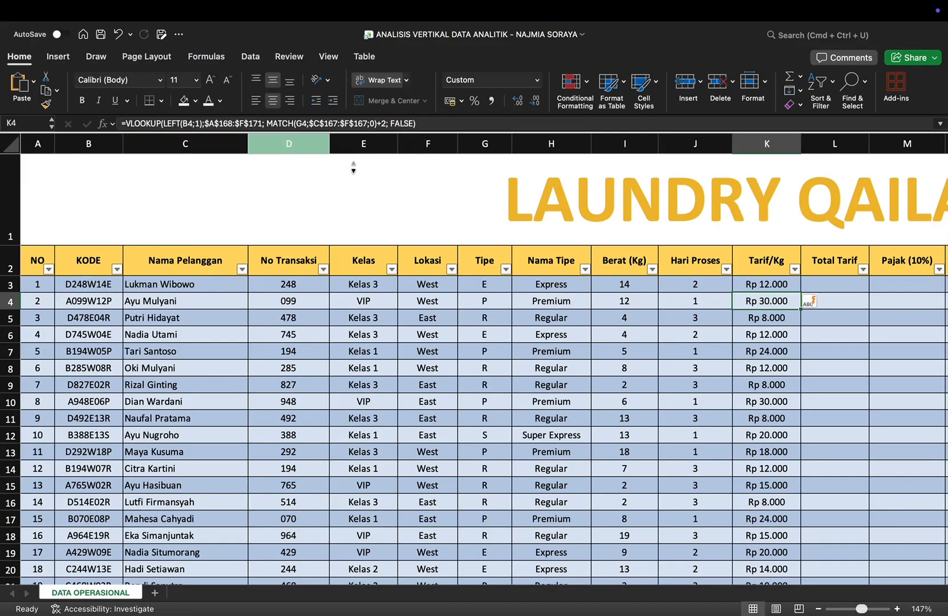
Step: Check the filled Tarif/Kg column down to the last data row
scroll(809, 435, "down", 6)
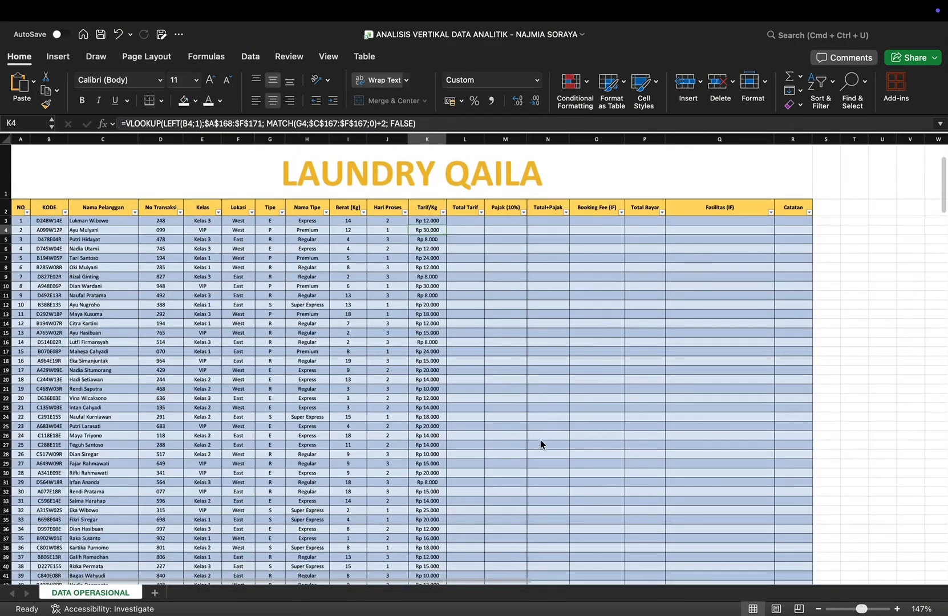
scroll(536, 444, "down", 15)
scroll(534, 444, "up", 5)
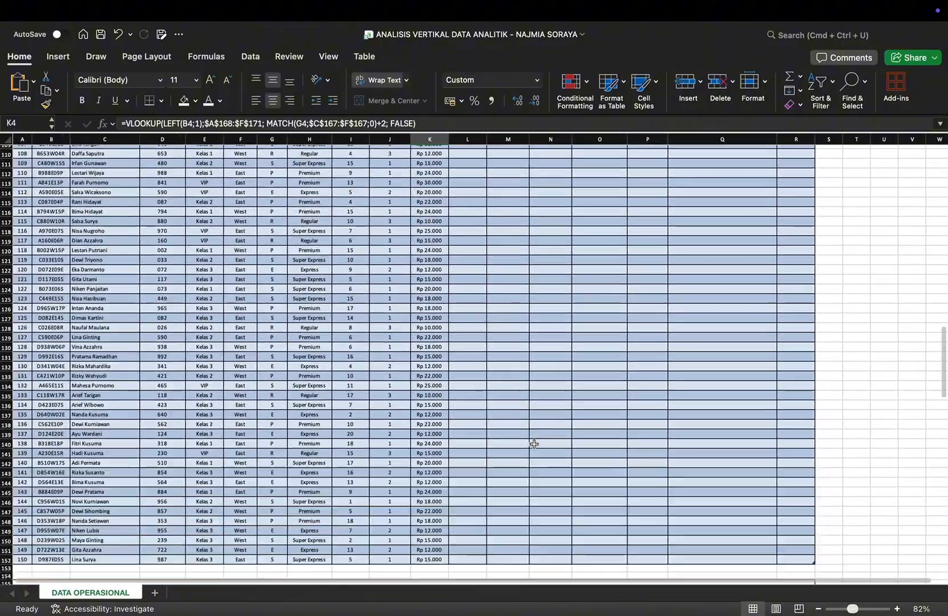
scroll(534, 444, "up", 20)
scroll(471, 272, "up", 5)
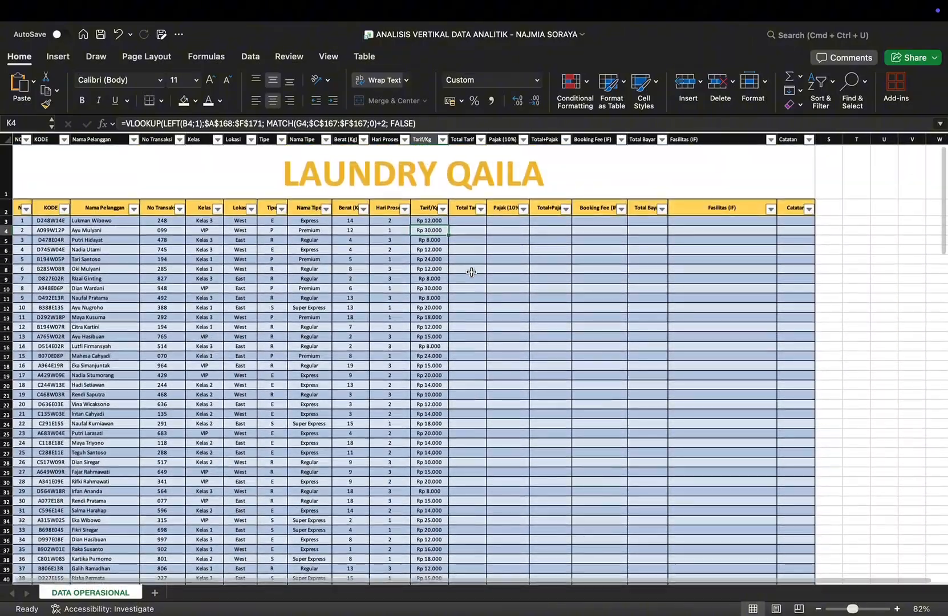
scroll(471, 273, "up", 5)
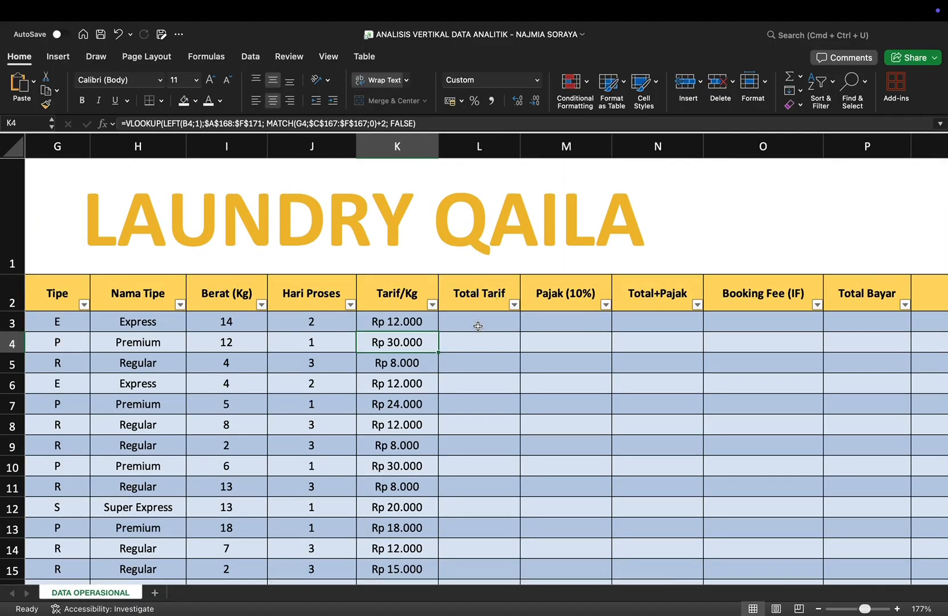
Step: Calculate Total Tarif in L3 as Berat times Tarif/Kg with =I3*K3, and check the filled column
left_click(476, 326)
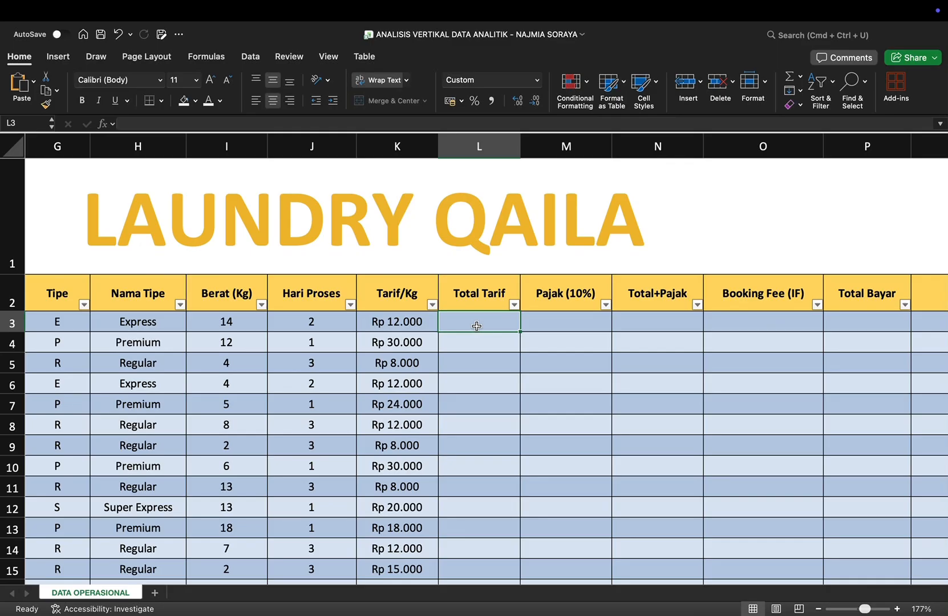
type("=")
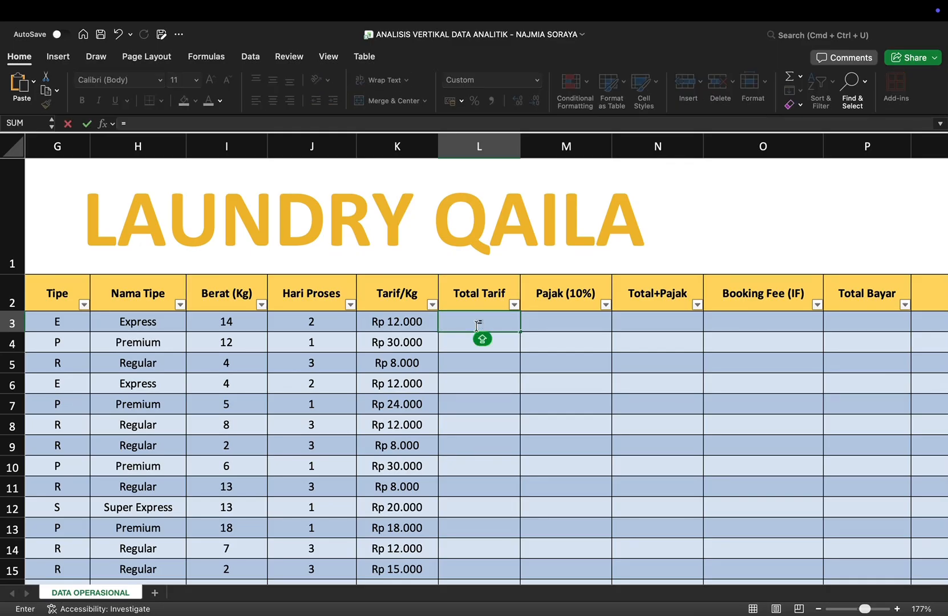
type("I")
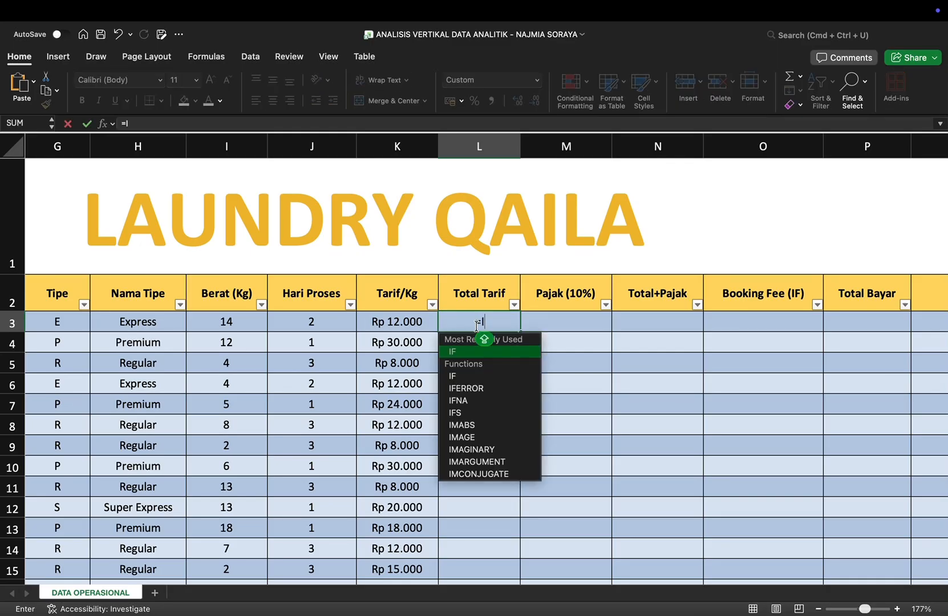
type("3")
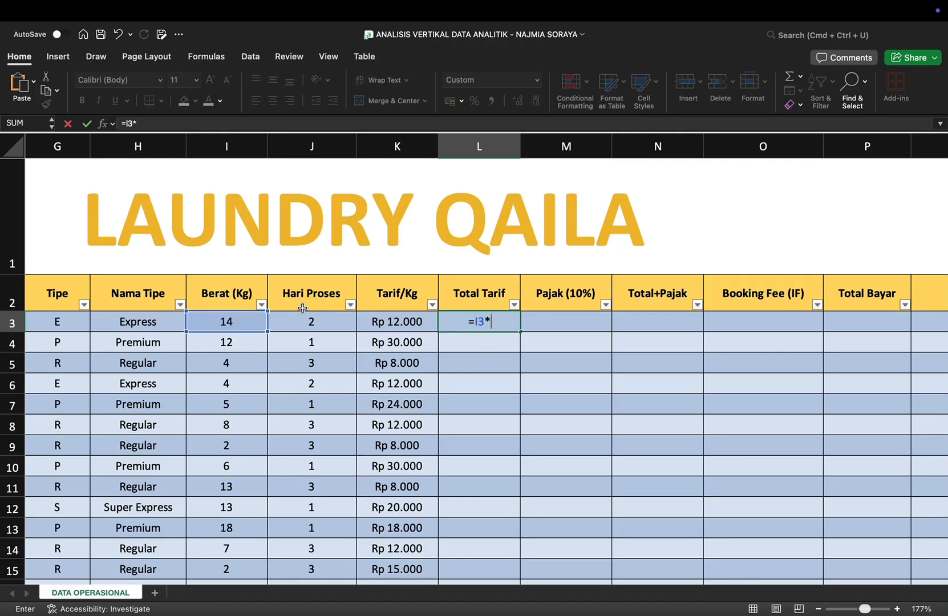
type("*K3")
key("Return")
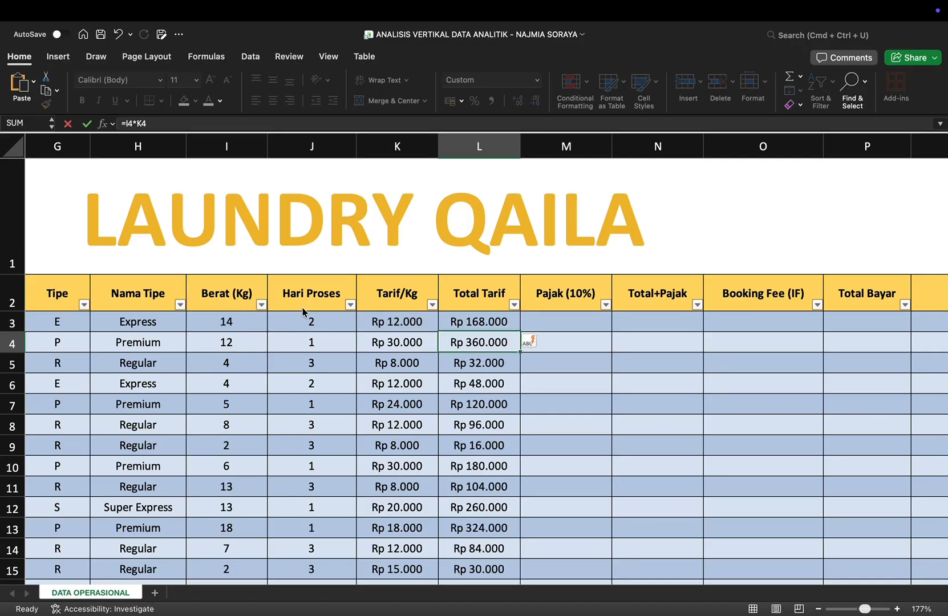
scroll(656, 461, "down", 4)
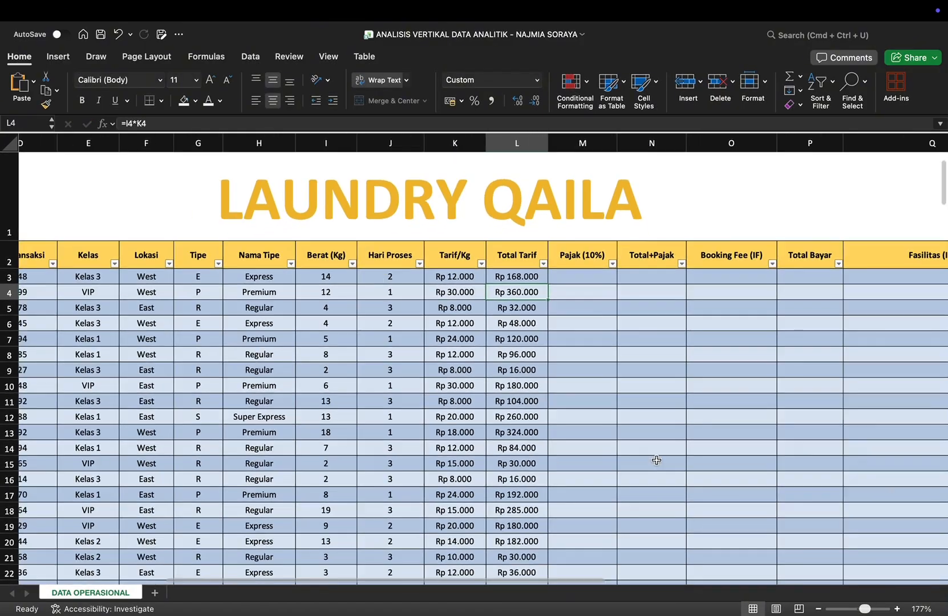
scroll(656, 461, "down", 5)
scroll(656, 460, "down", 3)
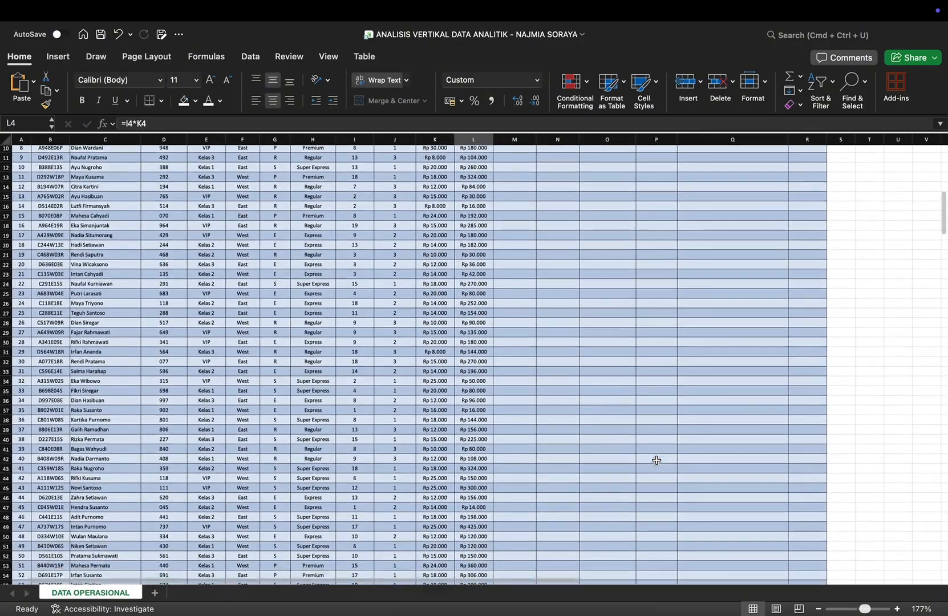
Step: Calculate Pajak (10%) in M3 from Total Tarif with =L3*10%, and check the filled column
scroll(656, 460, "down", 2)
scroll(656, 460, "up", 5)
scroll(657, 460, "up", 6)
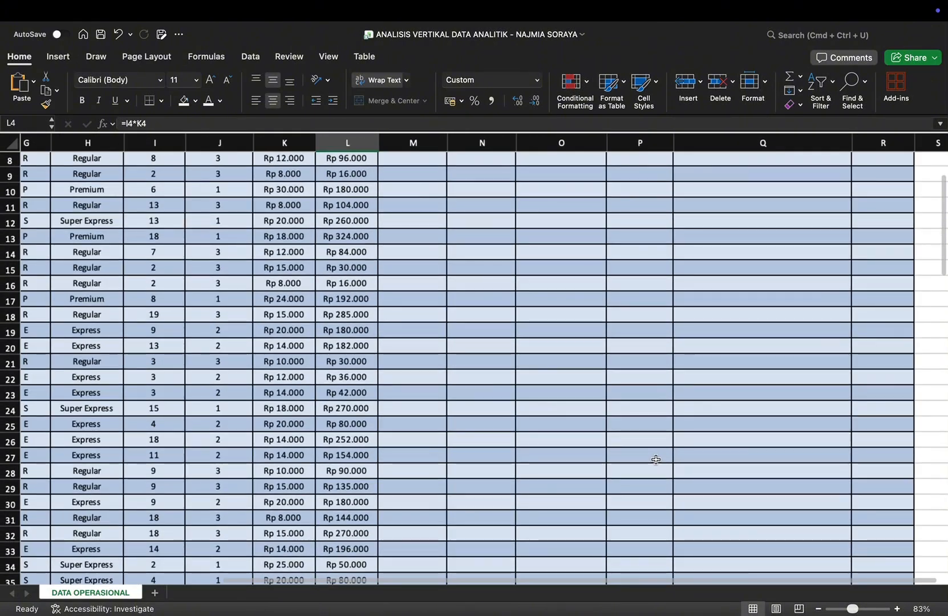
scroll(655, 460, "up", 5)
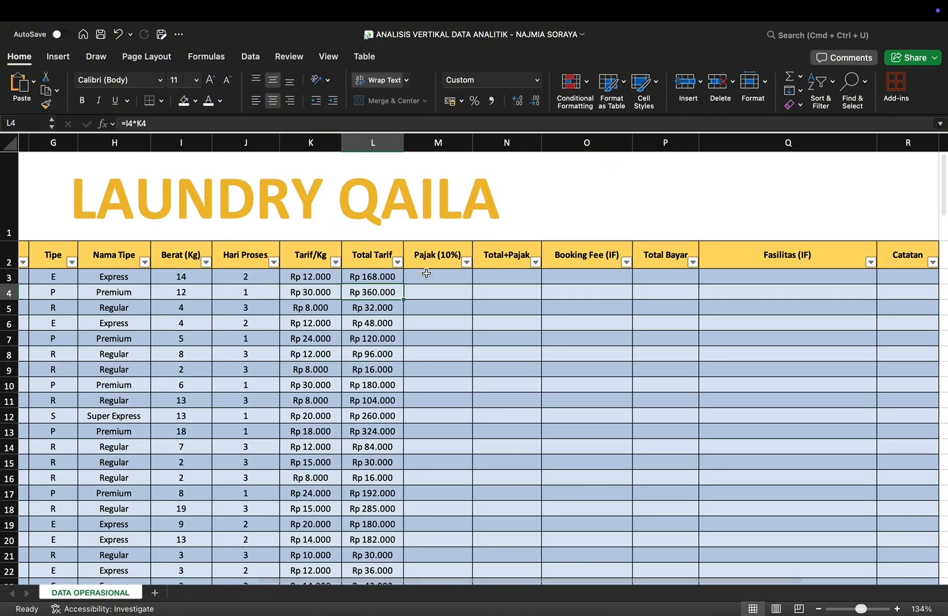
double_click(426, 274)
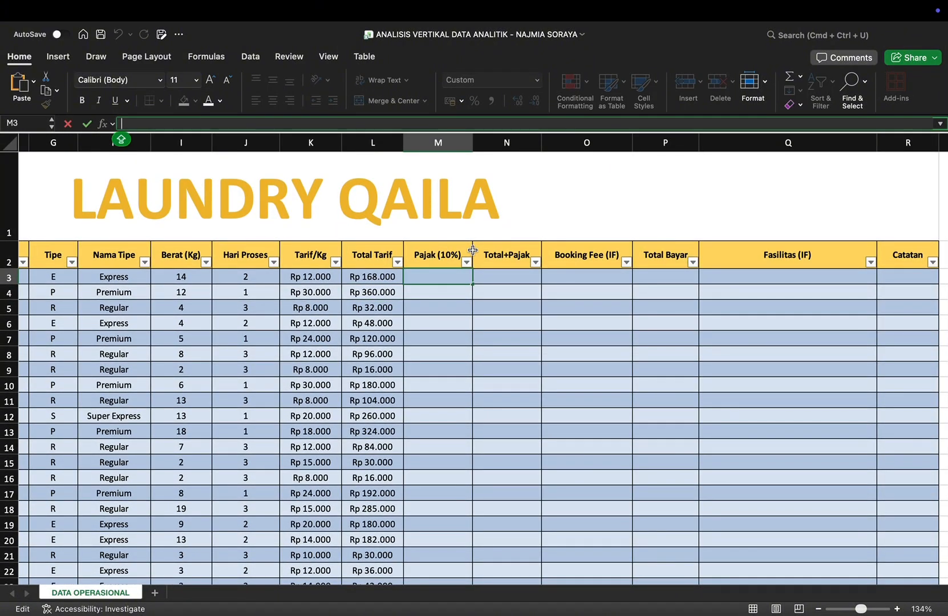
type("=L")
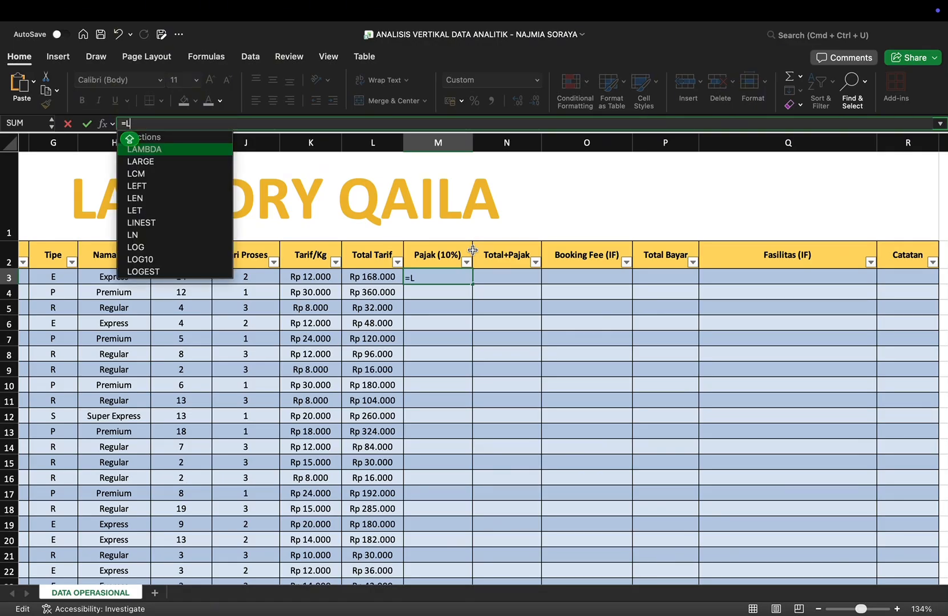
type("3")
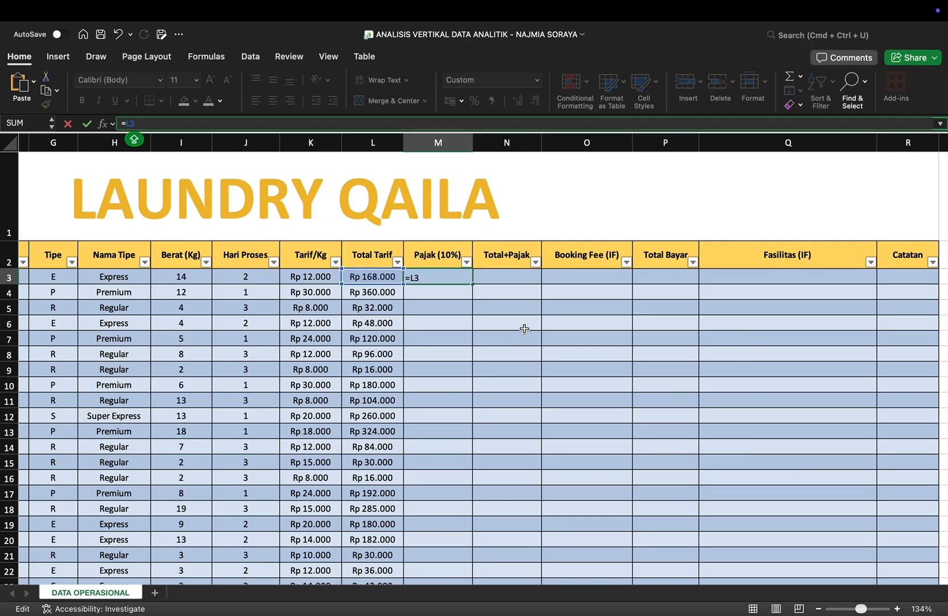
type("*10%")
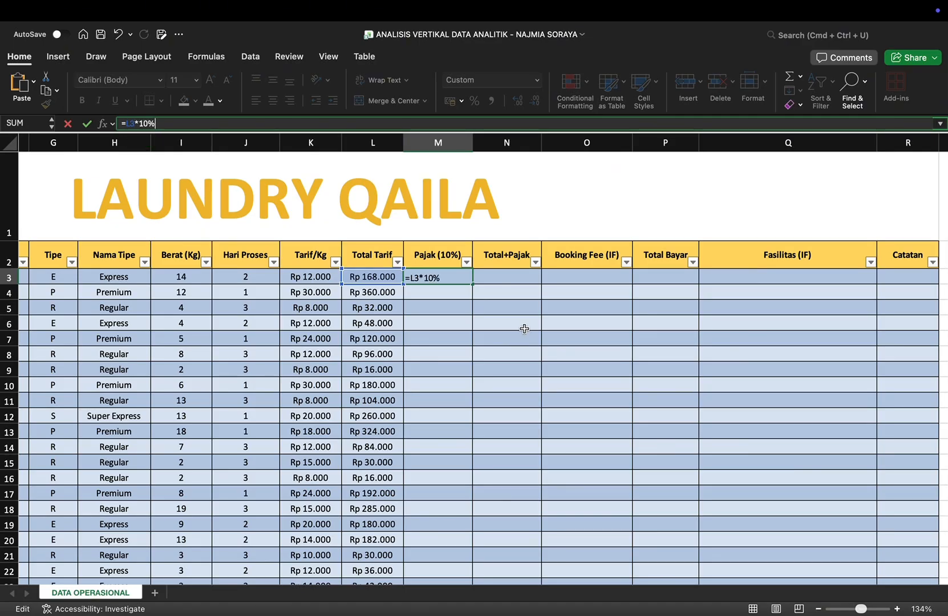
key("Caps_Lock")
key("Return")
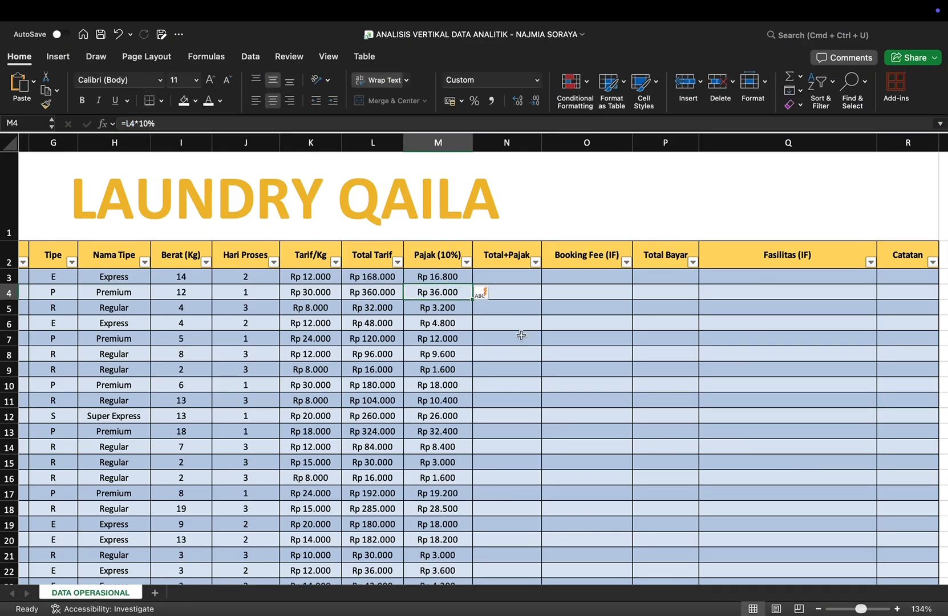
scroll(518, 334, "down", 3)
scroll(463, 404, "down", 10)
scroll(463, 403, "up", 15)
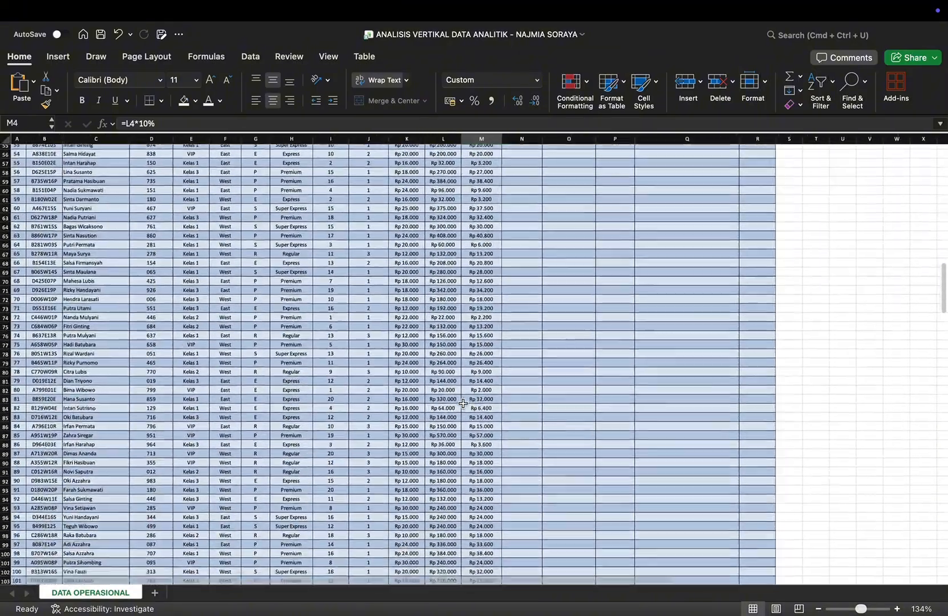
scroll(504, 277, "up", 10)
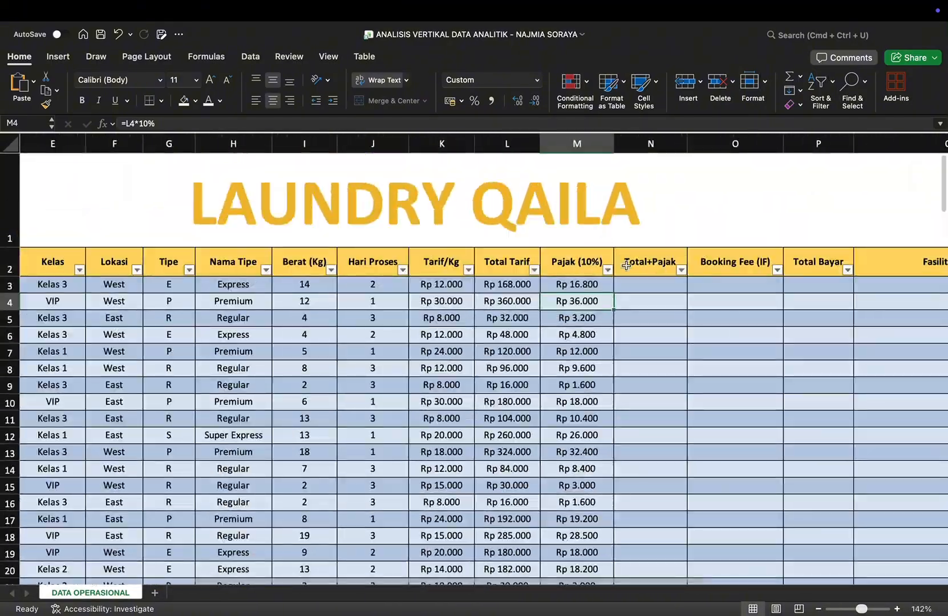
Step: Calculate Total+Pajak in N3 with =L3+M3, and check the filled column down to the last data row
left_click(650, 284)
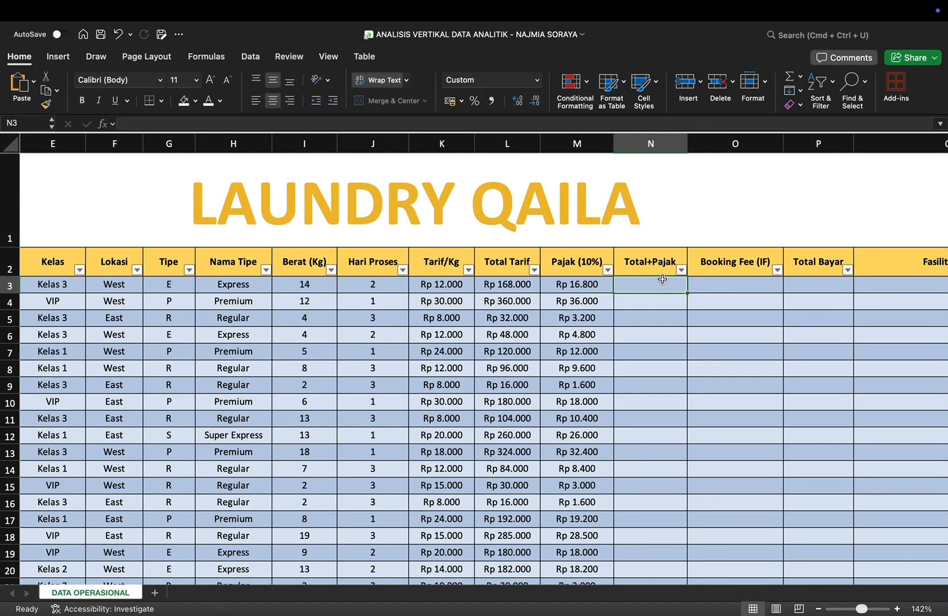
type("=L3")
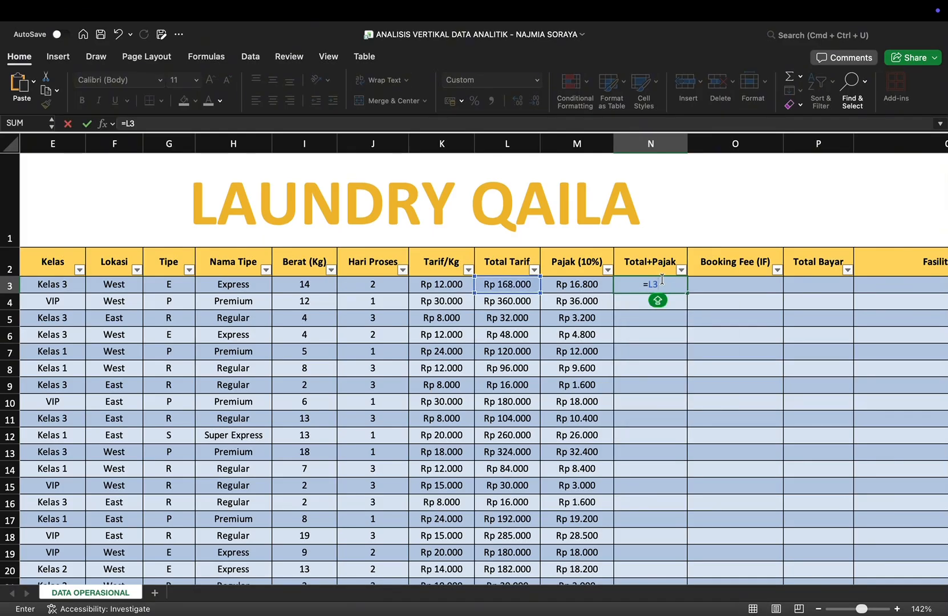
type("+M3")
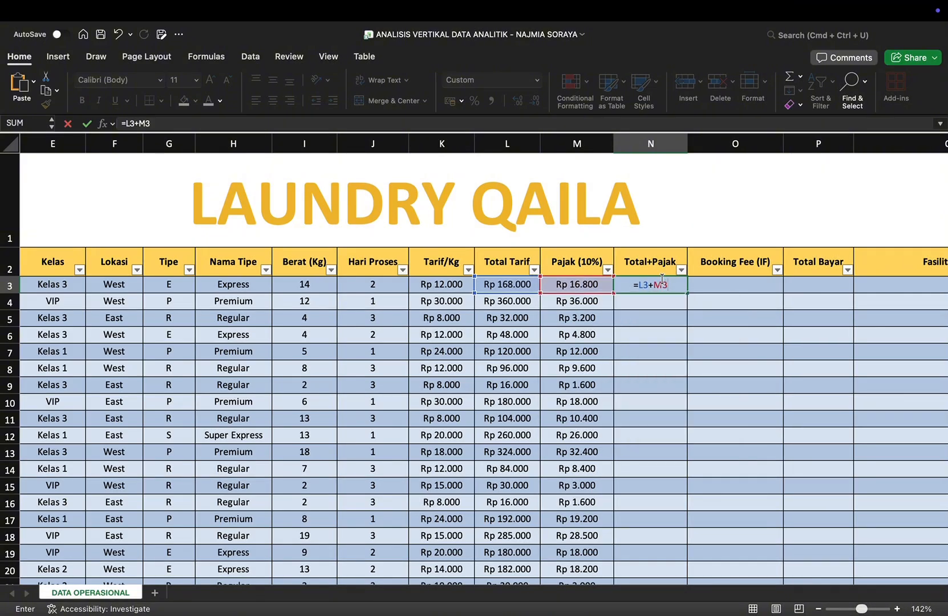
key("Return")
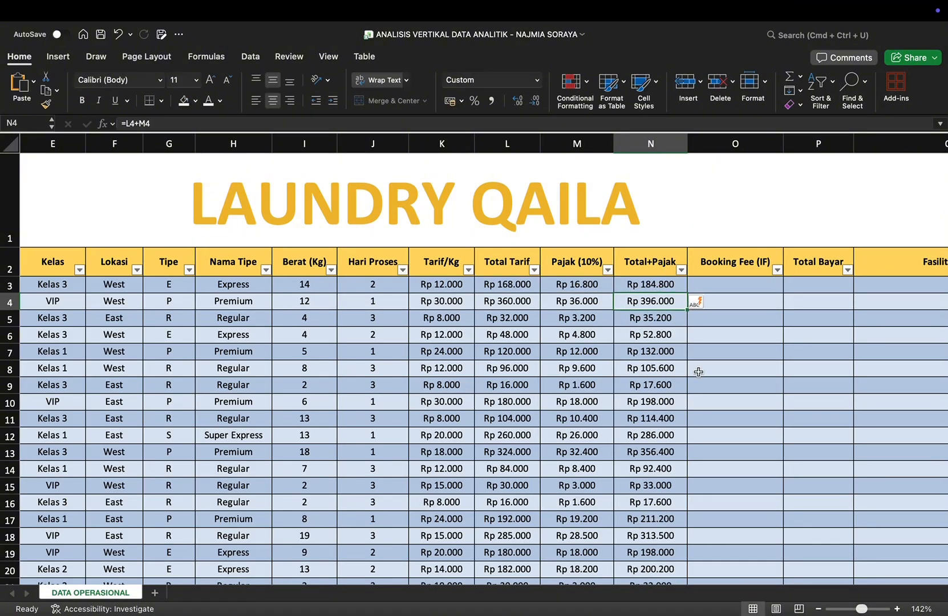
scroll(699, 371, "down", 5)
scroll(556, 386, "down", 15)
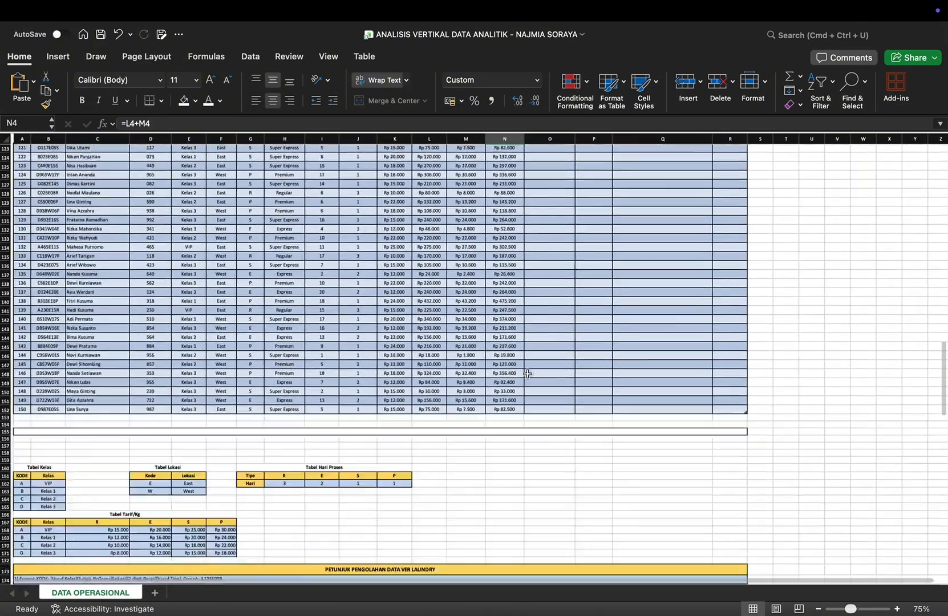
scroll(526, 413, "up", 13)
scroll(525, 414, "up", 3)
scroll(513, 342, "up", 3)
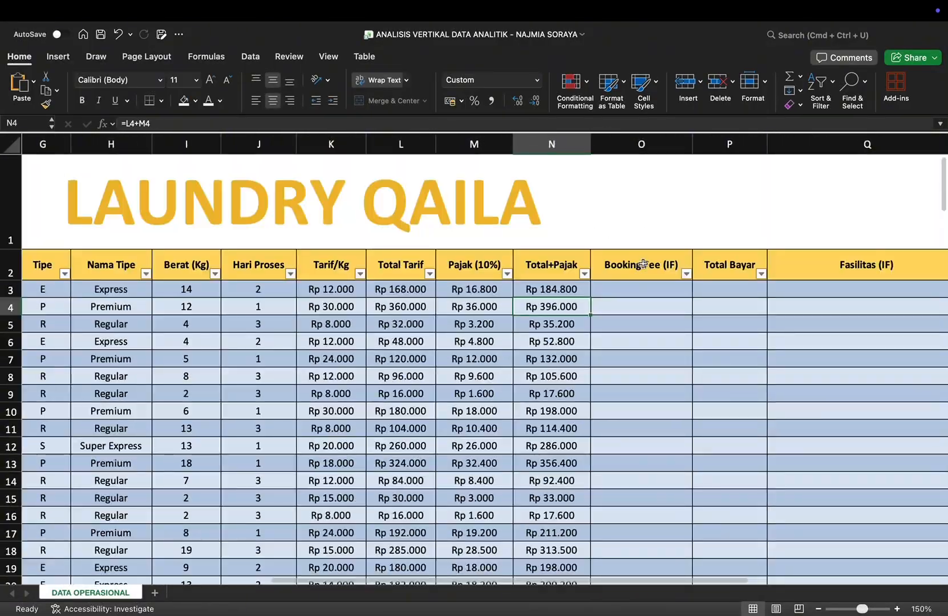
Step: Begin the Booking Fee formula in O3 with an IF function whose logical test is N3>3000000
left_click(630, 286)
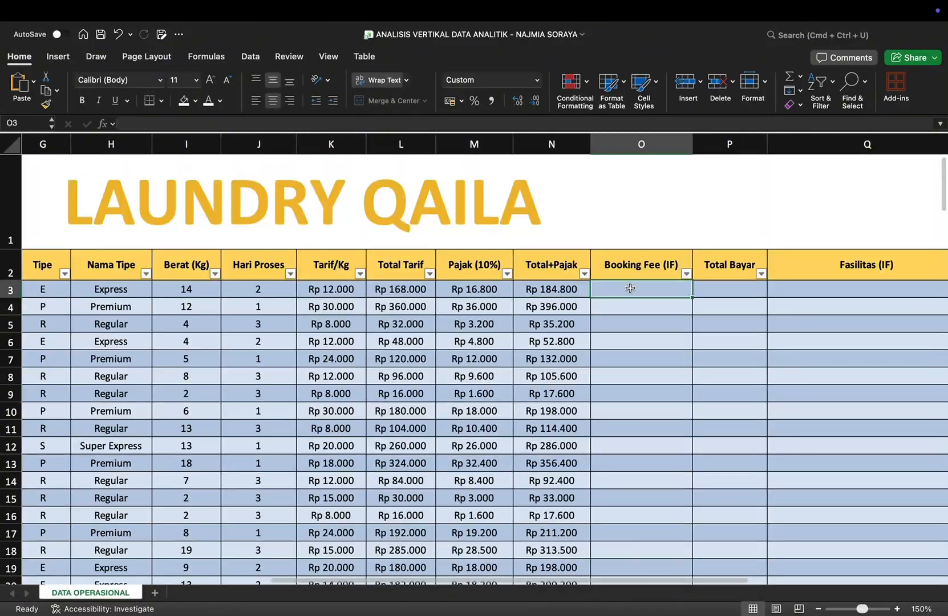
left_click(436, 124)
type("=")
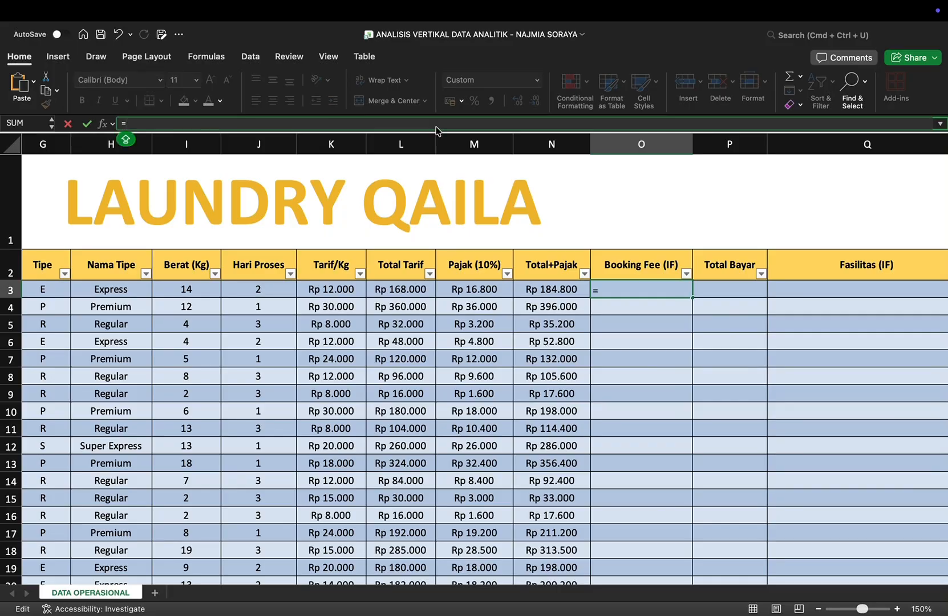
type("IF")
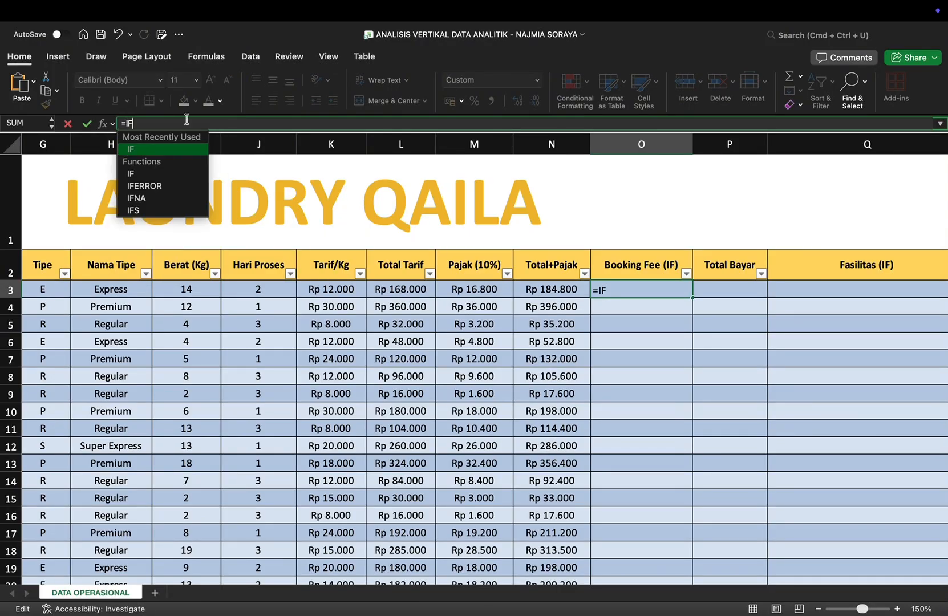
double_click(146, 150)
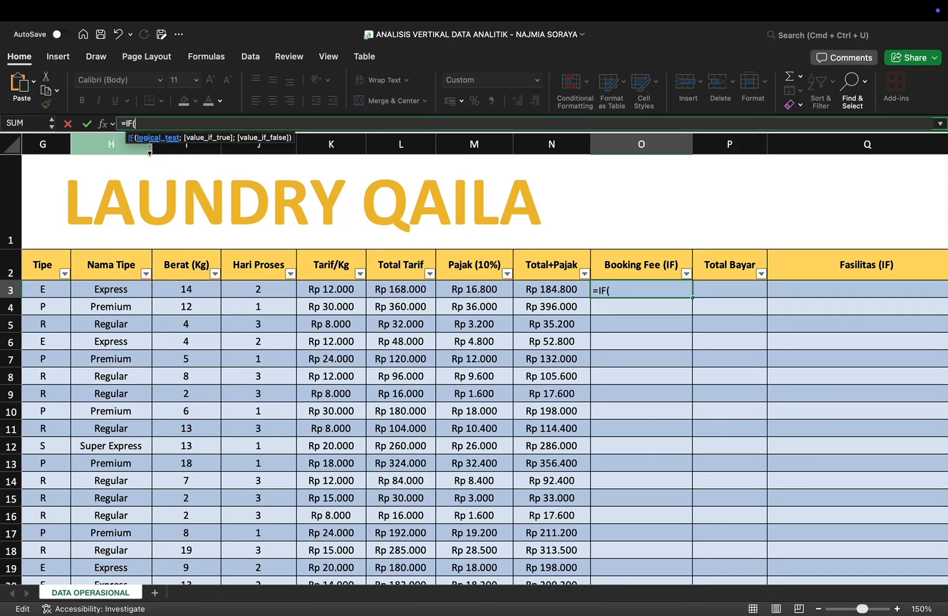
type("N3")
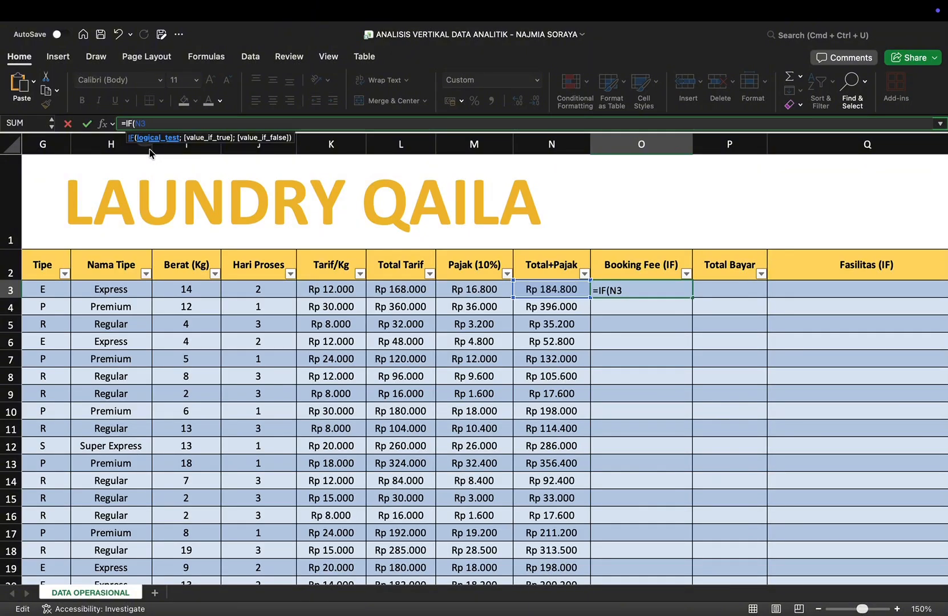
type(">3000000;")
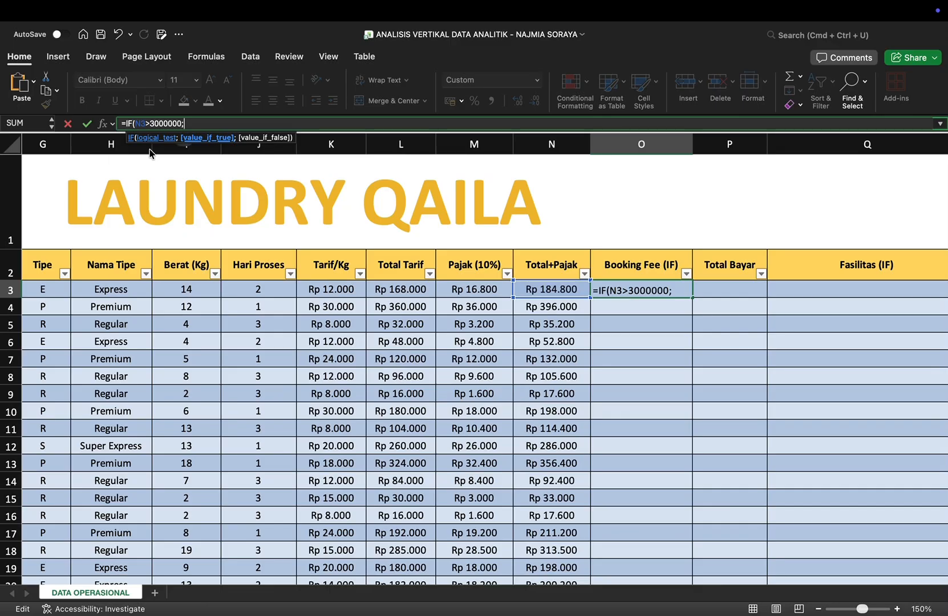
type("N3*10")
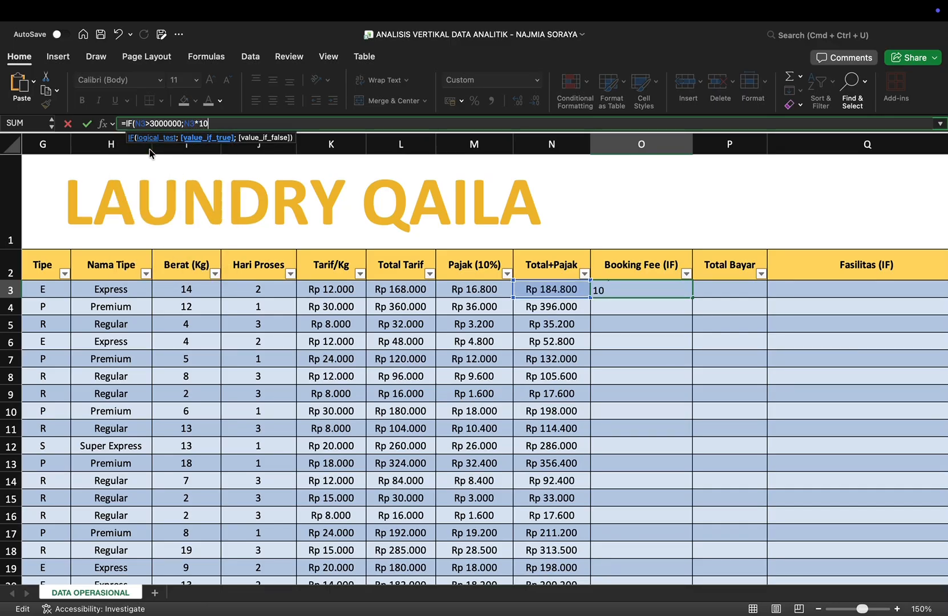
type("%;")
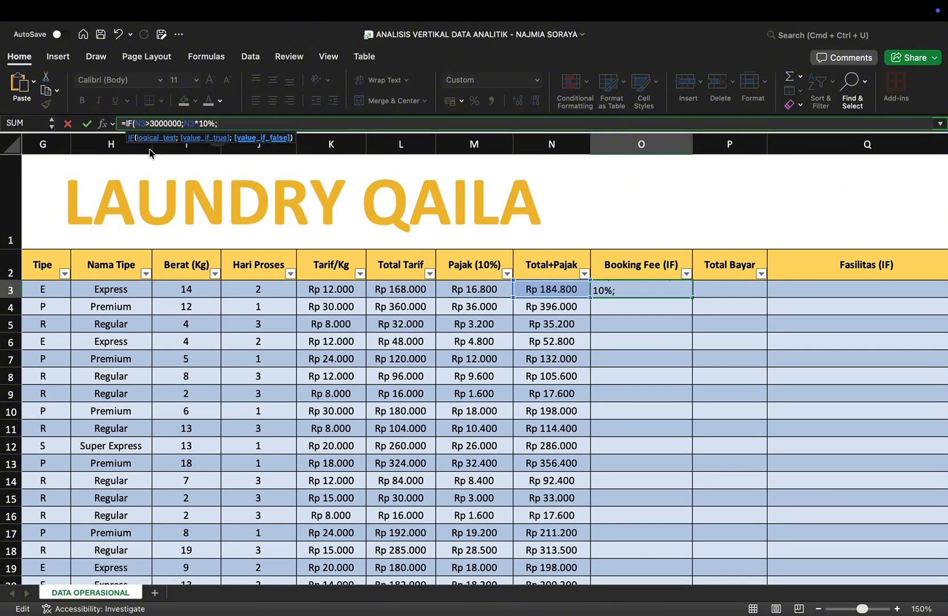
type("IF(")
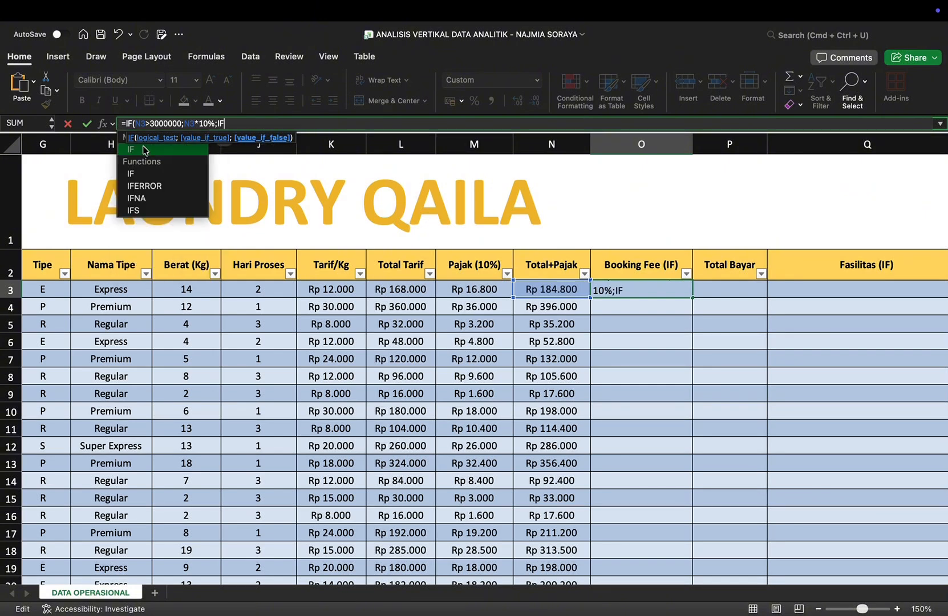
type("N3")
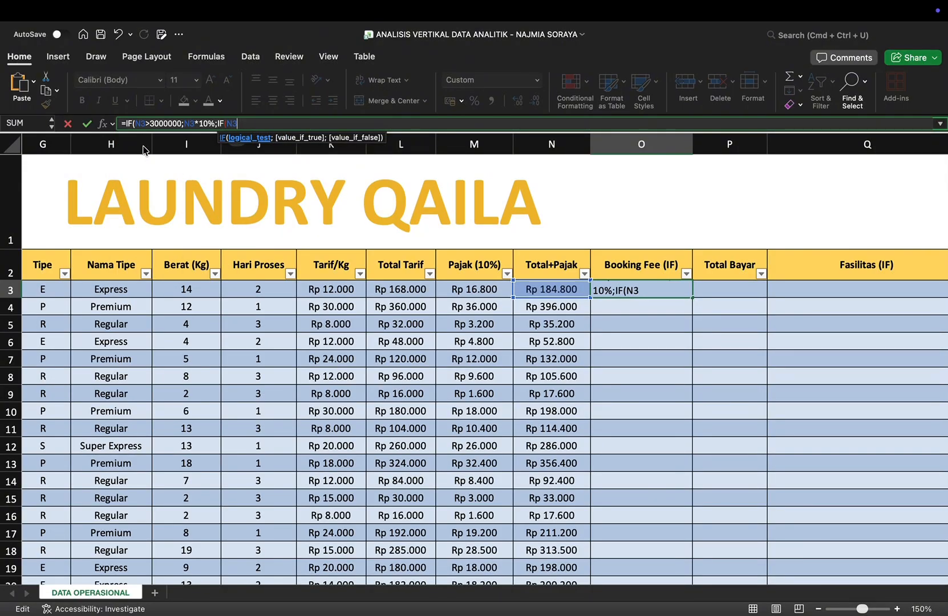
type(">100000")
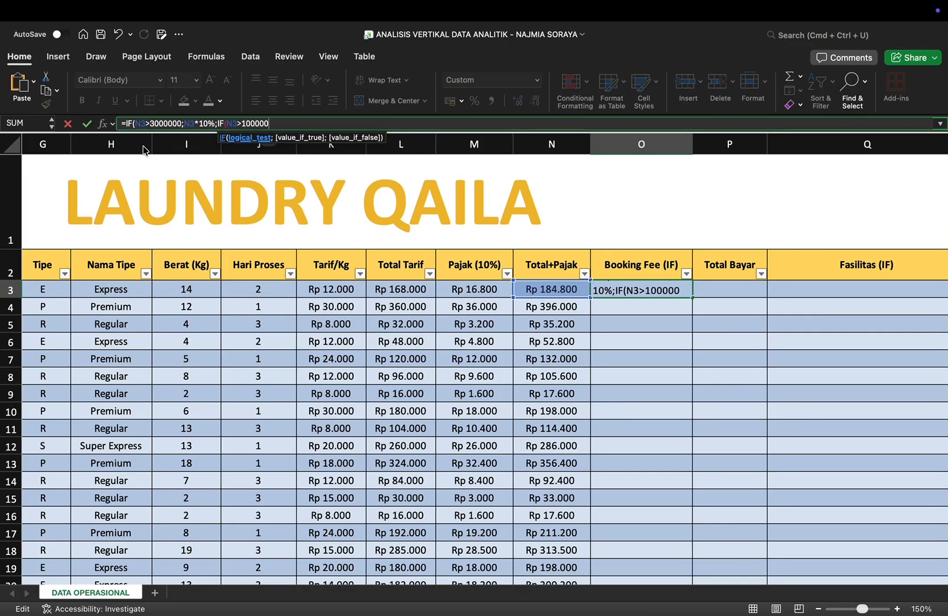
type(";N3")
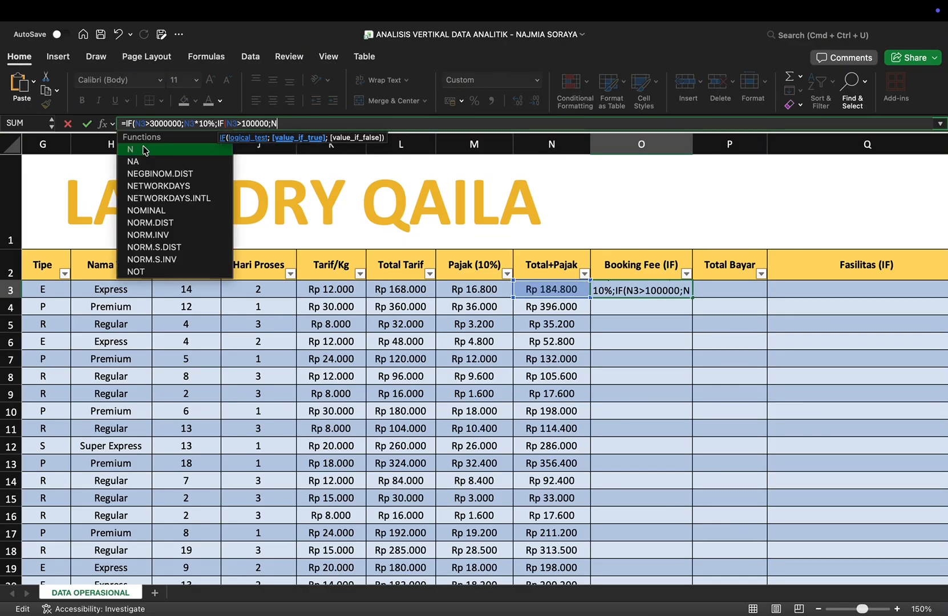
type("*")
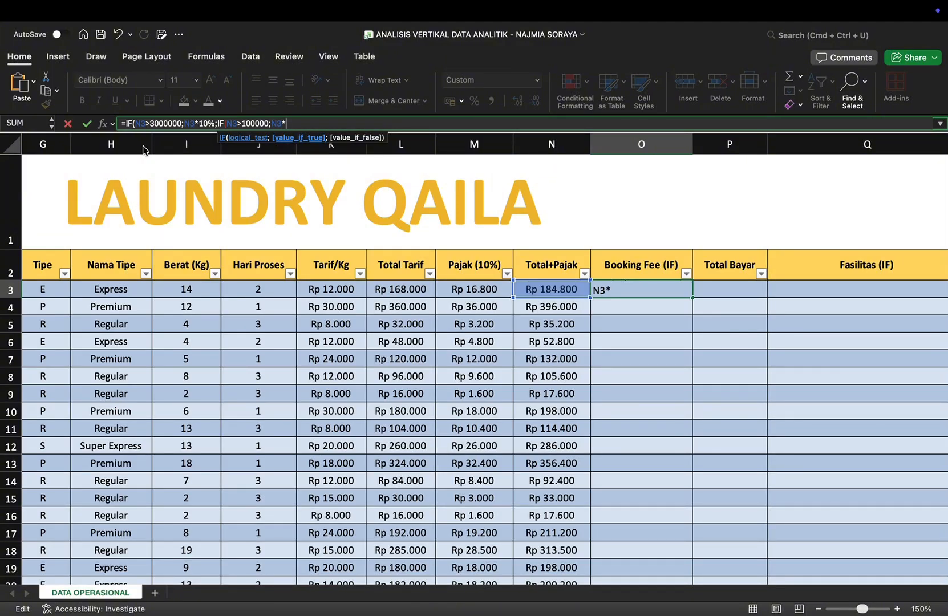
type("5%;0")
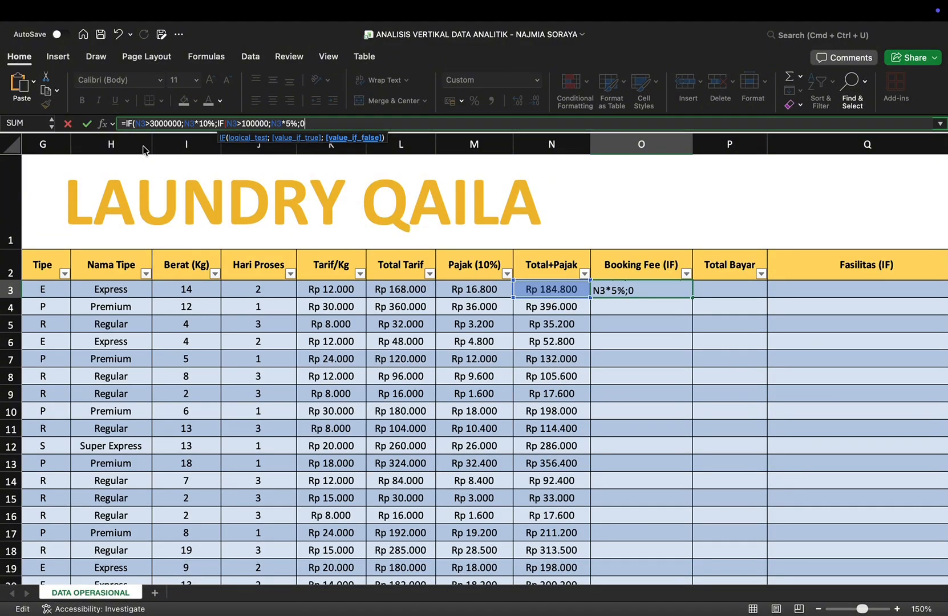
type(")")
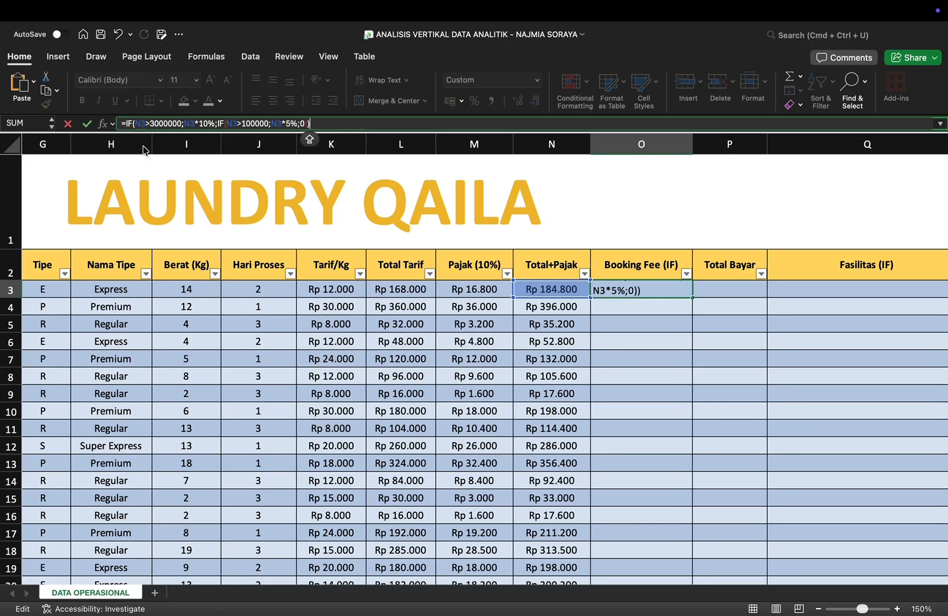
Step: Nest IF(N3>100000;N3*5%;0) as the value-if-false argument, close both functions, and enter the Booking Fee formula
key("Return")
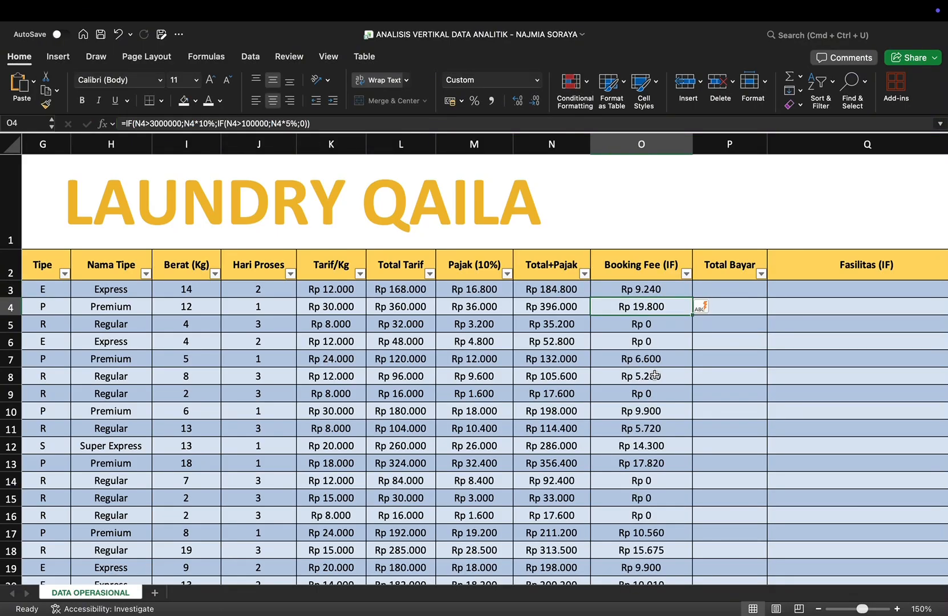
Step: Check the filled Booking Fee column against the Total+Pajak amounts
scroll(655, 375, "down", 3)
scroll(655, 375, "down", 3, "ctrl")
scroll(655, 375, "down", 10)
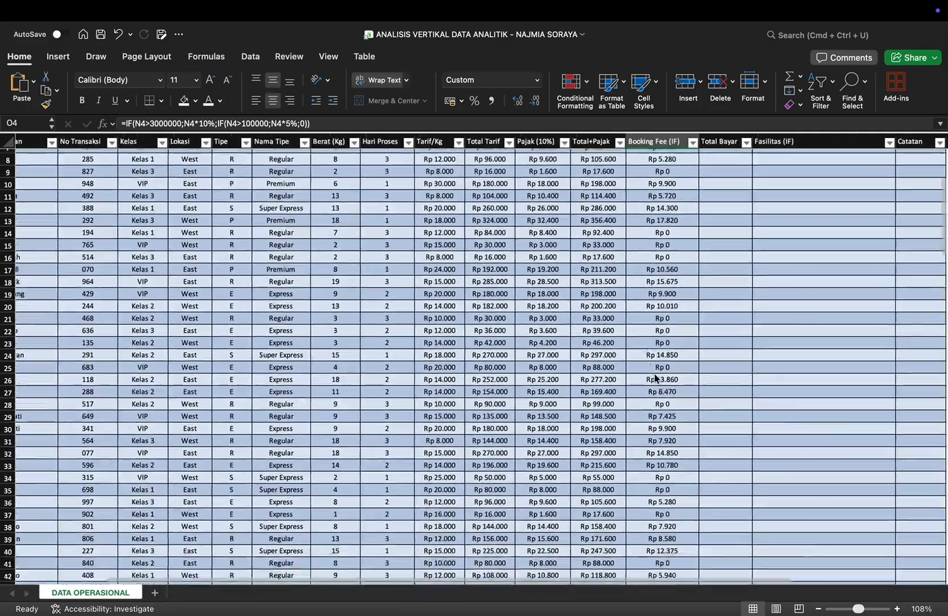
scroll(654, 376, "down", 15)
scroll(654, 376, "left", 3)
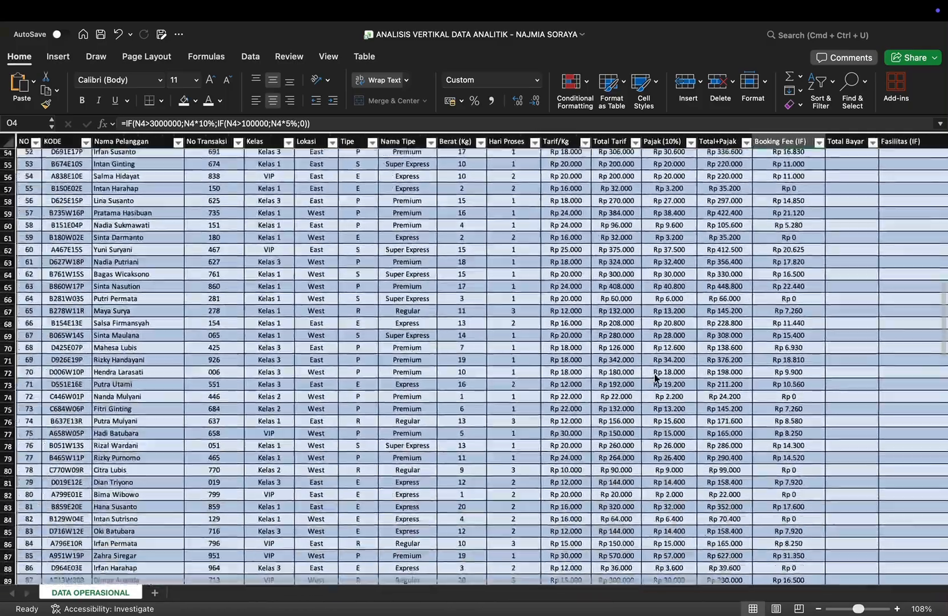
scroll(655, 377, "up", 20)
scroll(655, 377, "right", 4)
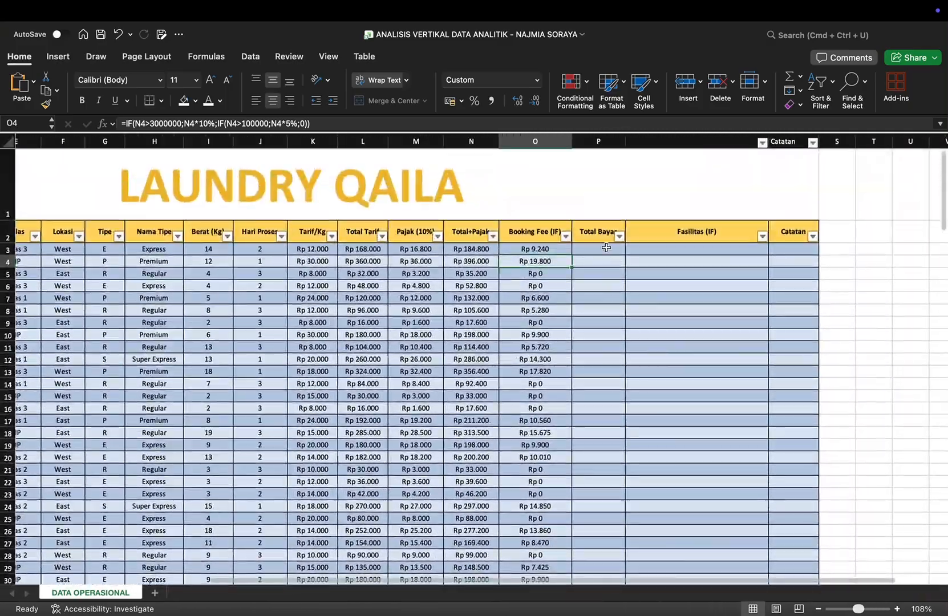
Step: Enter the formula =L3+M3+O3 in P3 to fill the Total Bayar column with tariff, tax and booking fee sums
left_click(606, 247)
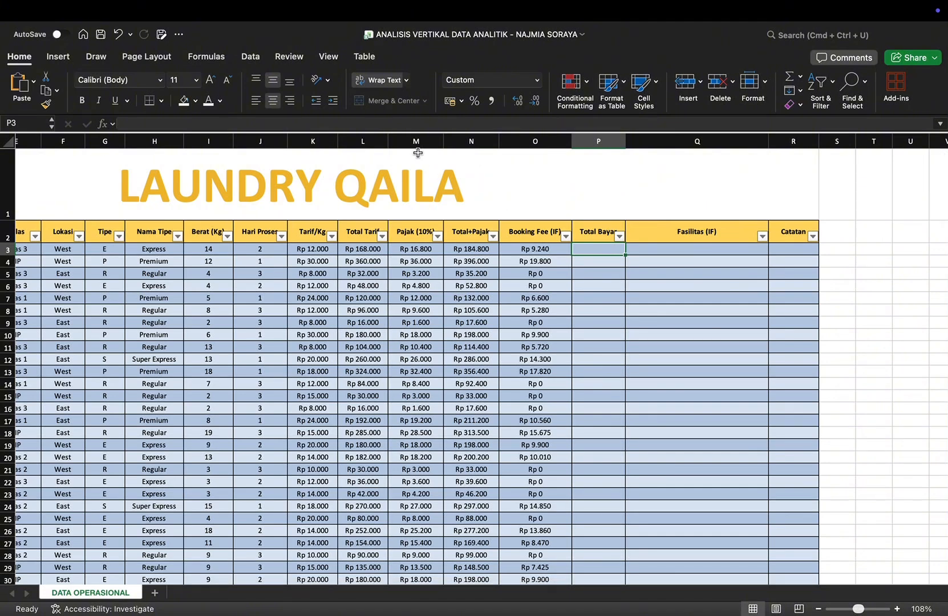
left_click(307, 123)
type("=L3")
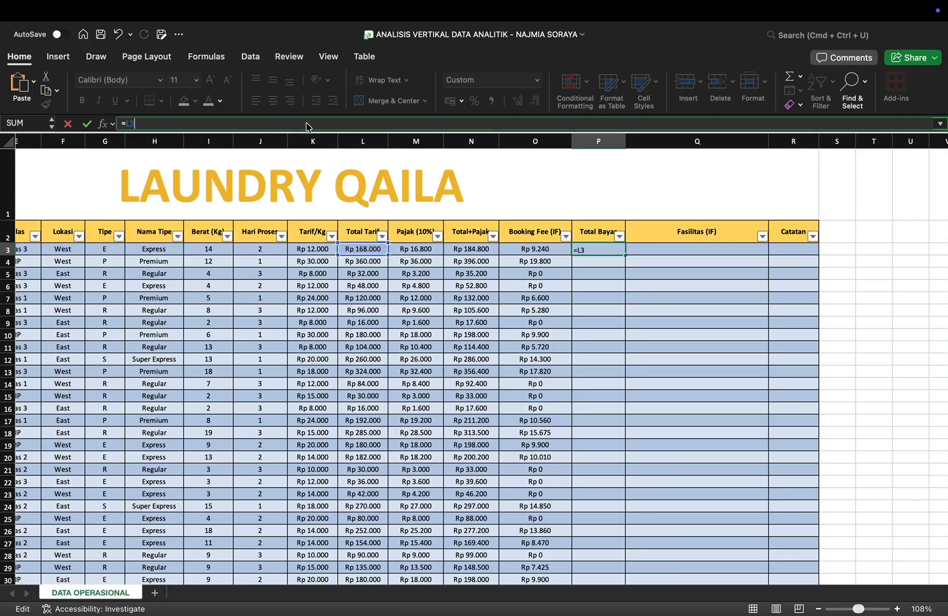
scroll(505, 261, "up", 5)
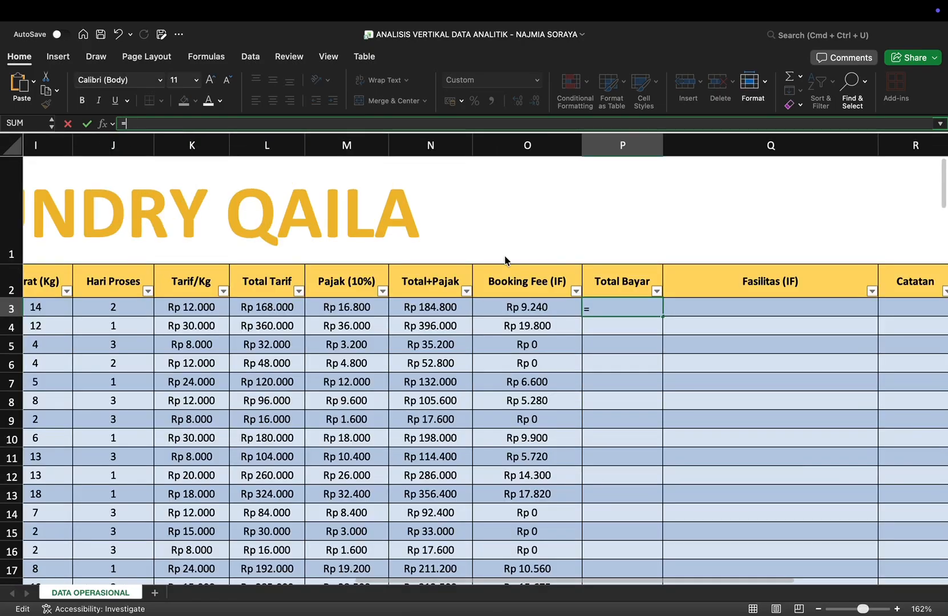
type("3+M3")
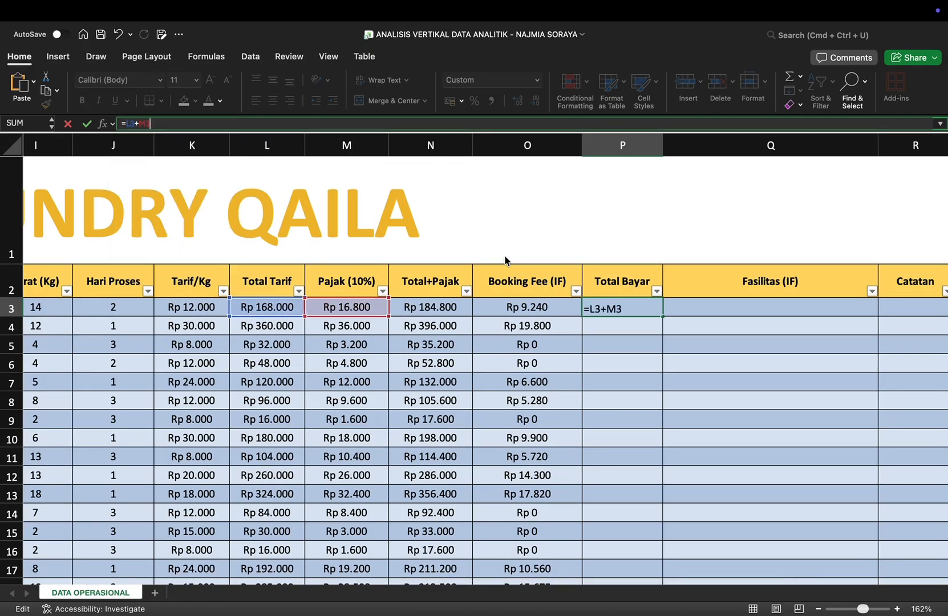
type("+O3")
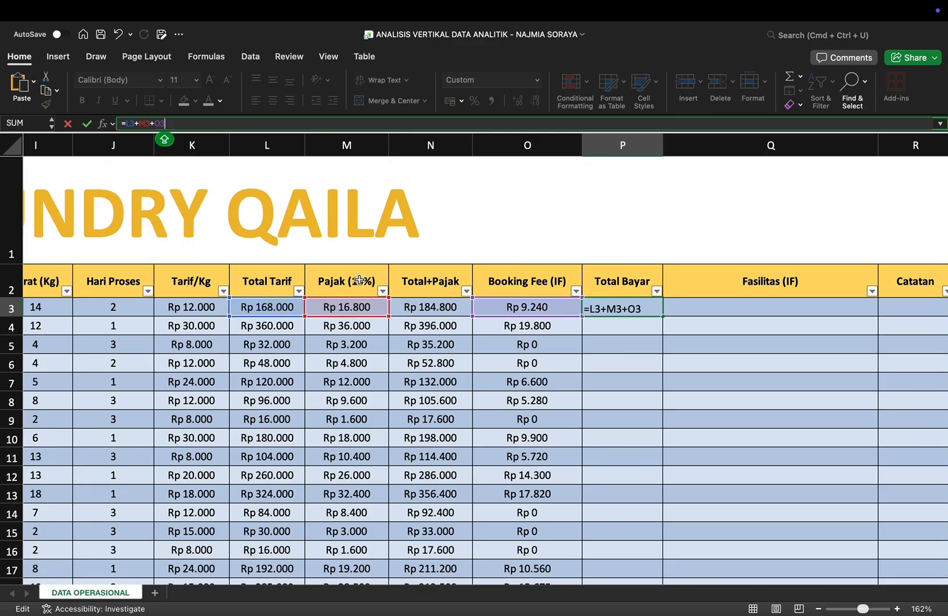
key("Return")
Step: Look over the filled Total Bayar column and select Q3, the first data cell of the Fasilitas (IF) column
scroll(660, 502, "down", 5)
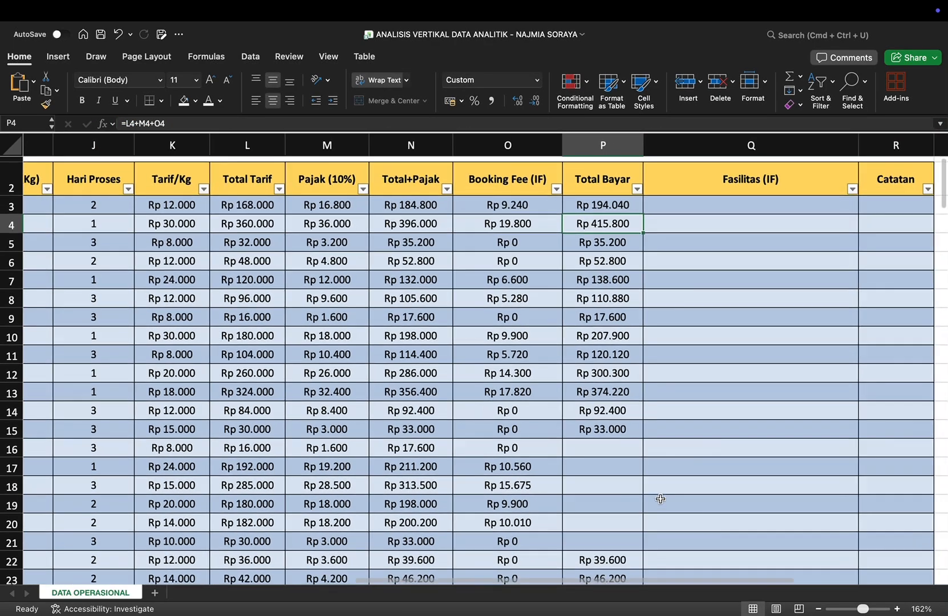
scroll(631, 460, "down", 15)
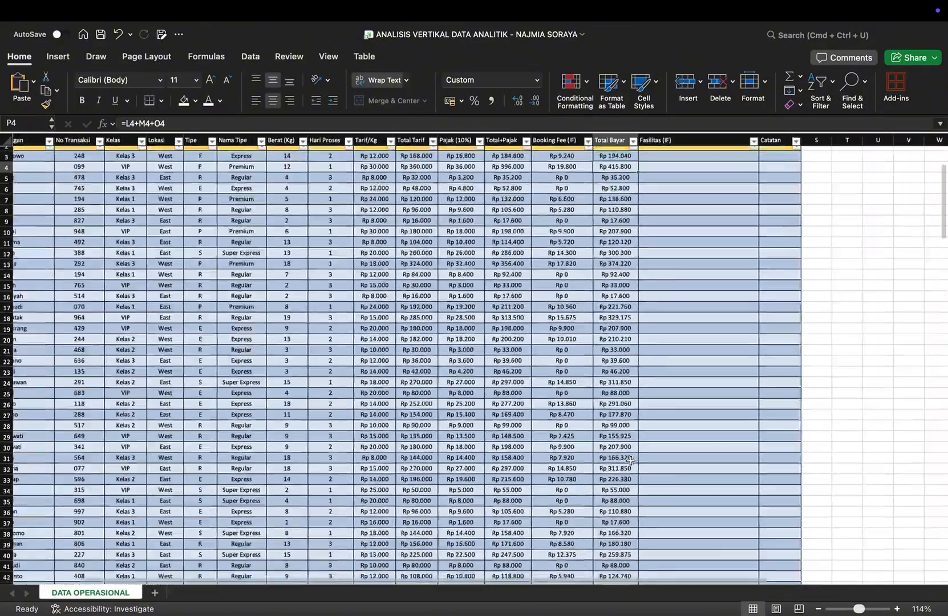
scroll(630, 461, "up", 15)
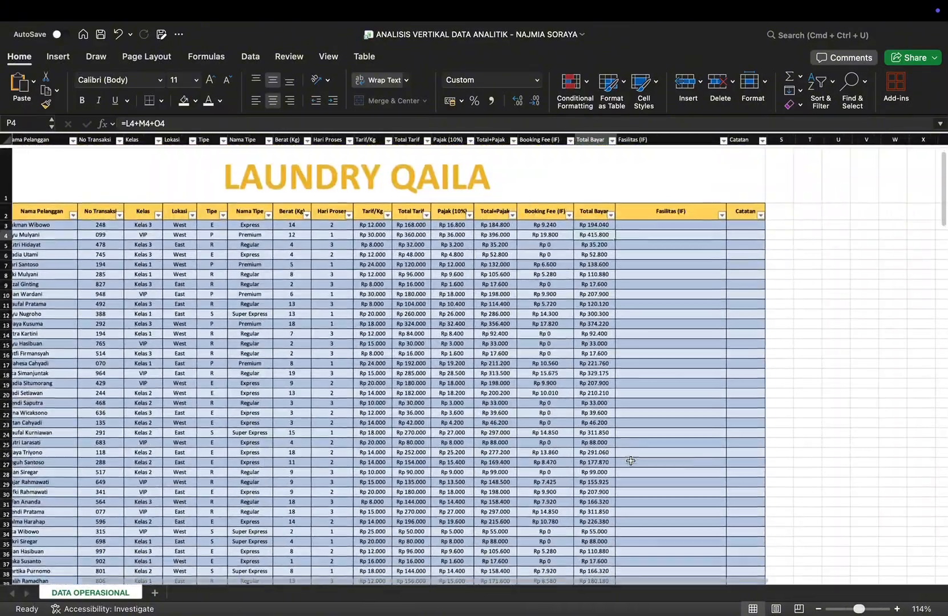
scroll(631, 459, "down", 5)
left_click(650, 218)
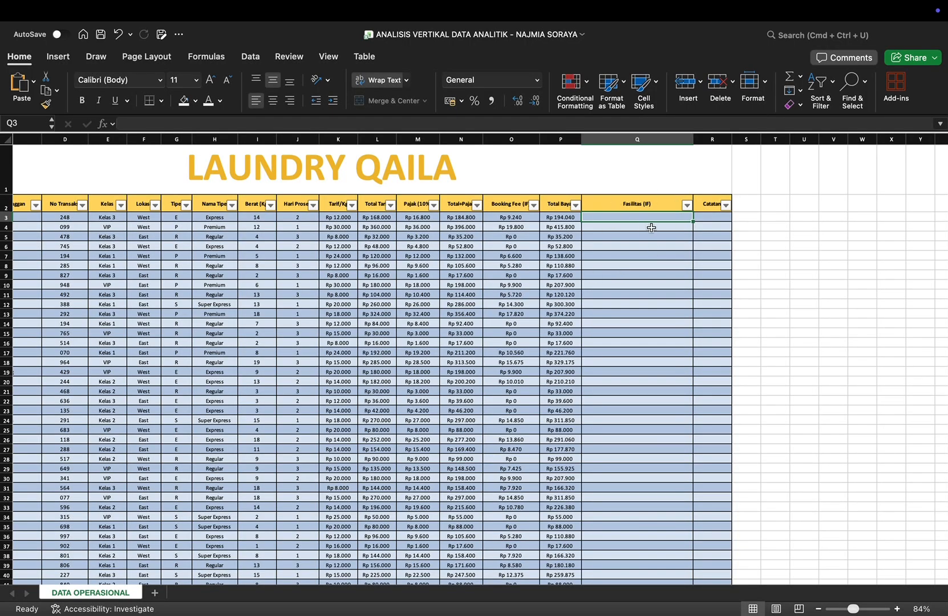
Step: Start the Fasilitas formula in Q3 with =IF(E3<>"VIP";"-"; so that non-VIP classes return a dash
left_click(326, 124)
scroll(343, 186, "up", 4)
scroll(343, 186, "up", 6)
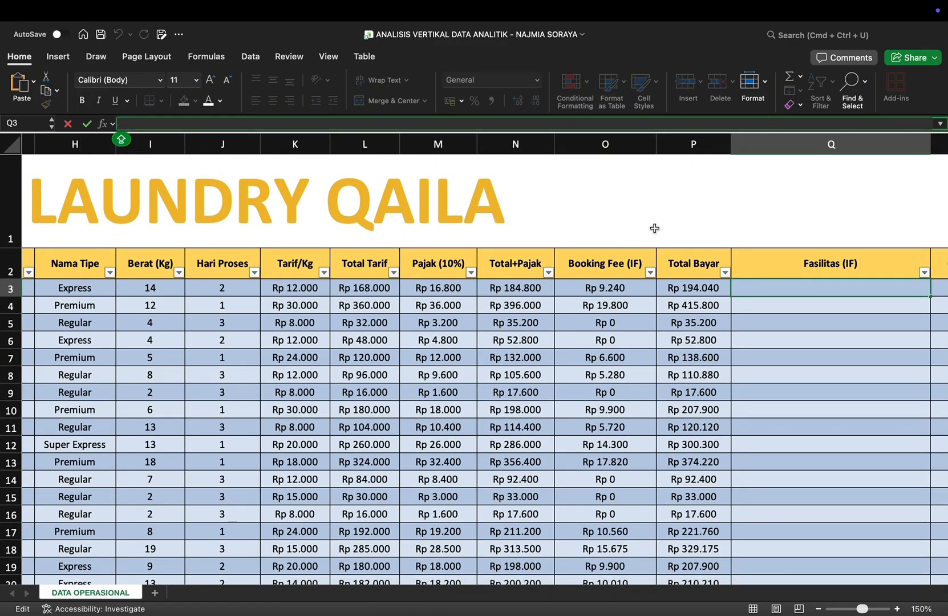
type("=")
scroll(655, 227, "down", 6)
type("IF")
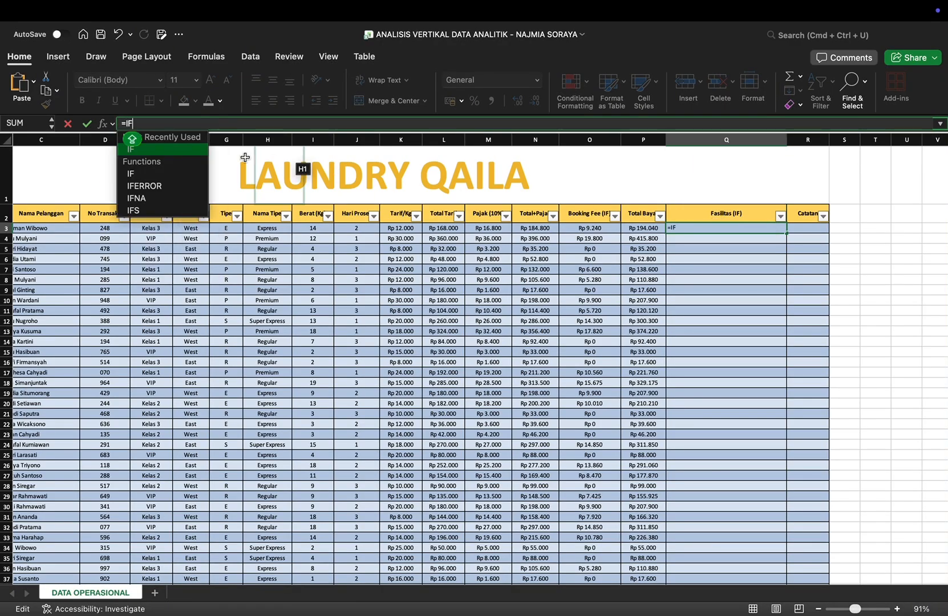
double_click(144, 151)
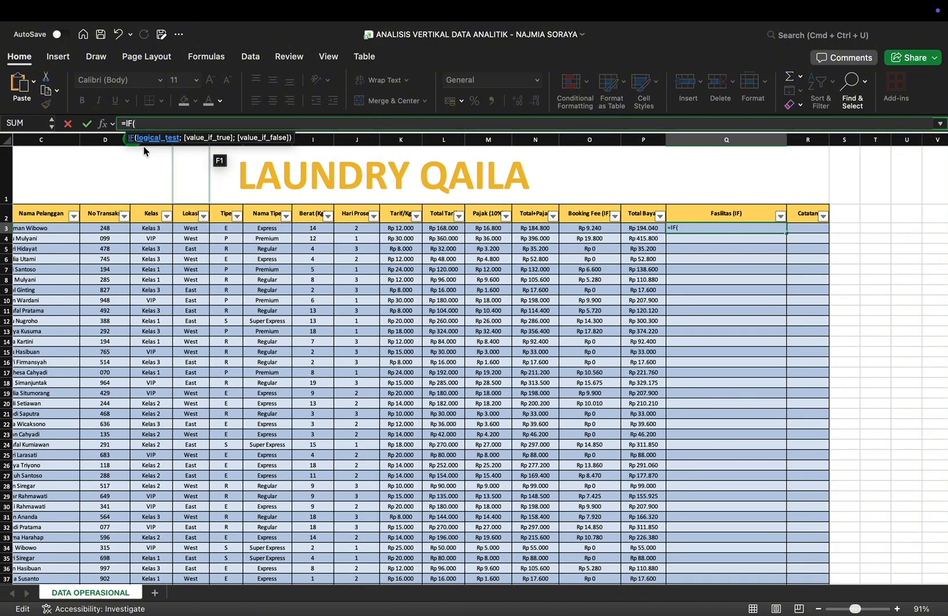
type("E3")
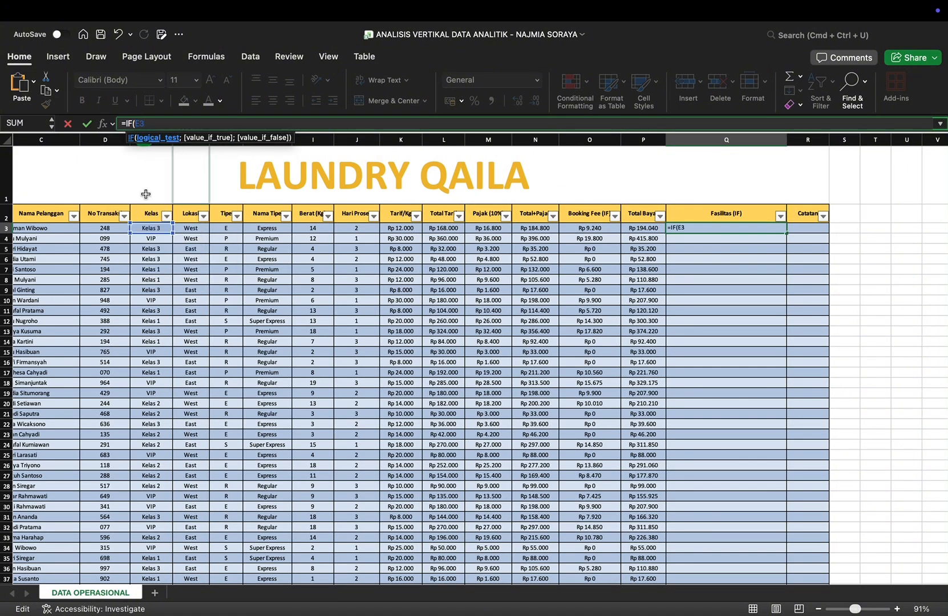
type("<>\"VIP\";")
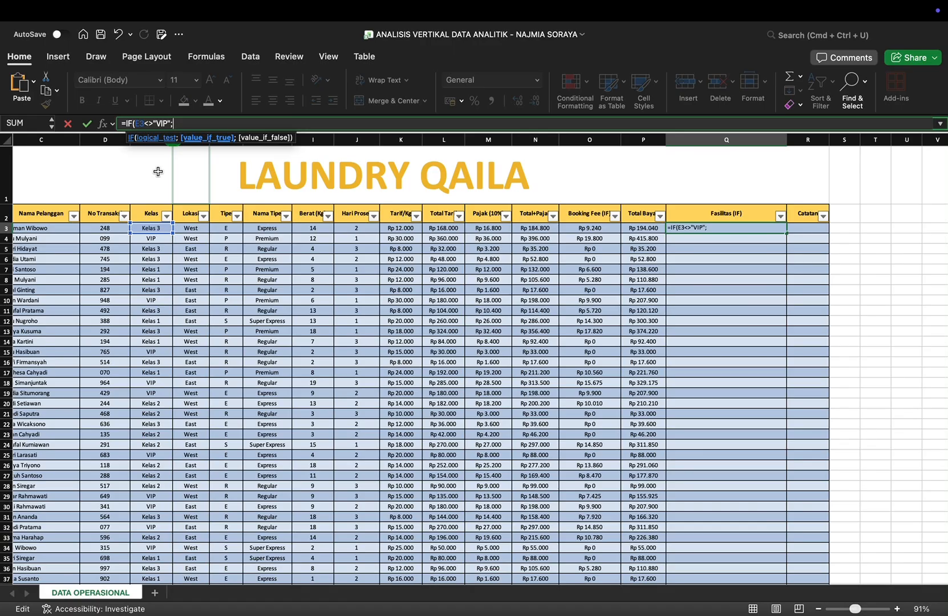
type("\"-\";")
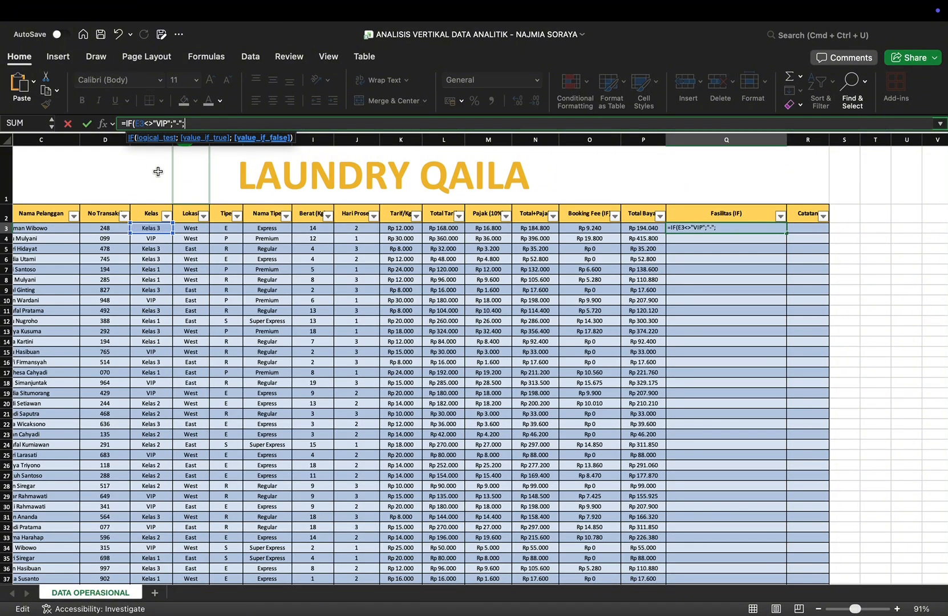
type("IF")
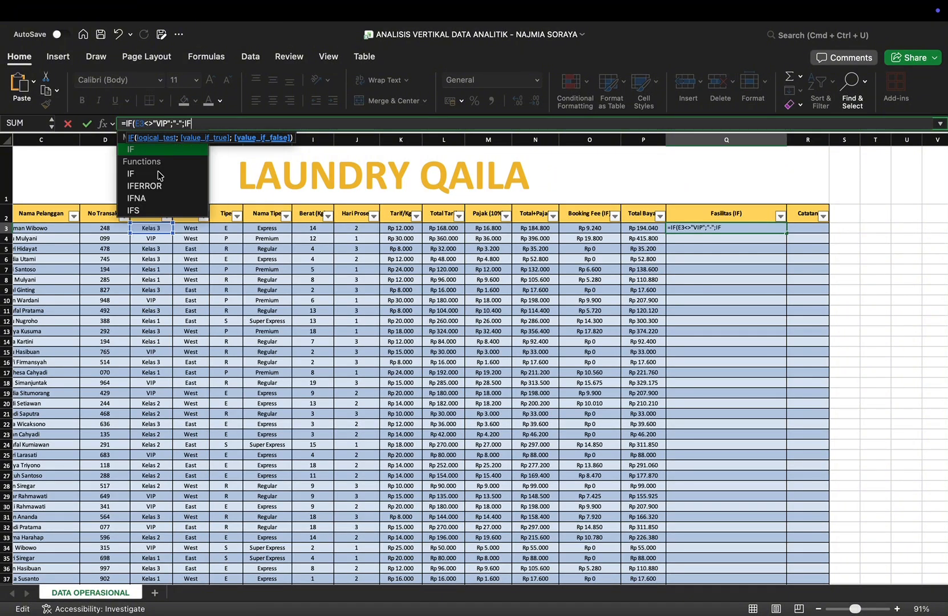
Step: Nest a second IF as the value-if-false argument, testing whether the type code meets G3="R"
double_click(150, 148)
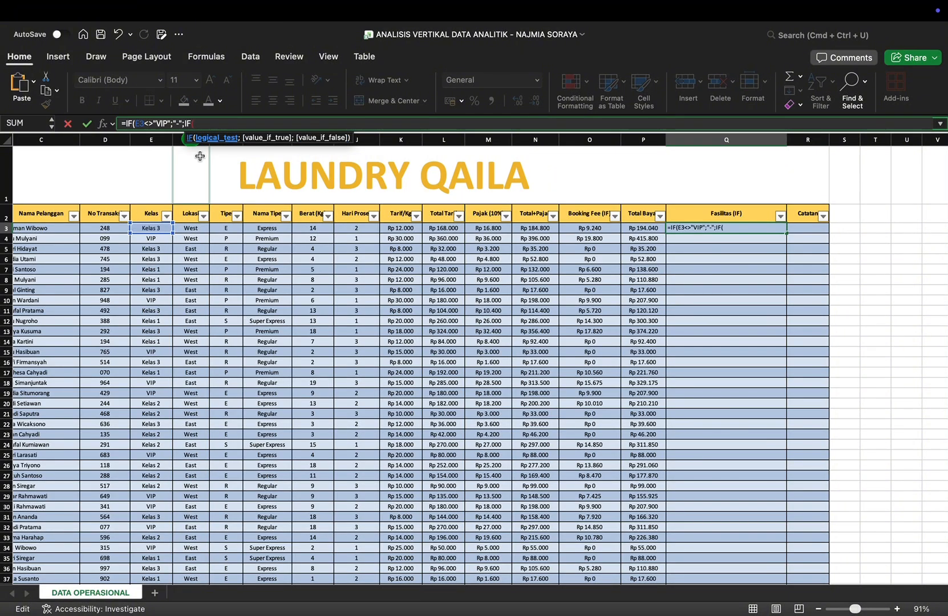
type("G3")
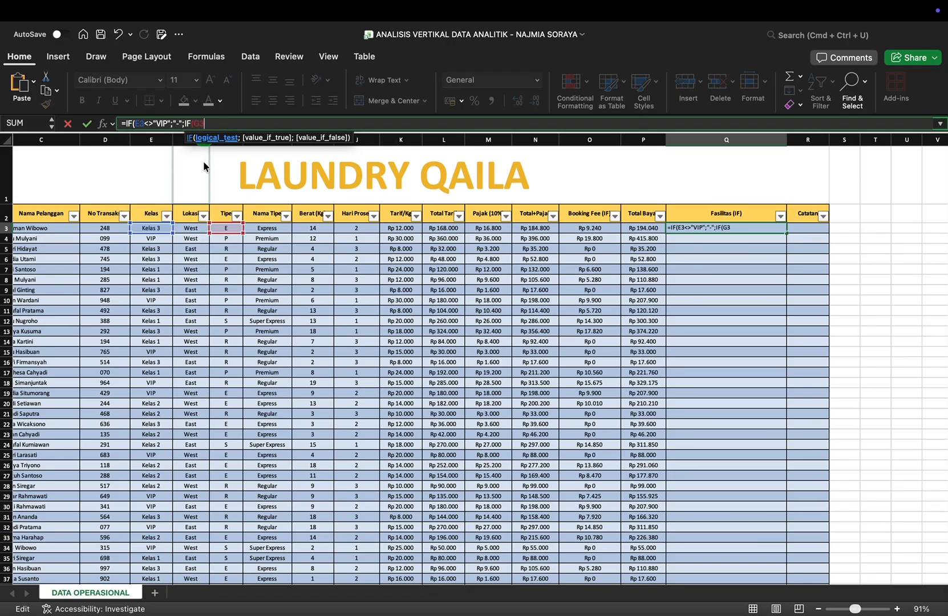
type("=\"R\";")
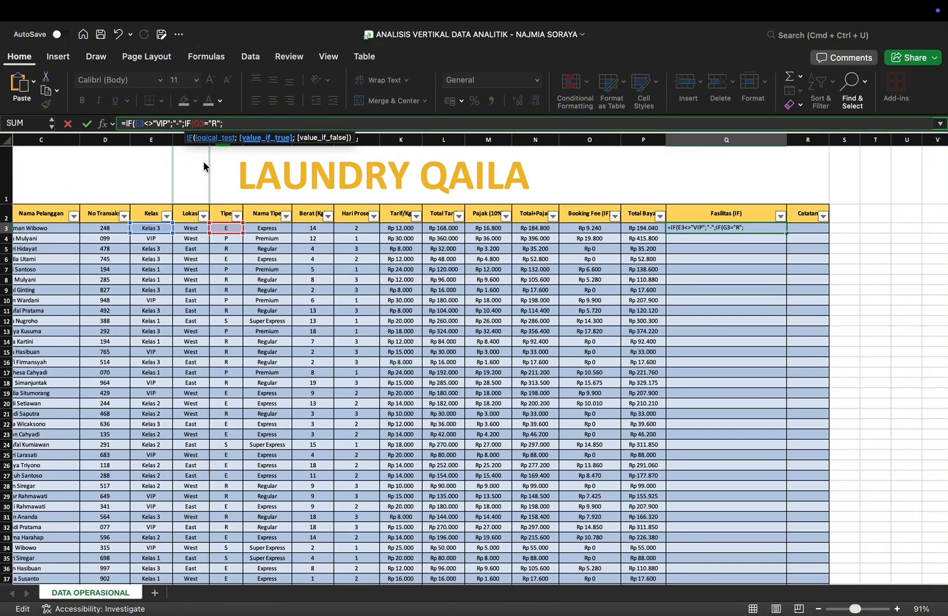
type("\"Gratis plastik laundry esk")
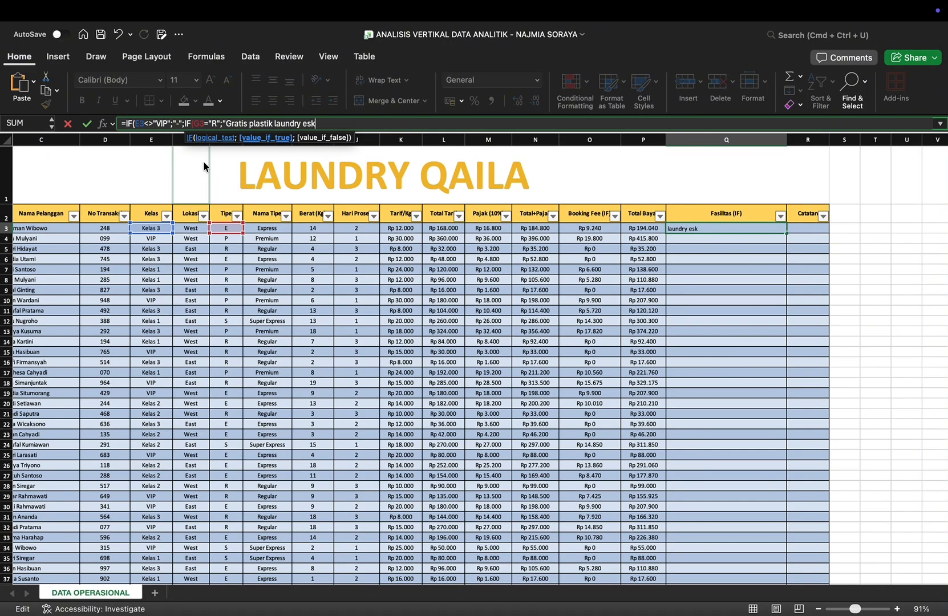
Step: Return "Gratis plastik laundry eksklusif" when the G3="R" test is true
type("ksklu")
type("sif")
type("\"")
type(";if")
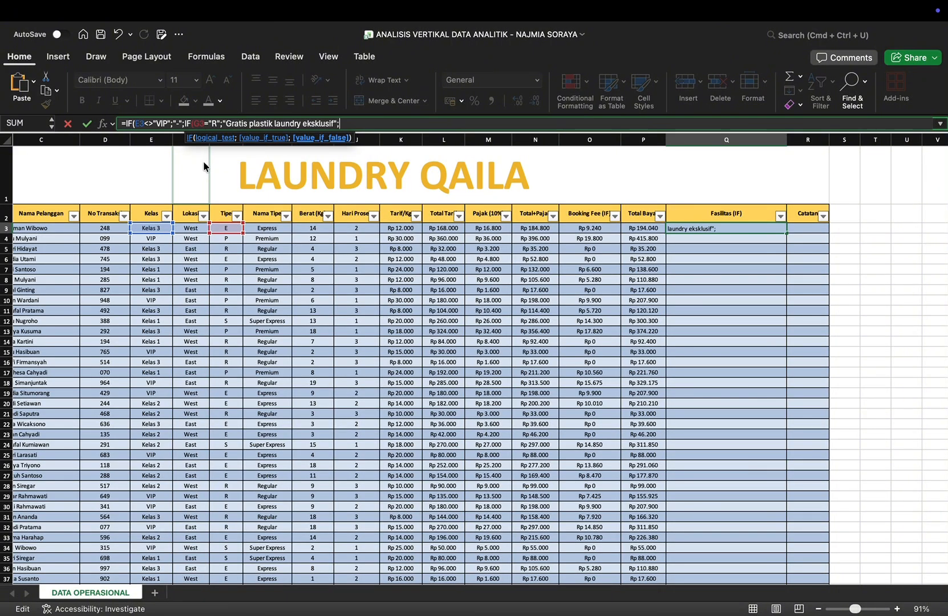
Step: Nest a third IF in the Fasilitas formula with the test G3="E"
double_click(176, 150)
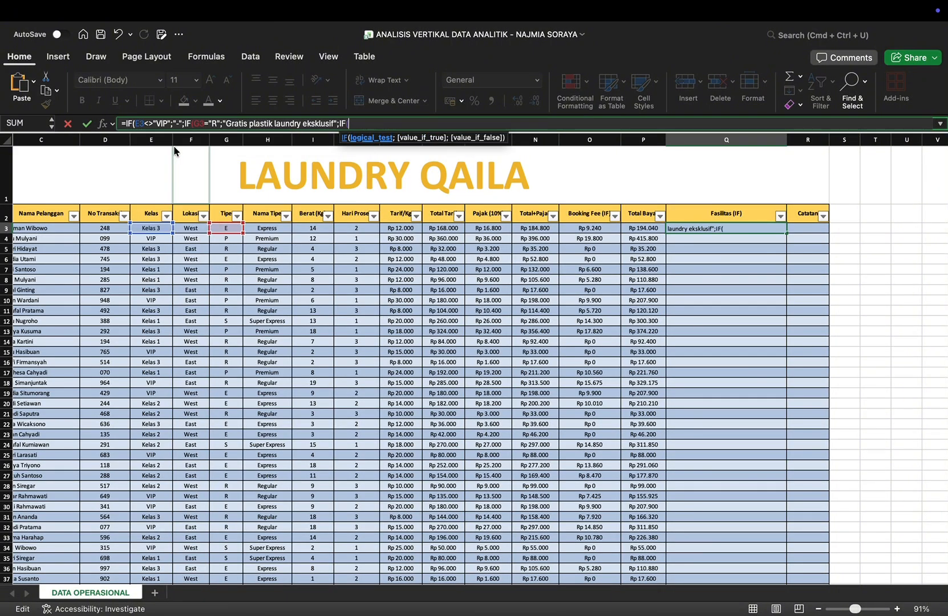
type("g")
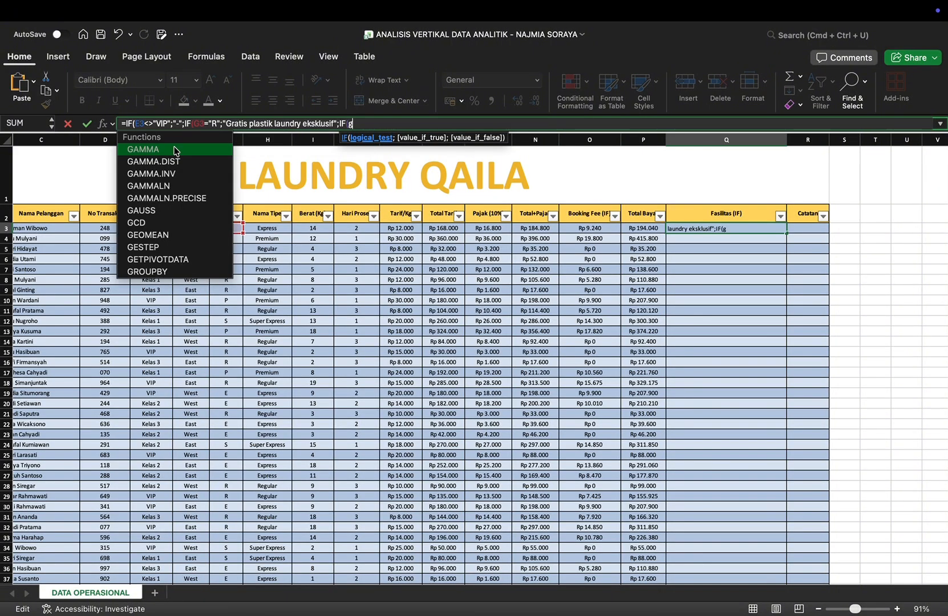
type("3")
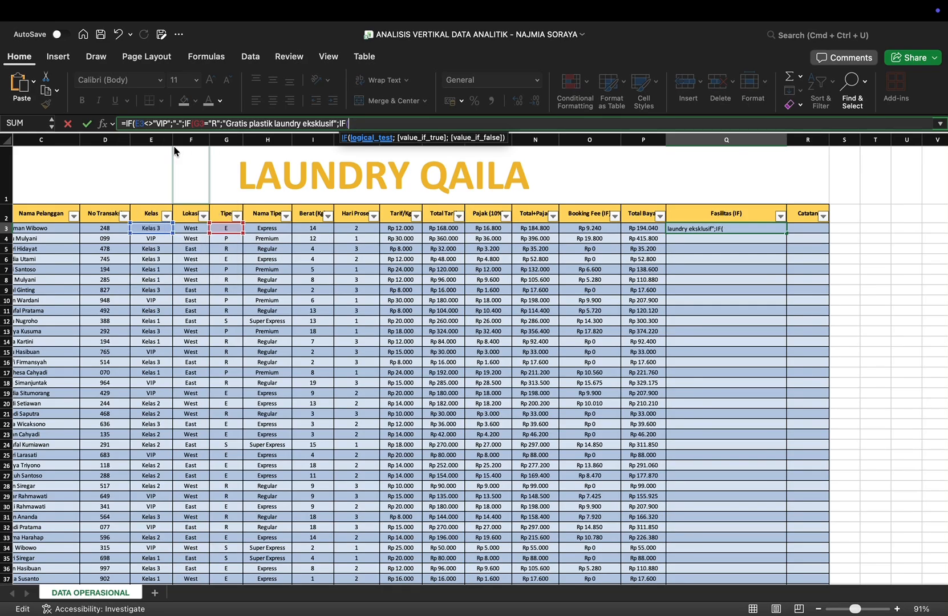
key("BackSpace")
key("BackSpace")
type("G3=\"E\";")
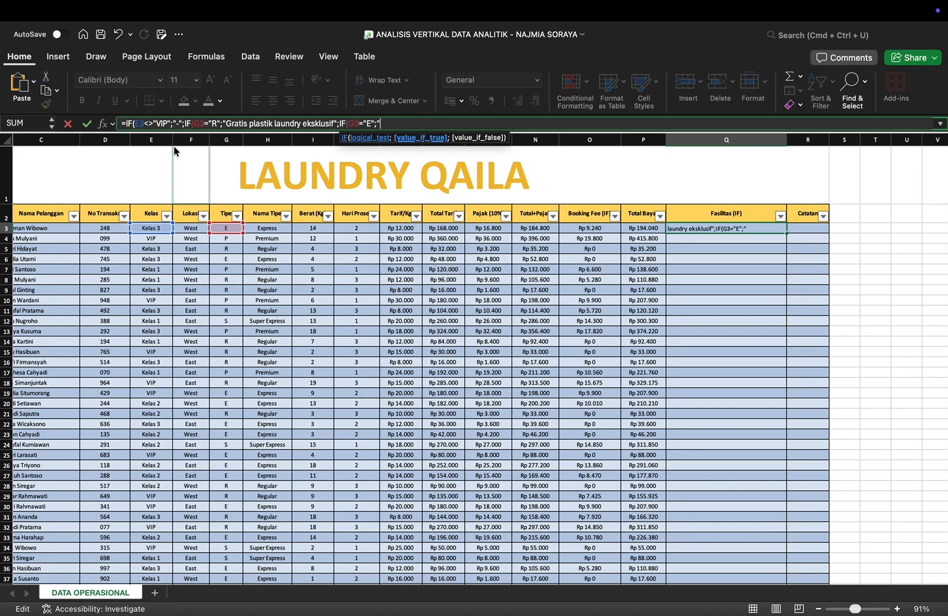
type("\"Gratis pewangi tambaha")
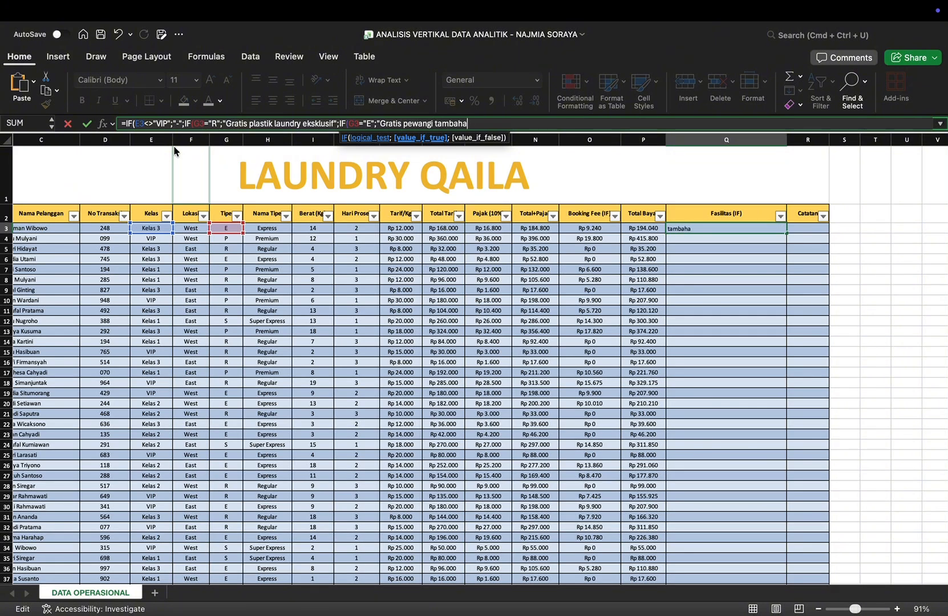
type("n\";IF(")
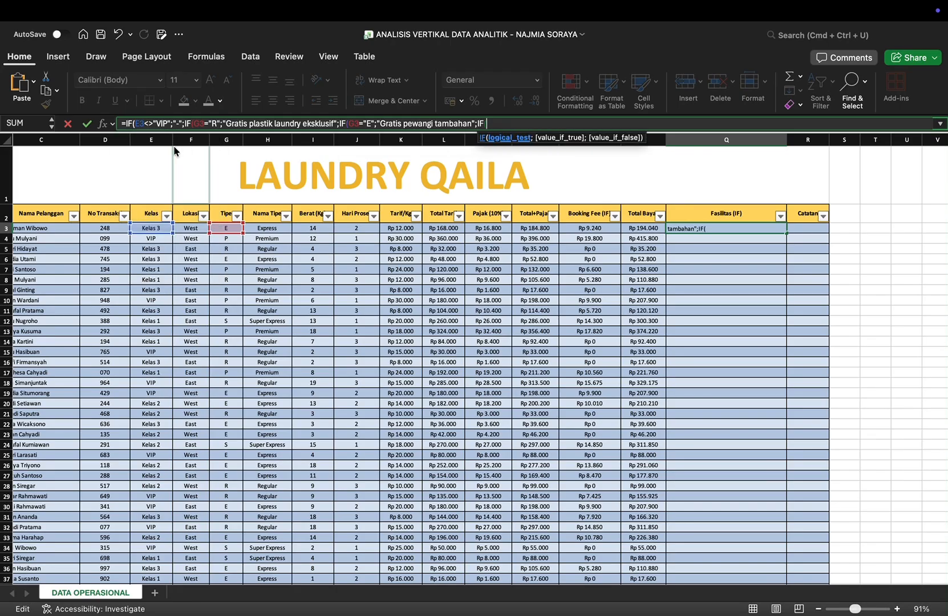
type("g")
Step: Fill the fourth nested IF with the test G3="S" and the value-if-true "Gratis setrika uap"
key("BackSpace")
type("g")
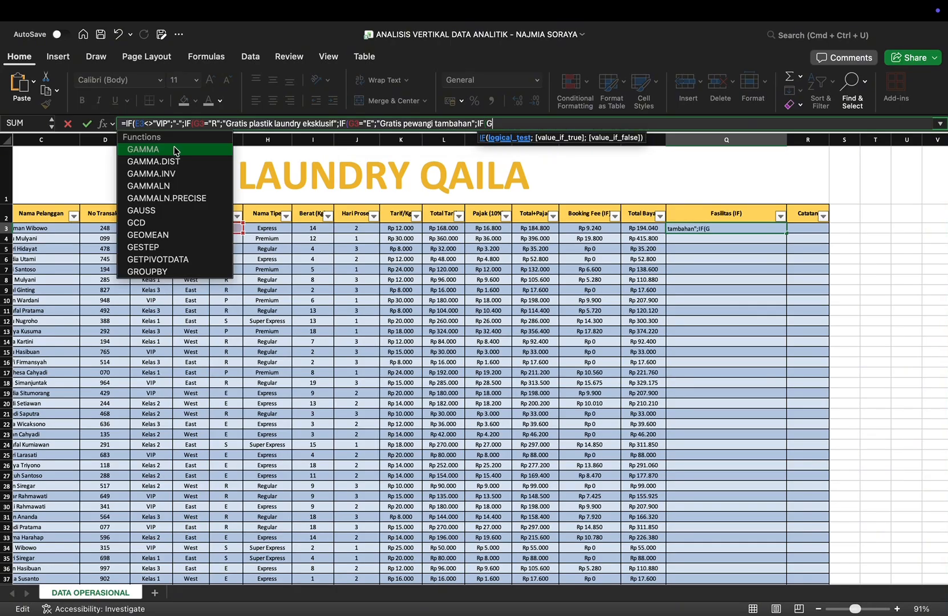
type("3")
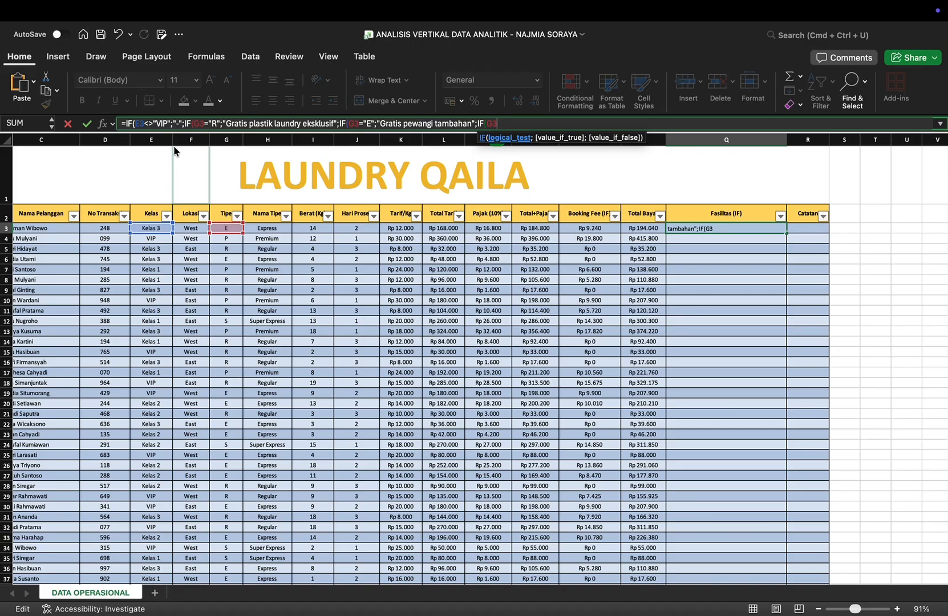
type("=\"S\";")
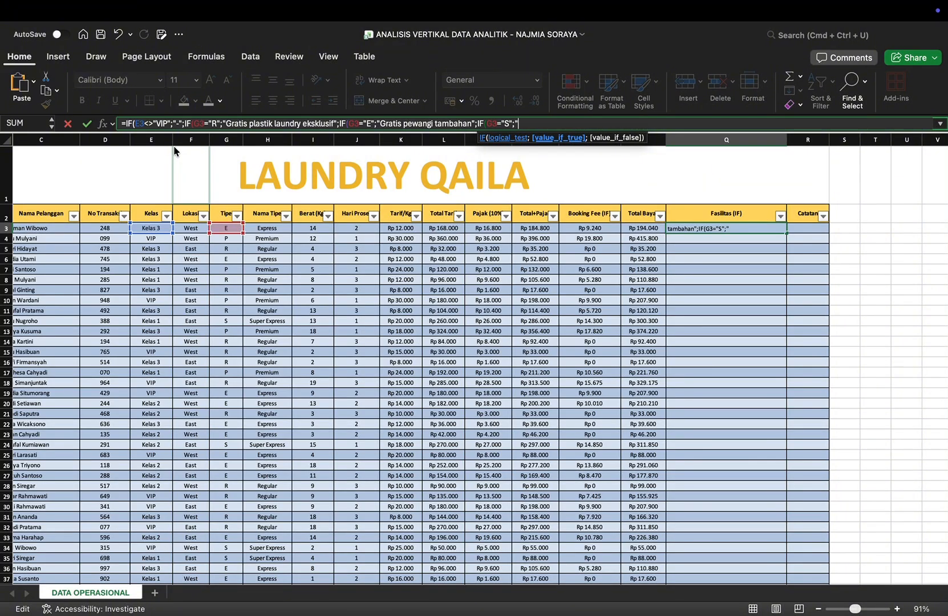
type("\"Gratis setrika uap\"")
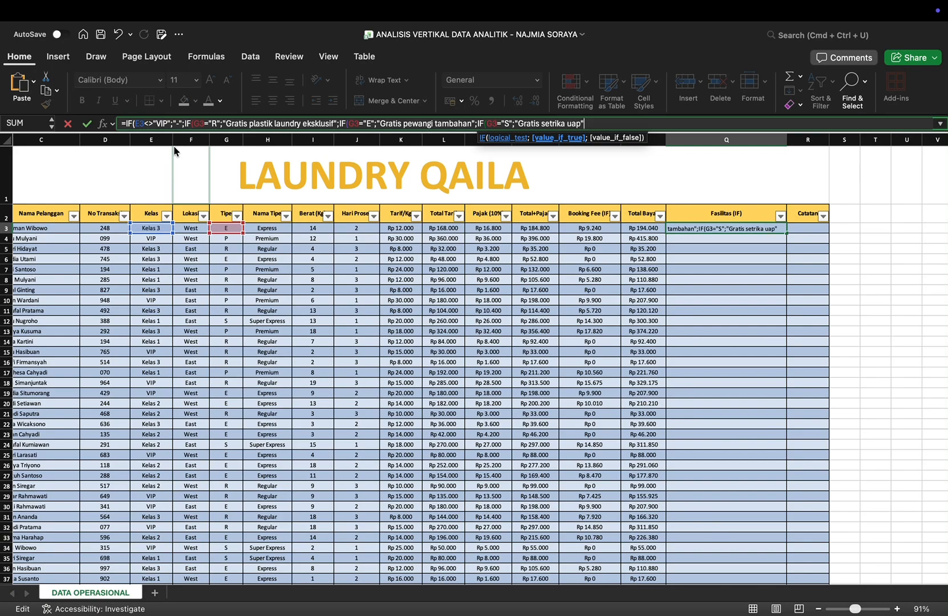
type(";")
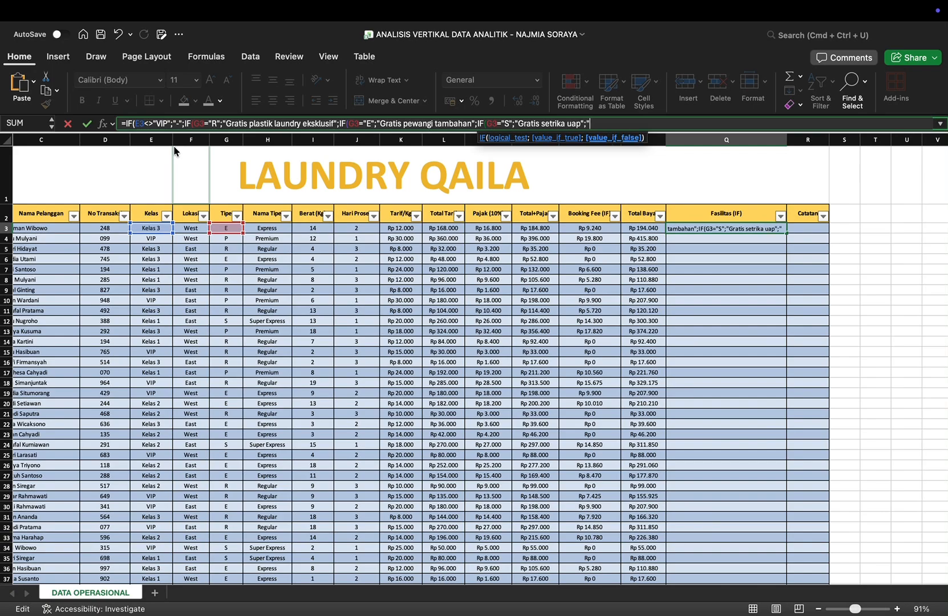
type("\"Gratis a")
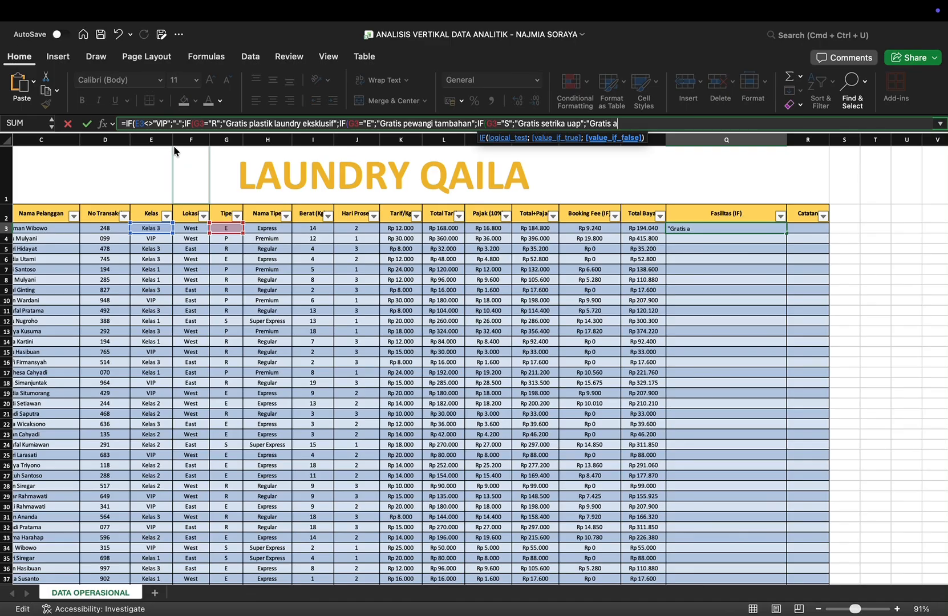
type("ntar-jemput laundry\"")
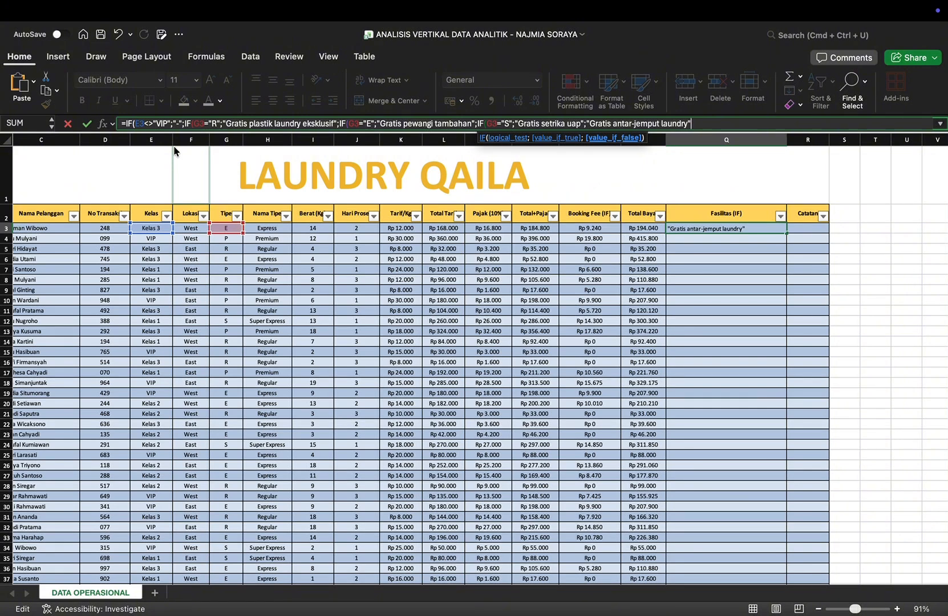
type(")))")
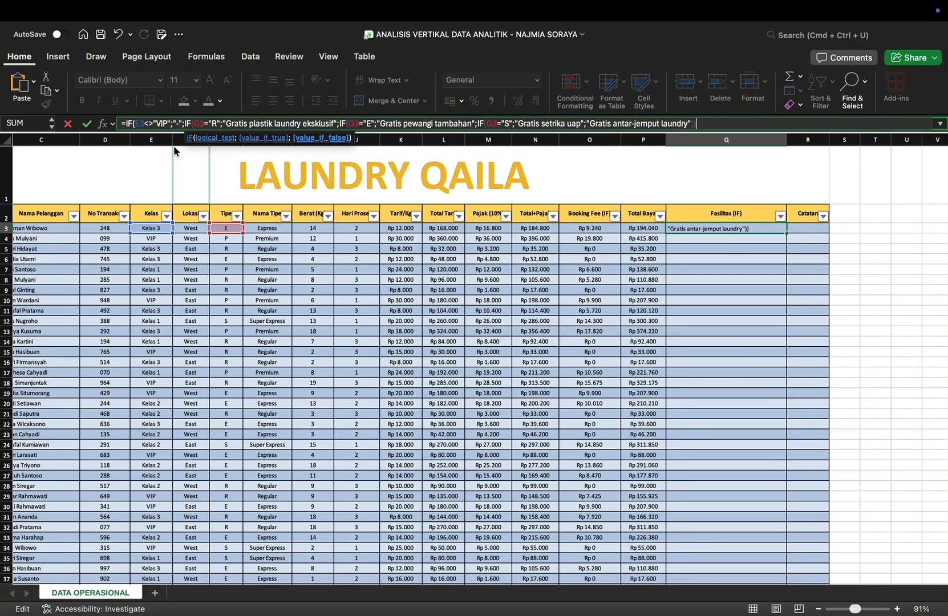
type(")")
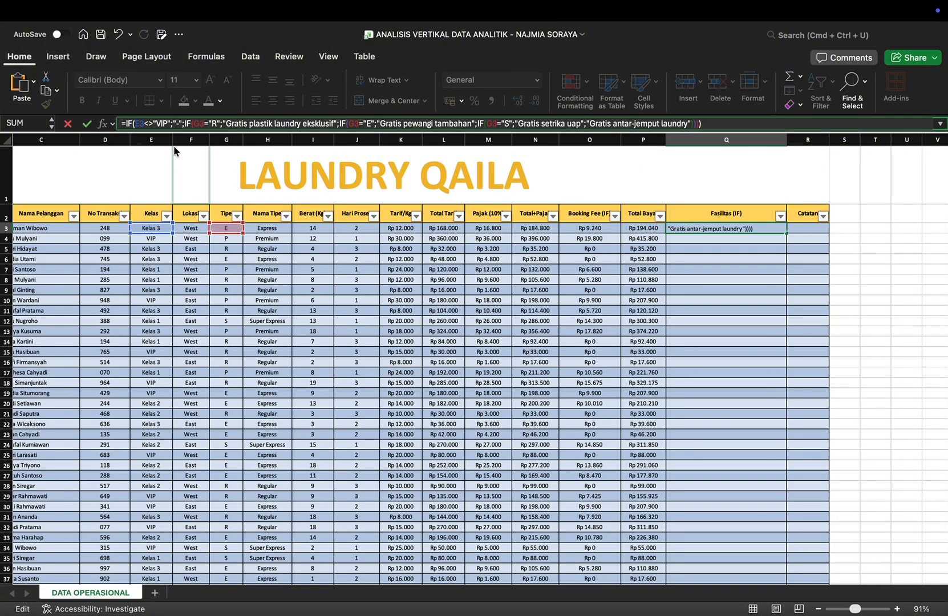
Step: Add "Gratis antar-jemput laundry" as the final value-if-false, close all four IF functions and enter the Fasilitas formula
key("Return")
Step: Start an IF formula in the first Catatan cell, R3, with the test I3>15
scroll(522, 367, "down", 20)
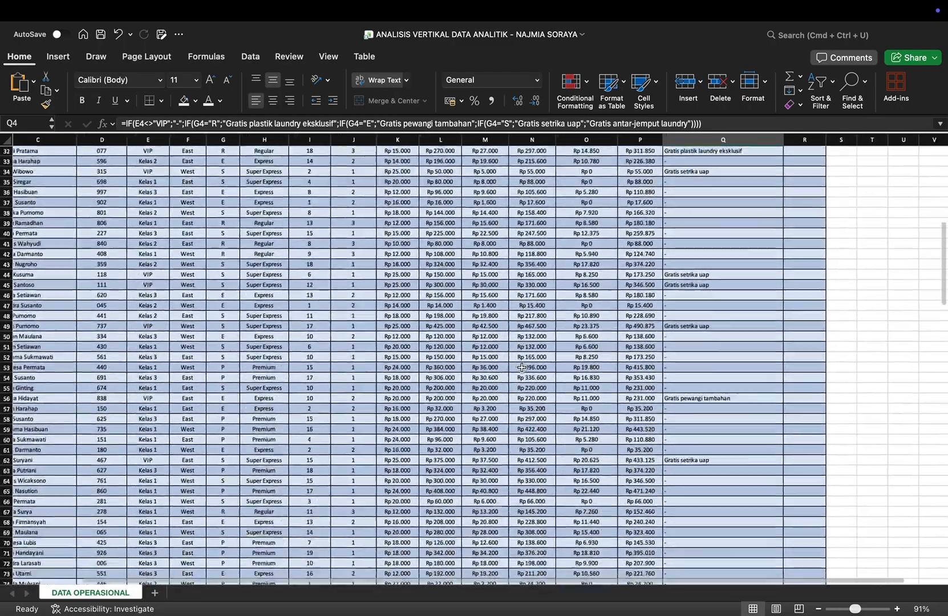
scroll(522, 367, "up", 20)
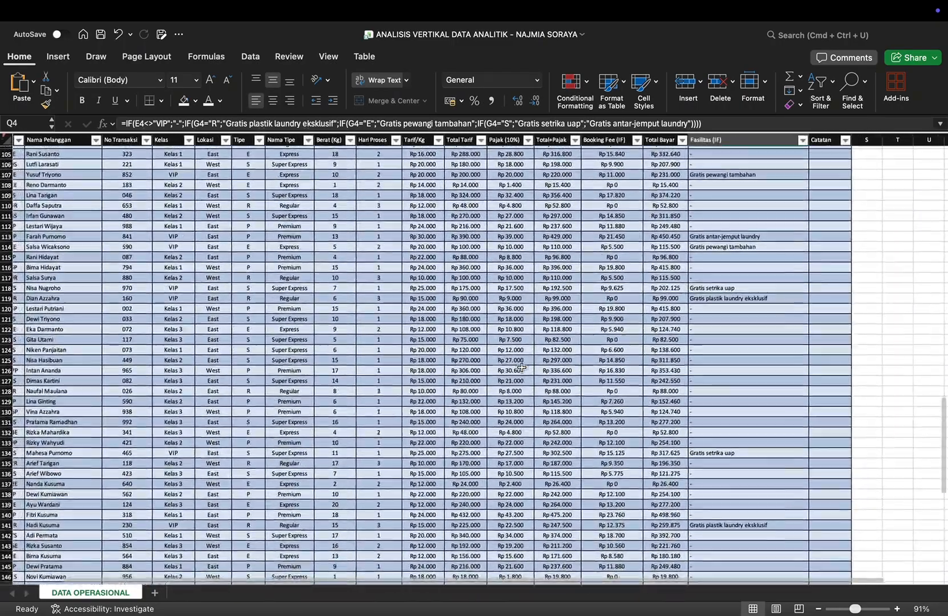
scroll(522, 368, "right", 2)
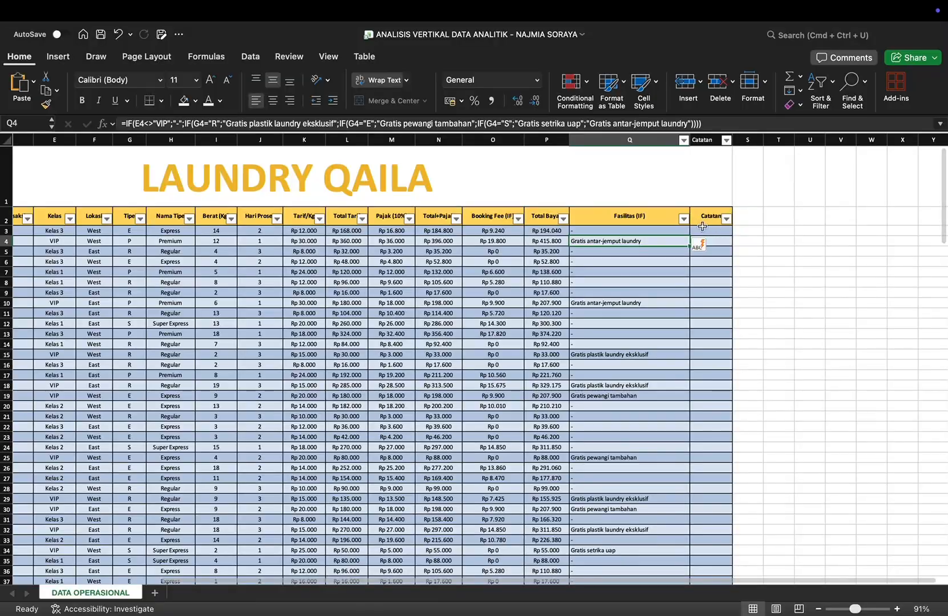
left_click(709, 233)
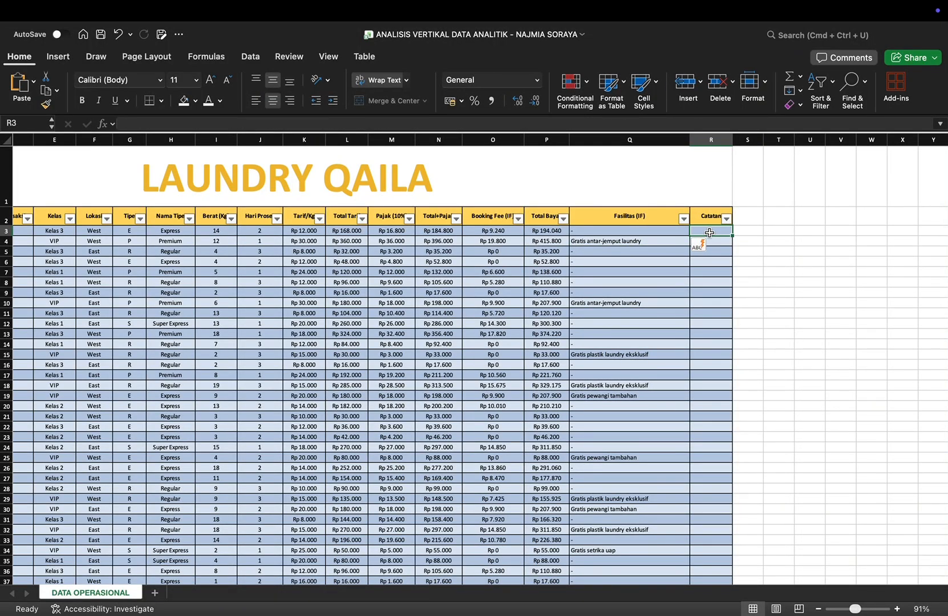
type("=if")
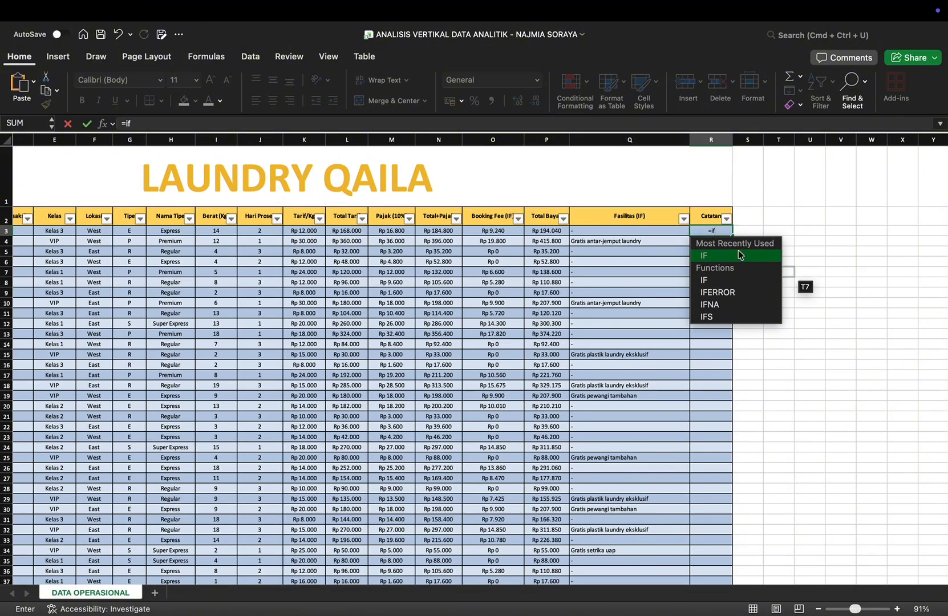
key("Tab")
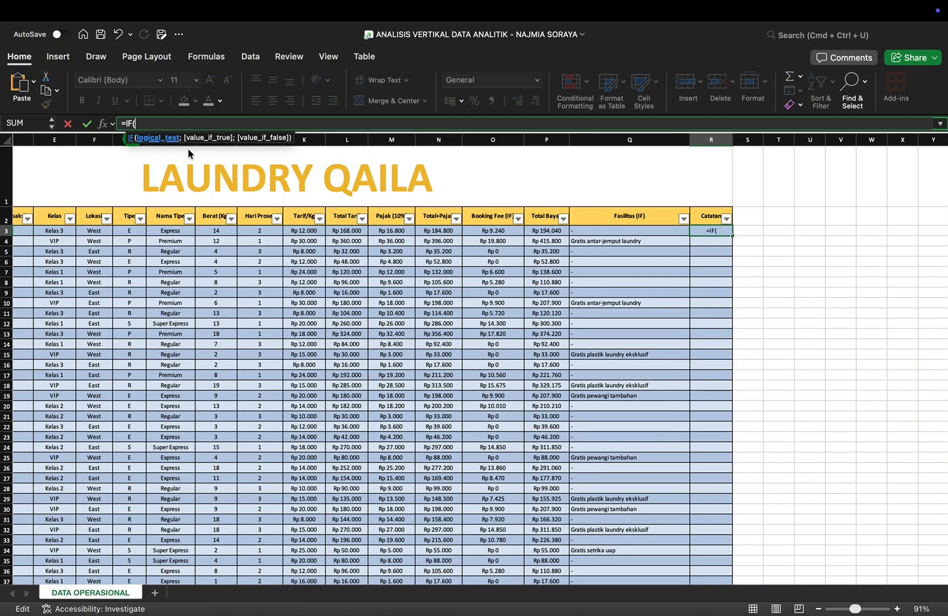
type("I3>15;")
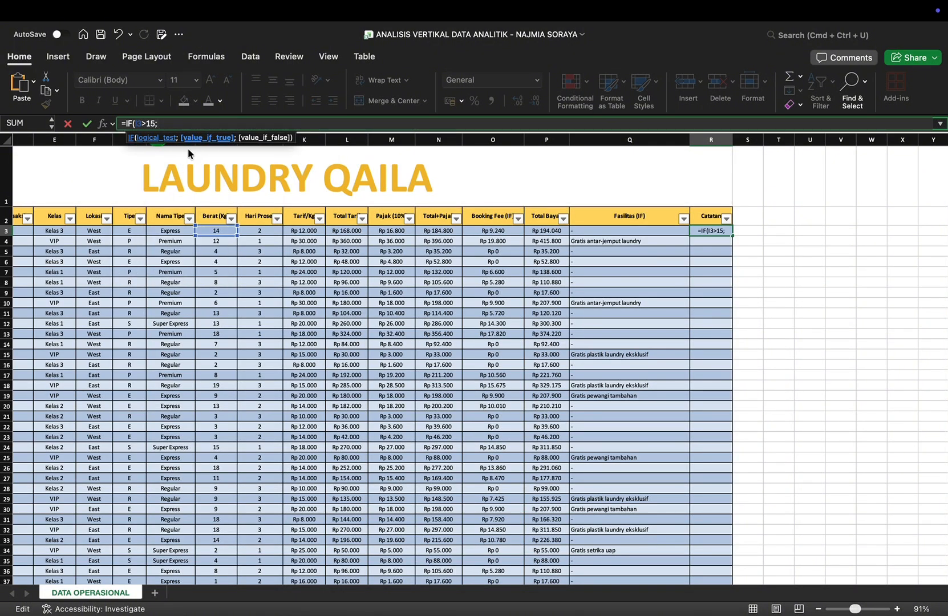
type("\"Berat")
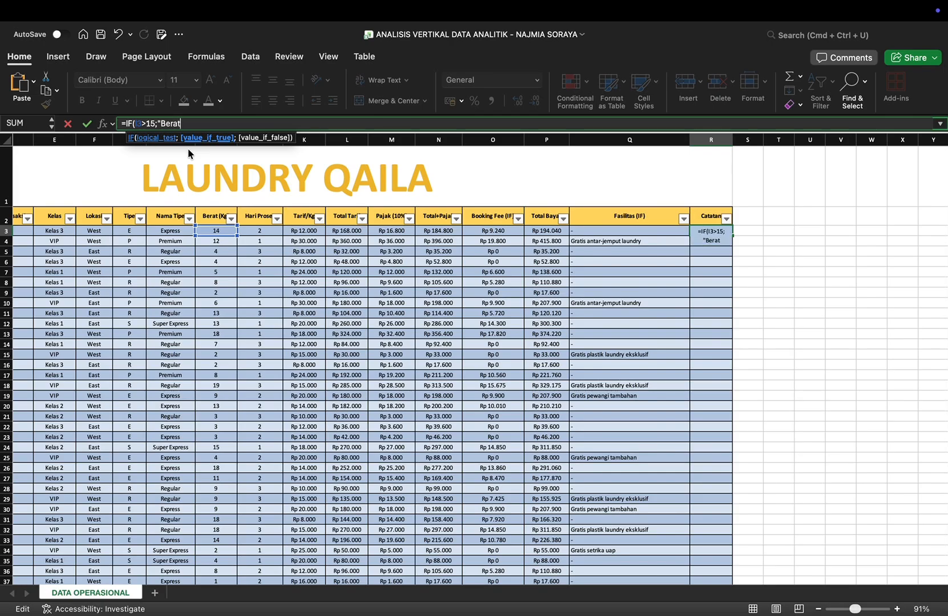
type(" besar\";\"\"")
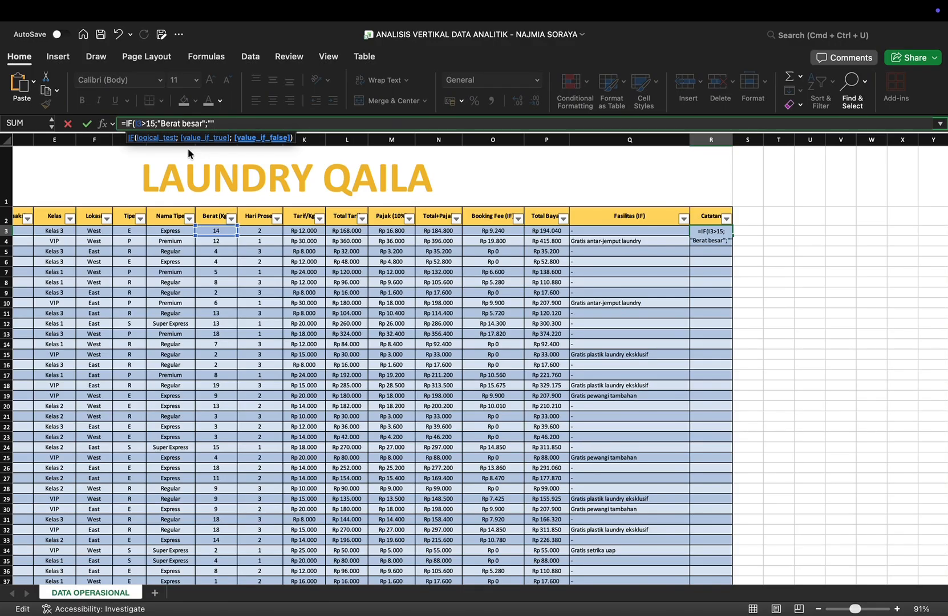
type(")")
Step: Return "Berat besar" when the test is true and an empty text "" otherwise, close the IF and enter the Catatan formula
key("Return")
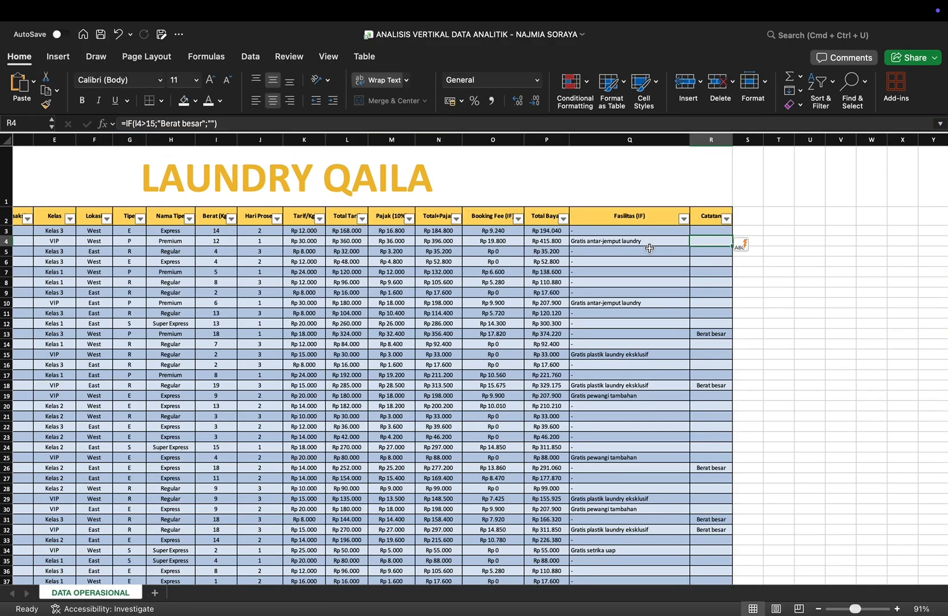
Step: Review the filled Fasilitas and Catatan columns across the whole table, comparing the notes with each row's weight
scroll(649, 248, "down", 5)
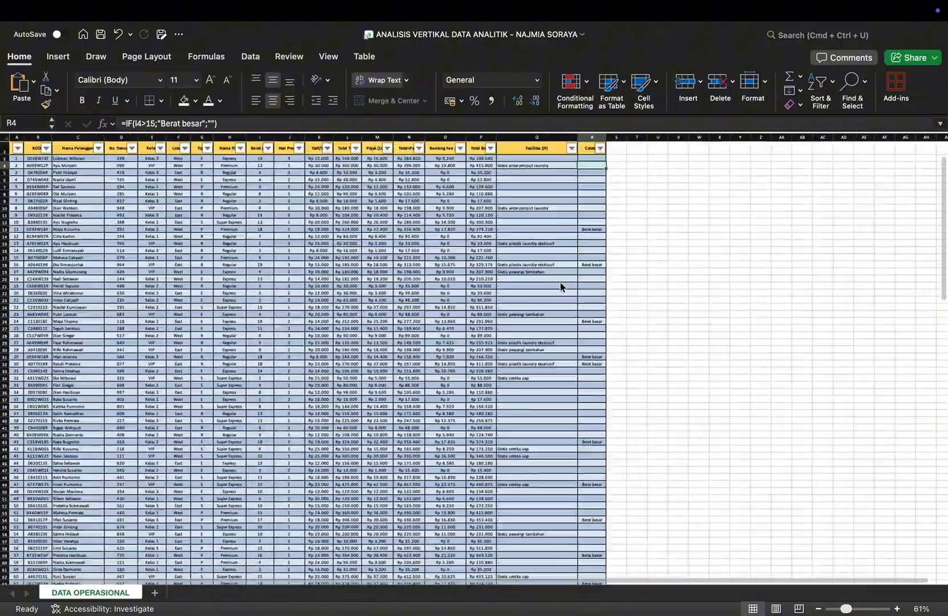
scroll(560, 287, "up", 3)
scroll(560, 287, "down", 10)
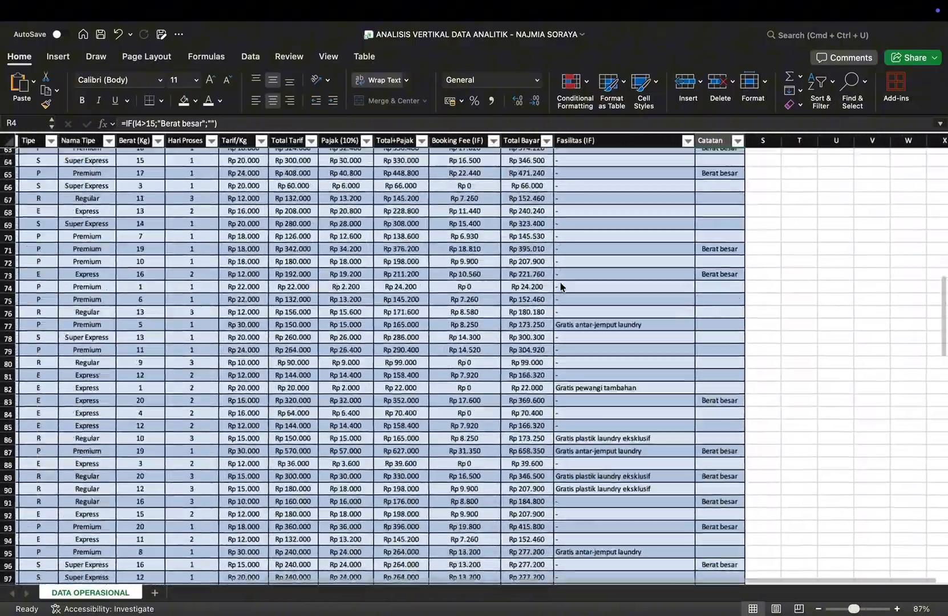
scroll(561, 287, "down", 10)
scroll(560, 287, "left", 3)
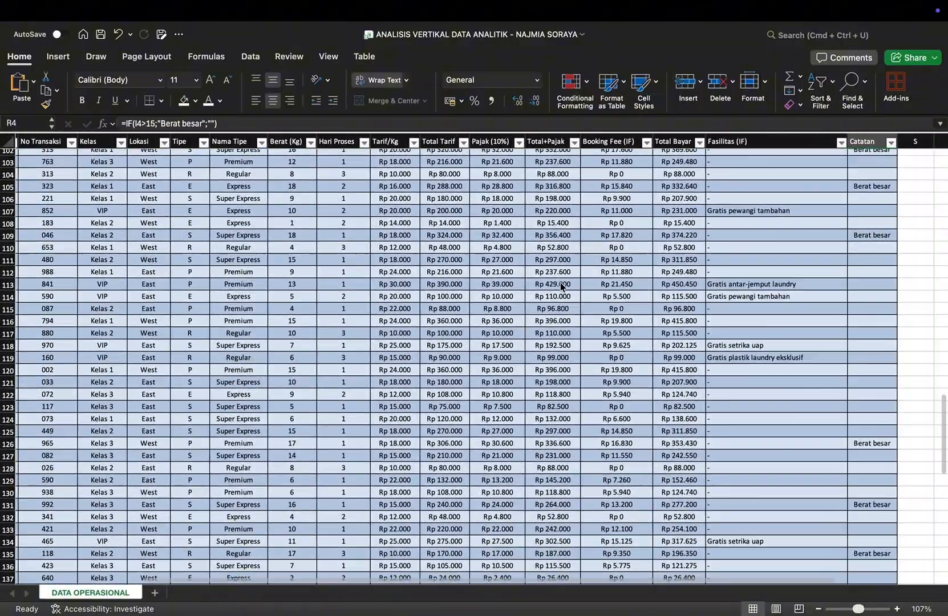
scroll(561, 285, "down", 3)
scroll(560, 285, "up", 15)
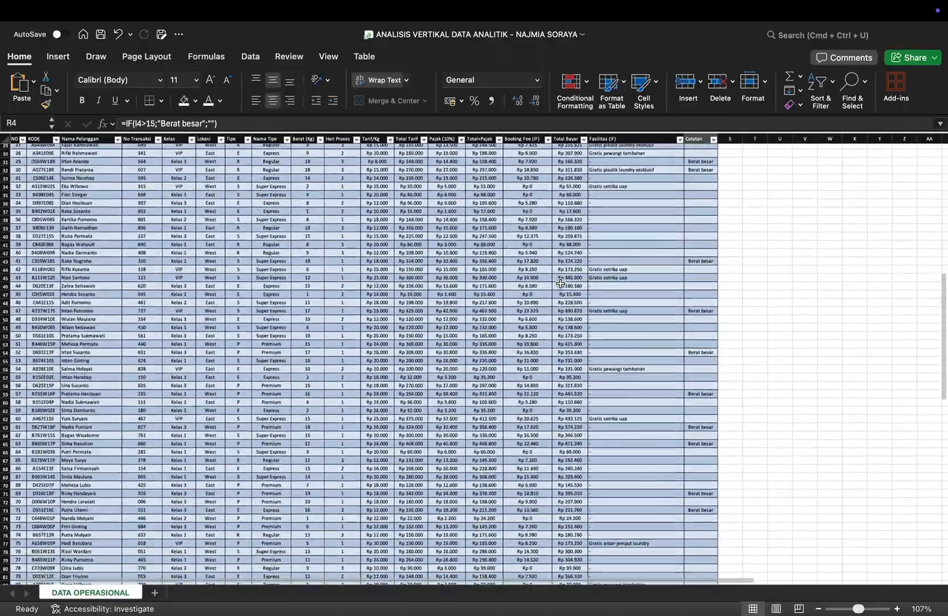
scroll(561, 284, "up", 8)
scroll(560, 283, "down", 3)
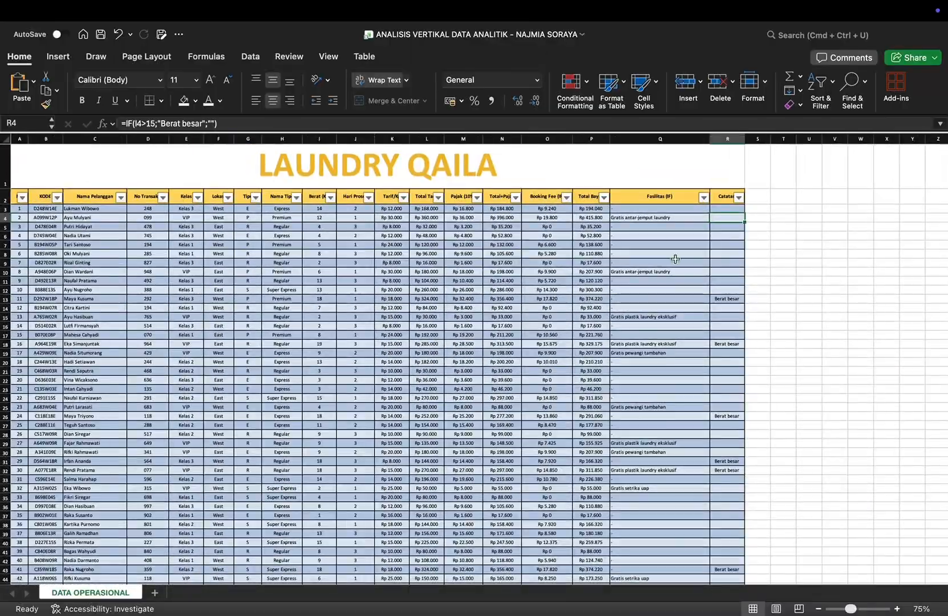
Step: Begin a note in the empty merged row A155 below the table with "Catatan: "
scroll(483, 428, "down", 15)
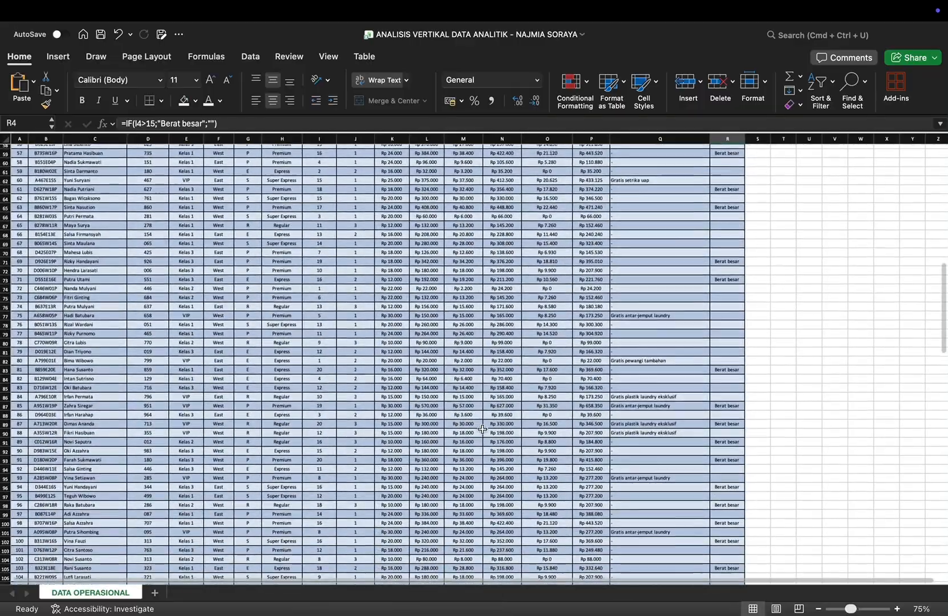
scroll(482, 429, "down", 20)
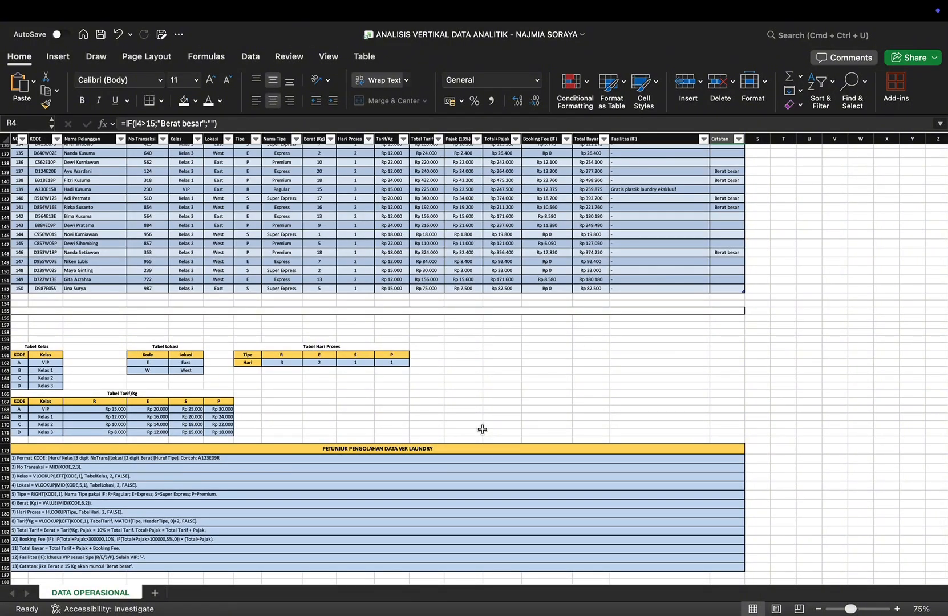
left_click(25, 313)
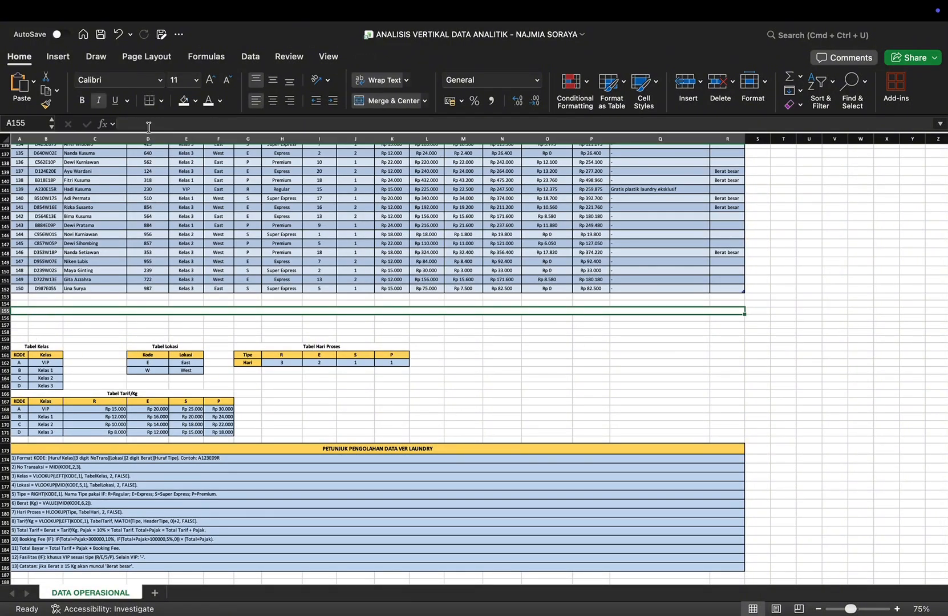
type("Cat")
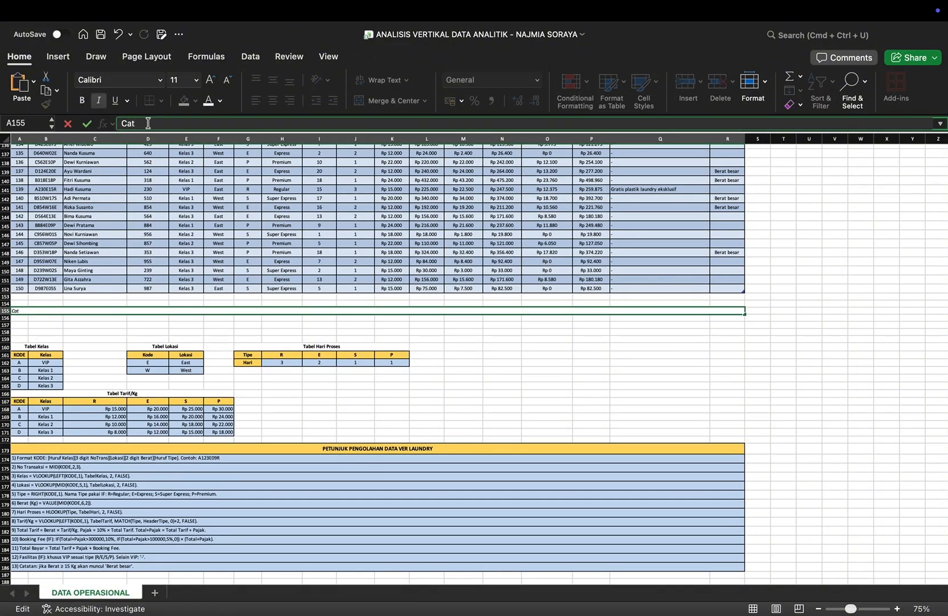
type("ata")
scroll(135, 256, "up", 5)
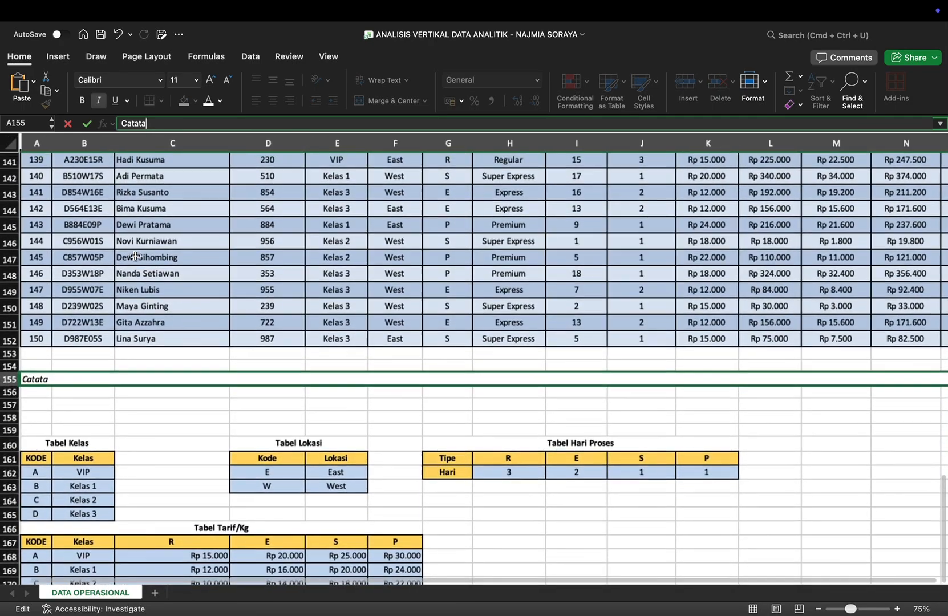
scroll(135, 256, "up", 2)
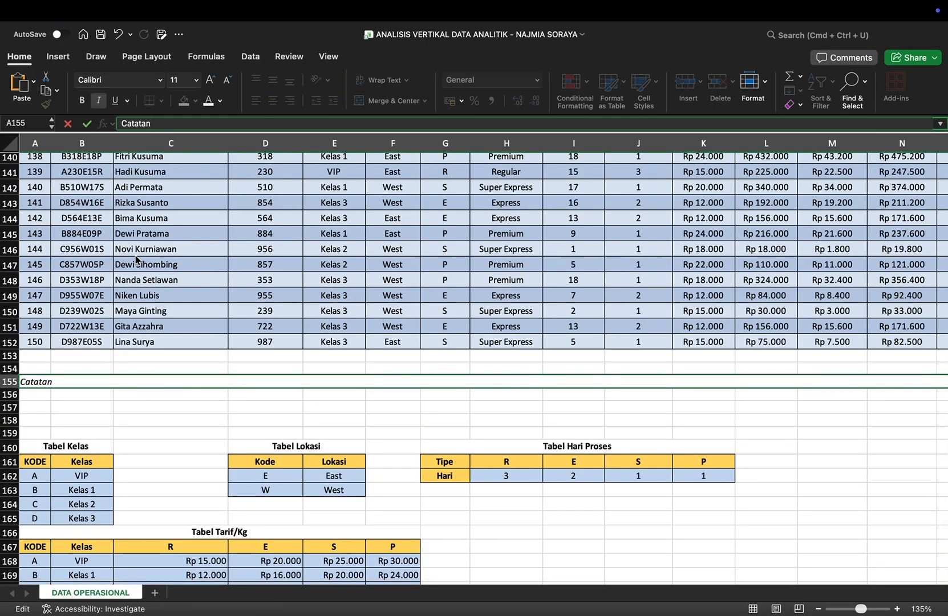
type("n: Semua Kolom ha")
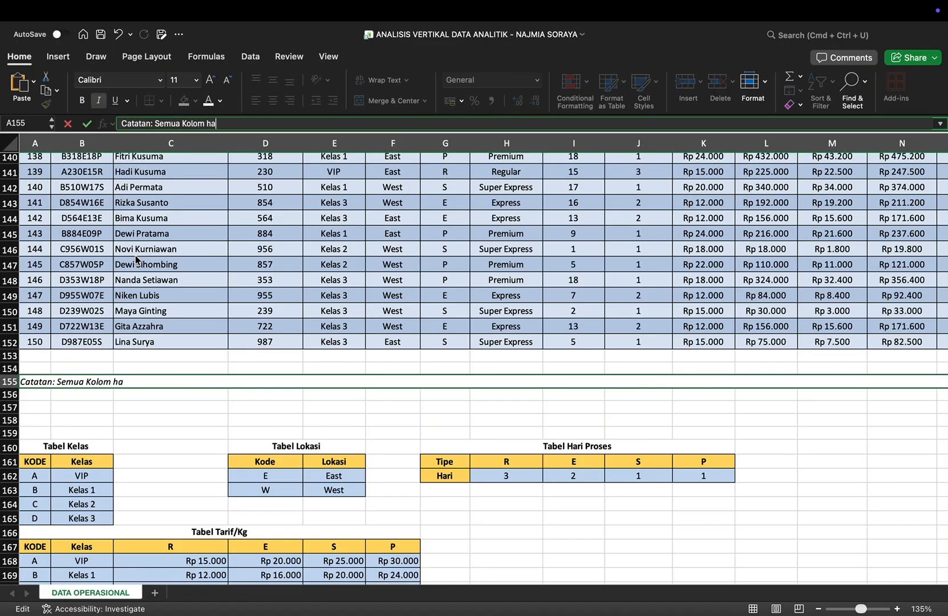
type("sil dihitung otomatis d")
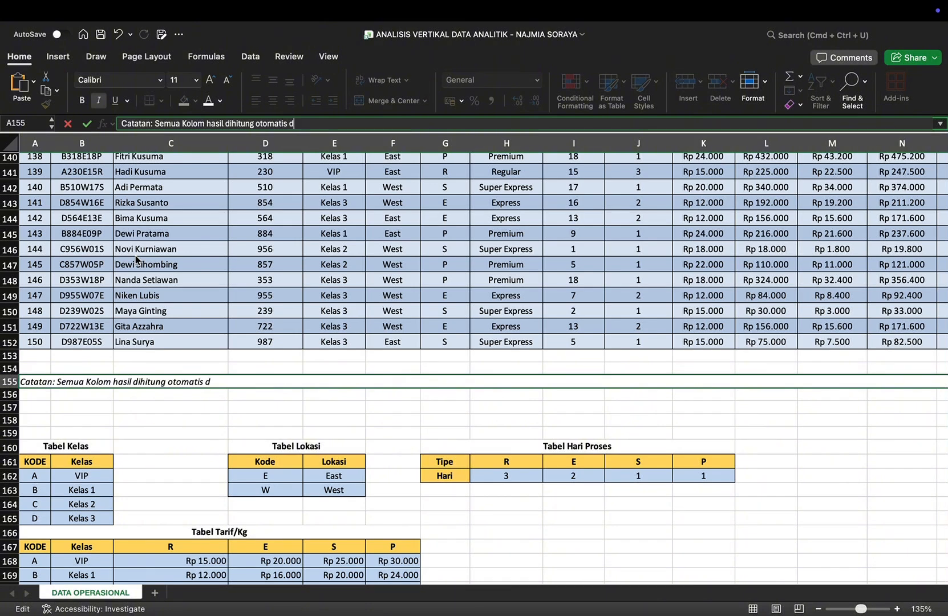
type("engan rumus")
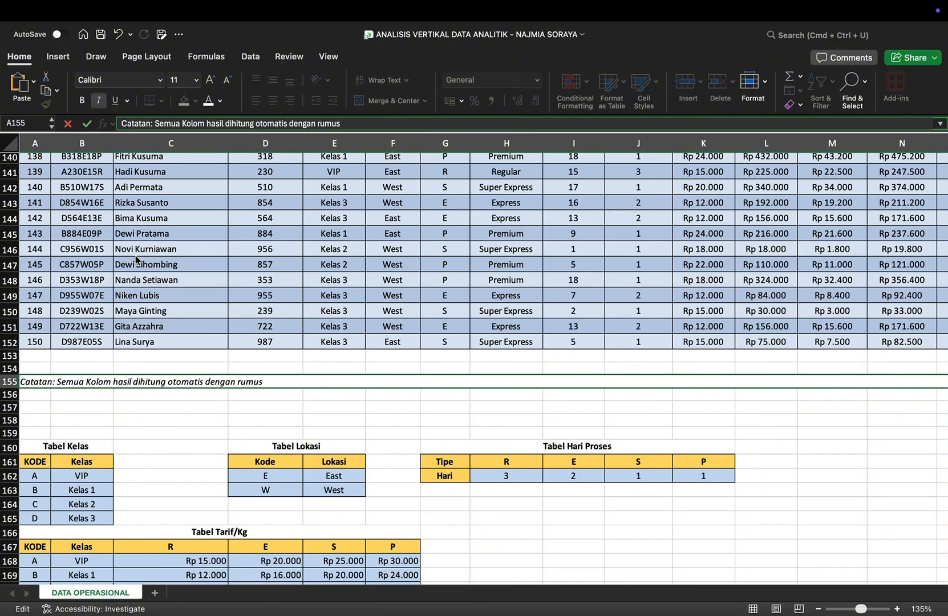
type(". Silahkan ubah KODE")
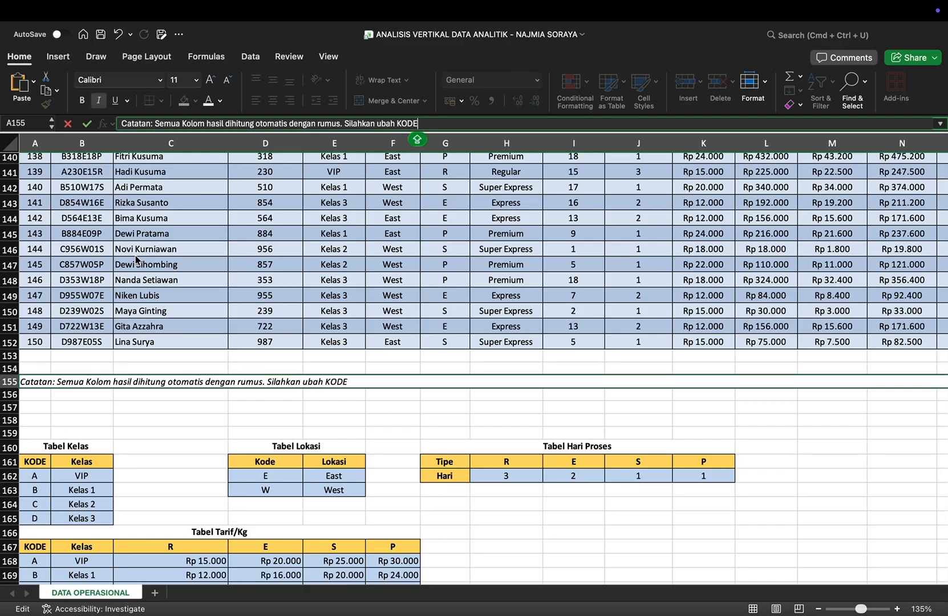
type(" untuk meli")
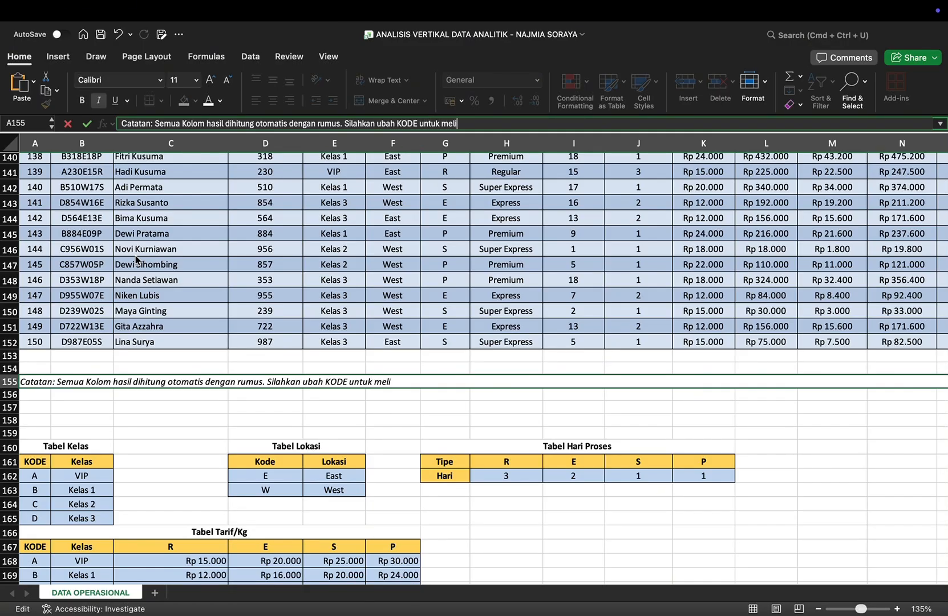
type("hat hasil berubat")
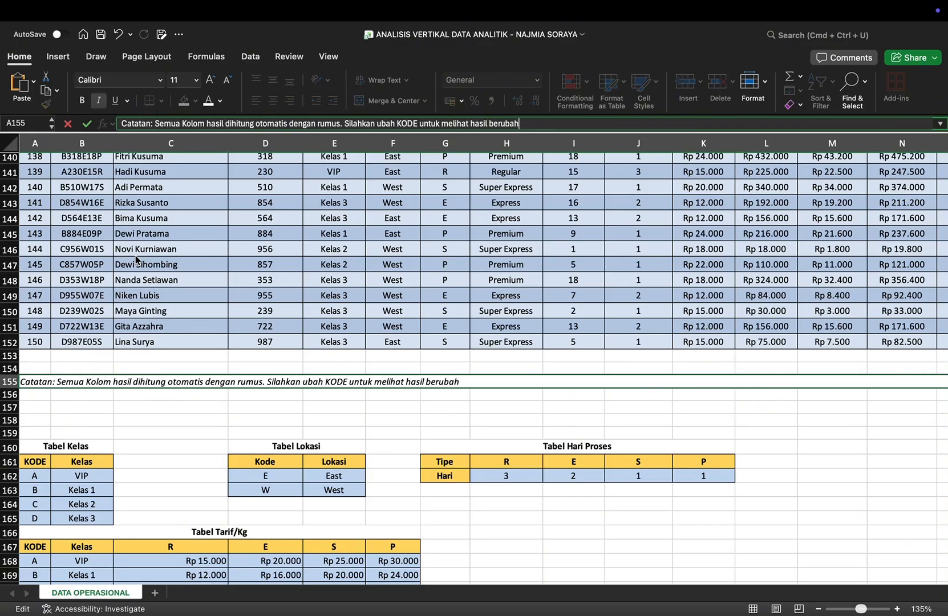
type(".")
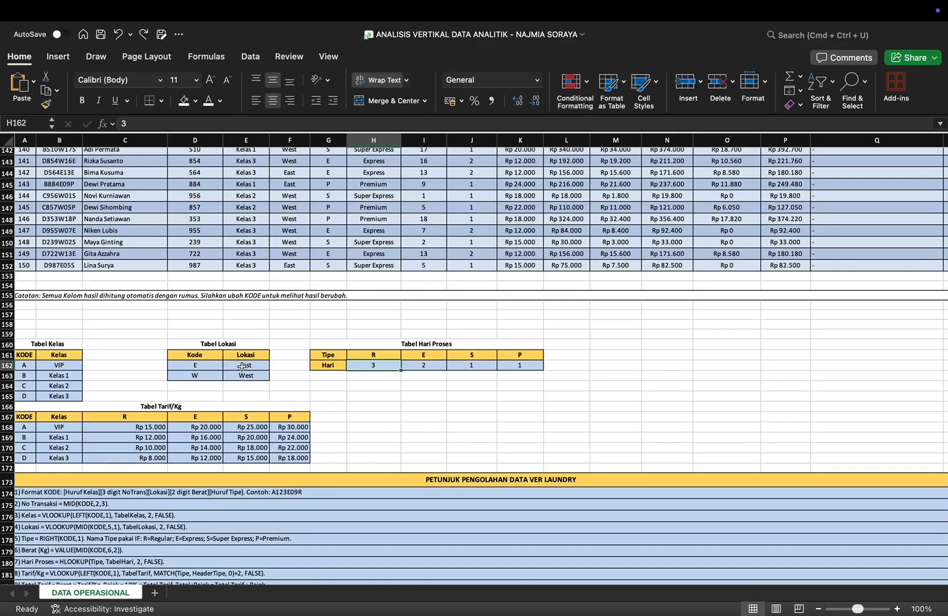
Step: Try replacing the code for East in Tabel Lokasi with "t" and check how the Lokasi column responds
left_click(207, 367)
type("t")
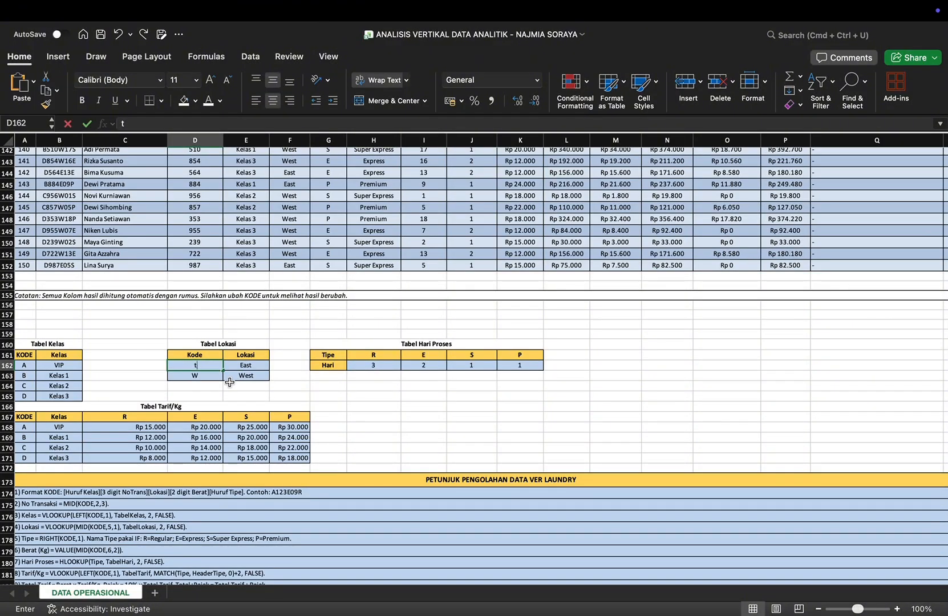
key("Return")
scroll(402, 306, "up", 6)
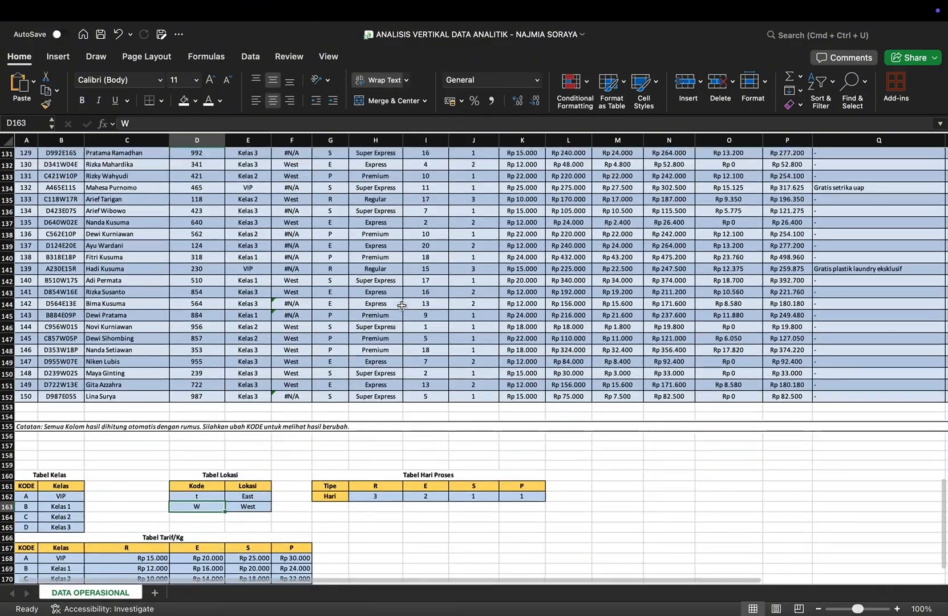
scroll(401, 306, "up", 10)
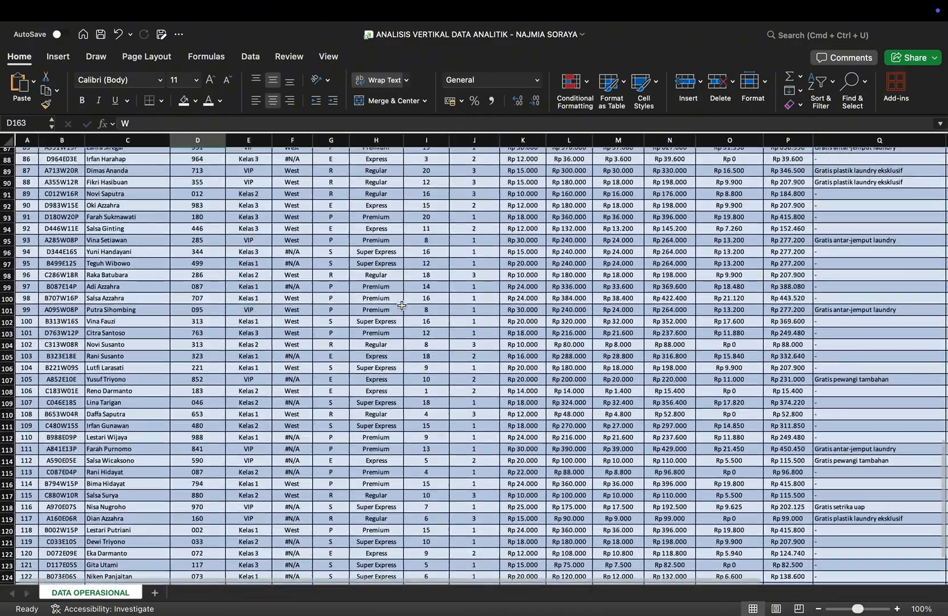
scroll(401, 306, "down", 10)
scroll(402, 306, "down", 2)
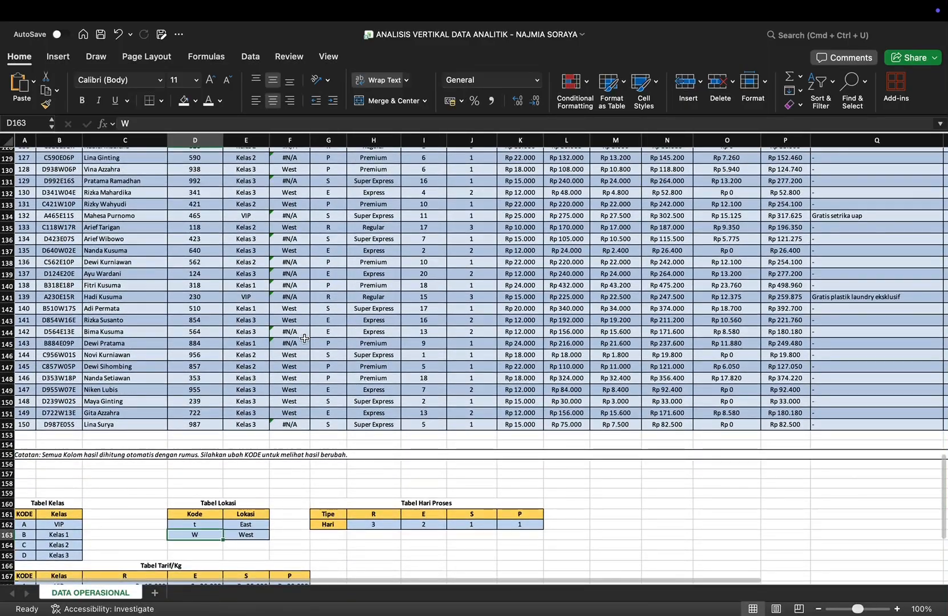
left_click(209, 526)
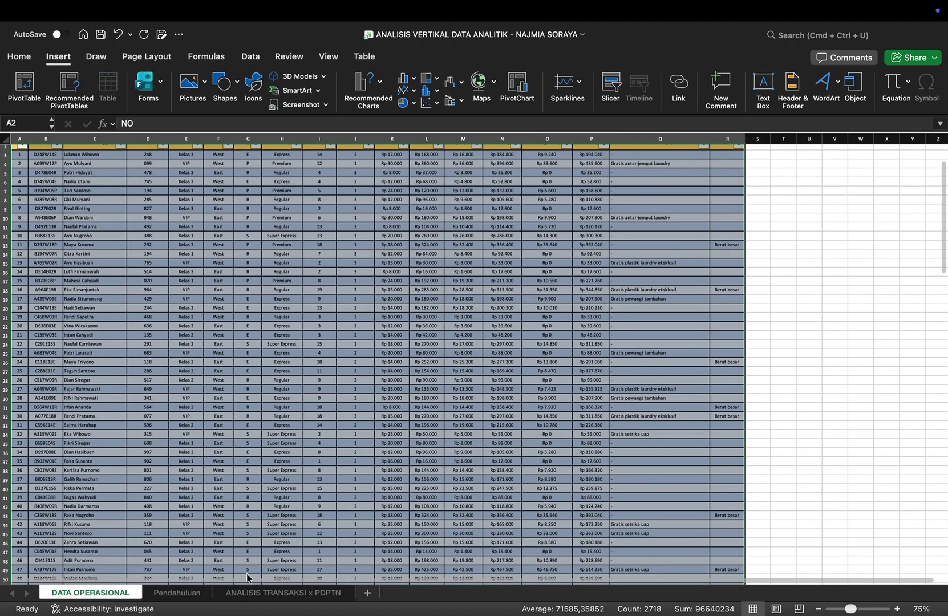
Step: Create a PivotTable from Table1 in the existing worksheet ANALISIS TRANSAKSI x PDPTN, placed at cell B3
scroll(247, 578, "up", 5)
scroll(276, 457, "down", 10)
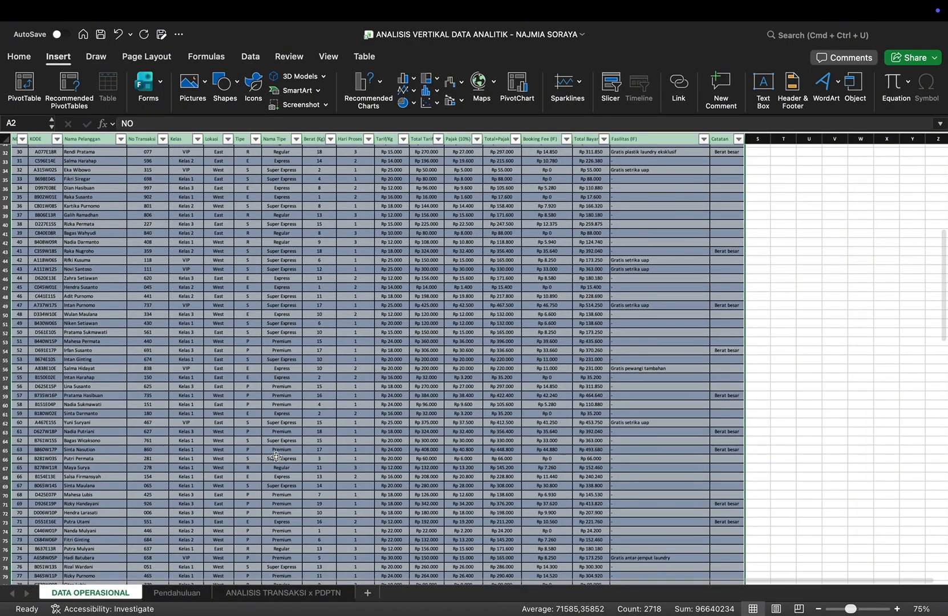
left_click(24, 86)
left_click(351, 288)
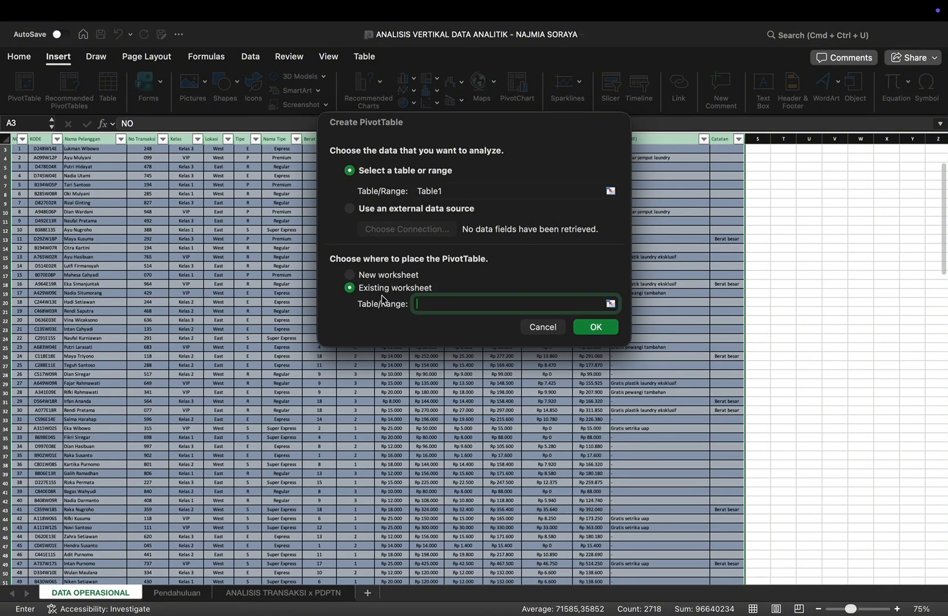
left_click(610, 303)
left_click(251, 590)
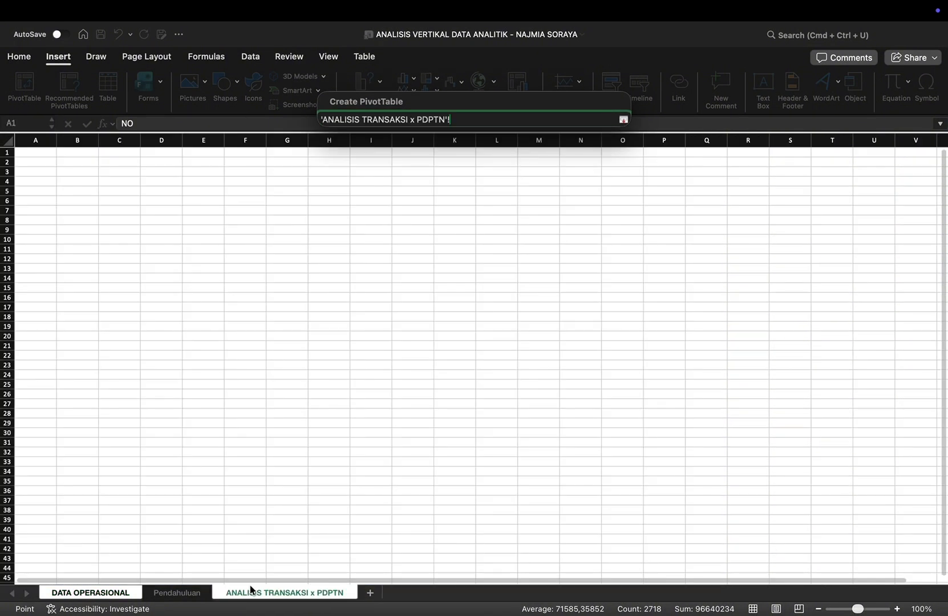
left_click(81, 170)
key("Return")
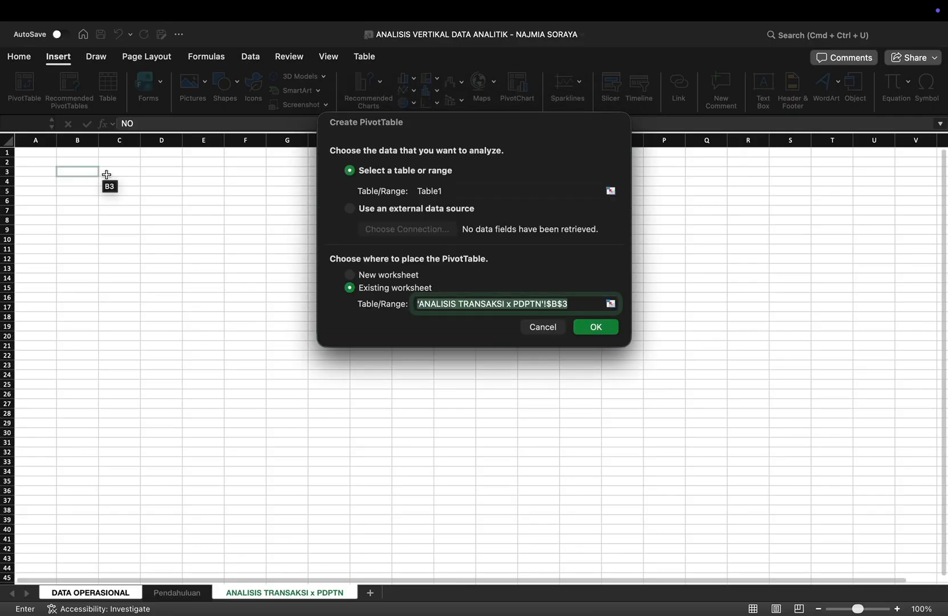
left_click(591, 328)
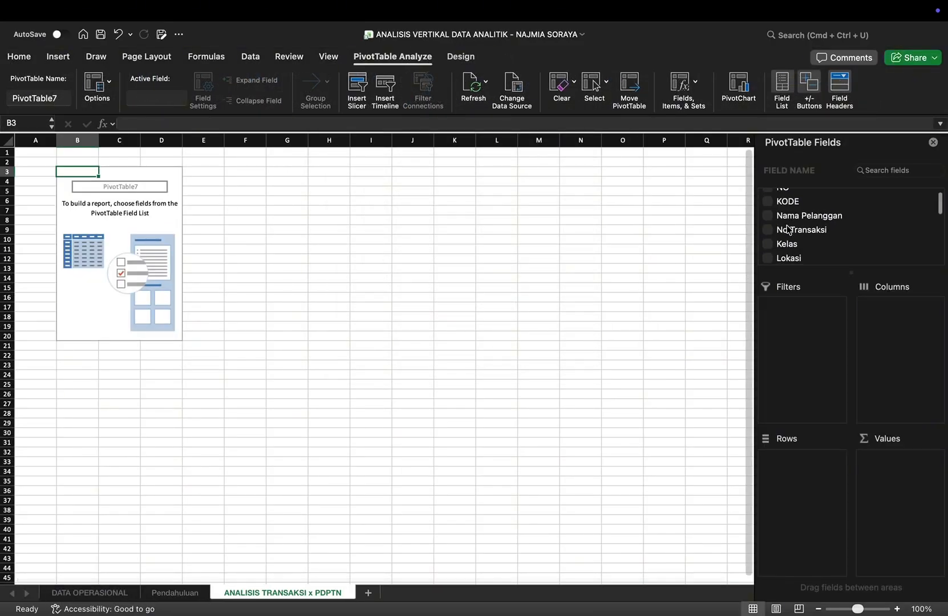
Step: Lay out the PivotTable with Kelas as rows and the count of KODE and sum of Total Bayar as values
scroll(787, 230, "up", 1)
left_click(768, 209)
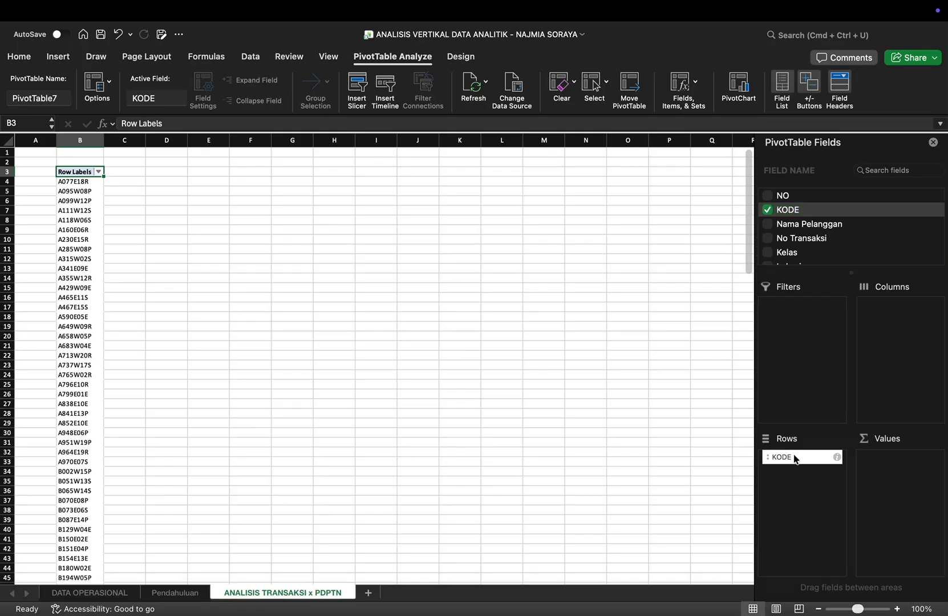
left_click_drag(795, 459, 921, 465)
left_click(768, 252)
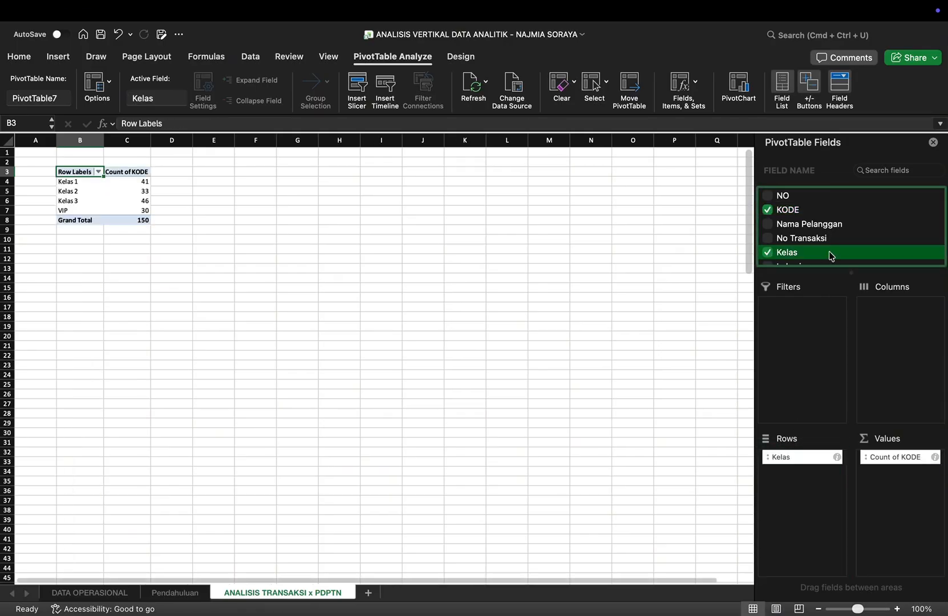
scroll(831, 256, "down", 5)
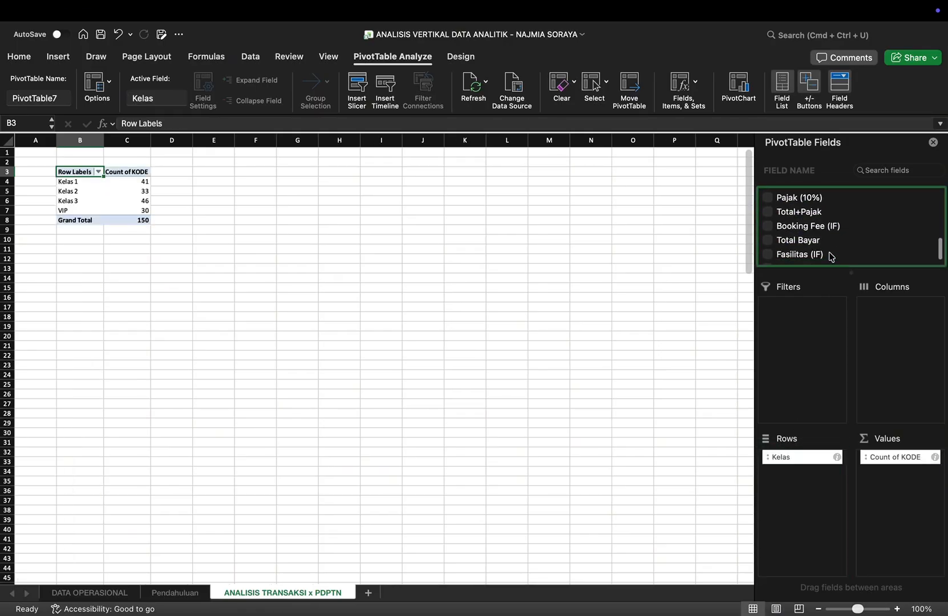
scroll(830, 256, "down", 1)
left_click(769, 230)
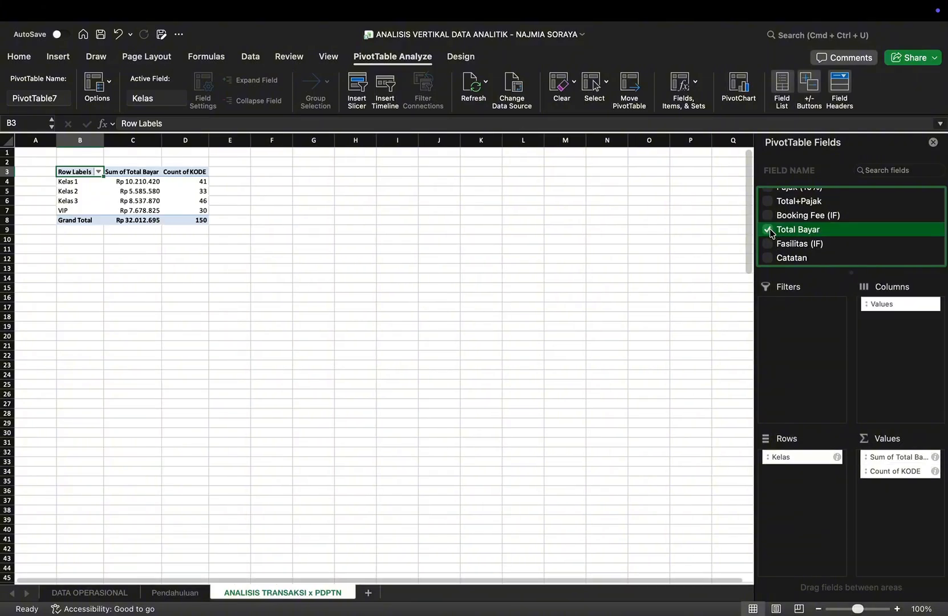
Step: Add KODE and Total Bayar to the PivotTable values a second time and move the original Sum of Total Bayar to the end
mouse_move(889, 478)
left_mouse_down()
mouse_move(889, 456)
mouse_move(842, 444)
mouse_move(891, 483)
left_mouse_up()
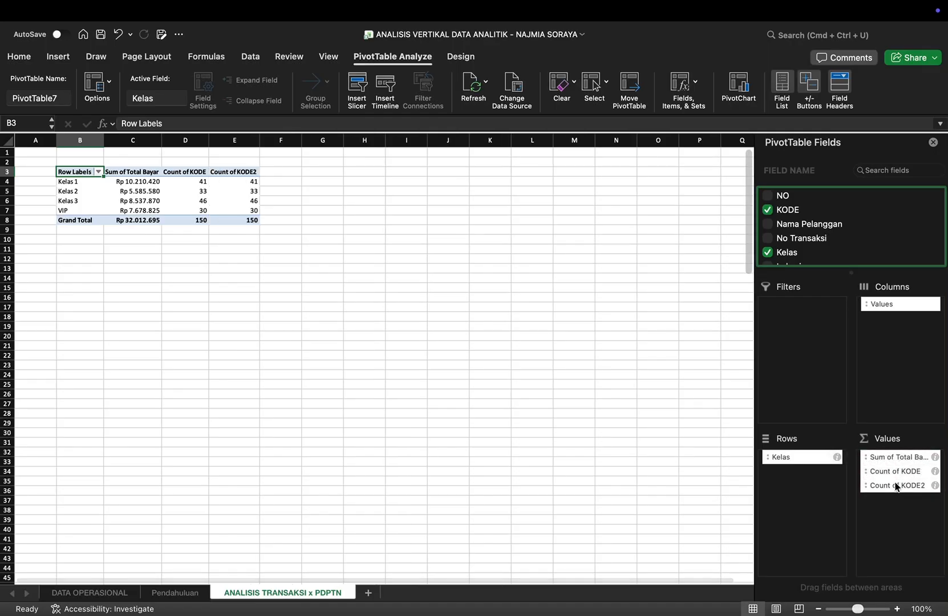
scroll(810, 217, "down", 2)
scroll(811, 219, "down", 5)
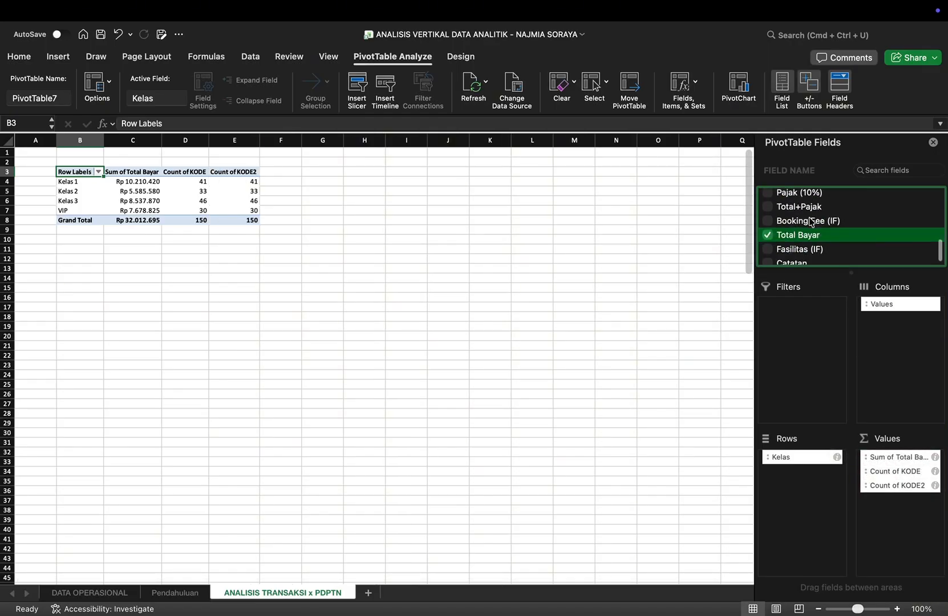
left_click_drag(811, 229, 898, 502)
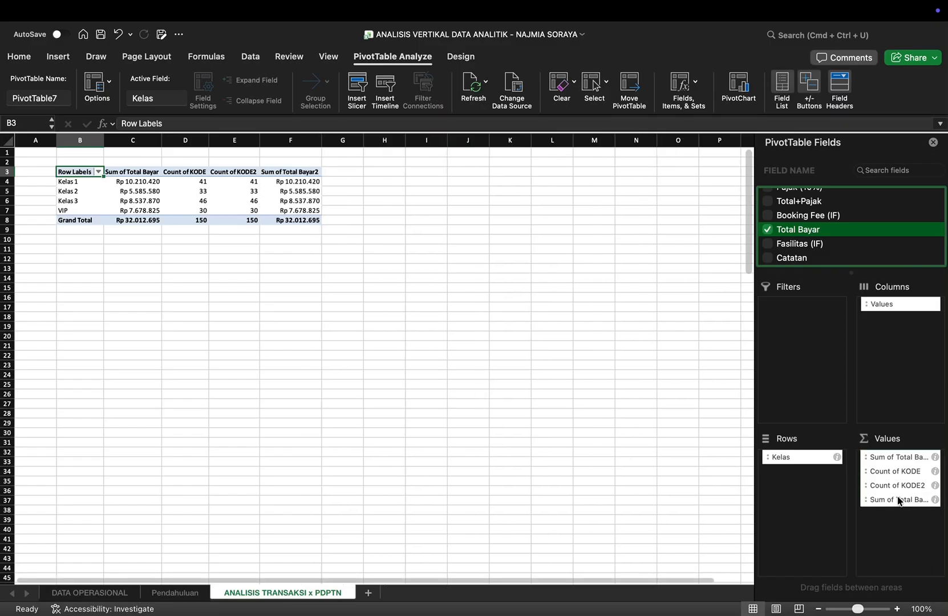
left_click_drag(888, 456, 896, 523)
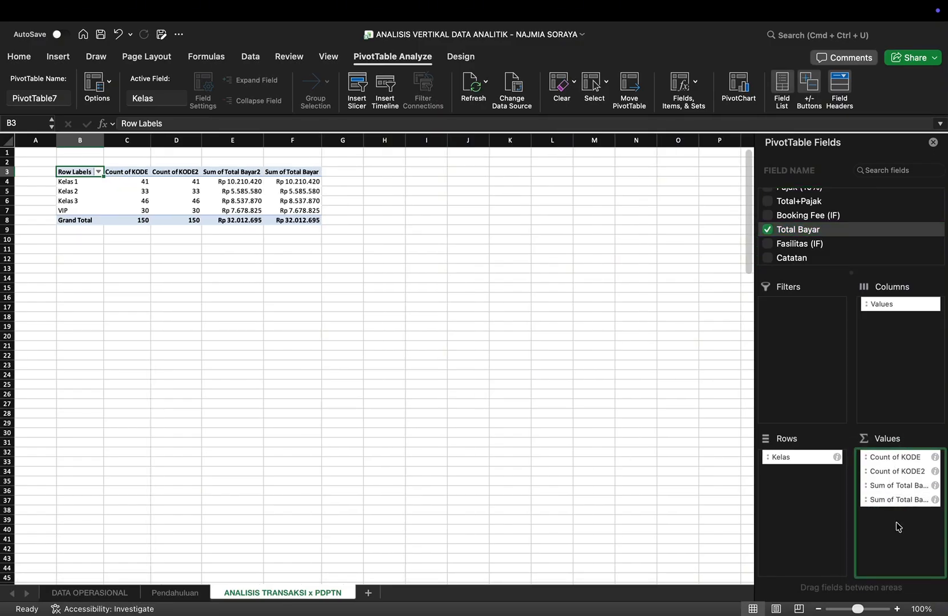
Step: Show the Count of KODE2 values as % of Grand Total
scroll(290, 283, "up", 5)
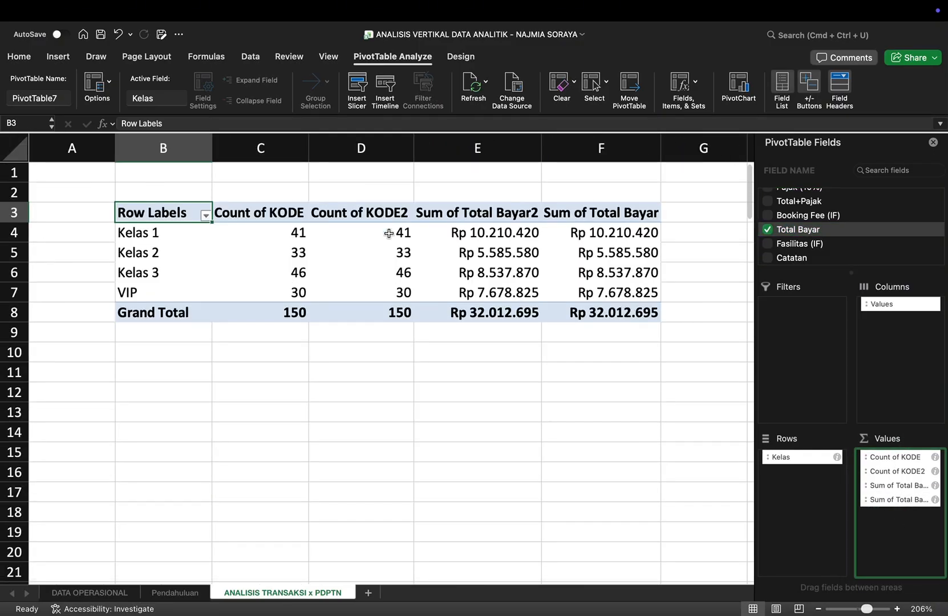
left_click(373, 217)
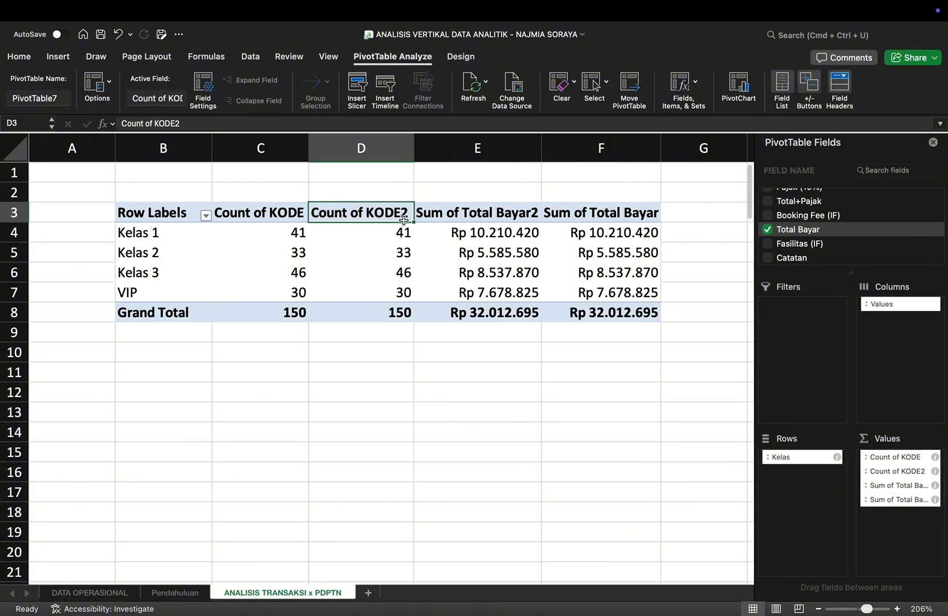
left_click_drag(373, 235, 394, 312)
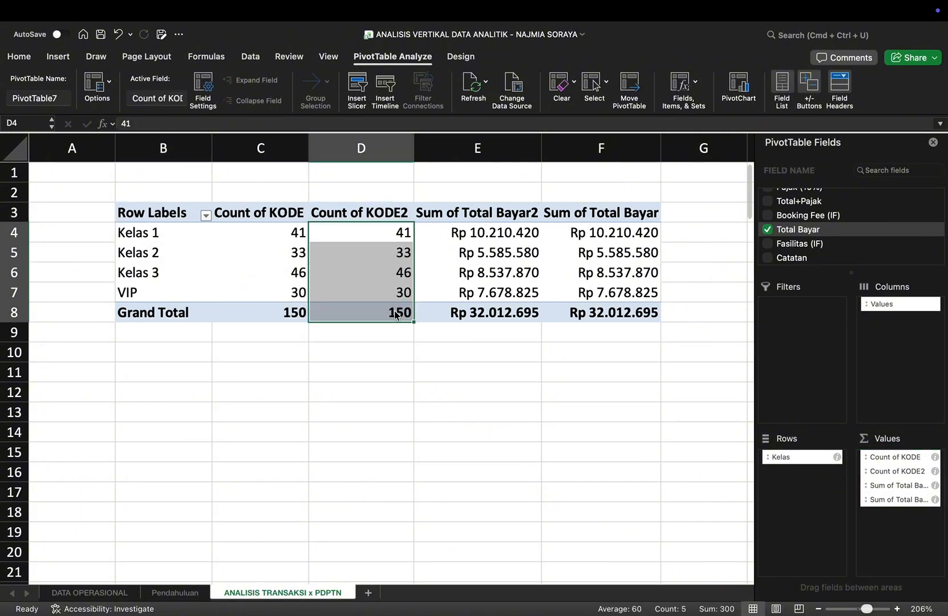
right_click(397, 315)
mouse_move(476, 472)
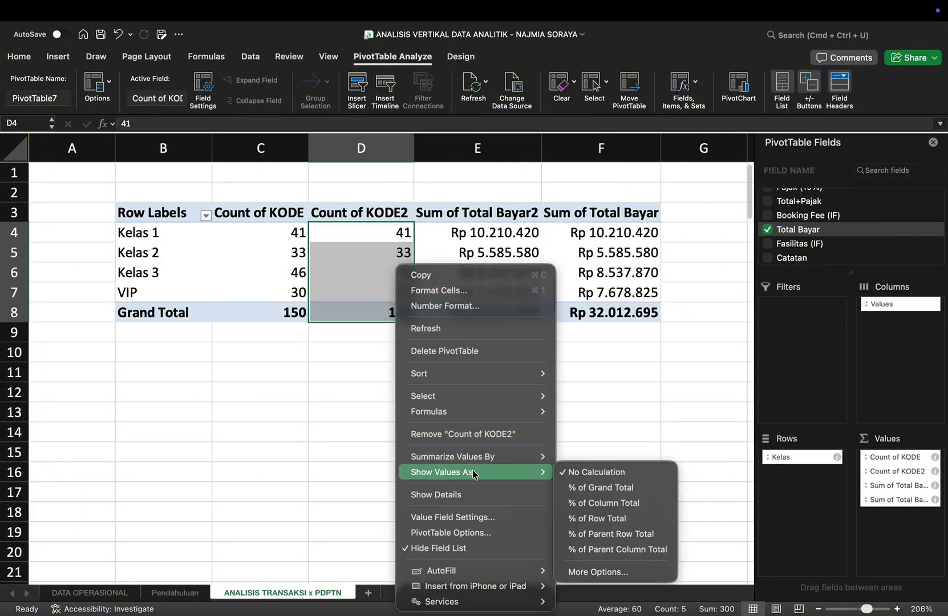
left_click(586, 489)
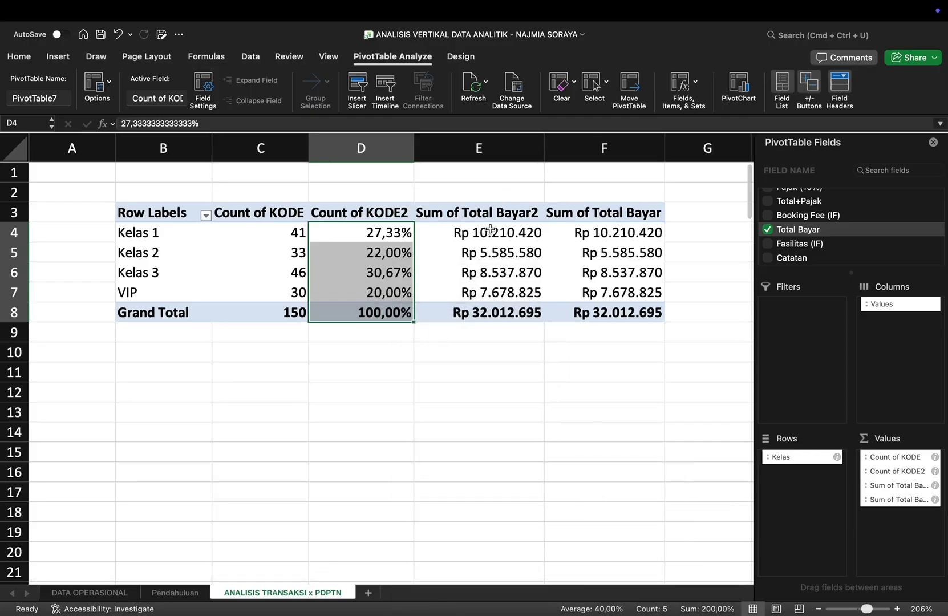
Step: Show the Sum of Total Bayar2 values as % of Grand Total
left_click_drag(490, 230, 523, 307)
right_click(524, 307)
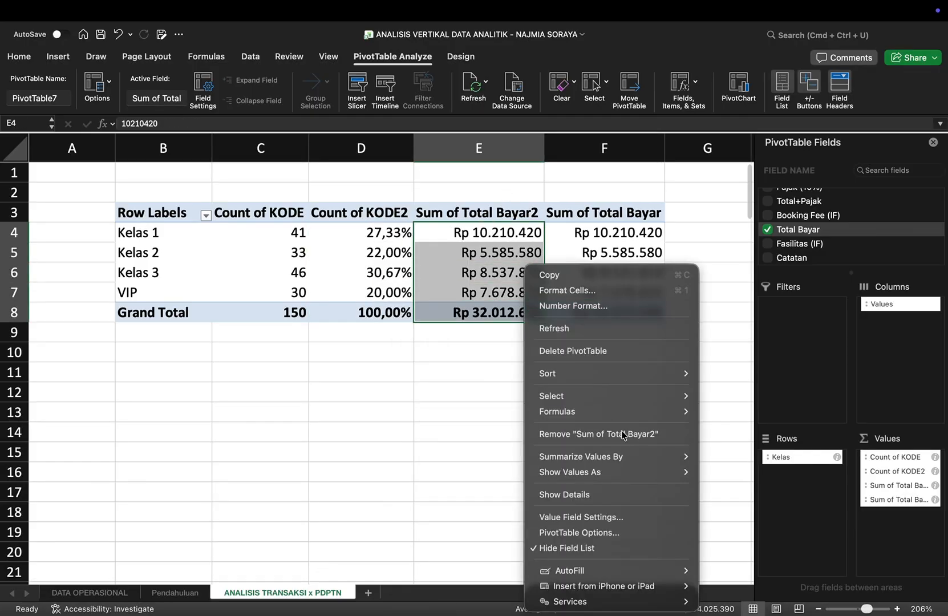
mouse_move(656, 473)
left_click(746, 488)
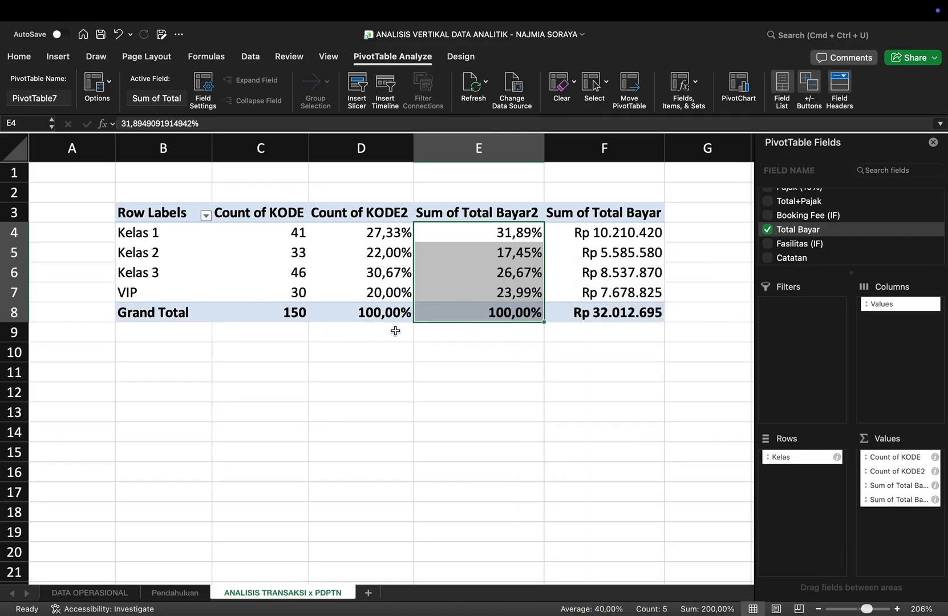
Step: Enter the note "Transaksi terbanyak ada pada kelas 3 yaitu 46% dari total 150 transaksi" in B10 below the PivotTable
left_click(179, 355)
type("T")
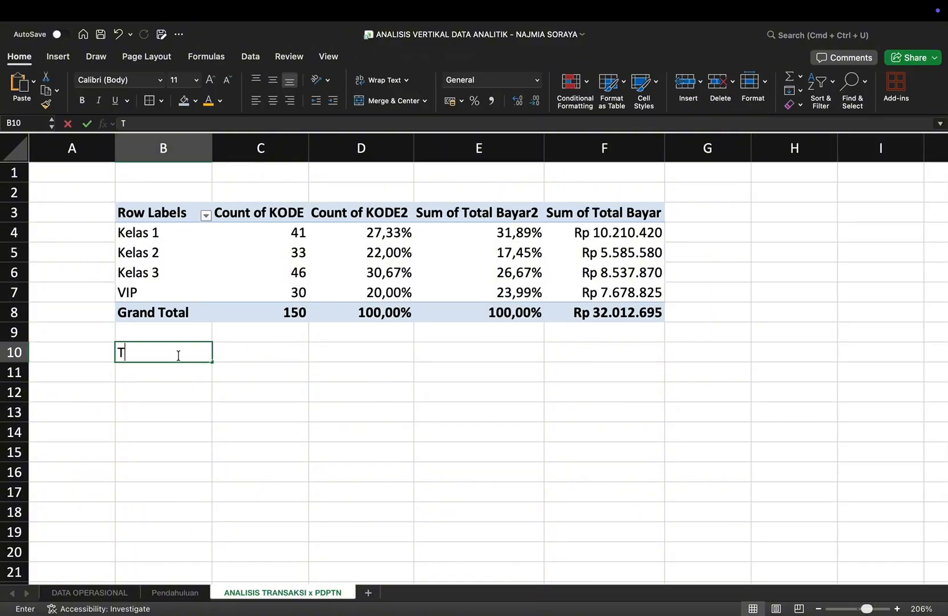
type("ransaksi ter")
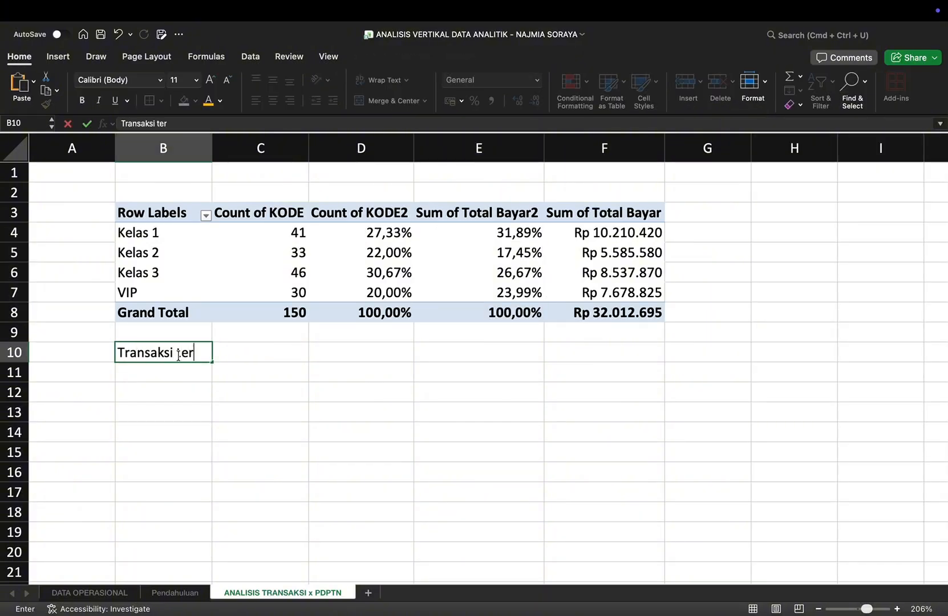
type("banyak ada p")
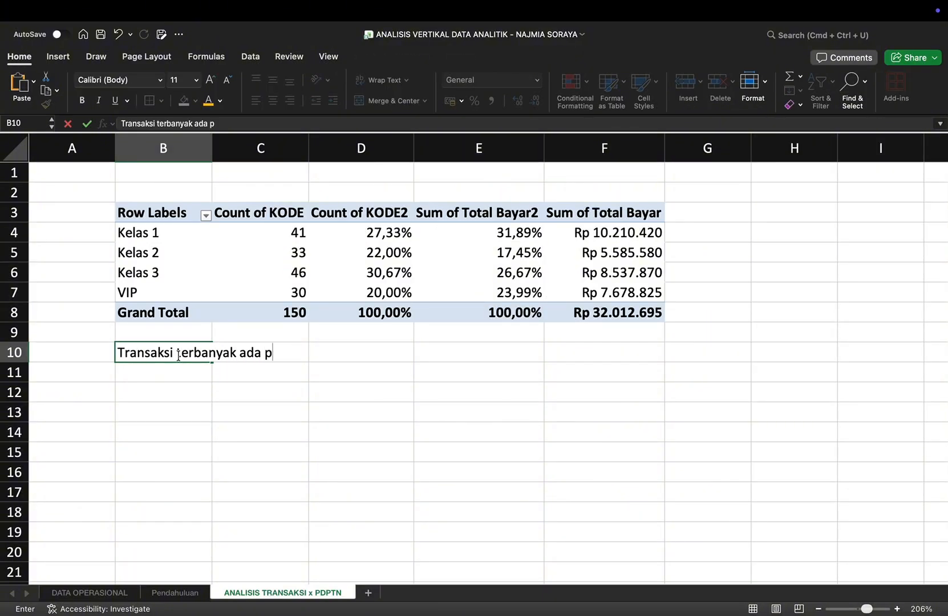
type("ada kela")
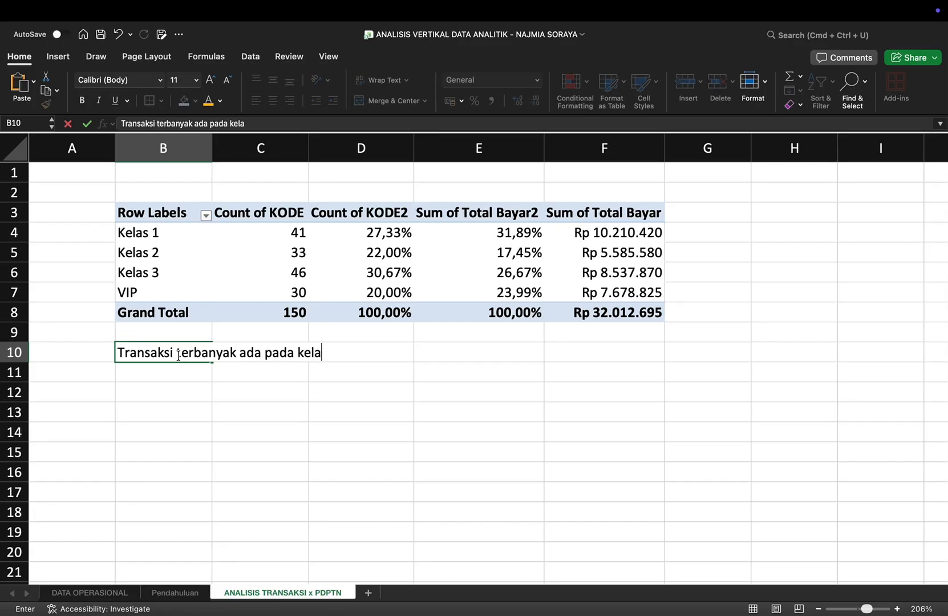
type("s 3 yaitu 4")
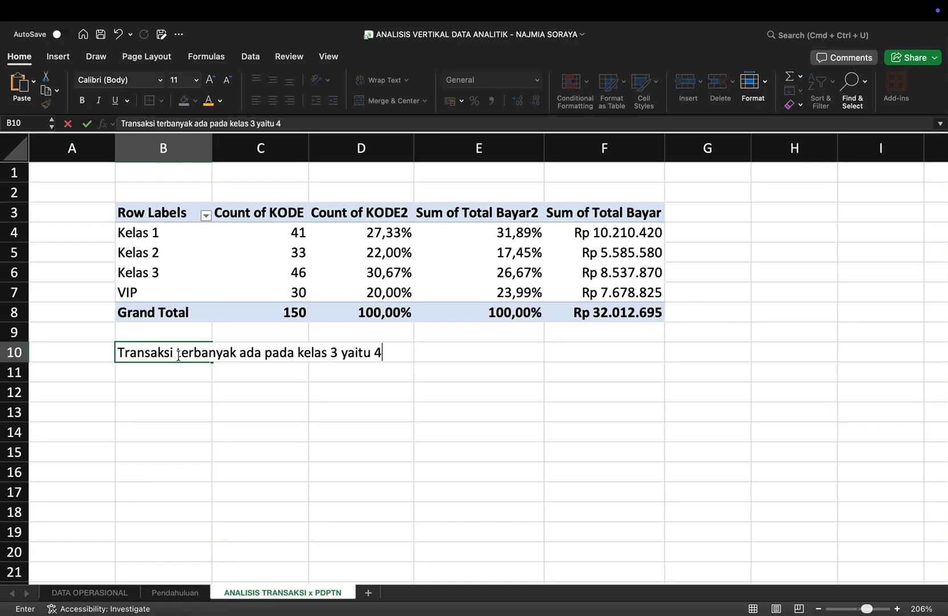
type("6% dari ")
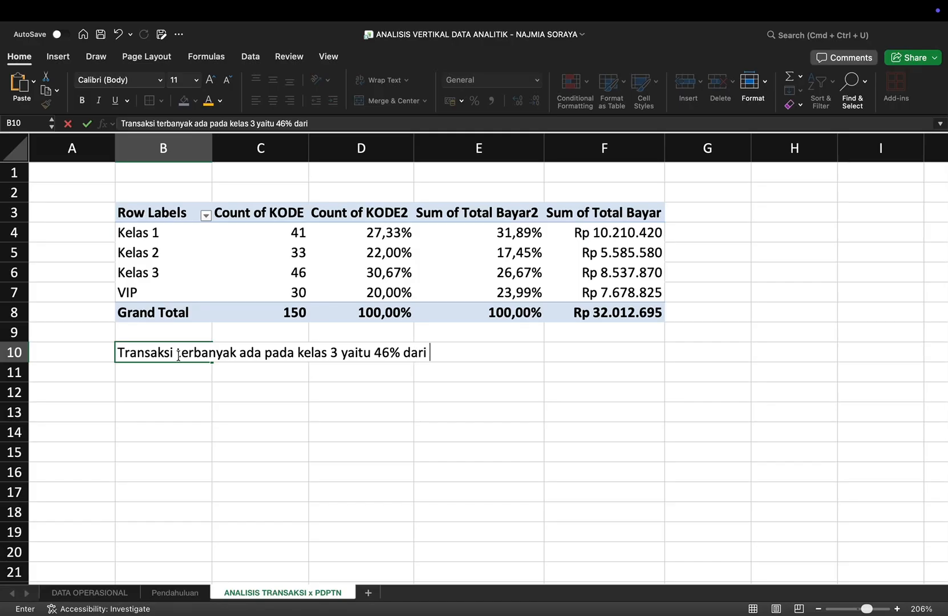
type("total 150")
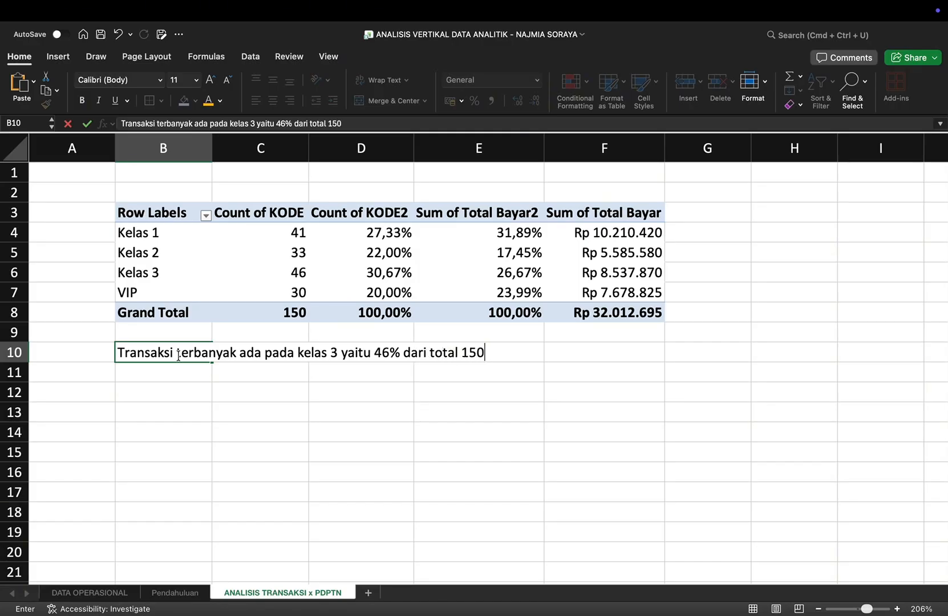
type(" transaksi")
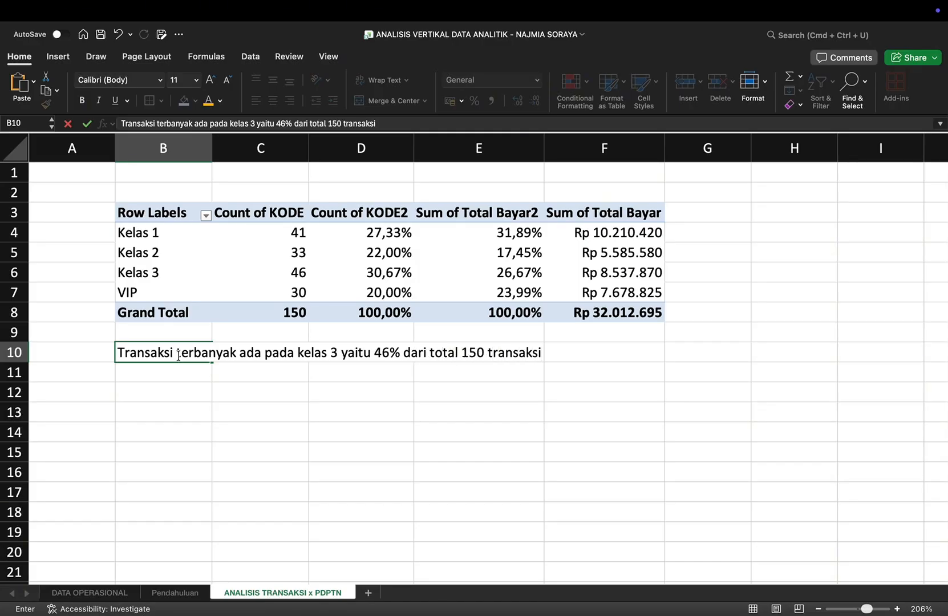
Step: Enter the note "Sedangkan pendapatan terbanyak berasal dari kelas 1, yaitu sebesar 31,89% dari Rp. 32.021.695, total pendapatan" in B11
left_click(131, 370)
type("Se")
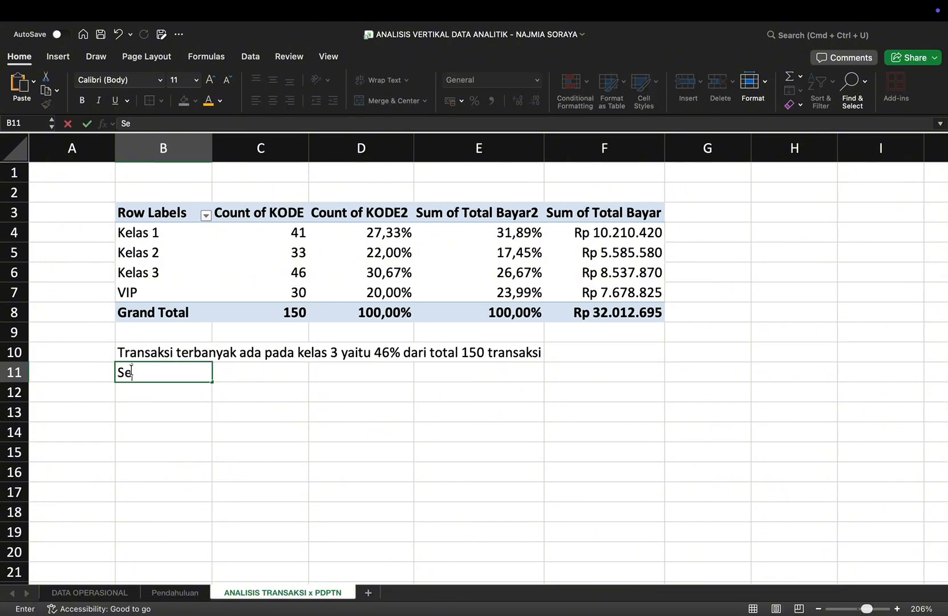
type("dangkan pendapat")
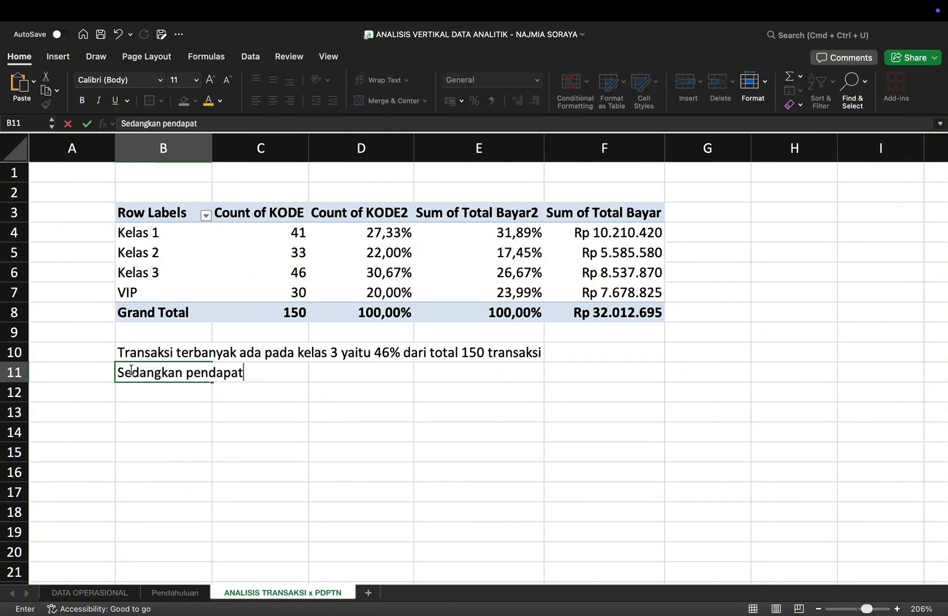
type("an terbanyak ")
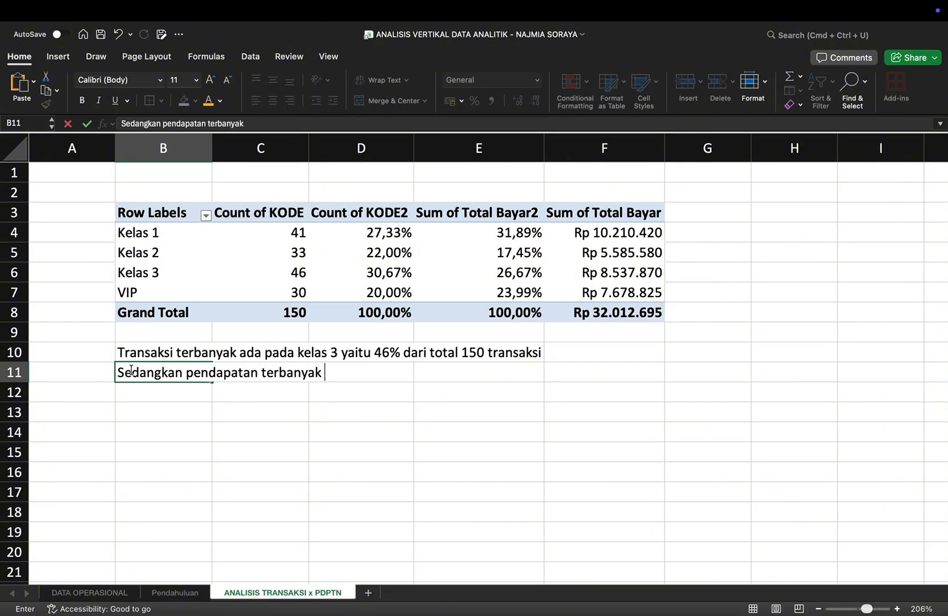
type("berasal dari kelas 1")
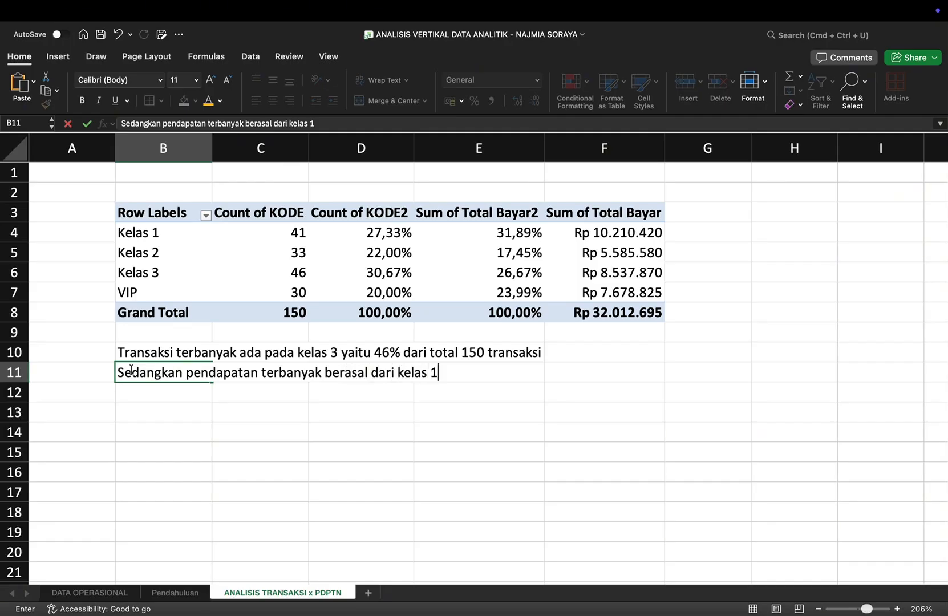
type(", yaitu sebesar 31,")
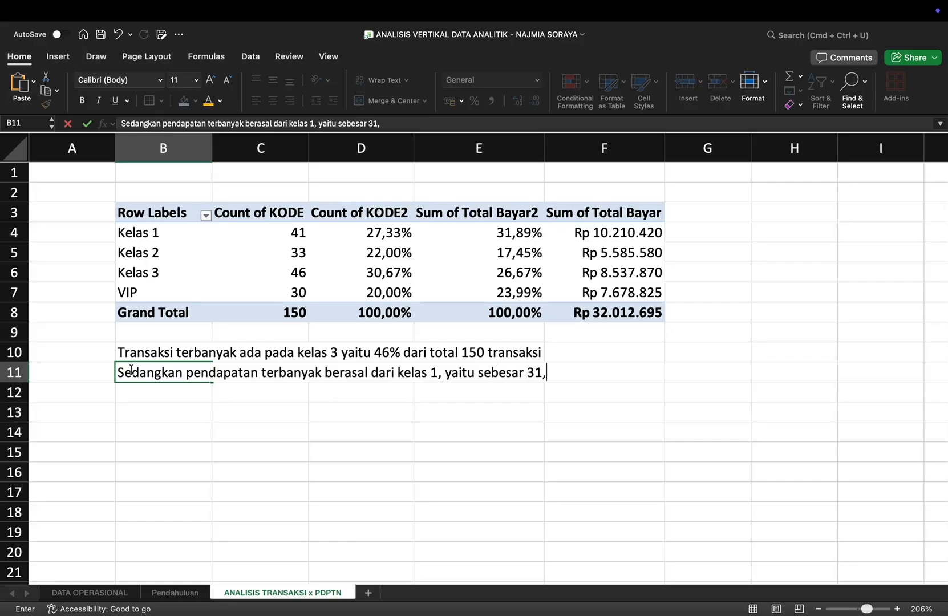
type("89% dari Rp")
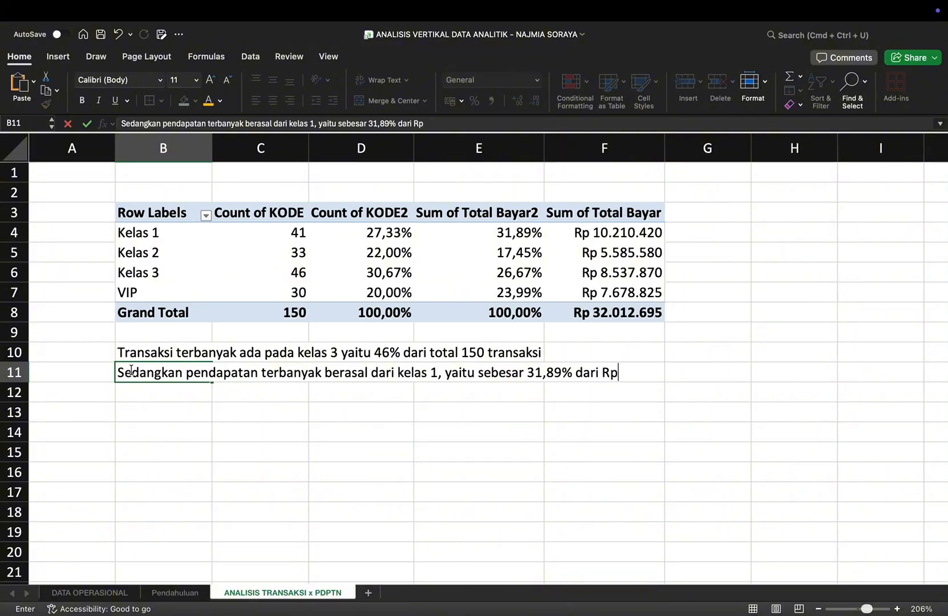
type(". 32.021")
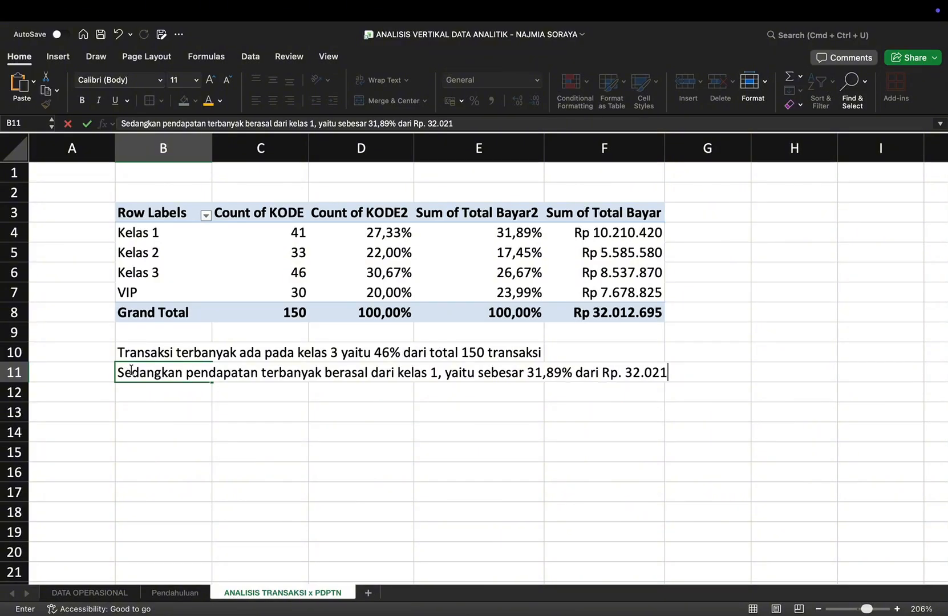
type(".695")
key("Caps_Lock")
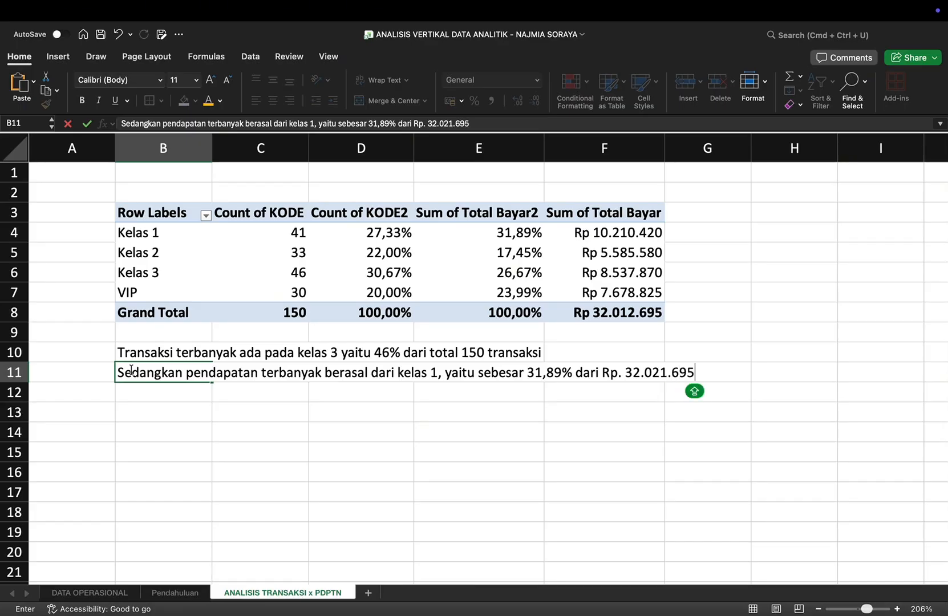
type(",")
key("Caps_Lock")
type("total pendapatam")
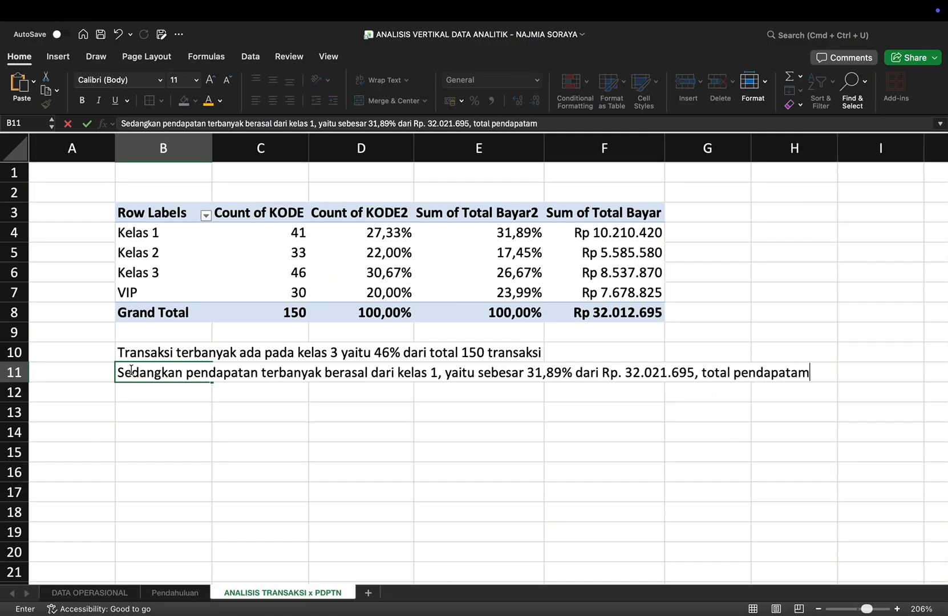
key("BackSpace")
type("n")
key("ctrl+Return")
Step: Insert a 3-D stacked column chart of the class PivotTable and place it directly below the notes, starting at column B
left_click_drag(144, 231, 593, 315)
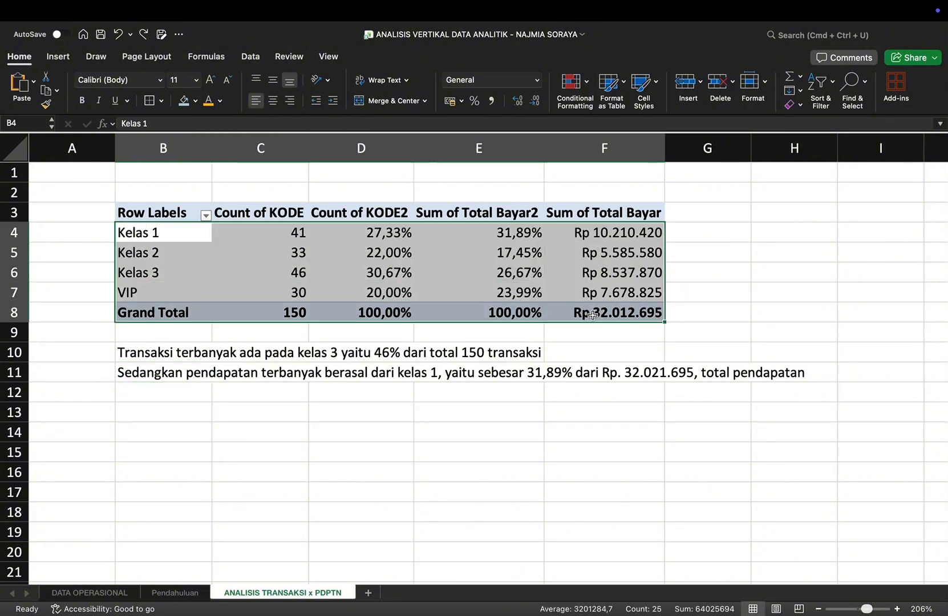
left_click(73, 56)
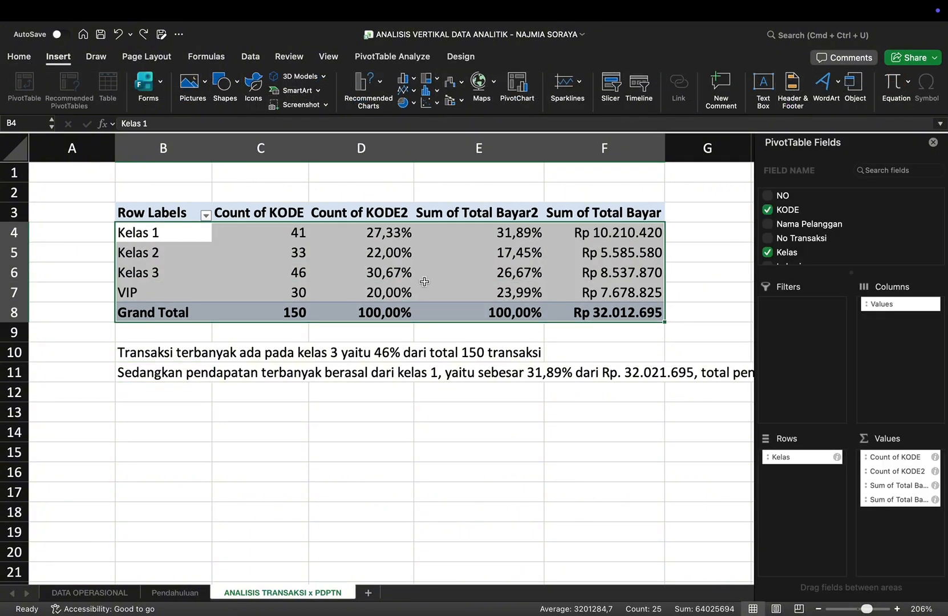
scroll(425, 282, "down", 5)
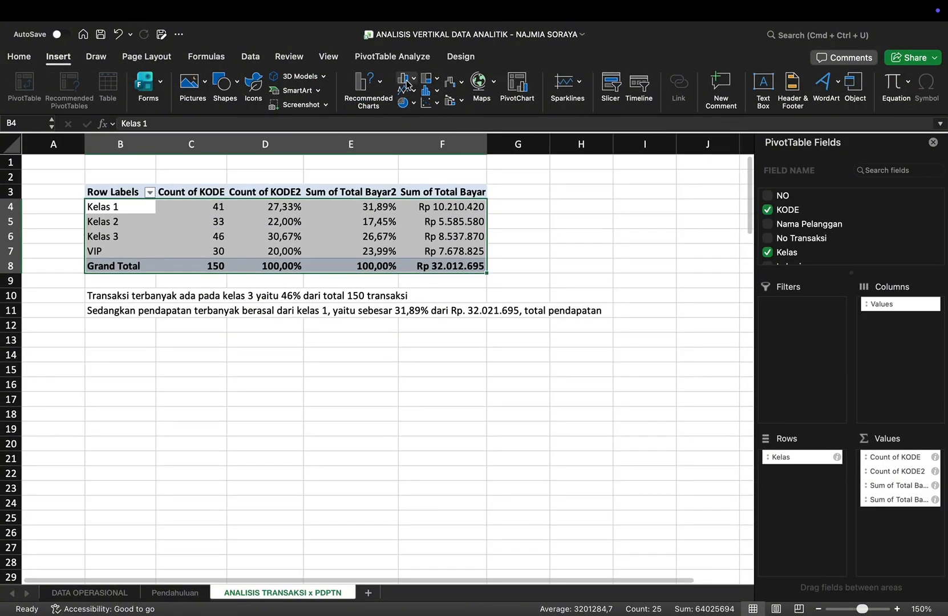
left_click(407, 84)
left_click(491, 216)
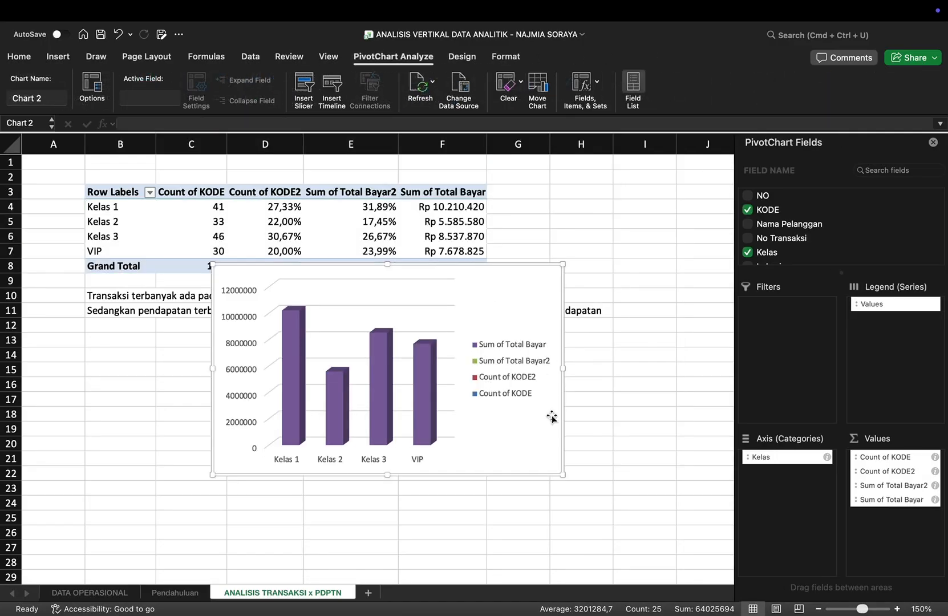
left_click_drag(548, 459, 429, 516)
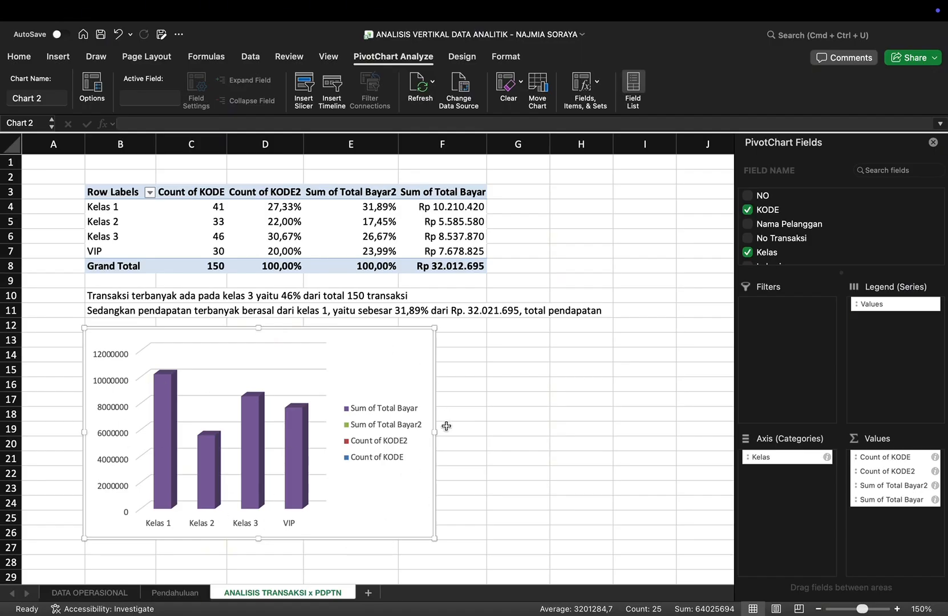
Step: Add a slicer for Nama Pelanggan to the PivotChart and place it beside the chart below the notes
left_click(302, 84)
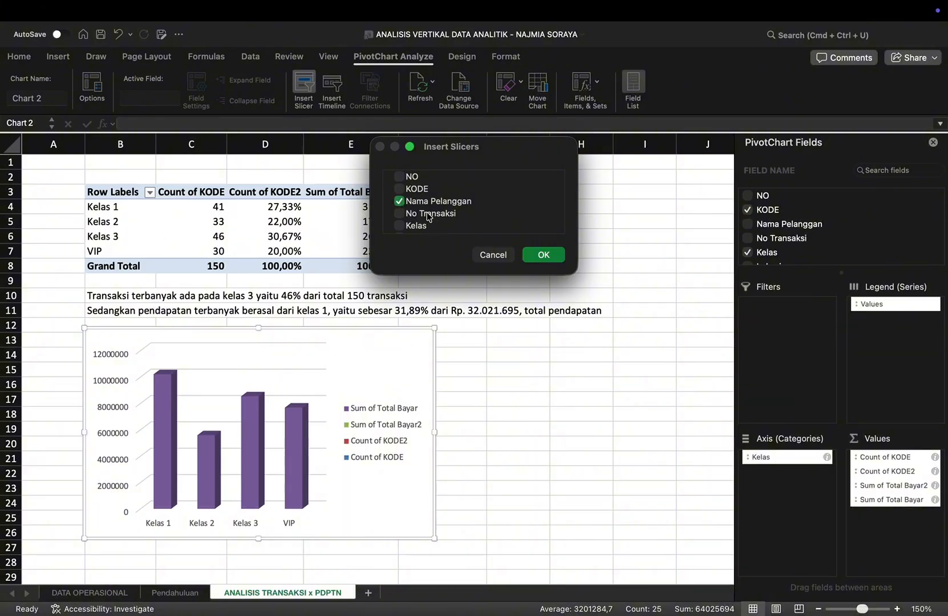
scroll(420, 215, "down", 3)
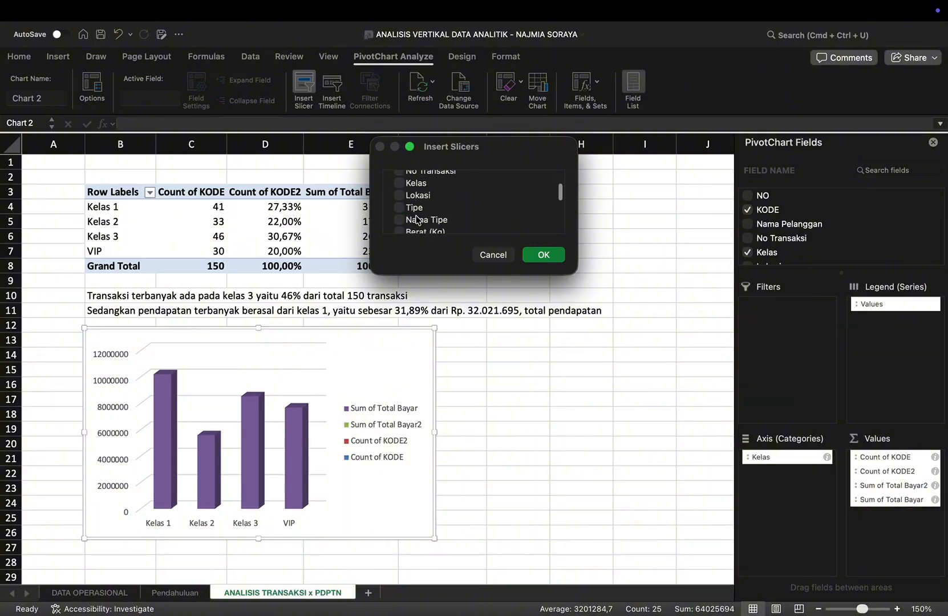
left_click(399, 179)
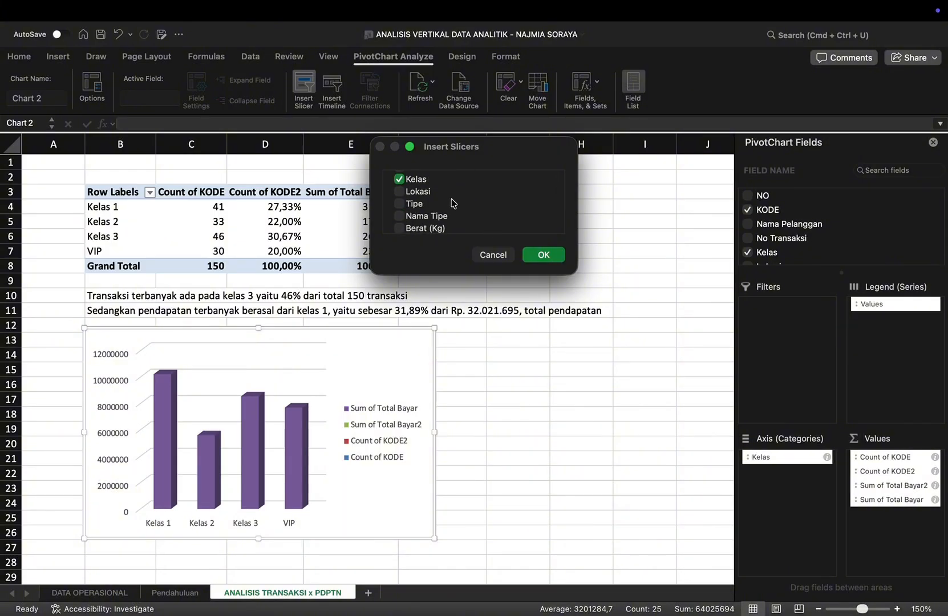
scroll(427, 207, "up", 3)
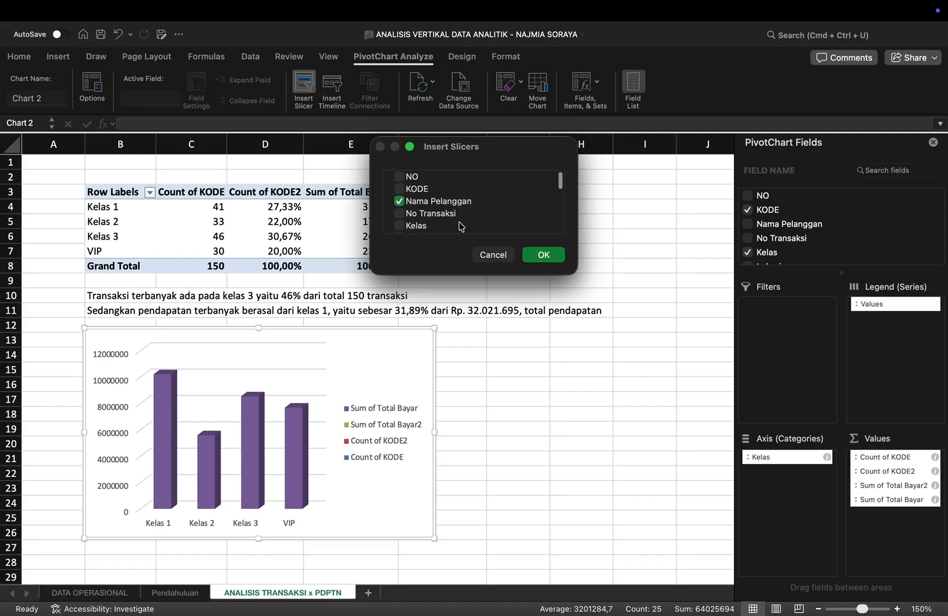
left_click(543, 255)
left_click_drag(414, 294, 531, 337)
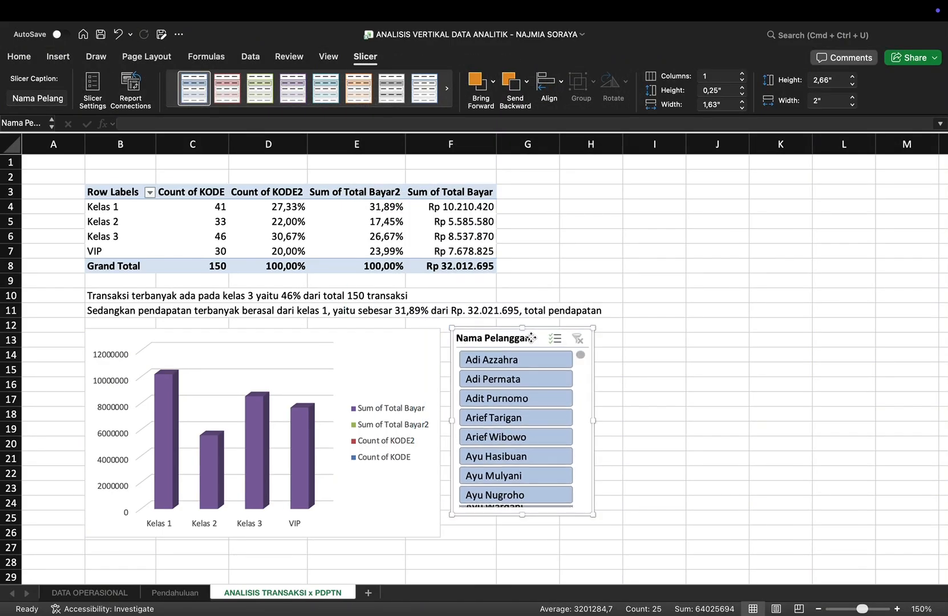
Step: Try filtering the PivotTable and chart by several single customers with the Nama Pelanggan slicer, and clear the filter
left_click(521, 457)
left_click(511, 437)
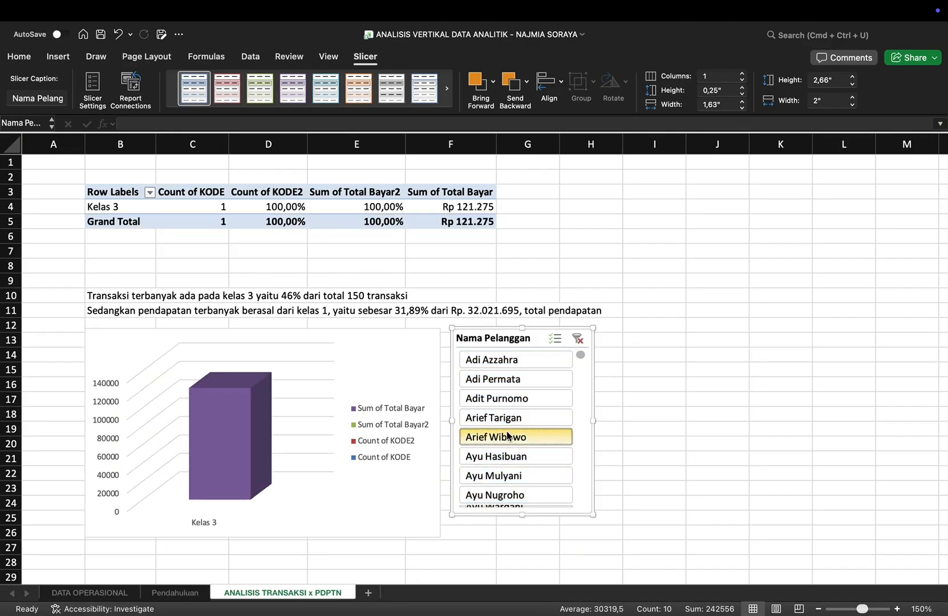
left_click(505, 396)
scroll(510, 402, "down", 3)
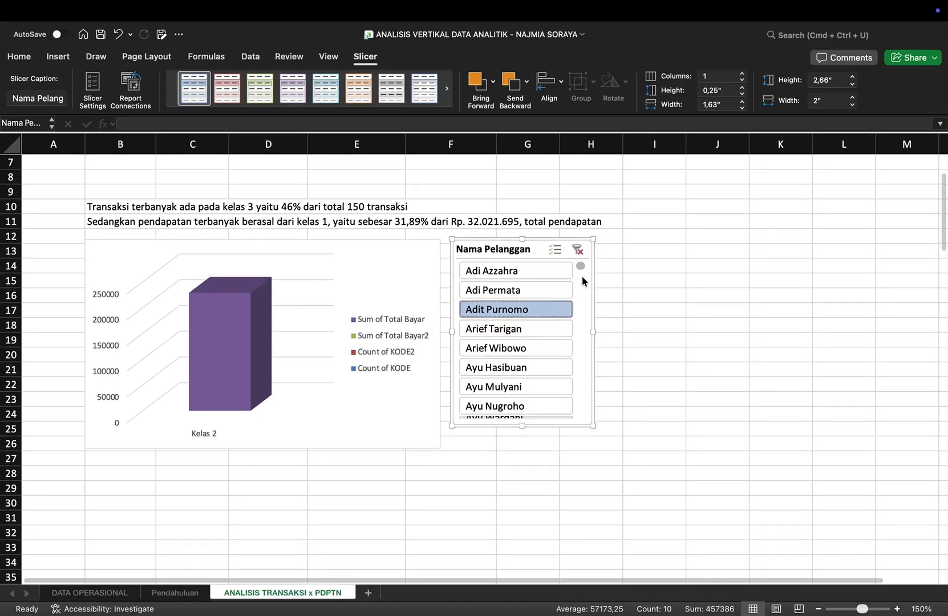
left_click_drag(581, 268, 578, 308)
left_click(533, 329)
scroll(533, 329, "up", 3)
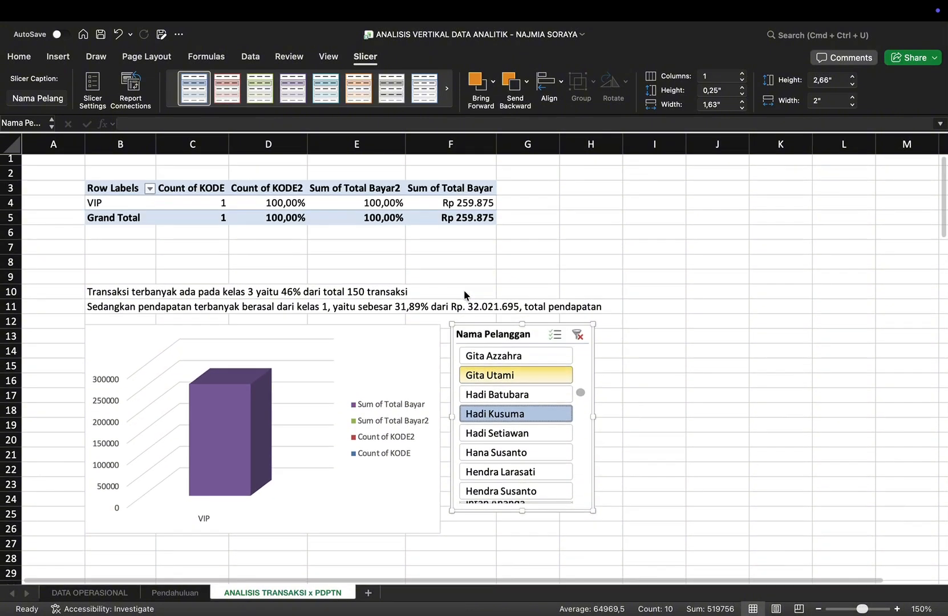
left_click(578, 339)
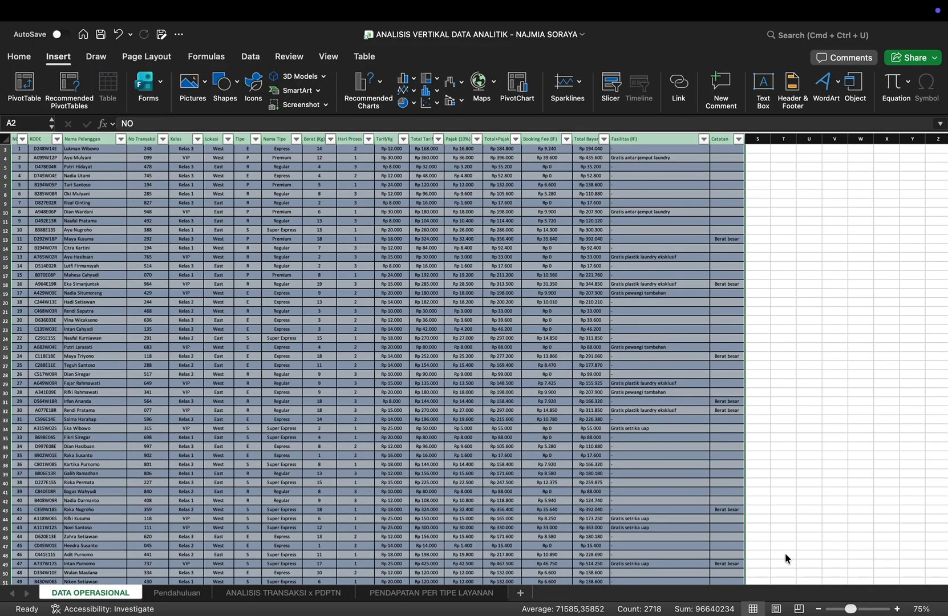
Step: Create a PivotTable from Table1 of DATA OPERASIONAL at cell B3 of the existing PENDAPATAN PER TIPE LAYANAN sheet
left_click(463, 591)
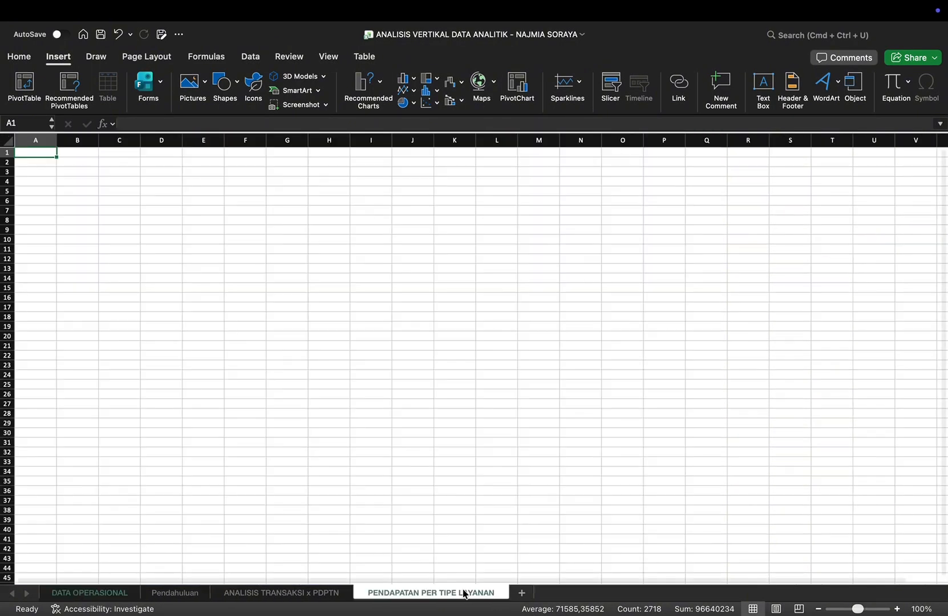
left_click(117, 593)
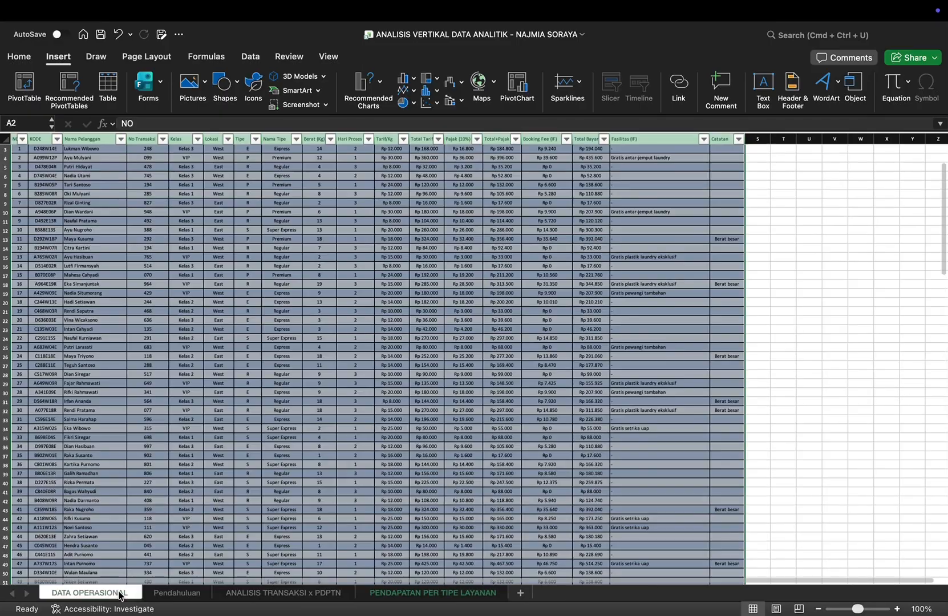
left_click(36, 88)
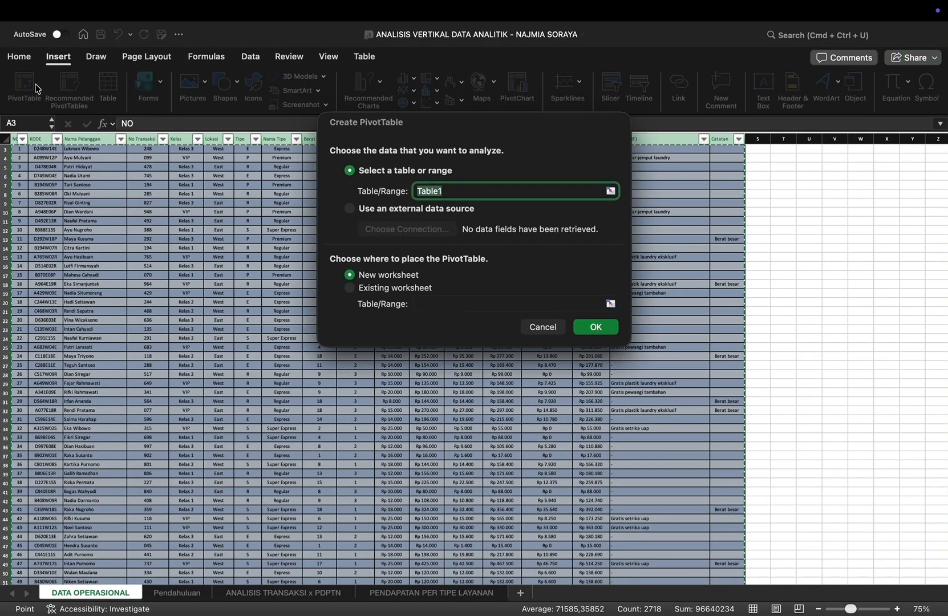
left_click(351, 290)
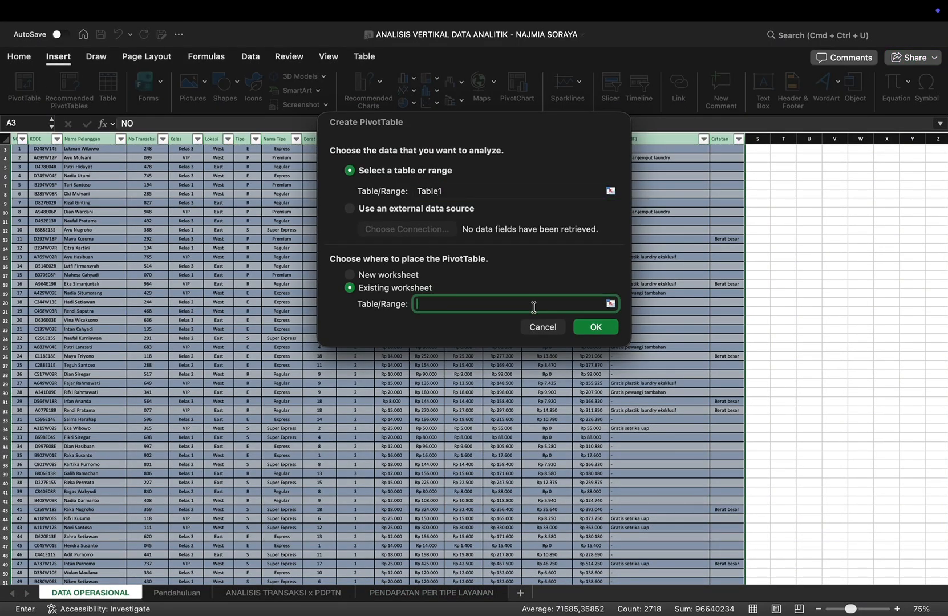
left_click(610, 303)
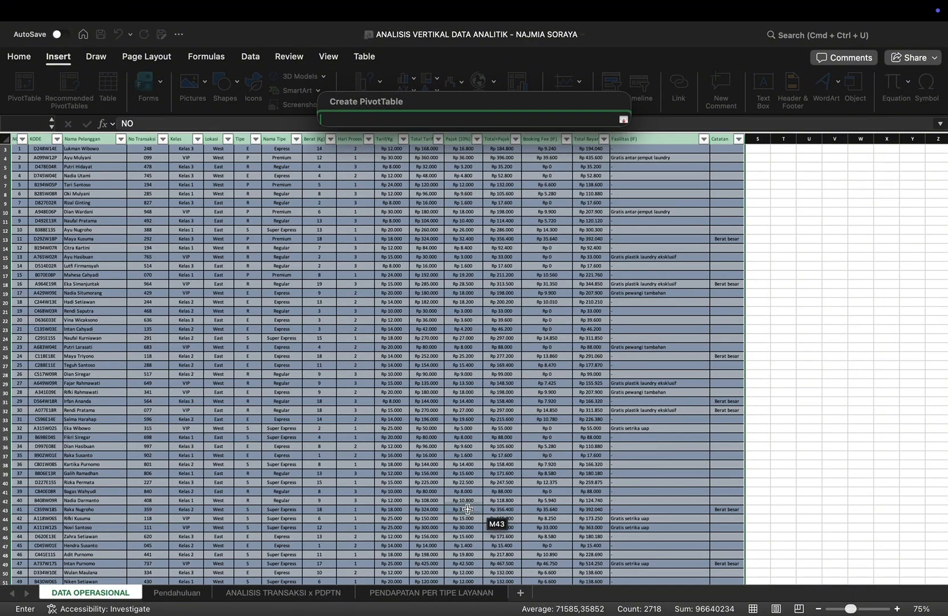
left_click(410, 594)
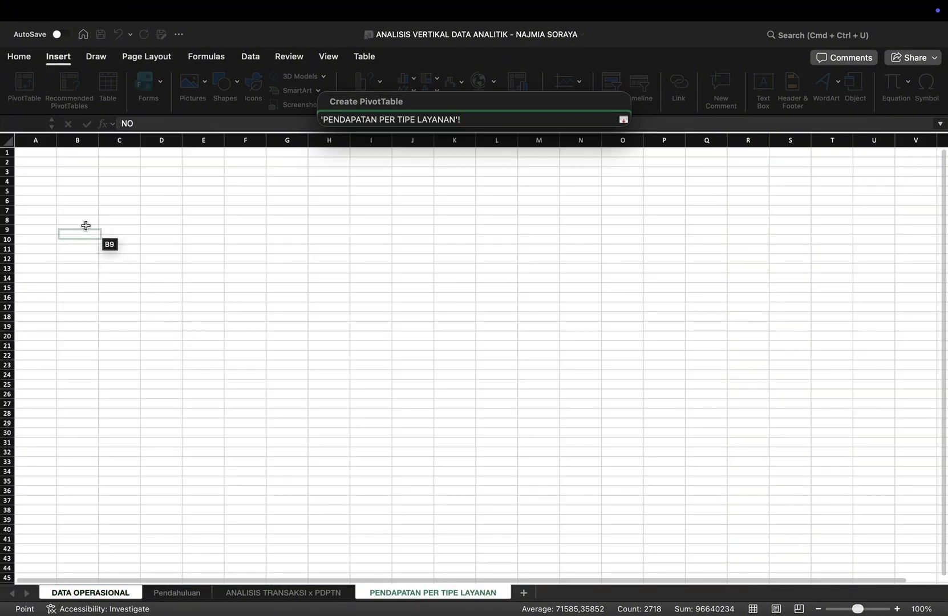
left_click(80, 173)
key("Return")
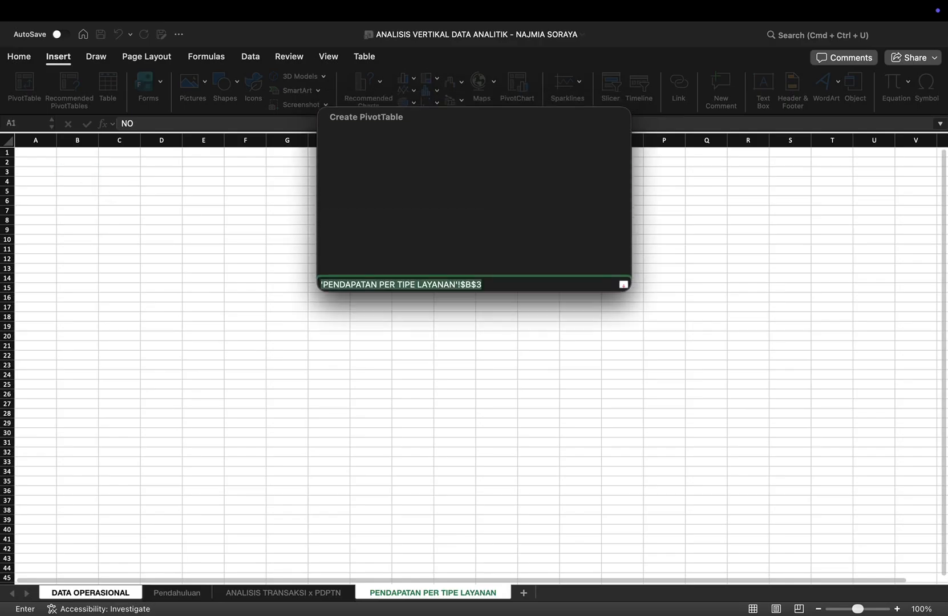
key("Return")
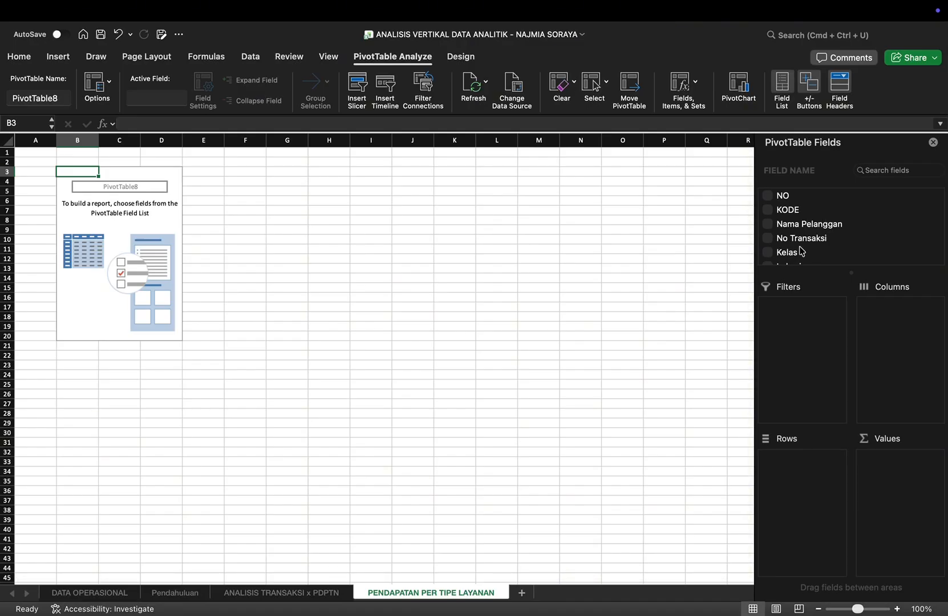
Step: Add KODE to the new PivotTable's values as a count and Nama Tipe to its rows
left_click(768, 211)
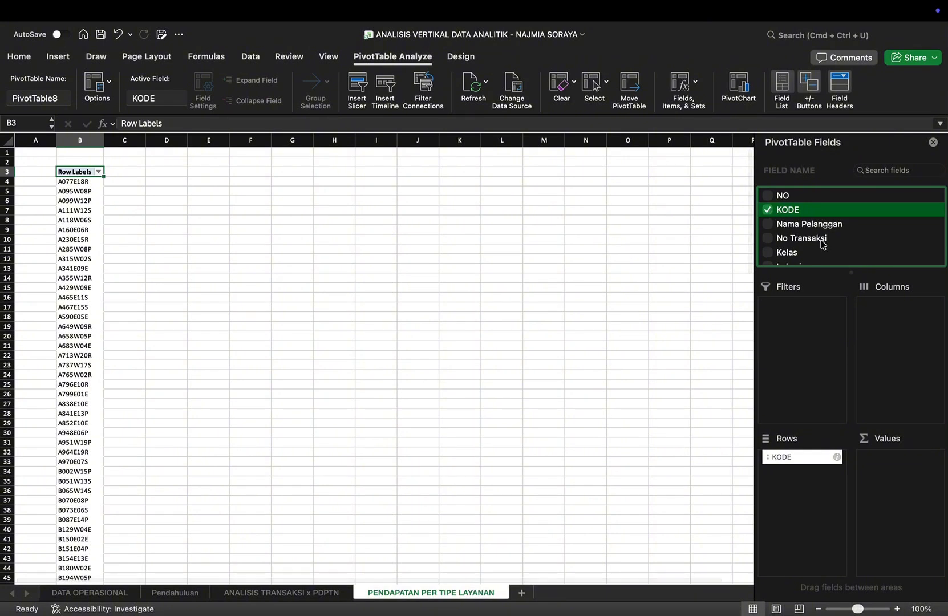
scroll(822, 246, "down", 4)
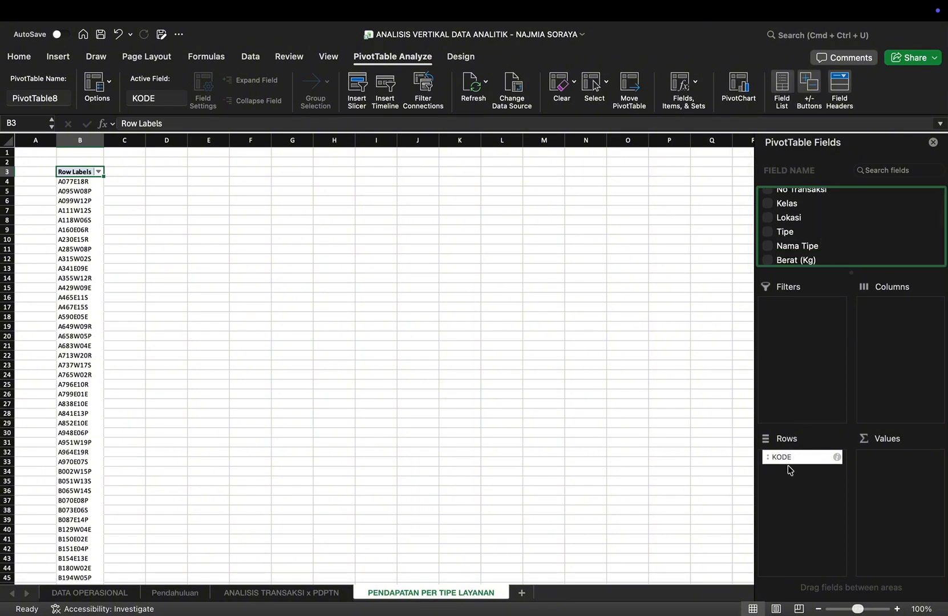
left_click_drag(784, 464, 886, 462)
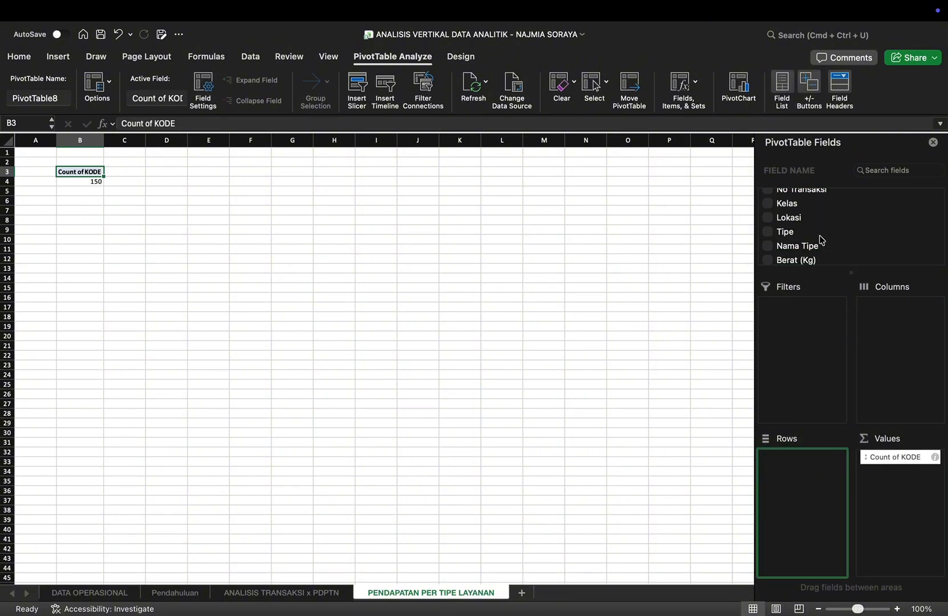
scroll(822, 240, "up", 2)
scroll(821, 239, "down", 2)
left_click(774, 249)
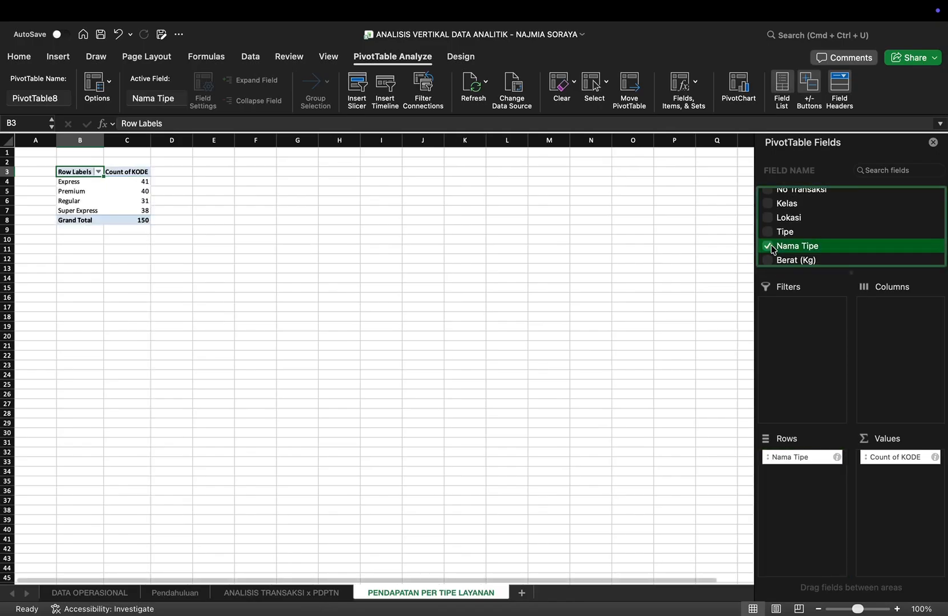
scroll(810, 224, "up", 3)
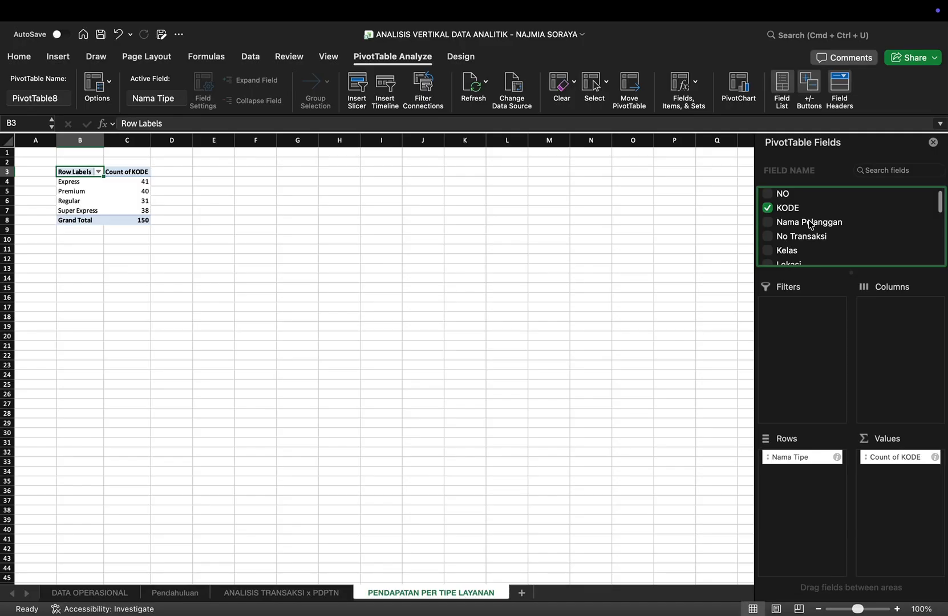
Step: Add Total Bayar to the PivotTable's values twice as a sum and KODE a second time as a count
scroll(810, 224, "down", 6)
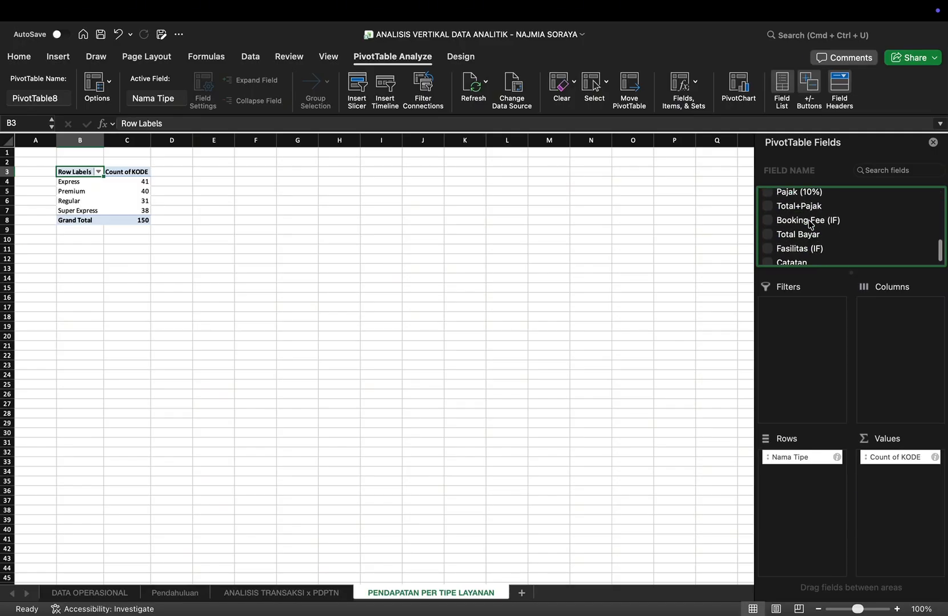
scroll(810, 224, "down", 1)
left_click(769, 229)
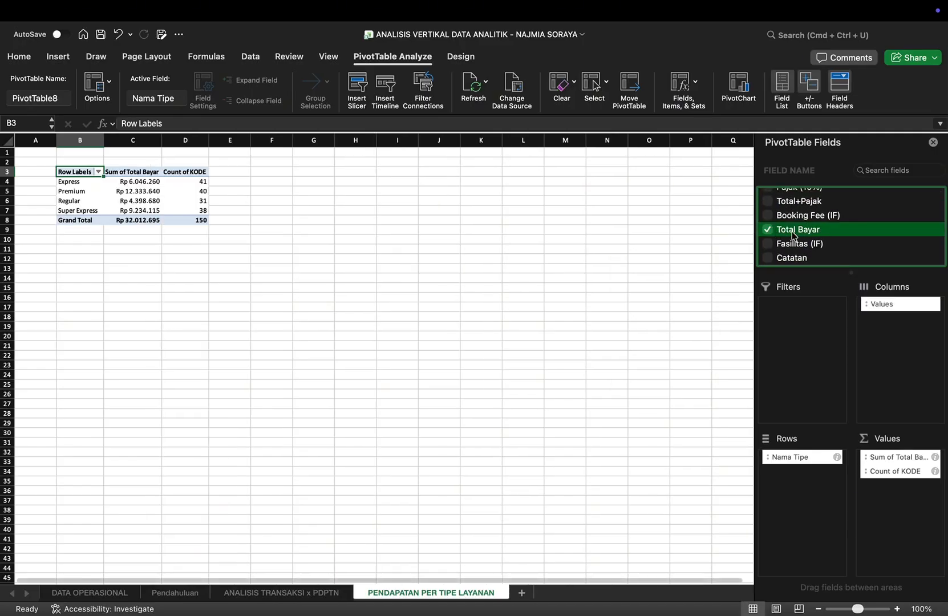
left_click_drag(794, 235, 904, 495)
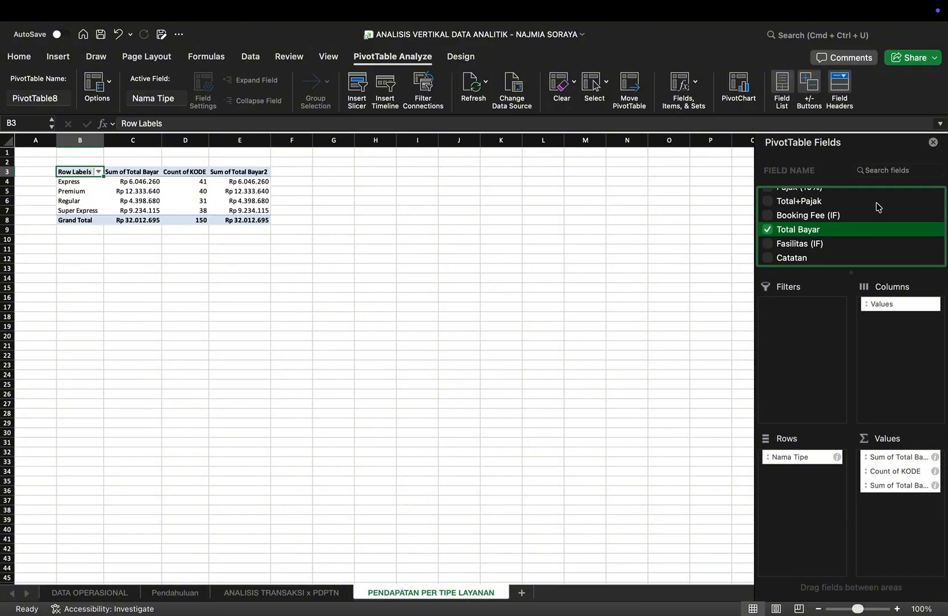
scroll(831, 212, "up", 10)
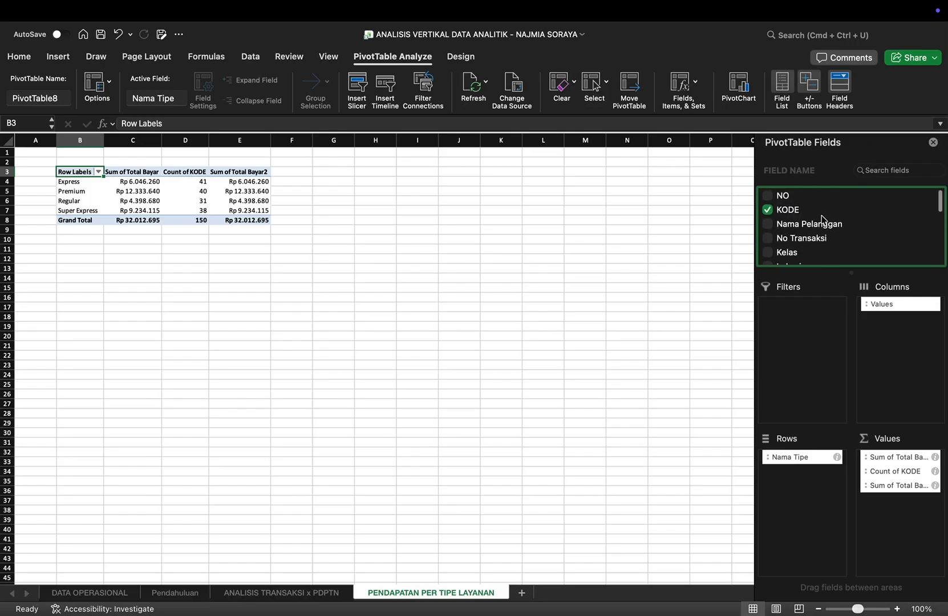
left_click_drag(807, 210, 901, 505)
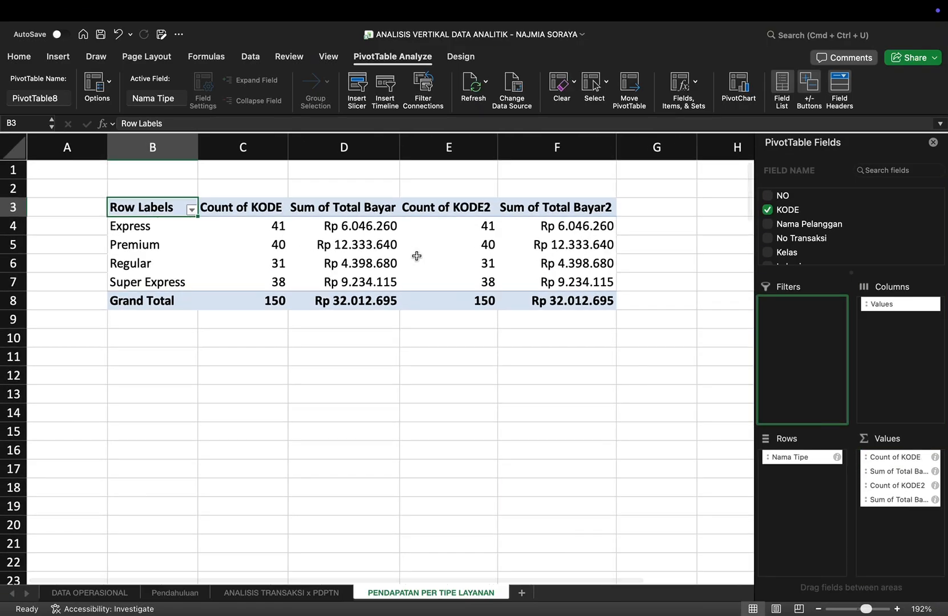
Step: Show the second KODE count column as a percentage of the column total
left_click_drag(464, 231, 464, 298)
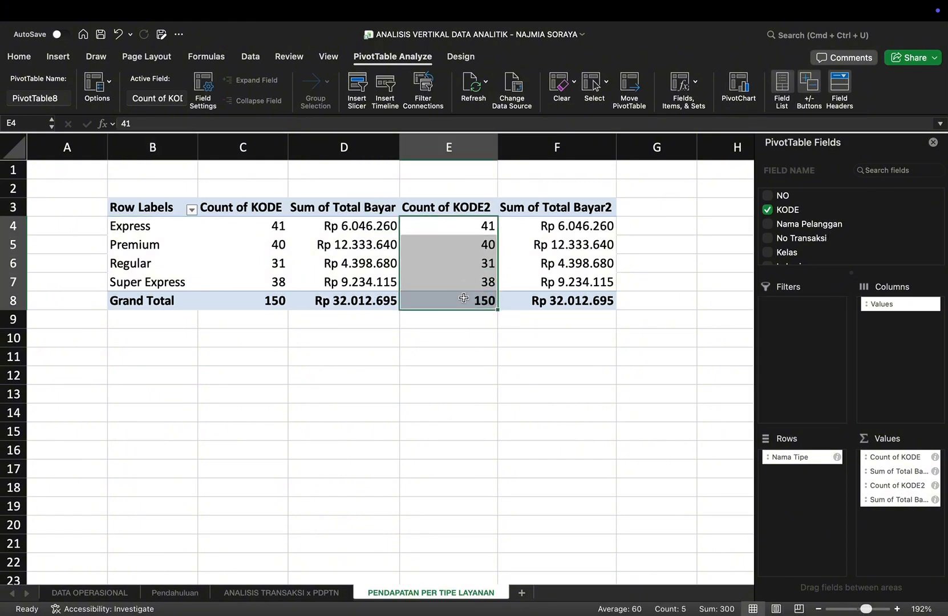
right_click(464, 298)
mouse_move(542, 470)
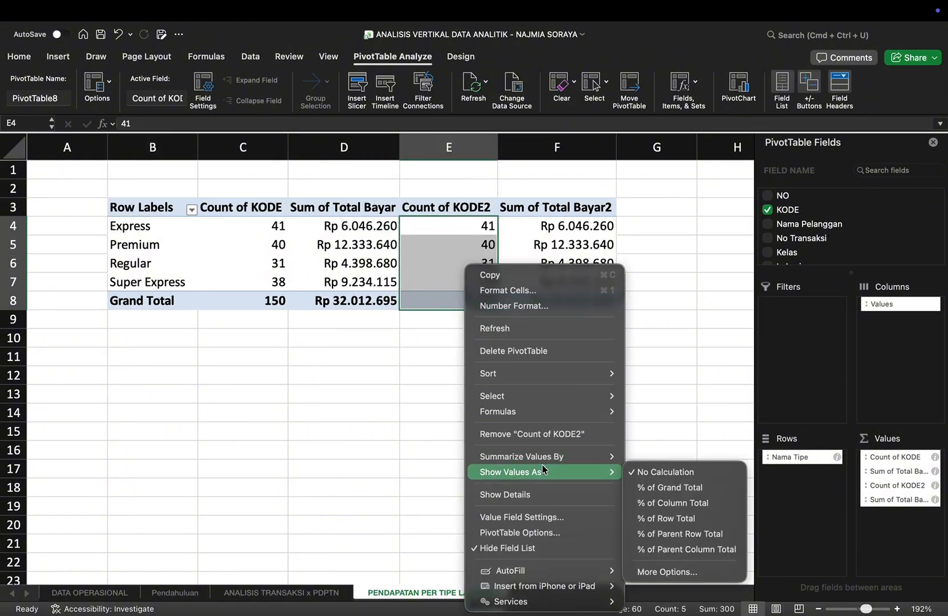
left_click(650, 502)
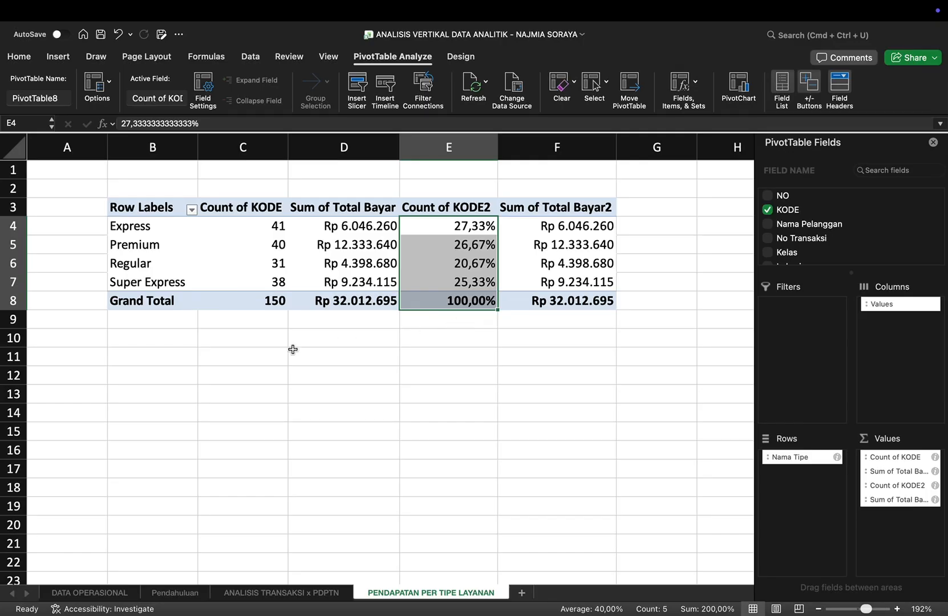
Step: Enter in B10 "Premium hanya menyumbang 26,67%, tidak lebih besar dari type Express, tetapi menyumbang 38,53% dari total pendapatan laundry"
left_click(152, 340)
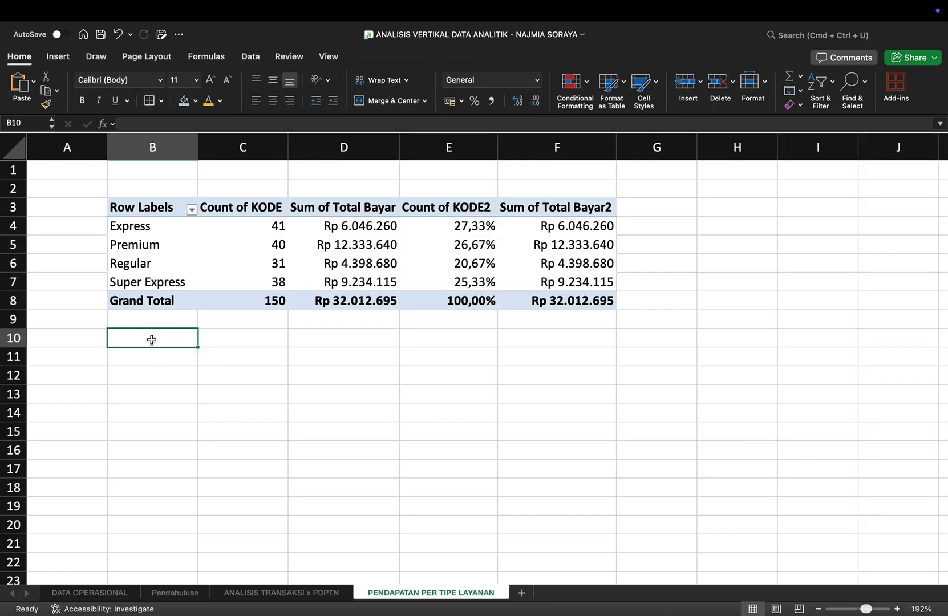
type("P")
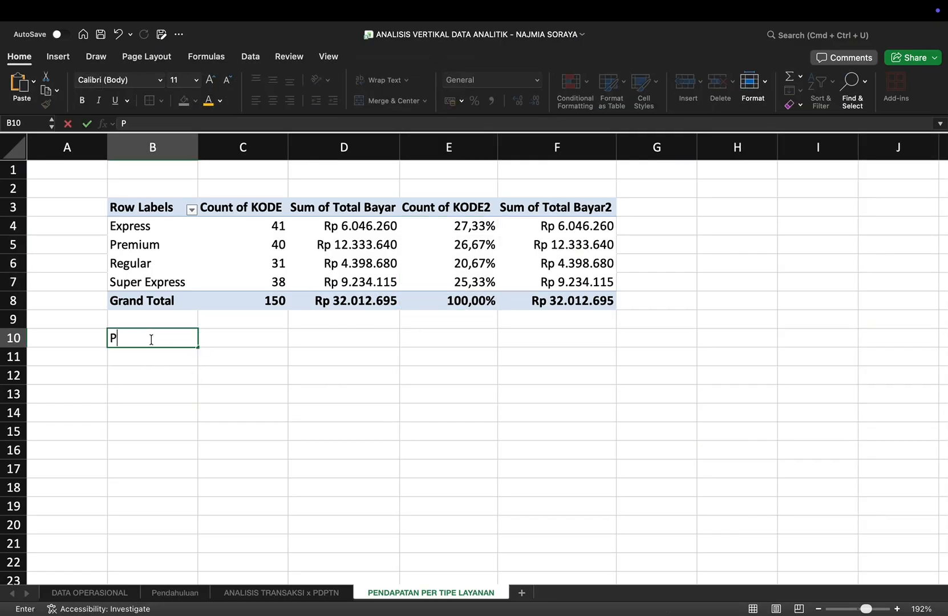
type("remium hanya")
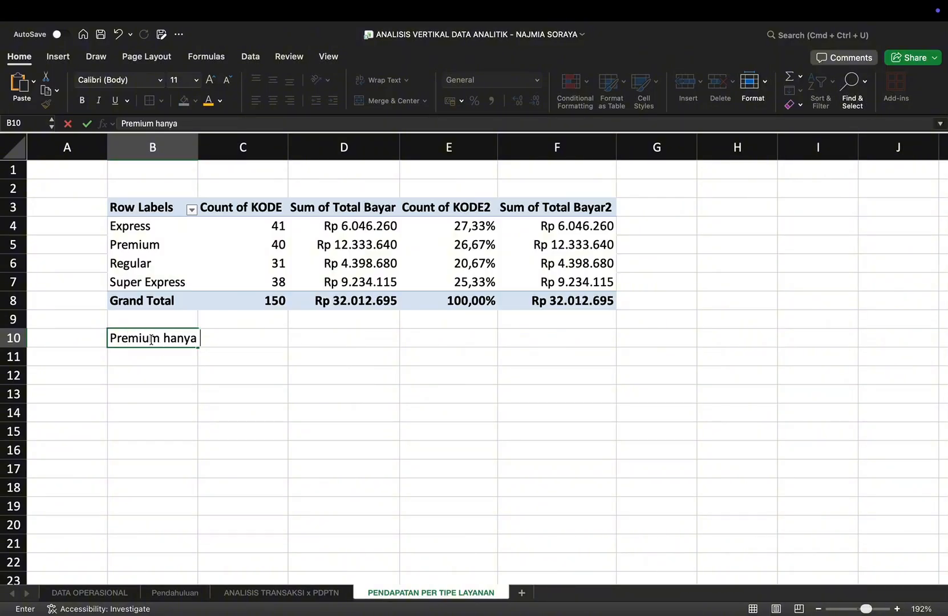
type(" menyumbang 26,67")
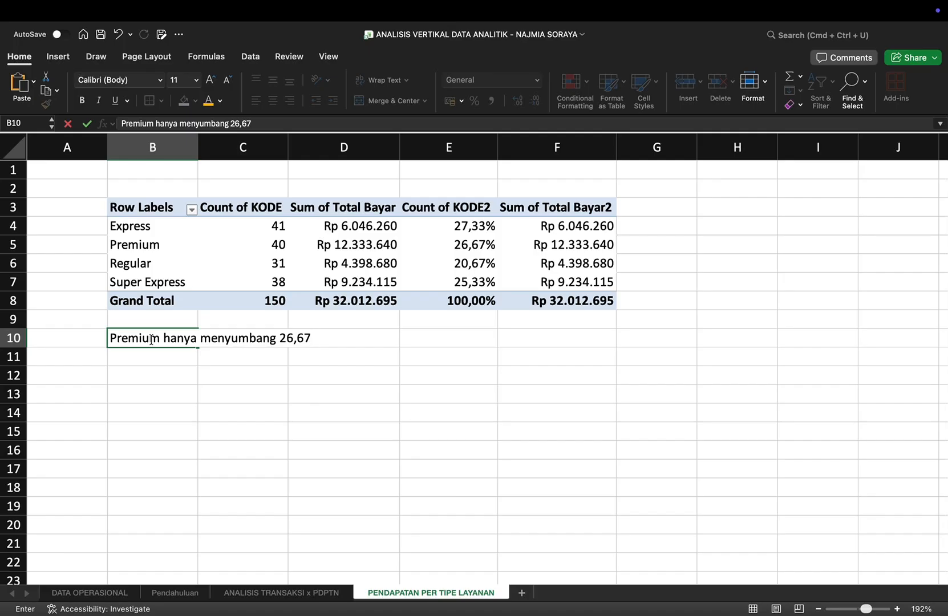
type("%, tidak lebih b")
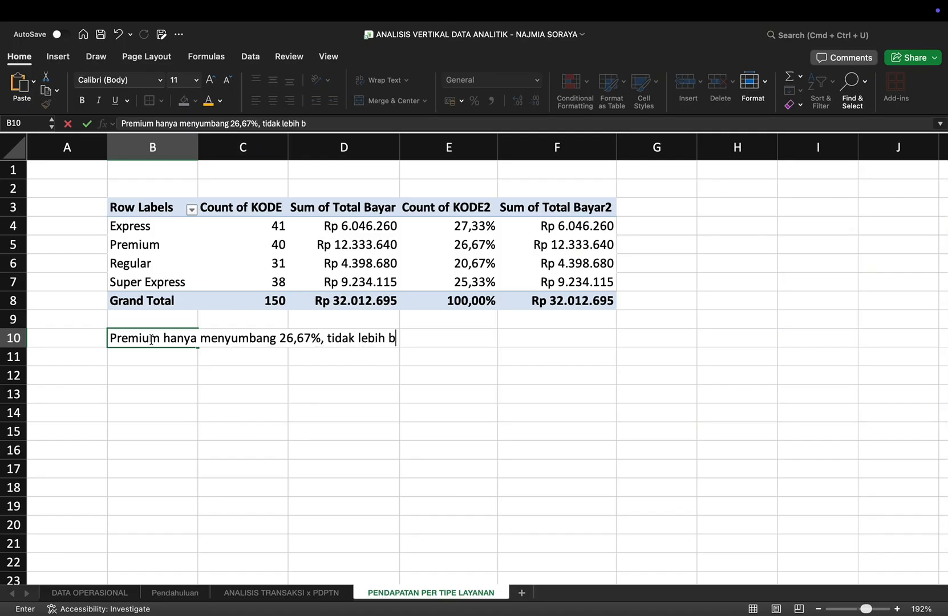
type("esar dari t")
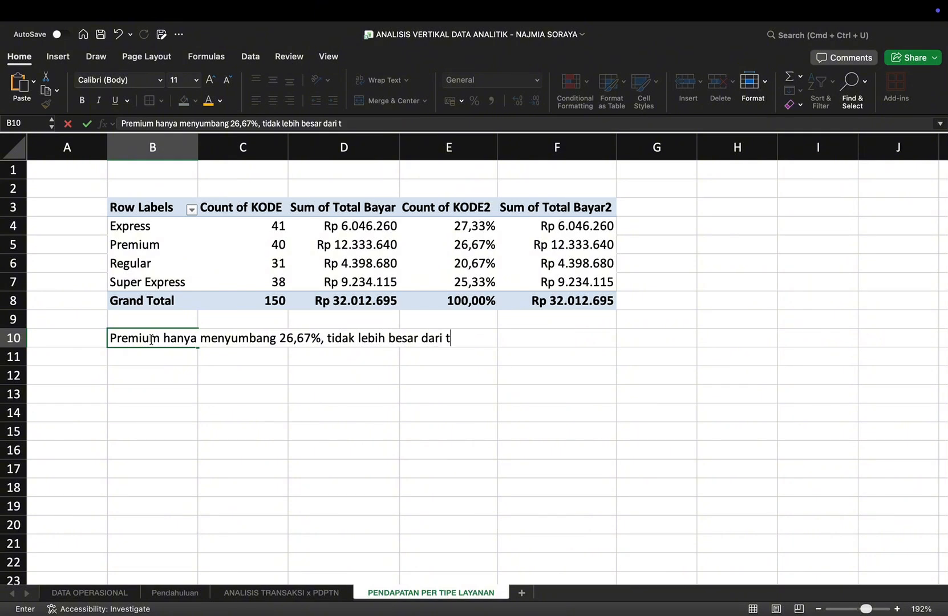
type("ype Express")
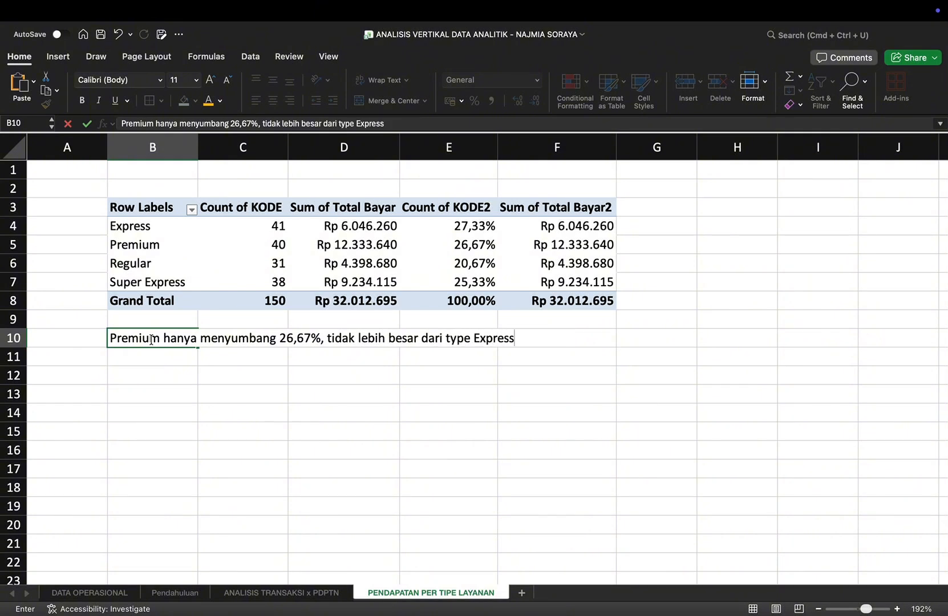
type(", tetapi menyumba")
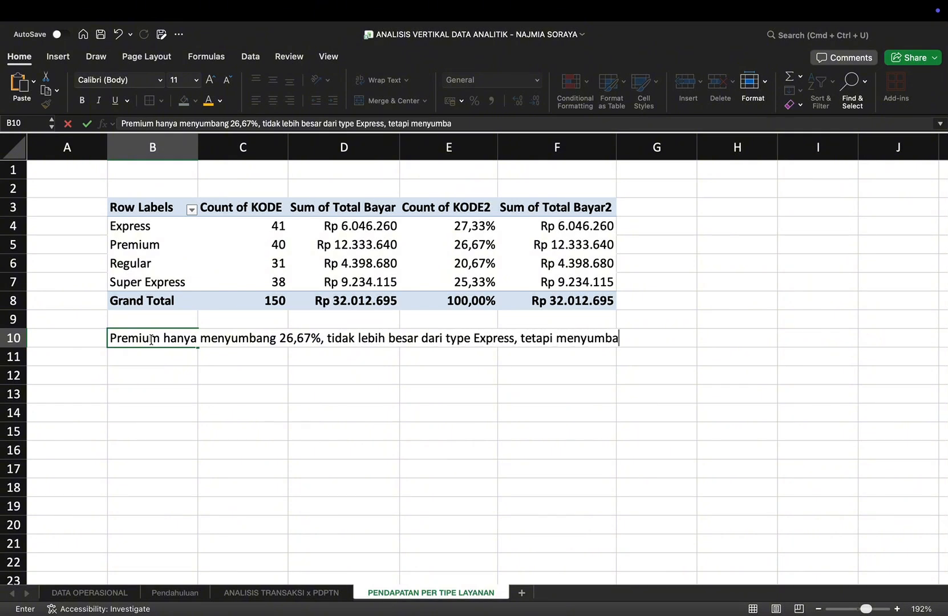
type("ng 38,53%")
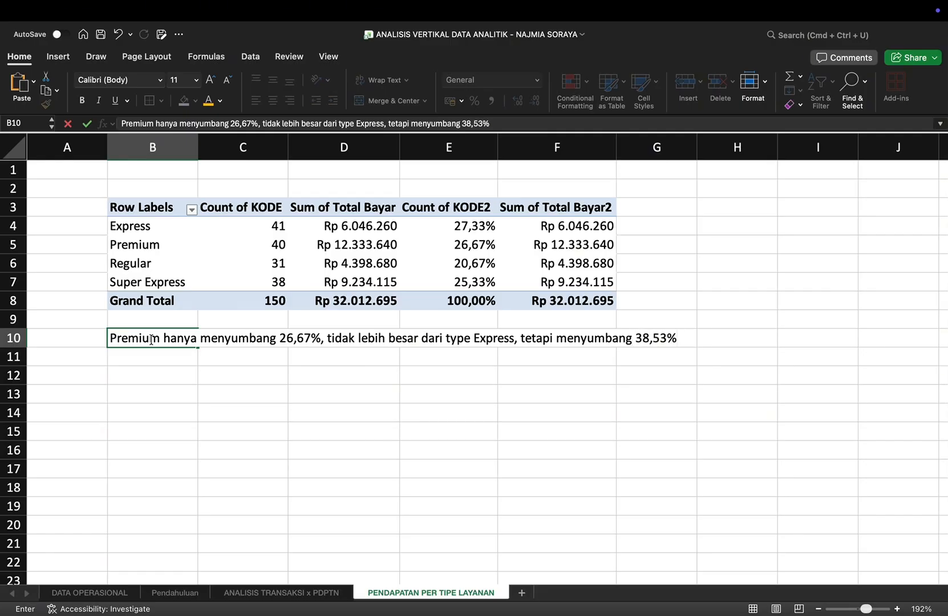
type(" dari total pendapata")
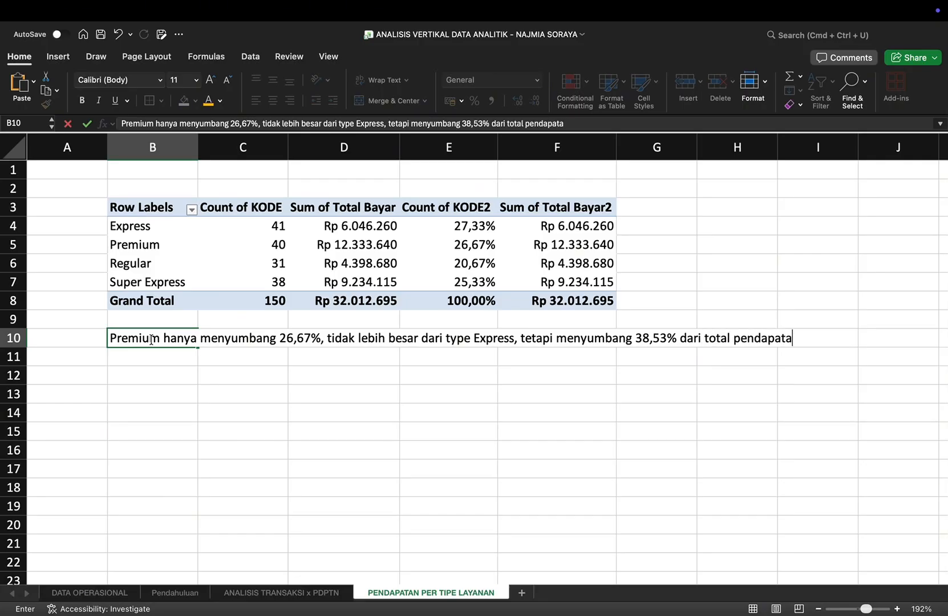
type("n laundry")
key("Return")
Step: Continue the conclusion in B11 with the text "dikarenakan tarif tinggi."
type("dikare")
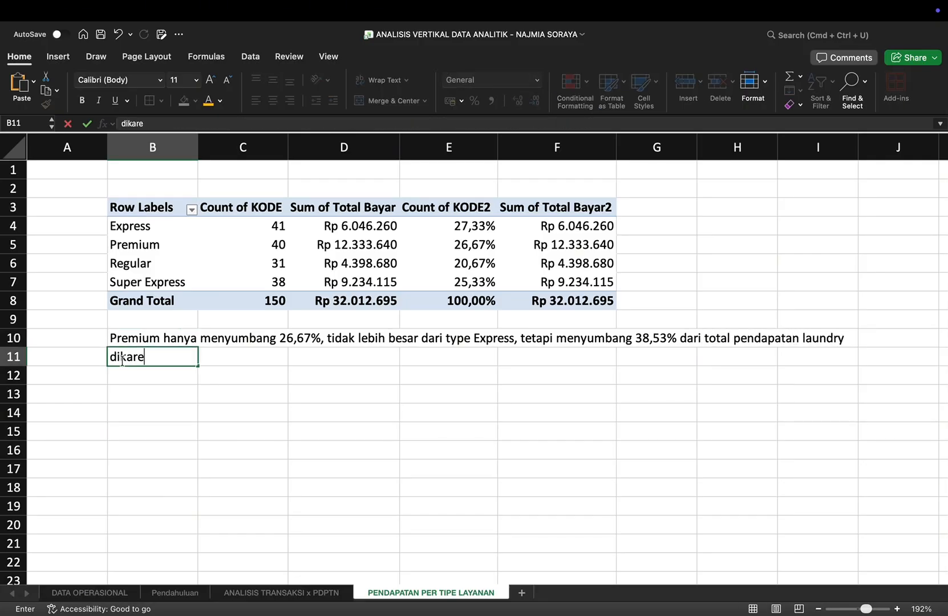
type("nakan tarif tinggi.")
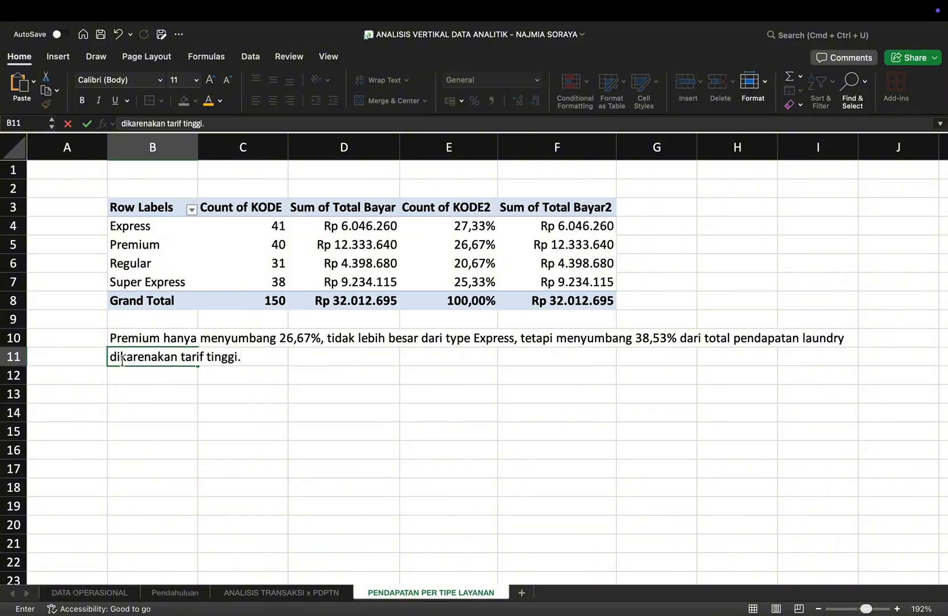
key("Return")
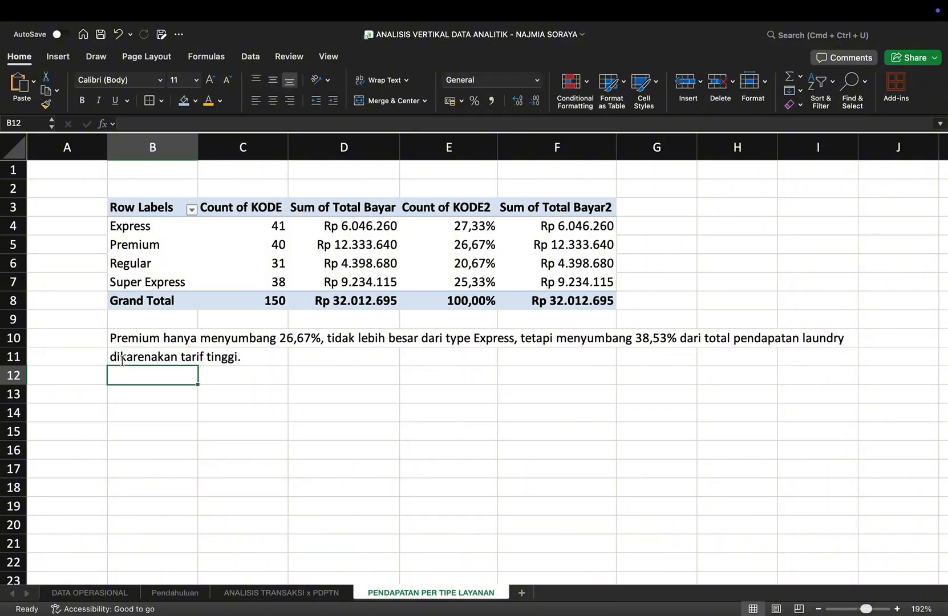
Step: Enter in B12 the note "sedangkan type Regular paling rendah kontribusinya yaitu 13,74% dari total pendapatan"
type("sedangkan type ")
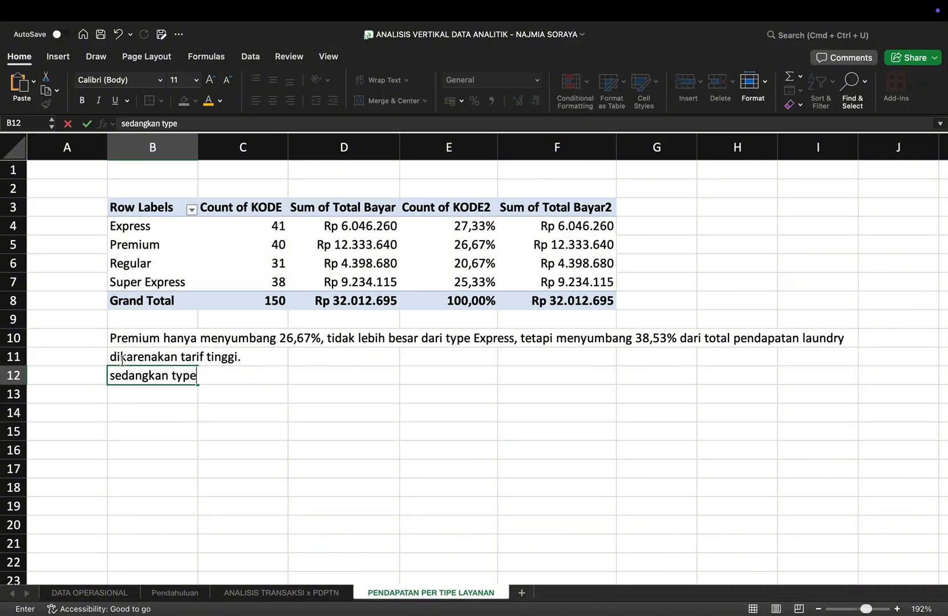
type("Regular")
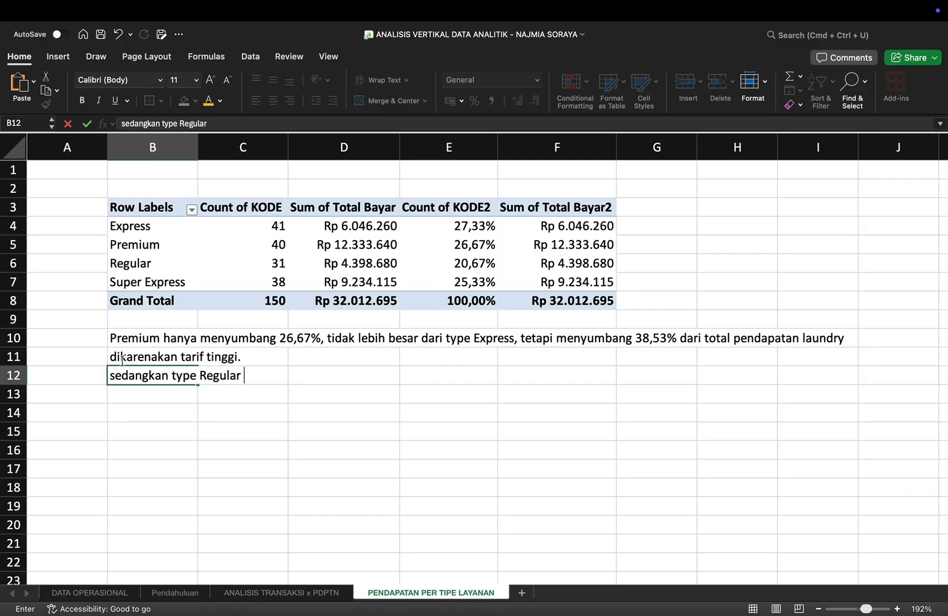
type(" paling rendah ko")
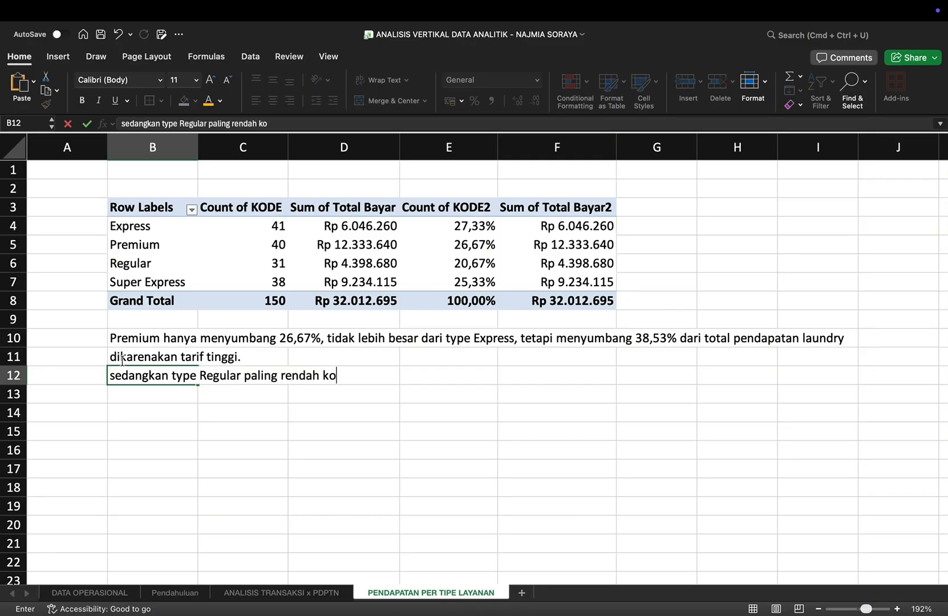
type("ntribusinya yaitu ")
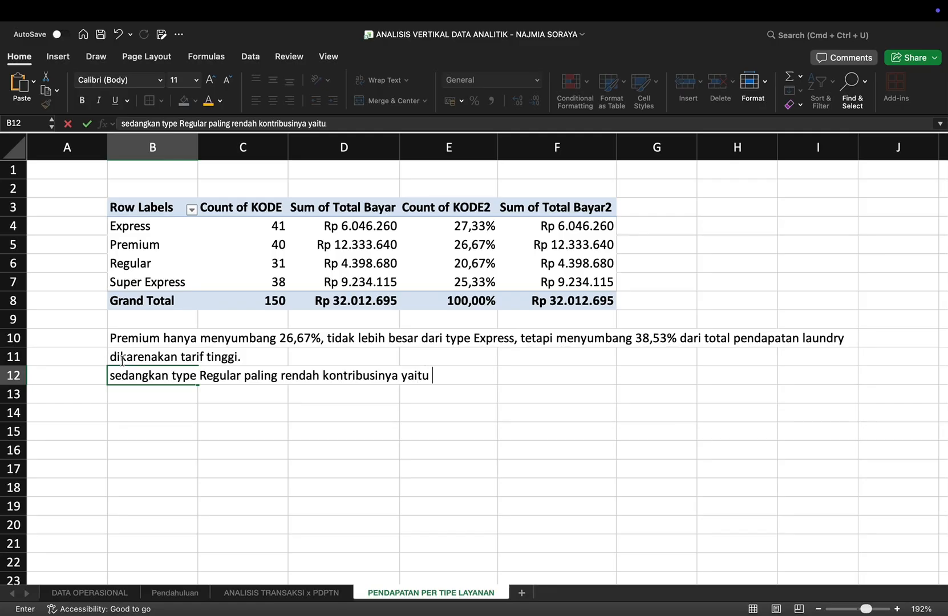
type("13,74% dari total pendapatan")
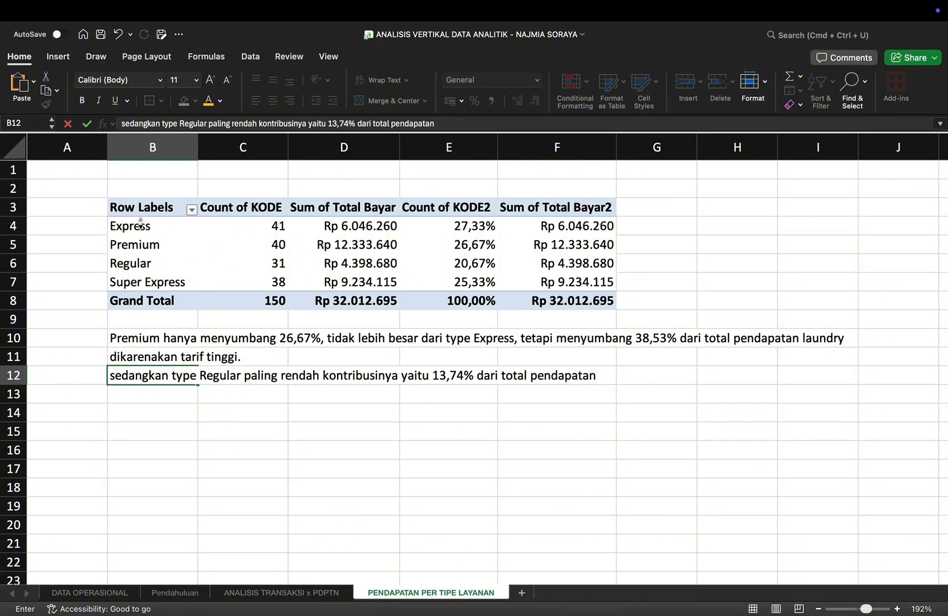
Step: Try a line chart with markers for the service-type PivotTable, placed below the written notes
left_click_drag(141, 225, 561, 300)
left_click(59, 56)
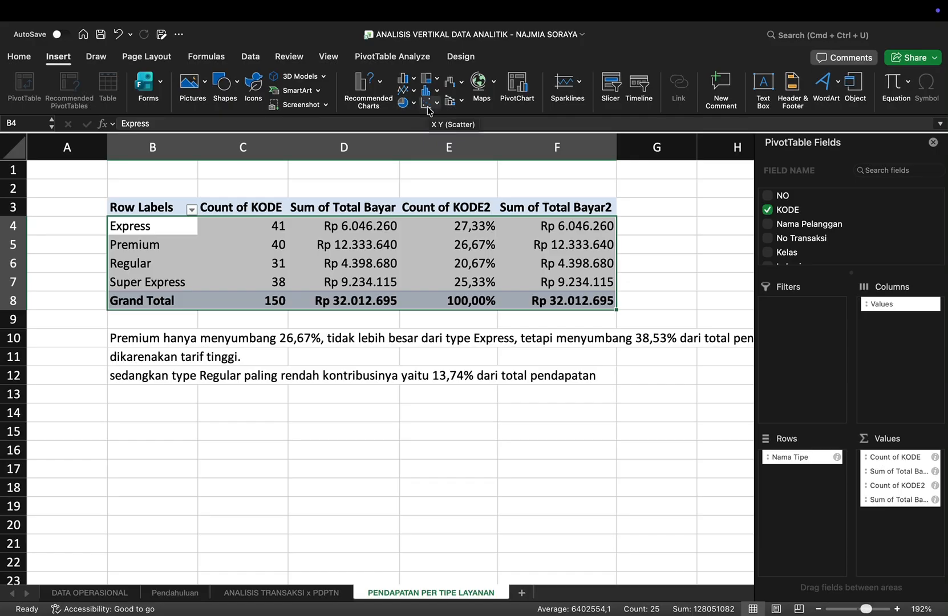
left_click(406, 90)
left_click(621, 163)
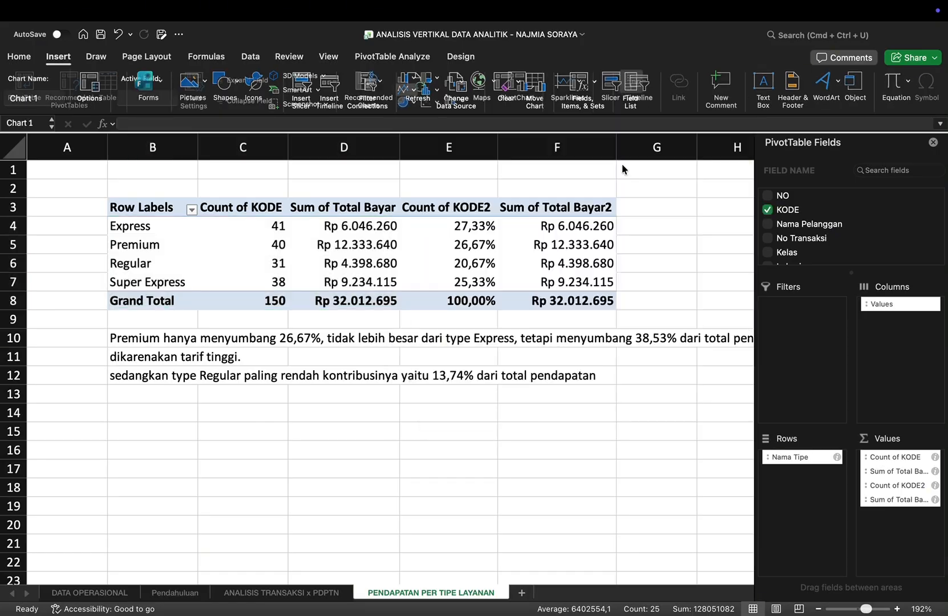
scroll(365, 342, "down", 2)
left_click_drag(585, 371, 527, 532)
left_click(434, 438)
left_click(435, 438)
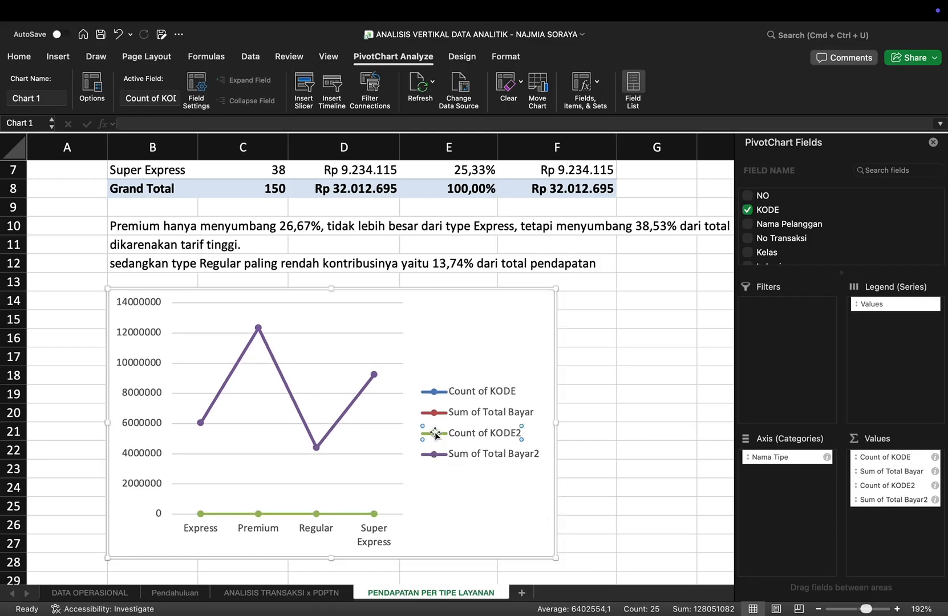
Step: Insert a 2-D area PivotChart from the whole PivotTable B3:F8 and place it directly below the notes, starting at column B
scroll(439, 417, "up", 3)
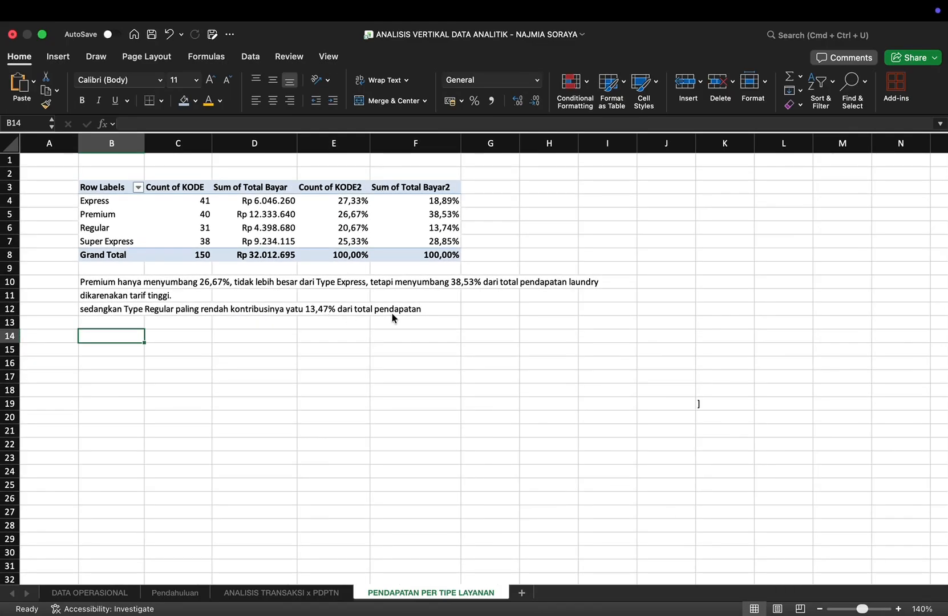
left_click_drag(113, 191, 434, 254)
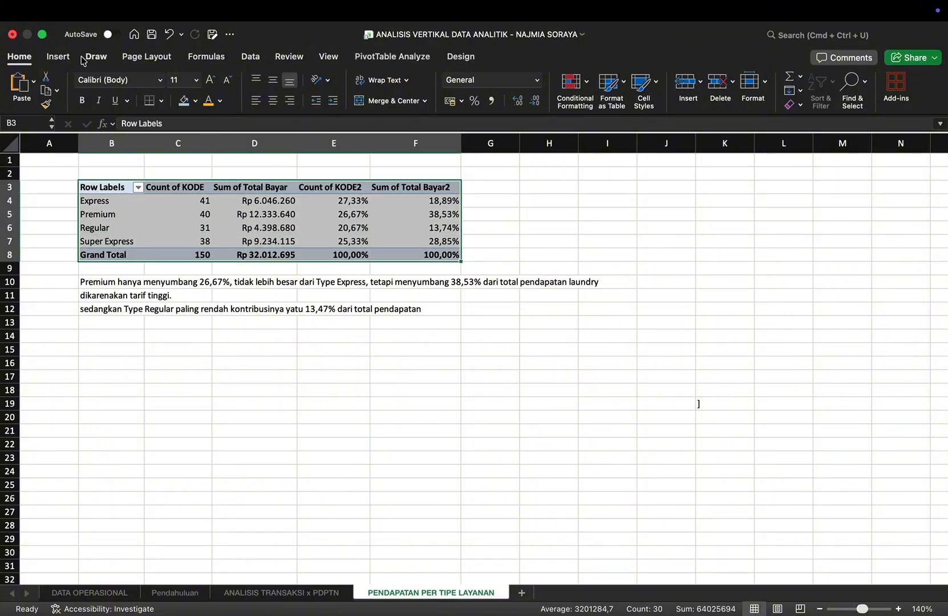
left_click(58, 56)
left_click(409, 100)
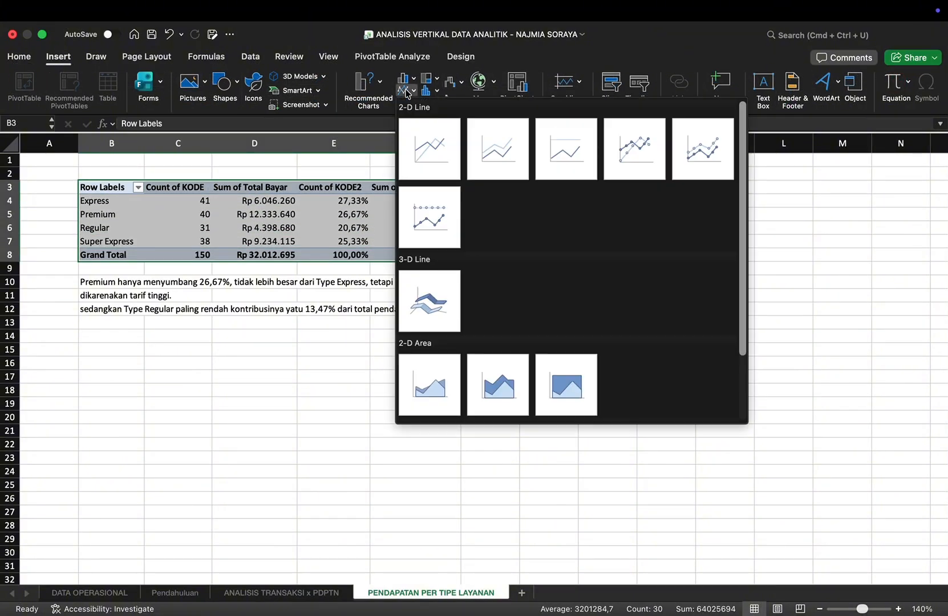
left_click(439, 384)
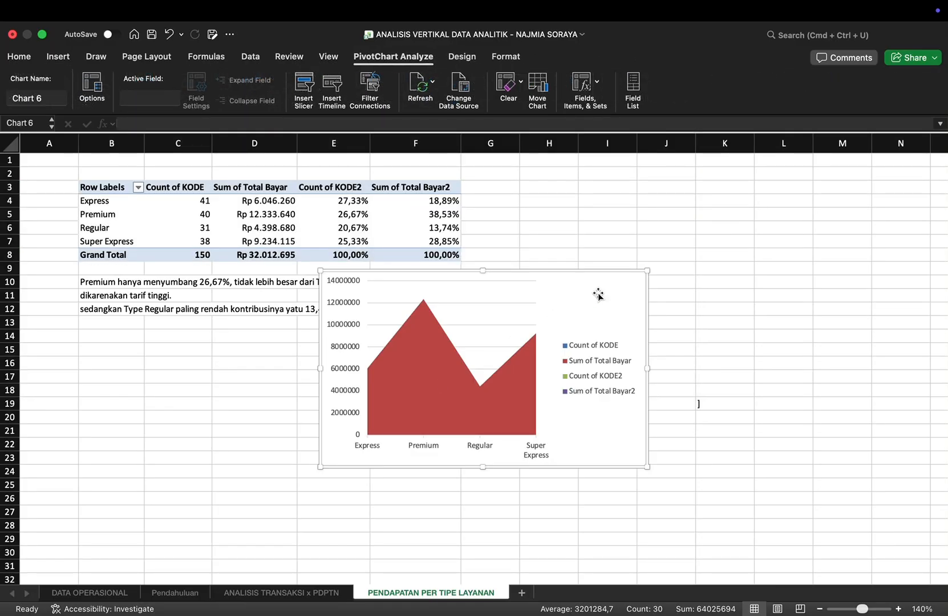
left_click_drag(601, 290, 356, 344)
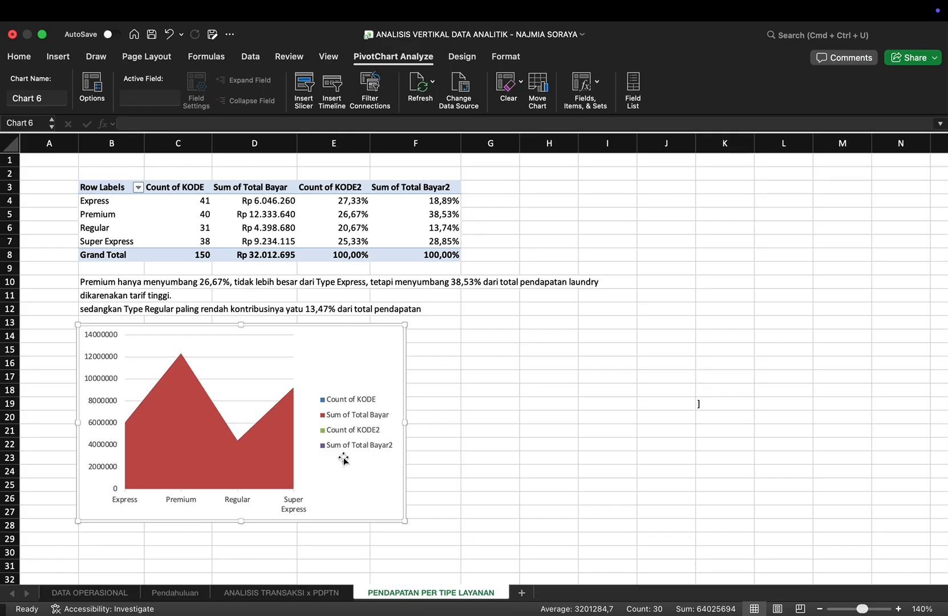
left_click(281, 460)
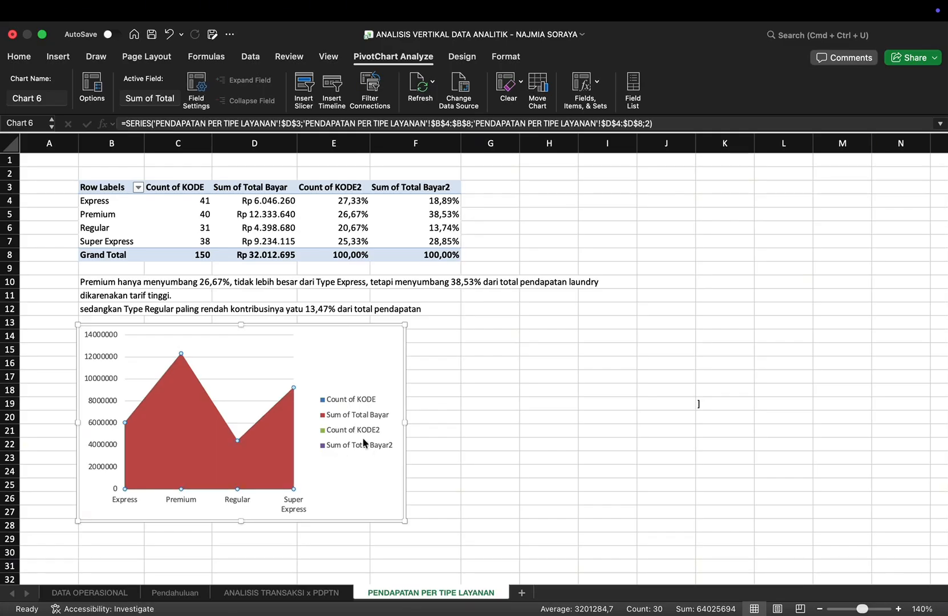
Step: Create a PivotTable from Table1 on the DATA OPERASIONAL sheet, placed in the existing sheet ANALISIS VOLUME OPERASIONAL at cell B3
mouse_move(865, 2)
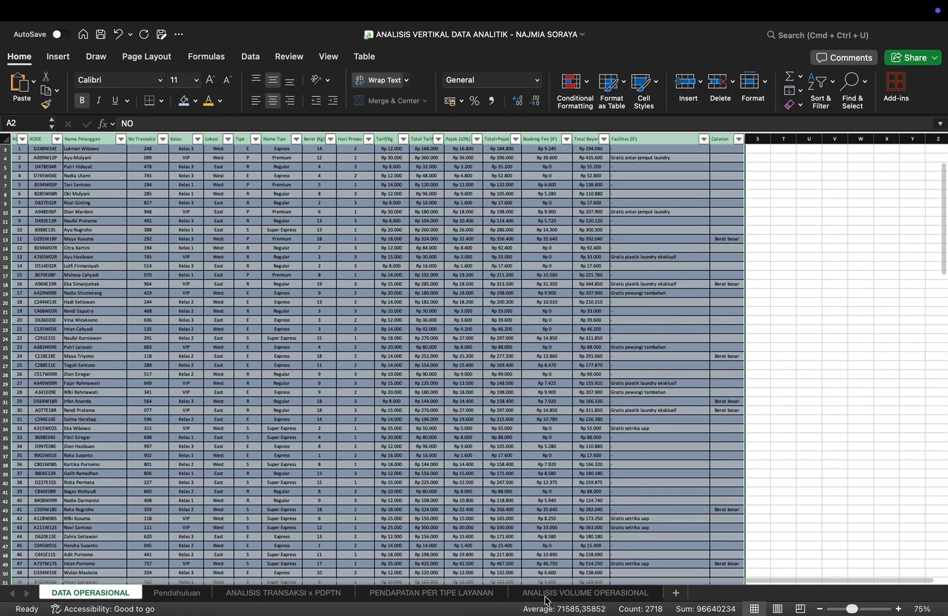
left_click(563, 596)
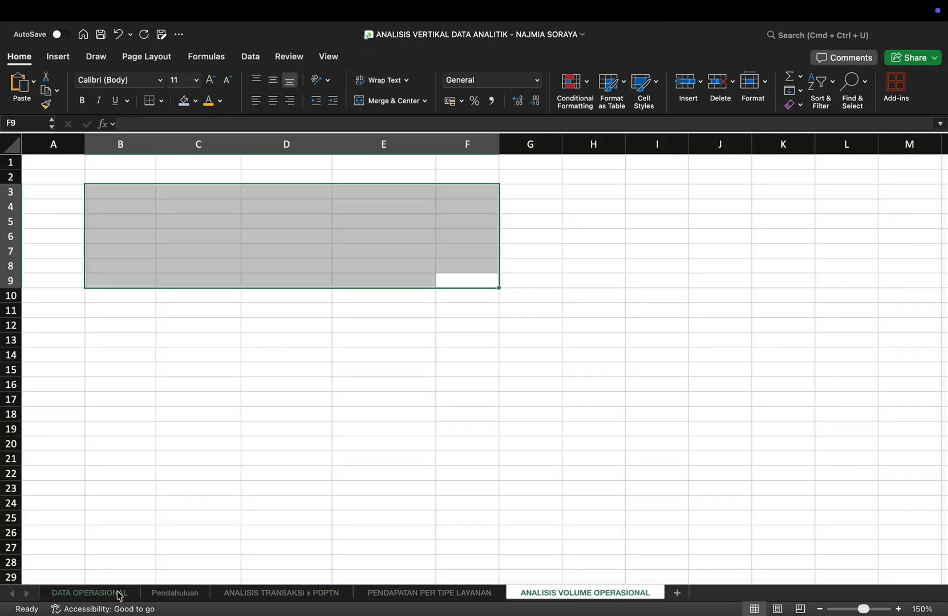
left_click(103, 593)
left_click(59, 56)
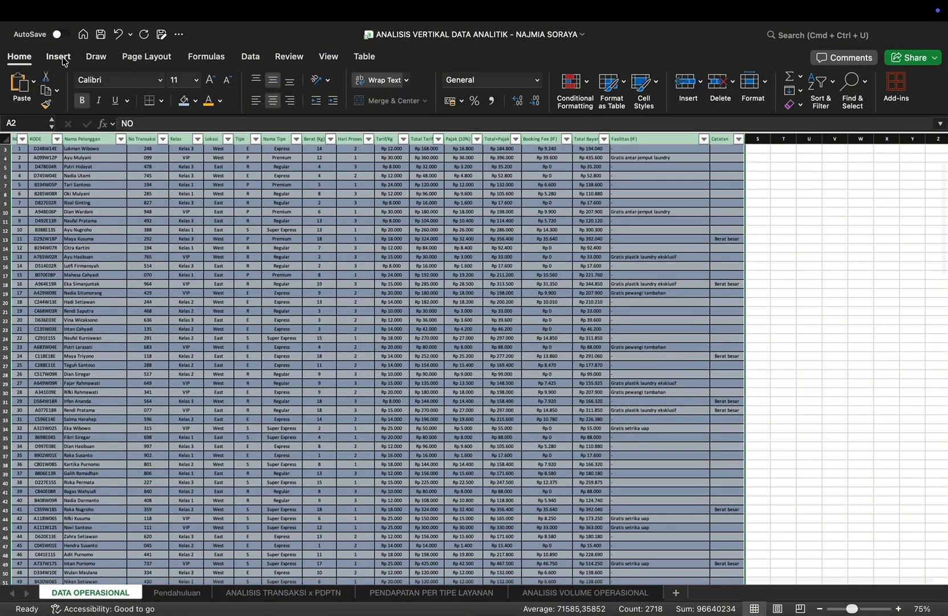
left_click(24, 86)
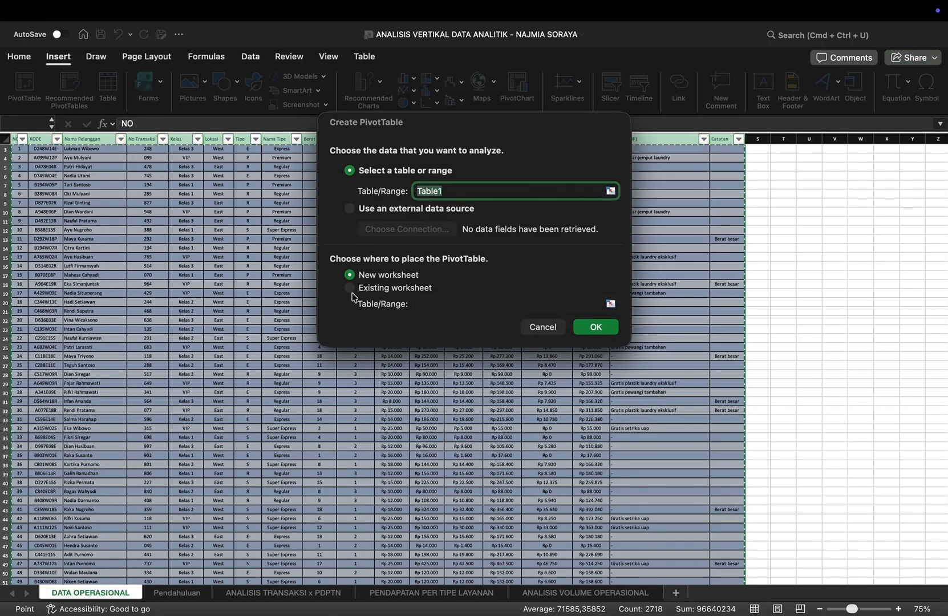
left_click(351, 290)
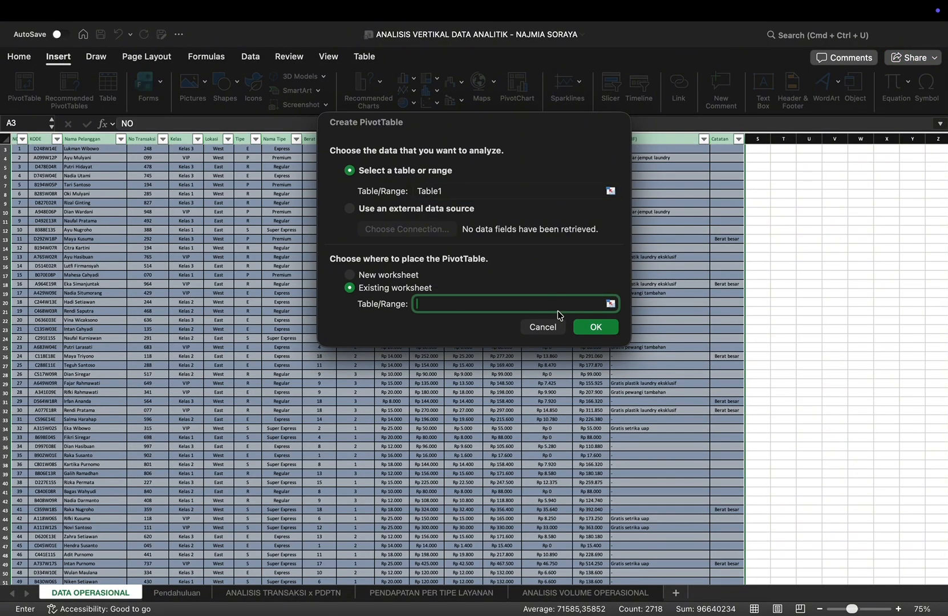
left_click(611, 304)
left_click(572, 593)
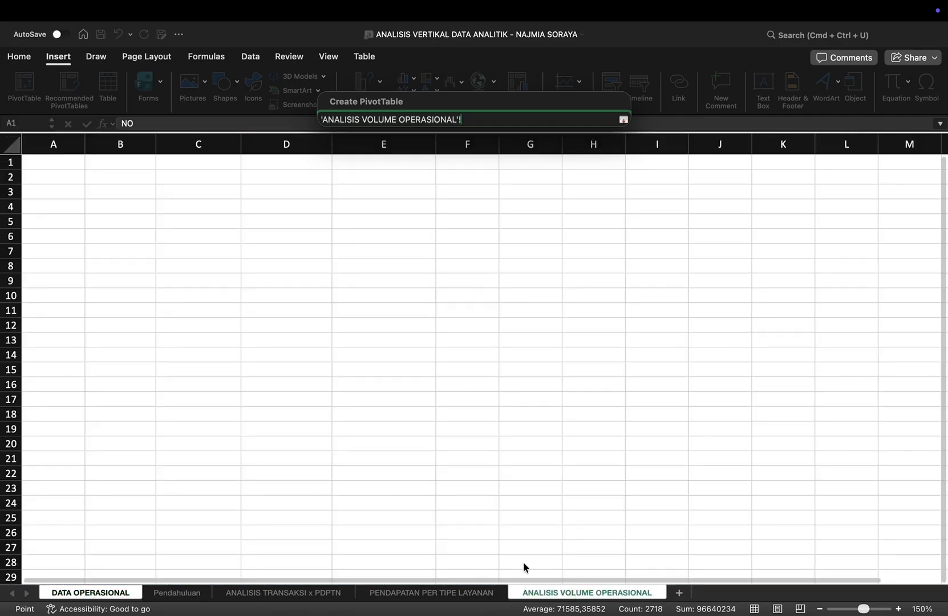
left_click(122, 192)
key("Return")
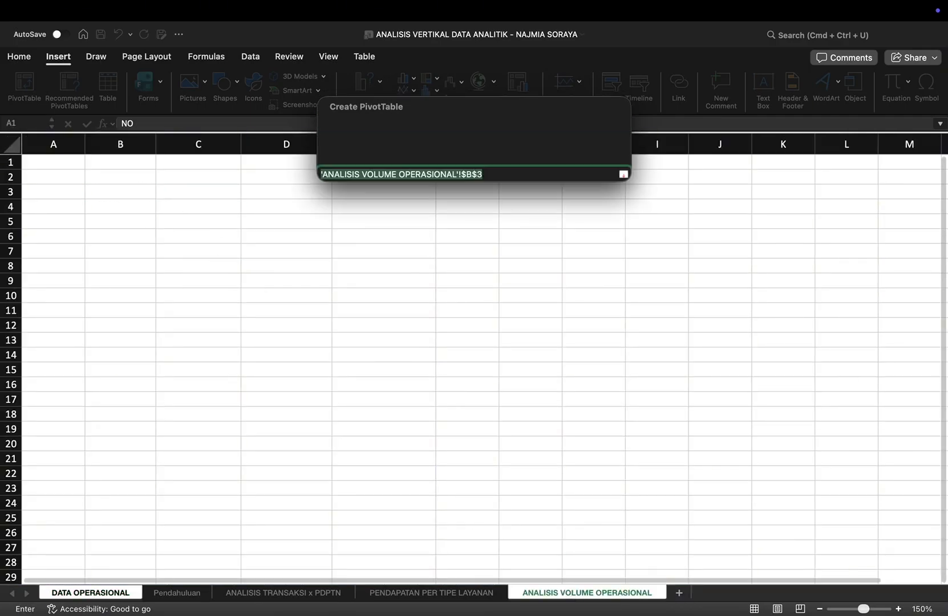
left_click(594, 326)
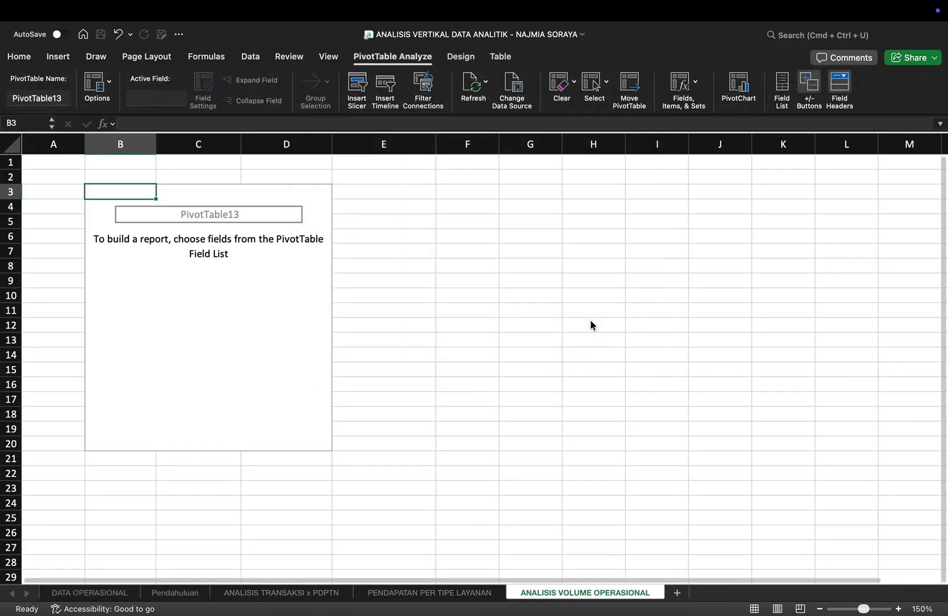
Step: Add Nama Tipe as the PivotTable's rows and Berat (Kg) three times as values
scroll(840, 244, "down", 5)
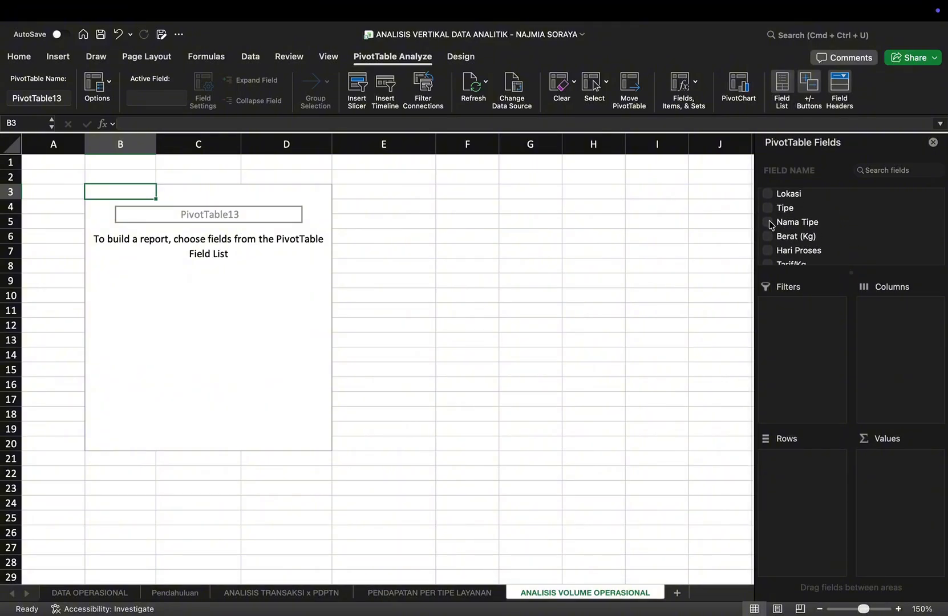
left_click(769, 222)
scroll(836, 237, "down", 4)
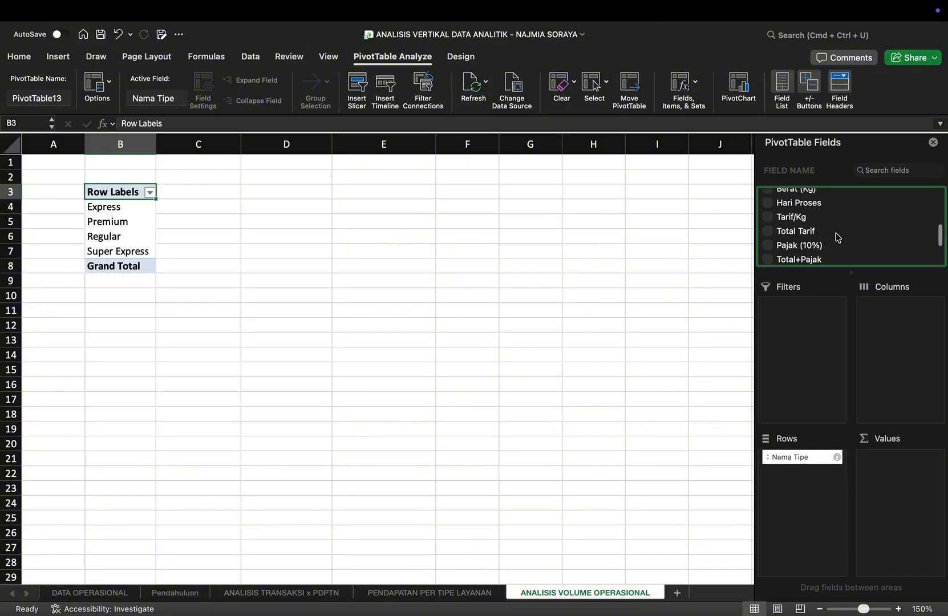
scroll(836, 238, "up", 1)
left_click(768, 209)
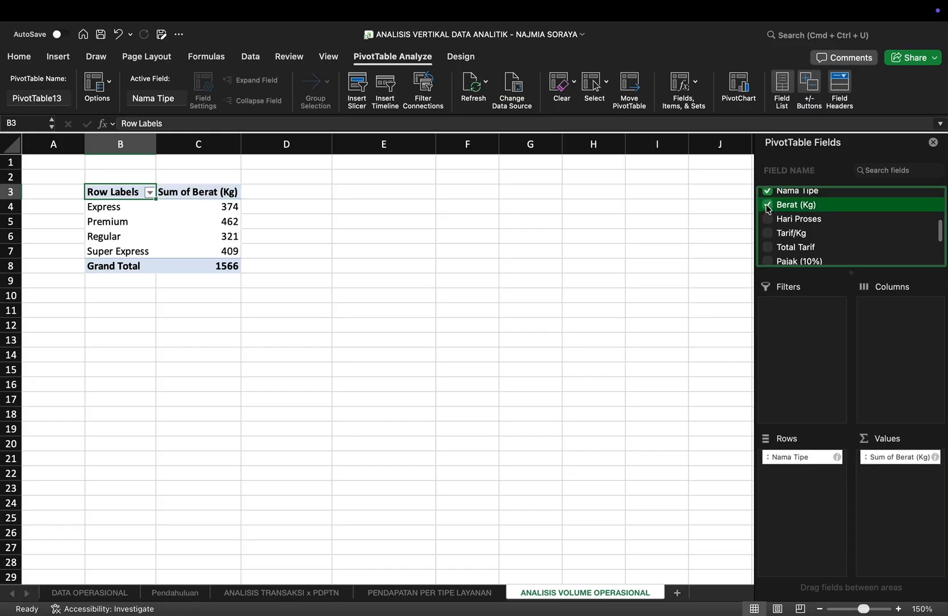
left_click_drag(798, 206, 884, 485)
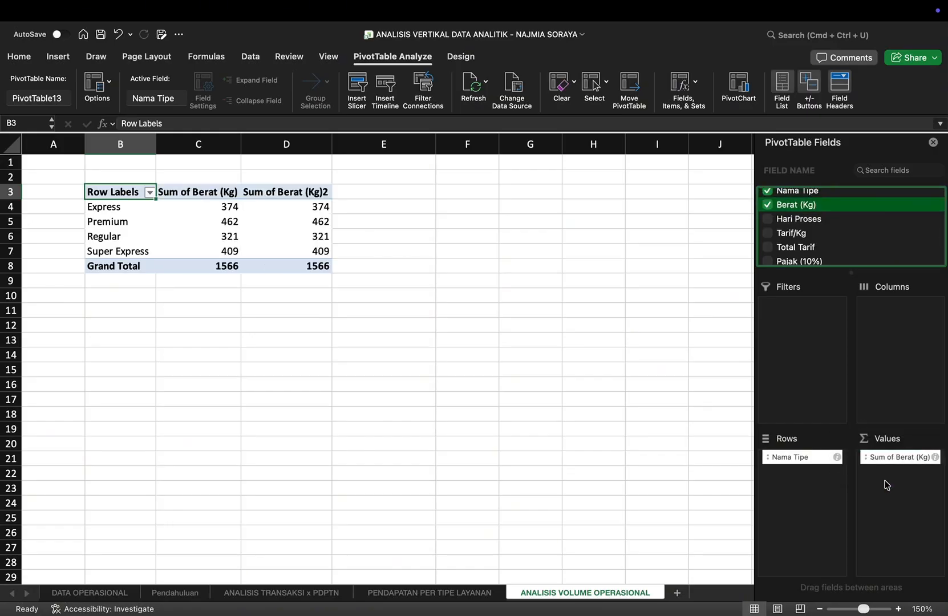
left_click_drag(800, 209, 896, 486)
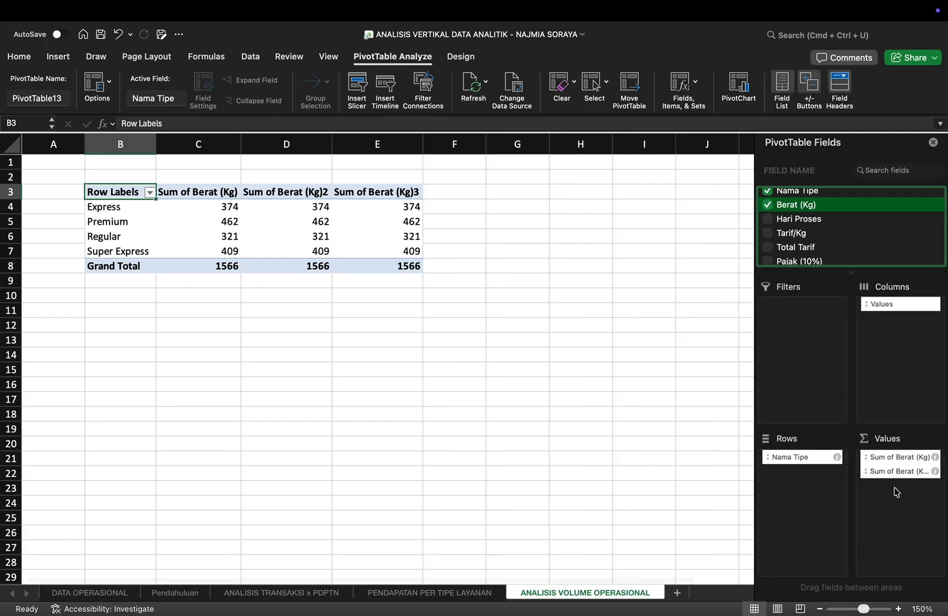
Step: Summarize the third Berat (Kg) value field by Average
left_click(934, 486)
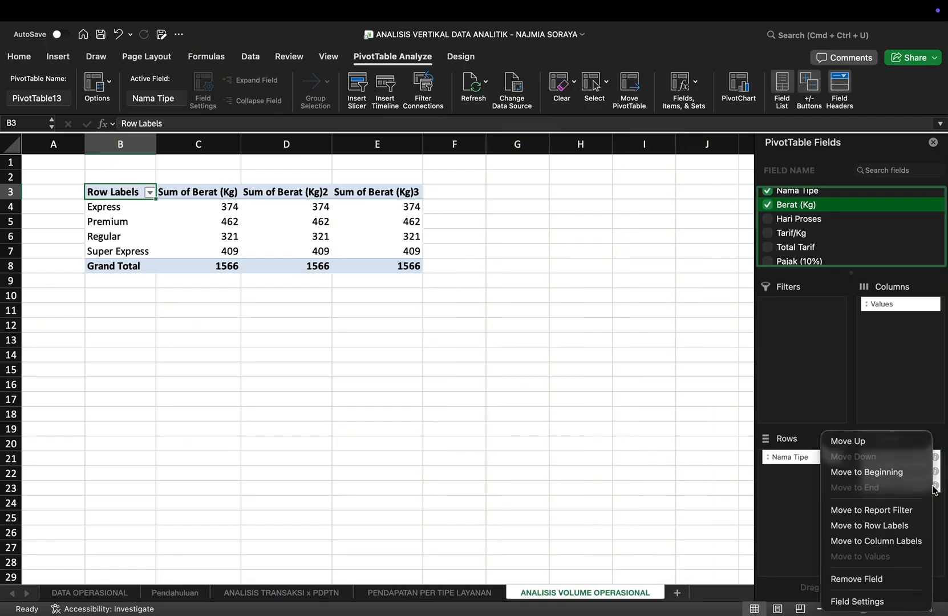
left_click(847, 601)
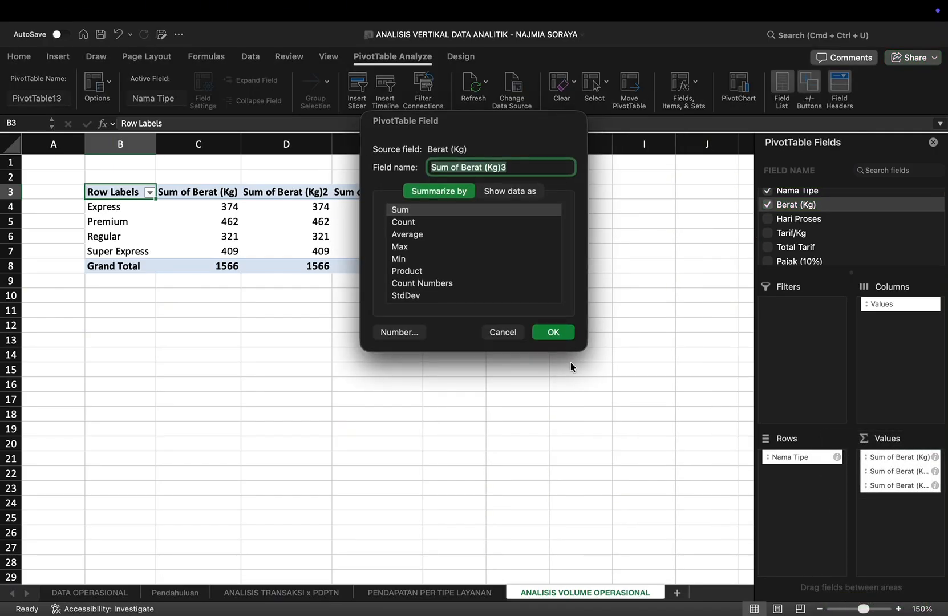
left_click(455, 237)
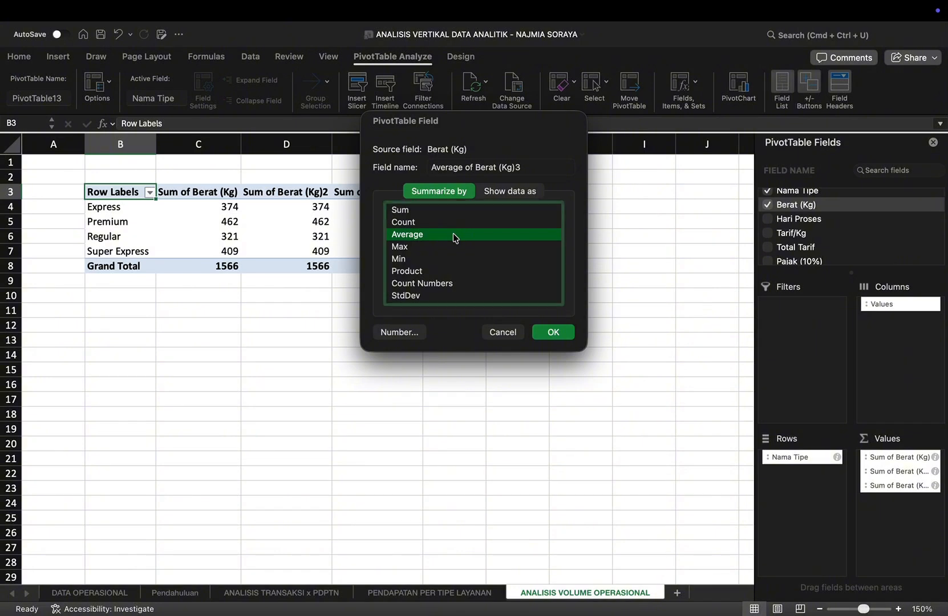
left_click(553, 332)
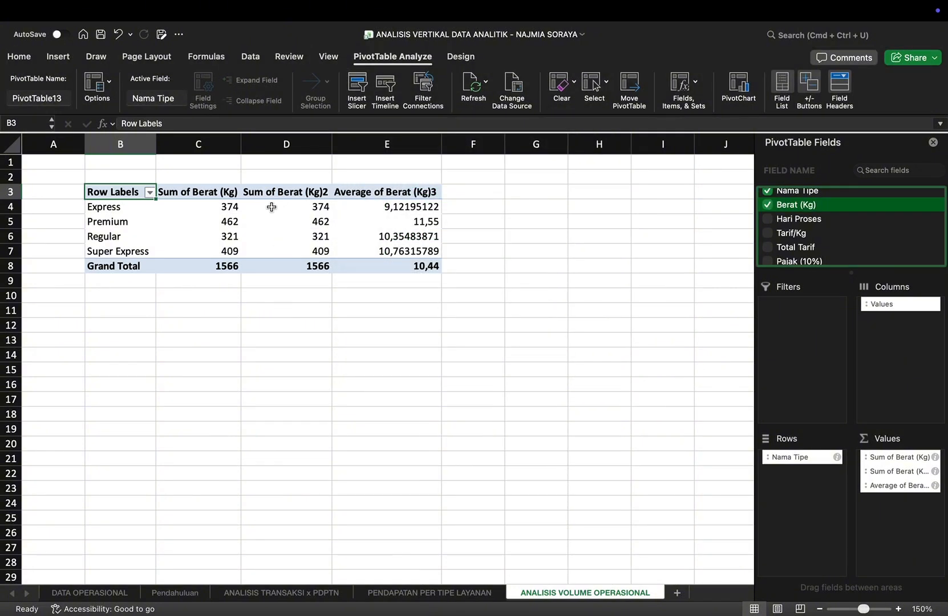
Step: Show the second Berat (Kg) value column as % of Grand Total
left_click_drag(271, 207, 296, 265)
right_click(297, 265)
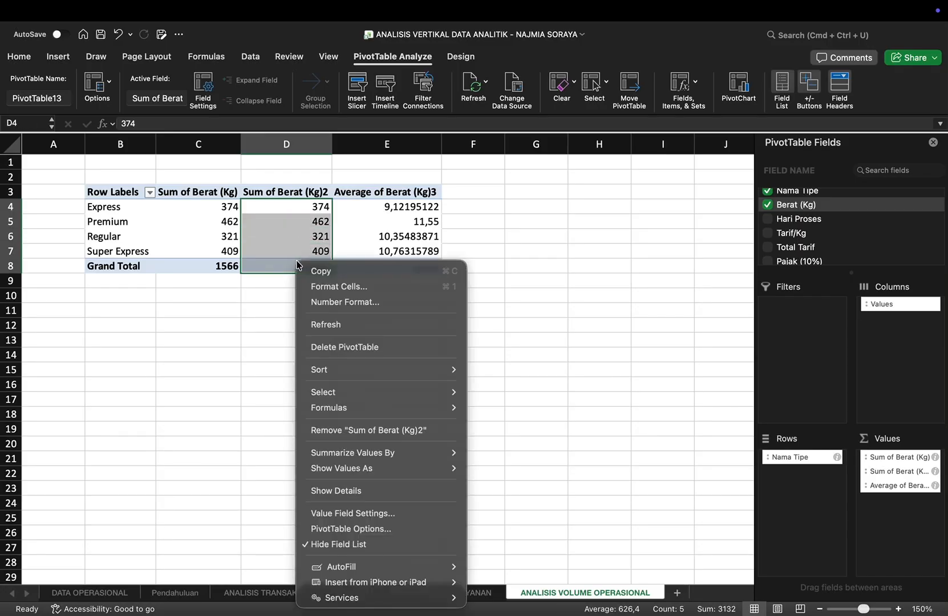
mouse_move(372, 469)
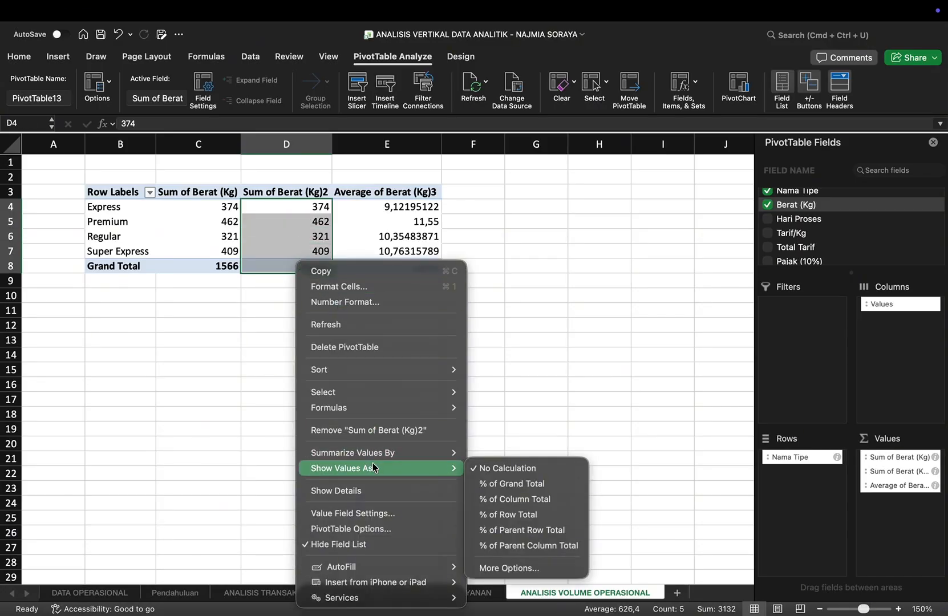
left_click(506, 484)
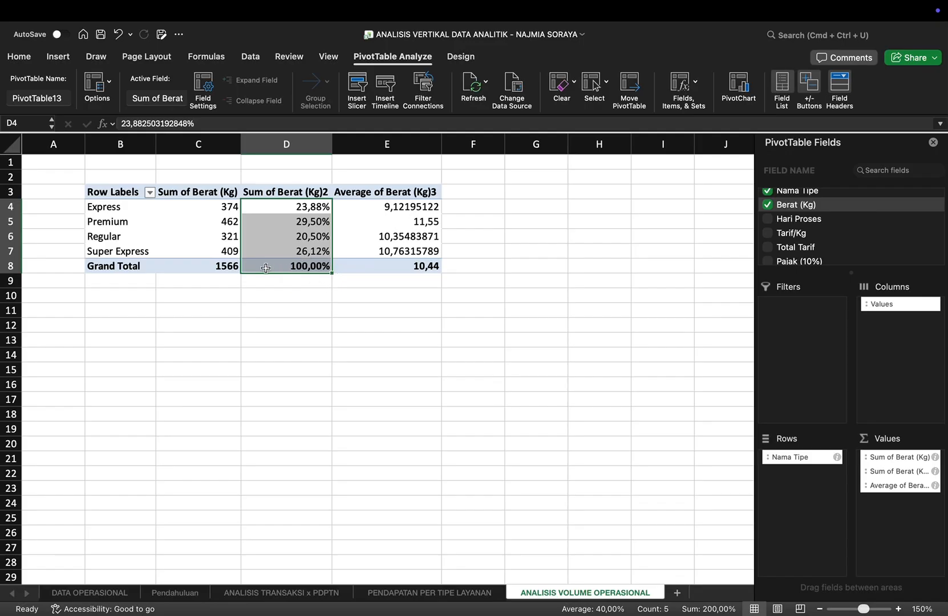
Step: Enter in B10 the note "Type premium adalah type yang memiliki berat total tertinggi yaitu 29,50% dari total berat semua type, dan memiliki rata-rata 11.55Kg"
left_click(133, 294)
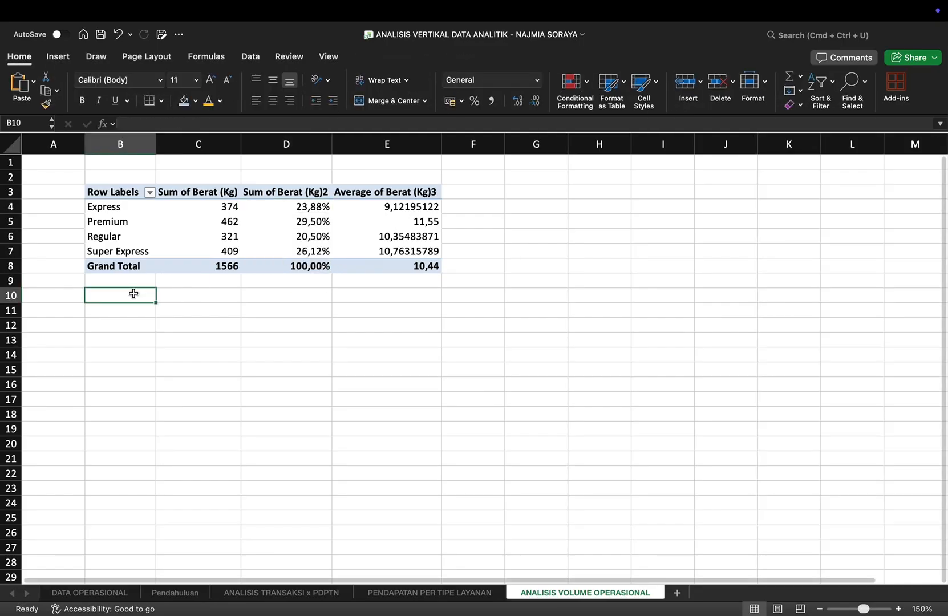
type("Type")
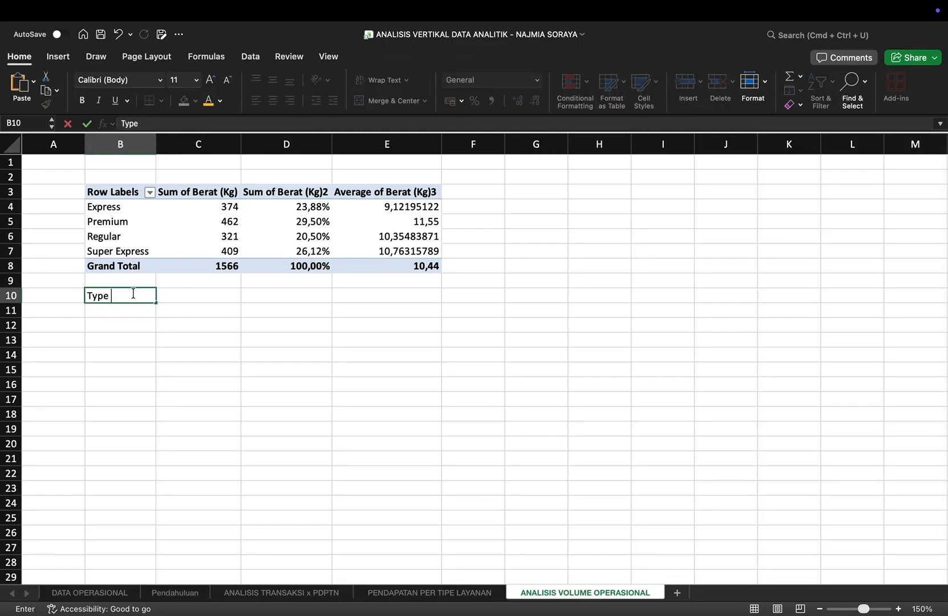
type(" premium adalah ")
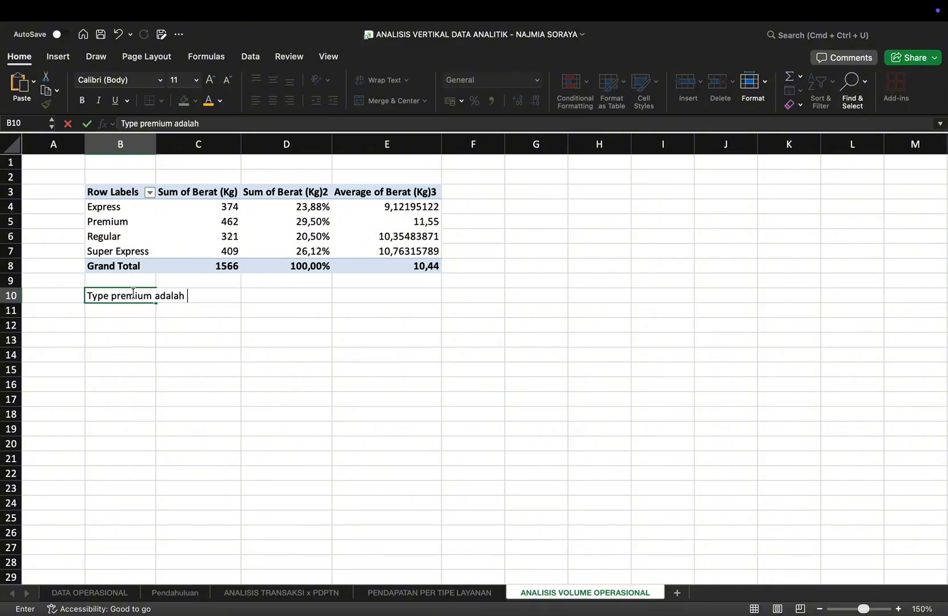
type("type yang memili")
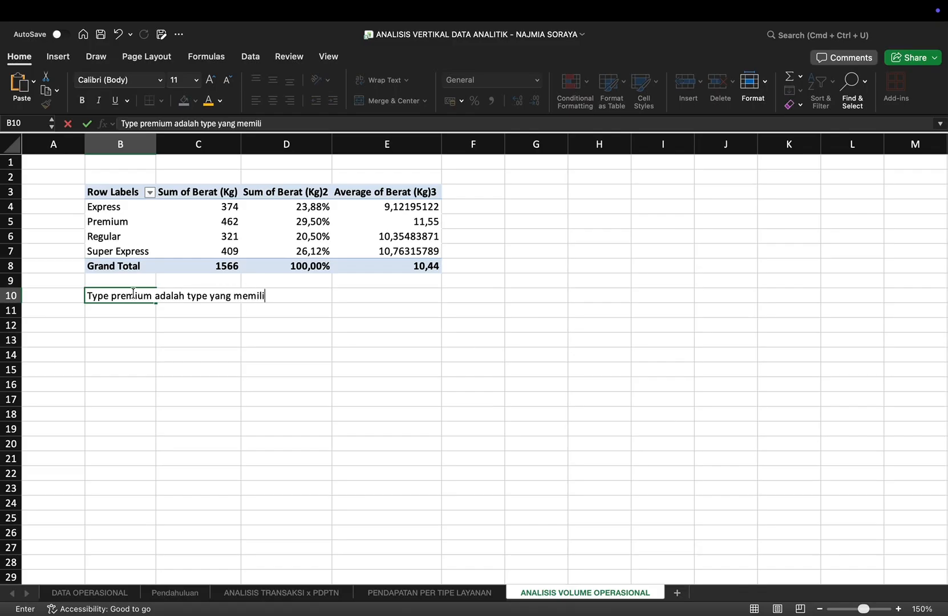
type("ki berat tot")
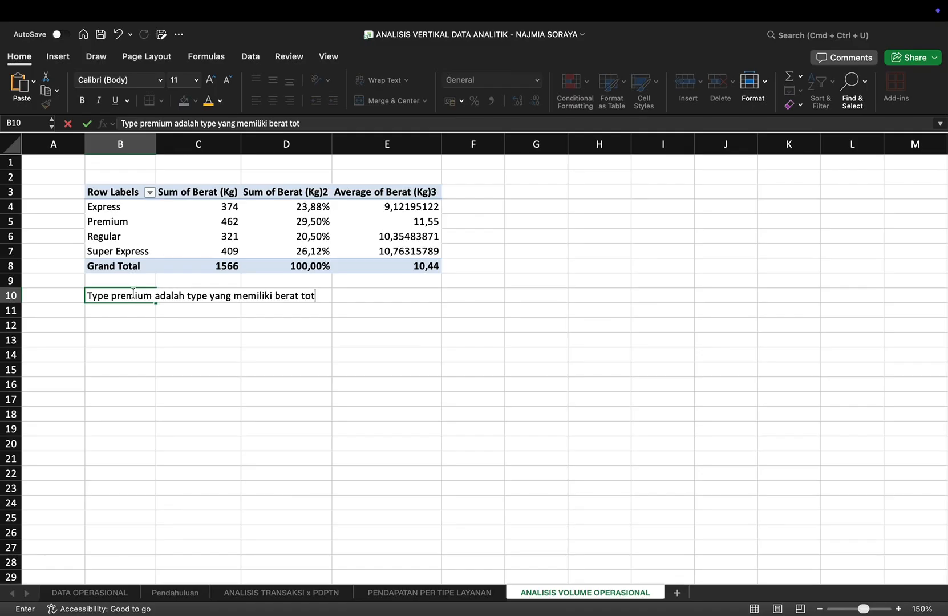
type("al tertingg")
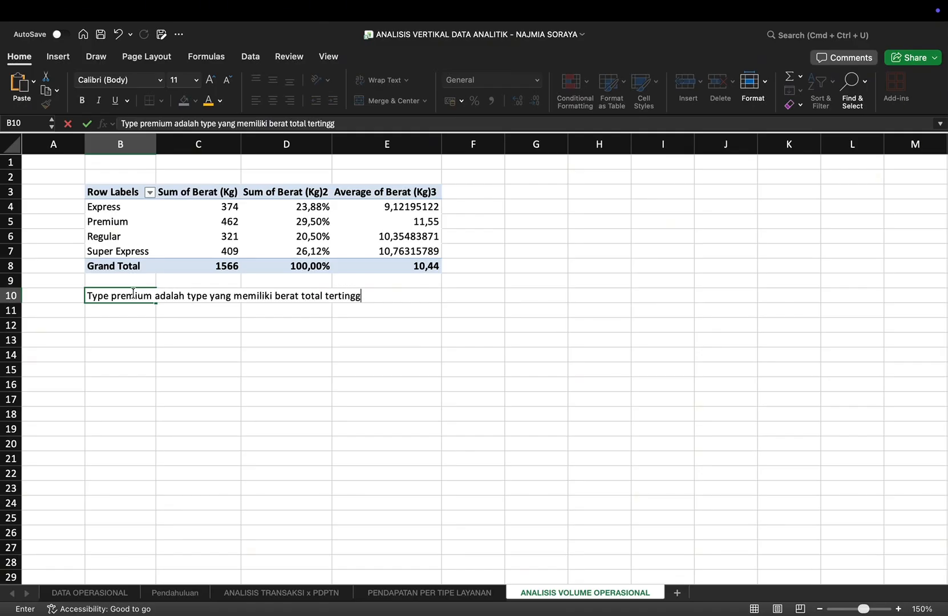
type("i yaitu 29,50%")
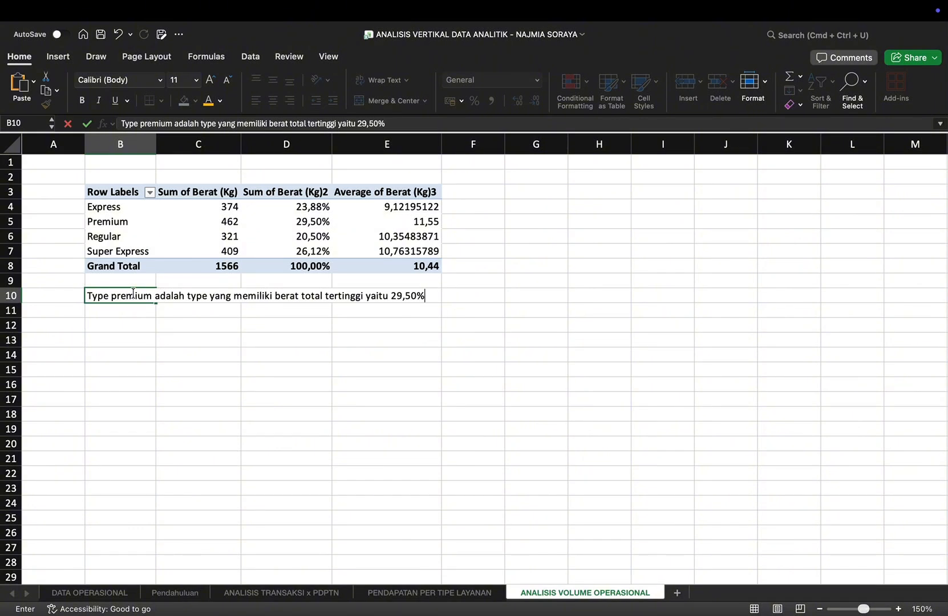
type(" dari total berat")
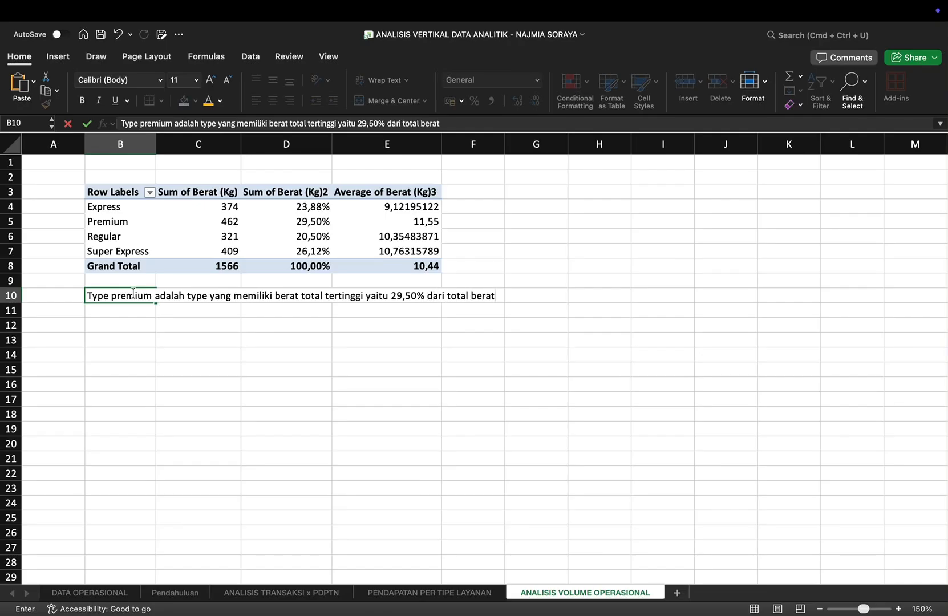
type(" semua type, ")
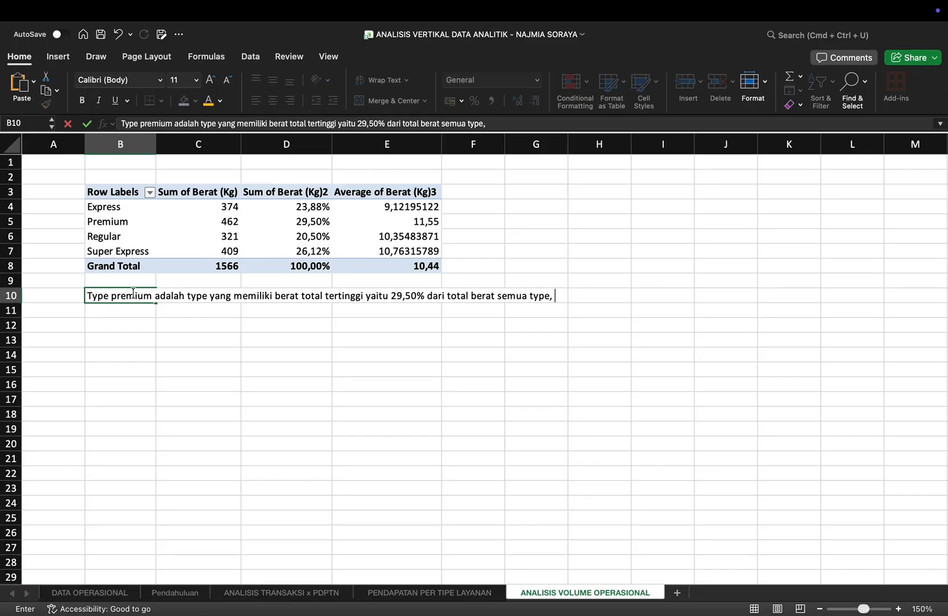
type("dan memiliki r")
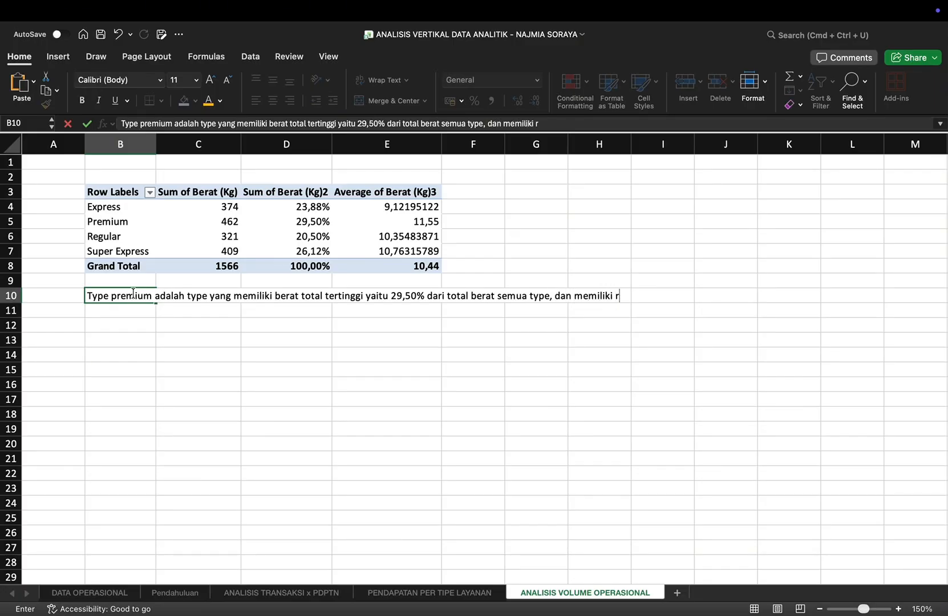
type("ata-rata 11.55Kg")
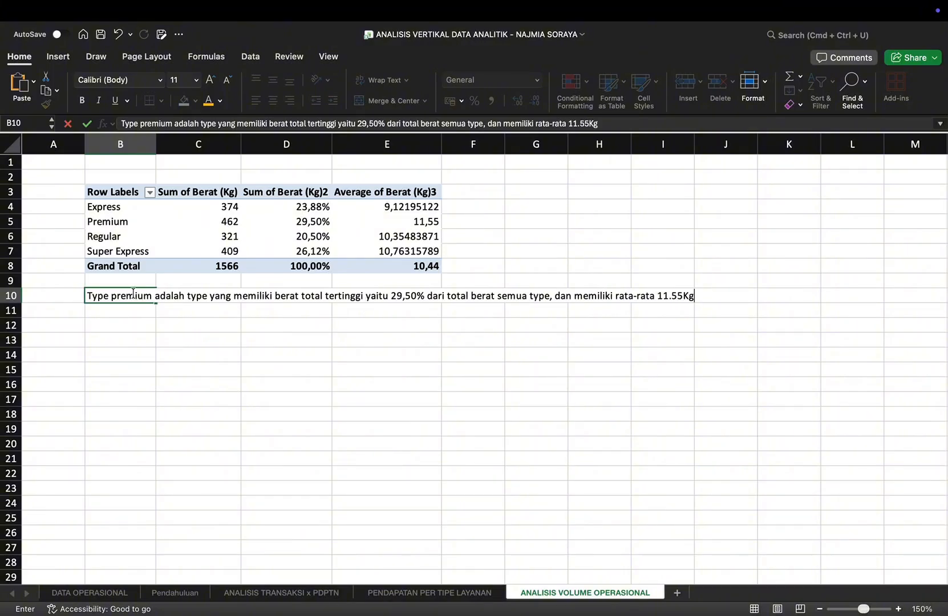
key("Return")
Step: Enter in B11 the note "Sedangkan type Express adalah yang memiliki rata rata paling ringan yaitu 9.12Kg, namun persentase ter ringan dari total volume yaitu type reguler 20.50%"
type("Sedangkan ")
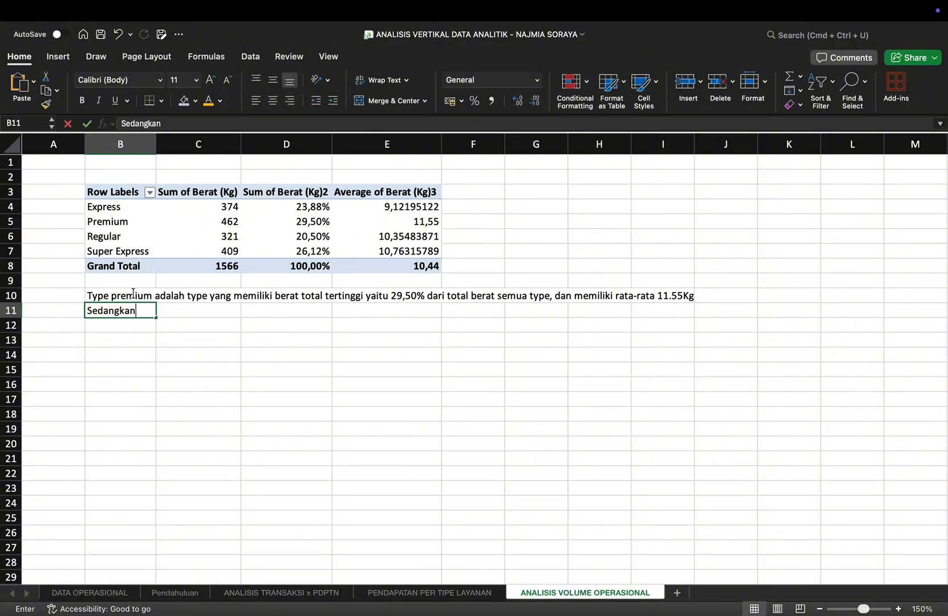
type("type E")
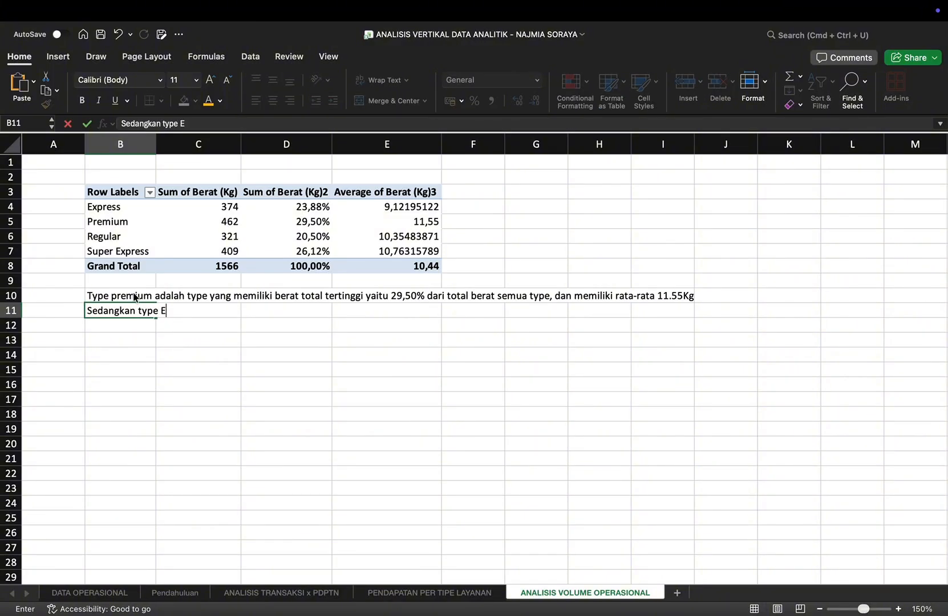
type("xpress adala")
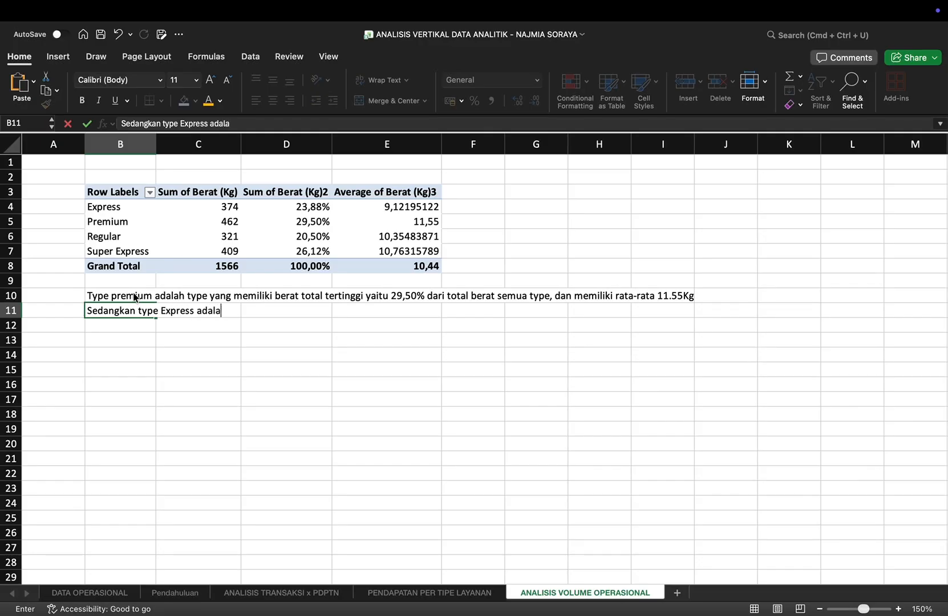
type("h yang memiliki")
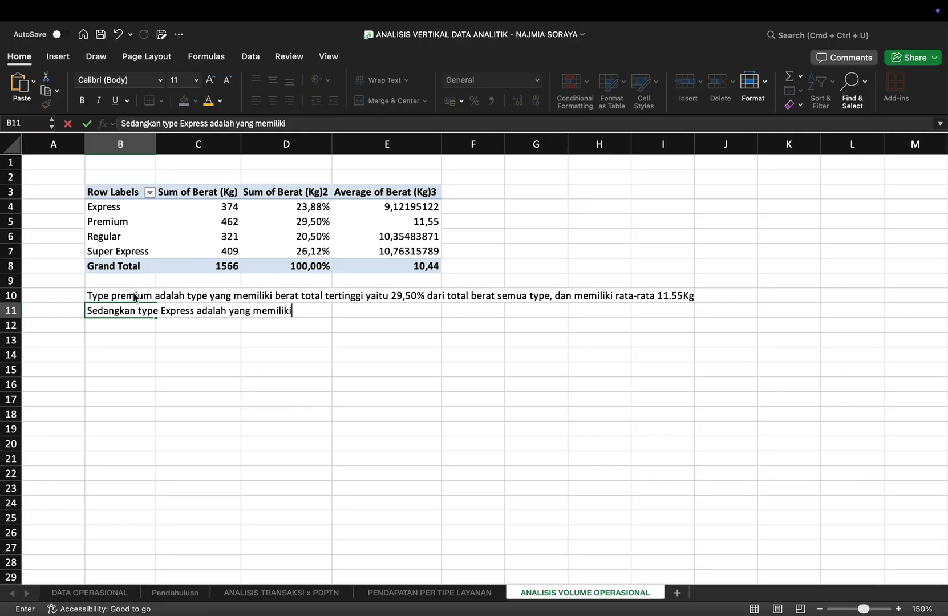
type(" rata rata paling ringan")
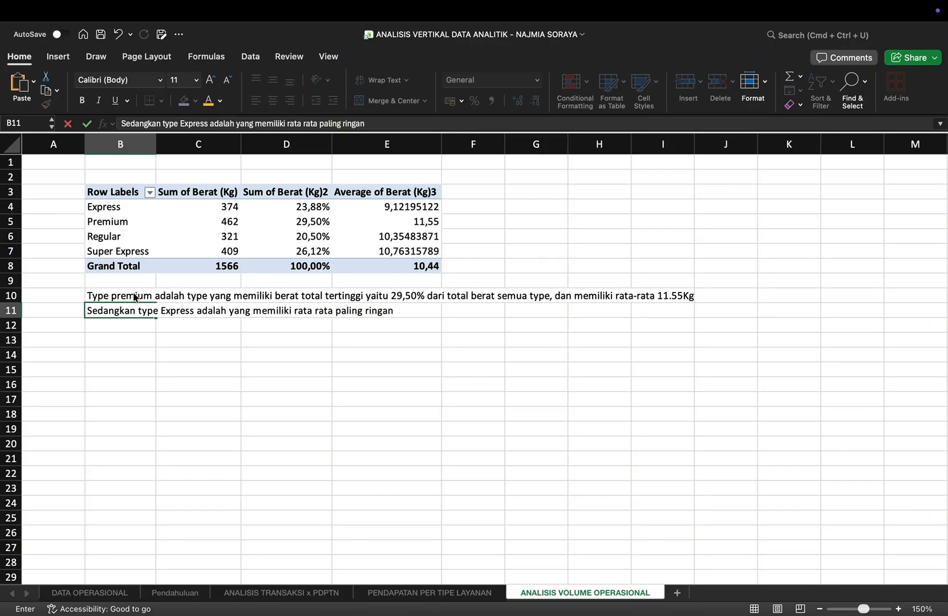
type(" yaitu 9.12Kg")
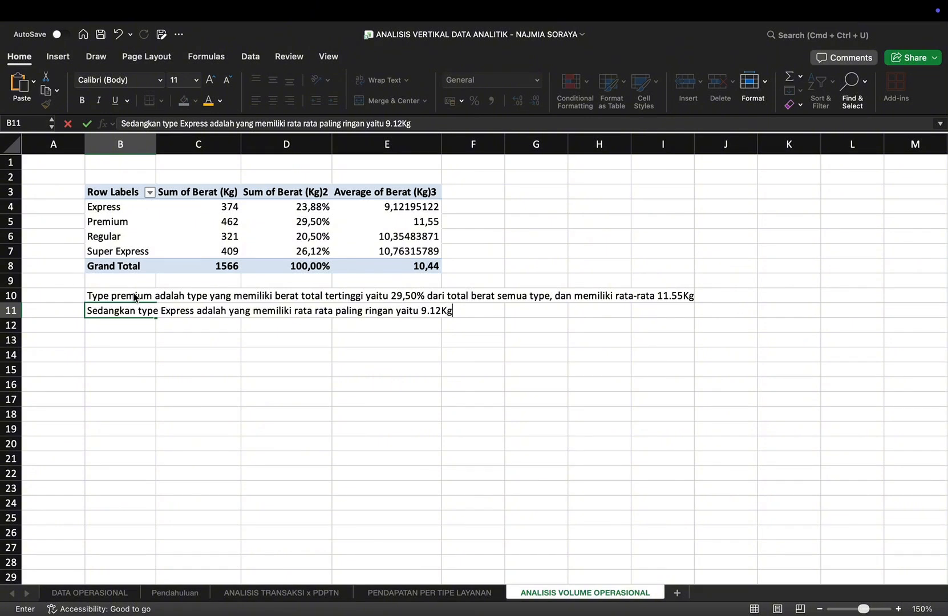
type(", namun persentas")
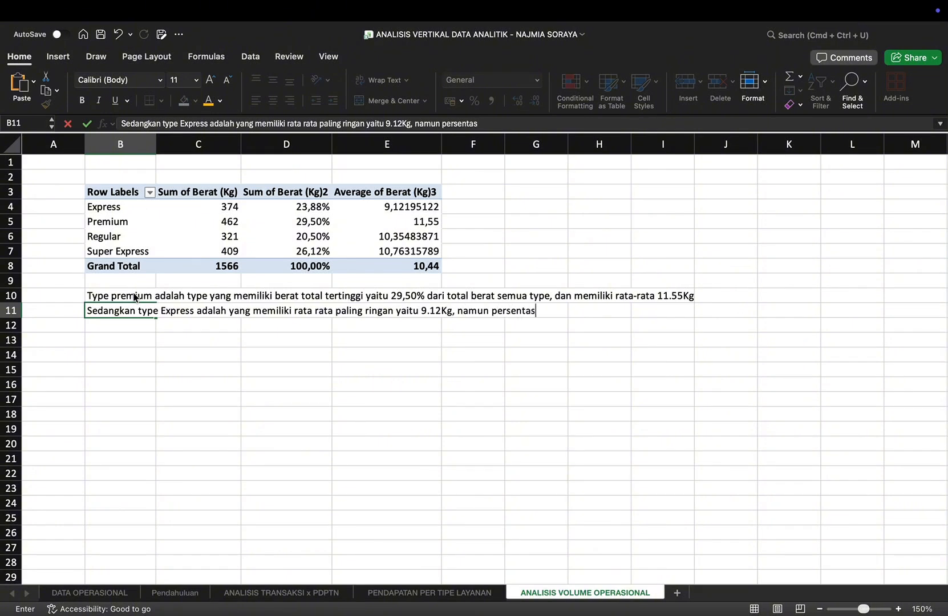
type("e ter ringan dari total v")
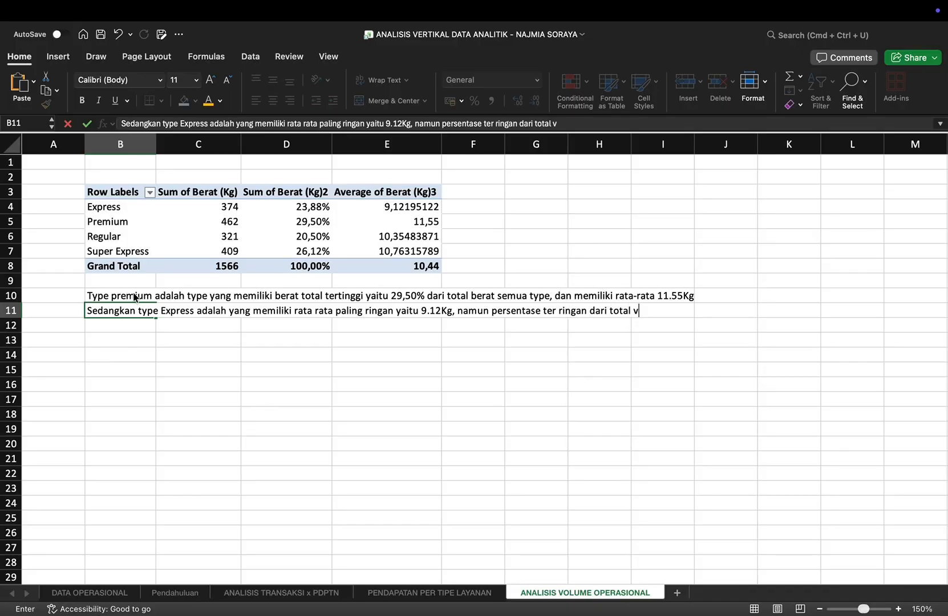
type("olume yaitu")
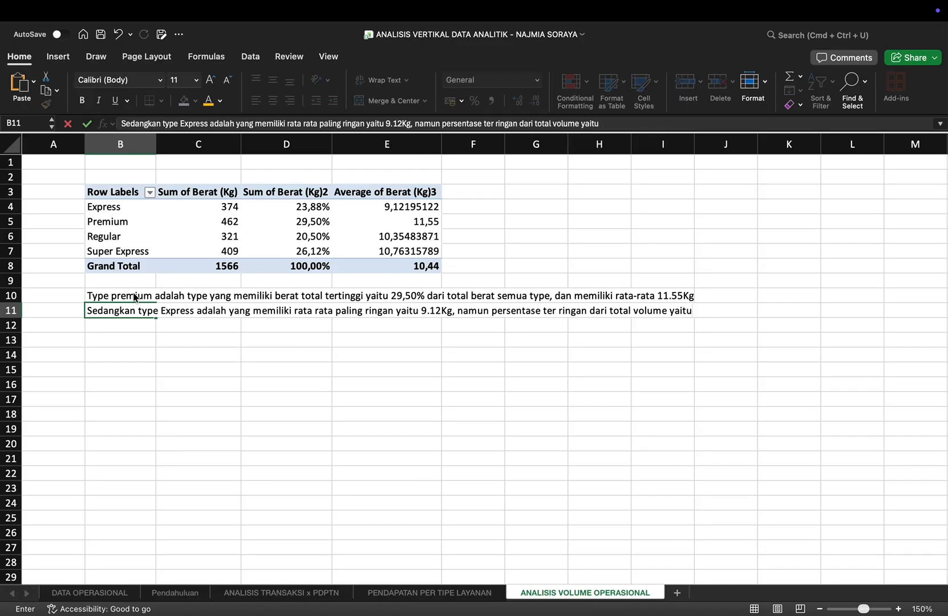
type(" type regular")
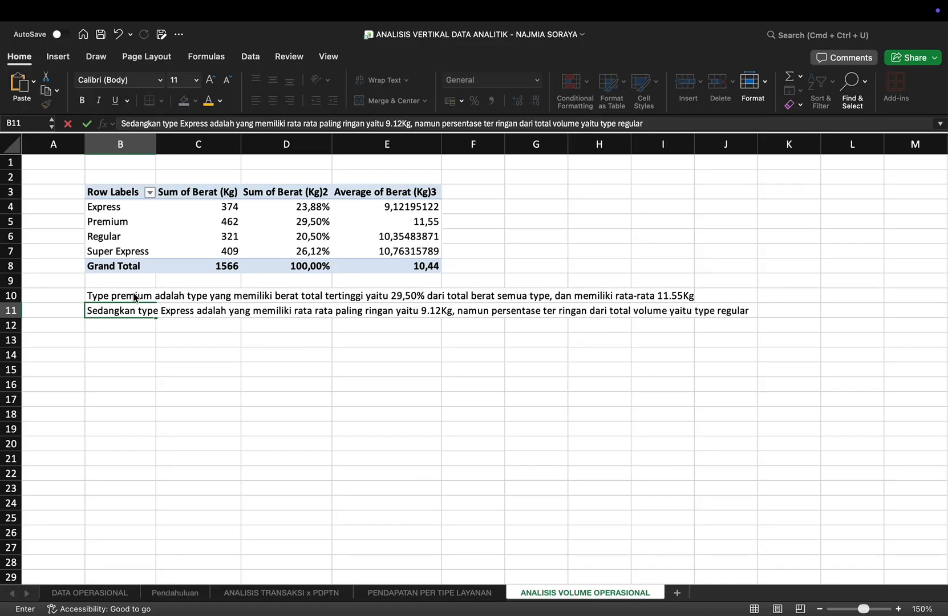
key("BackSpace")
key("BackSpace")
type("er 20.50%")
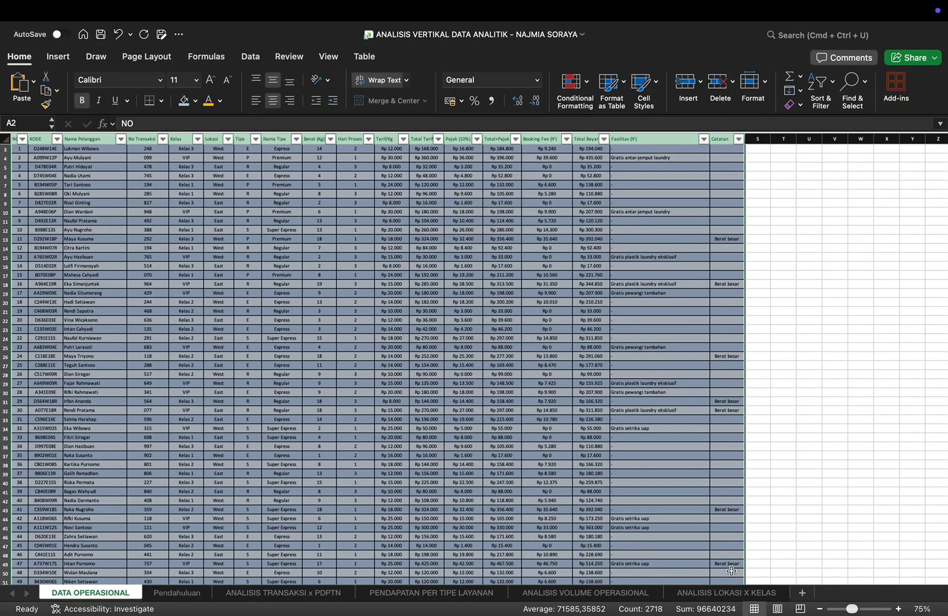
Step: Create a PivotTable from Table1 on the DATA OPERASIONAL sheet, placed at cell B3 of the existing ANALISIS LOKASI X KELAS sheet
left_click(715, 598)
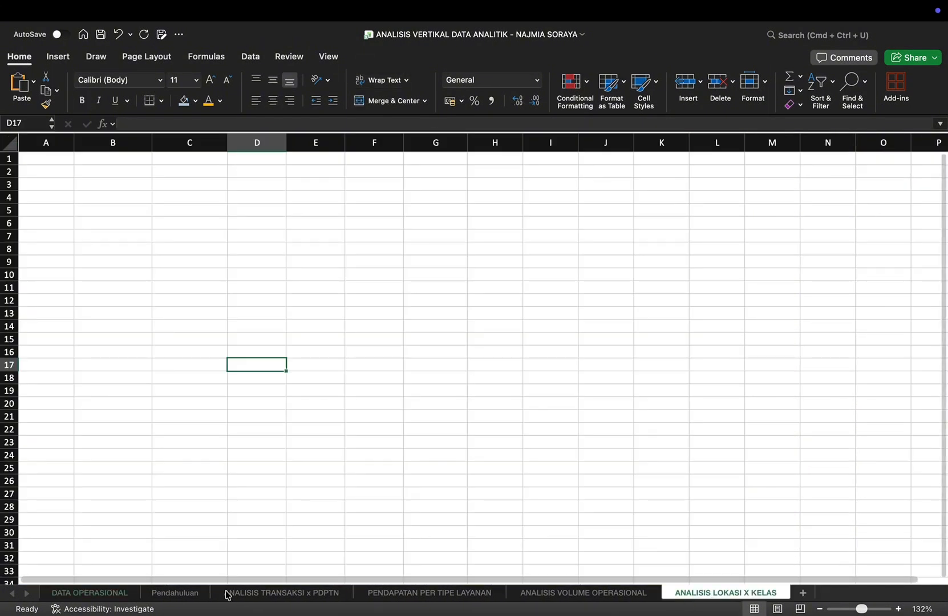
left_click(69, 597)
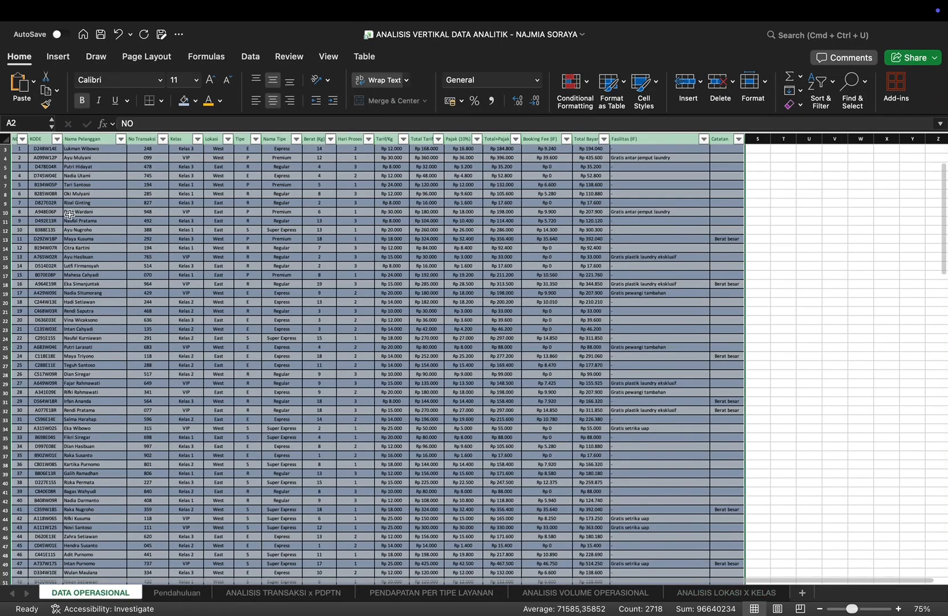
left_click(48, 58)
left_click(25, 96)
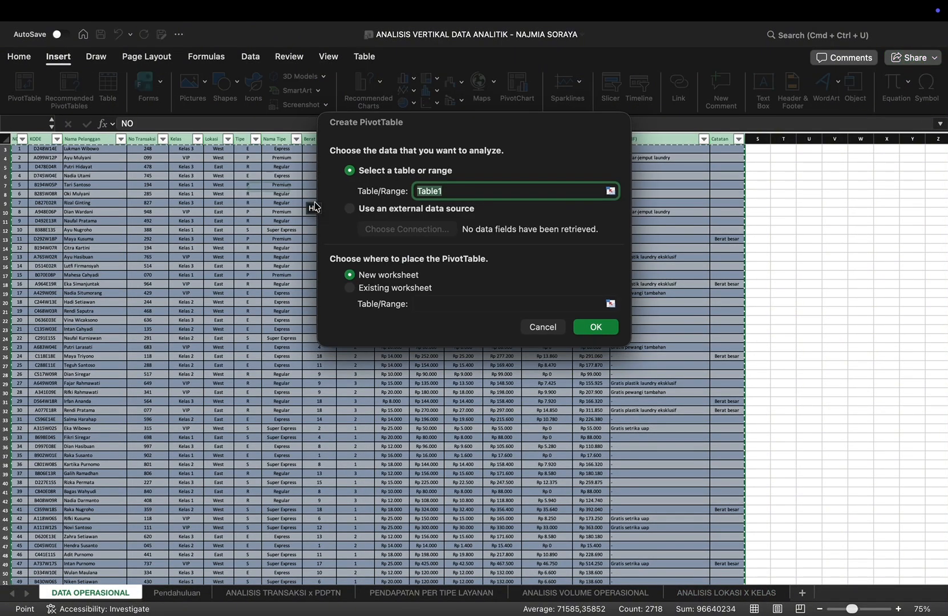
left_click(351, 288)
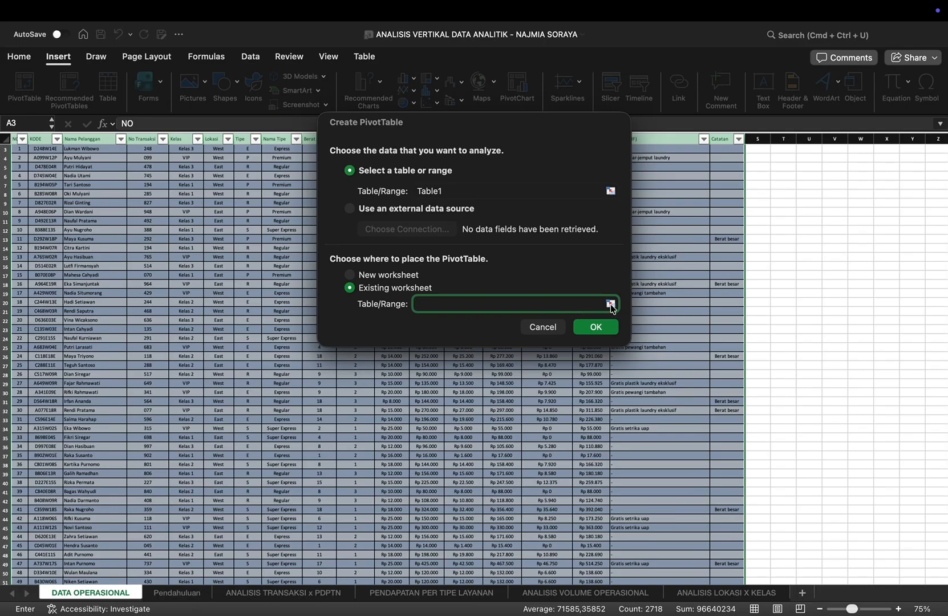
left_click(610, 303)
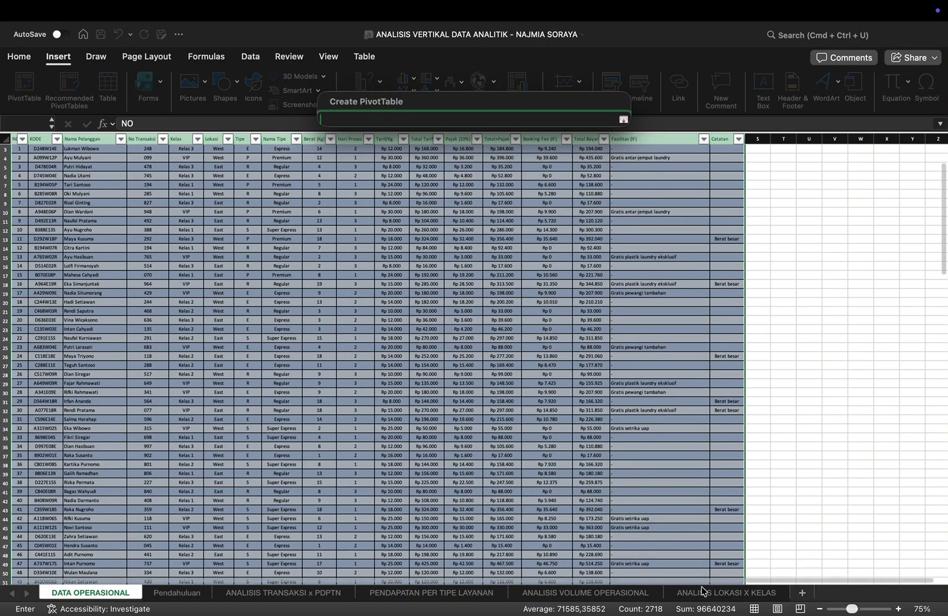
left_click(703, 592)
left_click(172, 220)
left_click(119, 184)
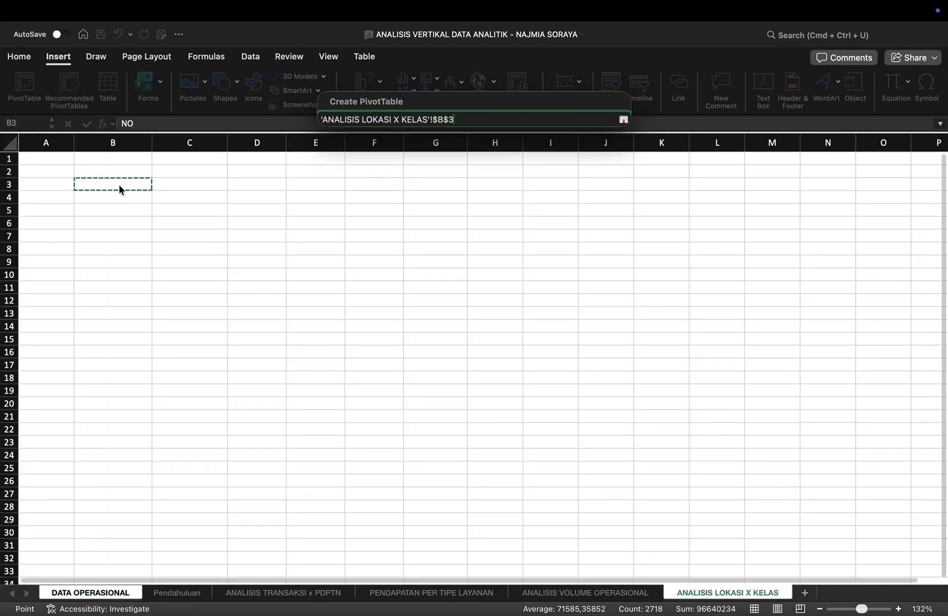
key("Return")
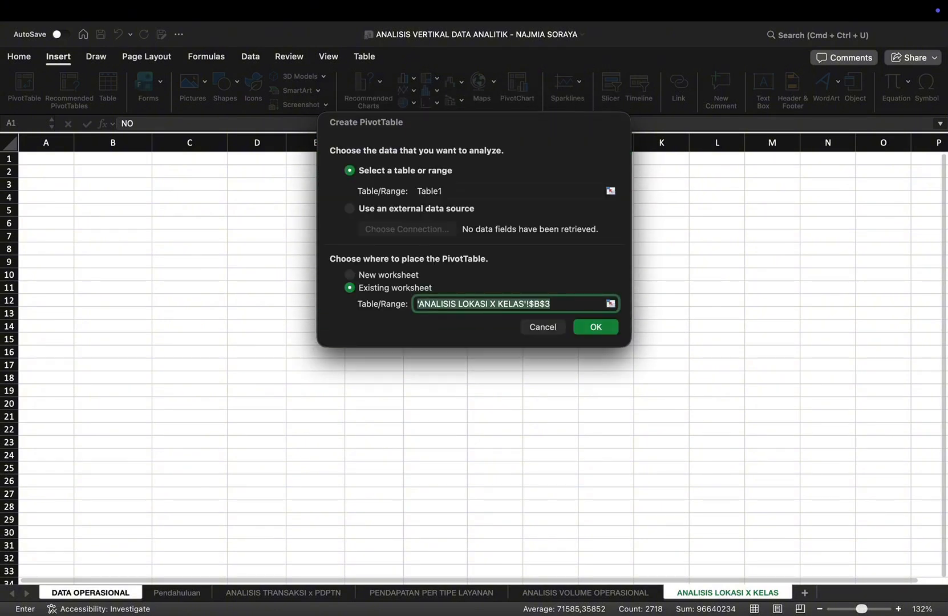
key("Return")
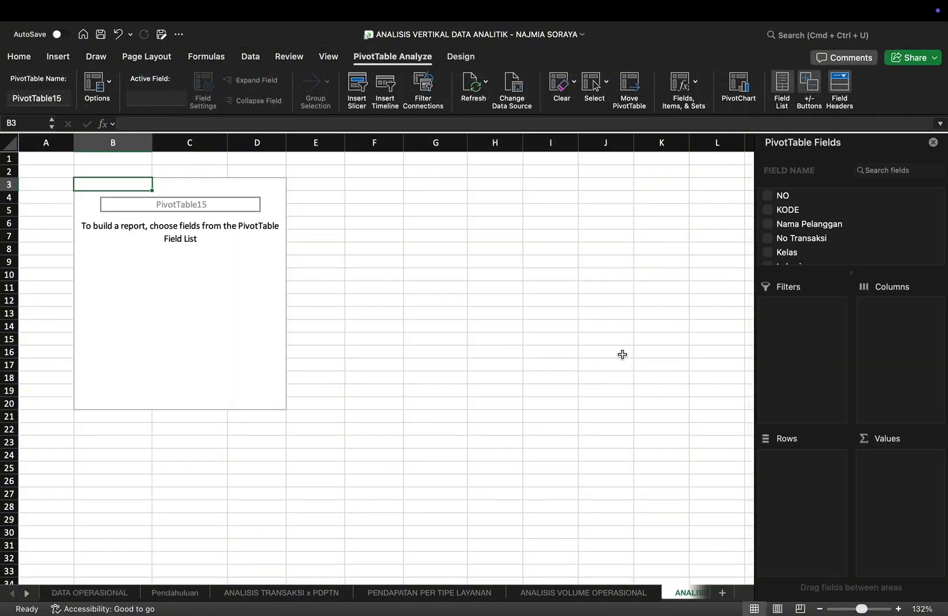
Step: Lay out the new PivotTable with Lokasi as rows, Kelas as columns and Total Bayar as summed values
scroll(806, 251, "down", 2)
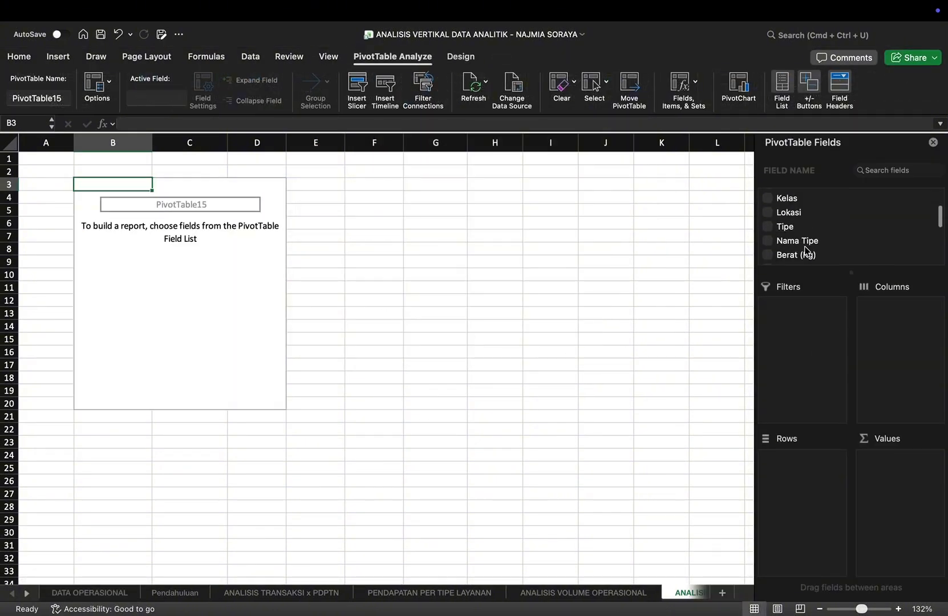
left_click(768, 212)
scroll(821, 246, "down", 3)
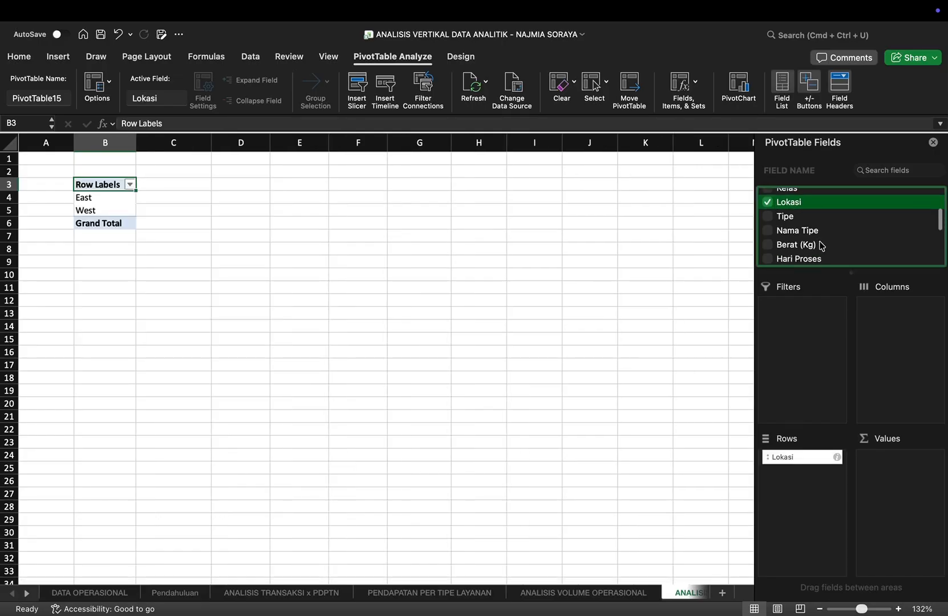
scroll(821, 245, "up", 4)
scroll(822, 246, "up", 2)
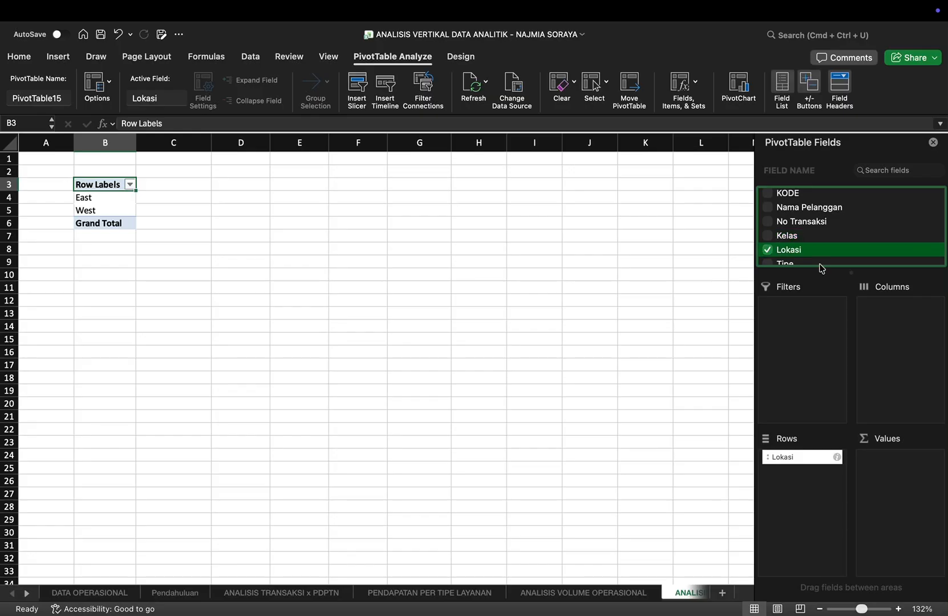
scroll(822, 264, "down", 10)
scroll(797, 242, "up", 10)
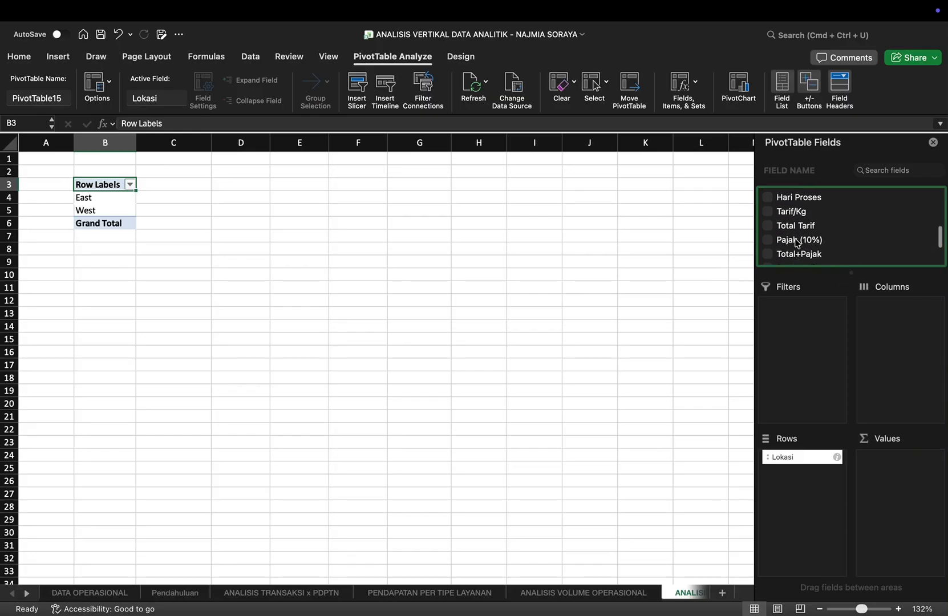
left_click(768, 215)
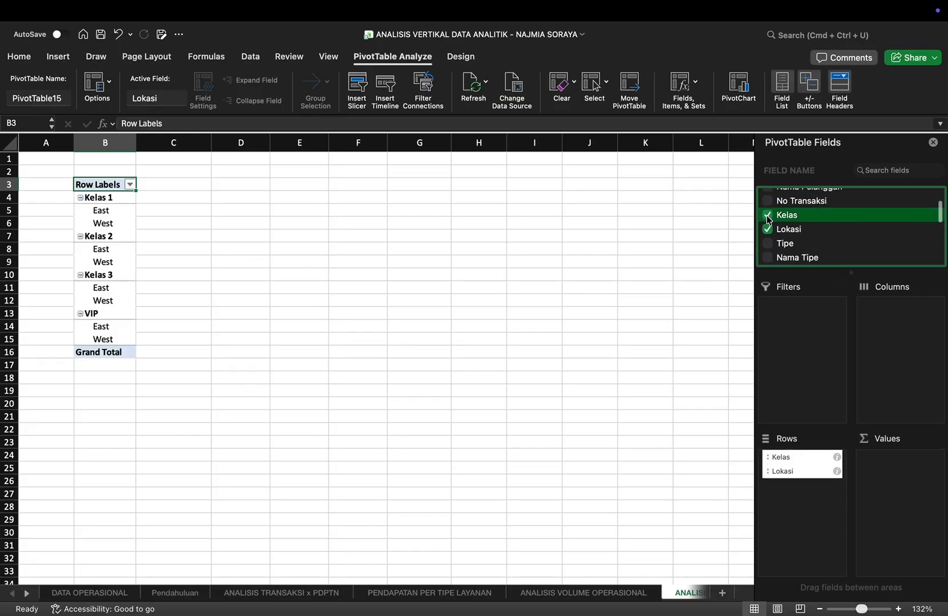
left_click_drag(799, 460, 903, 334)
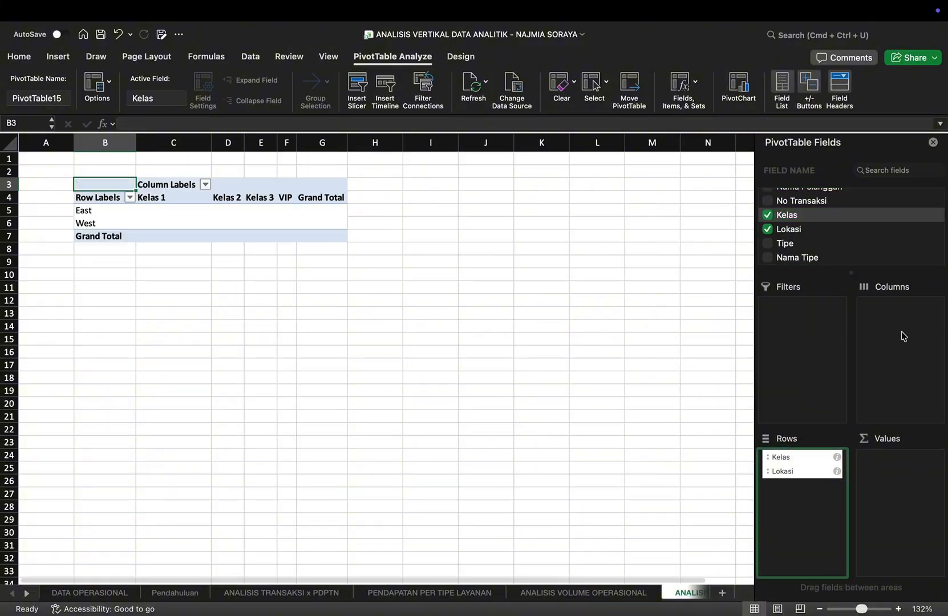
scroll(825, 252, "down", 10)
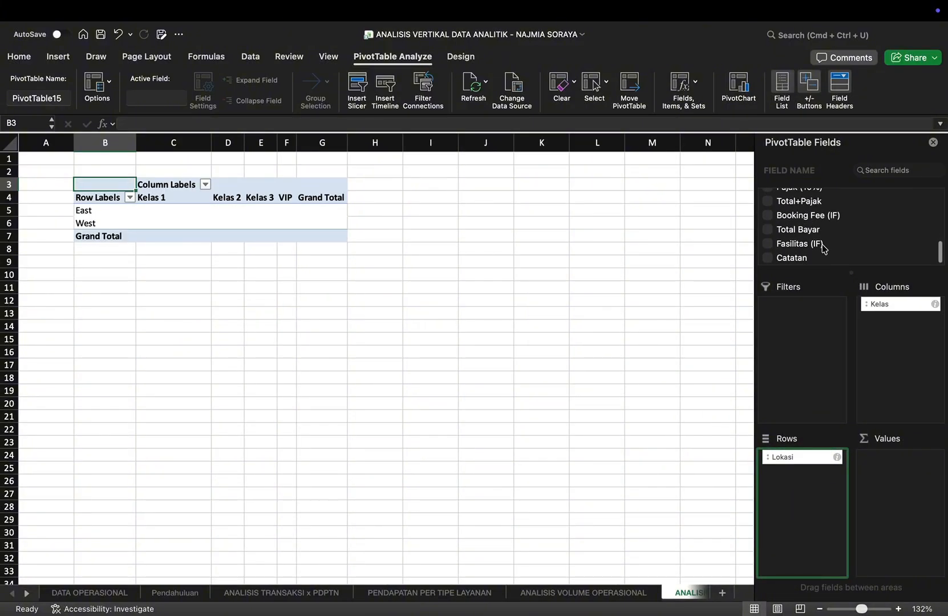
left_click(768, 229)
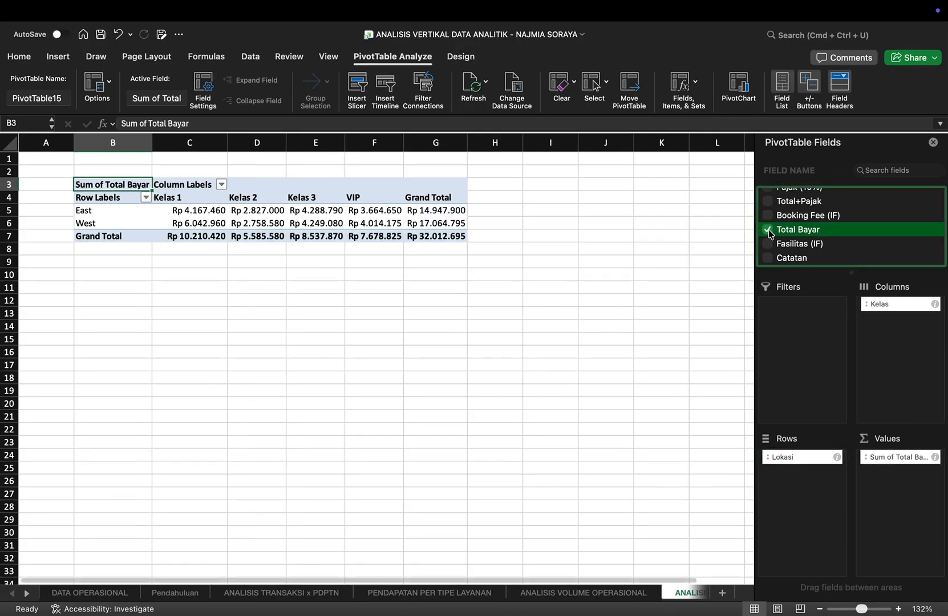
Step: Start a written conclusion in B9 below the location-by-class PivotTable, beginning with "Per"
scroll(279, 254, "up", 3)
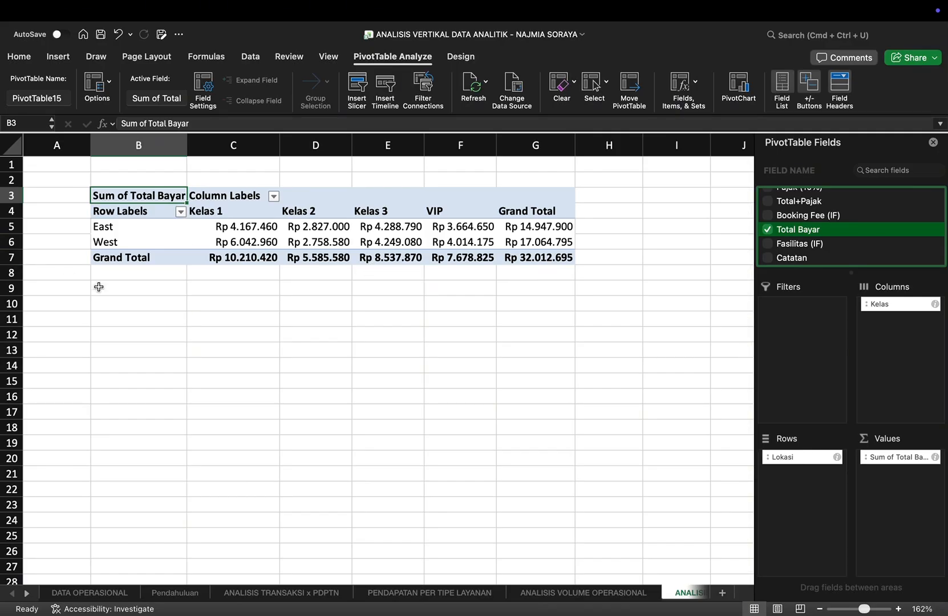
left_click(123, 290)
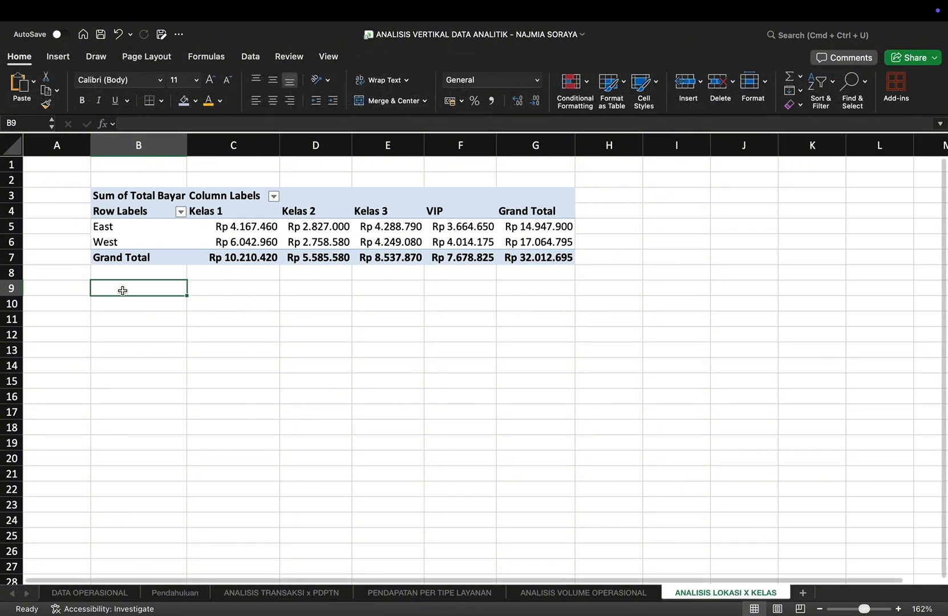
type("Per")
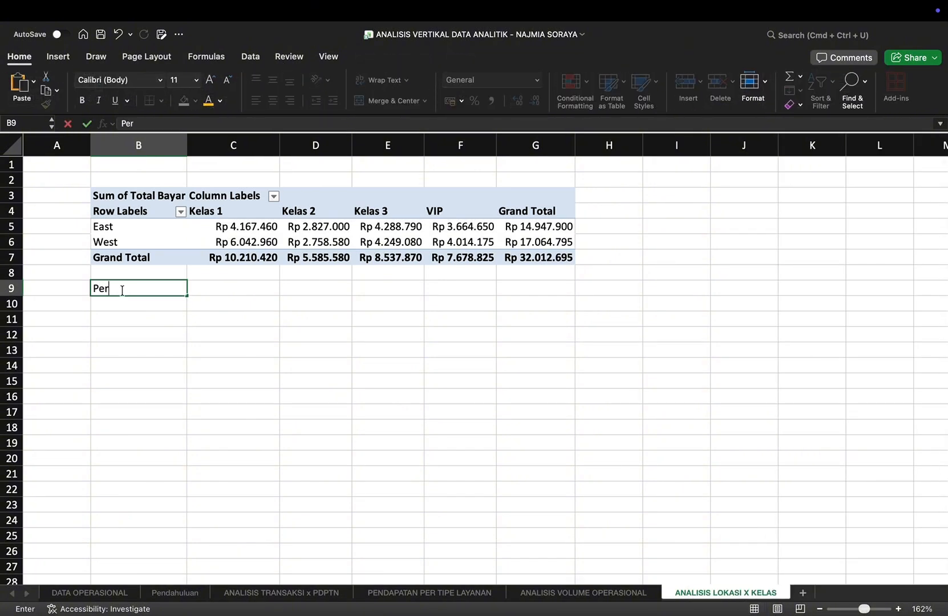
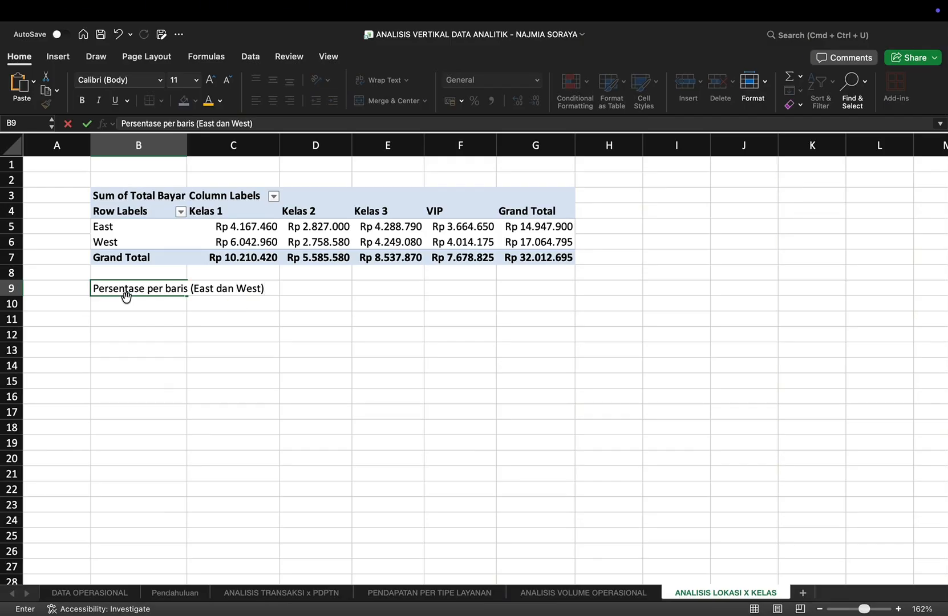
Step: Fill C10:E10 with references to the PivotTable's Kelas 1, Kelas 2 and Kelas 3 headers
left_click(209, 305)
type("=")
left_click(223, 214)
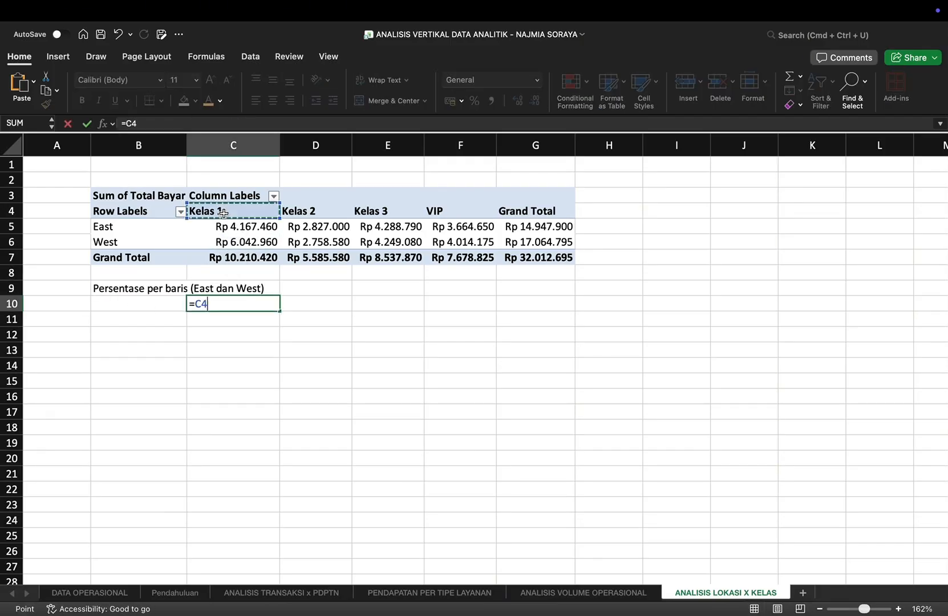
key("Return")
left_click(326, 305)
type("=")
left_click(329, 215)
key("Return")
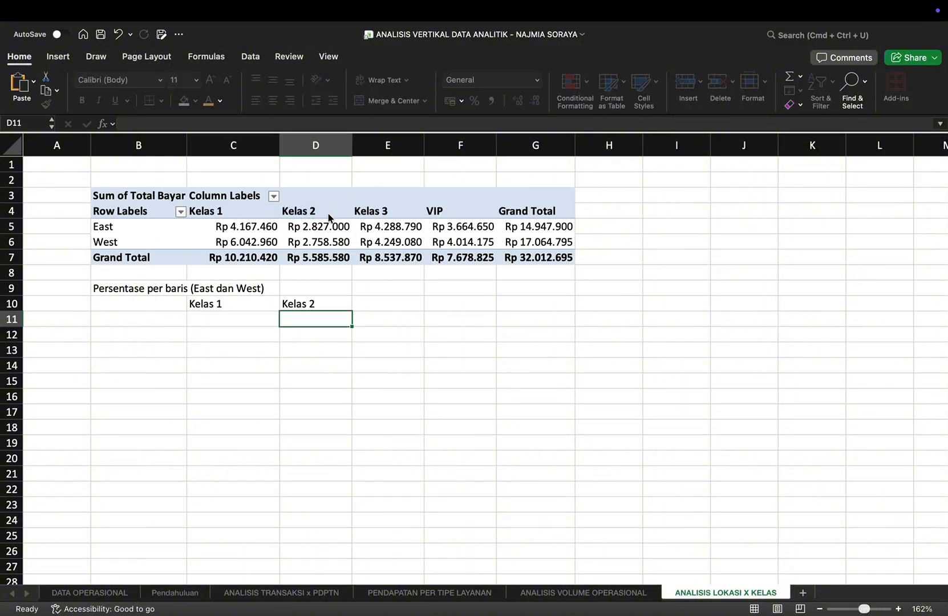
left_click(373, 309)
type("=")
left_click(381, 219)
key("Return")
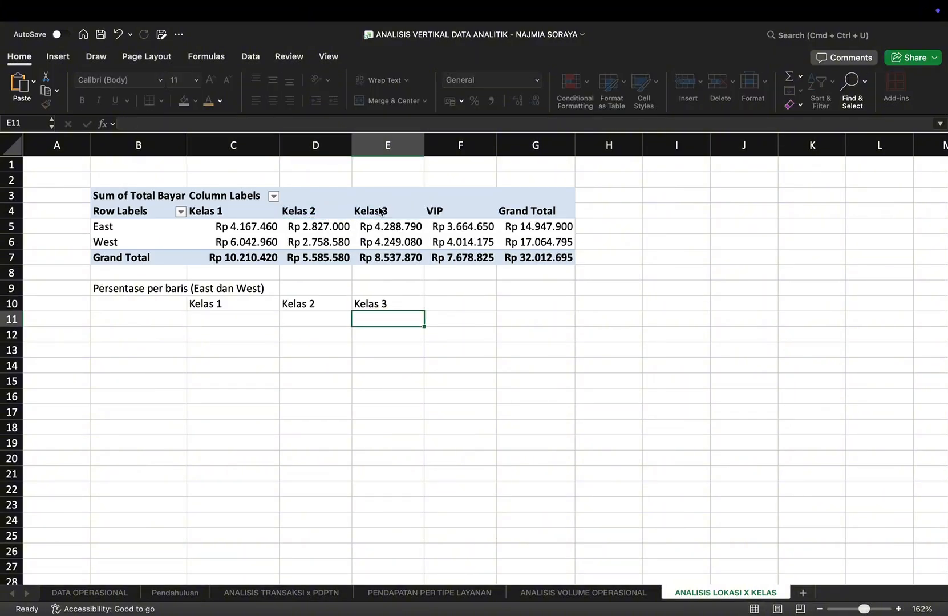
Step: Fill F10 and G10 with references to the PivotTable's VIP and Grand Total headers
left_click(456, 303)
type("=")
left_click(458, 217)
key("Return")
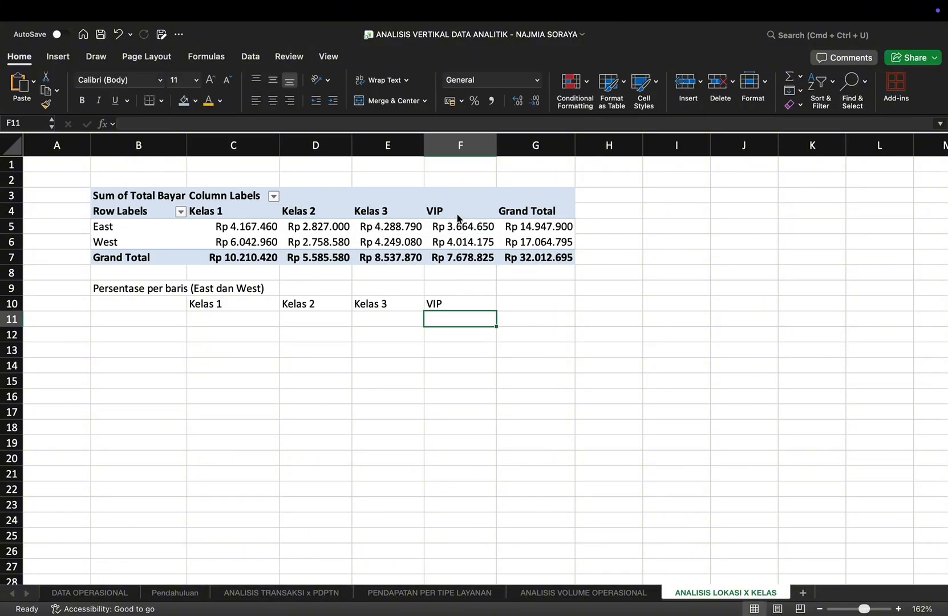
left_click(516, 303)
type("=")
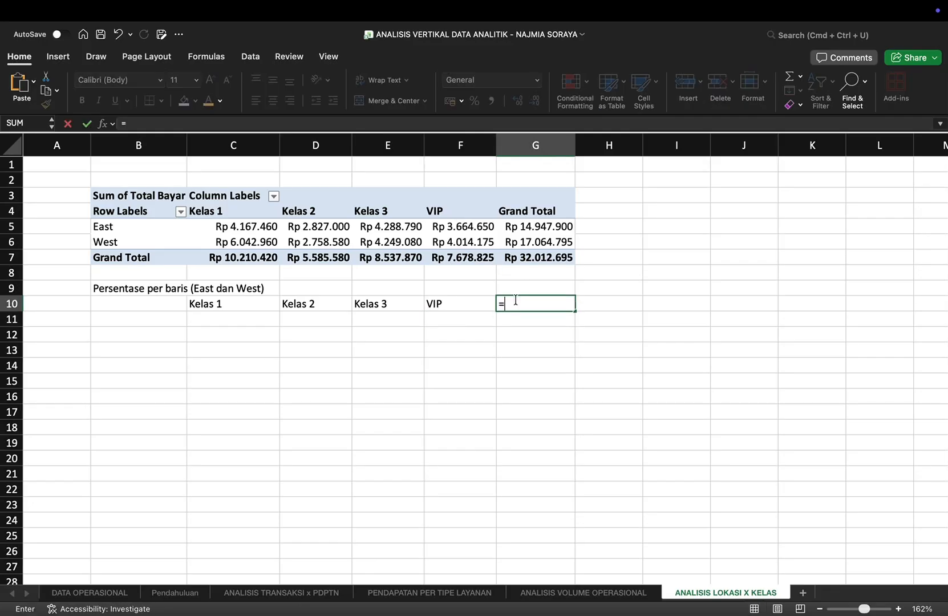
left_click(501, 210)
key("Return")
Step: Add the row labels in B11 and B12 by referencing the PivotTable's East and West labels
left_click(152, 319)
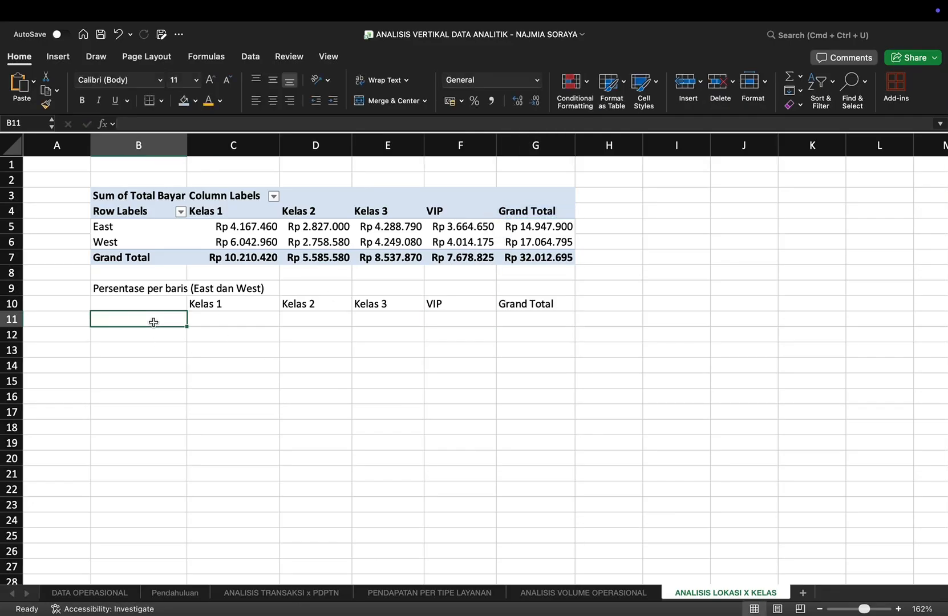
type("=")
left_click(135, 231)
key("Return")
type("=")
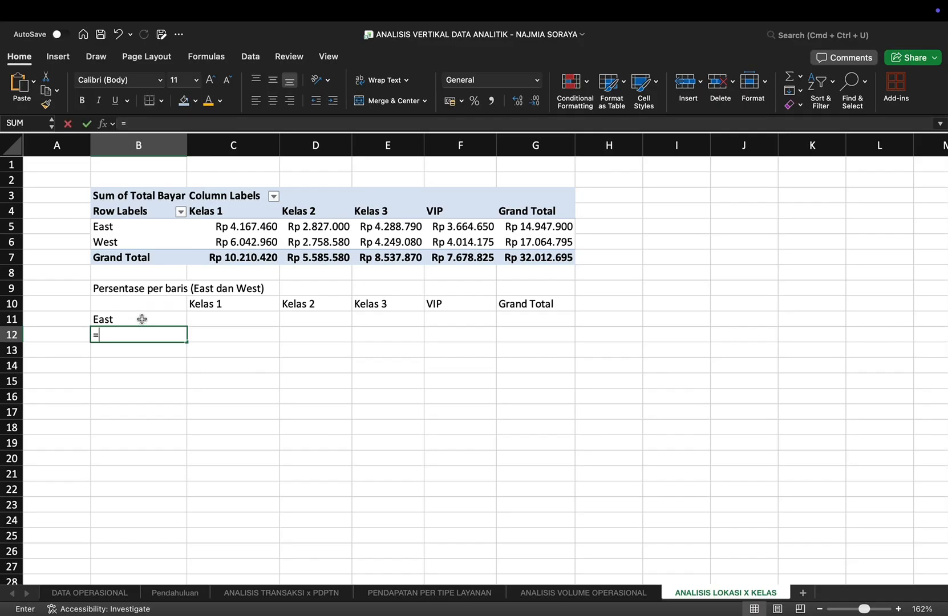
left_click(126, 246)
key("Return")
Step: Calculate the Kelas 1 shares in C11 and C12 by dividing each location's Kelas 1 amount by its Grand Total
left_click(227, 319)
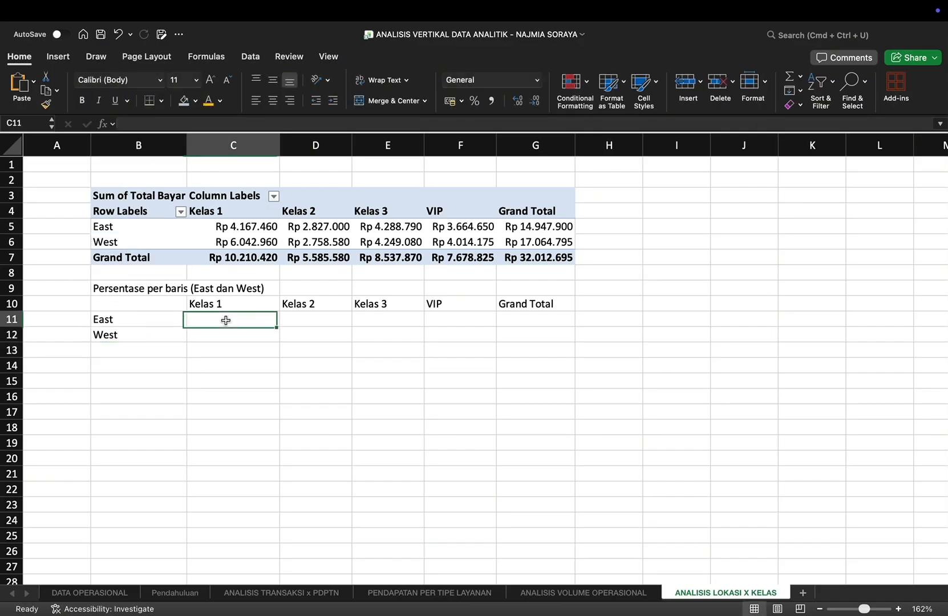
type("=")
left_click(245, 227)
type("/")
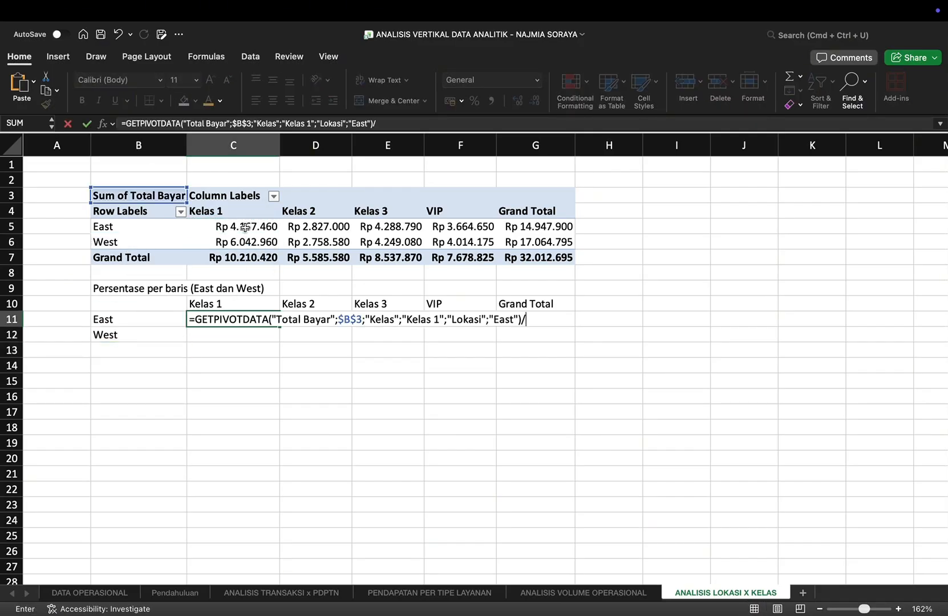
left_click(526, 225)
key("Return")
type("=")
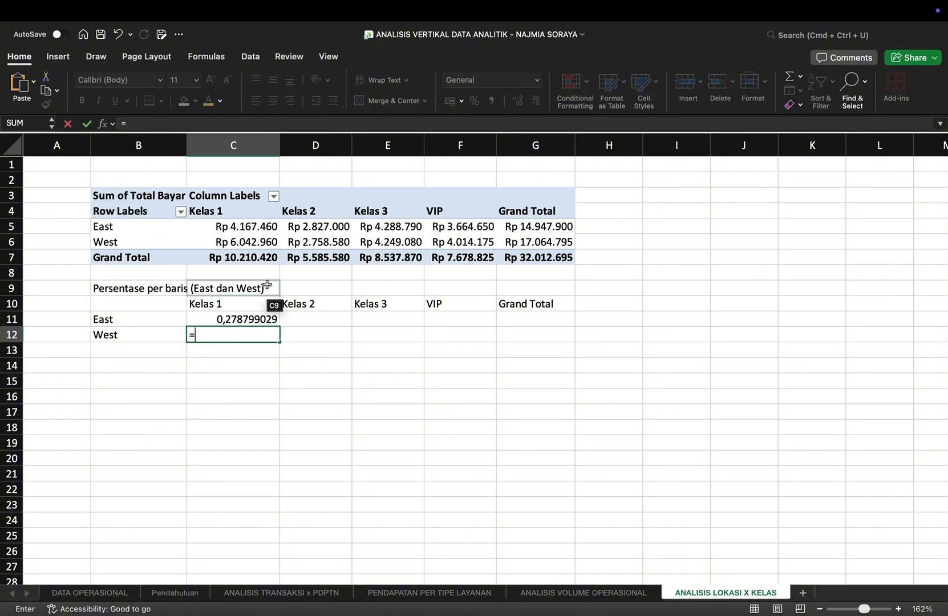
left_click(229, 244)
type("/")
left_click(536, 242)
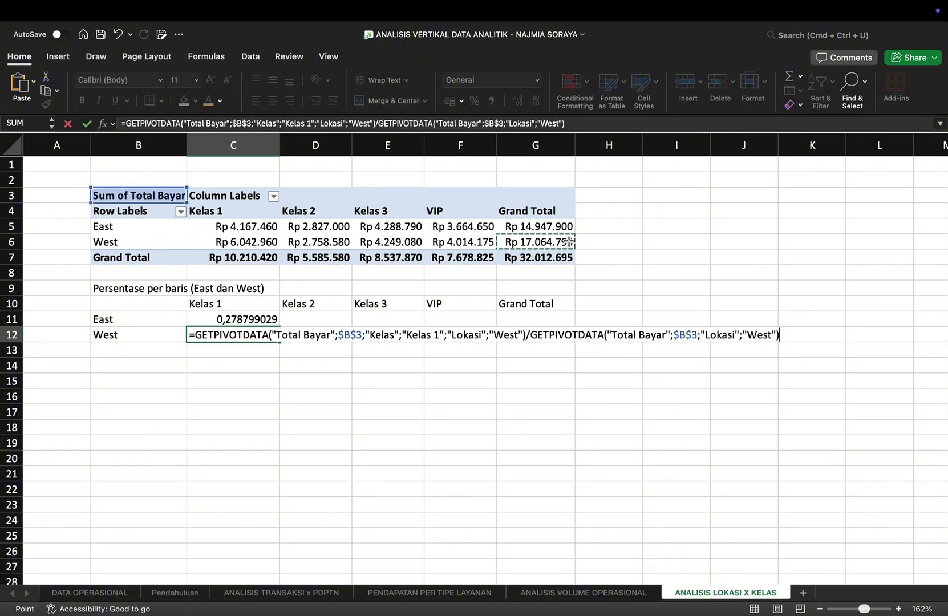
key("Return")
Step: Calculate the Kelas 2 shares for East and West in D11 and D12 as amount divided by row Grand Total
left_click(316, 320)
type("=")
left_click(340, 226)
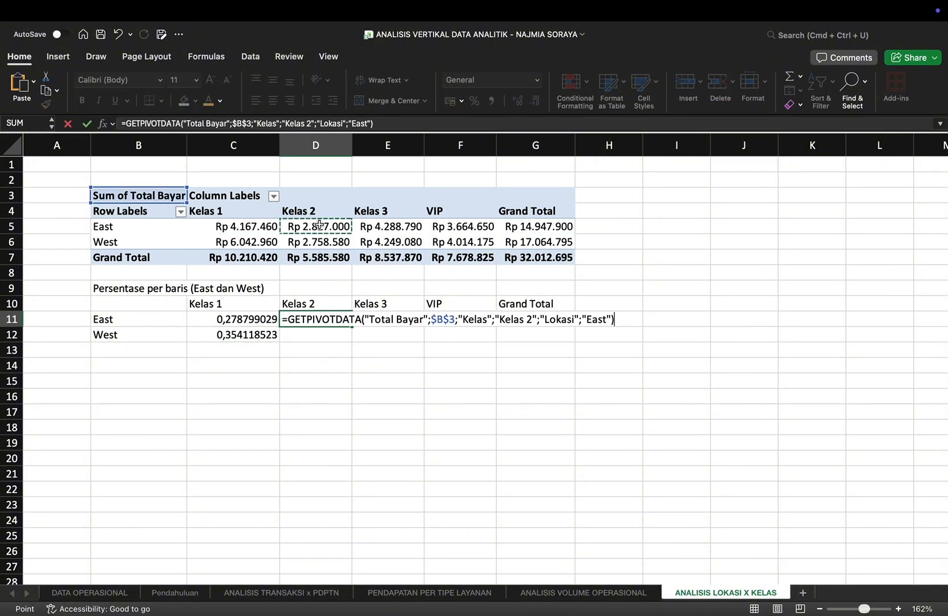
type("/")
left_click(533, 224)
key("Return")
left_click(337, 249)
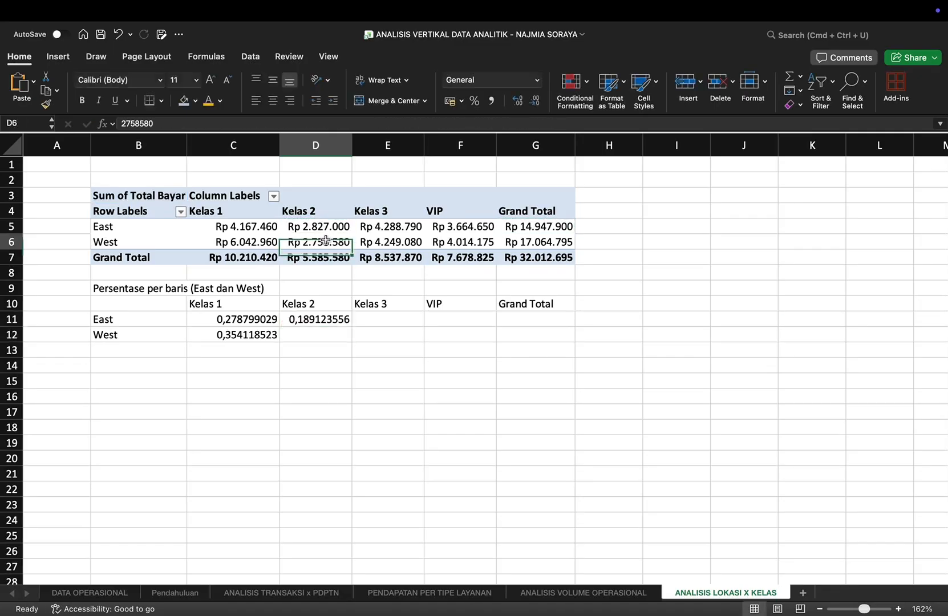
left_click(317, 335)
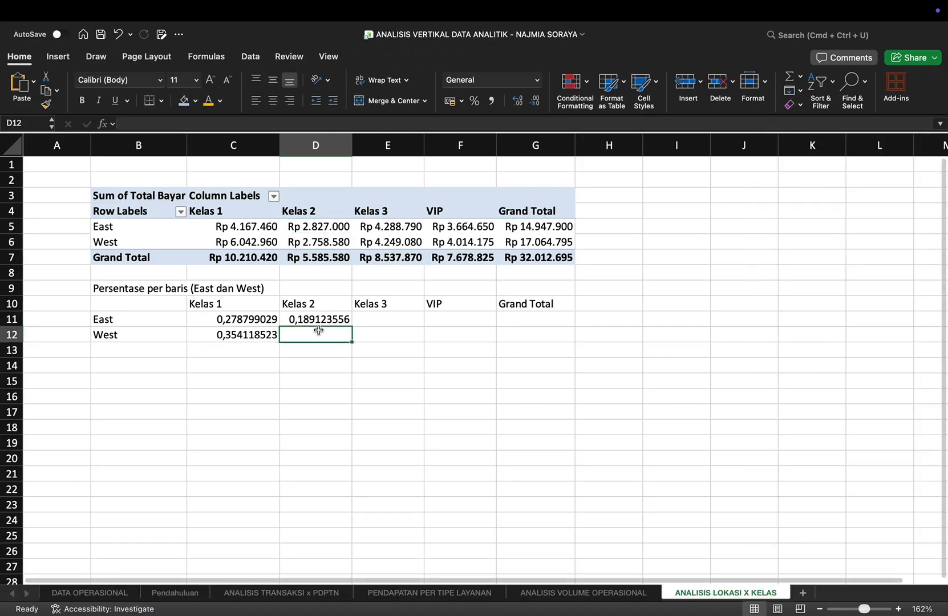
type("=")
left_click(318, 241)
type("/")
left_click(546, 243)
key("Return")
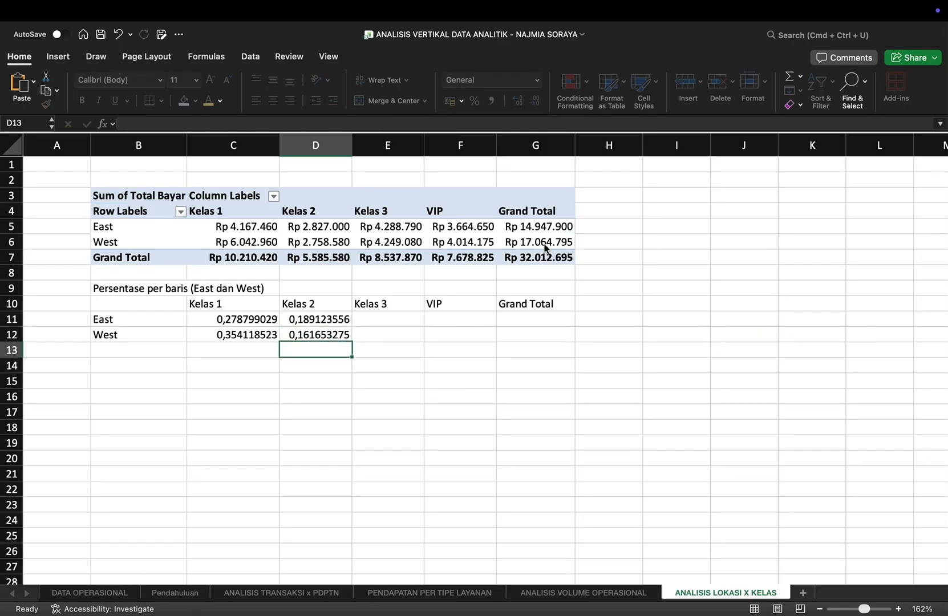
Step: Calculate the Kelas 3 shares for East and West in E11 and E12, dividing by each row's Grand Total
left_click(390, 321)
type("=")
left_click(395, 226)
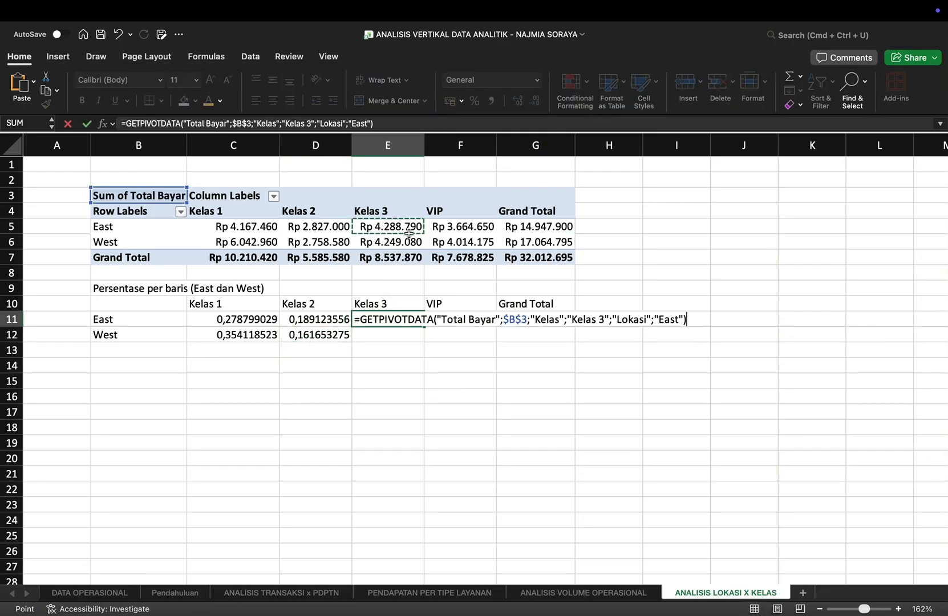
type("/")
left_click(548, 224)
key("Return")
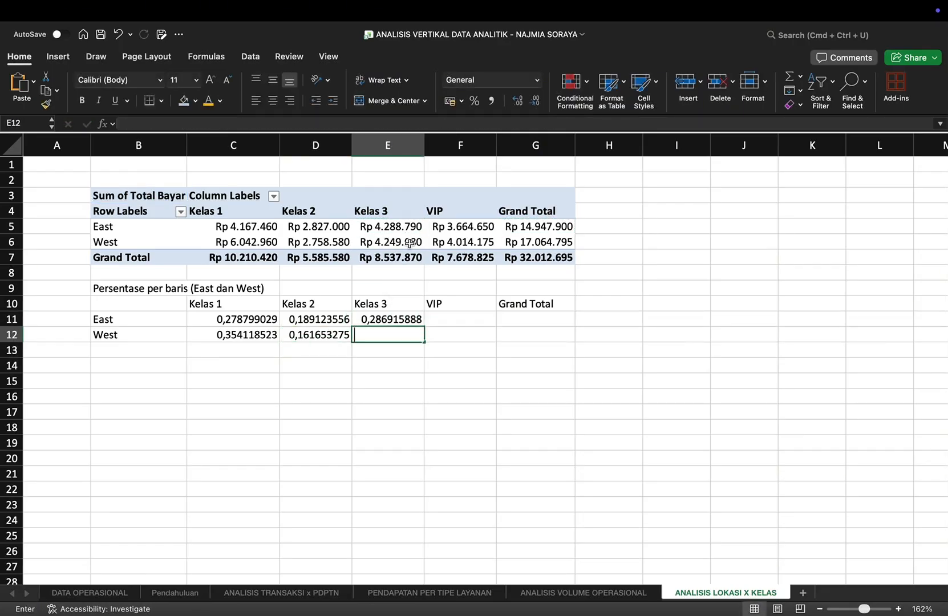
type("=")
left_click(383, 242)
type("/")
left_click(554, 244)
key("Return")
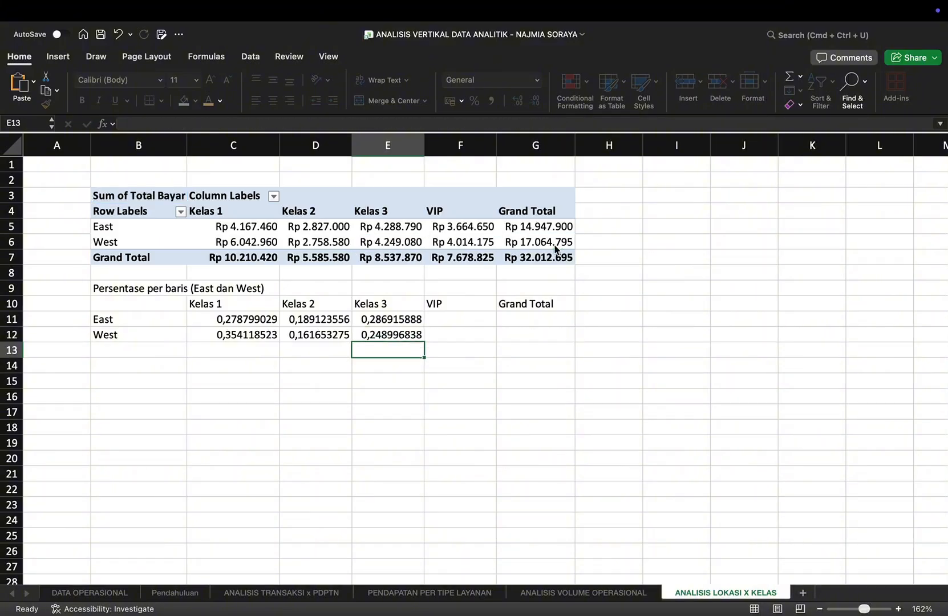
Step: Calculate the VIP shares for East and West in F11 and F12 against each row's Grand Total
left_click(457, 319)
type("=")
left_click(459, 225)
type("/")
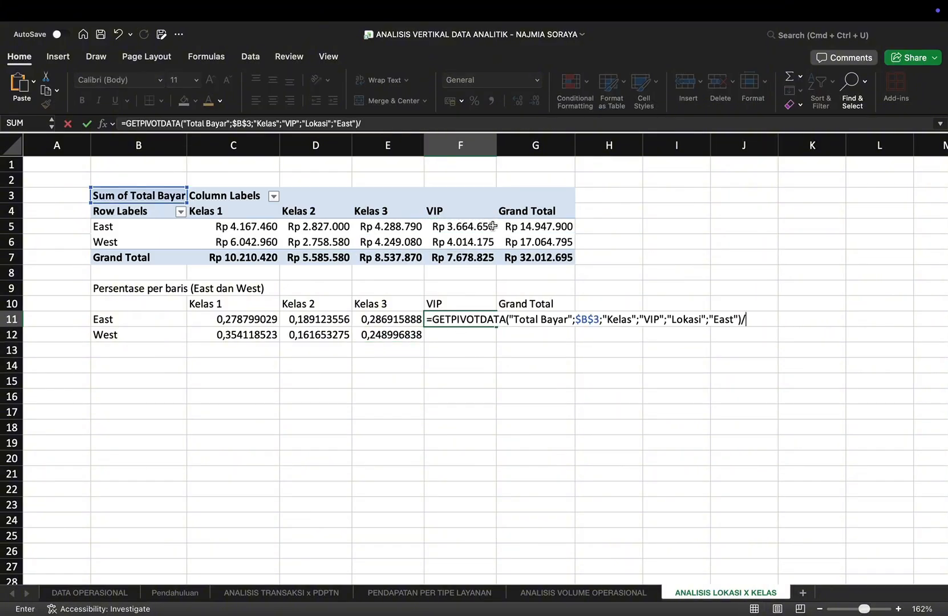
left_click(521, 228)
key("Return")
left_click(462, 244)
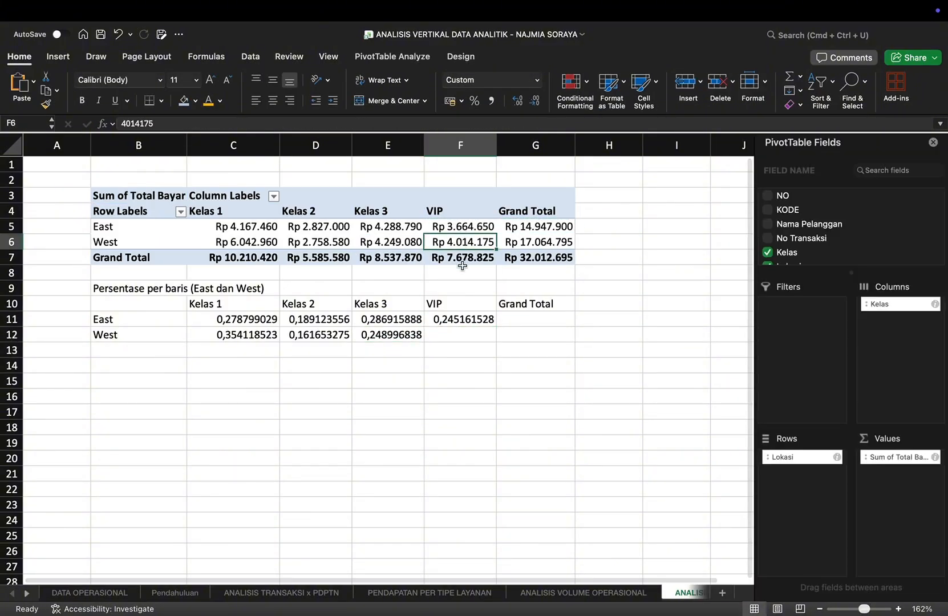
left_click(458, 334)
type("=")
left_click(444, 244)
type("/")
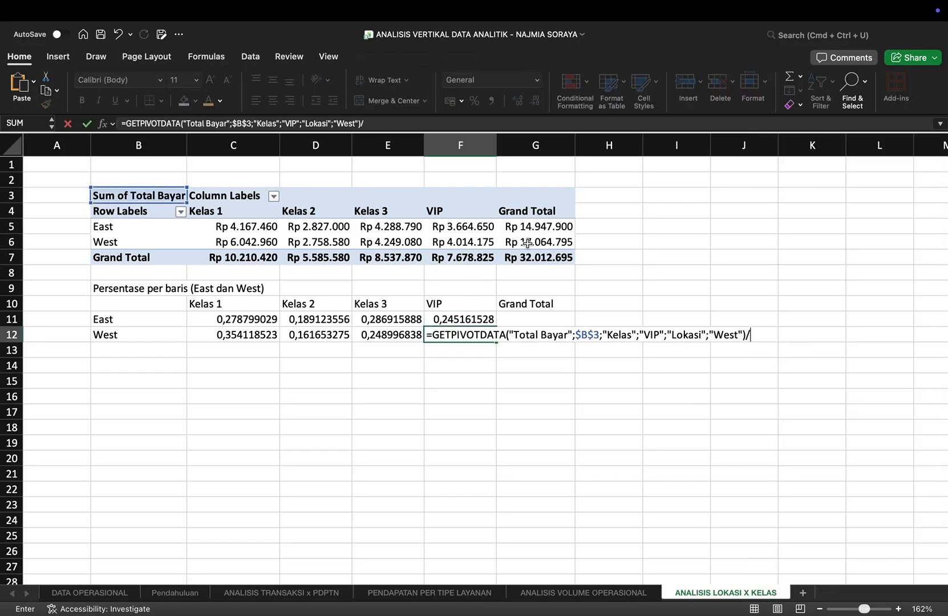
left_click(537, 242)
key("Return")
Step: Fill G11 and G12 with each location's Grand Total divided by itself
left_click(527, 320)
type("=")
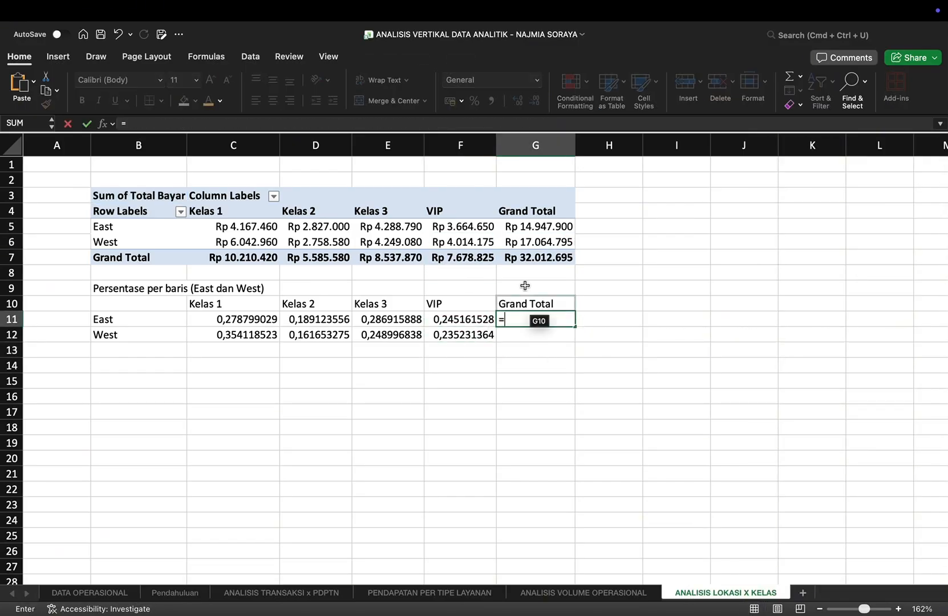
left_click(539, 226)
type("/")
left_click(542, 226)
key("Return")
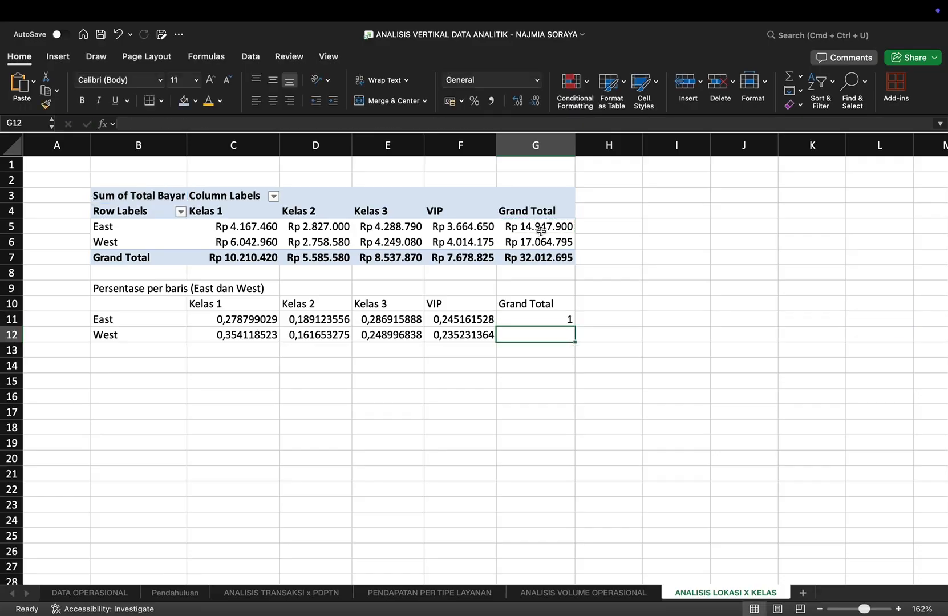
type("=")
left_click(536, 242)
type("/")
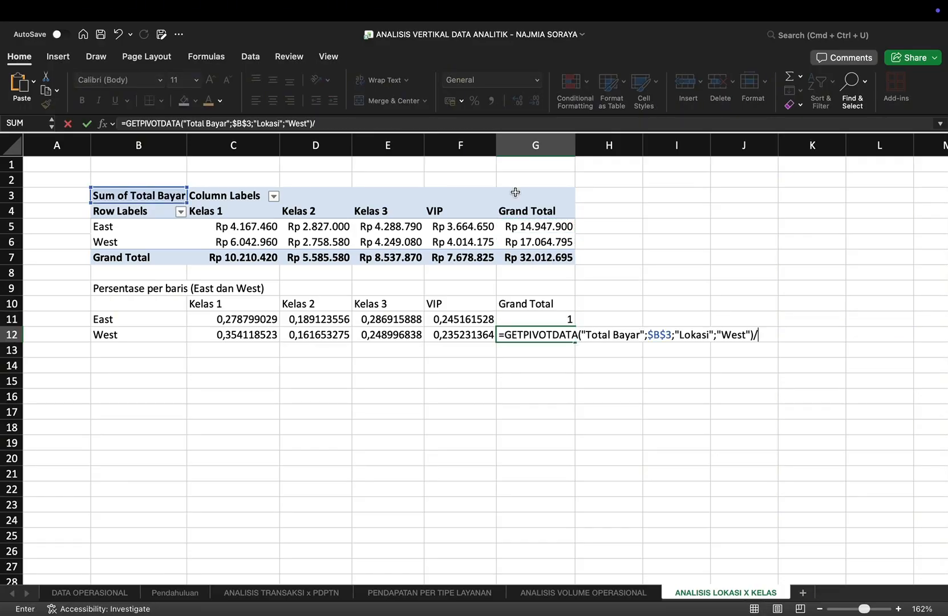
left_click(526, 241)
key("Return")
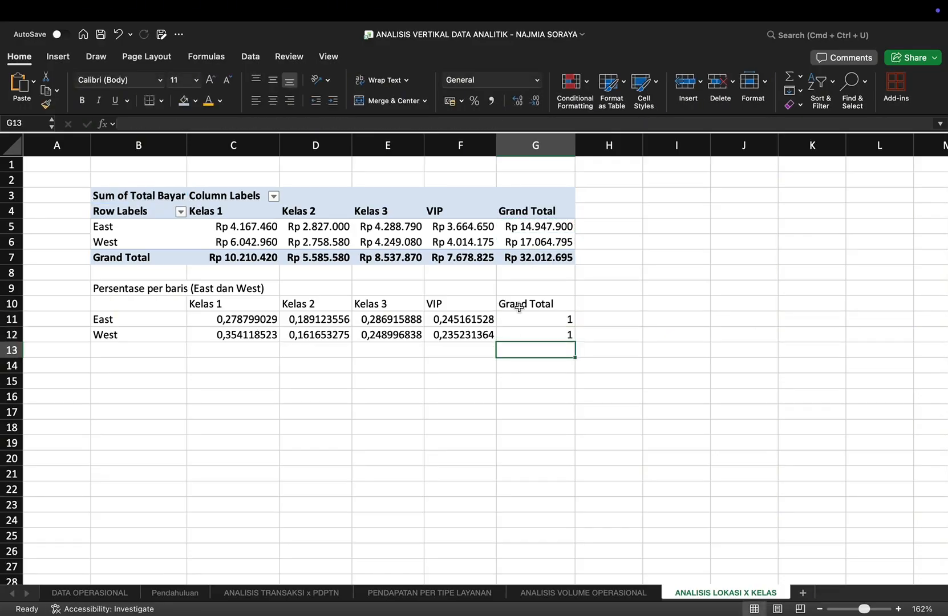
Step: Format C11:G12 as percentages, with two decimals in C11:F12 and none in column G, and centre the headers in C10:G10
left_click_drag(217, 321, 535, 341)
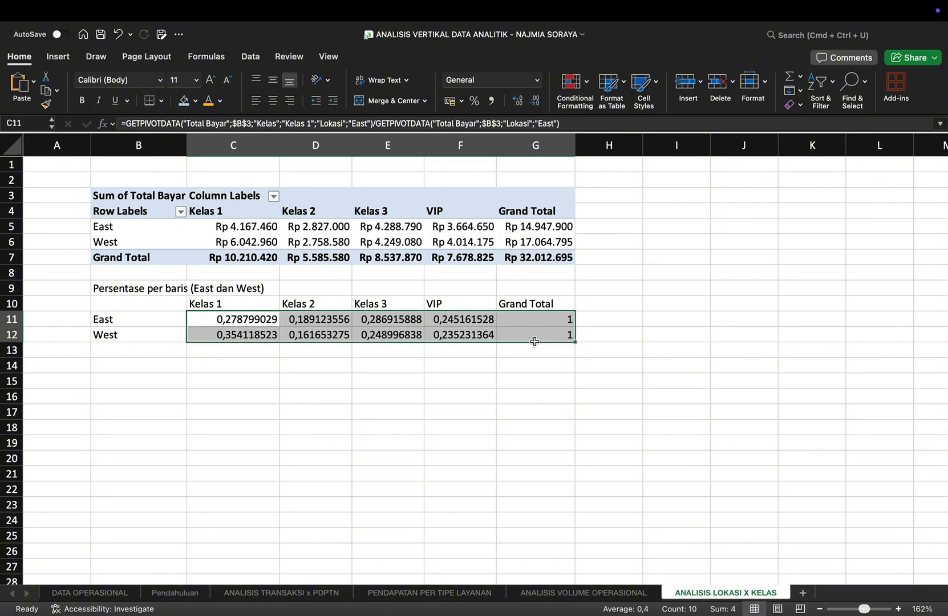
left_click(474, 101)
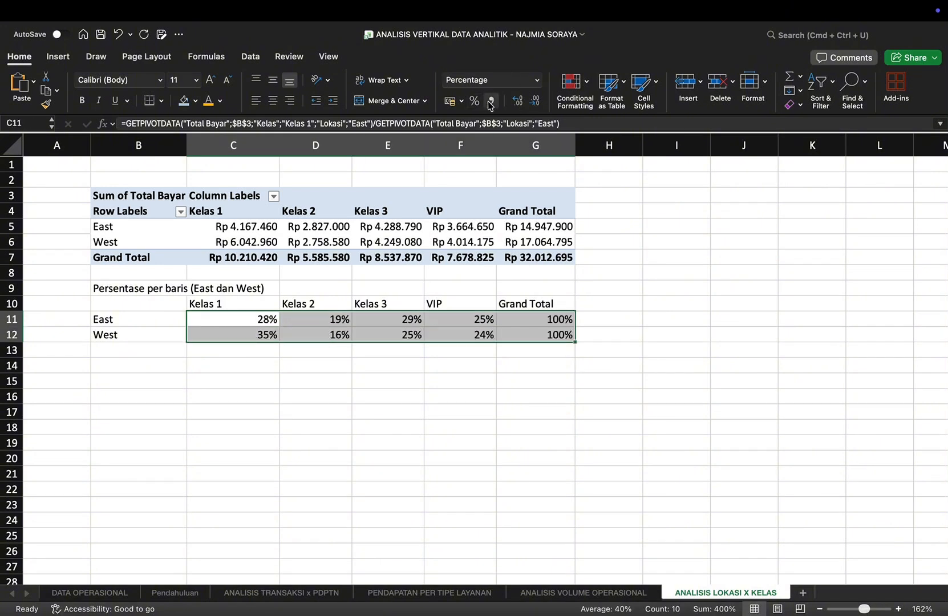
left_click(517, 101)
left_click(516, 103)
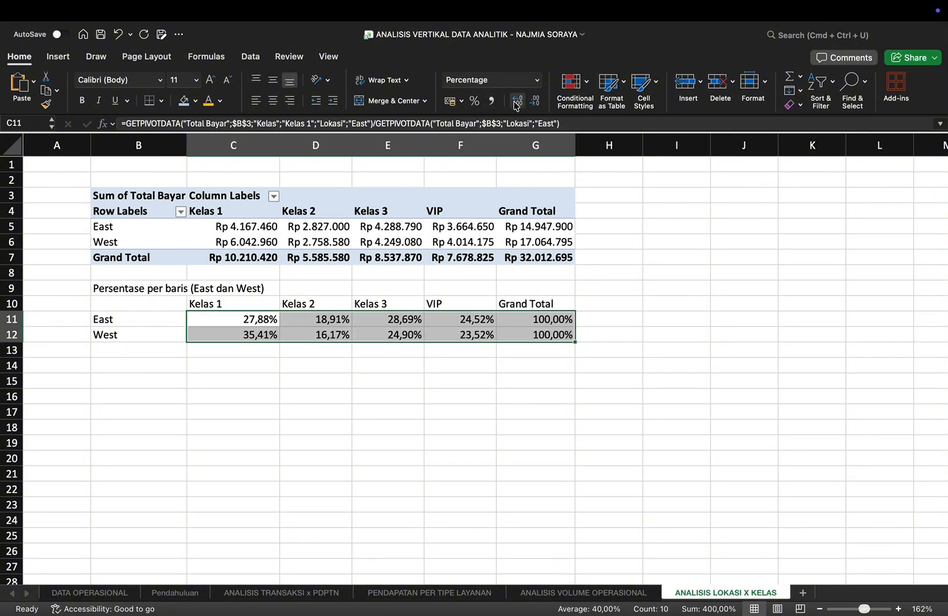
left_click(535, 101)
left_click(535, 101)
left_click(315, 335)
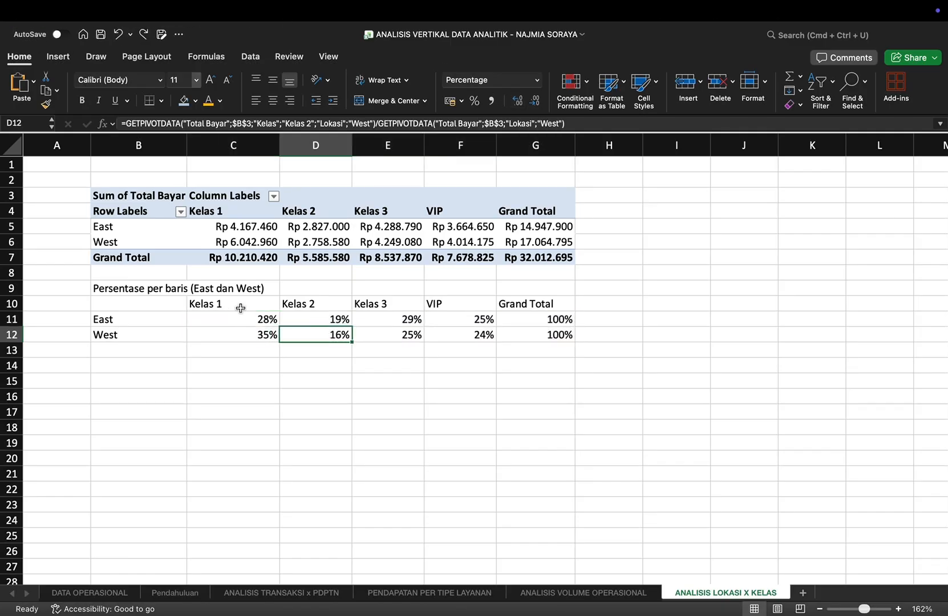
left_click_drag(240, 317, 479, 334)
left_click(517, 102)
left_click(517, 102)
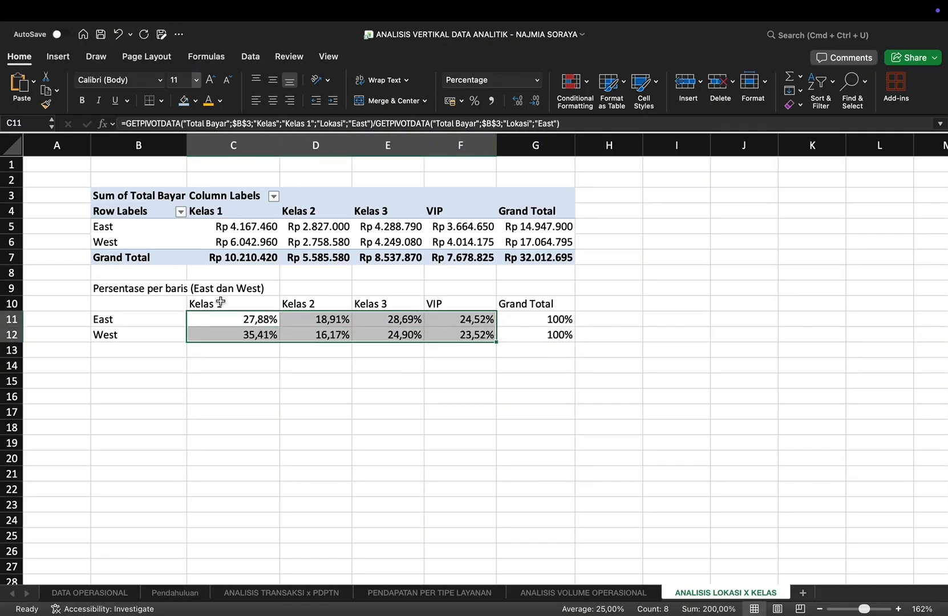
left_click_drag(221, 302, 543, 300)
left_click(274, 99)
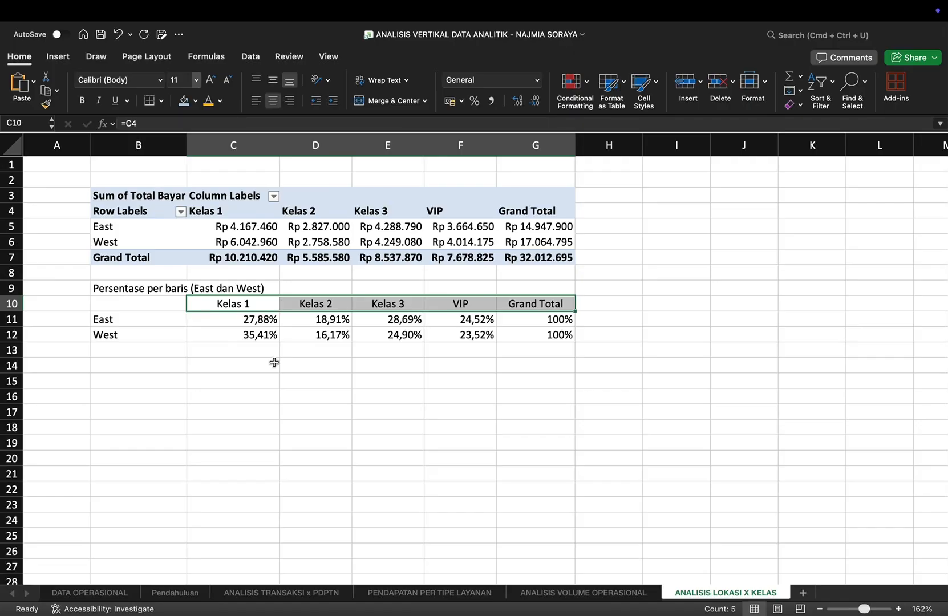
Step: Enter the title "Persentase Per Kolom (Masing-Masing Kelas)" in B14 for a second percentage table
left_click(111, 370)
type("Persentase P")
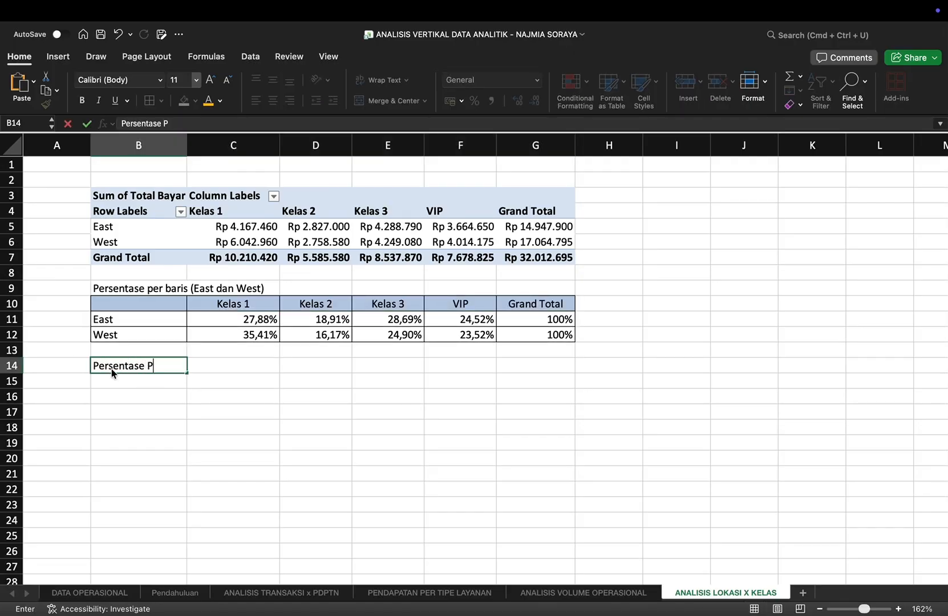
type("er Kolom (Masing-Masing Kelas")
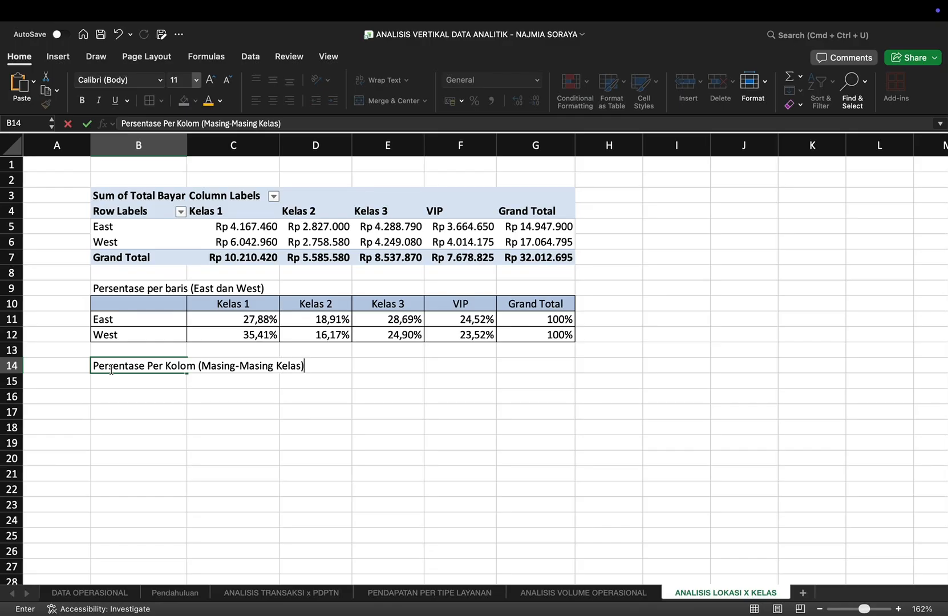
key("Return")
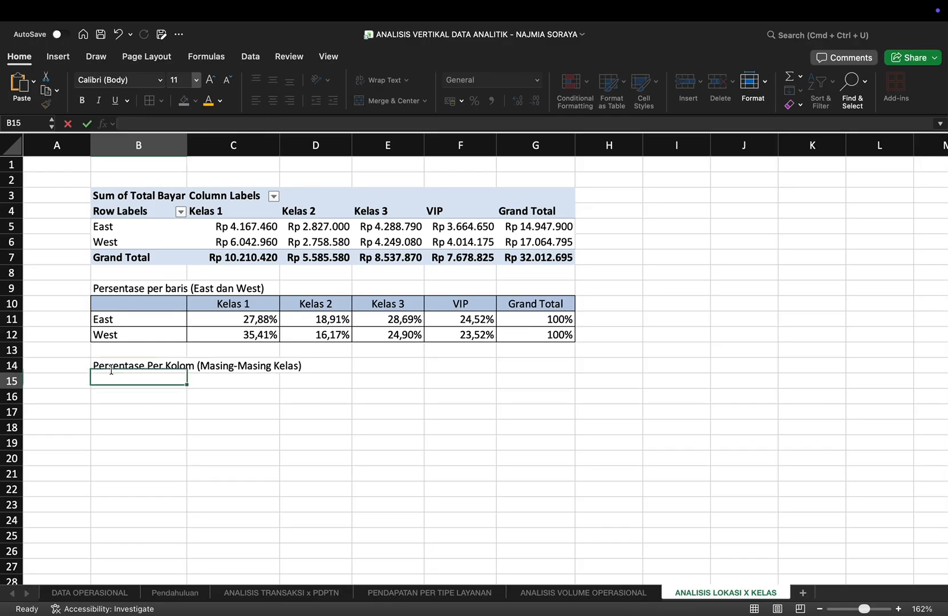
Step: Fill B16:B18 with row labels linked to the PivotTable's East, West and Grand Total labels
key("Return")
scroll(114, 371, "down", 1)
type("=")
left_click(147, 221)
key("Return")
type("=")
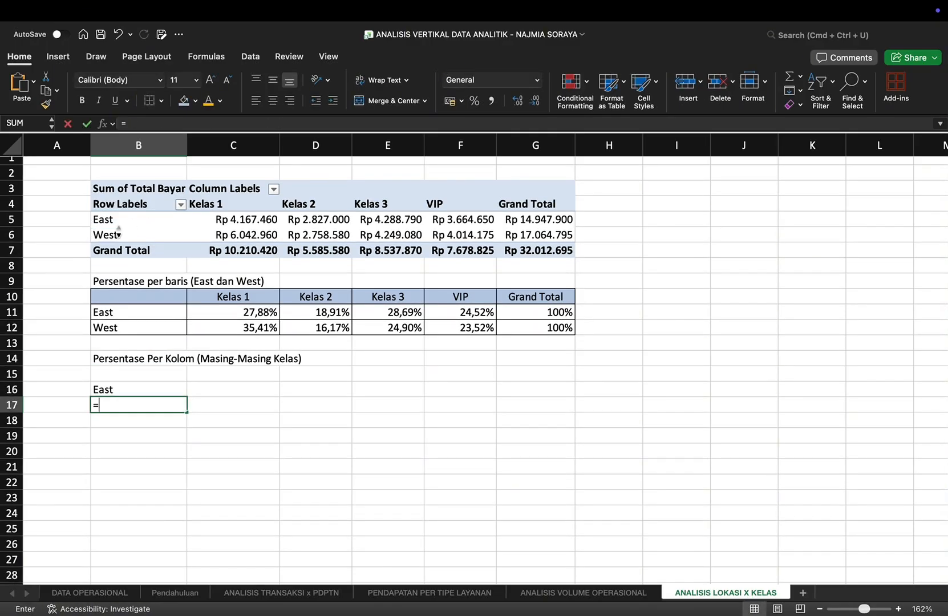
left_click(119, 236)
key("Return")
type("=")
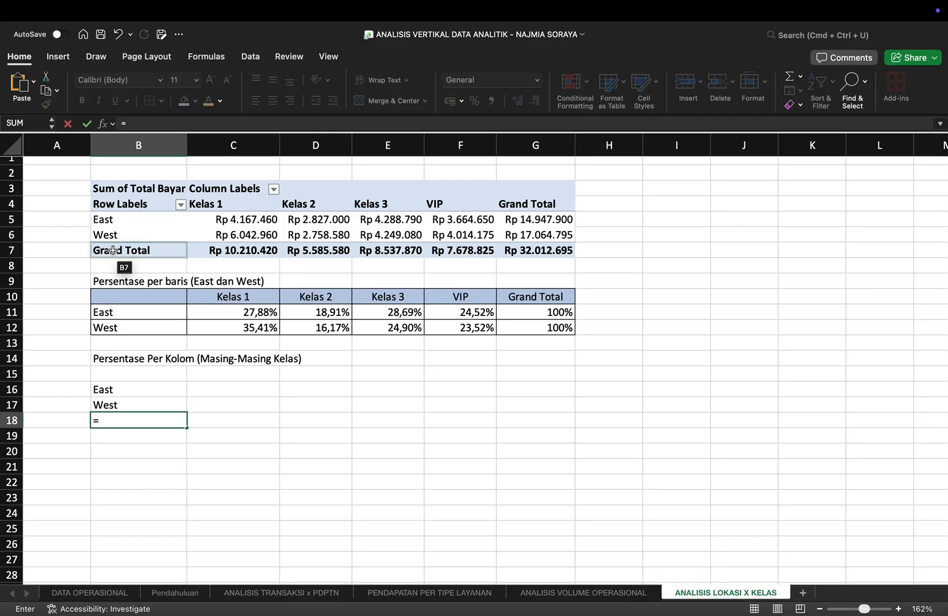
left_click(114, 250)
key("Return")
Step: Link the headers in C15, D15 and E15 to the PivotTable's Kelas 1, Kelas 2 and Kelas 3 column labels
left_click(235, 383)
left_click(234, 379)
type("=")
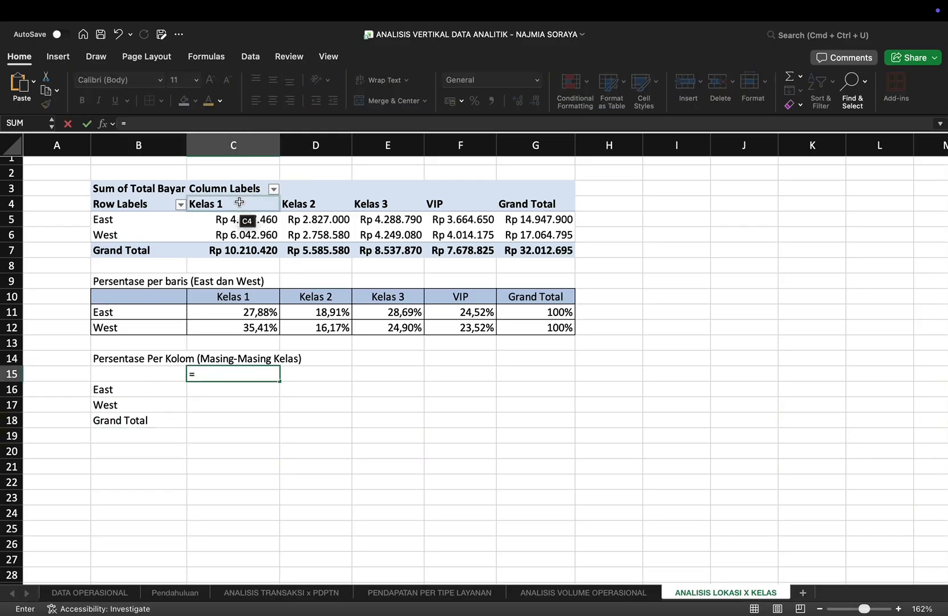
left_click(239, 205)
key("Return")
key("Up")
key("Right")
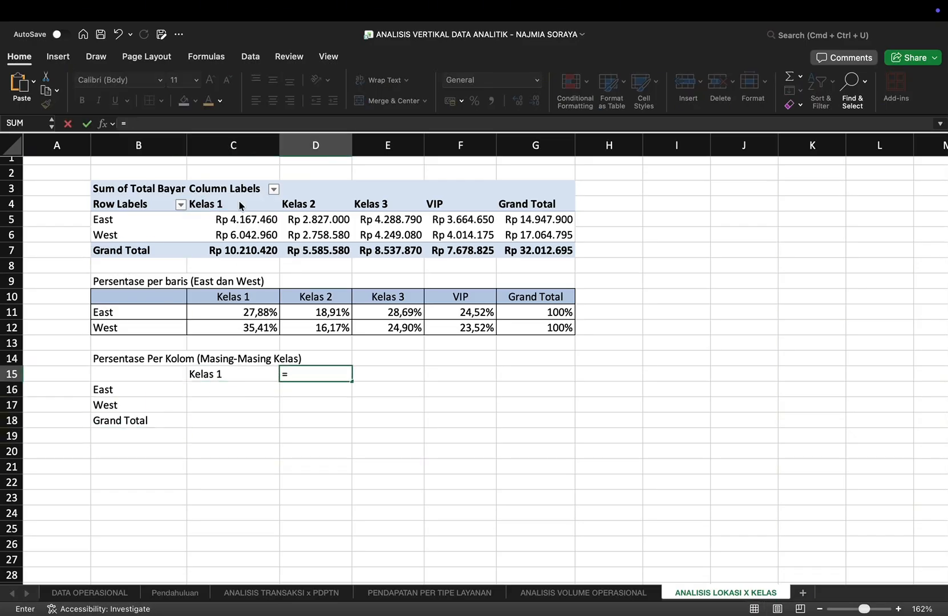
left_click(299, 204)
key("Return")
key("Up")
key("Right")
type("=")
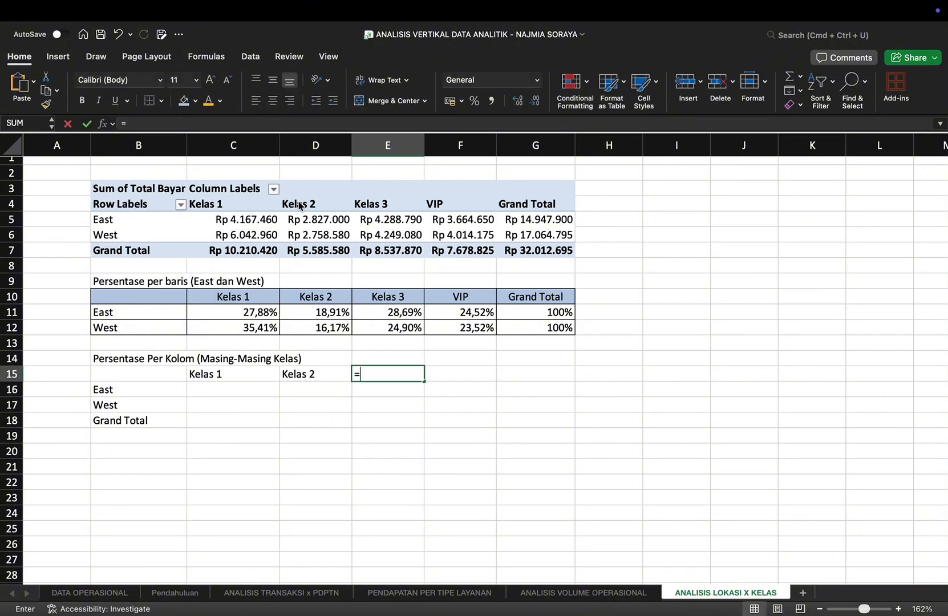
left_click(366, 205)
key("Return")
Step: Link the headers in F15 and G15 to the PivotTable's VIP and Grand Total column labels
key("Up")
key("Right")
type("=")
left_click(432, 205)
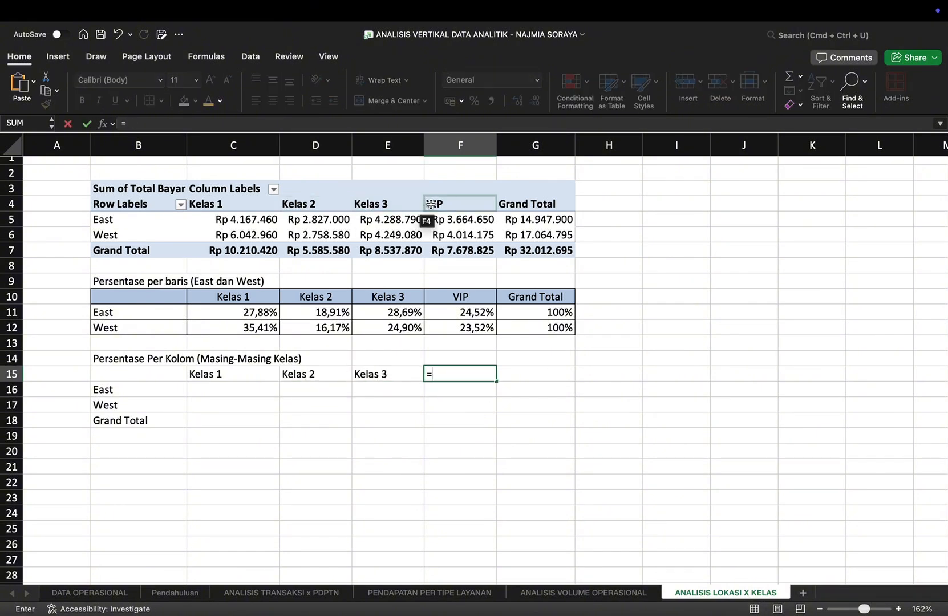
key("Return")
key("Up")
key("Right")
type("=")
left_click(565, 205)
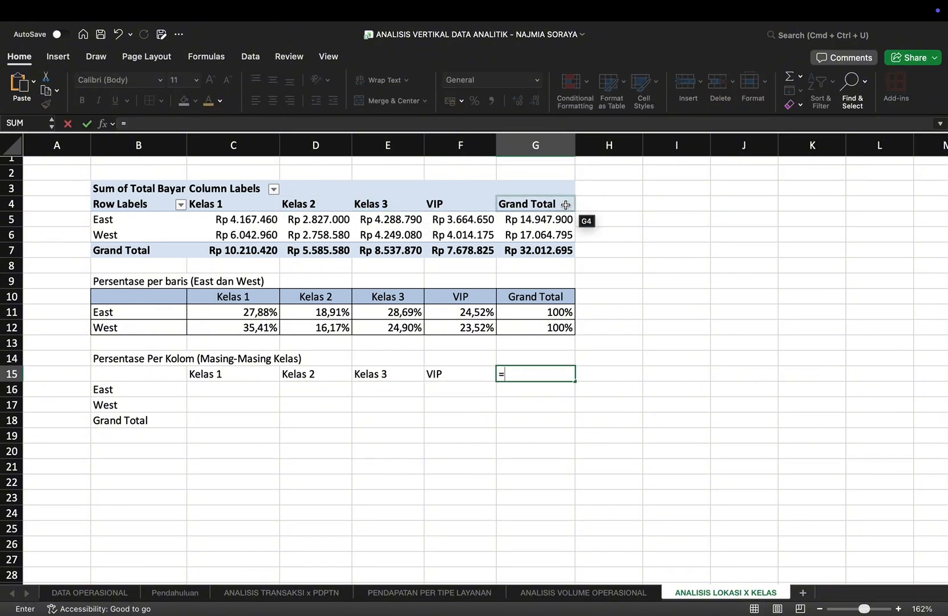
key("Return")
Step: Calculate the East and West shares of Kelas 1 in C16 and C17 by dividing each amount by the Kelas 1 Grand Total
left_click(223, 392)
type("=")
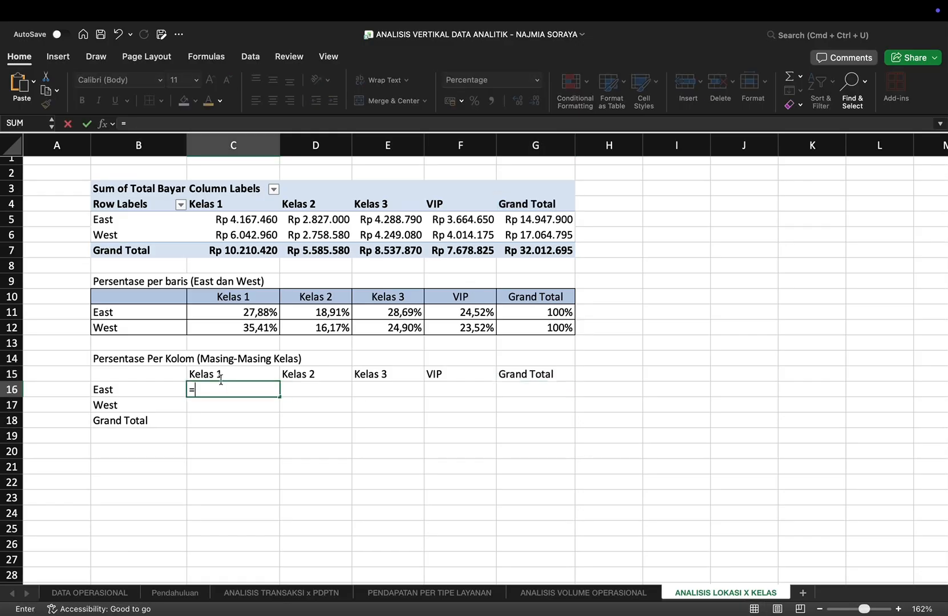
left_click(230, 222)
type("/")
left_click(249, 250)
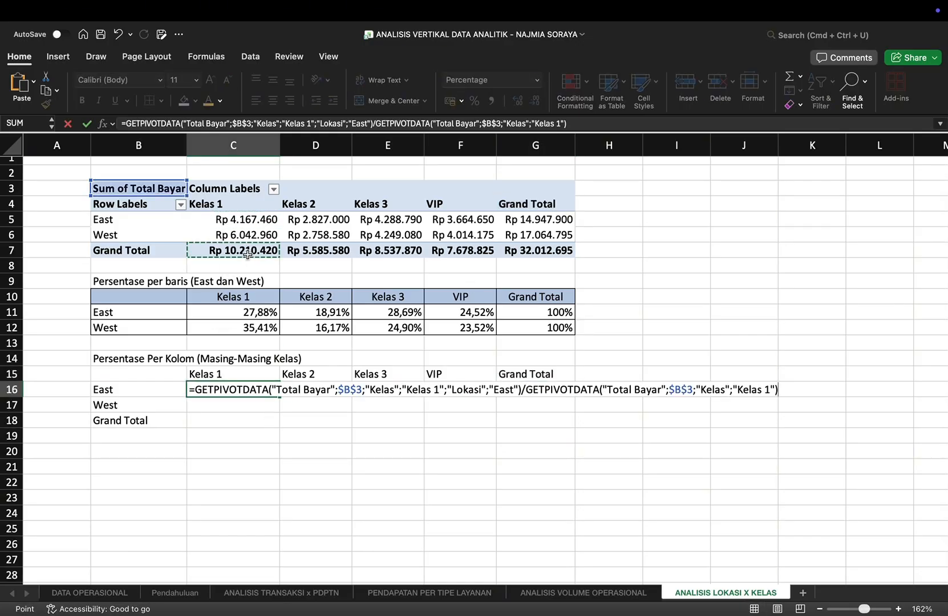
key("Return")
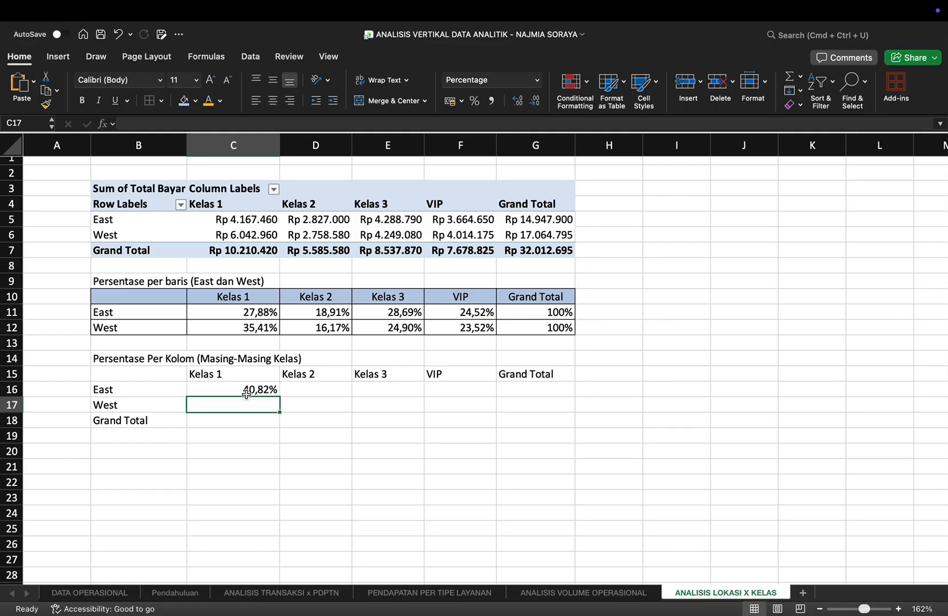
type("=")
left_click(246, 235)
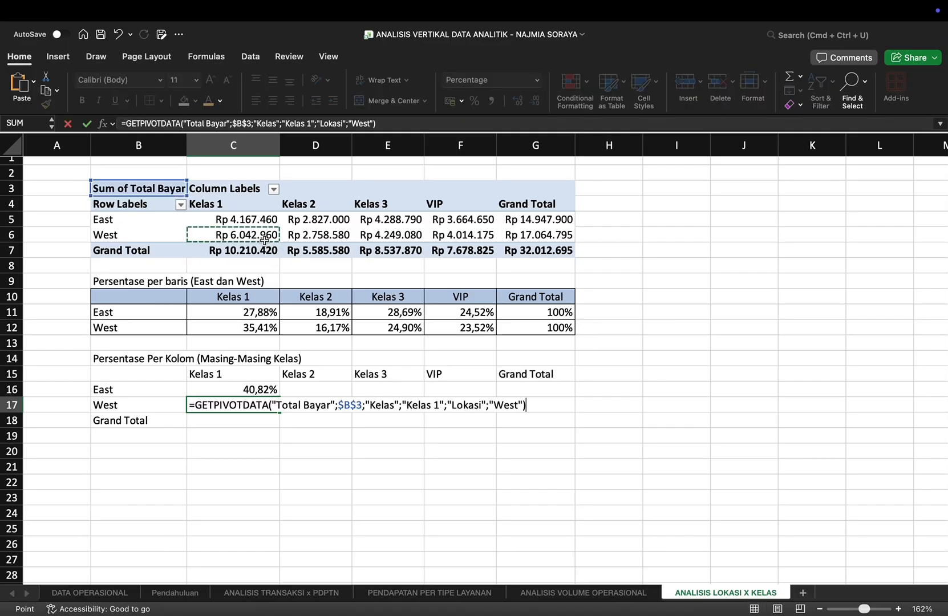
type("/")
left_click(259, 255)
key("Return")
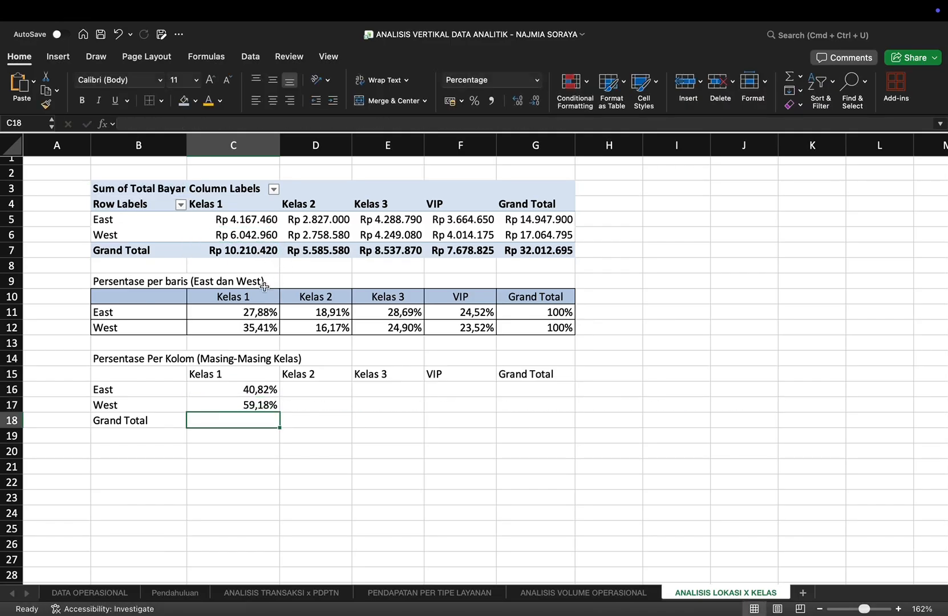
Step: Fill C18 with the Kelas 1 Grand Total divided by itself
type("=")
left_click(247, 254)
type("/")
left_click(249, 254)
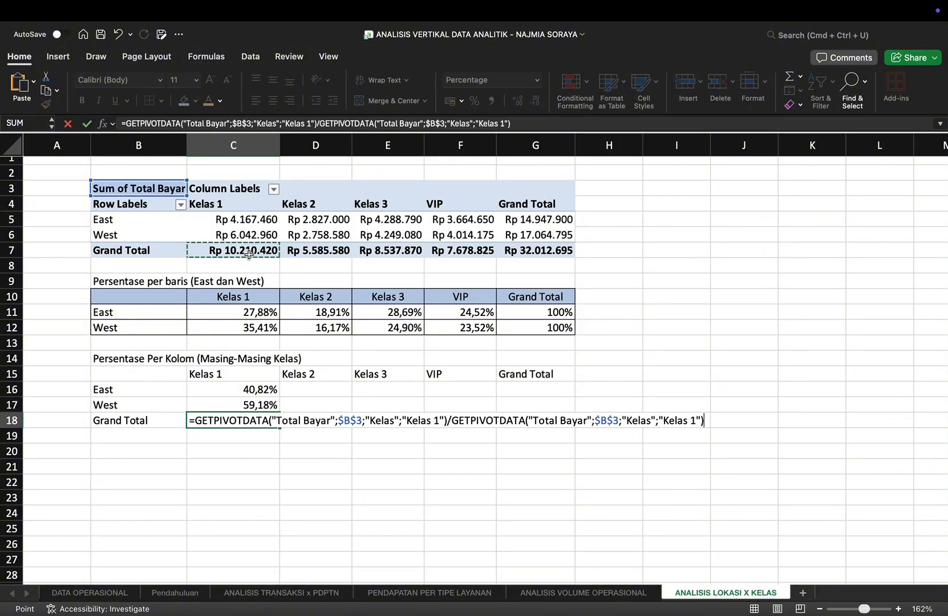
key("Return")
Step: Calculate the East and West shares of Kelas 2 in D16 and D17 against the Kelas 2 Grand Total
left_click(312, 390)
type("=")
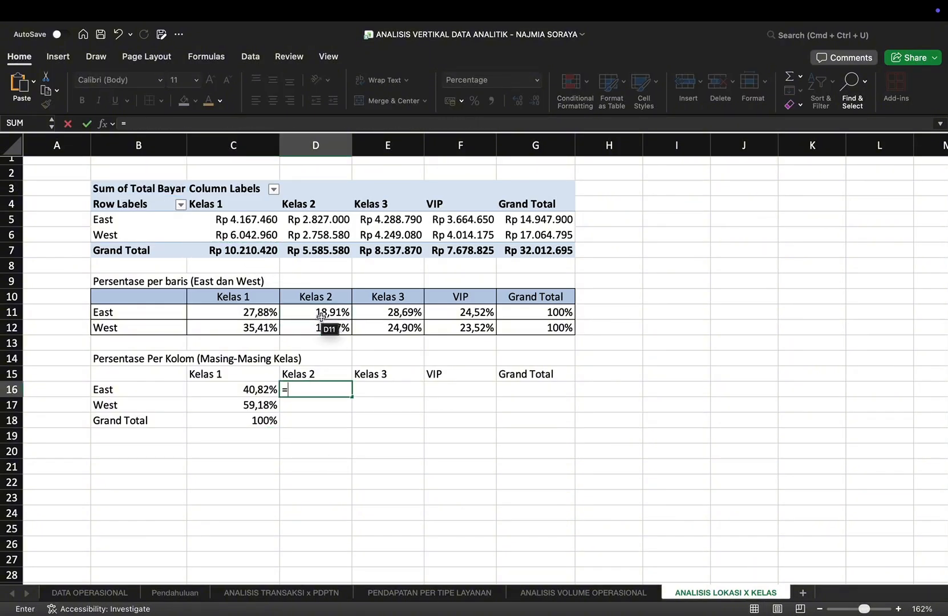
left_click(316, 220)
type("/")
left_click(319, 251)
key("Return")
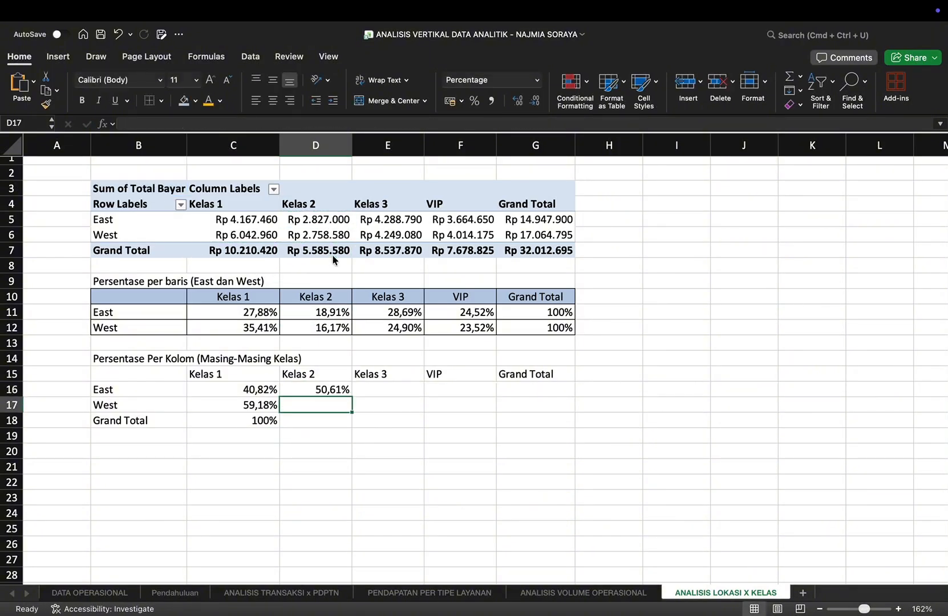
type("=")
left_click(317, 234)
type("/")
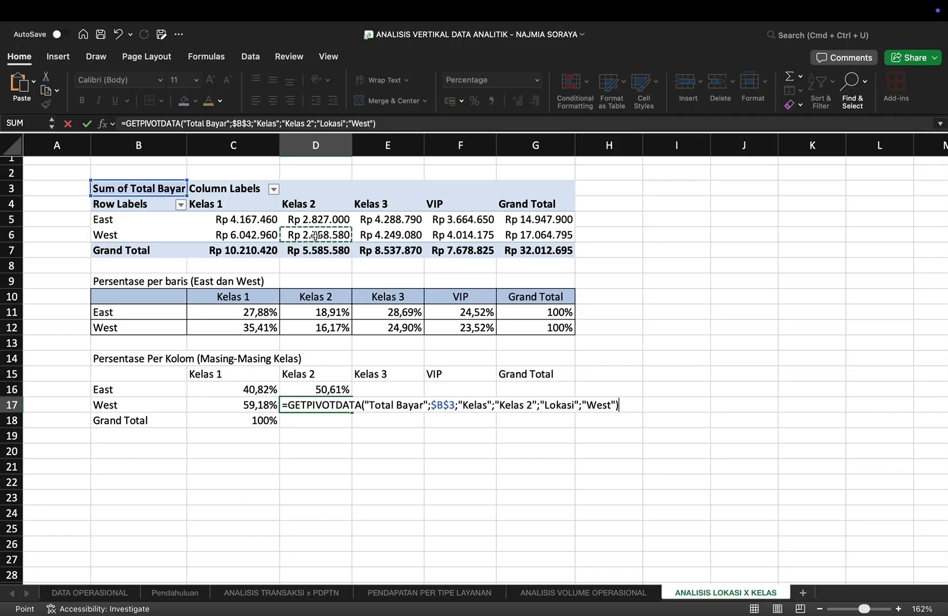
left_click(321, 251)
key("Return")
Step: Fill D18 with the Kelas 2 Grand Total divided by itself
left_click(322, 252)
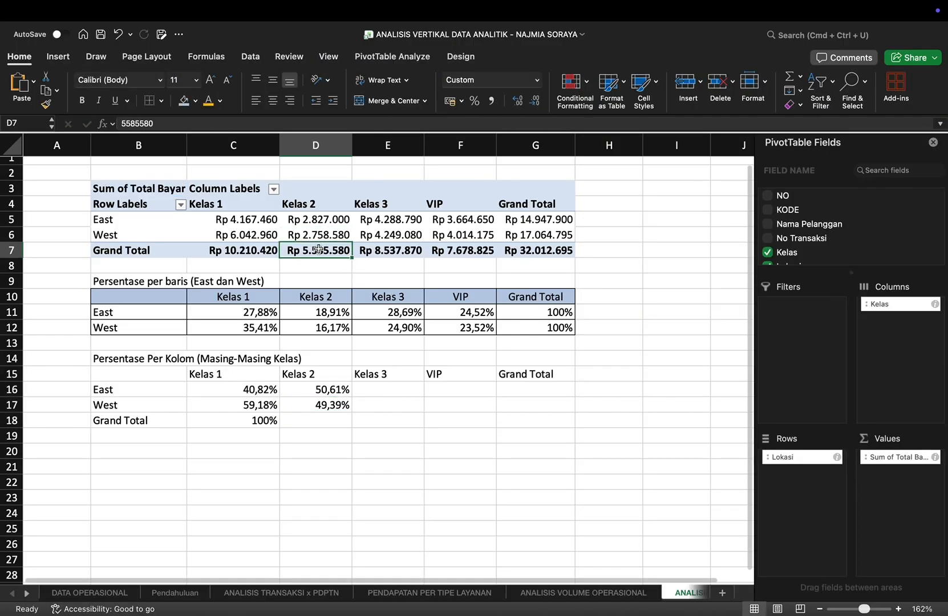
left_click(315, 422)
type("=")
left_click(318, 251)
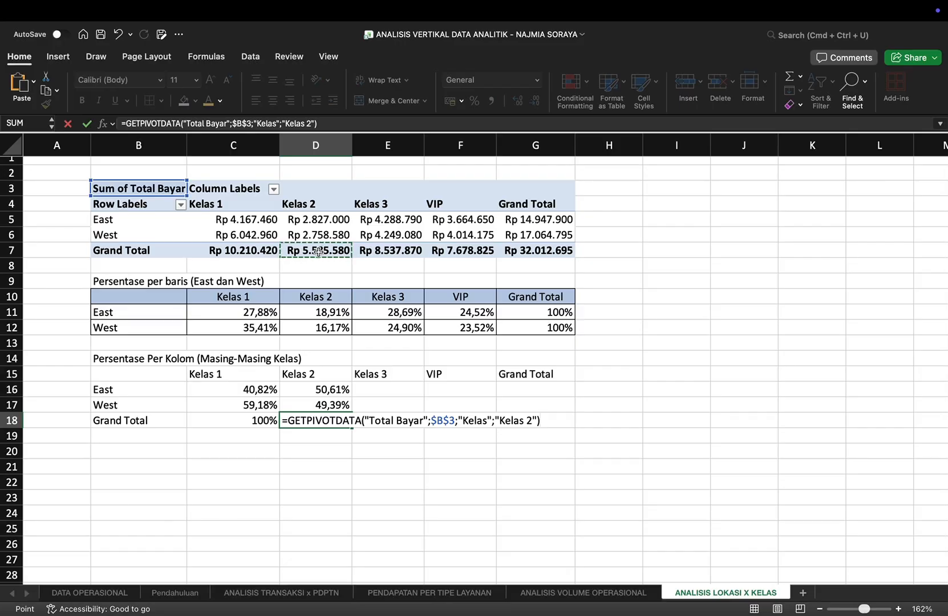
type("/")
left_click(318, 249)
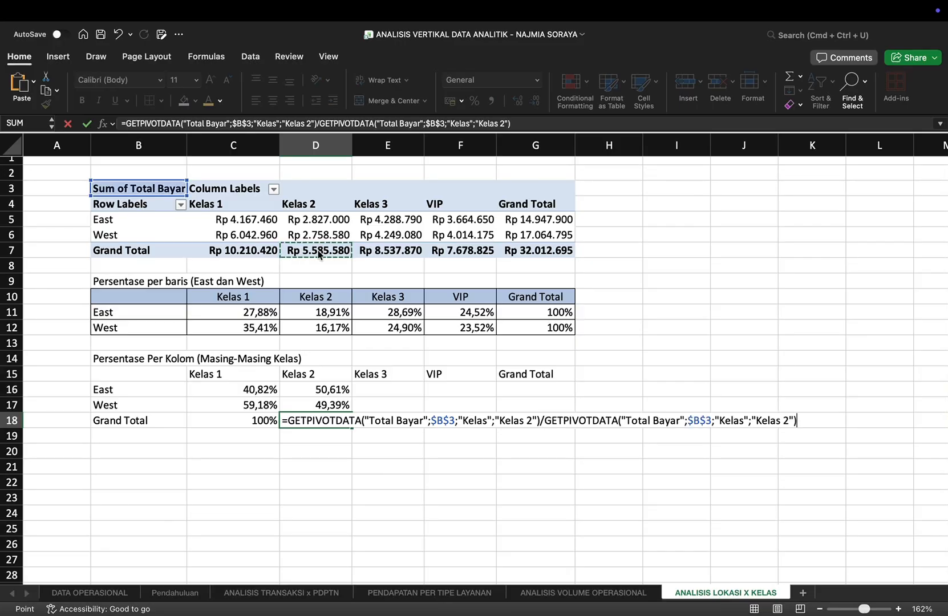
key("Return")
Step: Calculate the East and West shares of Kelas 3 in E16 and E17 against the Kelas 3 Grand Total
left_click(380, 393)
type("=")
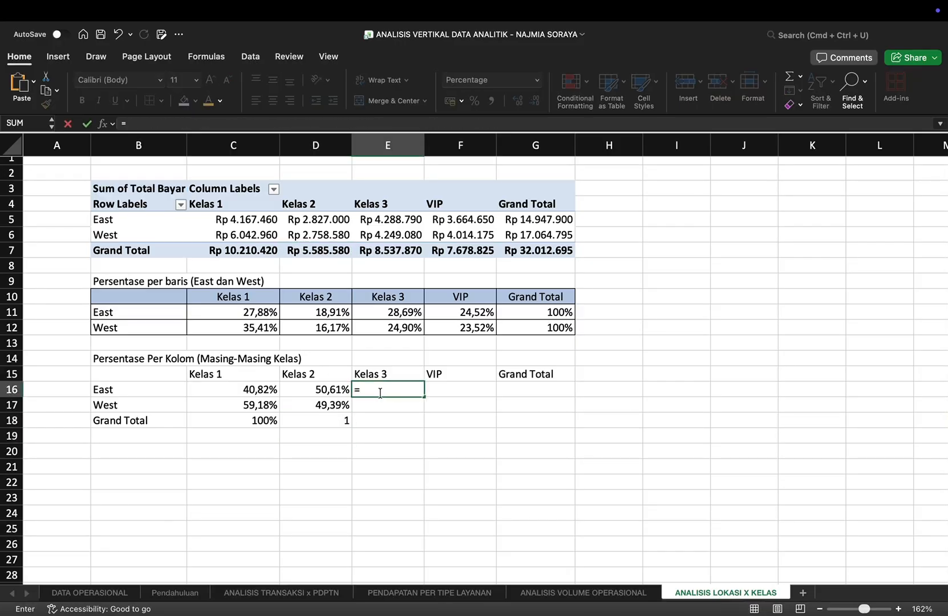
left_click(391, 222)
type("/")
left_click(395, 251)
key("Return")
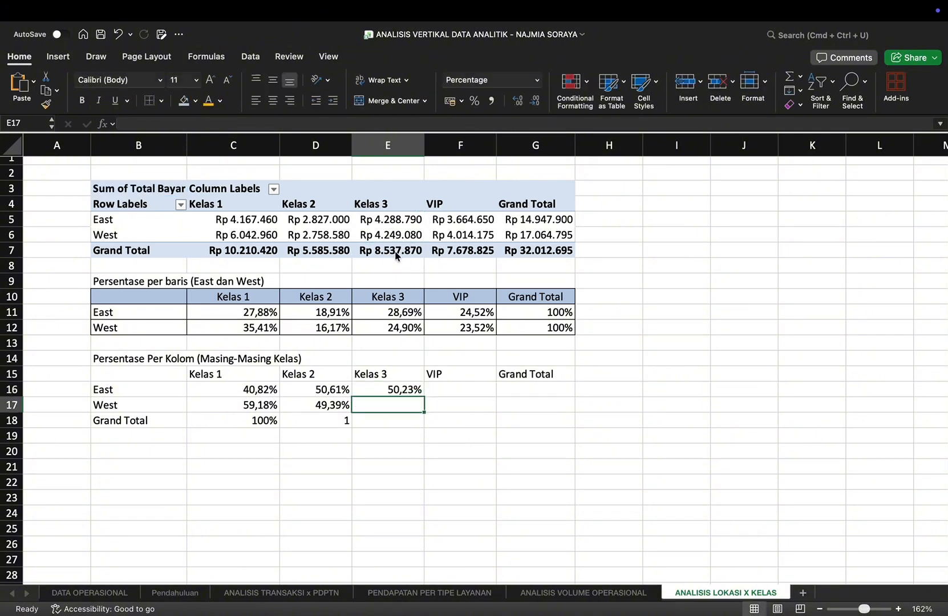
left_click(394, 233)
type("=")
key("Return")
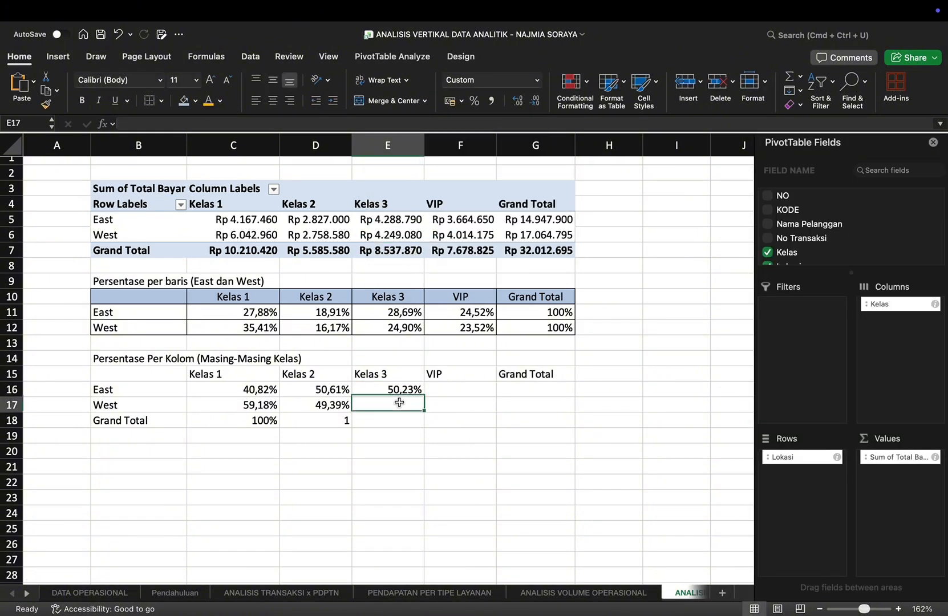
type("=")
left_click(386, 234)
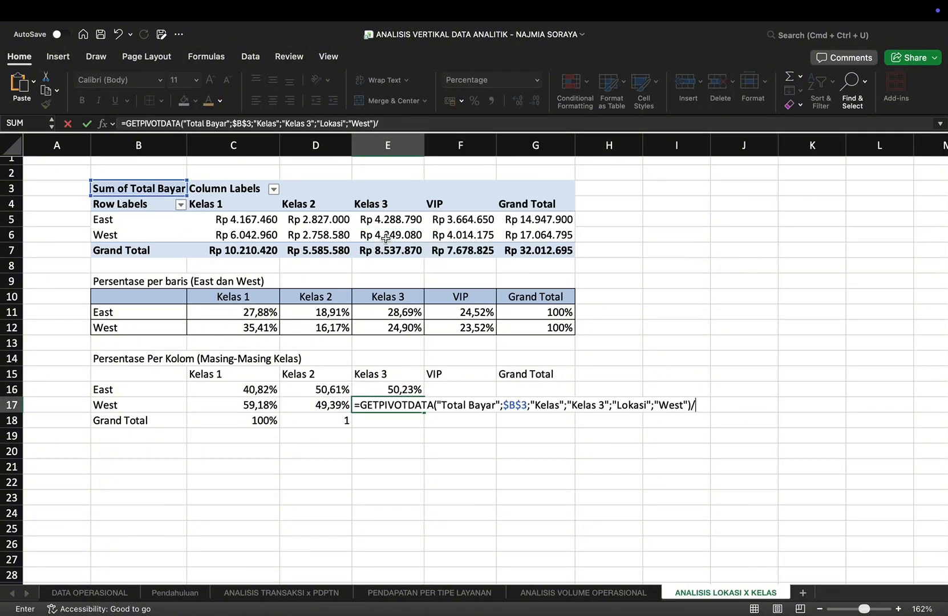
type("/")
left_click(390, 251)
key("Return")
Step: Fill E18 with the Kelas 3 Grand Total divided by itself
left_click(391, 252)
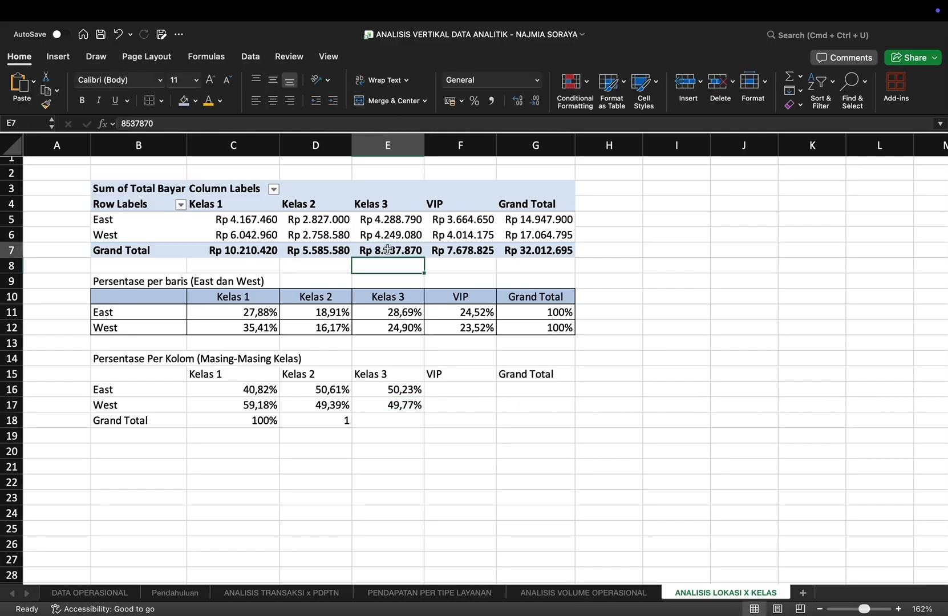
left_click(378, 423)
type("=")
left_click(400, 251)
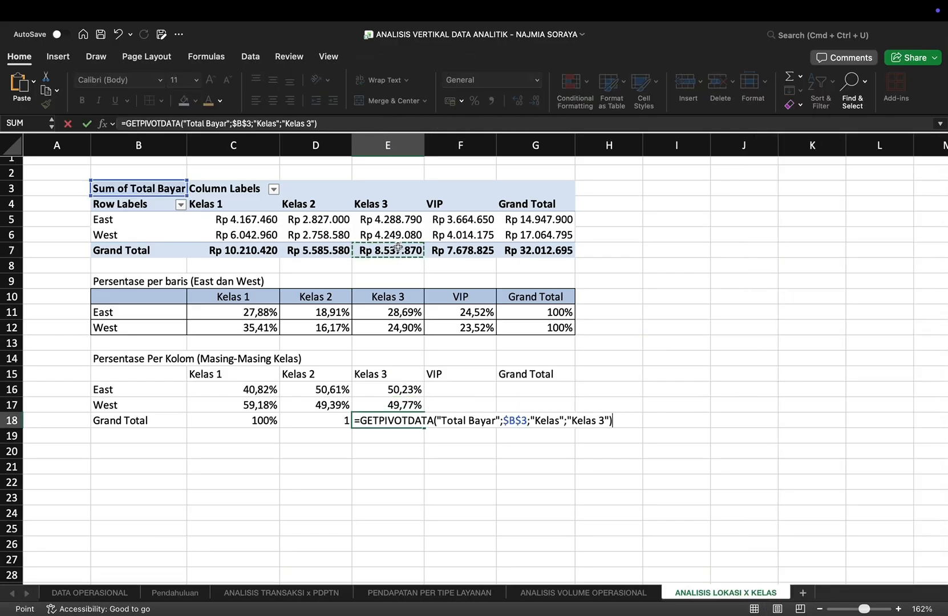
type("/")
left_click(399, 251)
key("Return")
Step: Calculate the East and West shares of VIP in F16 and F17 against the VIP Grand Total
left_click(453, 388)
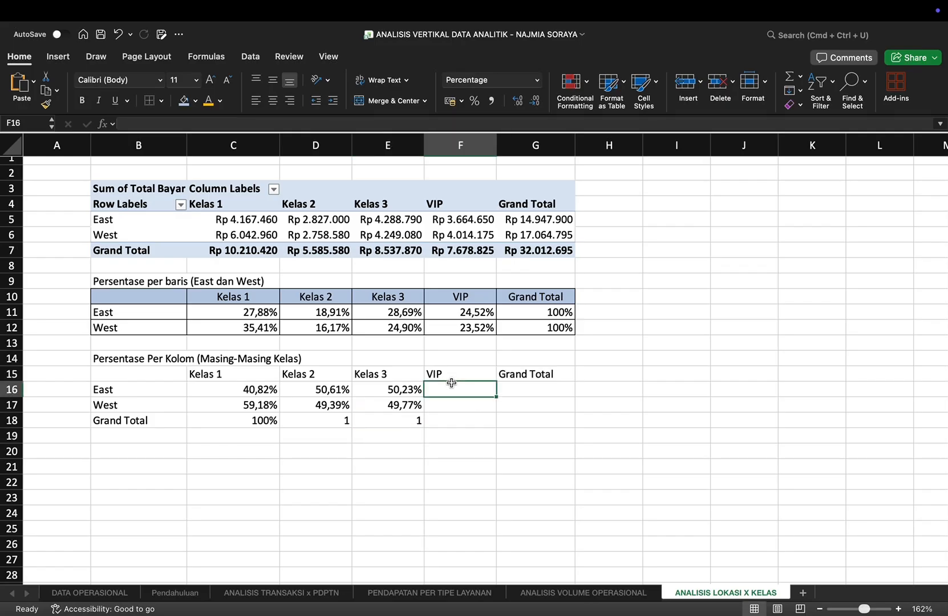
type("=")
left_click(455, 221)
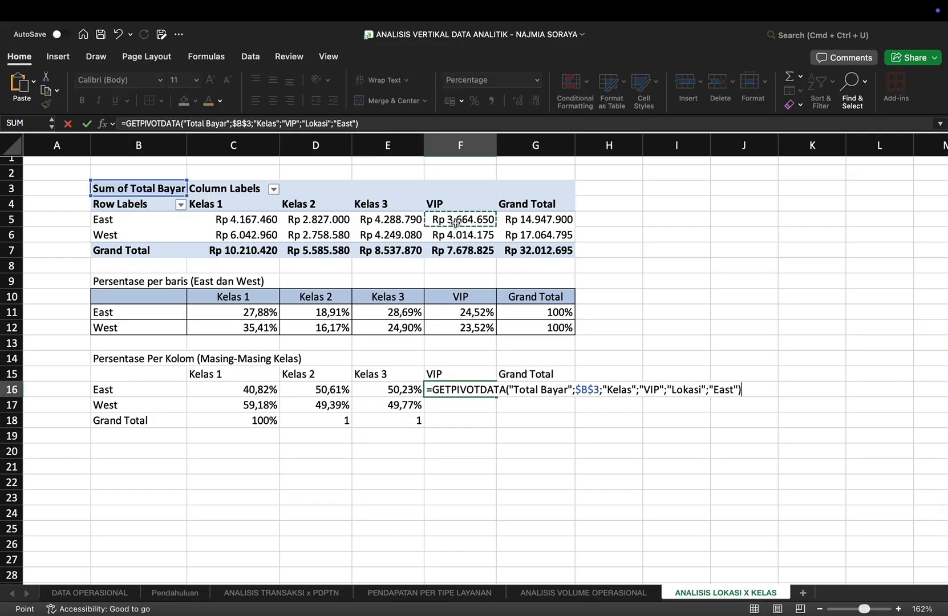
type("/")
left_click(460, 250)
key("Return")
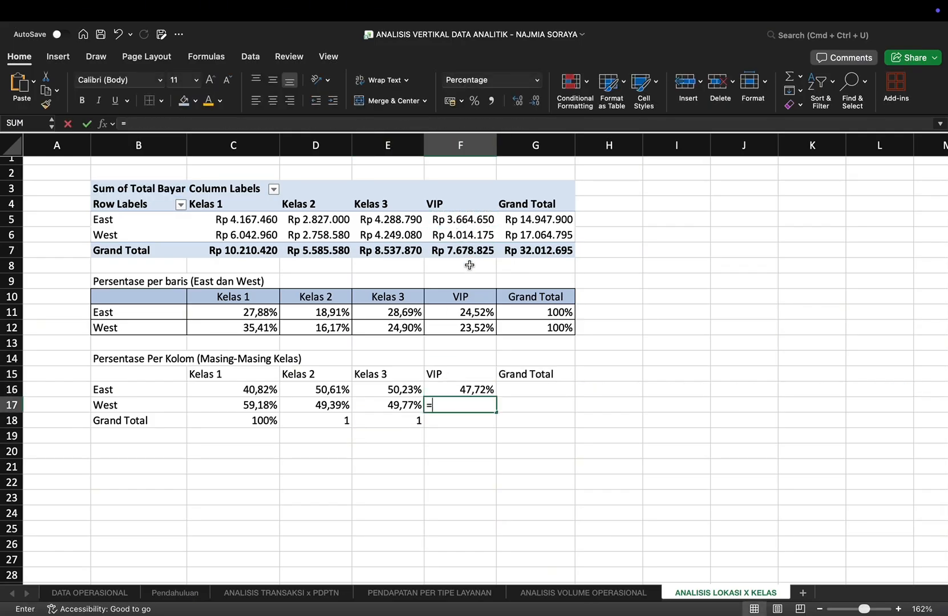
type("=")
left_click(460, 235)
type("/")
left_click(460, 250)
key("Tab")
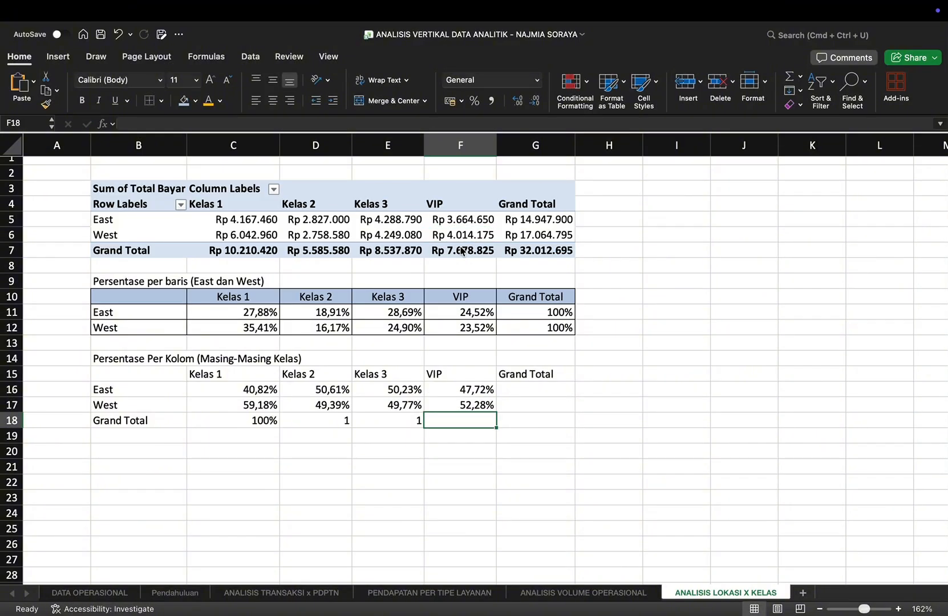
Step: Calculate the East and West shares of the overall Grand Total in G16 and G17
key("Up")
type("=")
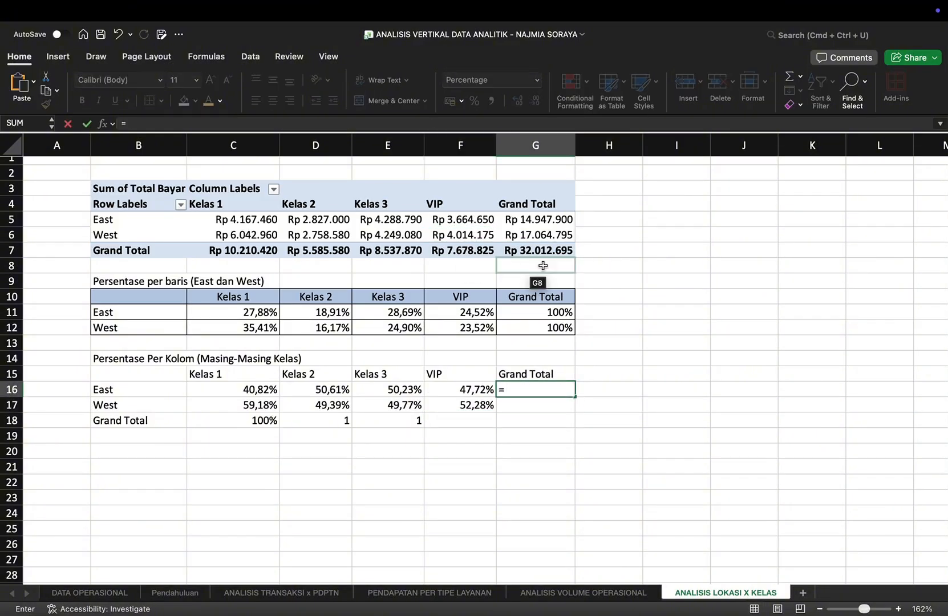
left_click(539, 220)
type("/")
left_click(540, 251)
key("Return")
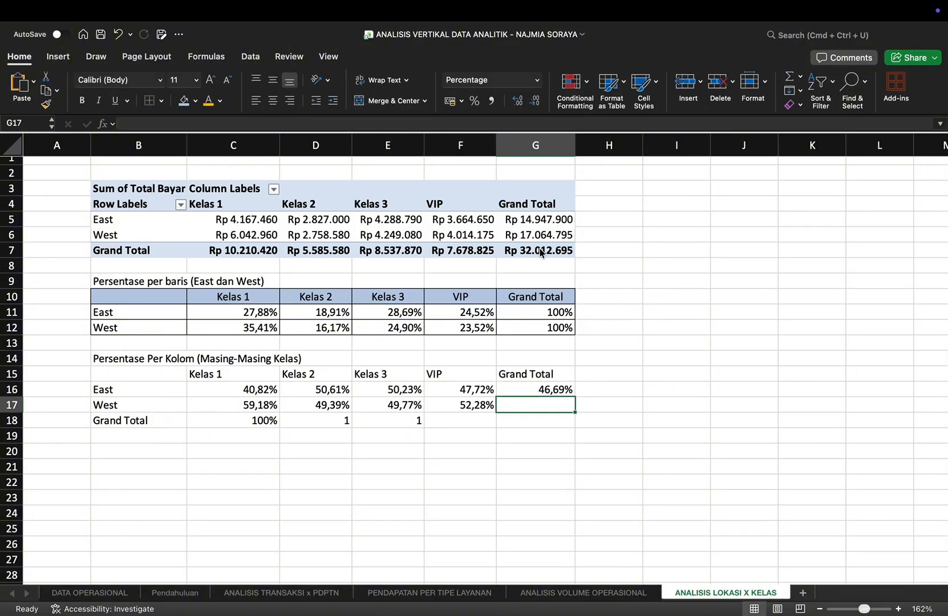
type("=")
left_click(529, 234)
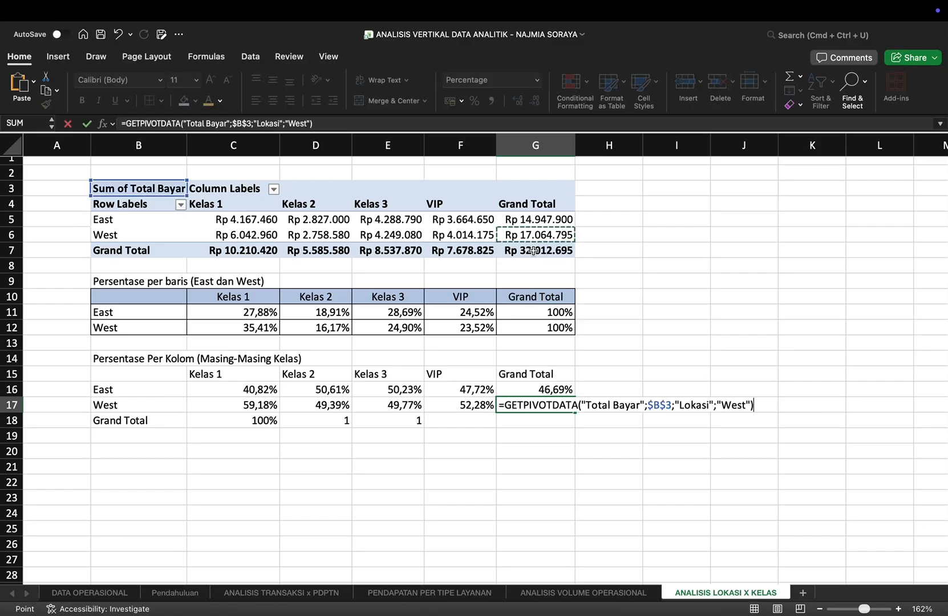
type("/")
left_click(533, 251)
key("Return")
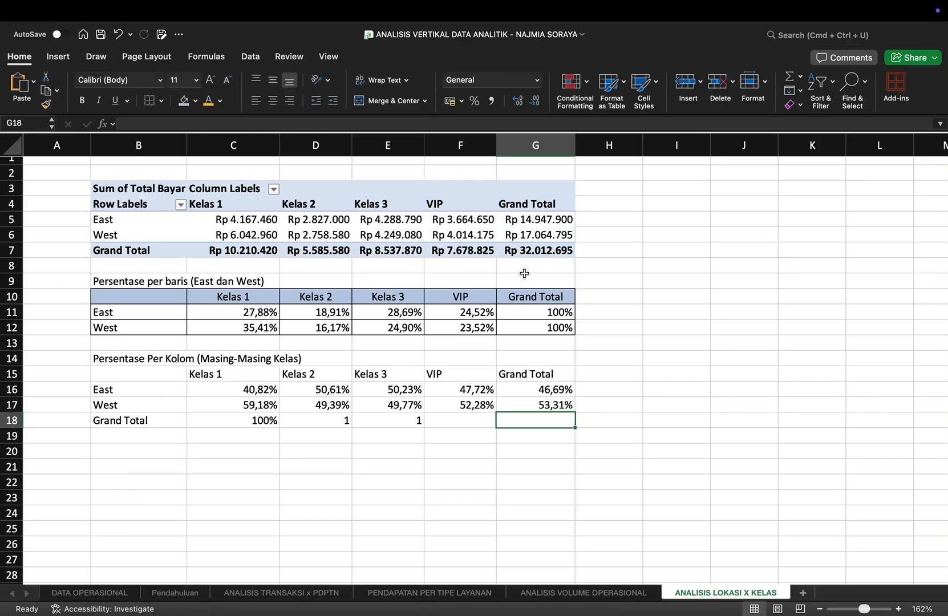
Step: Fill G18 with the overall Grand Total divided by itself
type("=")
left_click(529, 250)
type("/")
left_click(529, 249)
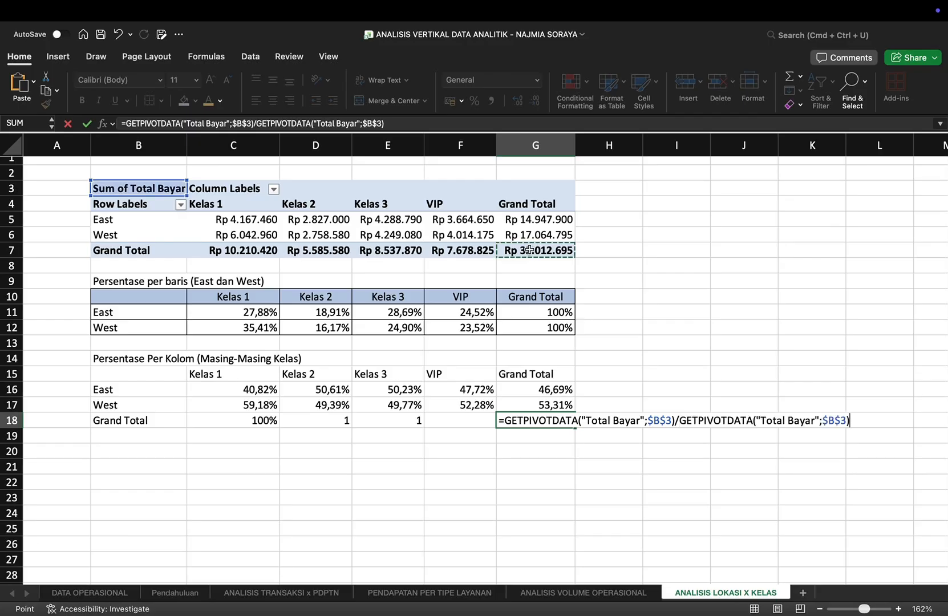
key("Return")
Step: Fill F18 with the VIP Grand Total divided by itself and format D18:G18 as percentages
key("Up")
type("=")
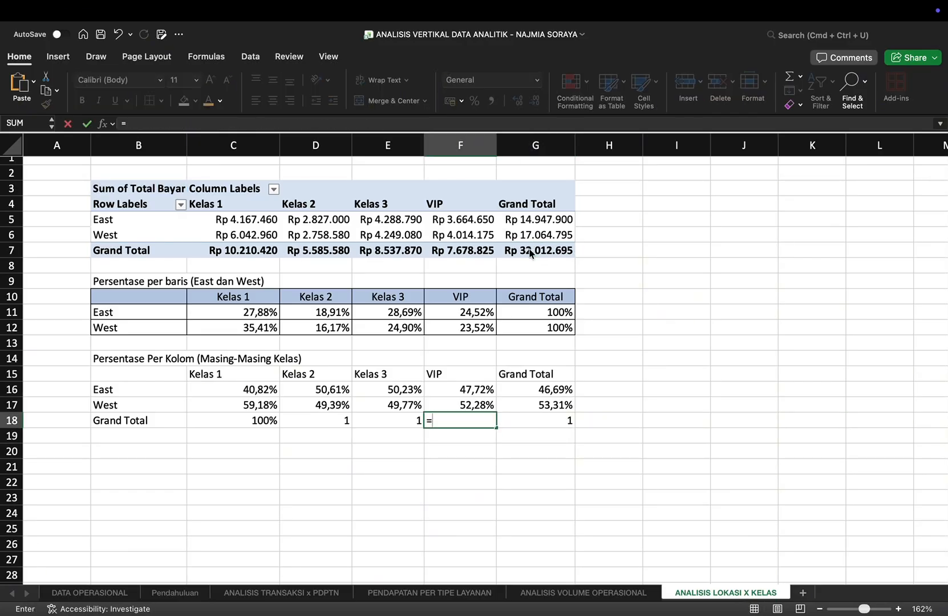
left_click(484, 251)
type("/")
left_click(483, 251)
key("Return")
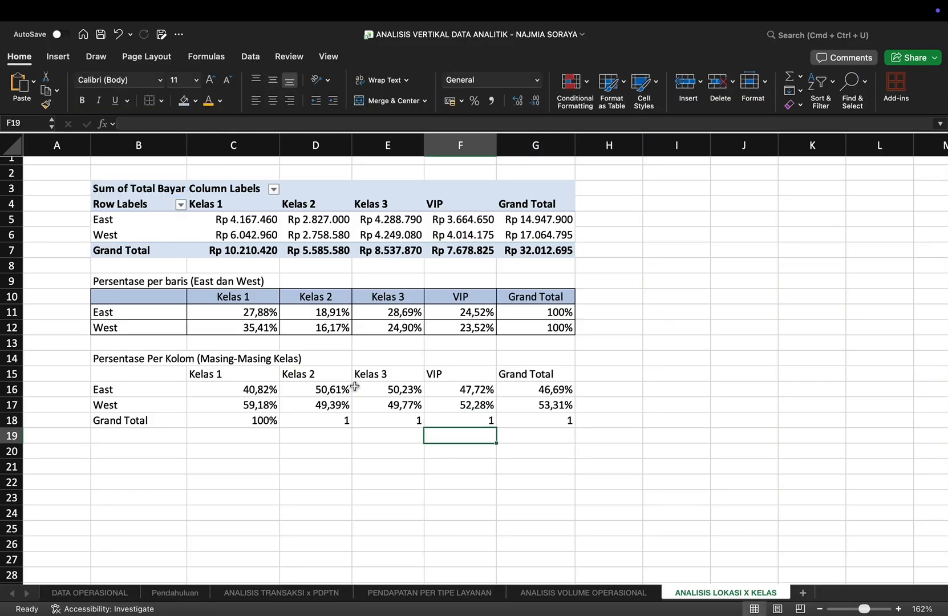
left_click_drag(316, 420, 564, 421)
left_click(474, 101)
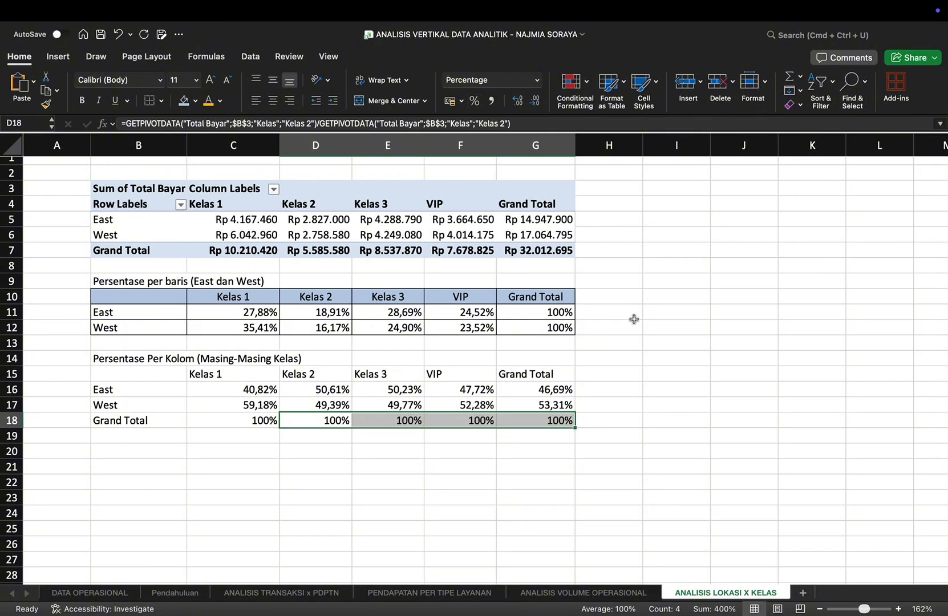
Step: Apply all borders to the per-column percentage table B15:G18 and shade its header row B15:G15 light blue
left_click_drag(112, 373, 545, 418)
left_click(159, 102)
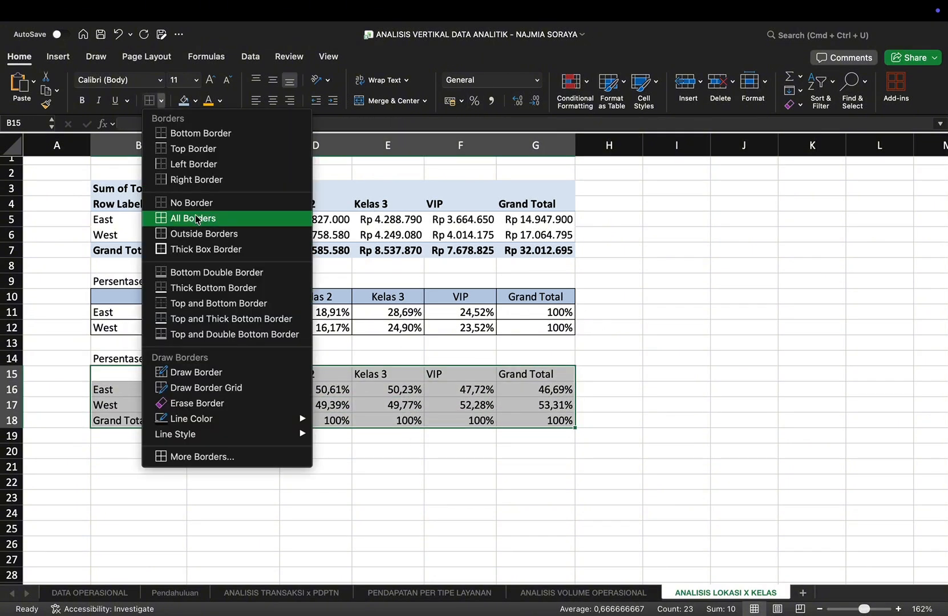
left_click(196, 218)
double_click(148, 375)
left_click_drag(548, 374, 143, 375)
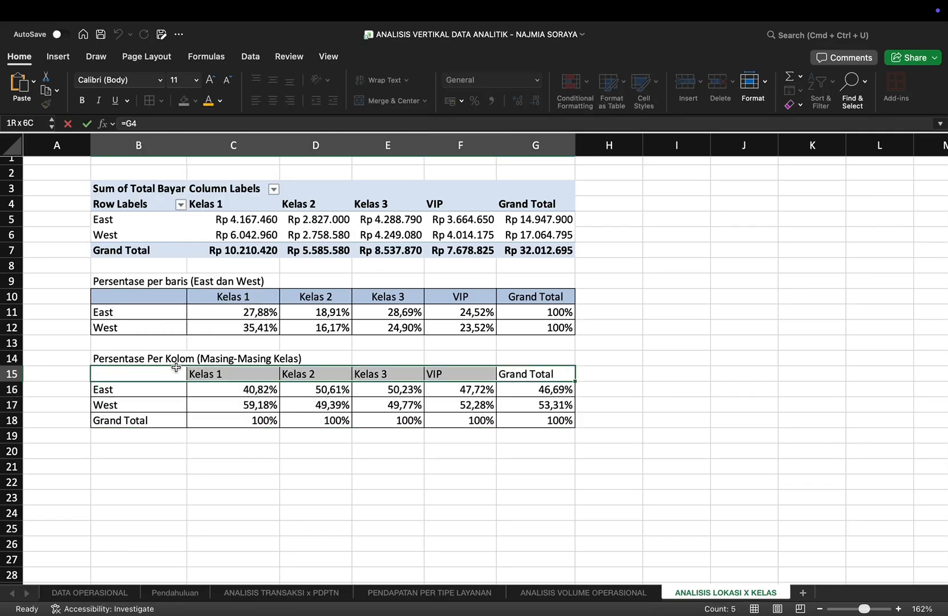
left_click(184, 101)
left_click(481, 320)
Step: Write in I10: "Analisis di East, Distribusi pendapatan laundry cukup merata pada kelas 1, kelas 3 dan kelas VIP"
scroll(635, 265, "right", 3)
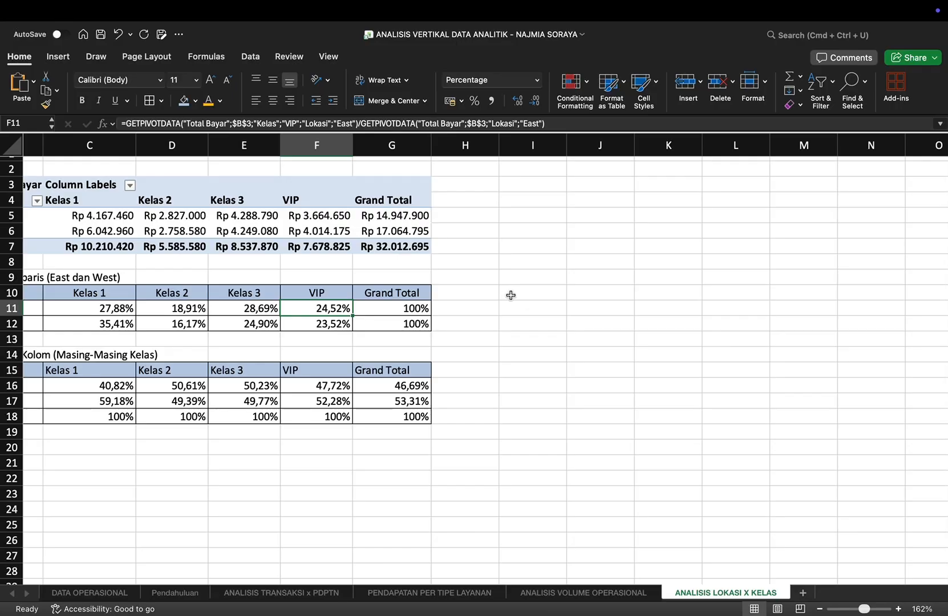
left_click(509, 295)
type("Analisis")
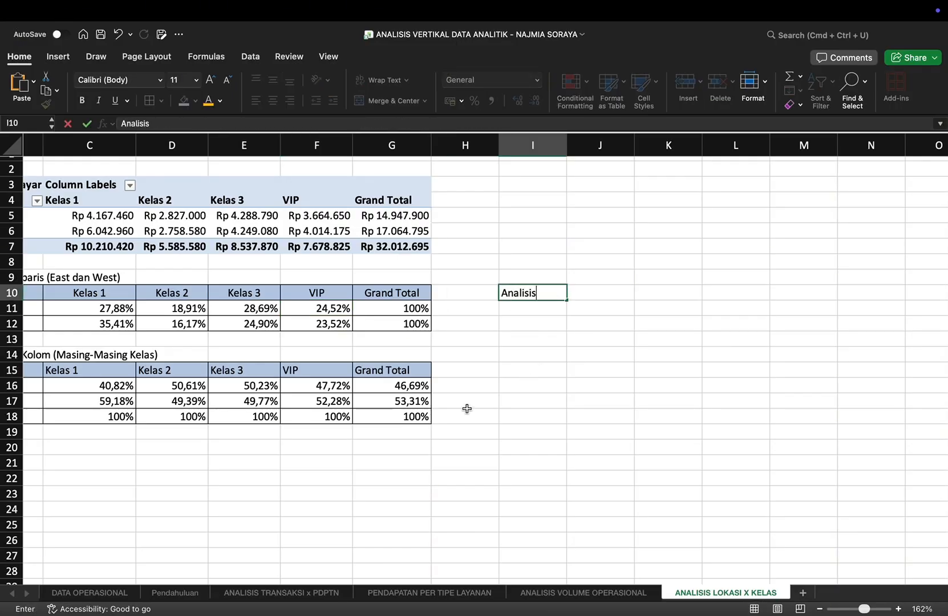
type(" di East, Distr")
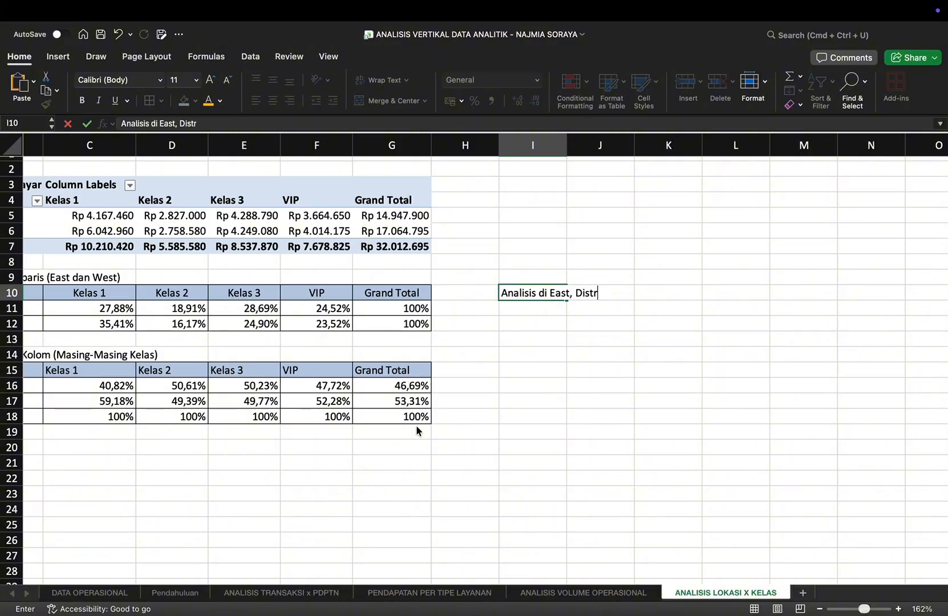
type("ibusi pendapatan ")
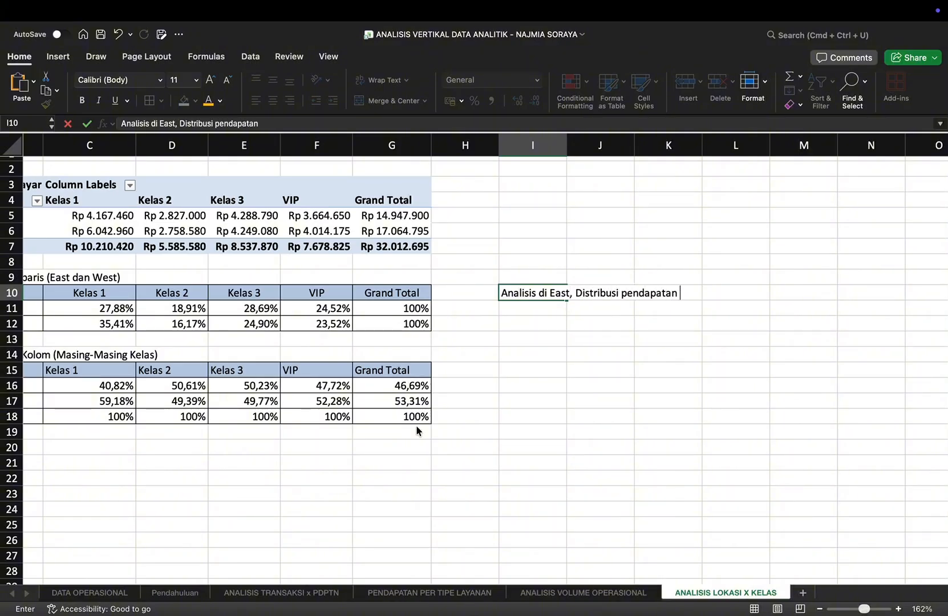
type("laundry cukup ")
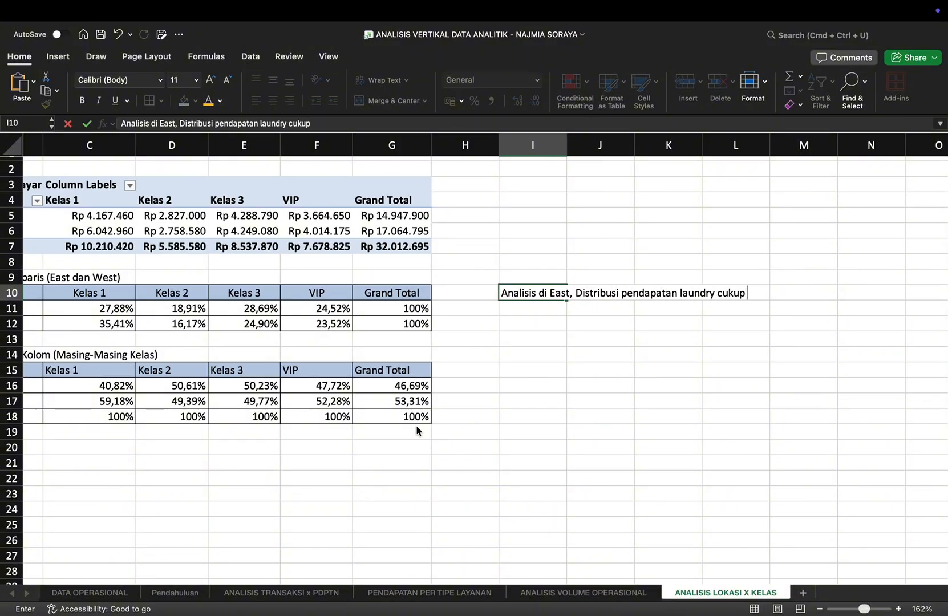
type("merata pa")
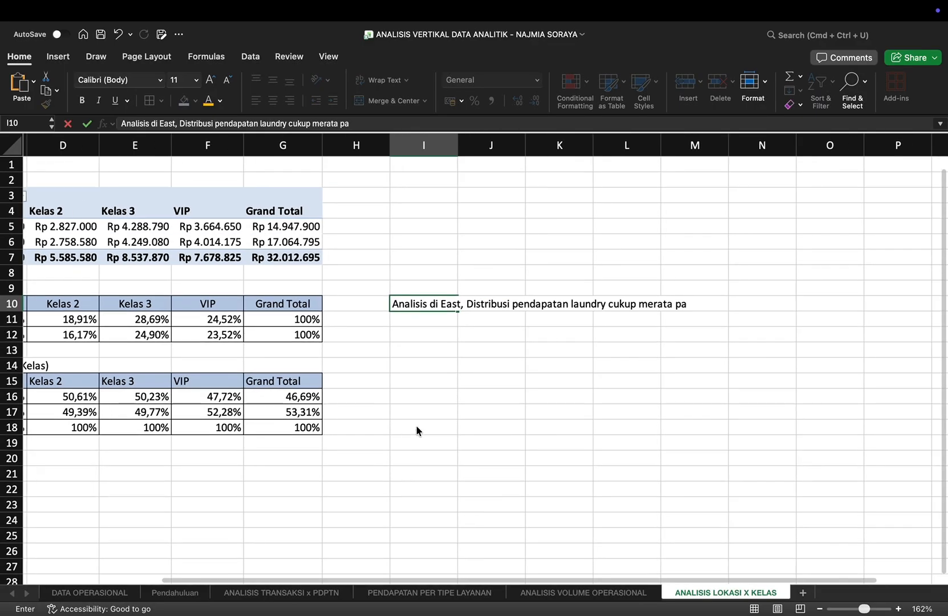
type("da kelas 1.")
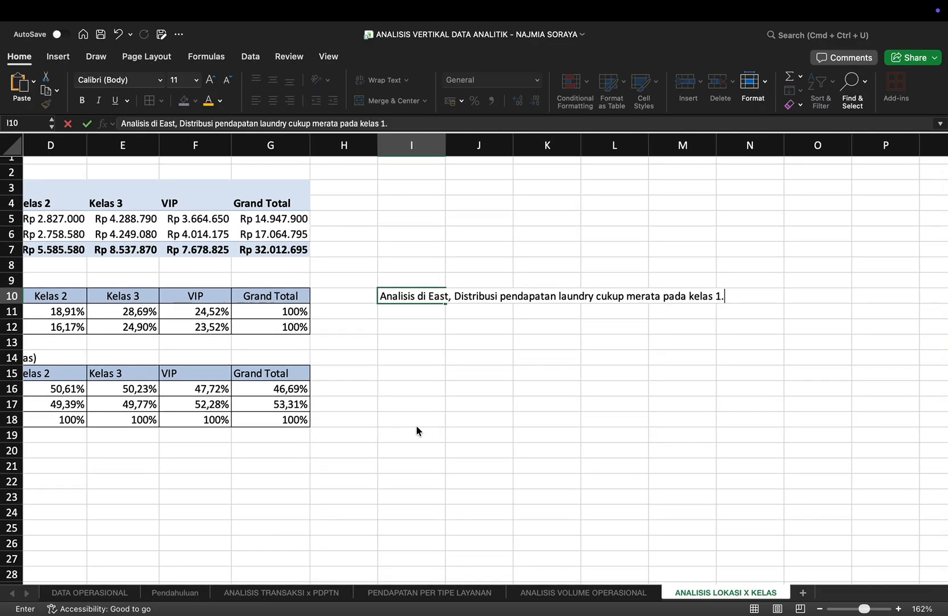
key("BackSpace")
type(", kelas 3 dan kelas VIP")
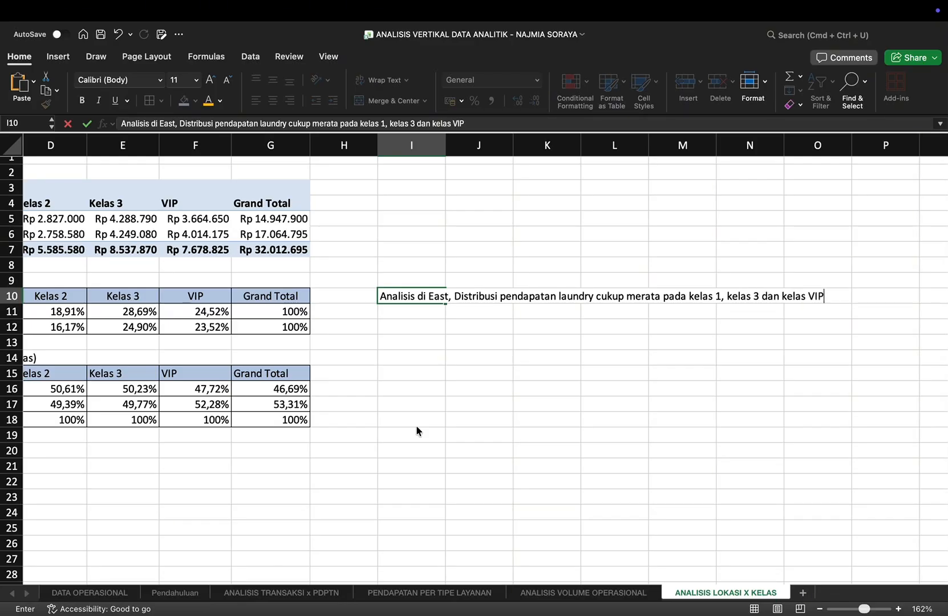
key("Return")
Step: Write in I11: "di West kelas 1 adalah pendapatan laundry yang paling dominan yaitu sebesar 35,41%"
type("d")
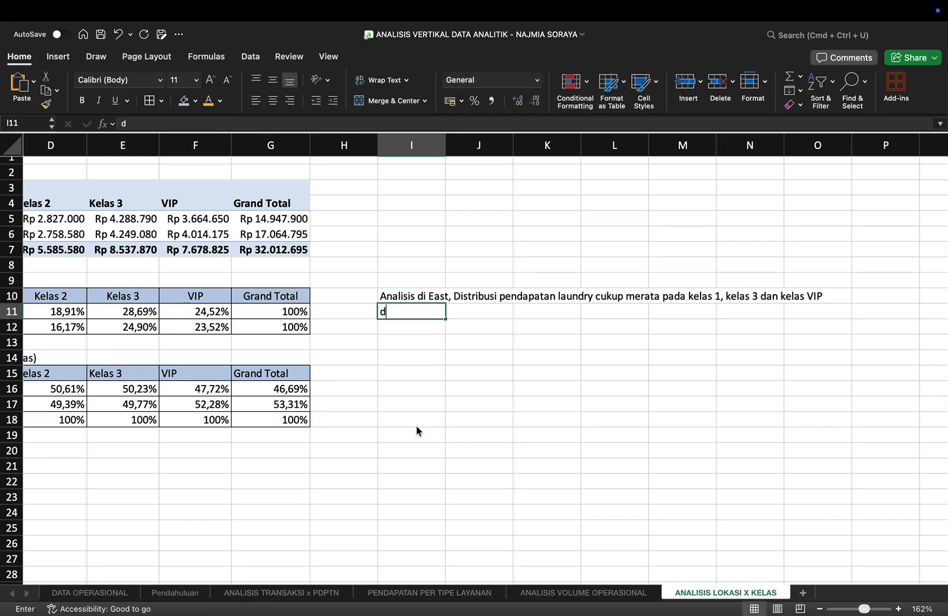
type("i West")
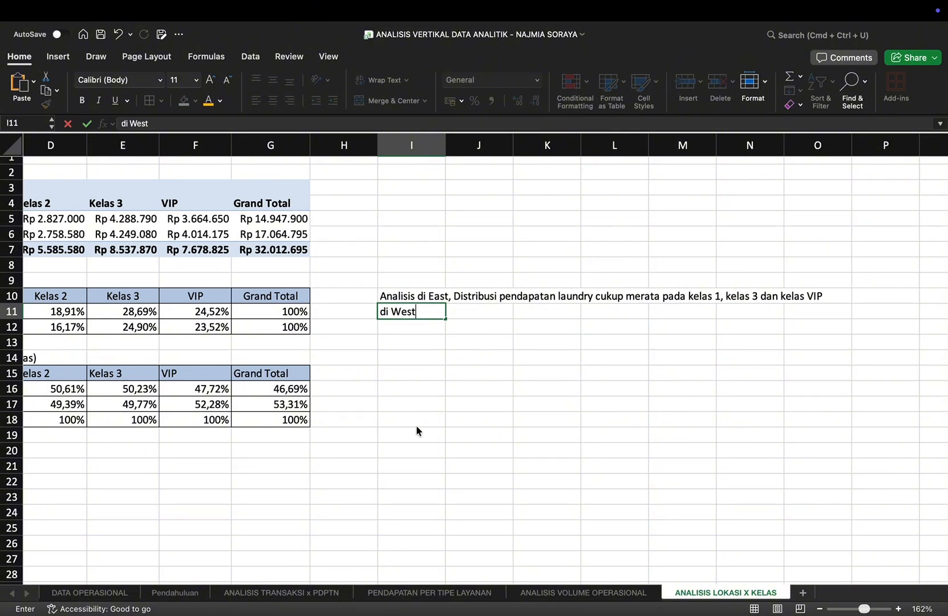
type(" kelas 1 adalah pendapatan ")
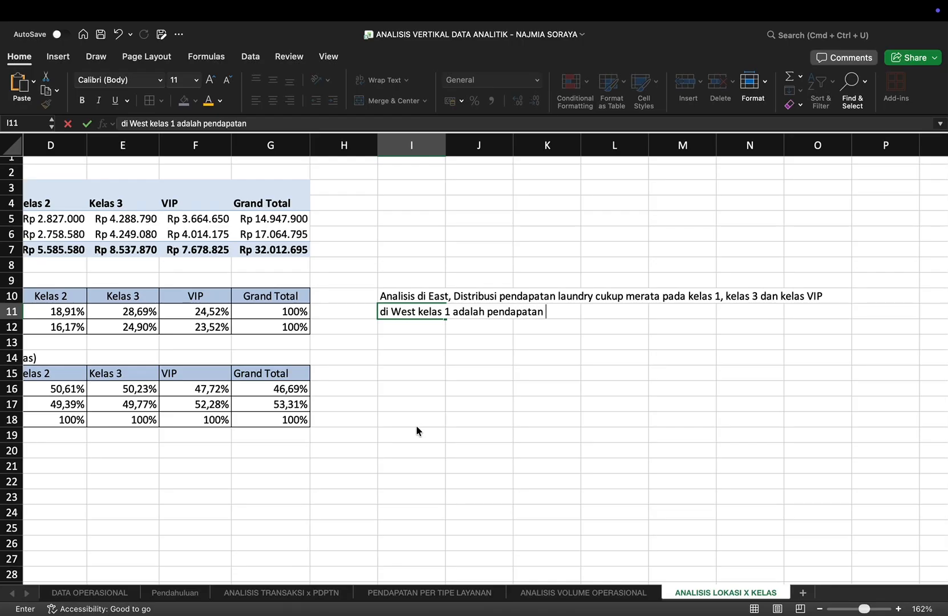
type("laundry yang paling d")
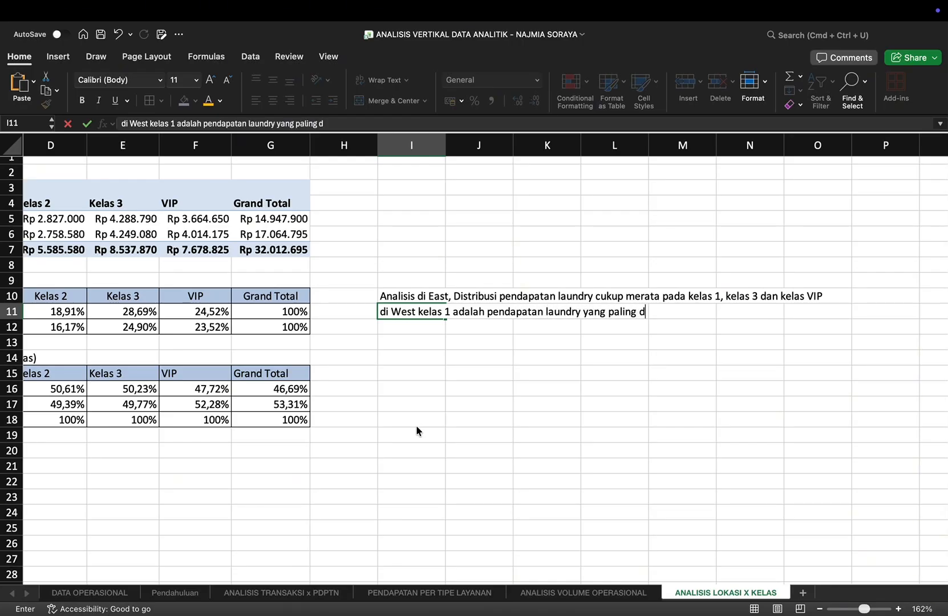
type("ominan yaitu ")
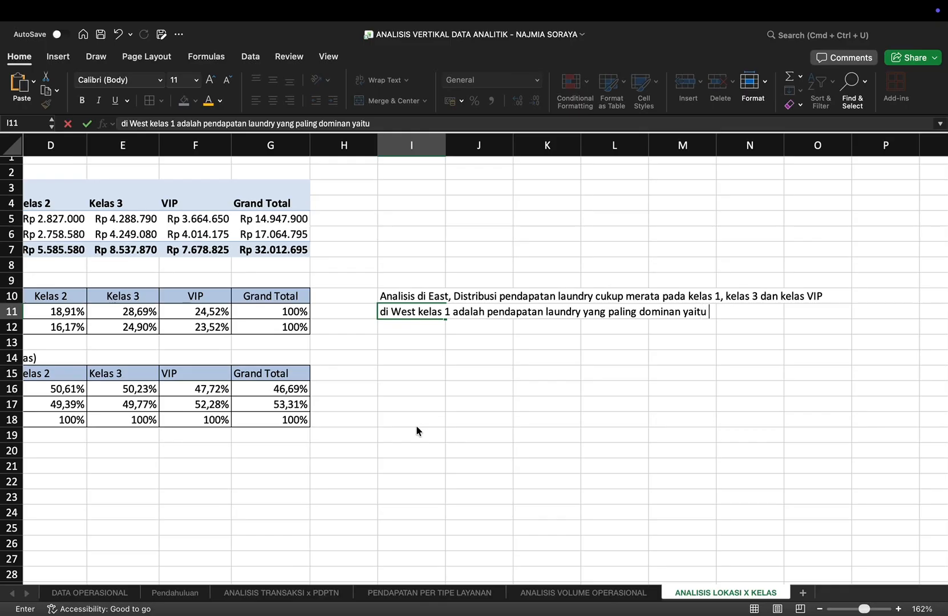
type("sebesar 35")
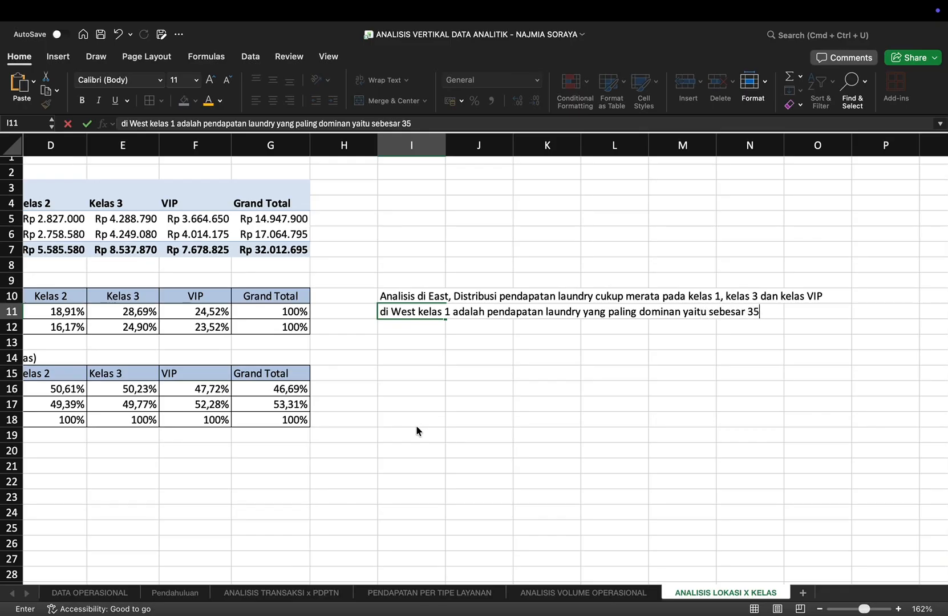
type(",41%")
key("Return")
Step: Write in I15: "Analisis menurut masing-masing kelas, pada kelas 1 di West lah yang paling unggul (59,18% vs 40,82%),"
key("Down")
key("Down")
key("Down")
type("A")
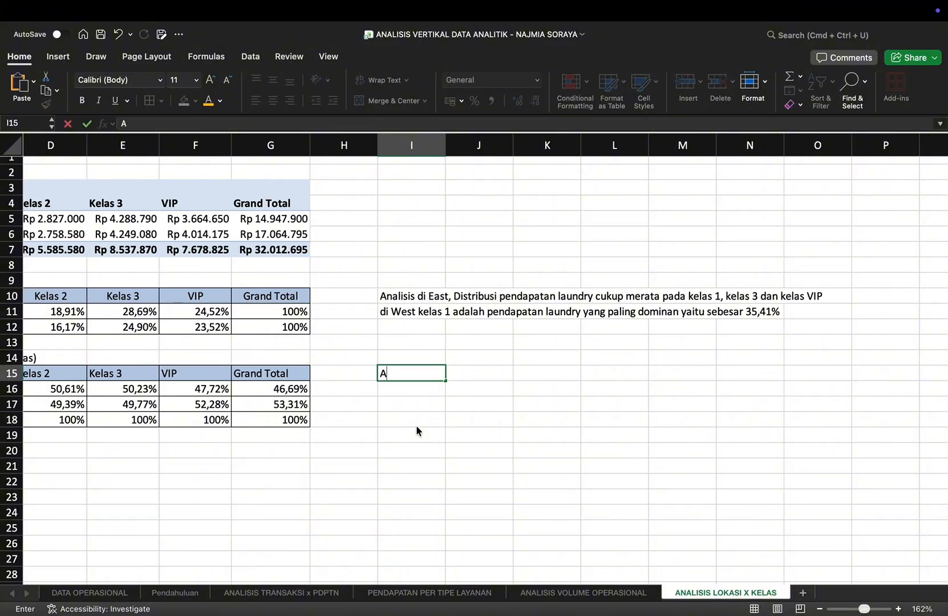
type("na")
scroll(416, 431, "down", 5)
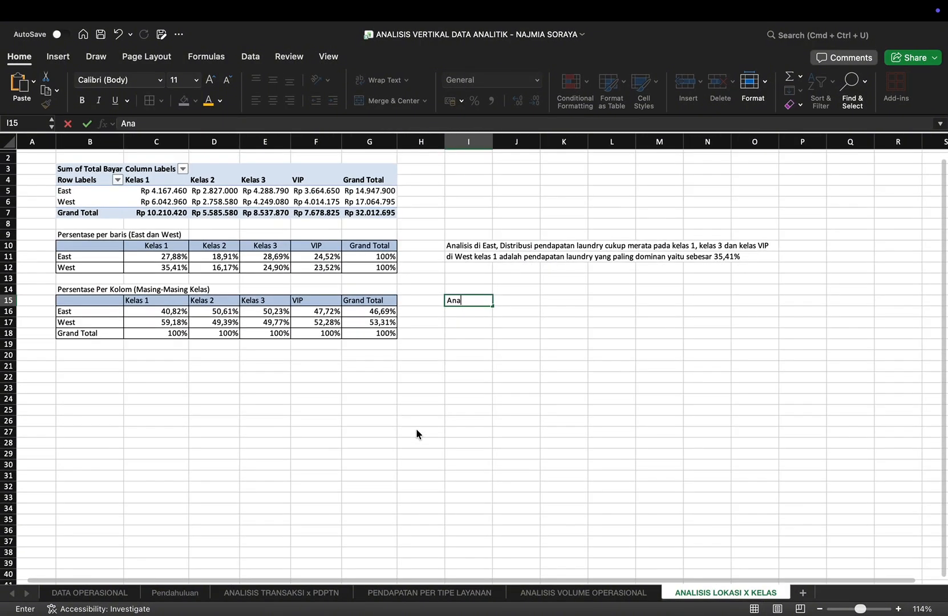
type("lisis menu")
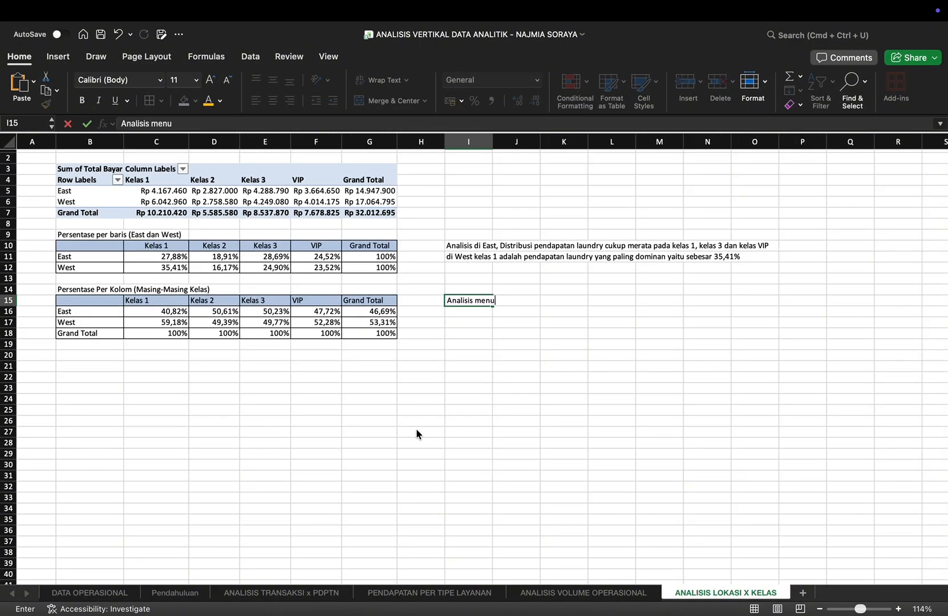
type("rut masing-masing ")
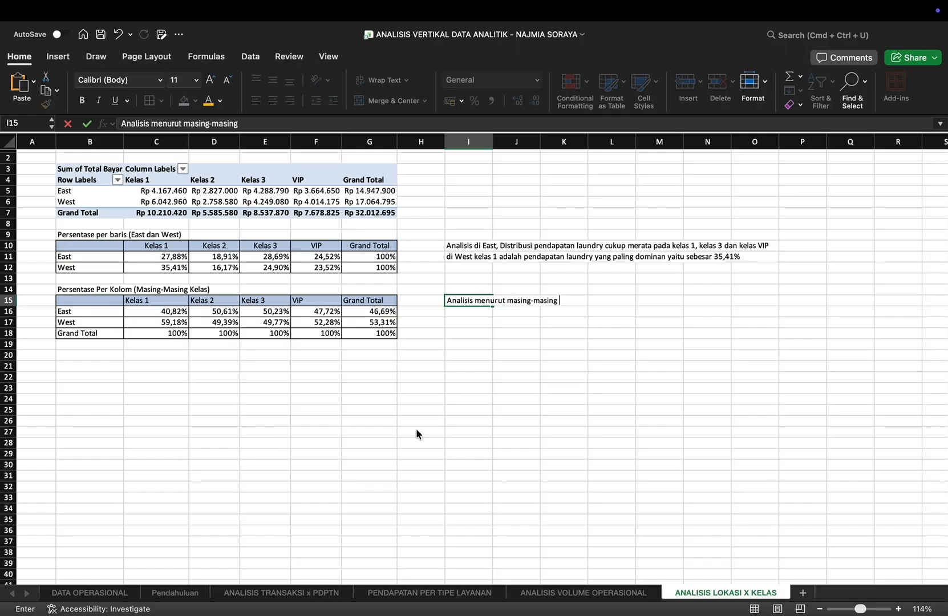
type("kelas, pada kelas ")
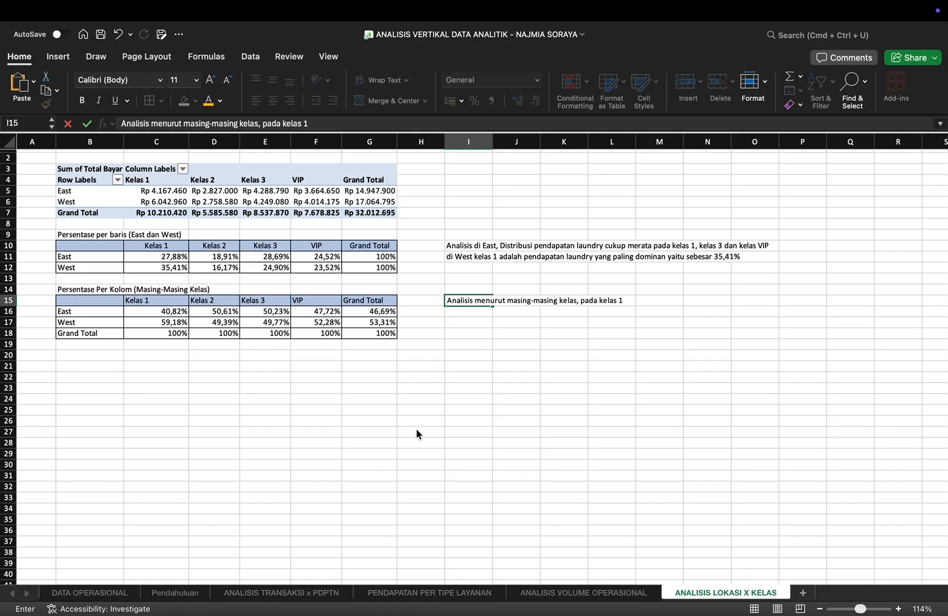
type("1 di West lah yang paling unggul (59,18% vs")
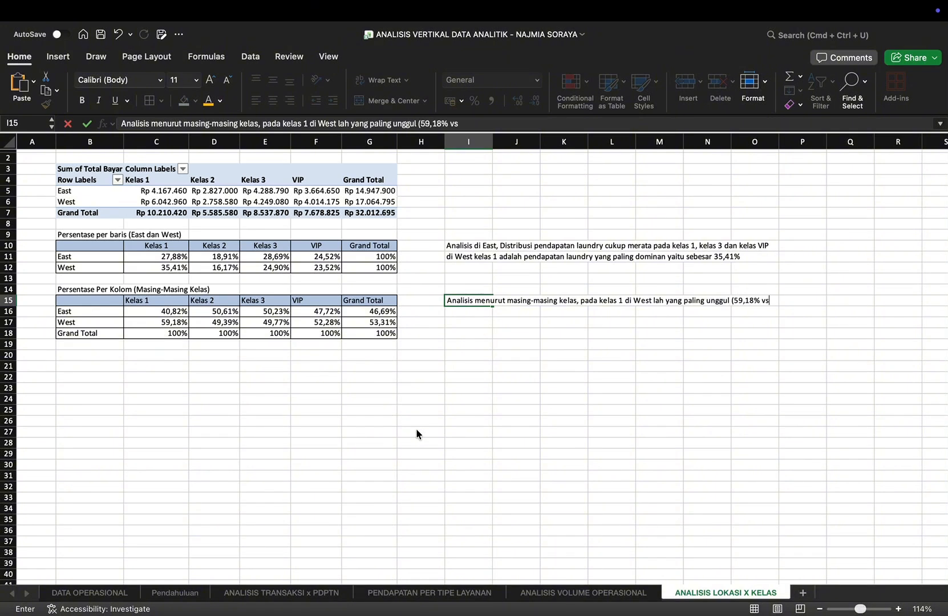
type("40,82%),")
key("Return")
Step: Write in I16: "pada kelas 2 East lah yang lebih unggul dibanding West (50,61% vs 49,39%)"
type("pada")
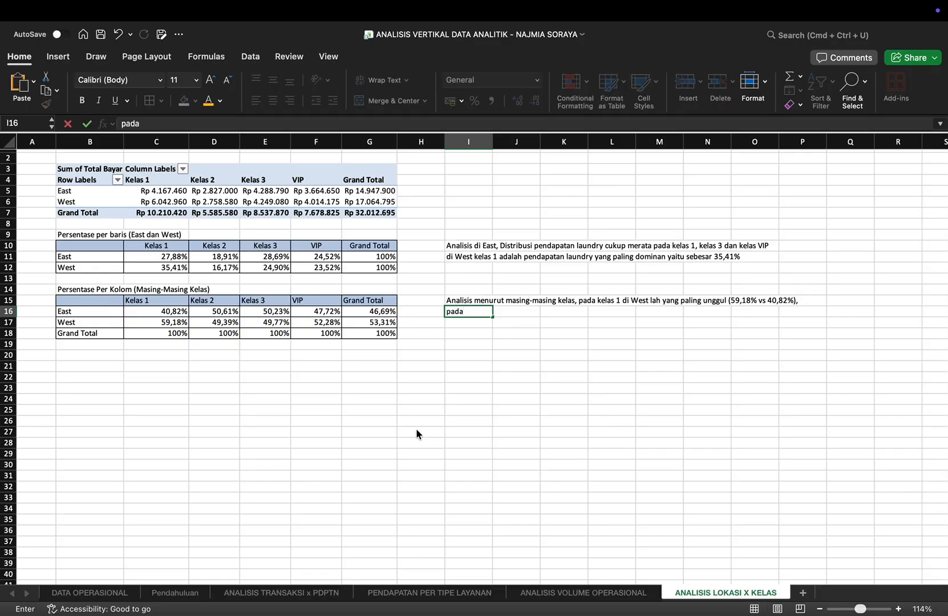
type(" kelas 2 East lah")
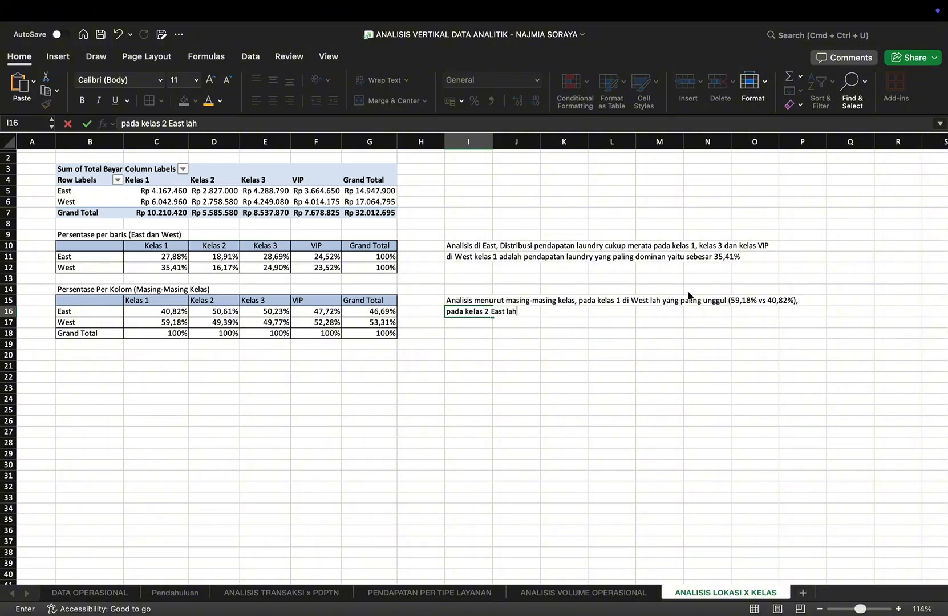
type(" yang lebih unggul")
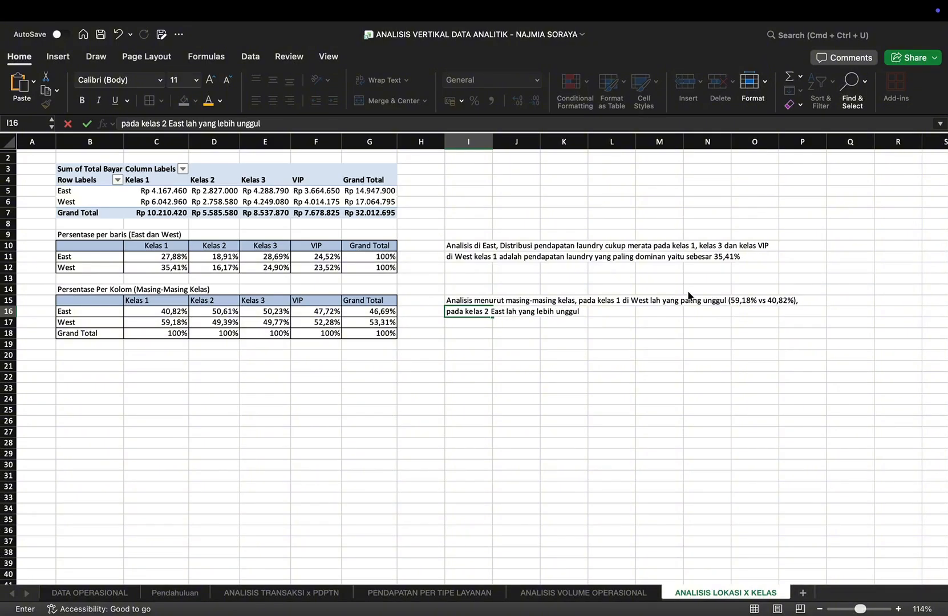
type(" dibanding West (50")
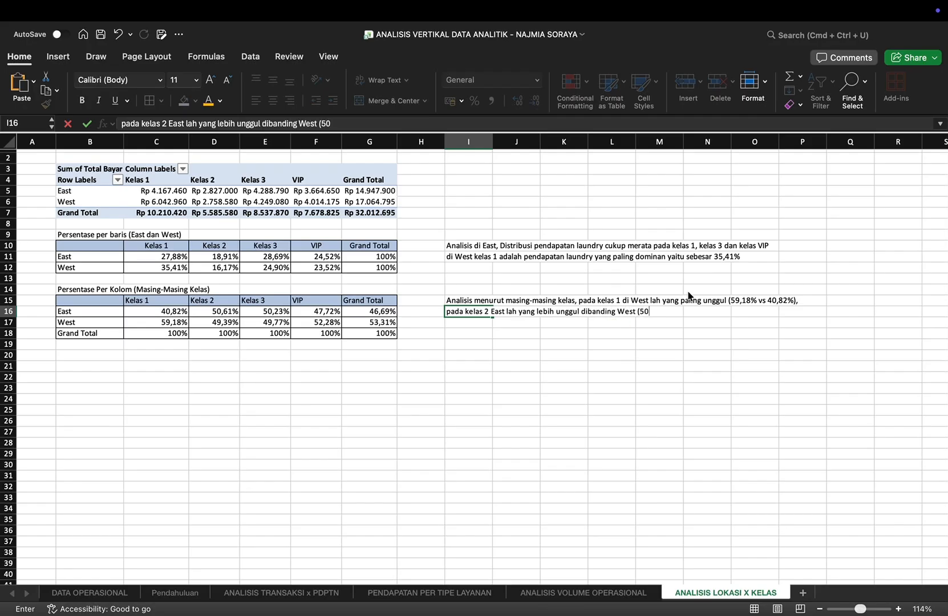
type(",61% vs 49,39%")
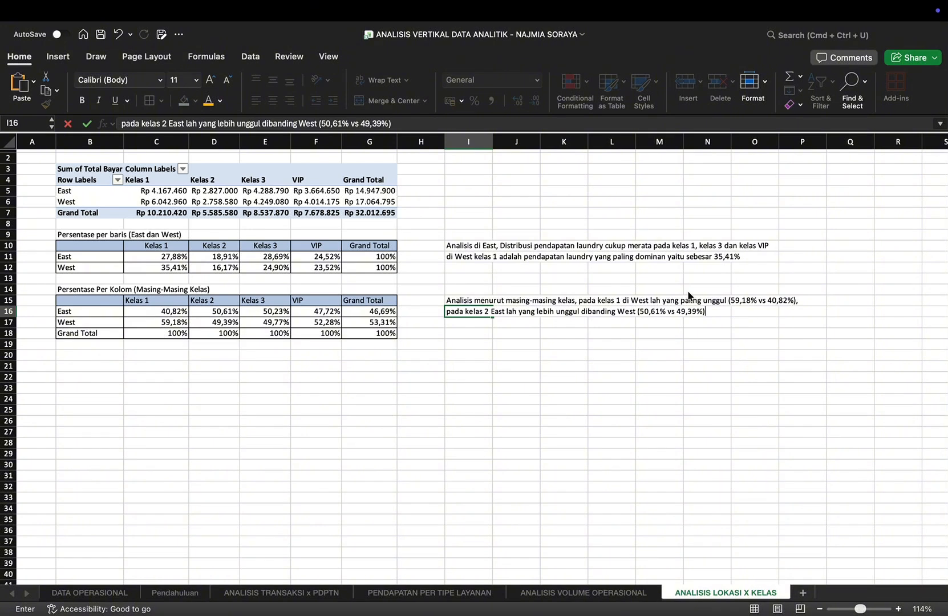
key("Return")
Step: Write in I17: "pada kelas 3 East lah yang tertinggi yaitu 50,23%, dan"
type("pada")
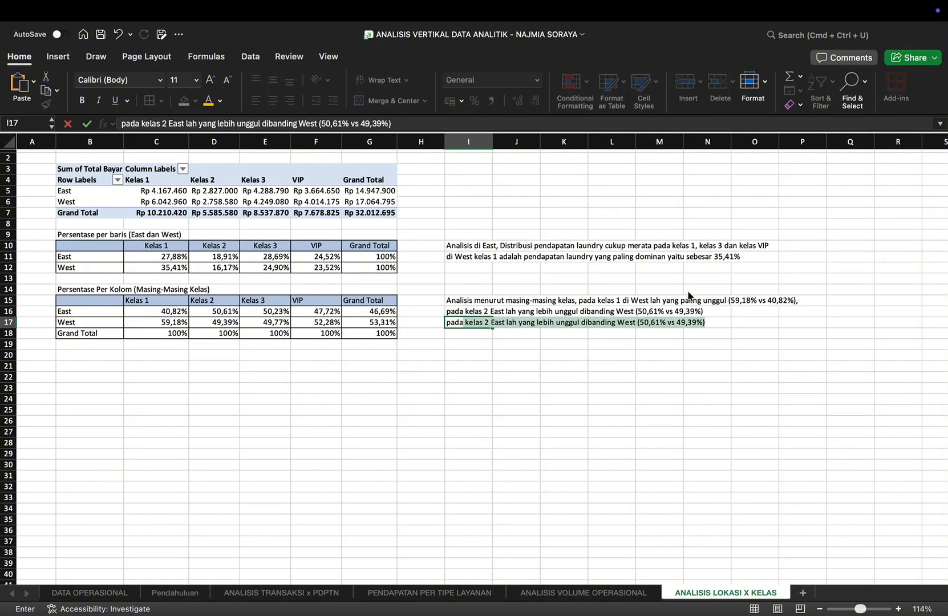
type(" kelas 3")
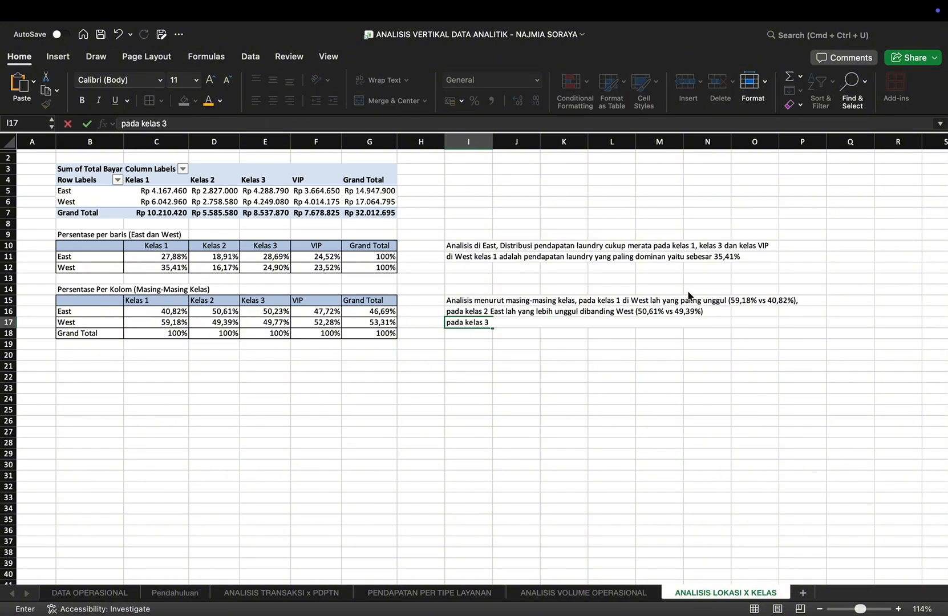
type(" East lah yang tertingg")
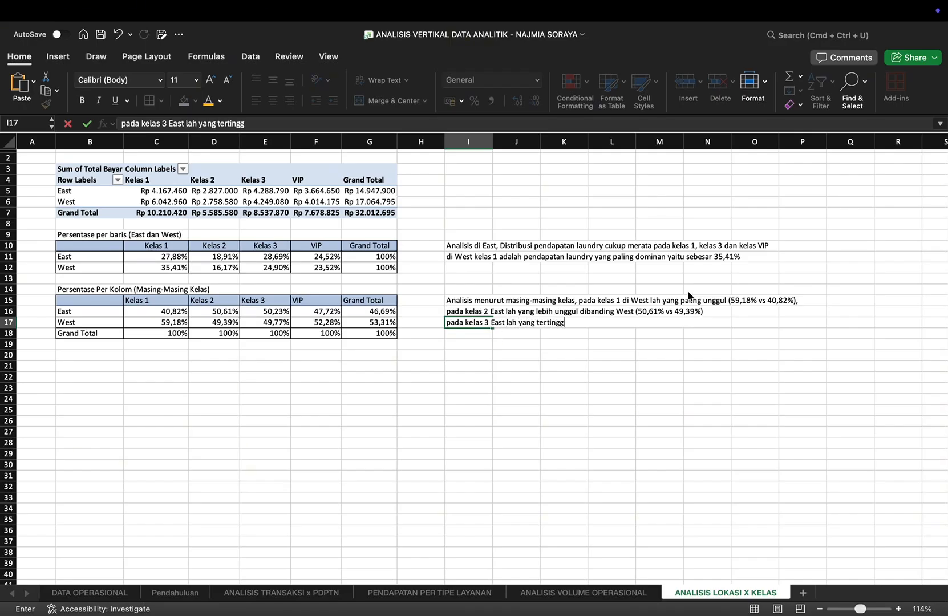
type("i yait")
key("BackSpace")
type("yaitu 50,23%")
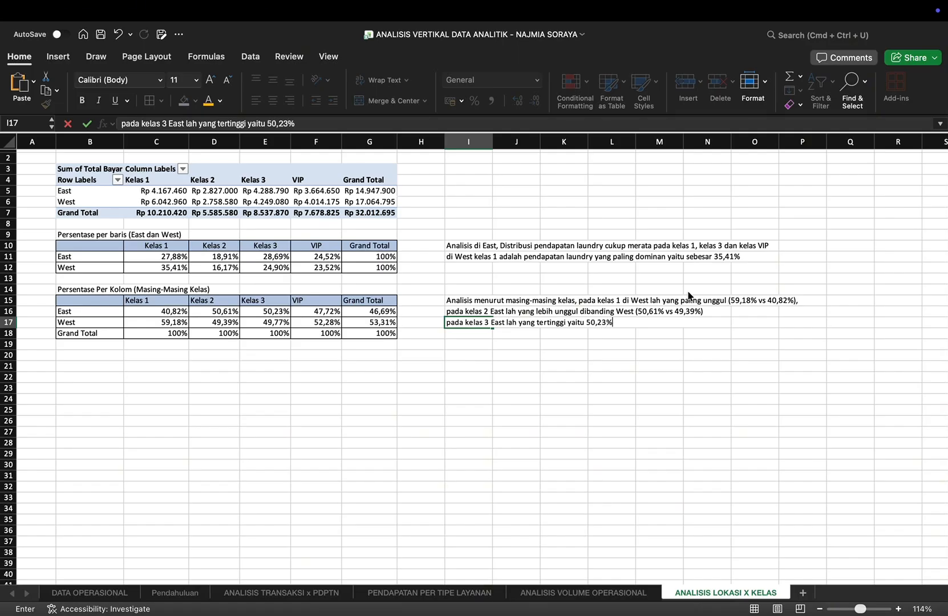
type(", dan")
key("Return")
Step: Write in I18: "di kelas VIP West lah yang paling unggul yaitu 52,28% dalam berkontribusi terhadap pendapatan usaha laundry"
type("di ke")
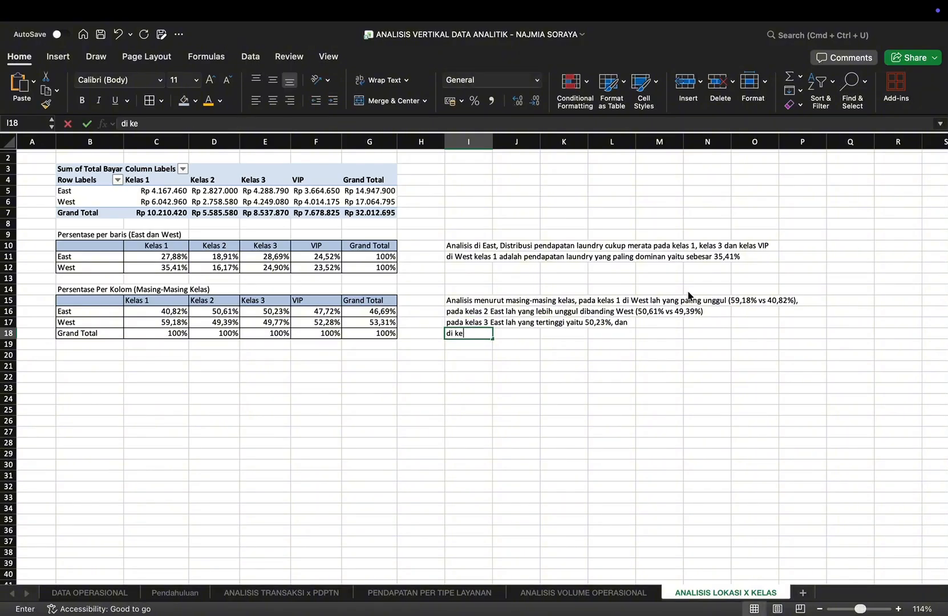
type("las VIP")
key("Caps_Lock")
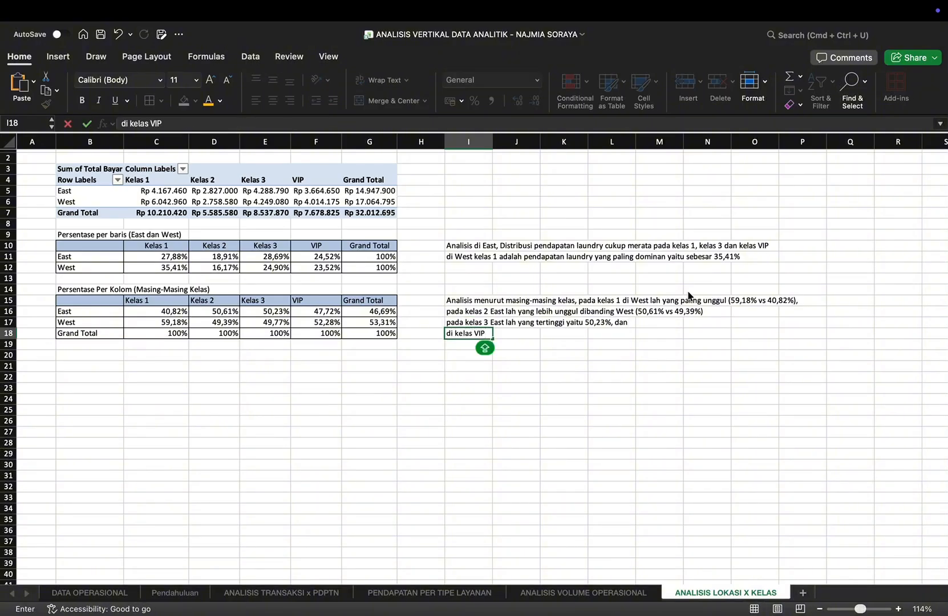
key("Caps_Lock")
type("Weast")
key("BackSpace")
key("BackSpace")
type("st lah ")
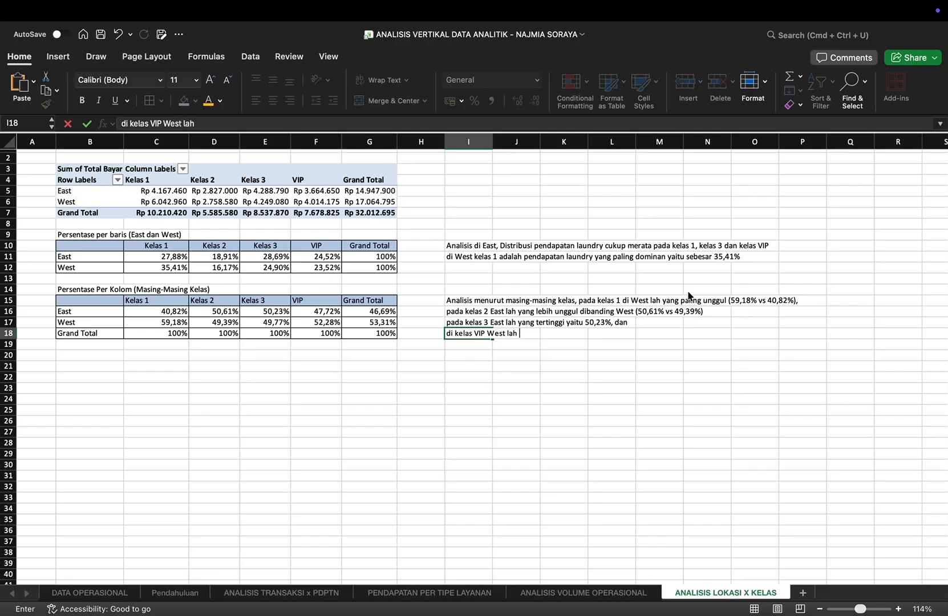
type("yang paling un")
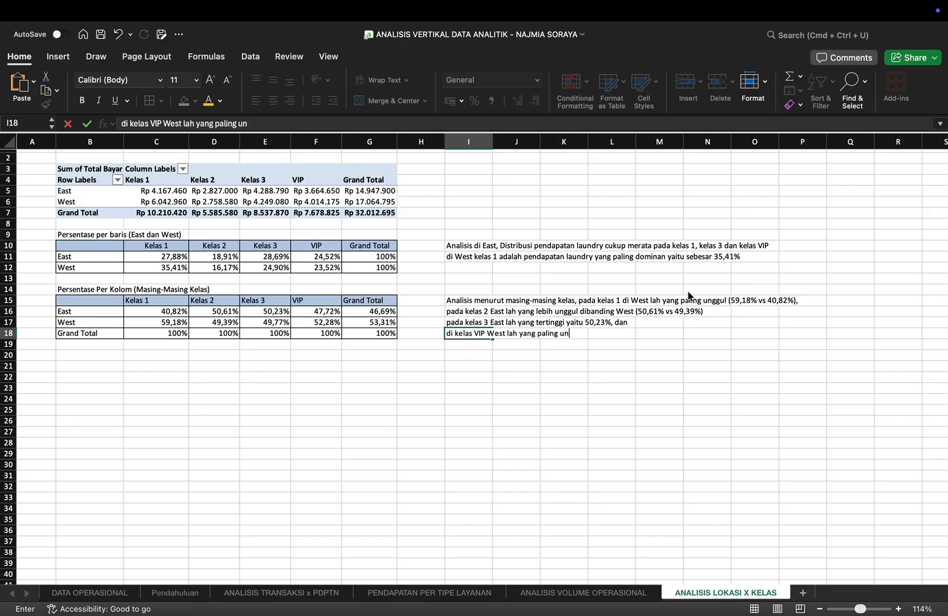
type("ggul yaitu 52,28%")
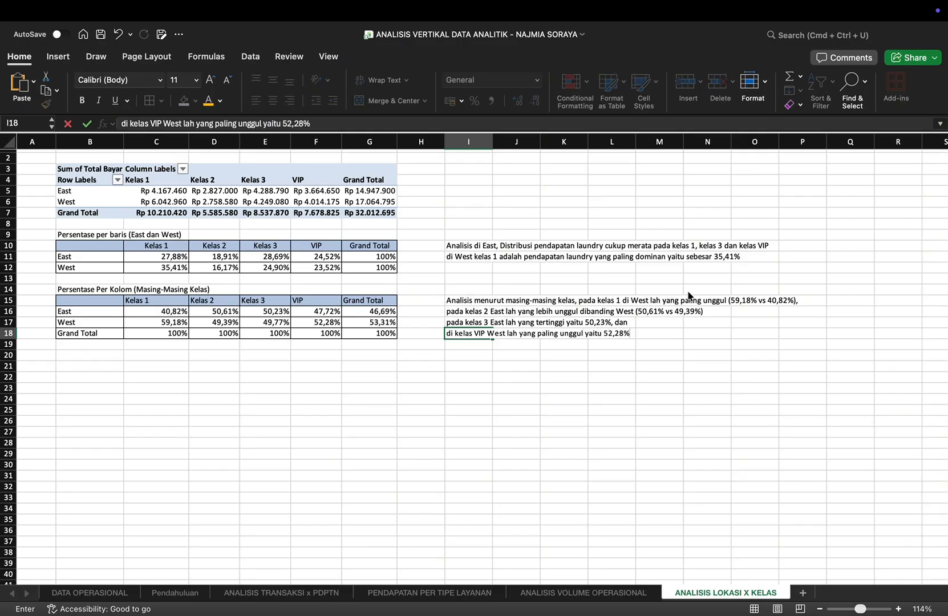
type("d")
key("BackSpace")
type("dalam berl")
type("ontribusi")
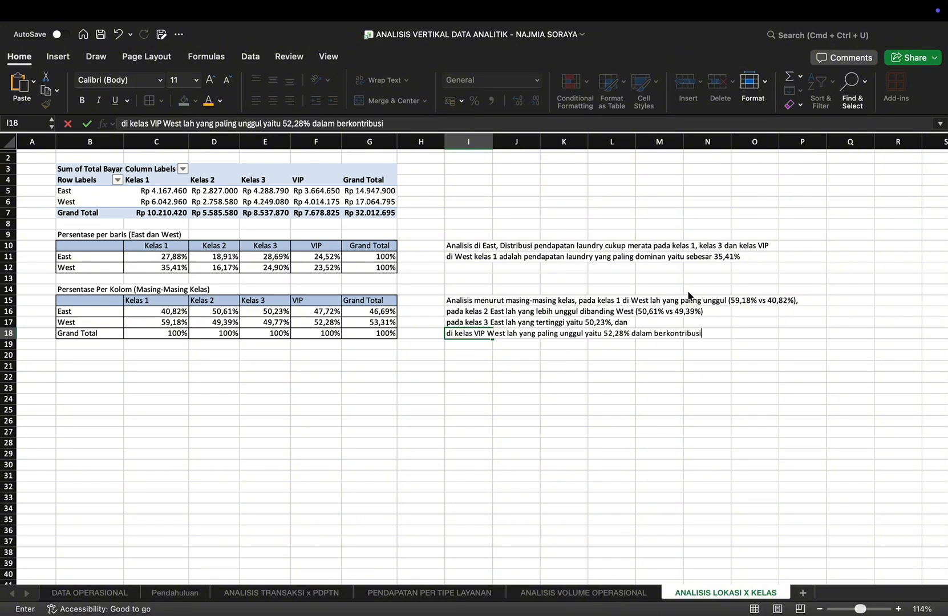
type(" terhadap pendapatan usaha laundry")
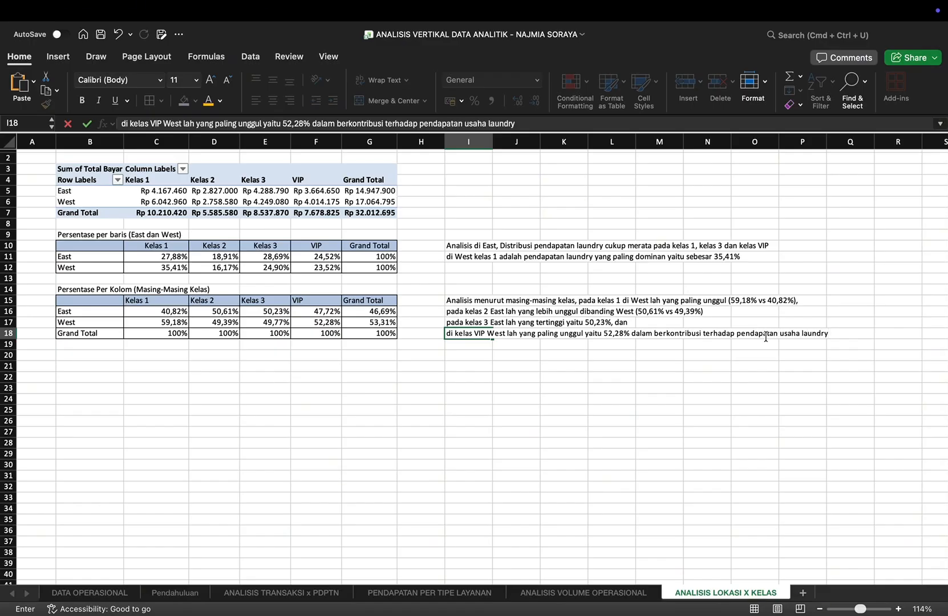
left_click(577, 369)
Step: Create a PivotTable from Table1 on DATA OPERASIONAL, placed at B4 of the existing TRANSAKSI PENDAPATAN PER HR PRO sheet
scroll(422, 351, "up", 3)
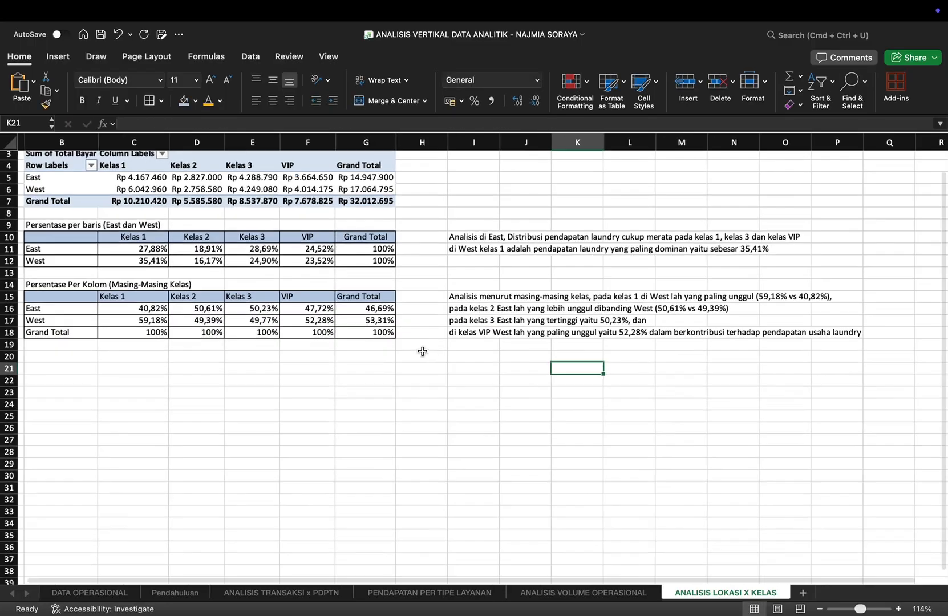
scroll(423, 350, "up", 5)
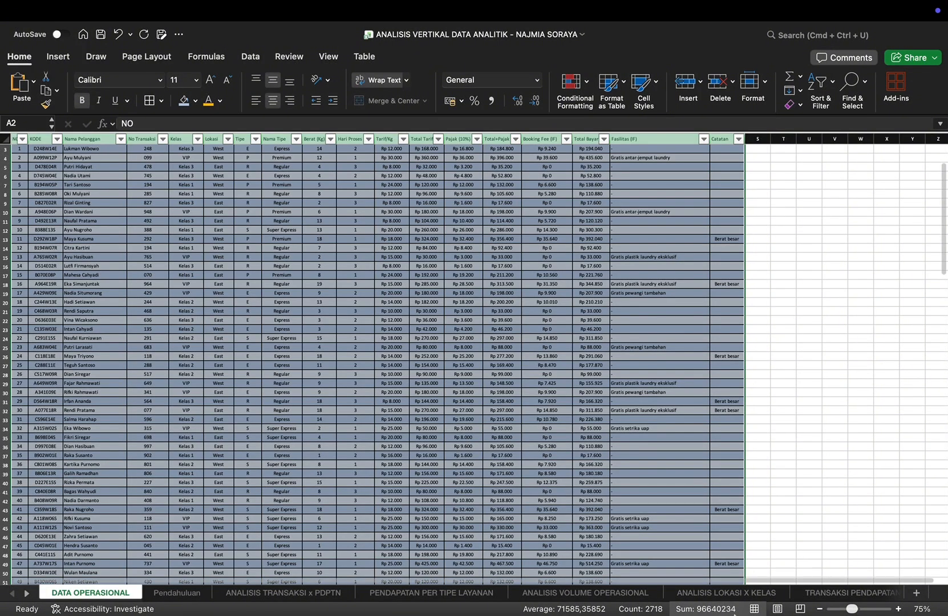
left_click(832, 594)
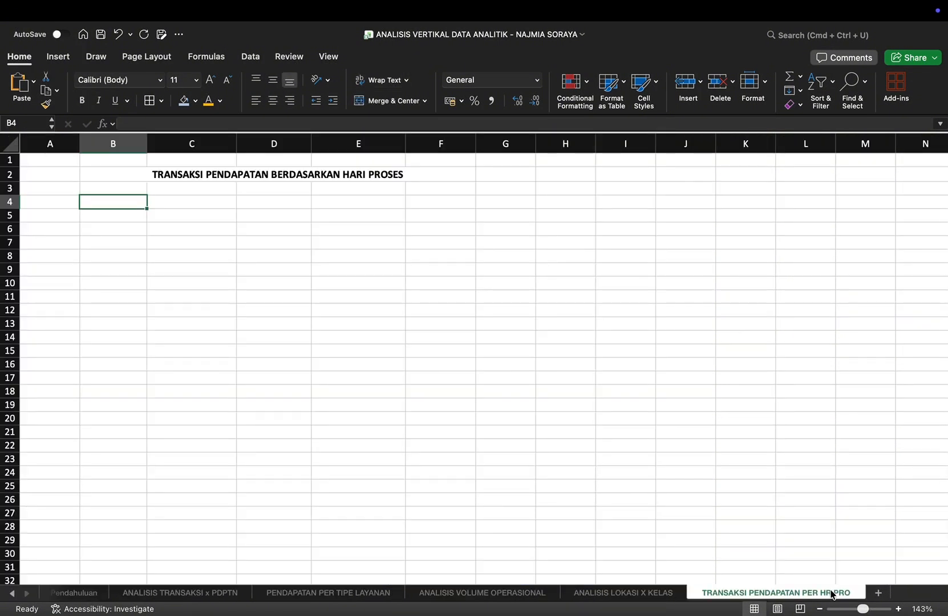
left_click(12, 594)
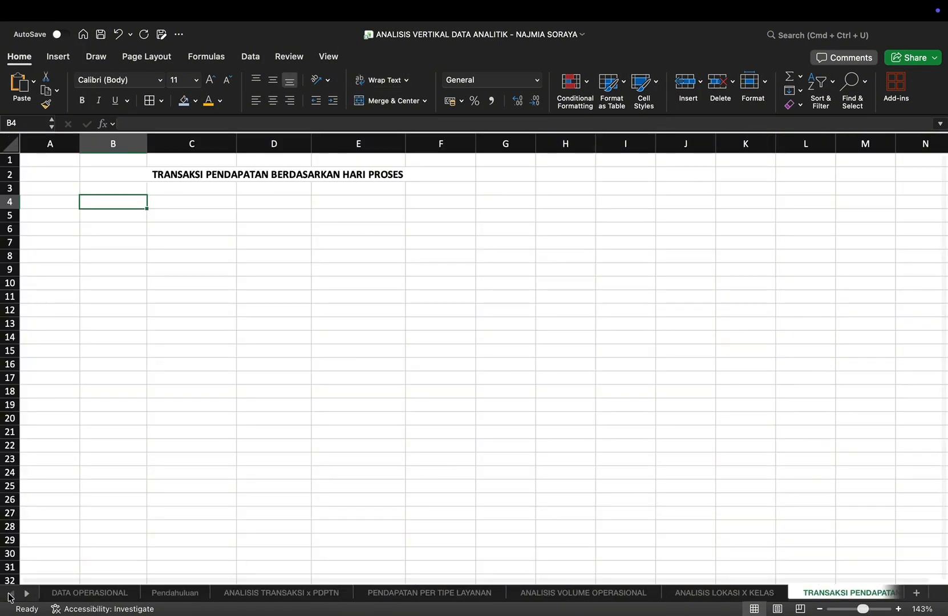
left_click(57, 596)
left_click(51, 61)
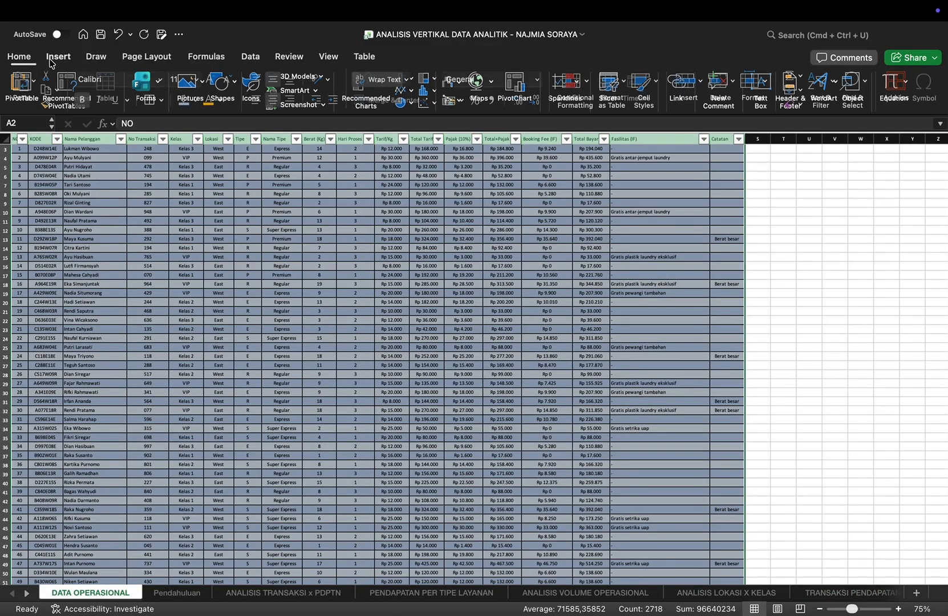
left_click(24, 86)
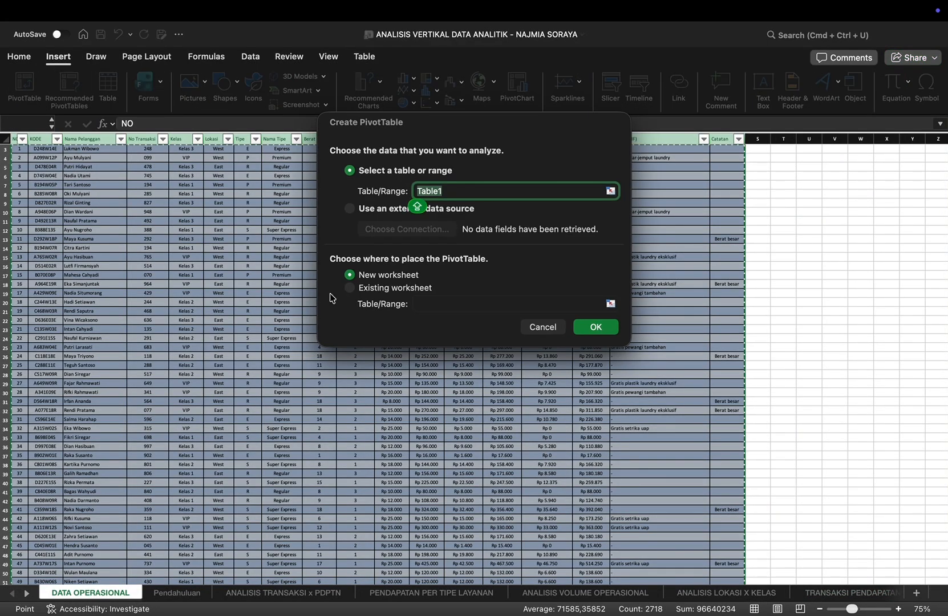
left_click(350, 288)
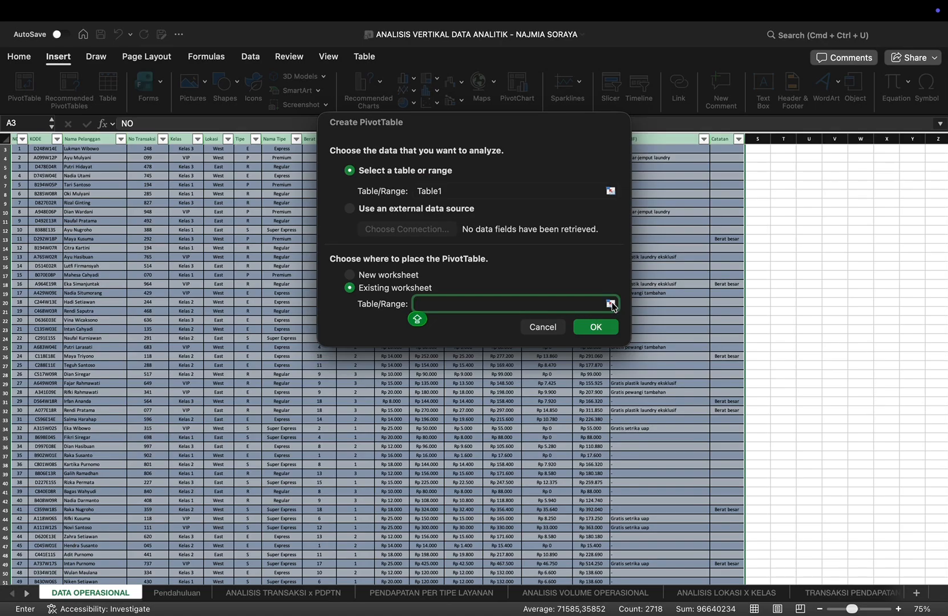
left_click(612, 304)
left_click(804, 593)
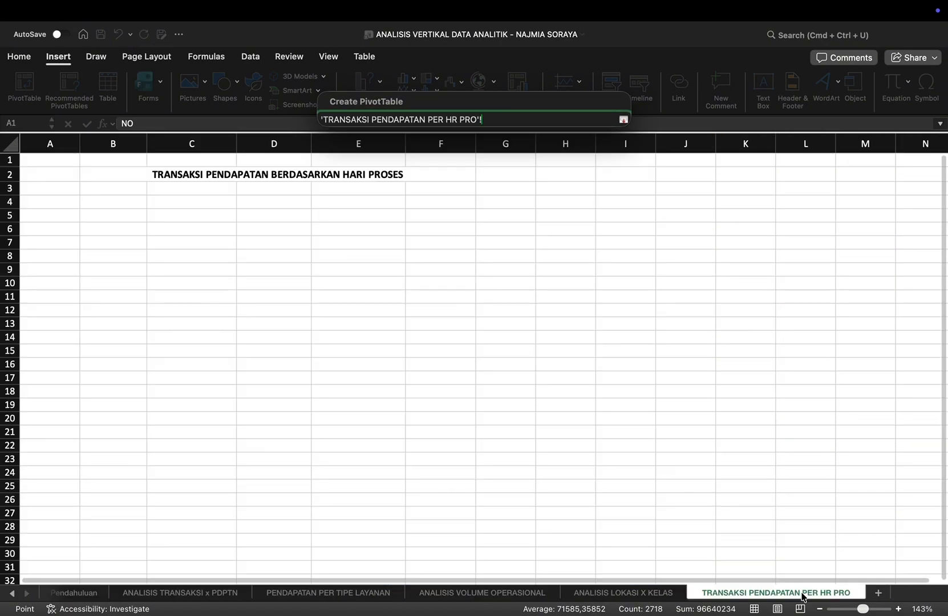
left_click(125, 206)
key("Return")
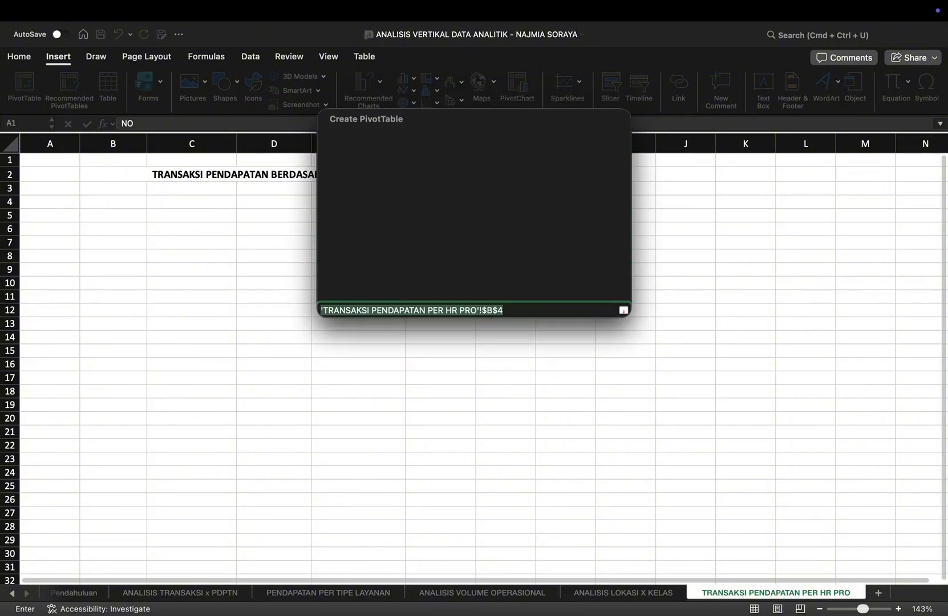
key("Return")
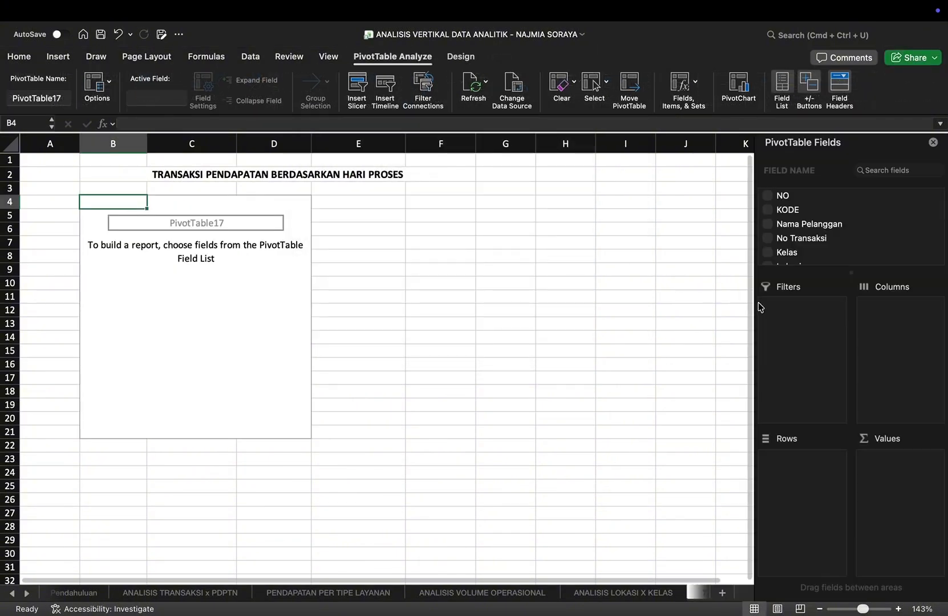
Step: Use Hari Proses as the PivotTable's row field and add the sum of Total Bayar as a value
scroll(805, 228, "down", 3)
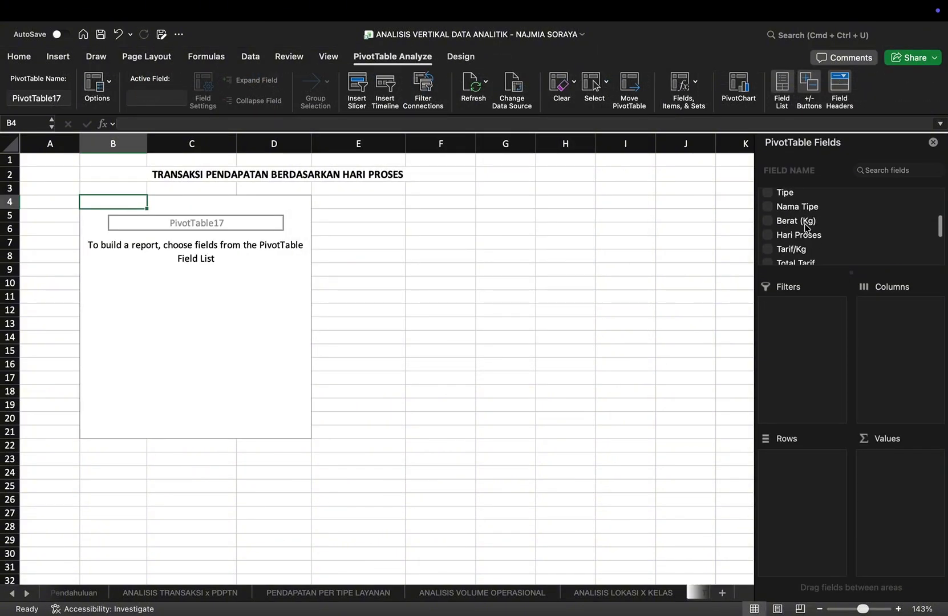
scroll(806, 227, "down", 2)
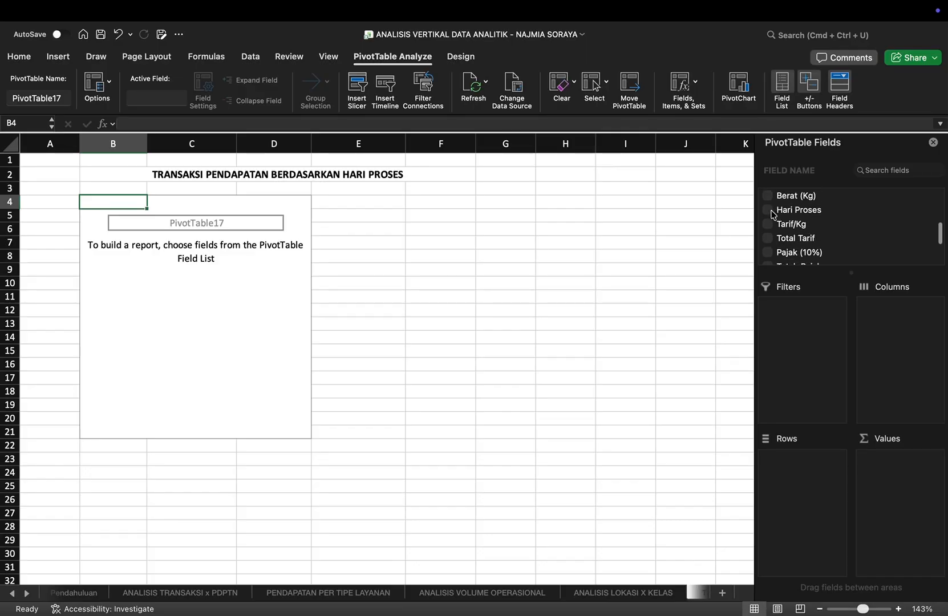
left_click(772, 212)
left_click_drag(916, 456, 809, 463)
scroll(821, 217, "down", 3)
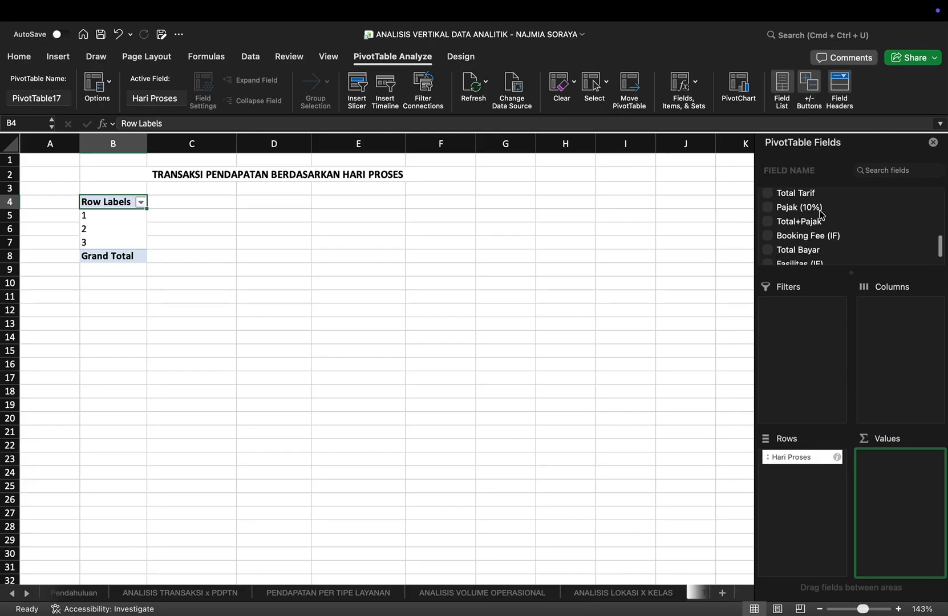
scroll(820, 214, "down", 2)
scroll(821, 215, "up", 1)
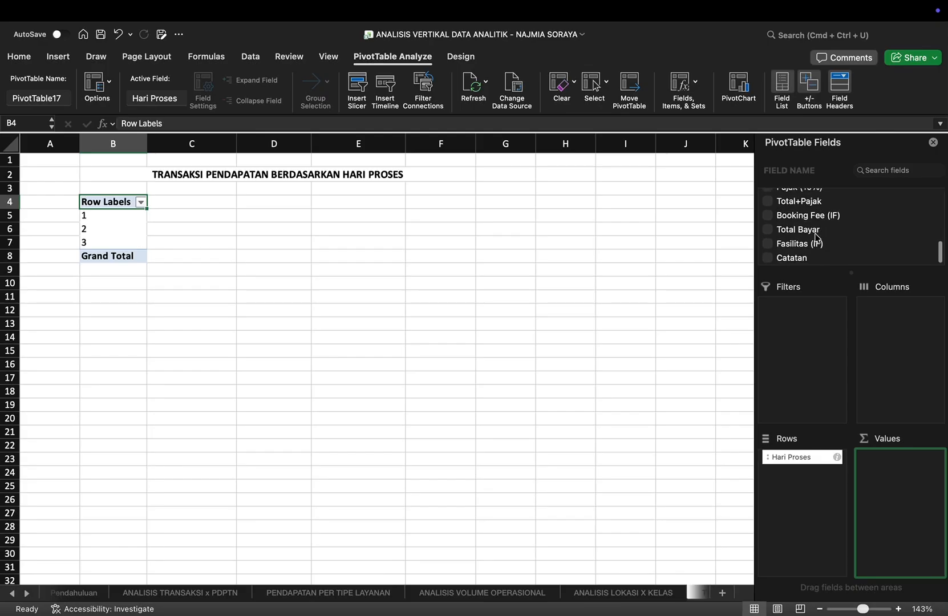
left_click(769, 230)
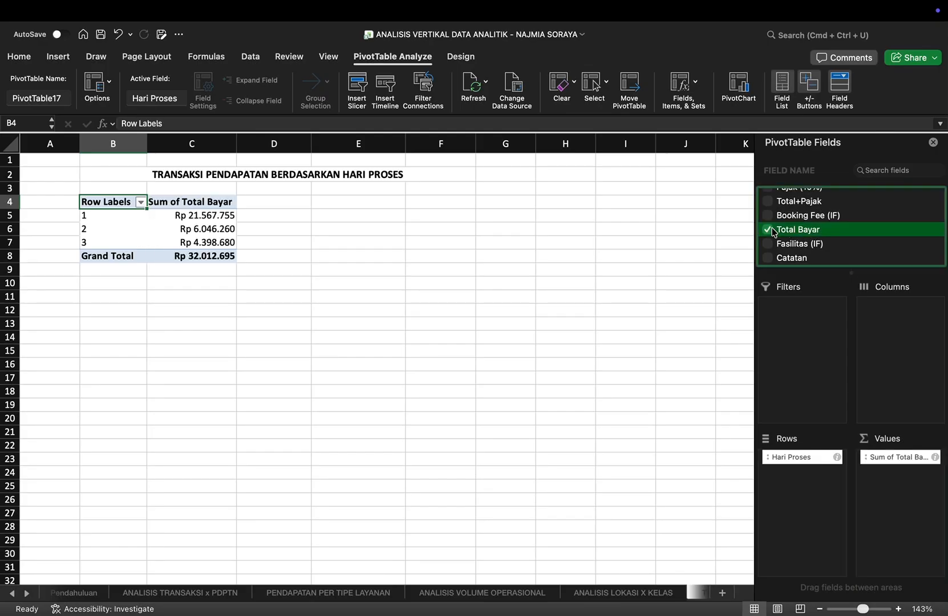
Step: Add KODE to the PivotTable as a count in the values instead of as a row field
scroll(832, 214, "up", 10)
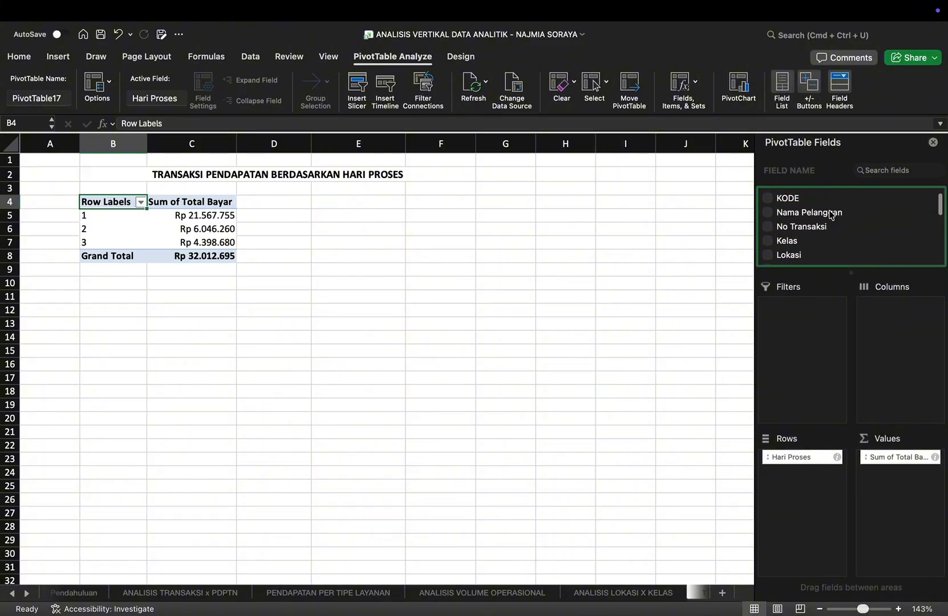
left_click(768, 211)
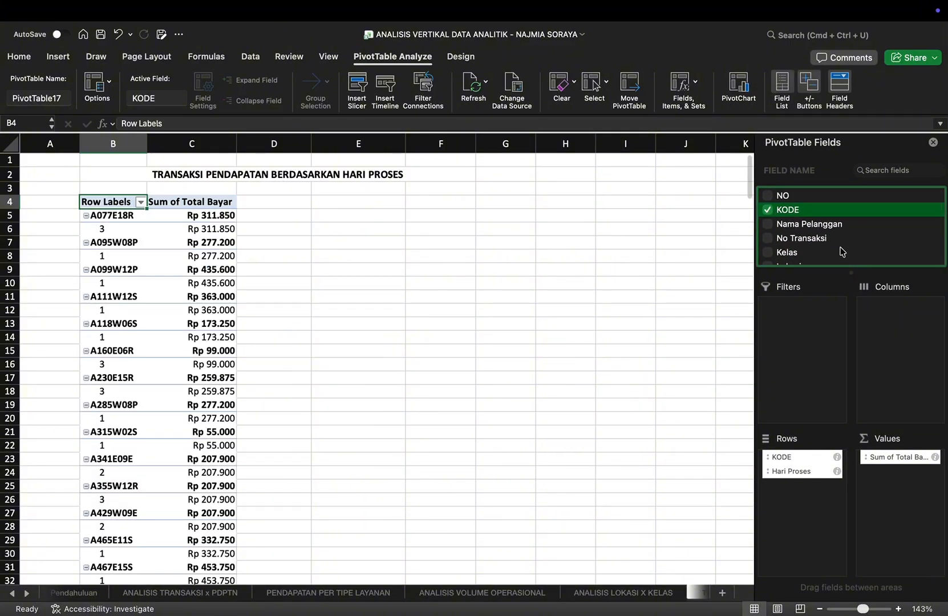
left_click_drag(783, 457, 909, 489)
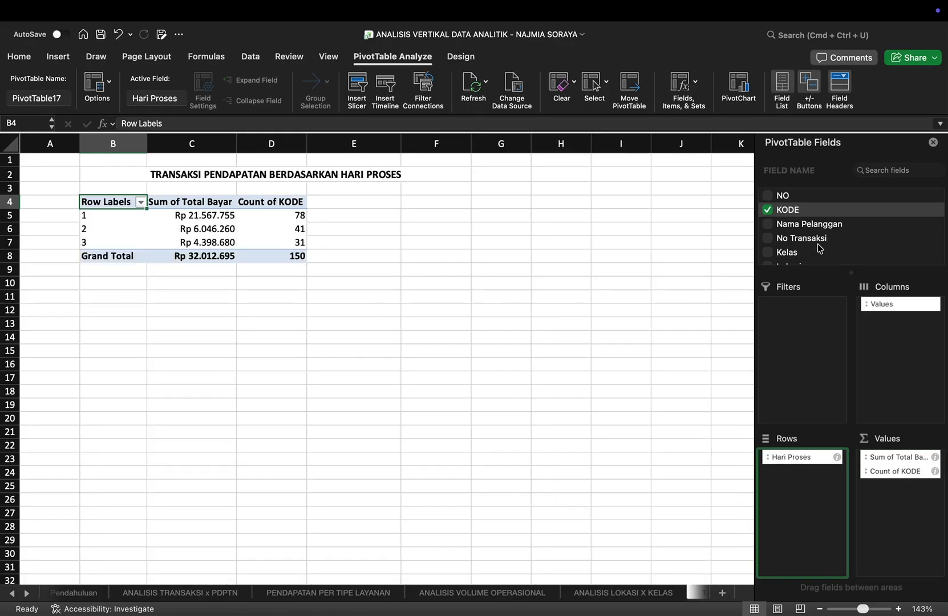
Step: Add Total Bayar and KODE to the values a second time, with the second KODE count right after the first Total Bayar sum
scroll(819, 247, "down", 3)
scroll(819, 248, "down", 5)
left_click_drag(804, 230, 892, 461)
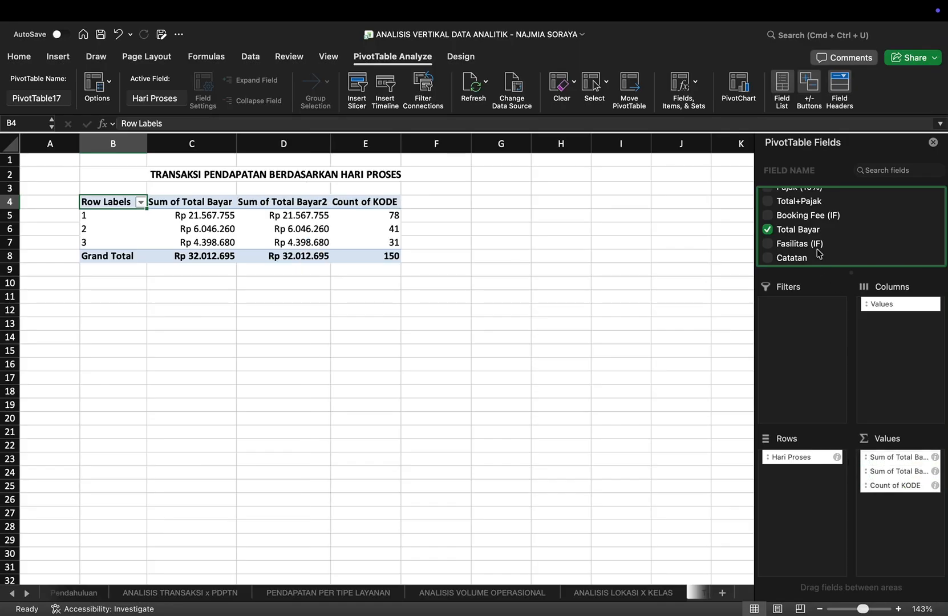
scroll(810, 245, "up", 10)
left_click_drag(793, 213, 903, 468)
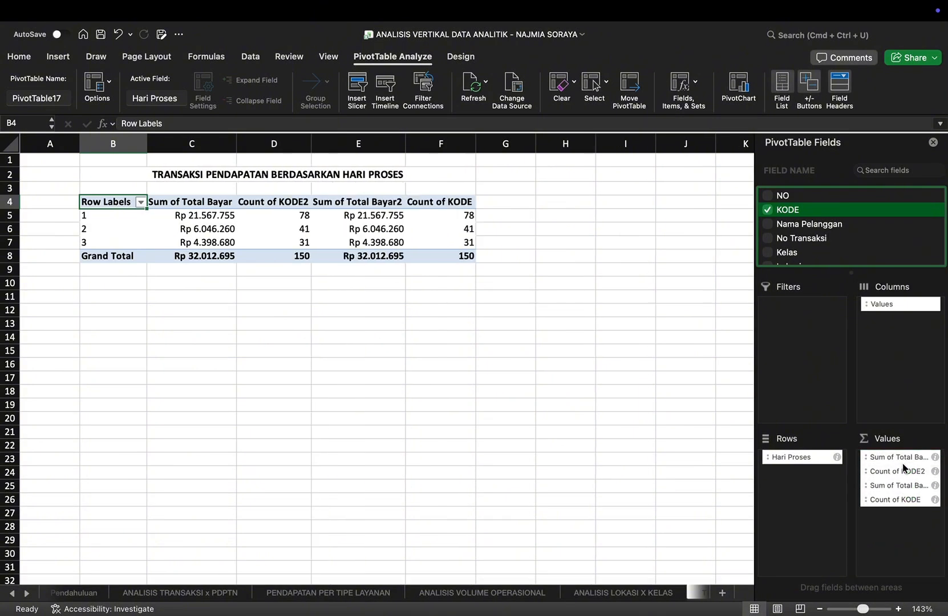
Step: Show the Total Bayar sums in column C and the KODE counts in column D as % of Grand Total
left_click_drag(256, 247, 252, 301)
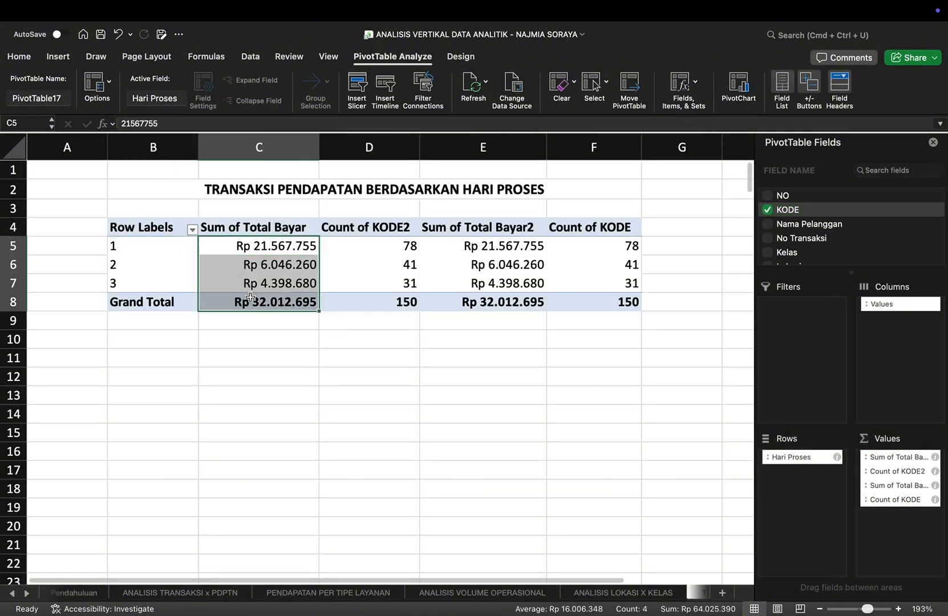
right_click(251, 301)
mouse_move(327, 476)
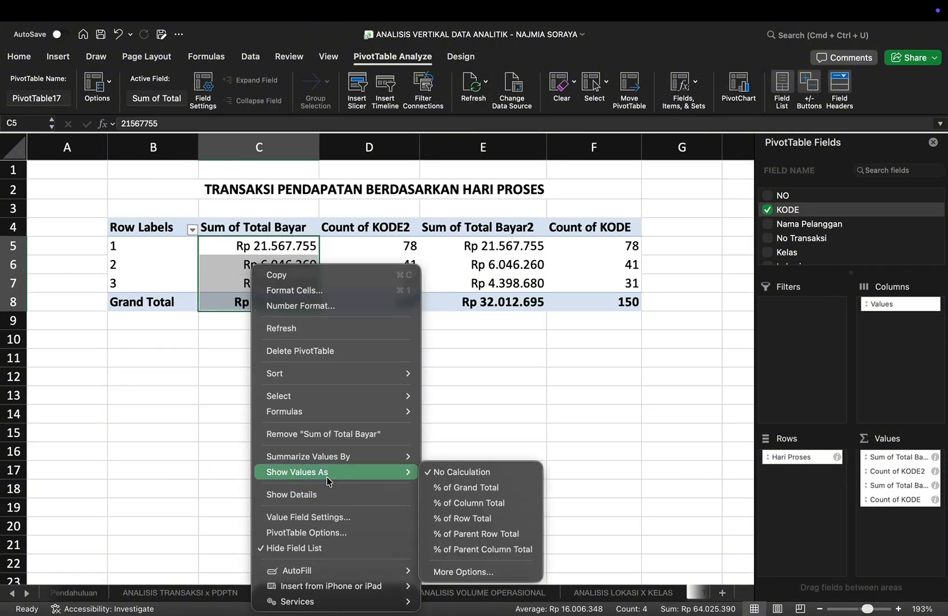
left_click(442, 488)
left_click_drag(348, 245, 357, 303)
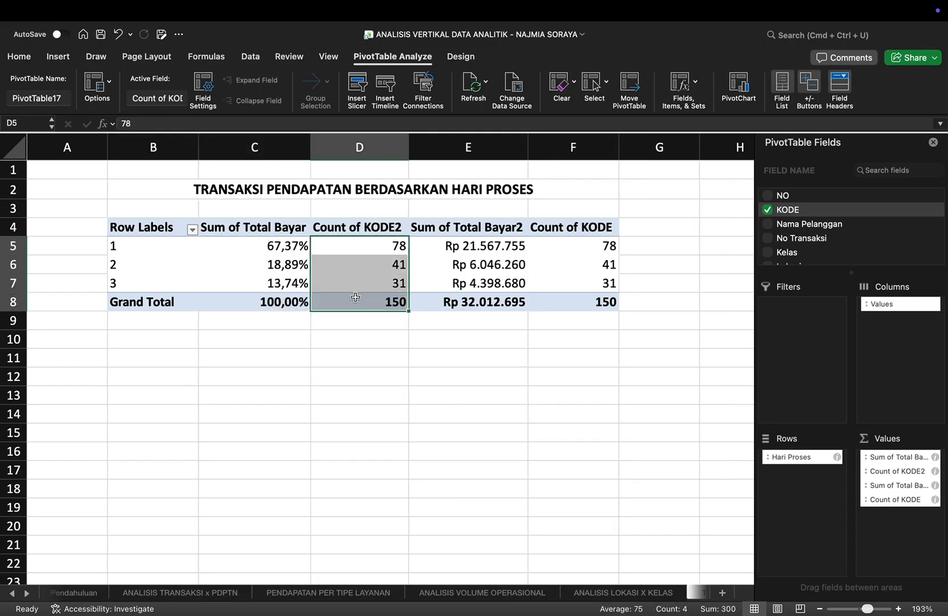
right_click(356, 302)
mouse_move(434, 471)
left_click(589, 489)
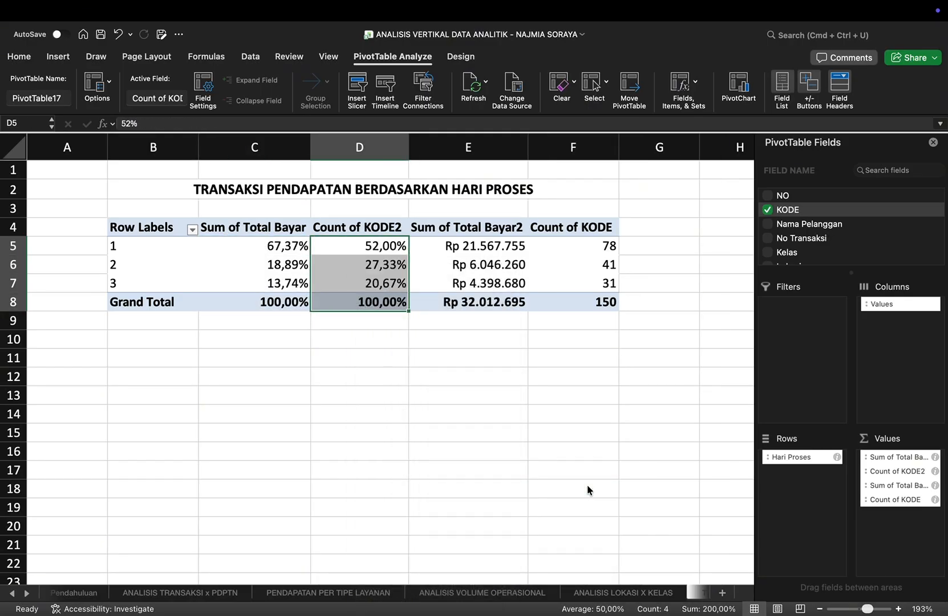
Step: Enter the label "ANALISIS" in B10 below the PivotTable
left_click(157, 338)
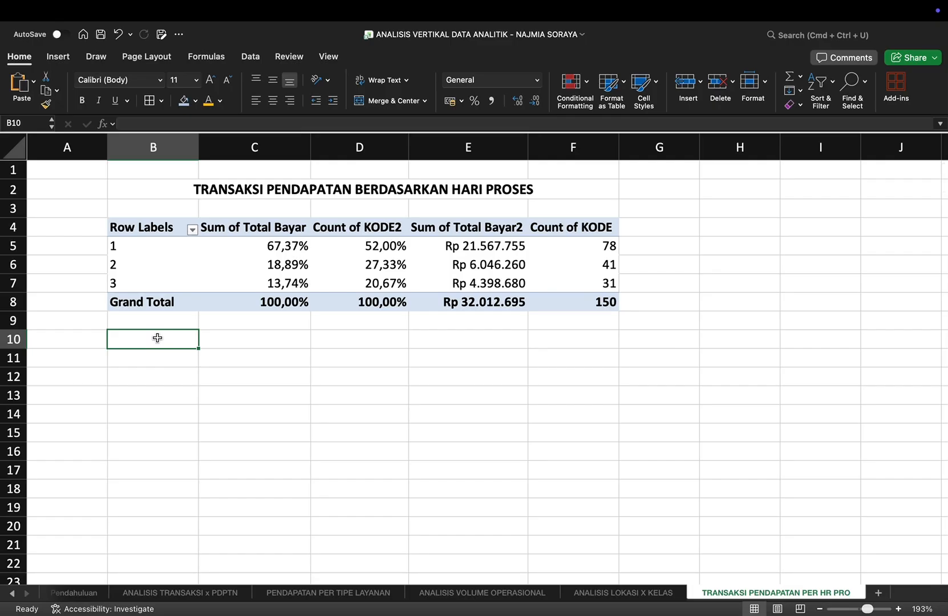
type("ANALISIS")
key("Tab")
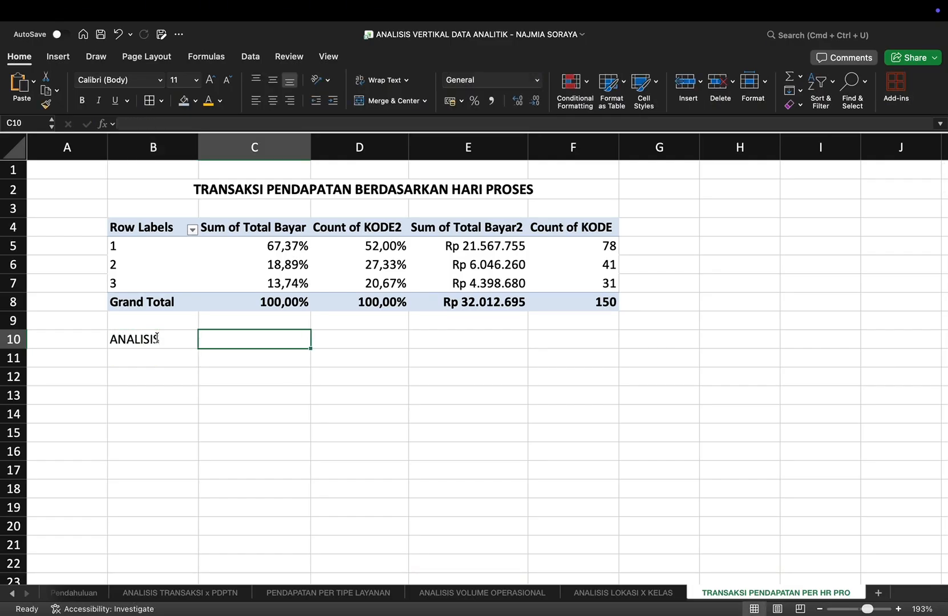
Step: Enter the conclusion "Pelanggan lebih banyak memilih layanan dengan proses tercepat 1 hari" in C10 beside the ANALISIS label
type("Pelanggan ")
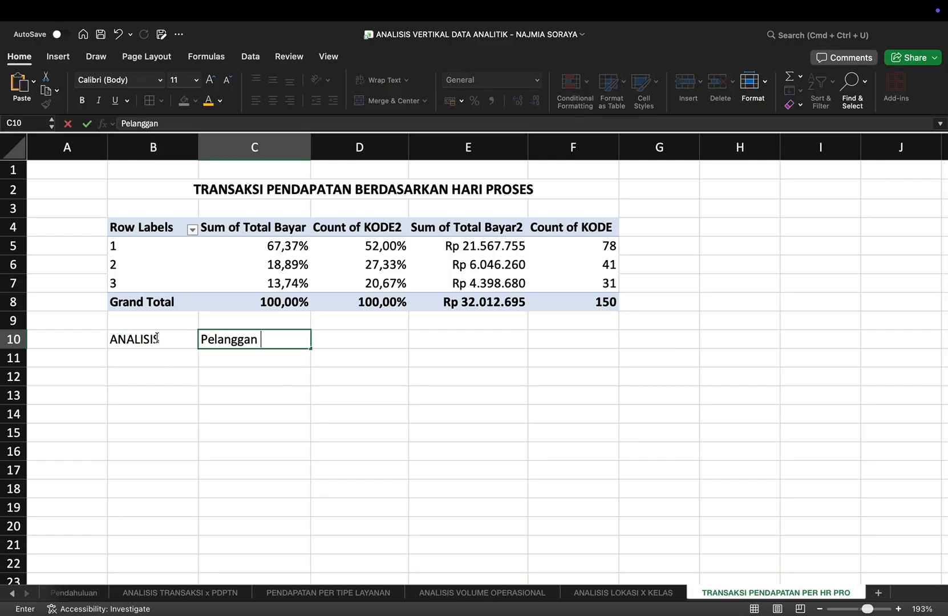
type("lebih banyak memilih")
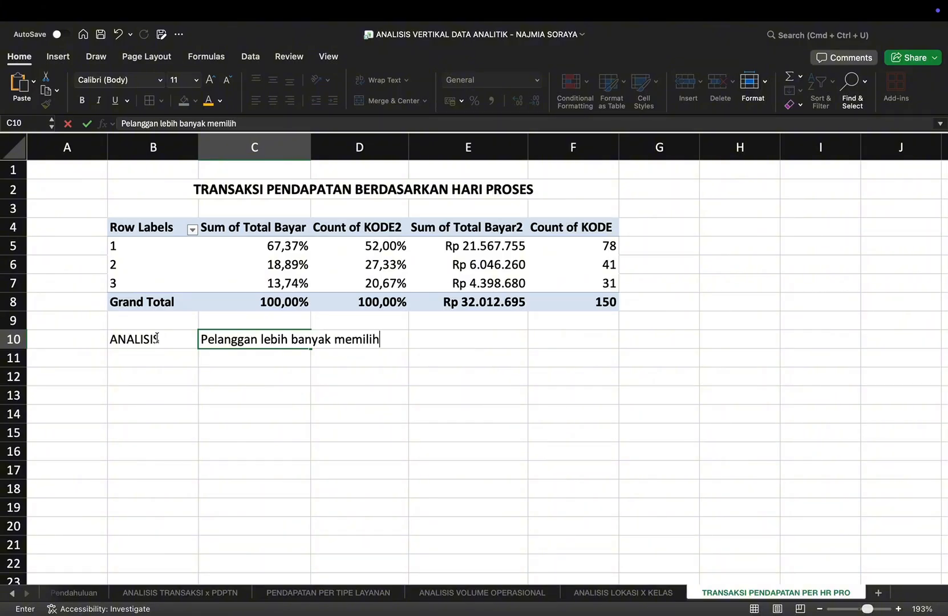
type(" layanan den")
type("gan")
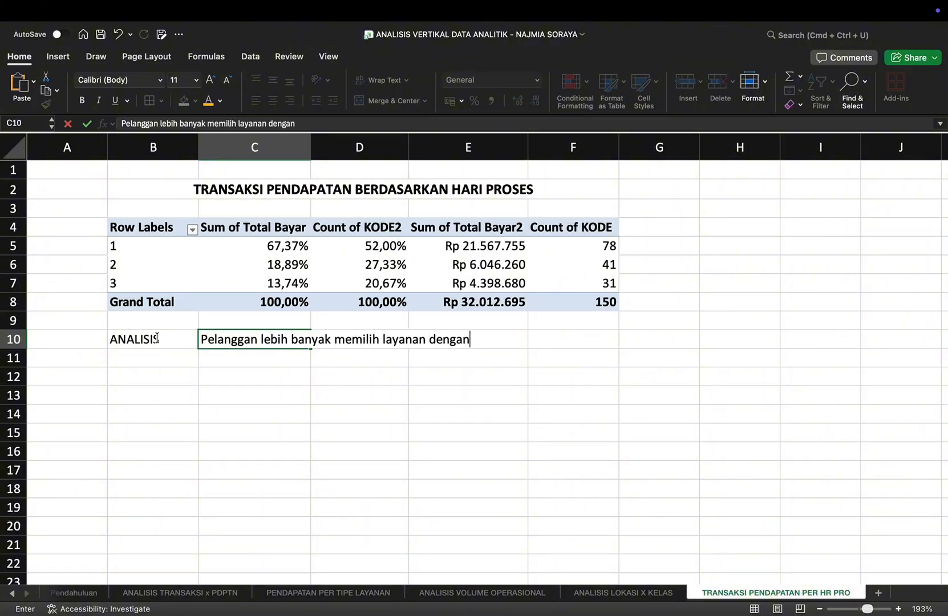
type(" proses tercepat ")
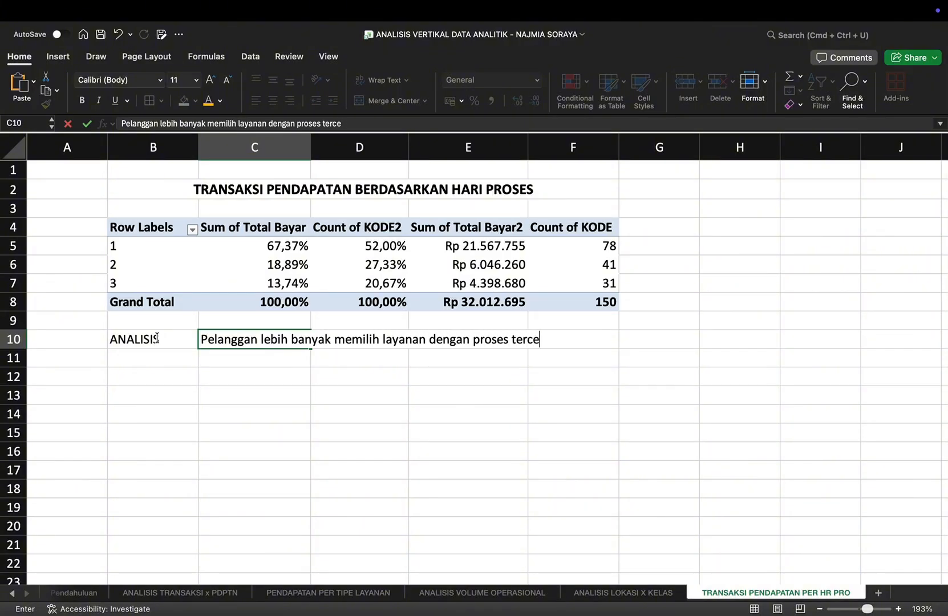
type("1 har")
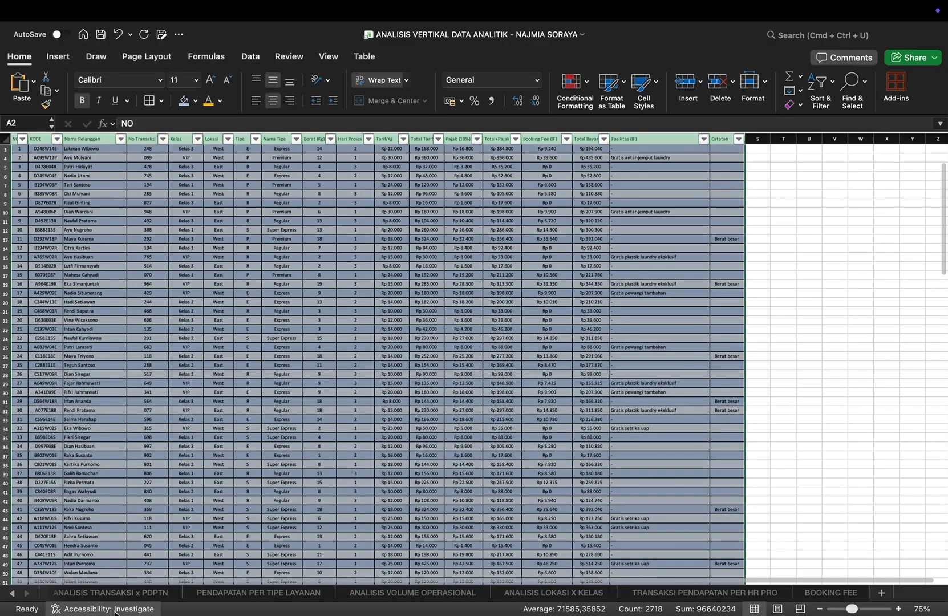
Step: Insert a PivotTable from Table1 on the DATA OPERASIONAL sheet into the existing BOOKING FEE worksheet at B3
left_click(8, 596)
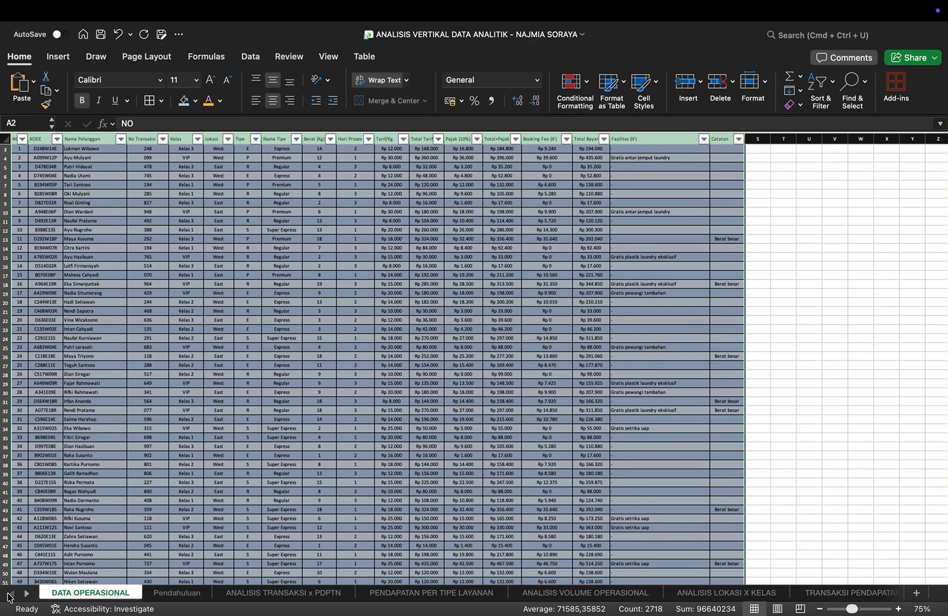
left_click(57, 56)
left_click(26, 85)
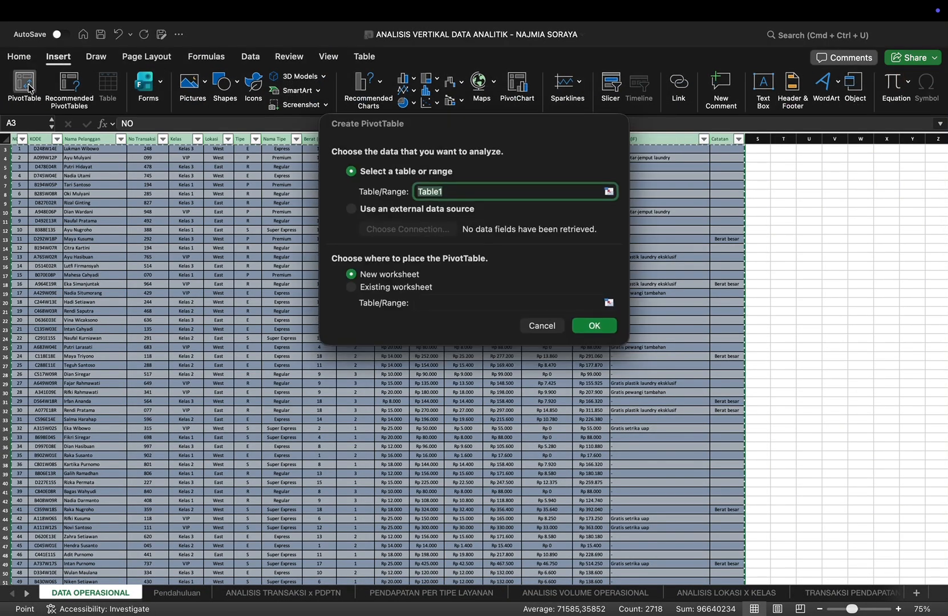
left_click(351, 288)
left_click(610, 304)
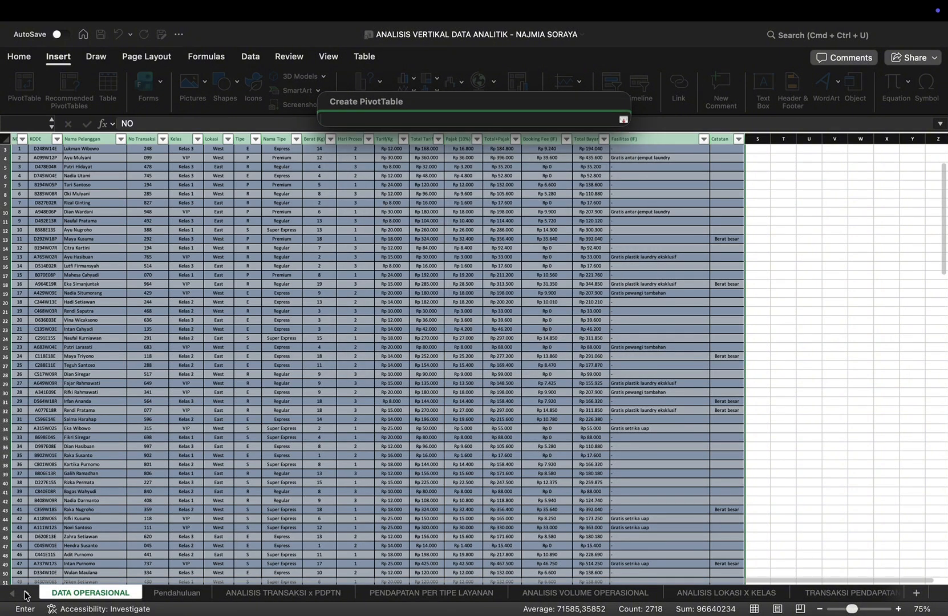
left_click(27, 594)
left_click(26, 595)
left_click(805, 591)
left_click(186, 182)
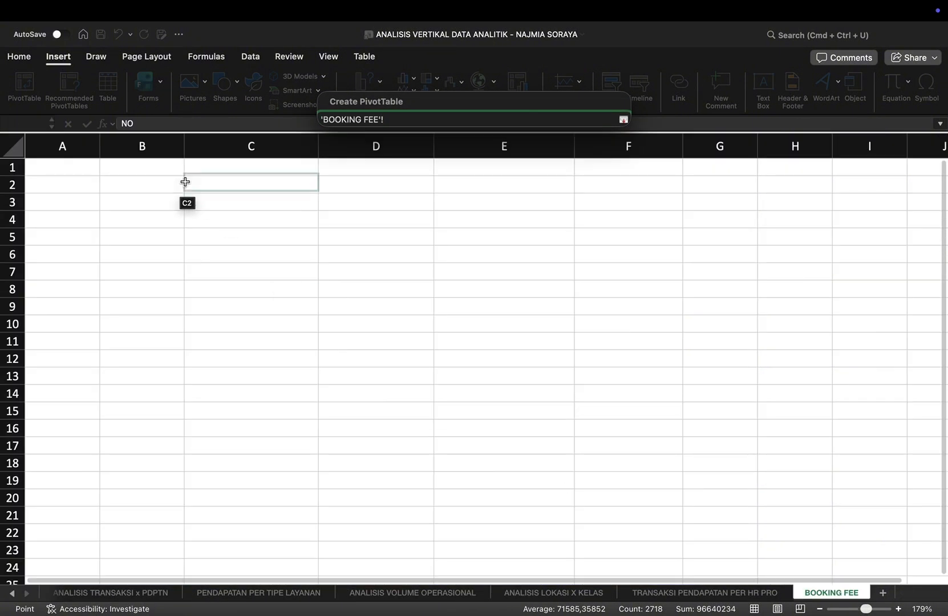
left_click(165, 207)
key("Return")
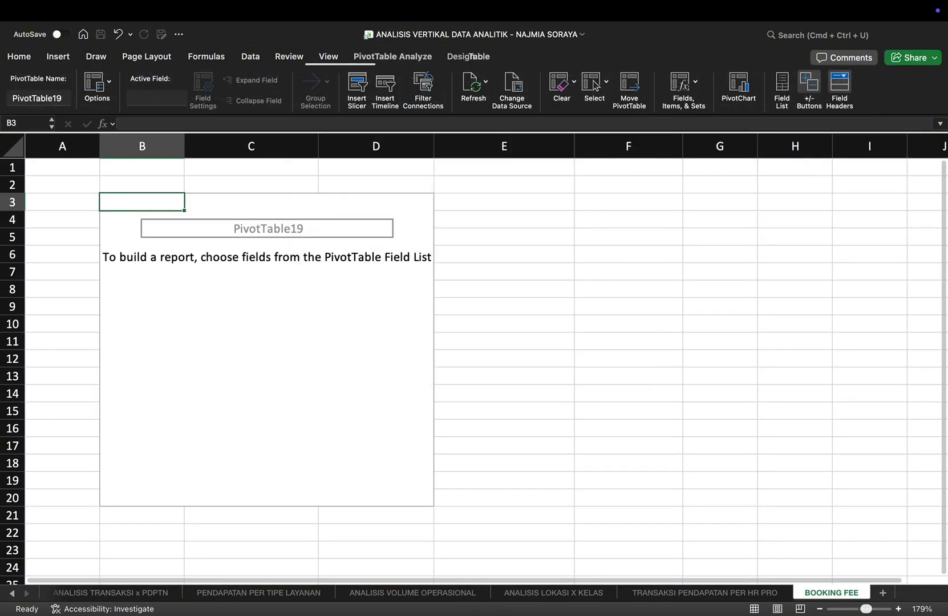
Step: Put Nama Tipe in the PivotTable rows and add the sums of Booking Fee (IF) and Total Bayar as values
scroll(784, 251, "down", 5)
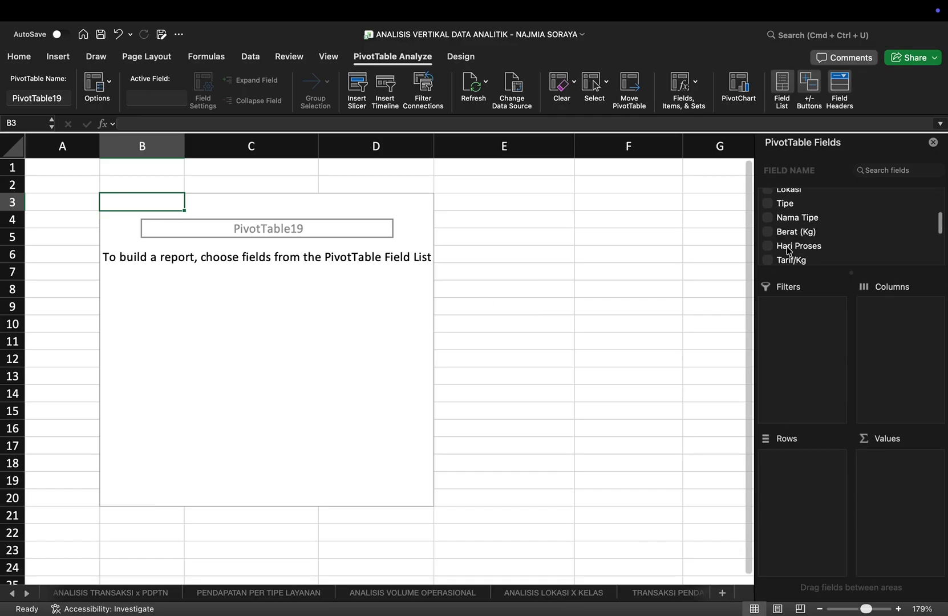
left_click(768, 216)
scroll(815, 251, "down", 5)
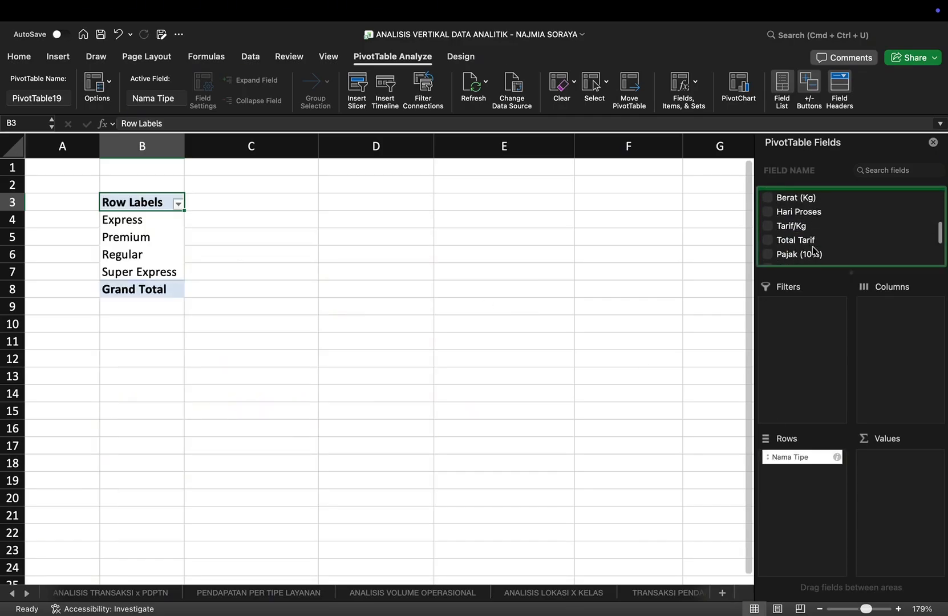
left_click(768, 236)
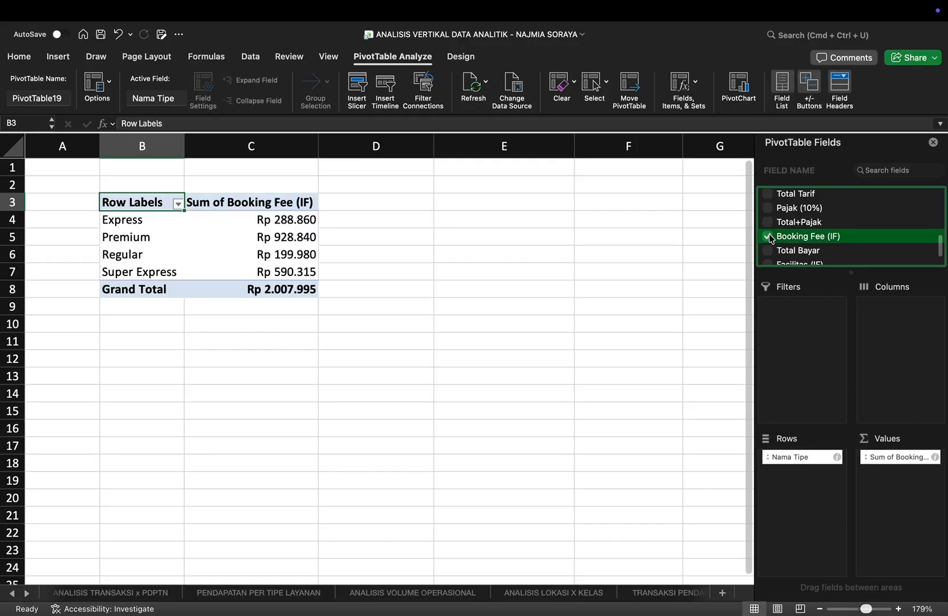
left_click(769, 250)
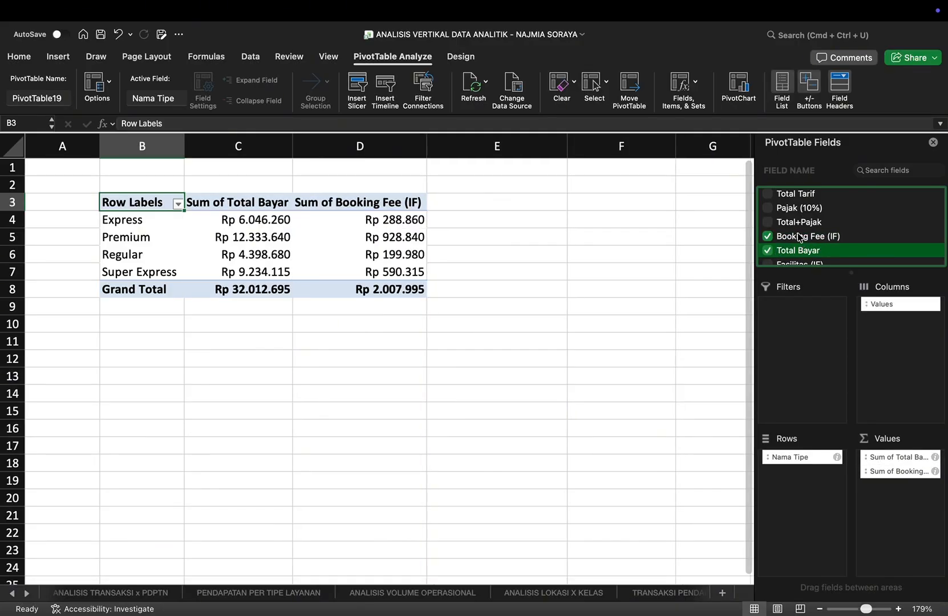
Step: Add Booking Fee (IF) and Total Bayar to the values again, alternating the two fields with Booking Fee (IF) first and Total Bayar last
left_click_drag(800, 236, 888, 493)
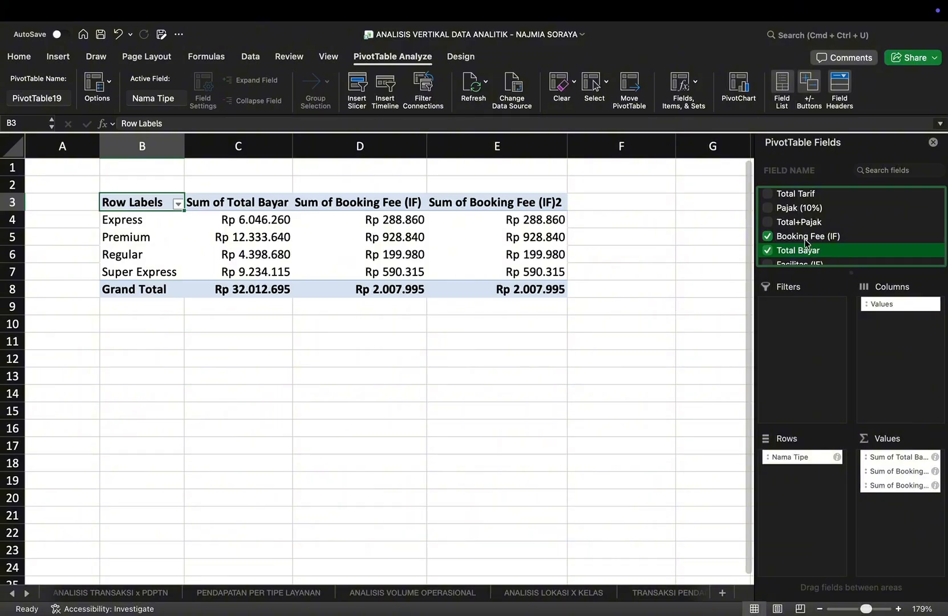
left_click_drag(803, 254, 915, 478)
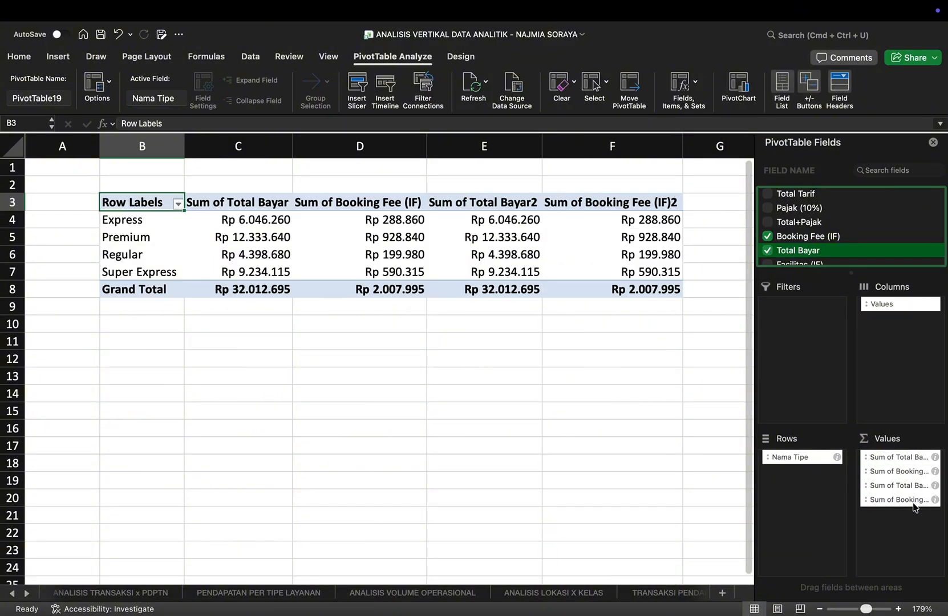
mouse_move(910, 499)
left_mouse_down()
mouse_move(880, 483)
mouse_move(904, 470)
mouse_move(901, 508)
left_mouse_up()
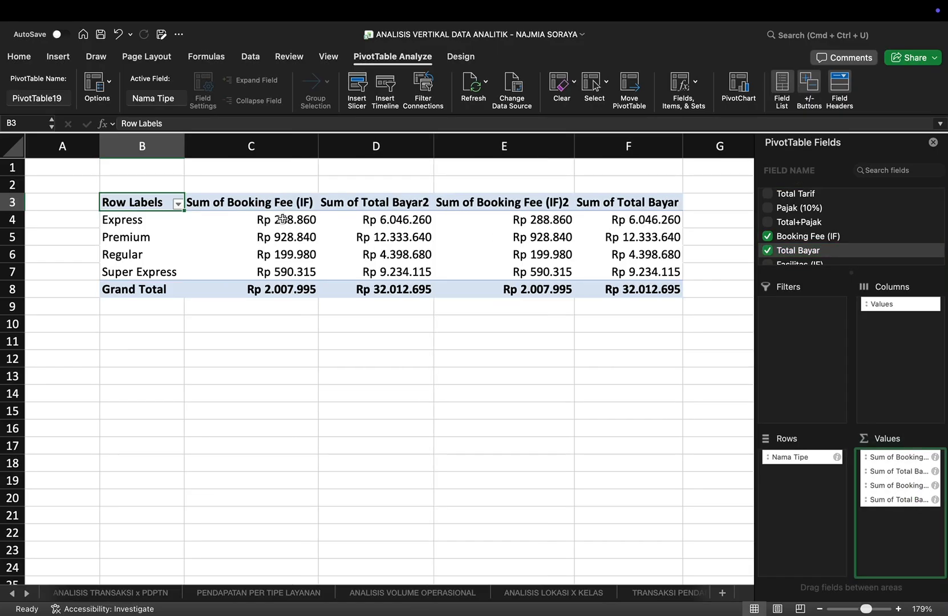
Step: Show the Booking Fee (IF) sums in column C as % of Grand Total and centre them
left_click_drag(283, 219, 282, 289)
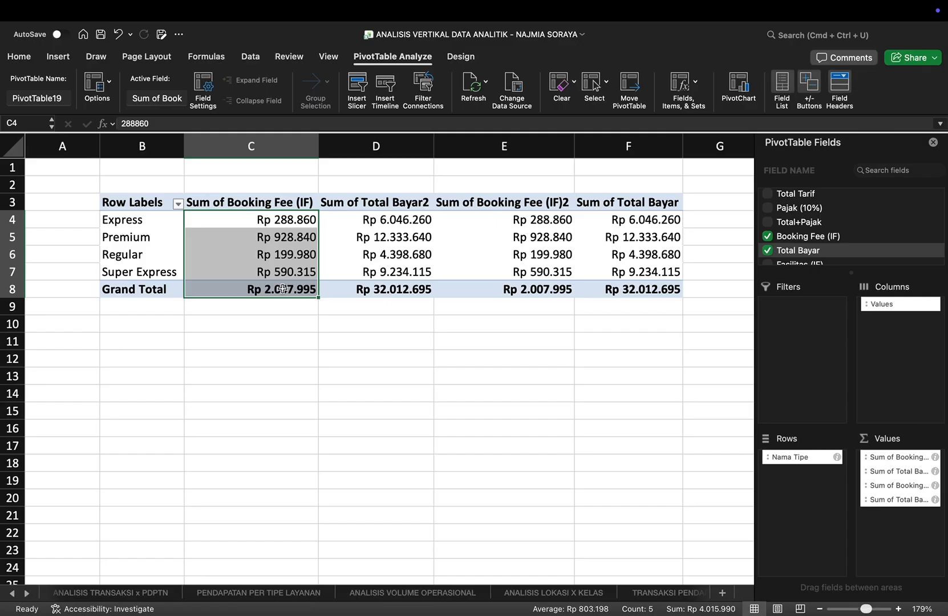
right_click(267, 273)
mouse_move(299, 473)
left_click(495, 489)
left_click(60, 57)
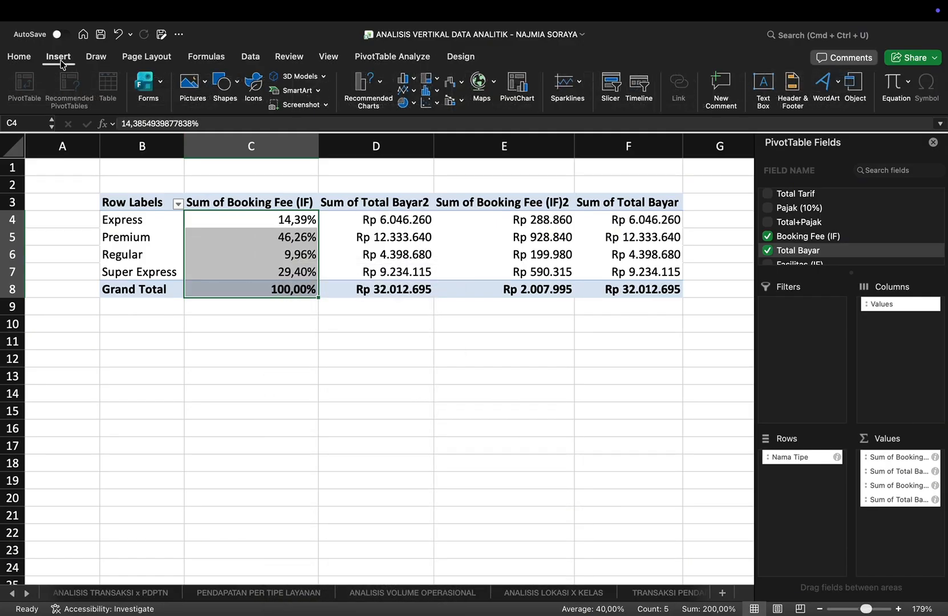
left_click(22, 56)
left_click(274, 100)
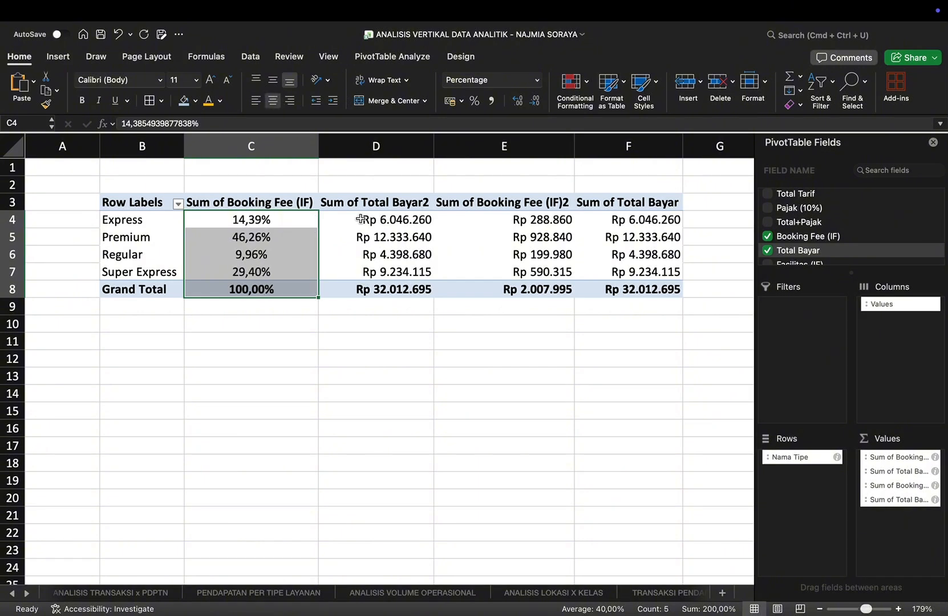
Step: Show the Total Bayar sums in column D as % of Grand Total and centre the values in columns D to F
left_click_drag(360, 219, 396, 295)
right_click(396, 295)
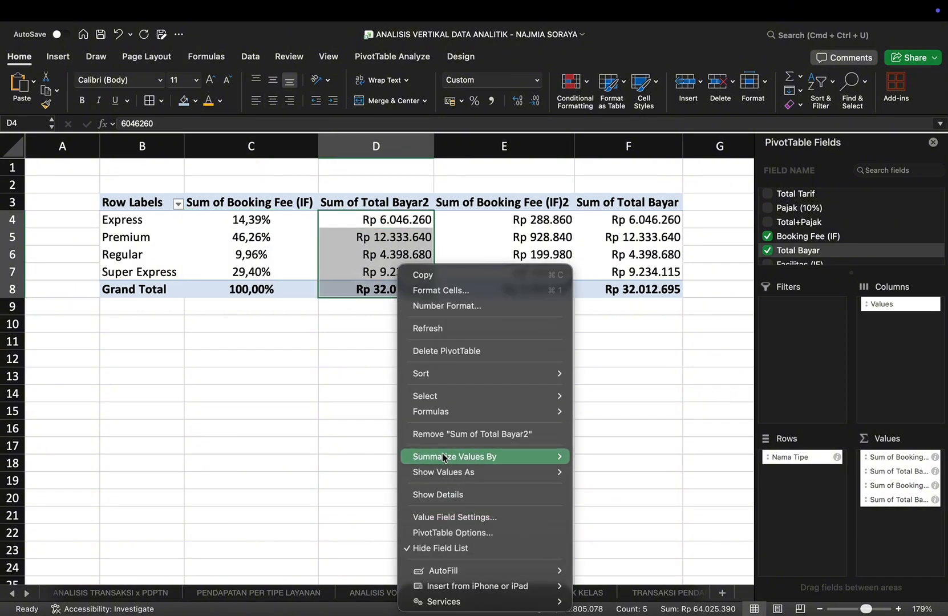
mouse_move(446, 473)
left_click(622, 484)
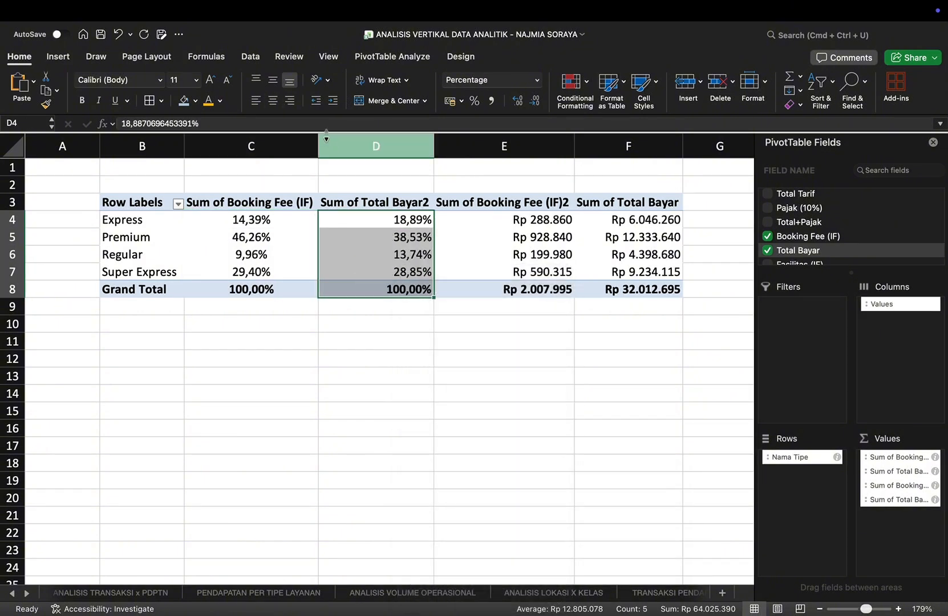
left_click(274, 101)
left_click_drag(471, 222, 627, 289)
left_click(273, 100)
Step: Enter the label "ANALISIS" in B10 below the booking fee PivotTable
left_click(135, 325)
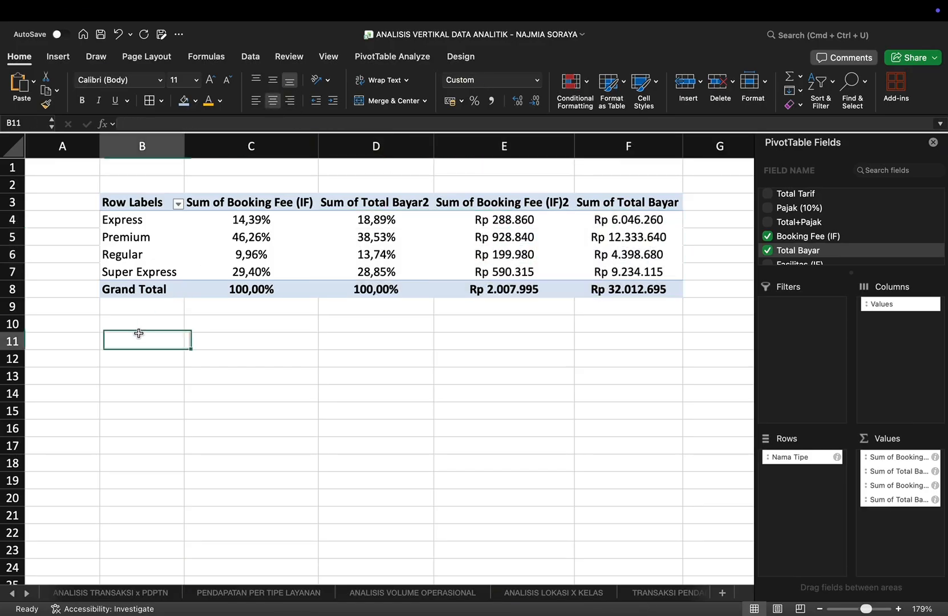
type("ANALIS")
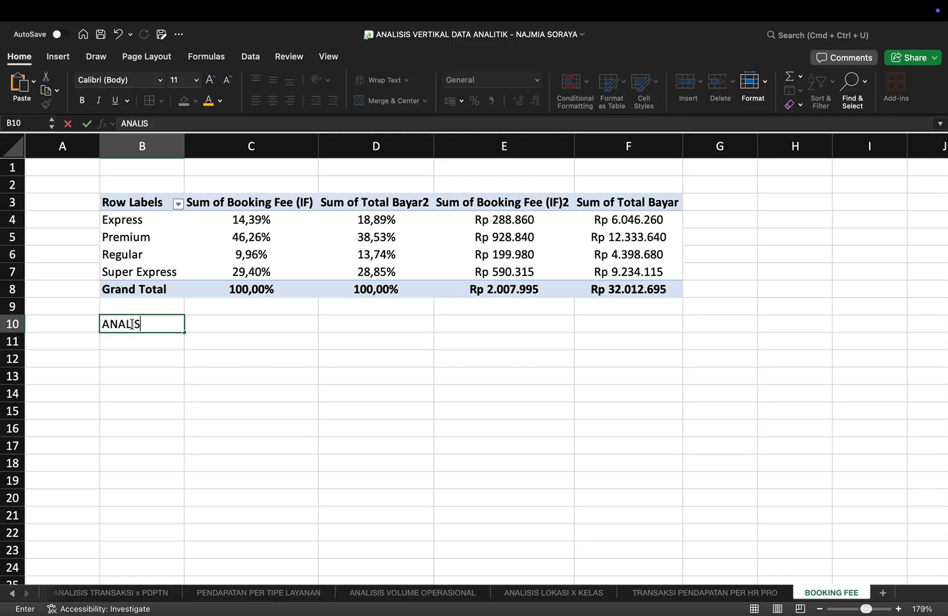
type("IS")
key("Tab")
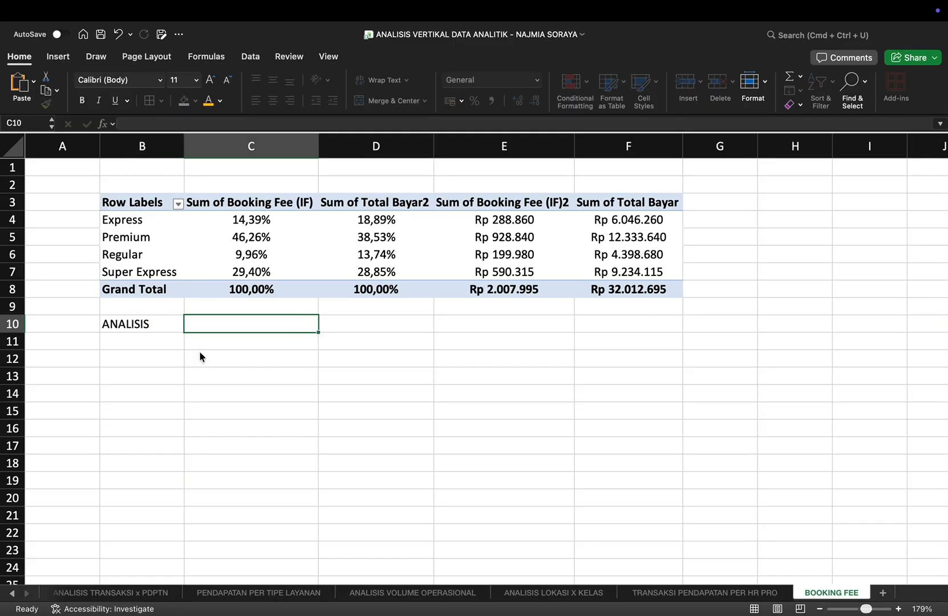
Step: Enter "tipe Premium adalah tipe yang paling sering dikenakan Booking Fee, sehingga memperbesar kontribusi terhadap pendapatan" in C10
type("tipe Pre")
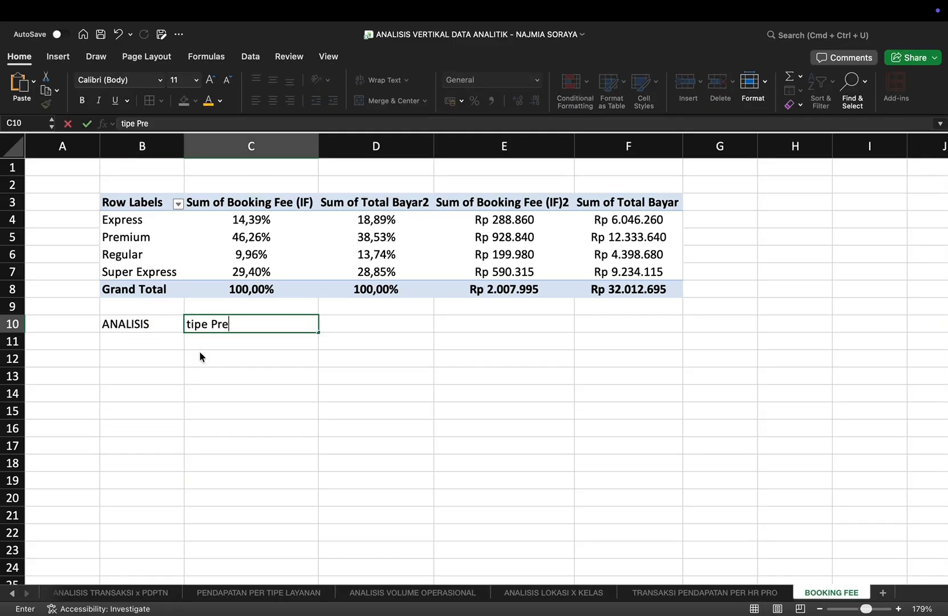
type("mium adalah t")
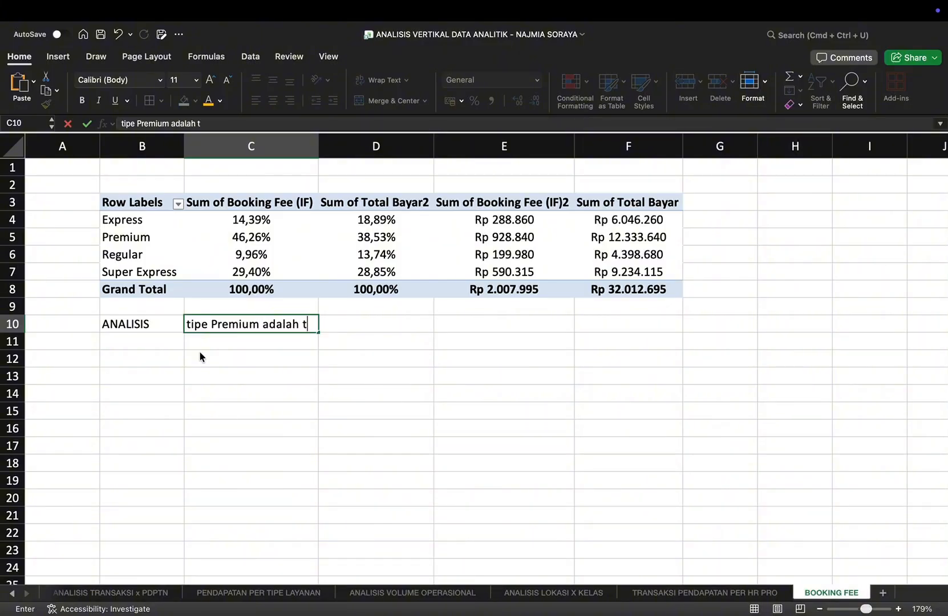
type("ipe yang paling sering d")
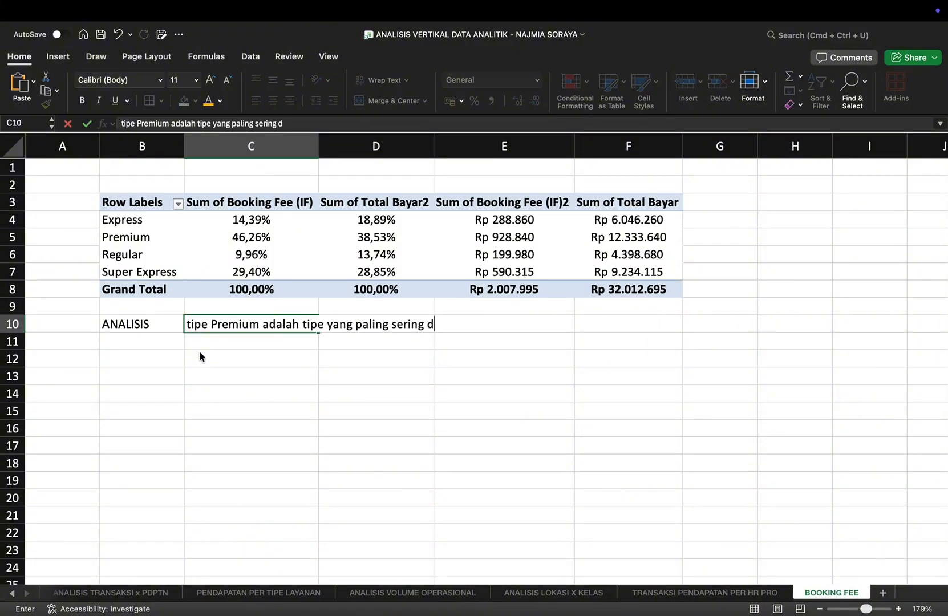
type("ikenakan Book")
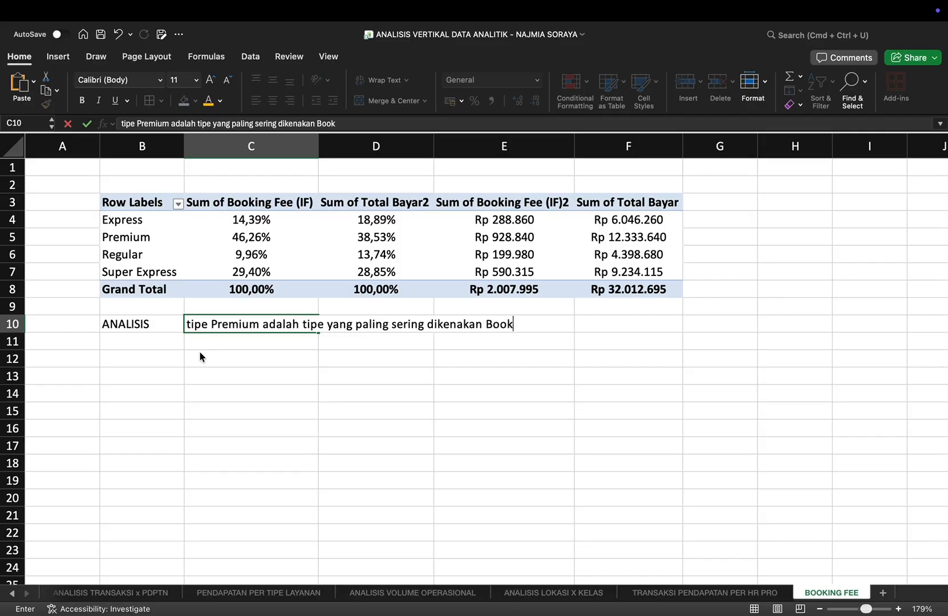
type("ing Fee, sehingga mempe")
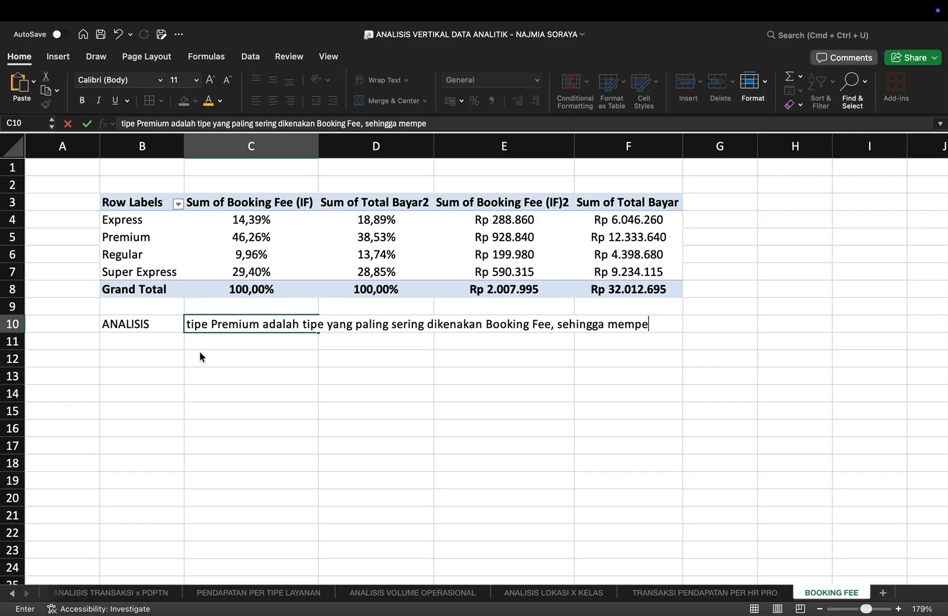
type("rnerbesar kontrib")
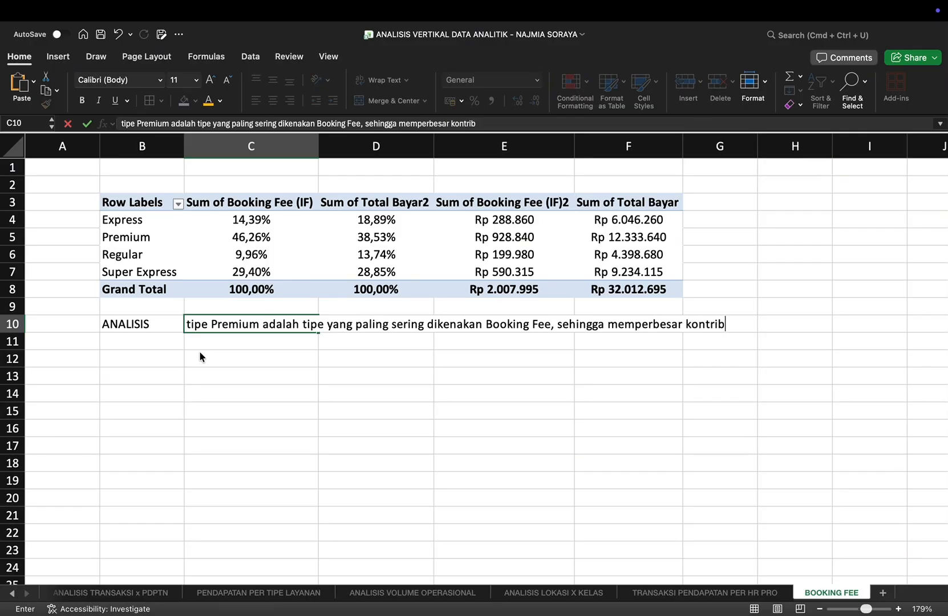
type("usi terhadap")
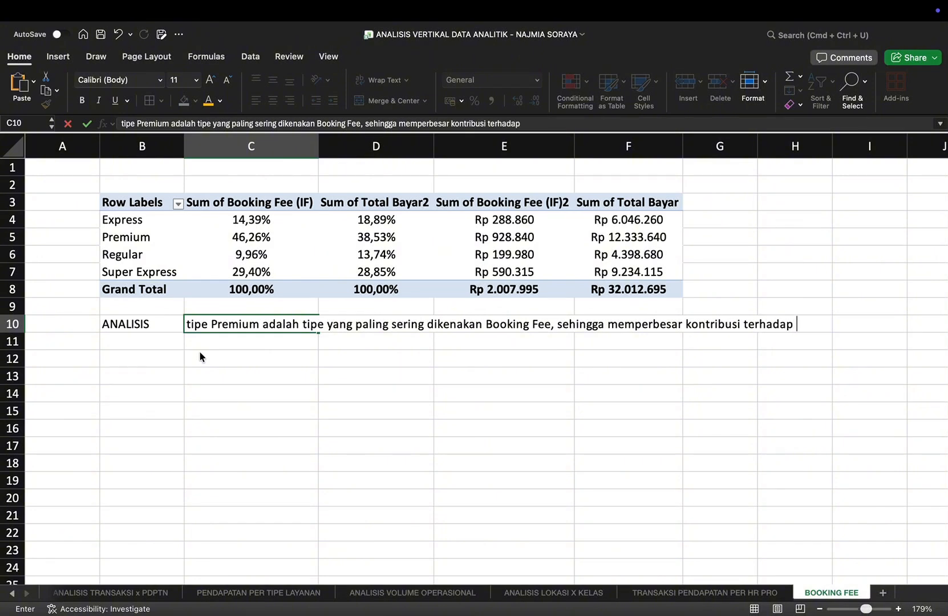
type(" pendapatam")
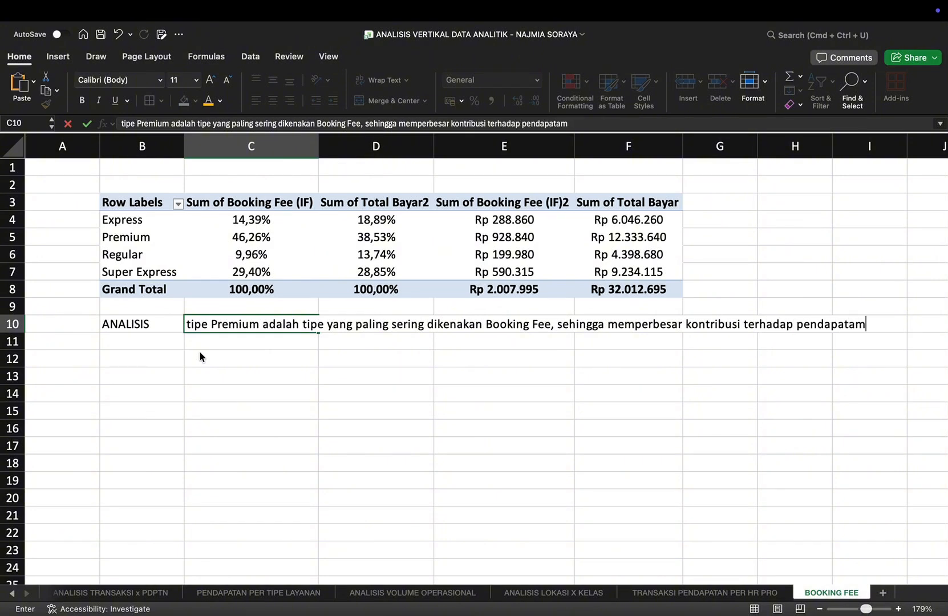
key("BackSpace")
type("n")
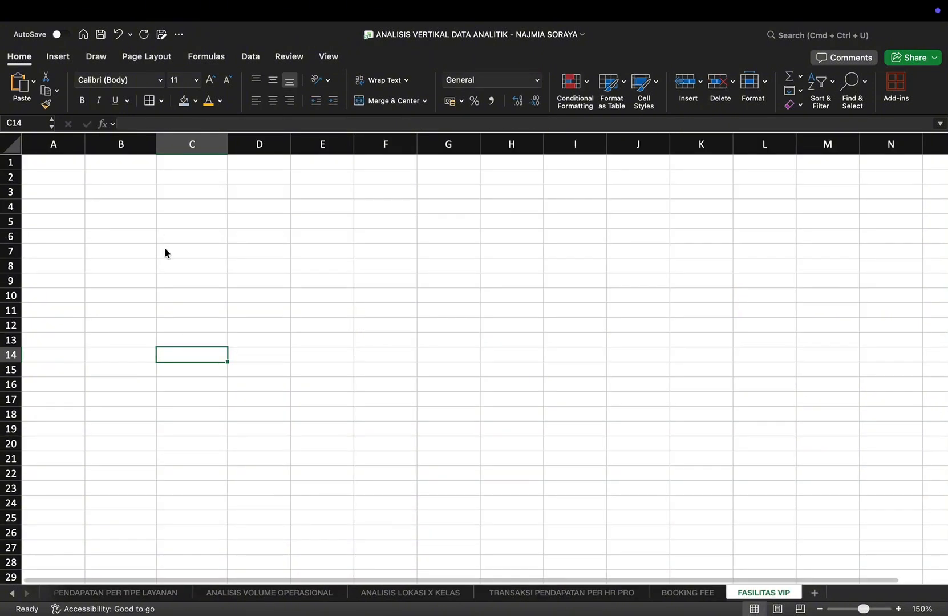
Step: Create a PivotTable from the DATA OPERASIONAL table in cell B3 of the existing FASILITAS VIP sheet
left_click(12, 593)
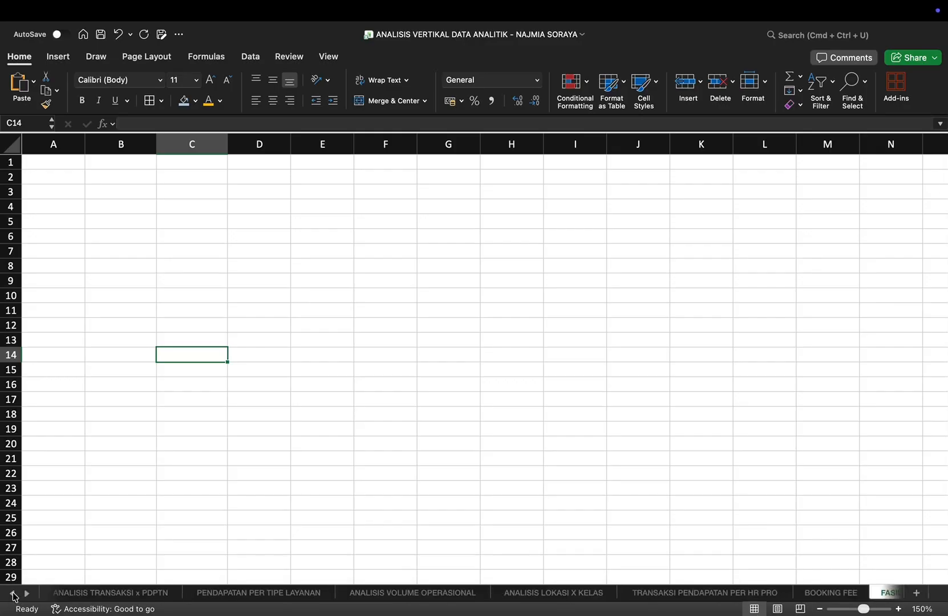
left_click(12, 594)
left_click(74, 594)
left_click(59, 56)
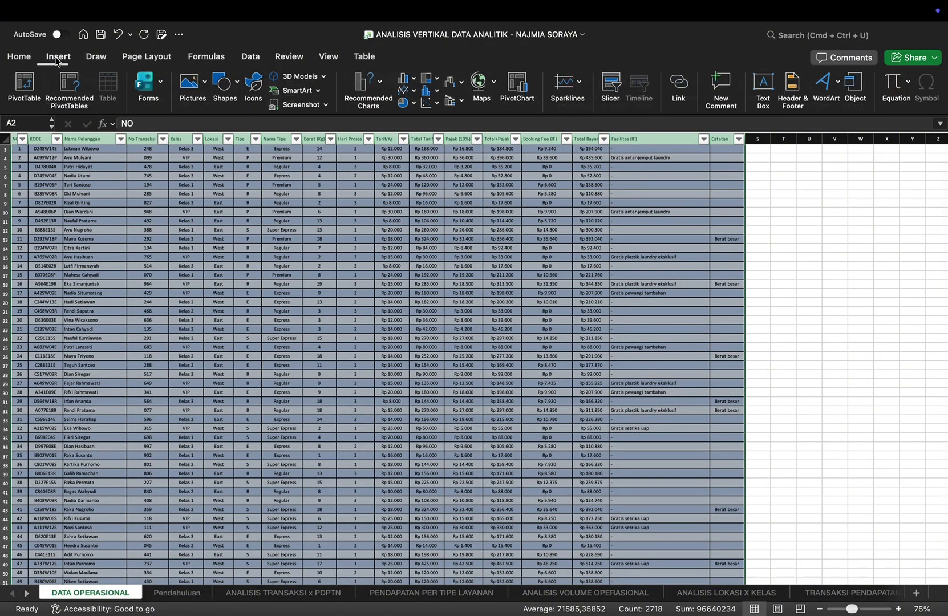
left_click(36, 89)
left_click(366, 289)
left_click(530, 305)
left_click(611, 304)
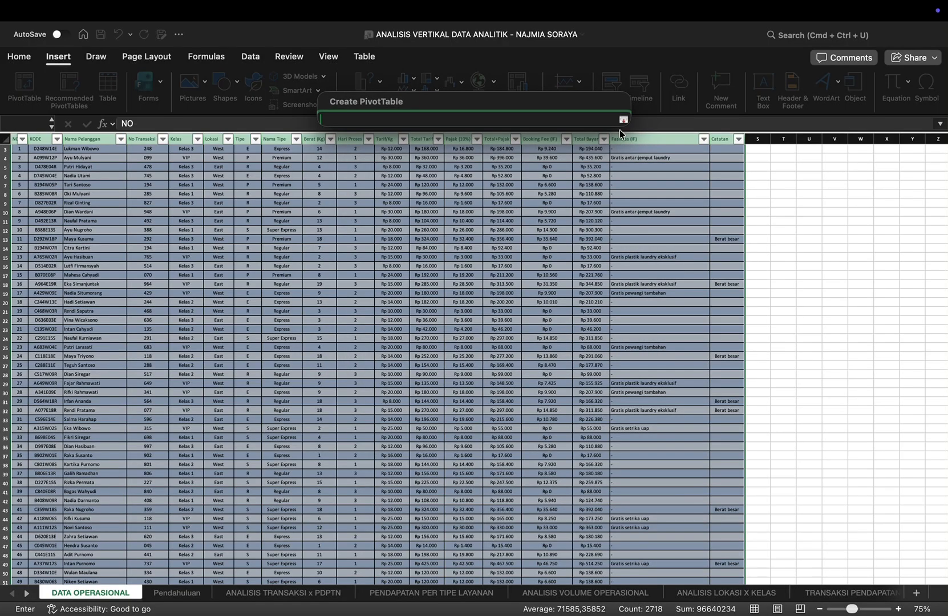
left_click(26, 594)
left_click(735, 593)
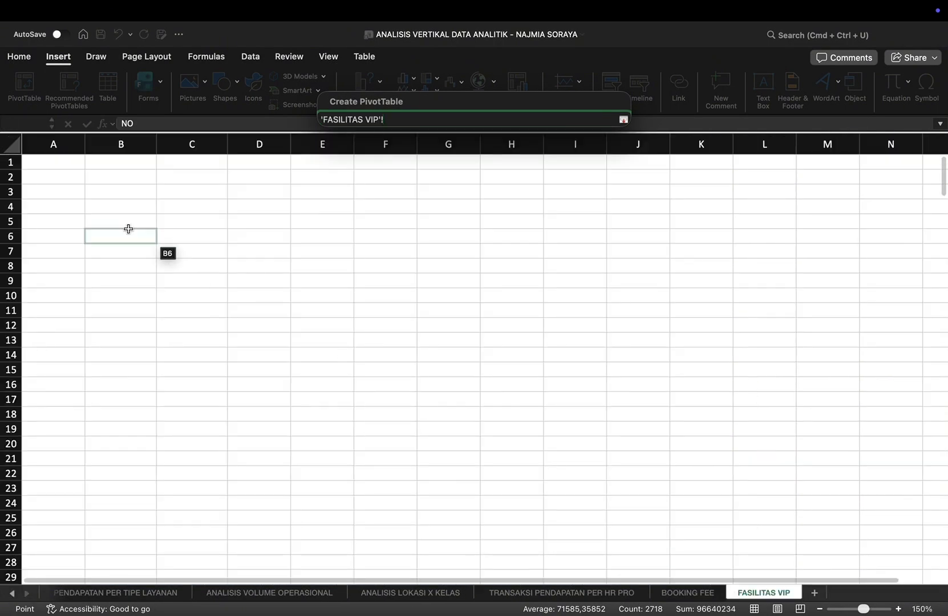
left_click(110, 197)
key("Return")
key("Return")
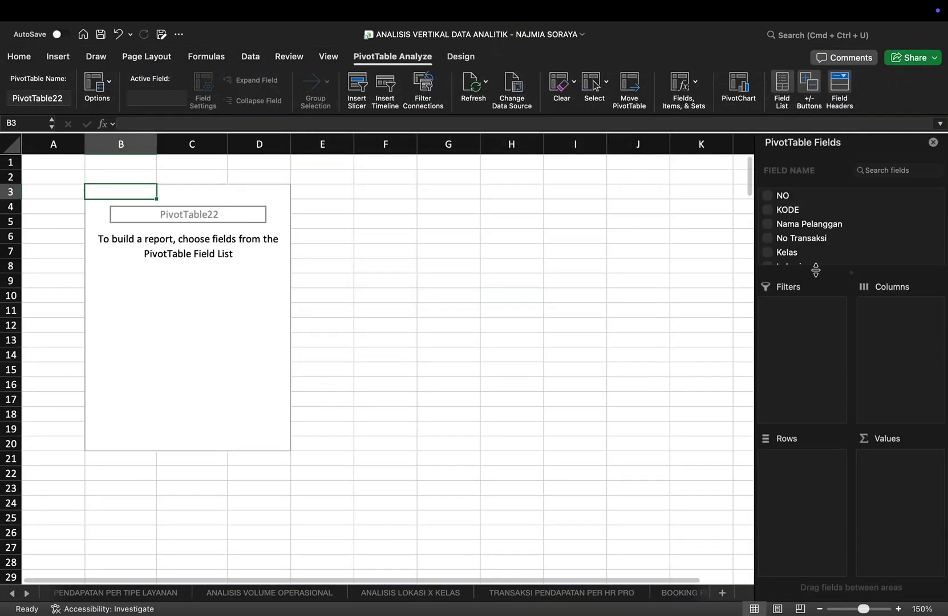
Step: Build the PivotTable with Fasilitas (IF) as rows and the count of KODE as values
scroll(770, 214, "down", 5)
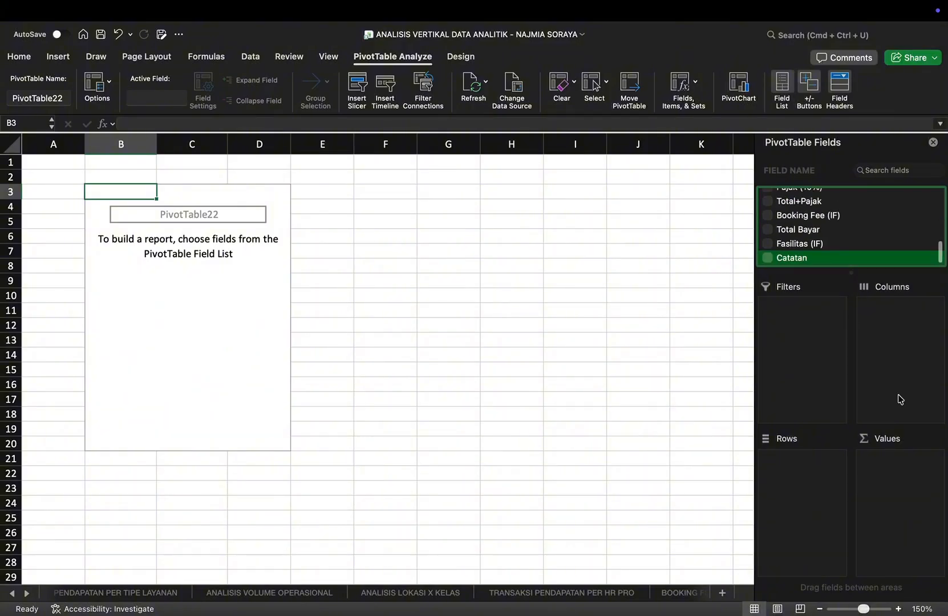
scroll(810, 209, "up", 5)
left_click(810, 209)
left_click_drag(789, 460, 902, 459)
scroll(783, 242, "down", 2)
scroll(781, 241, "down", 5)
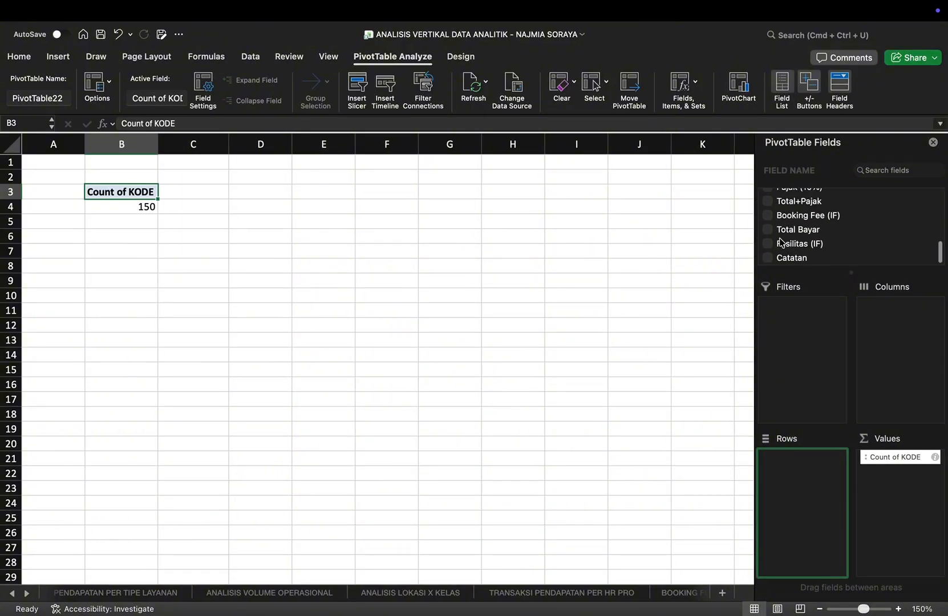
left_click(768, 244)
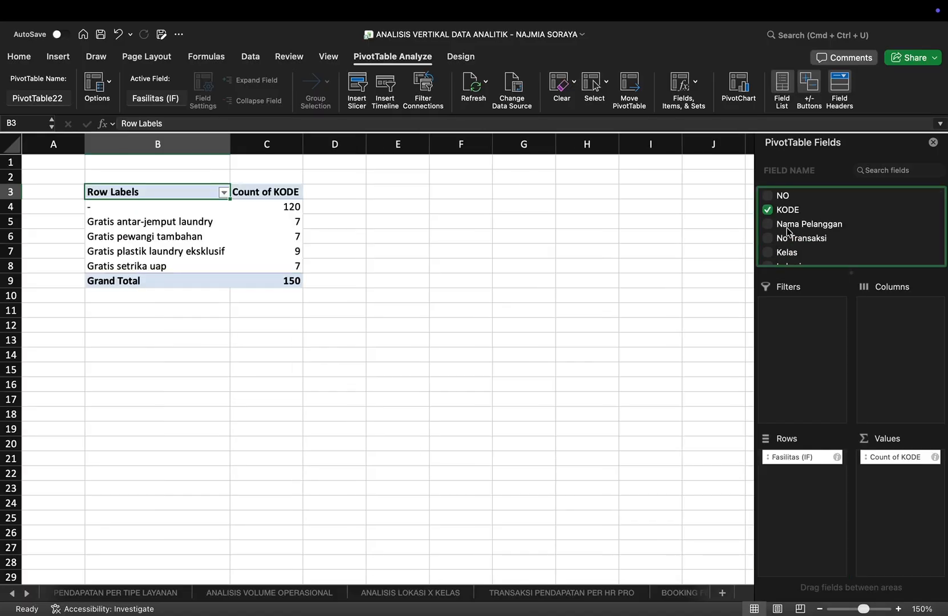
Step: Add Kelas as a report filter to the facilities PivotTable and restrict it to VIP
scroll(787, 231, "down", 1)
left_click(768, 224)
left_click_drag(780, 457, 787, 341)
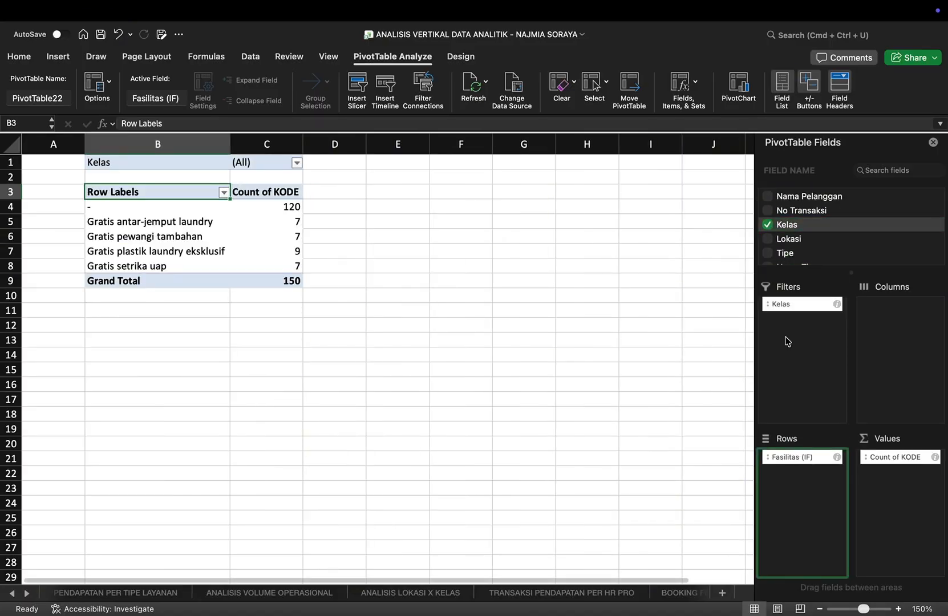
scroll(343, 193, "up", 3)
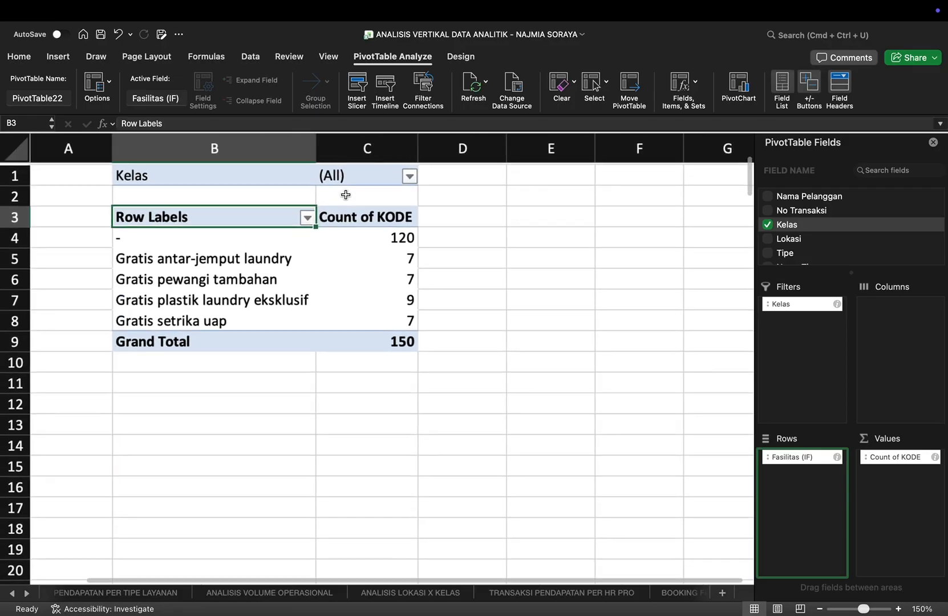
left_click(416, 178)
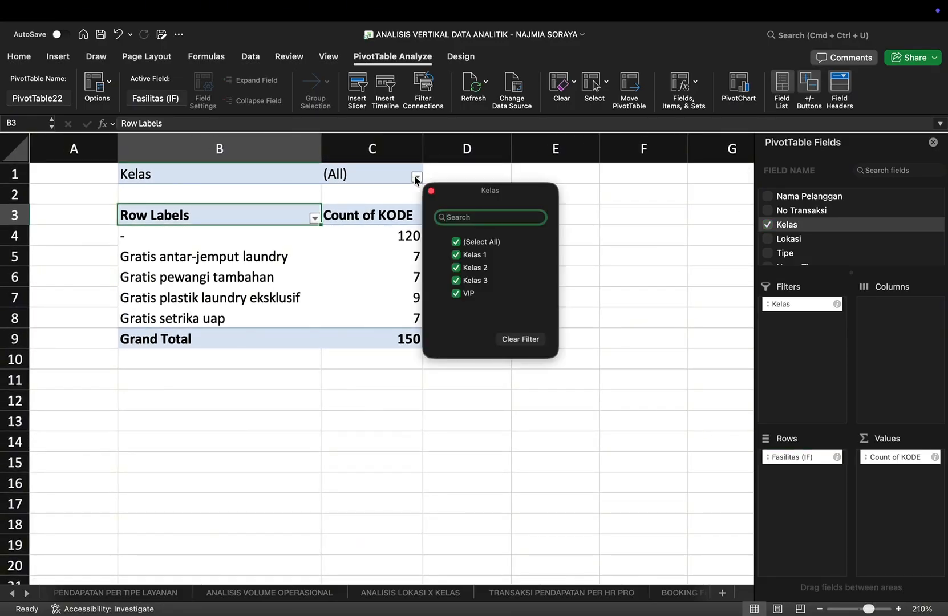
left_click(457, 242)
left_click(457, 294)
left_click(595, 328)
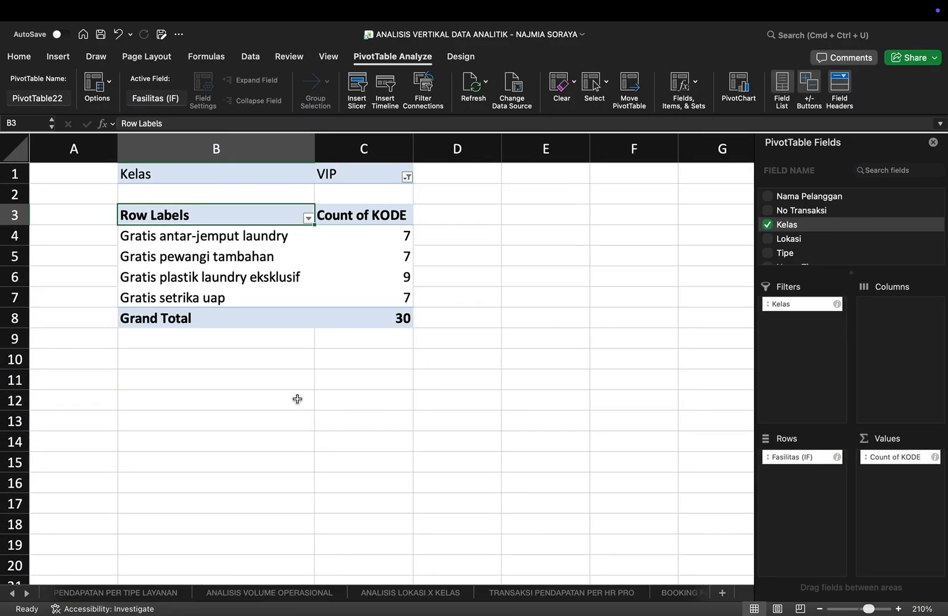
Step: Enter the label "ANALISIS" in B10 below the VIP facilities PivotTable
left_click(201, 356)
type("ANALIIS")
key("BackSpace")
key("BackSpace")
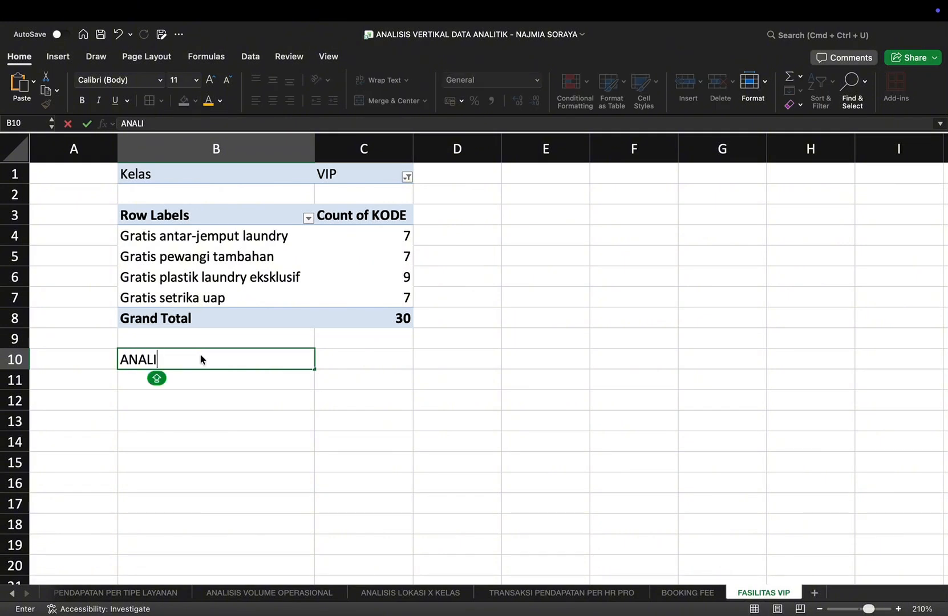
type("SIS")
key("Tab")
Step: Enter "Fasilitas yang paling sering dinikmati oleh VIP adalah gratis plastik laundry eksklusif" in C10
type("Fas")
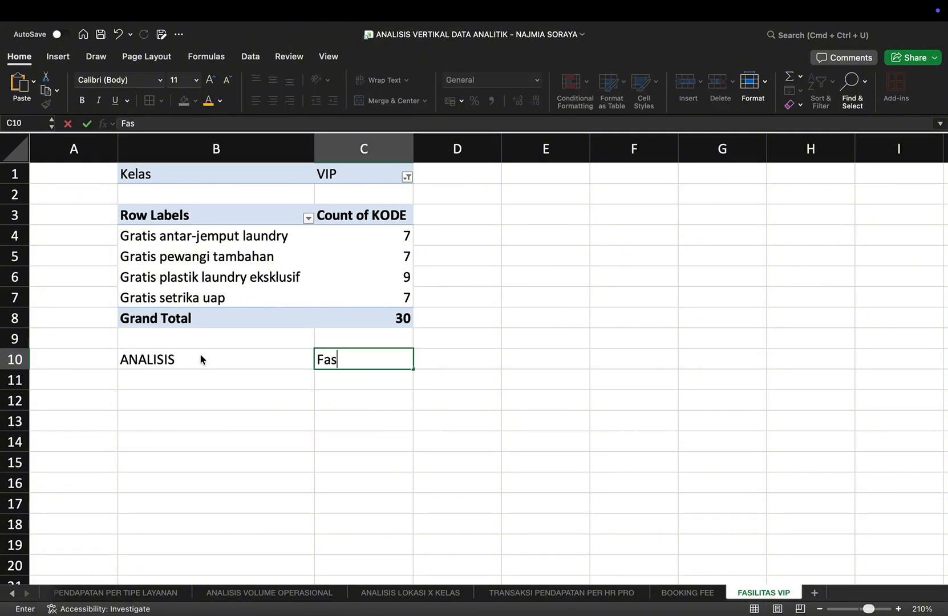
type("ilitas yang ")
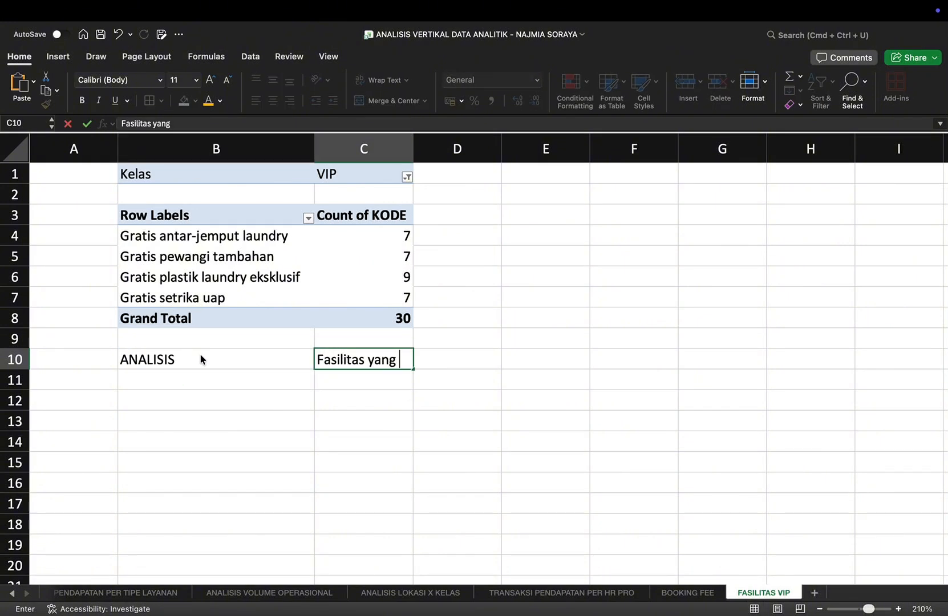
type("paling sering din")
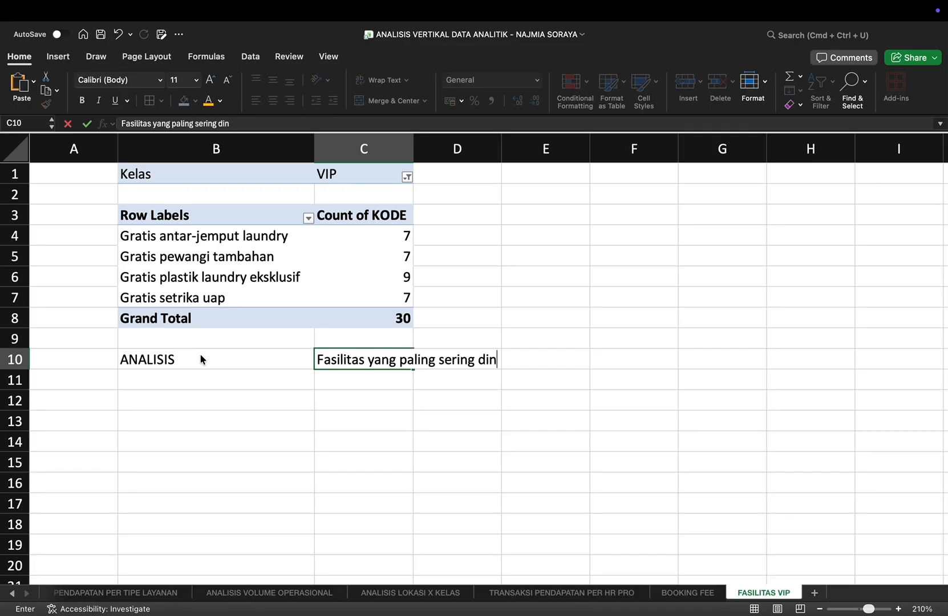
type("ikmati oleh VIP")
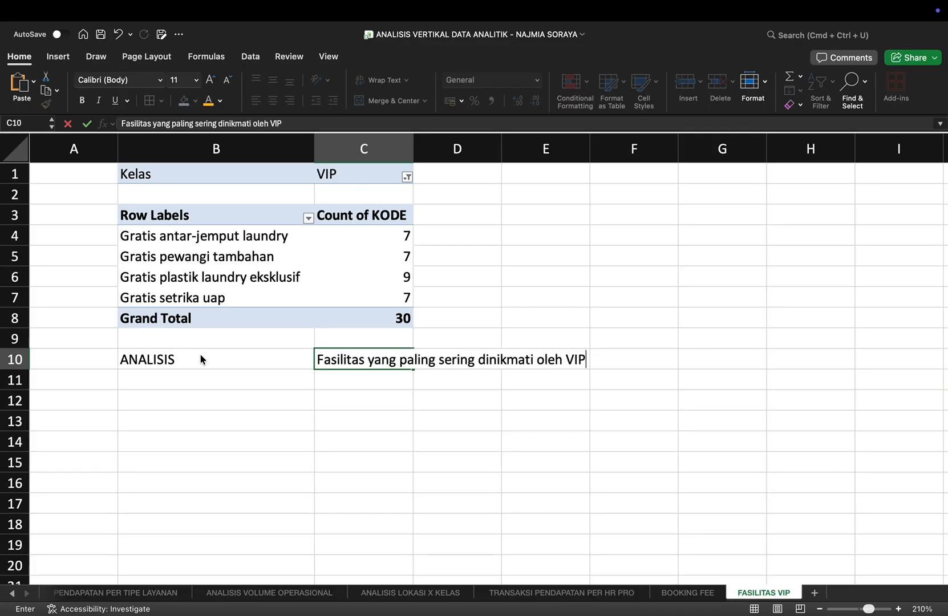
type(" adalah")
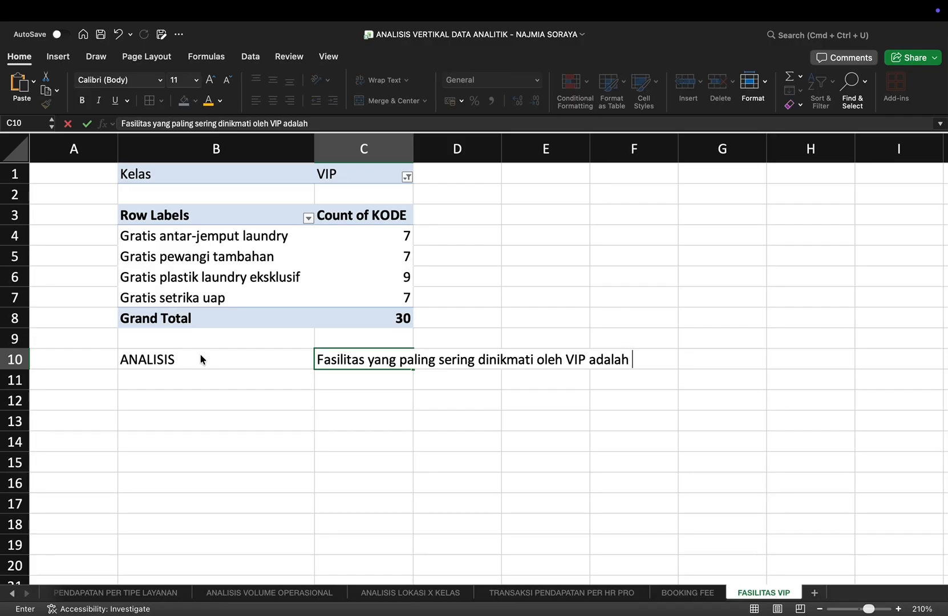
type(" gratis plas")
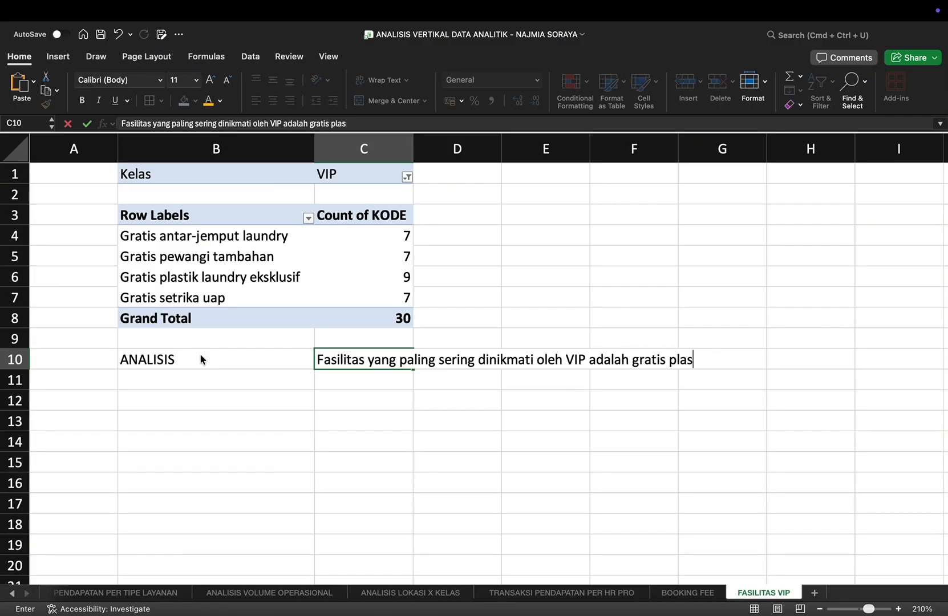
type("tik laundry eksklusif")
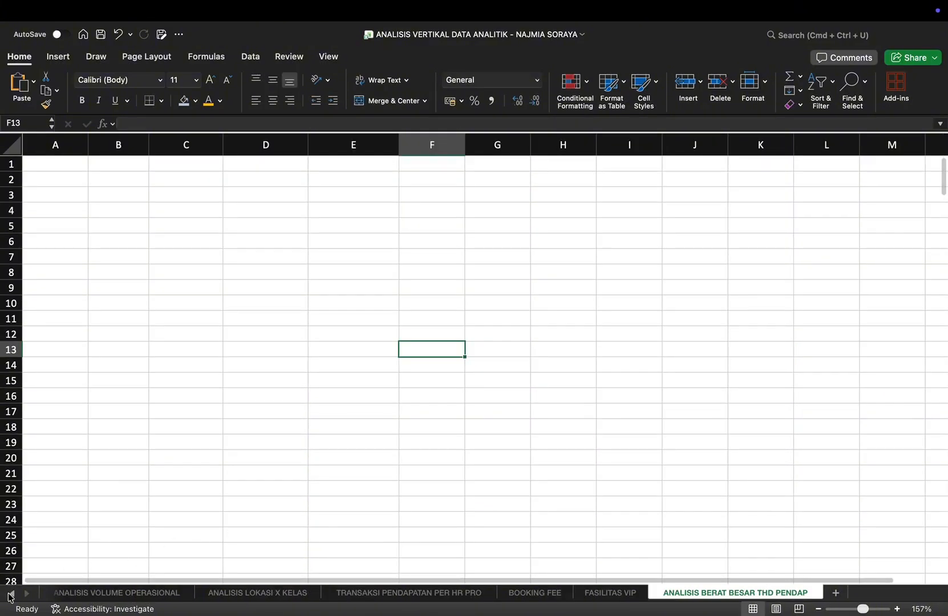
Step: Create a PivotTable from the DATA OPERASIONAL table (Table1) in cell B3 of the existing ANALISIS BERAT BESAR THD PENDAP sheet
left_click(9, 594)
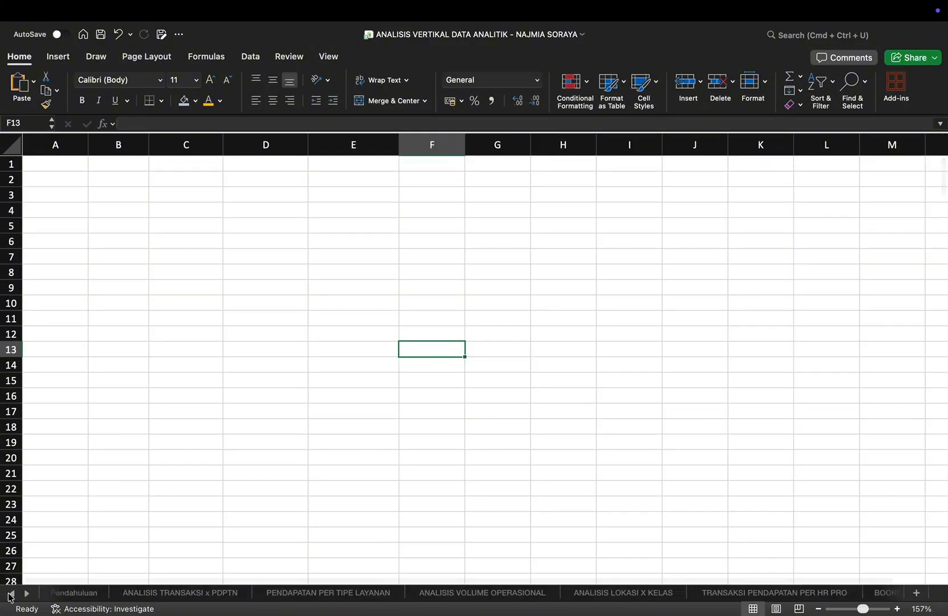
left_click(10, 594)
left_click(78, 594)
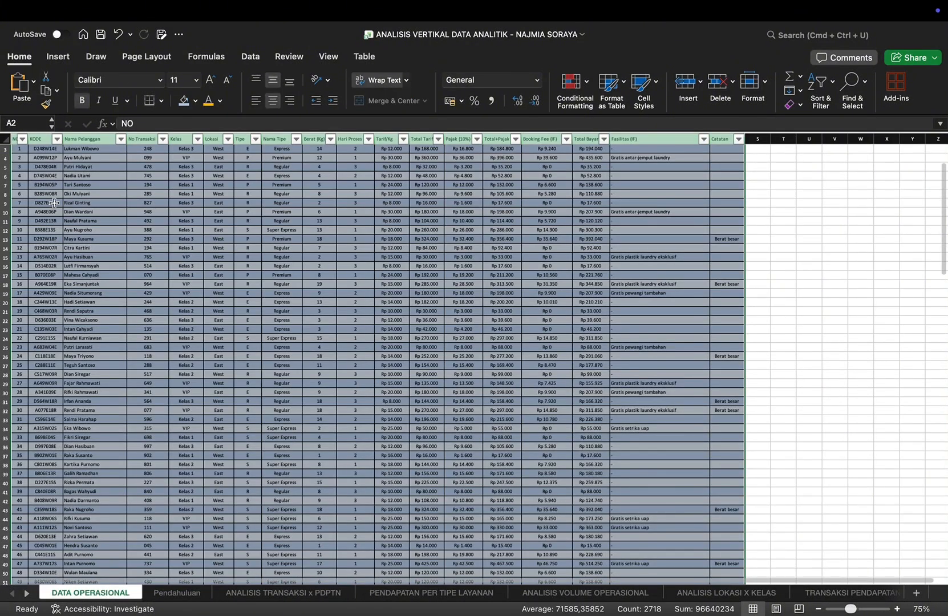
left_click(58, 56)
left_click(17, 84)
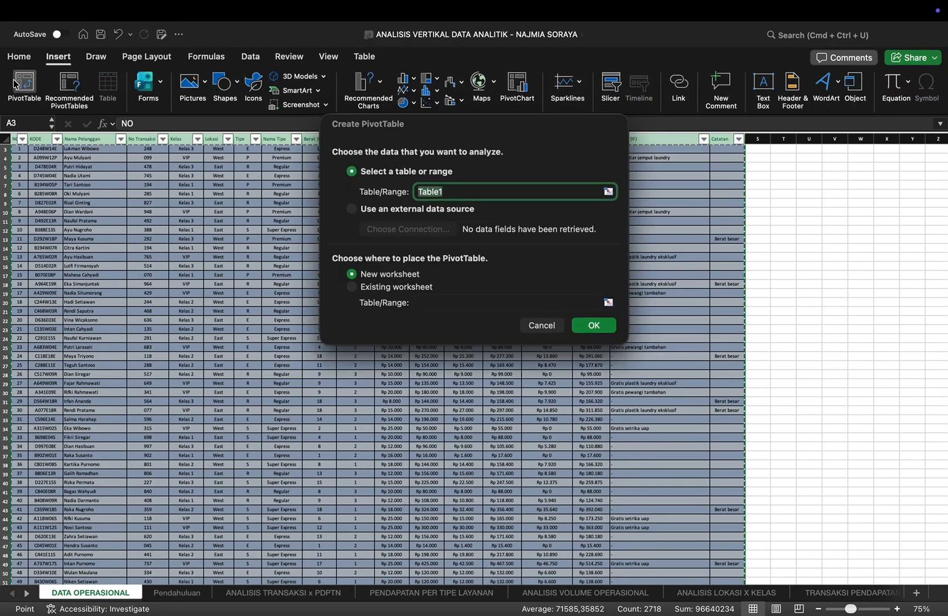
left_click(350, 287)
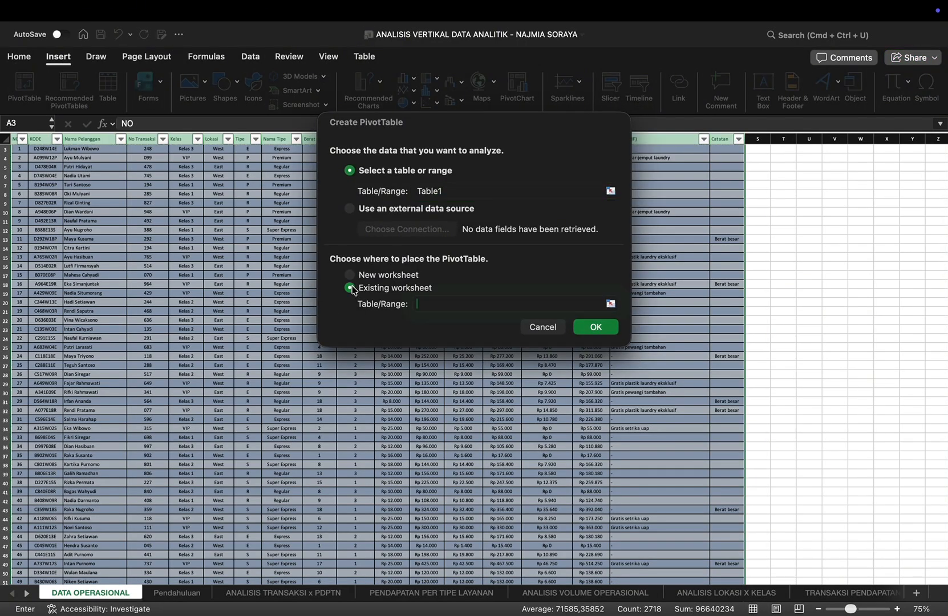
left_click(611, 304)
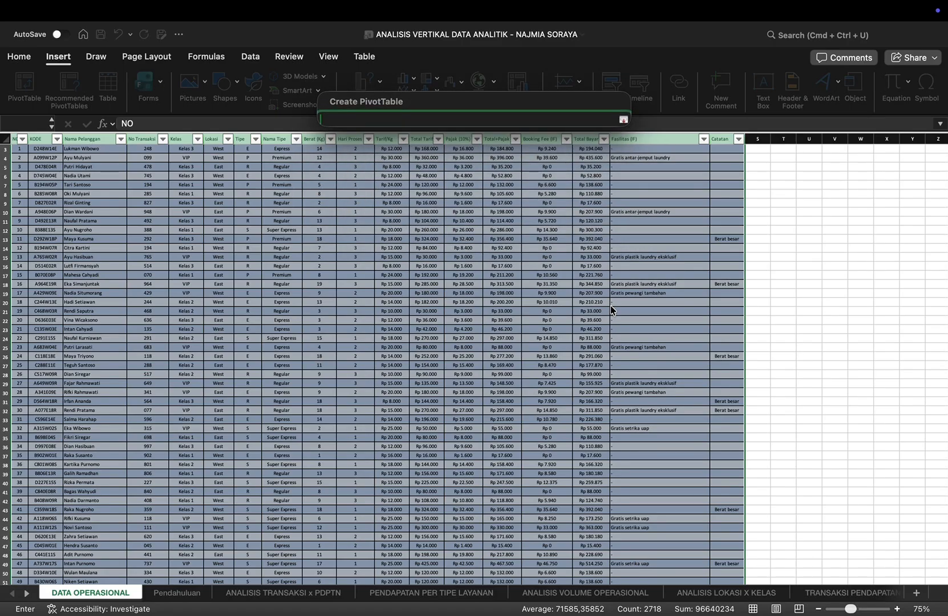
left_click(29, 594)
left_click(29, 594)
left_click(29, 595)
left_click(29, 595)
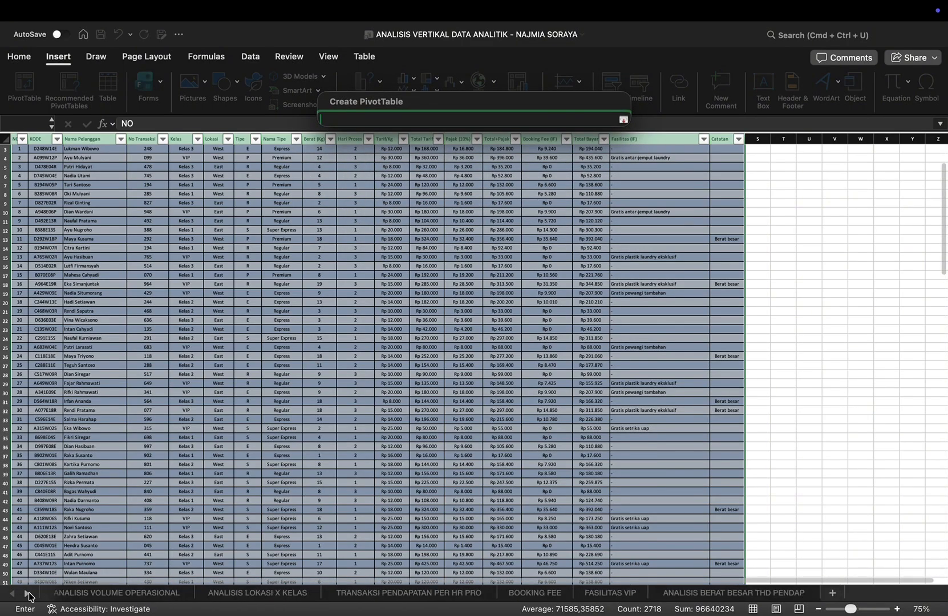
left_click(788, 594)
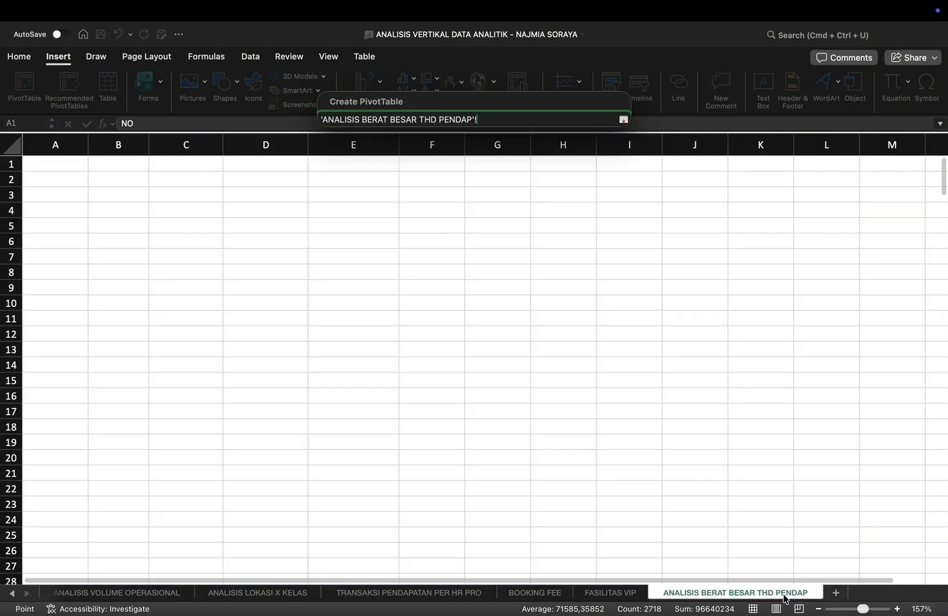
left_click(127, 199)
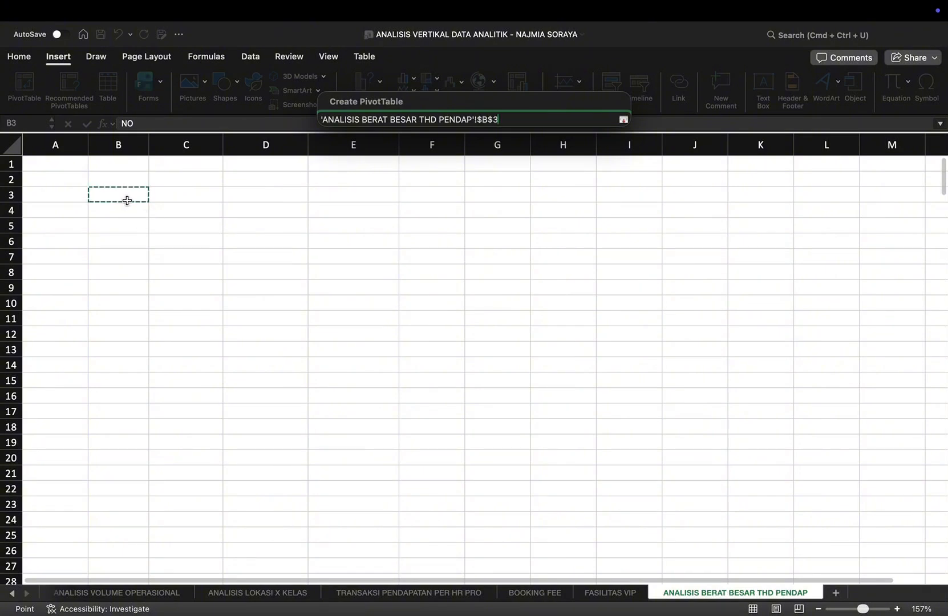
key("Return")
key("Return")
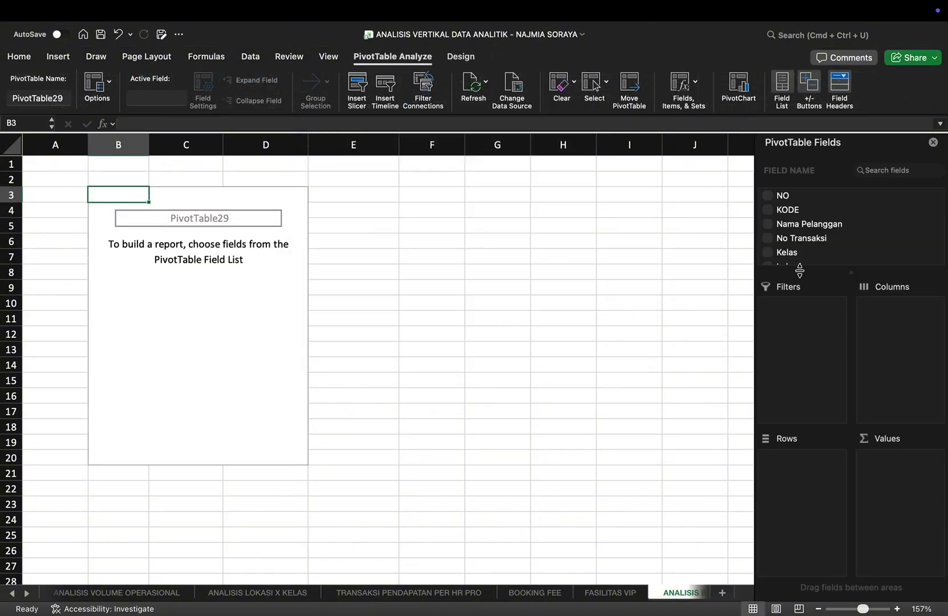
Step: Build the PivotTable with Catatan as rows and the count of KODE, sum of Berat (Kg) and sum of Total Bayar as values
scroll(827, 243, "down", 5)
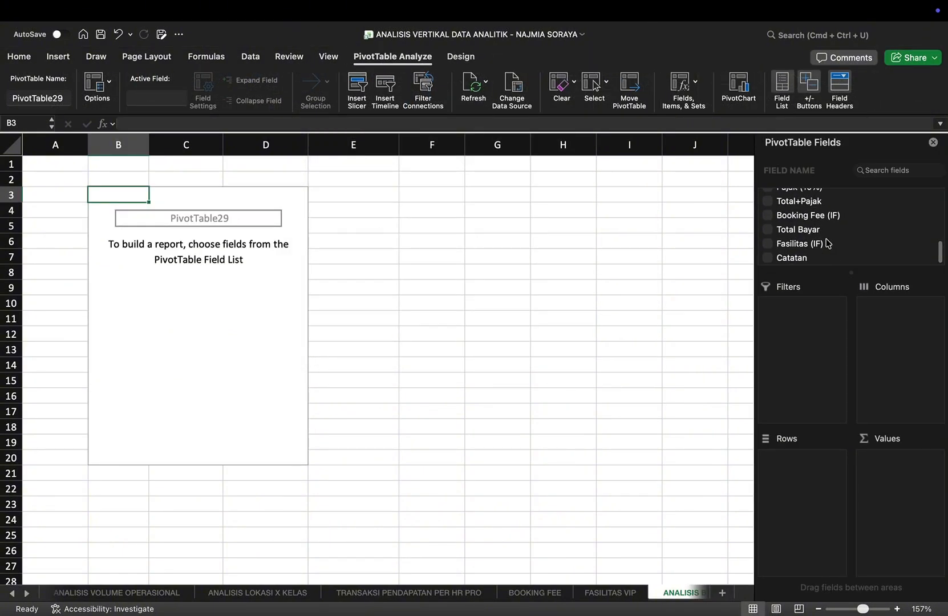
left_click(767, 257)
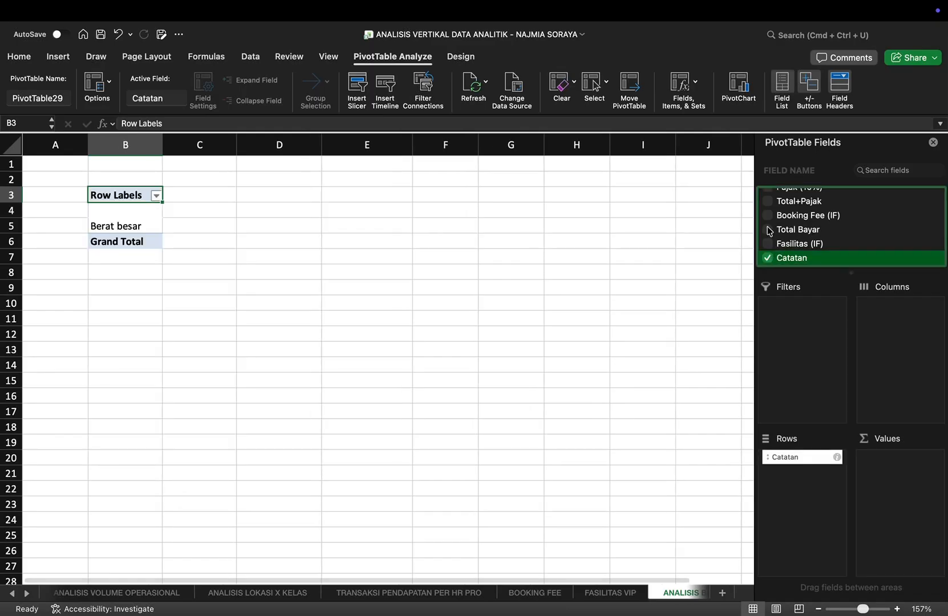
left_click(769, 230)
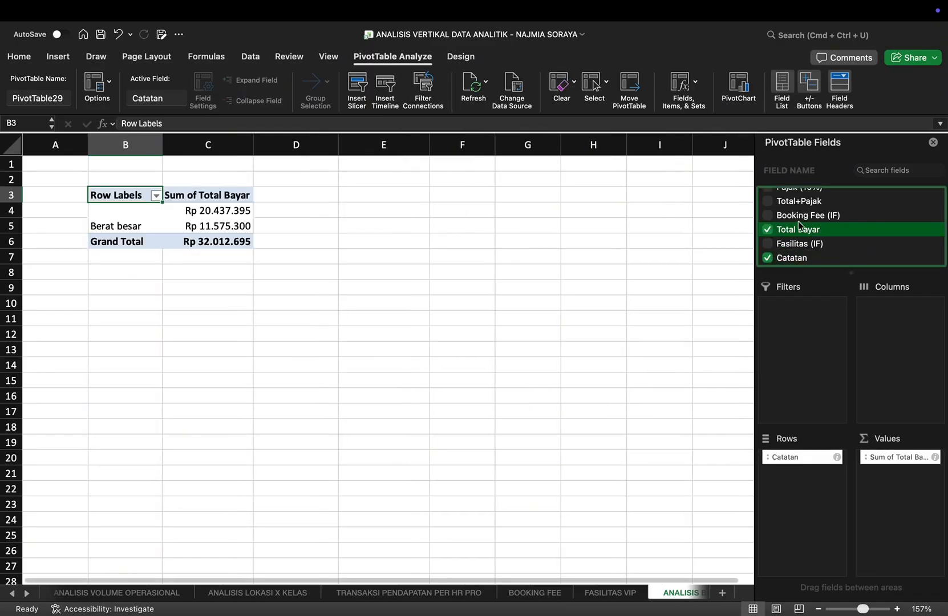
scroll(800, 225, "up", 5)
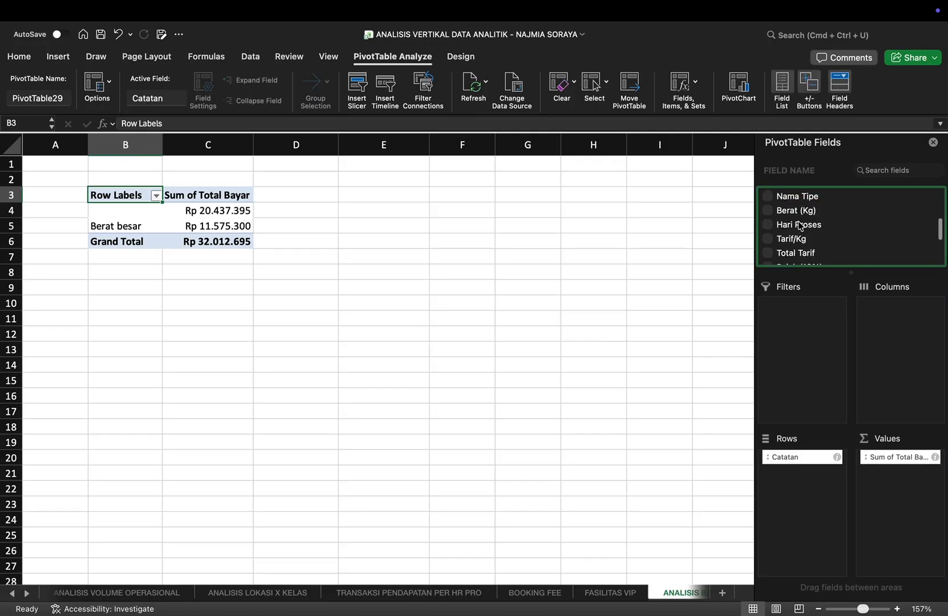
left_click(768, 214)
scroll(821, 230, "up", 5)
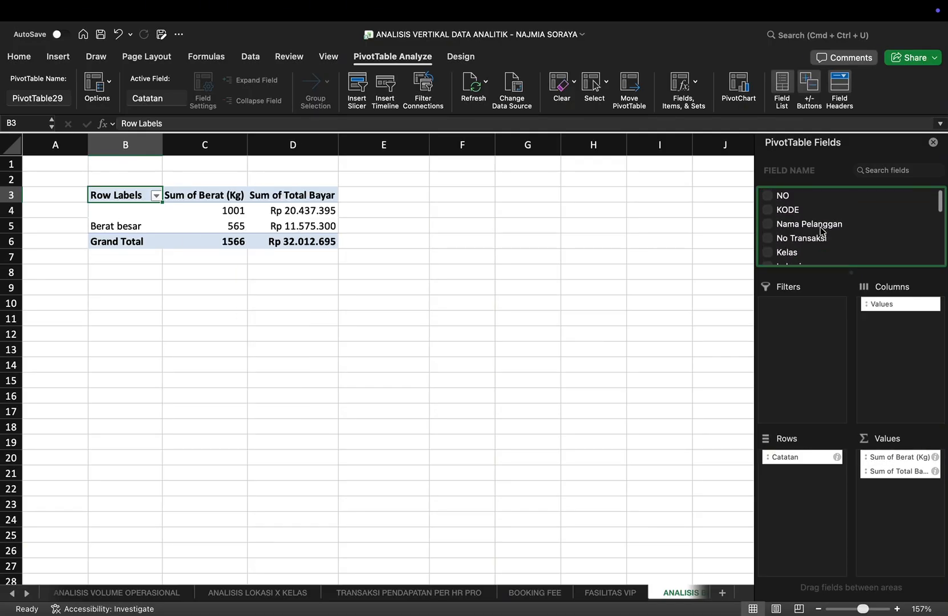
left_click_drag(793, 211, 894, 454)
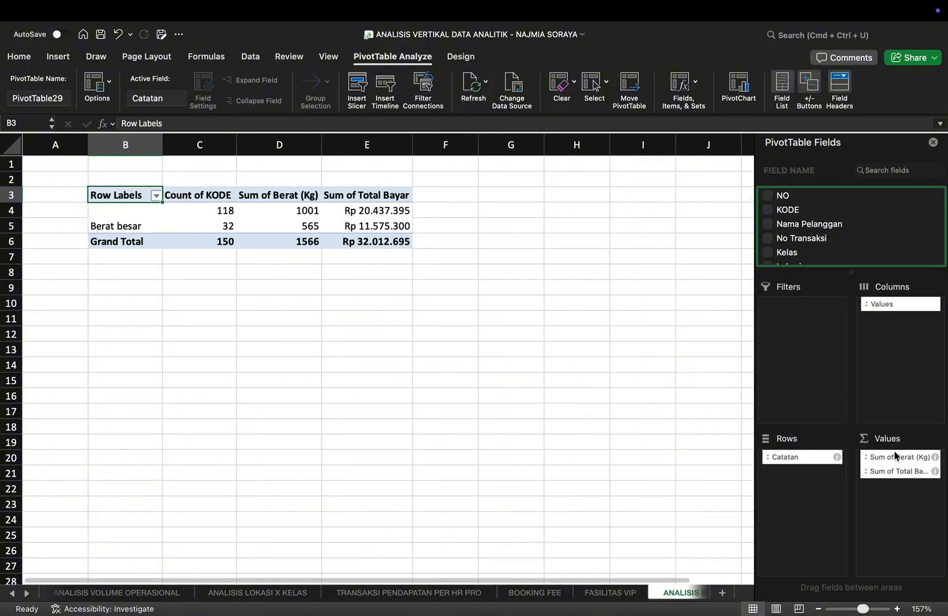
Step: Create a second PivotTable from the DATA OPERASIONAL table (Table1) in cell B9 of the existing ANALISIS BERAT BESAR THD PENDAP sheet
left_click(123, 272)
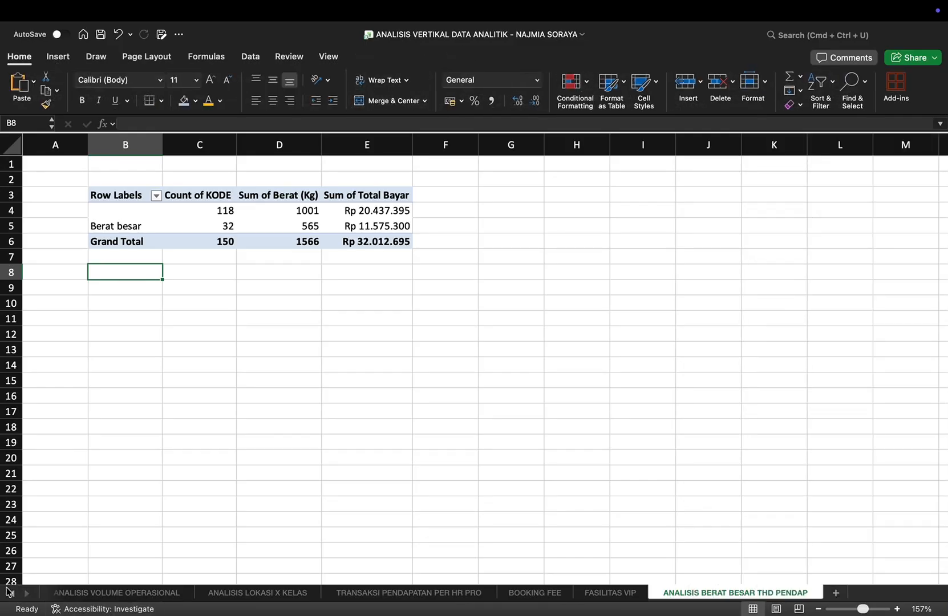
left_click(12, 594)
left_click(13, 594)
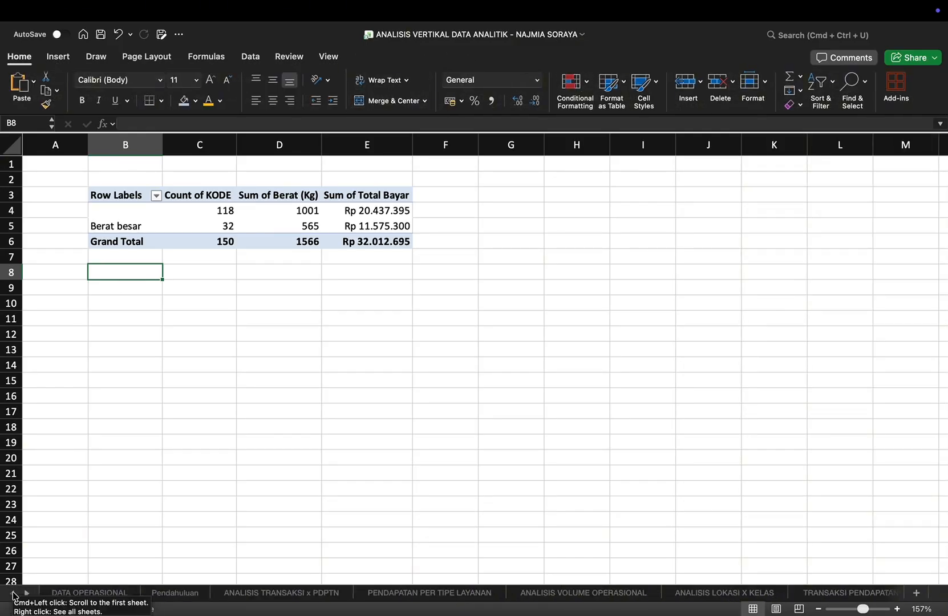
left_click(82, 592)
left_click(58, 56)
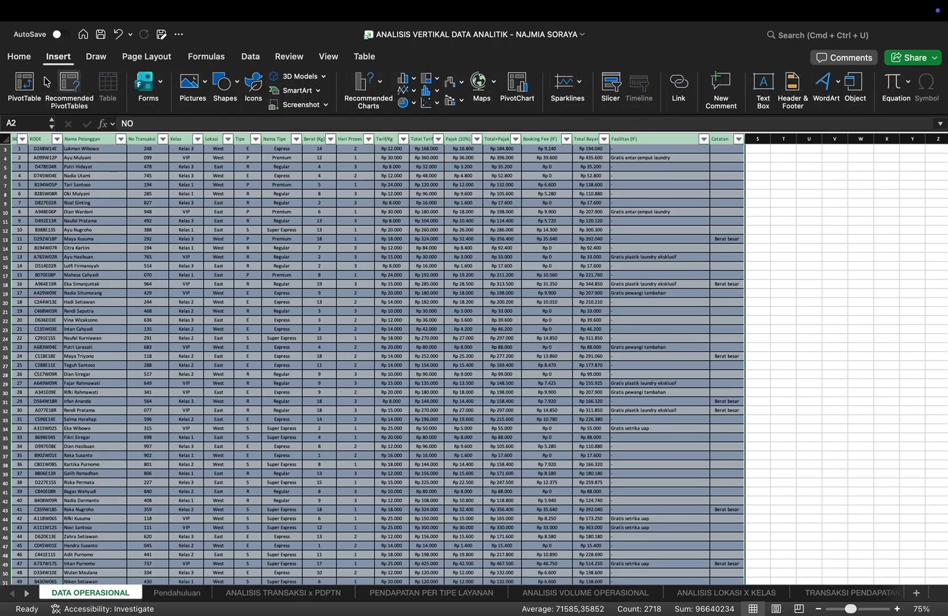
left_click(25, 86)
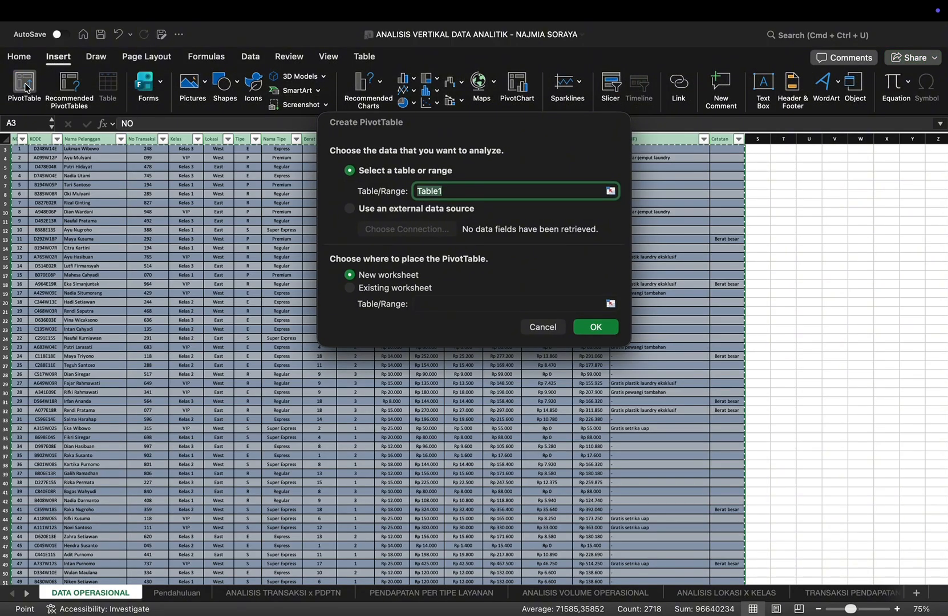
left_click(349, 288)
left_click(568, 306)
left_click(611, 303)
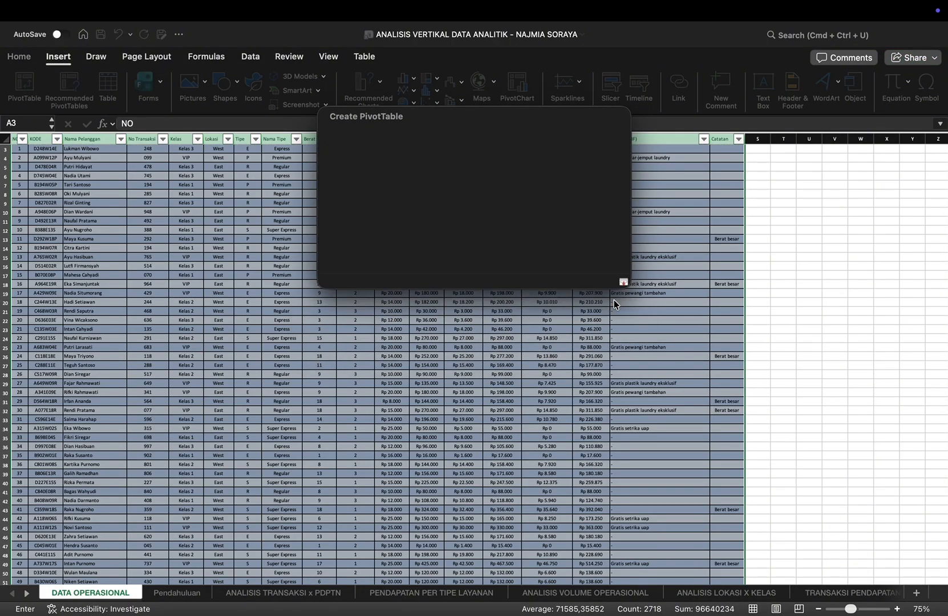
left_click(26, 594)
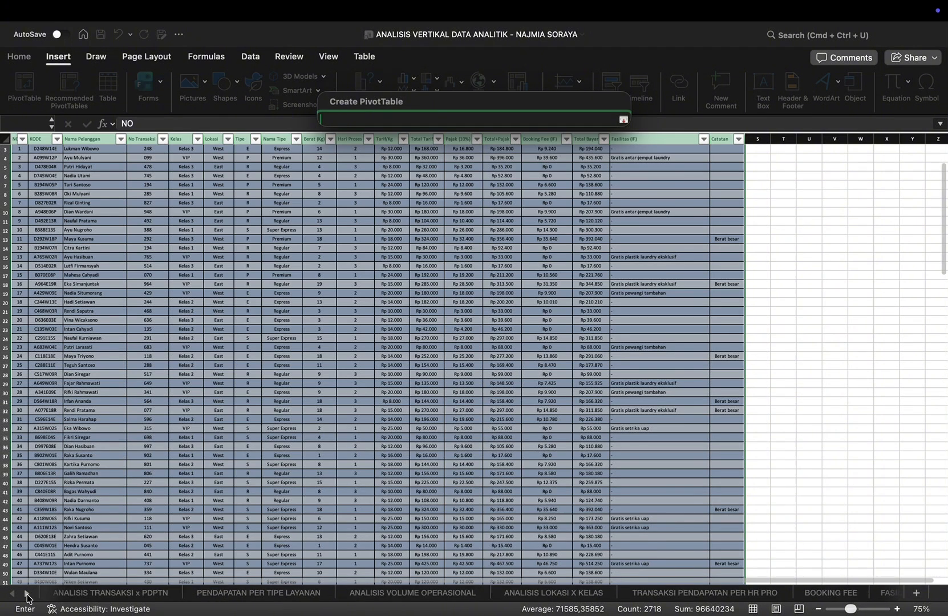
left_click(27, 594)
left_click(681, 594)
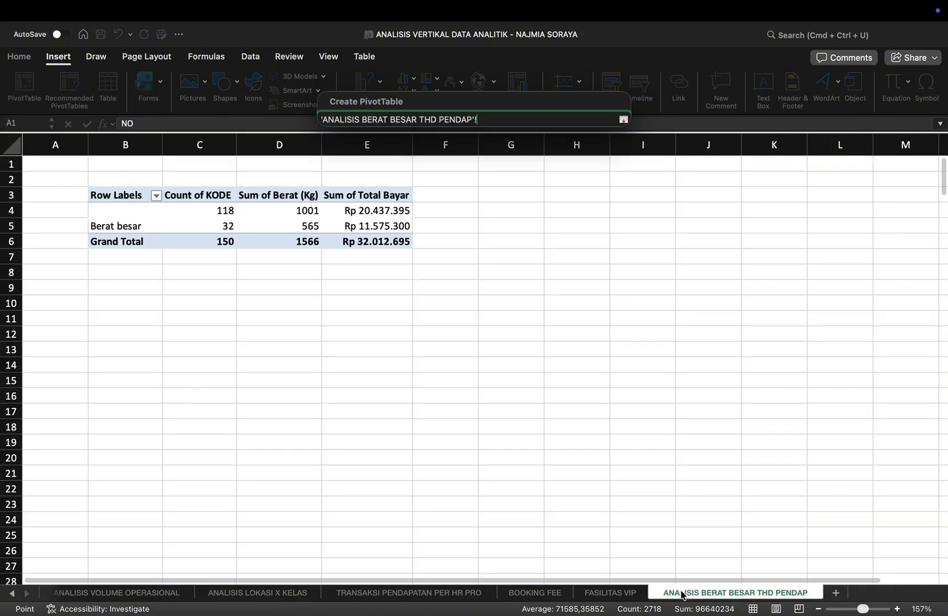
left_click(137, 301)
left_click(128, 272)
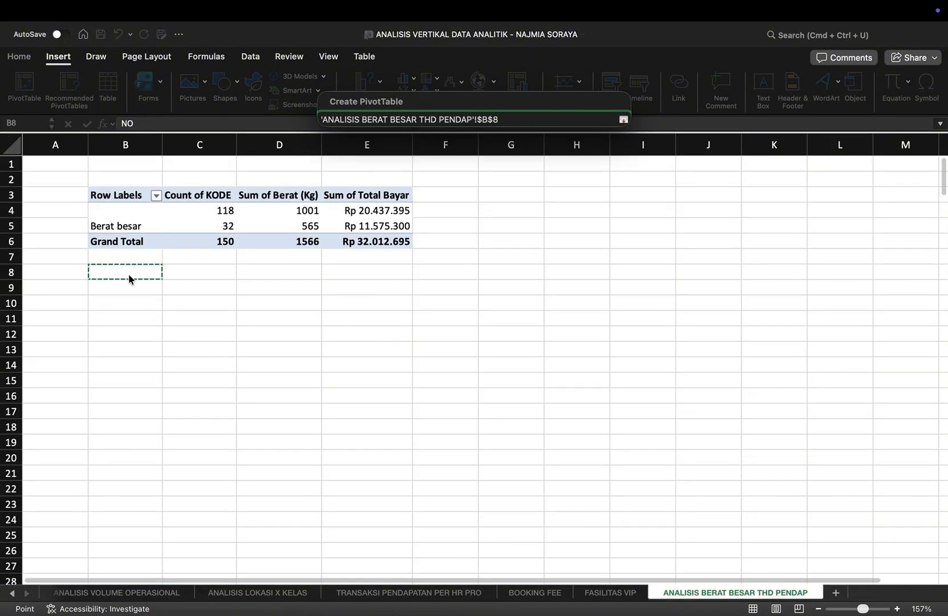
left_click(130, 284)
key("Return")
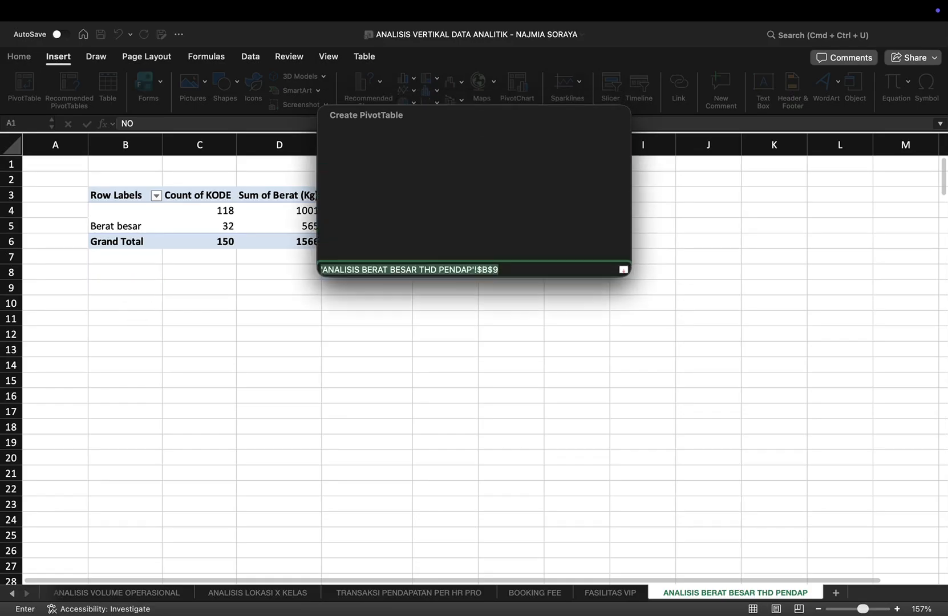
key("Return")
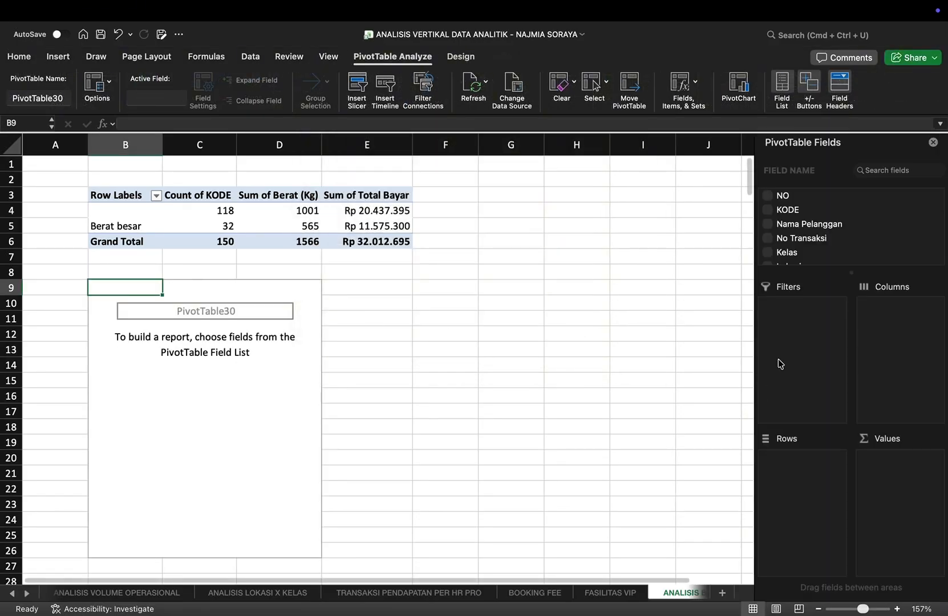
Step: Build the B9 PivotTable with Catatan as rows and the count of KODE, sum of Berat (Kg) and sum of Total Bayar as values
scroll(849, 247, "down", 3)
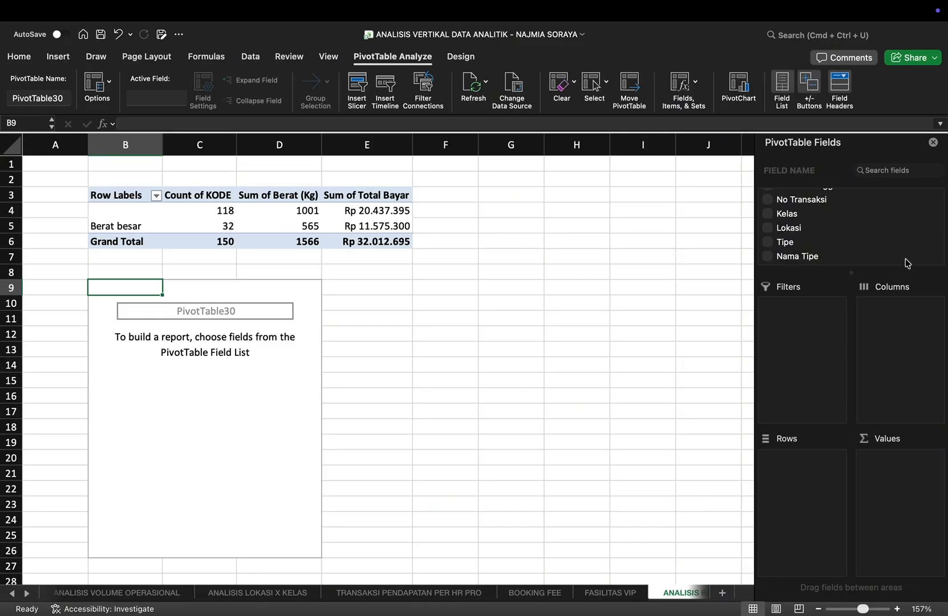
scroll(893, 255, "down", 3)
left_click(782, 256)
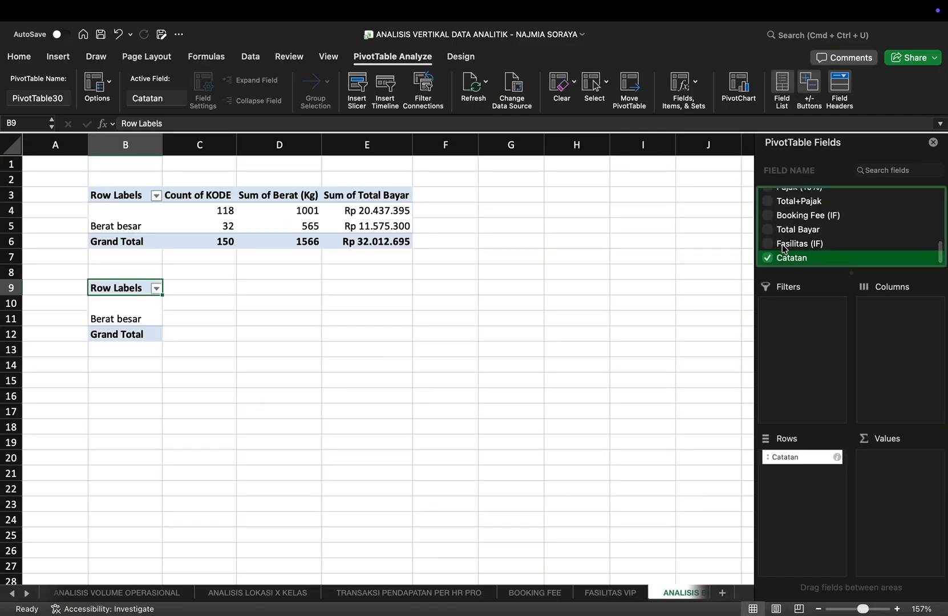
left_click(768, 229)
scroll(808, 231, "up", 4)
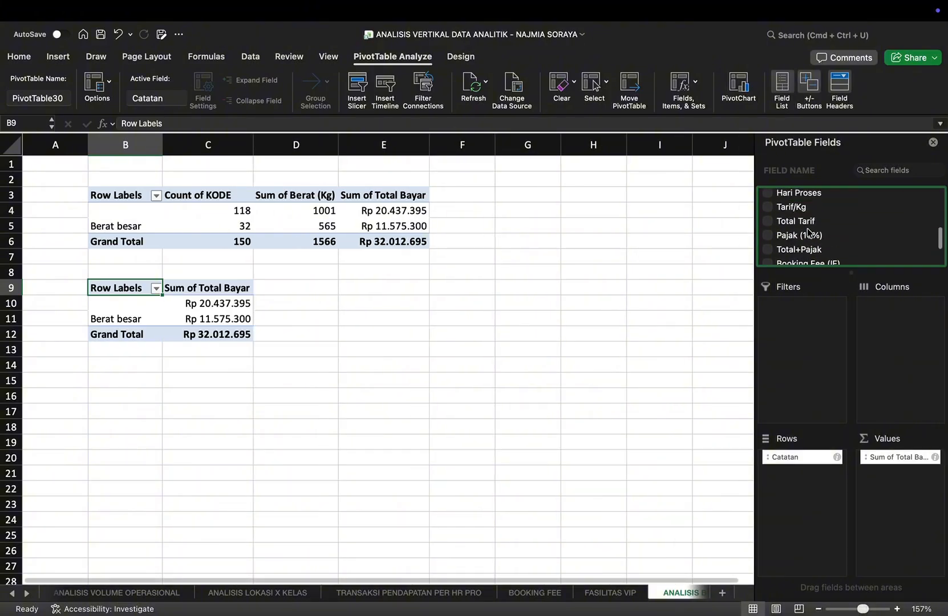
scroll(793, 230, "up", 1)
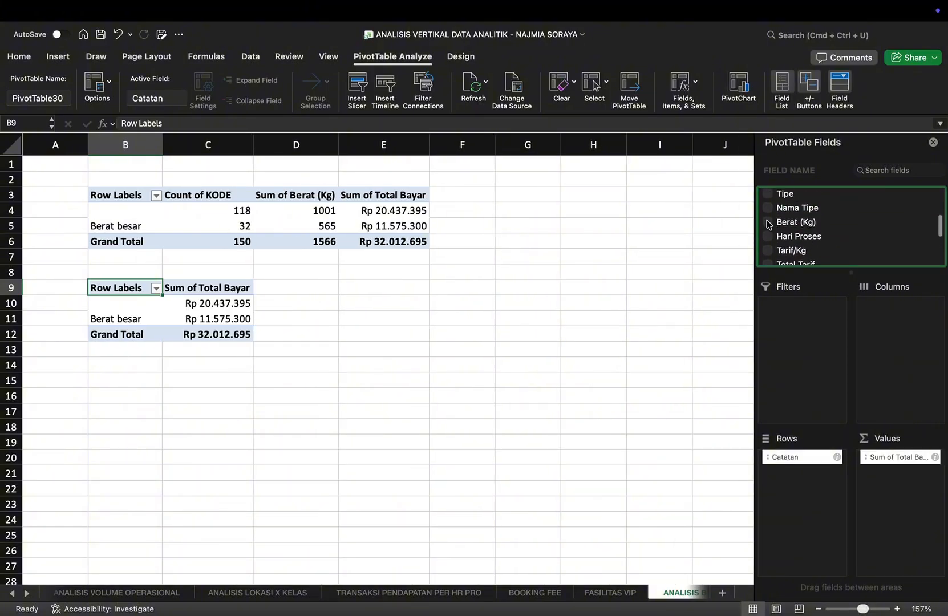
left_click(769, 223)
scroll(779, 220, "up", 5)
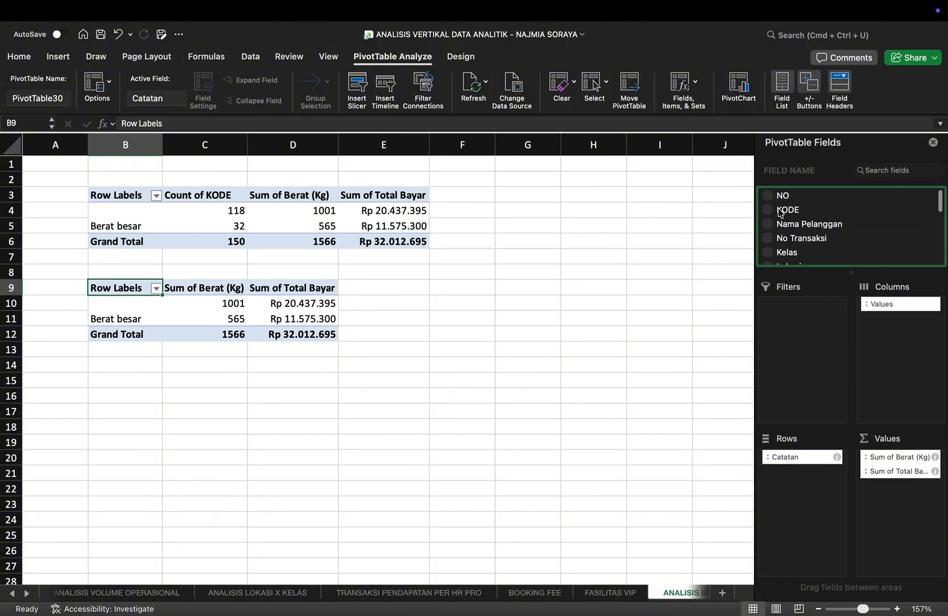
left_click_drag(781, 213, 901, 451)
left_click_drag(786, 209, 899, 455)
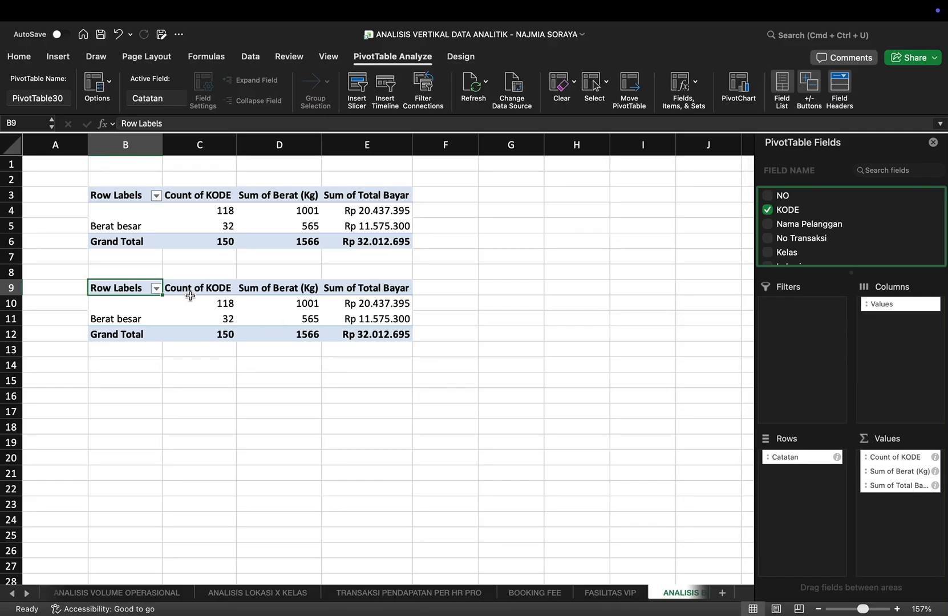
Step: Show the Count of KODE values in the lower PivotTable as % of Grand Total
left_click_drag(194, 302, 367, 334)
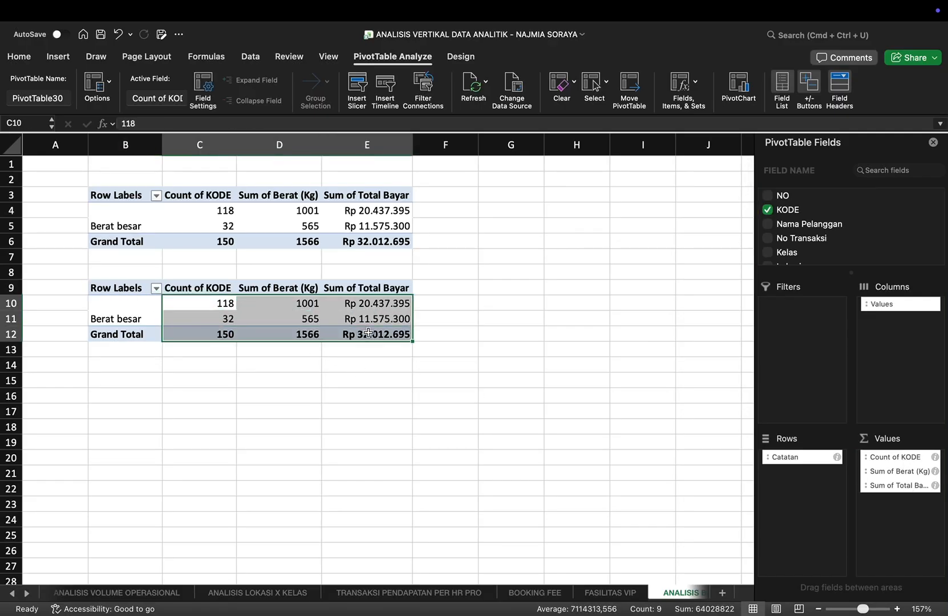
right_click(368, 336)
mouse_move(441, 472)
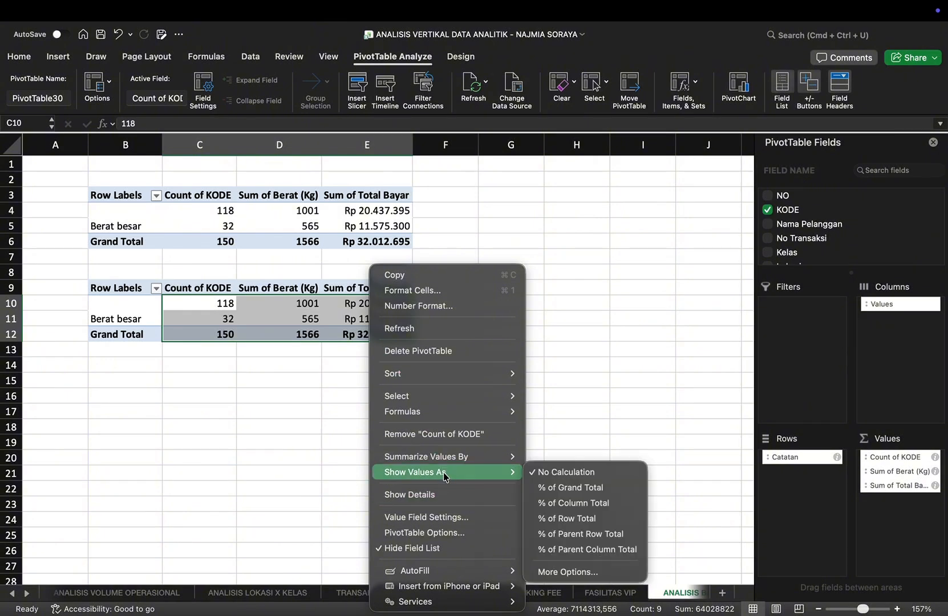
left_click(594, 488)
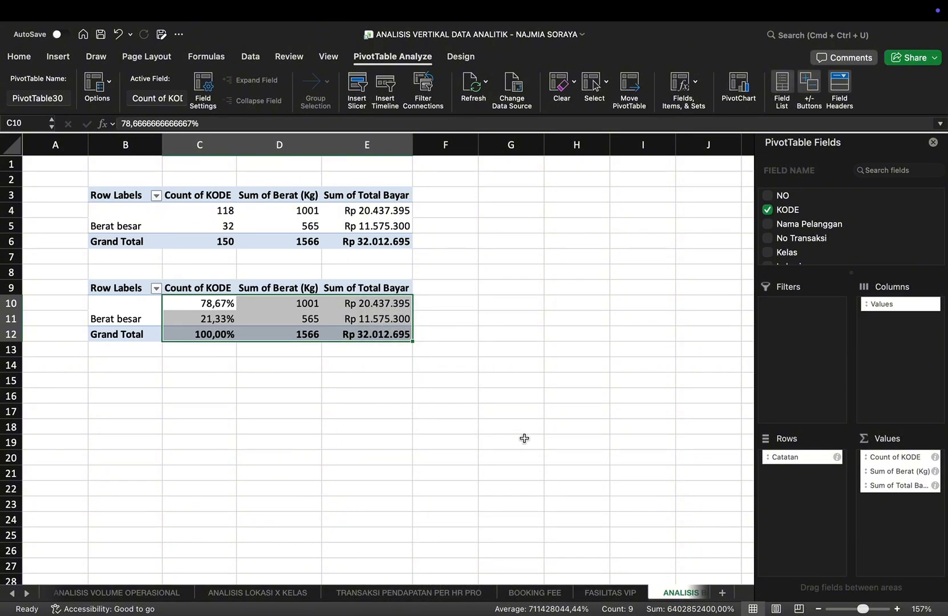
Step: Show the Sum of Berat (Kg) and Sum of Total Bayar values in the lower PivotTable as % of Grand Total
left_click(292, 310)
left_click_drag(281, 303, 276, 332)
right_click(284, 334)
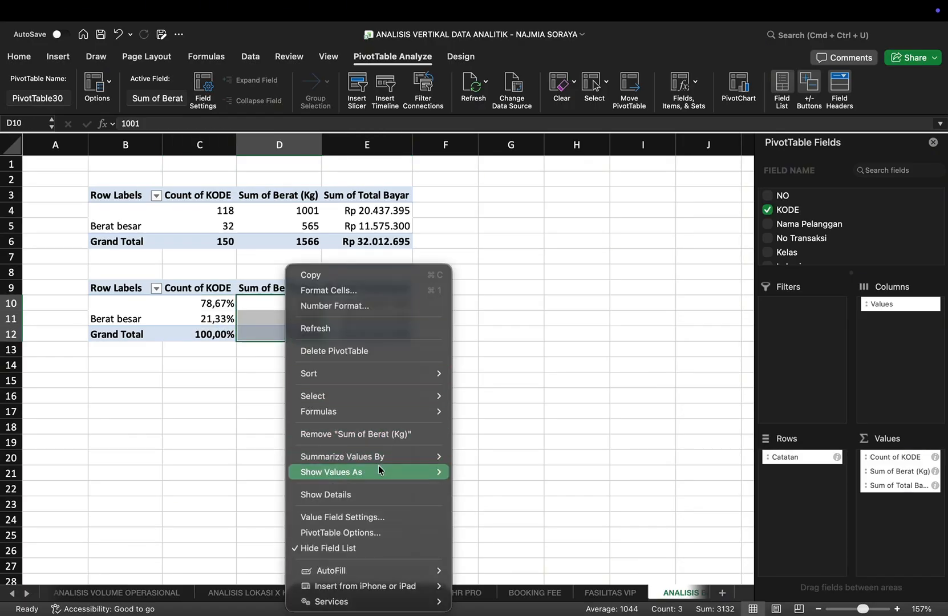
mouse_move(378, 472)
left_click(486, 489)
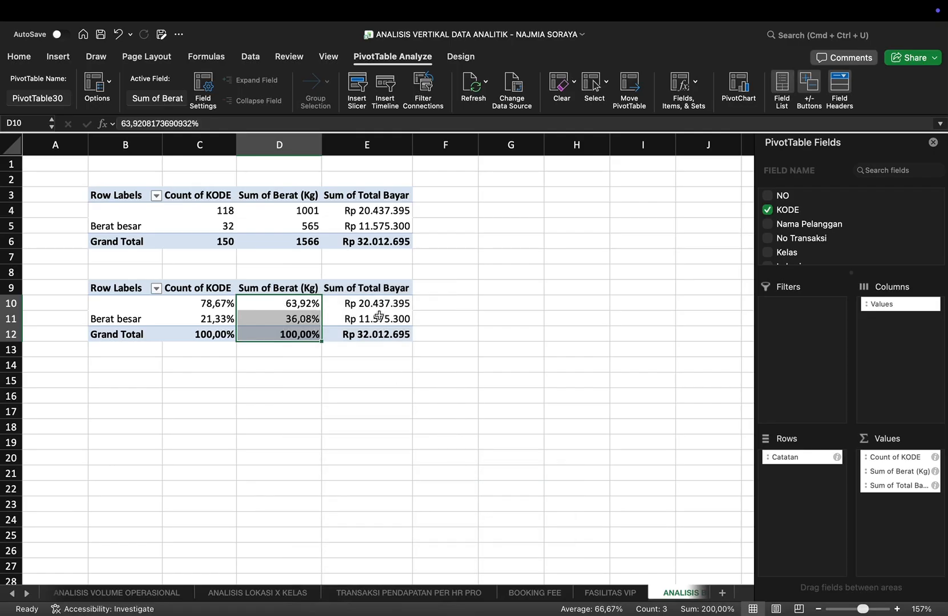
left_click_drag(375, 297, 379, 334)
right_click(379, 334)
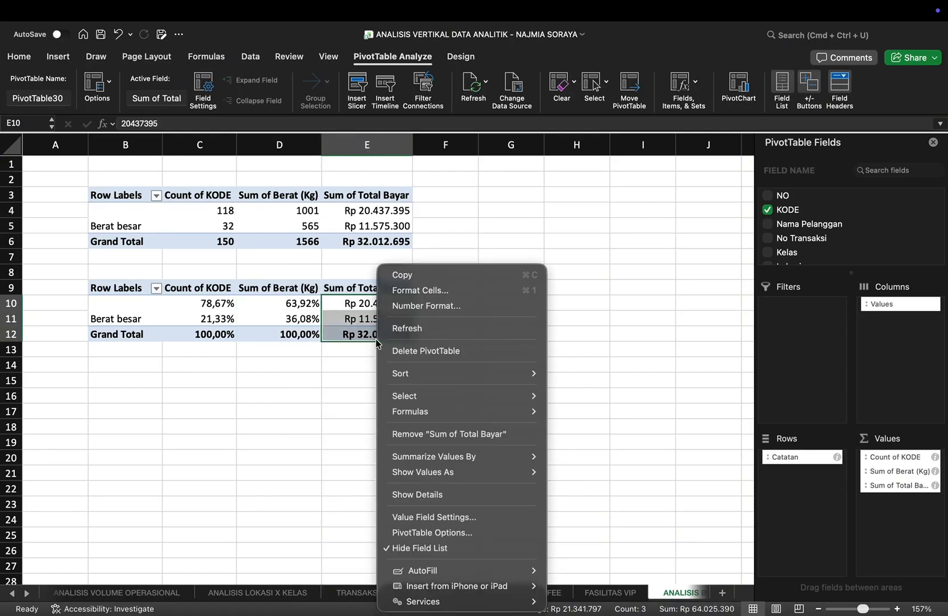
mouse_move(443, 471)
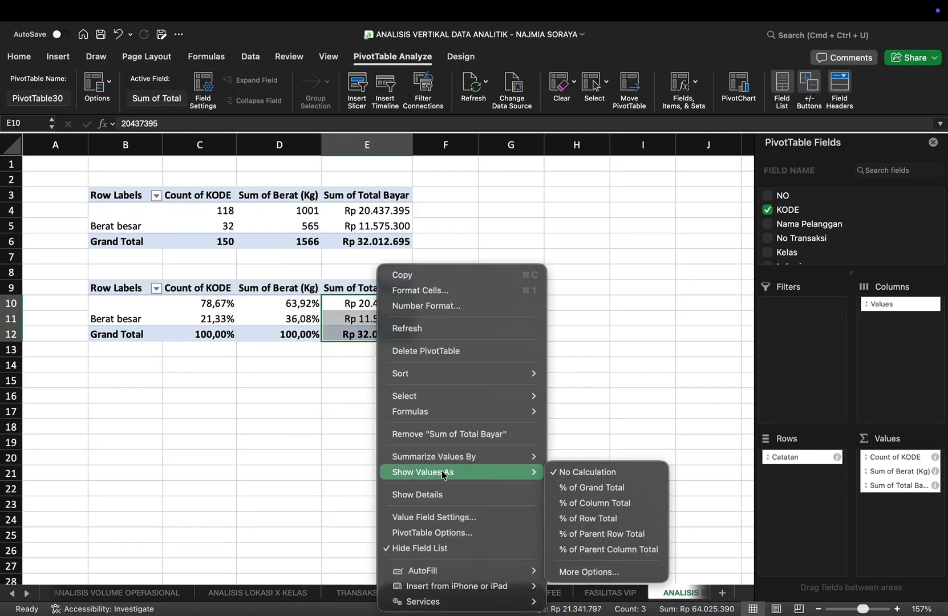
left_click(595, 483)
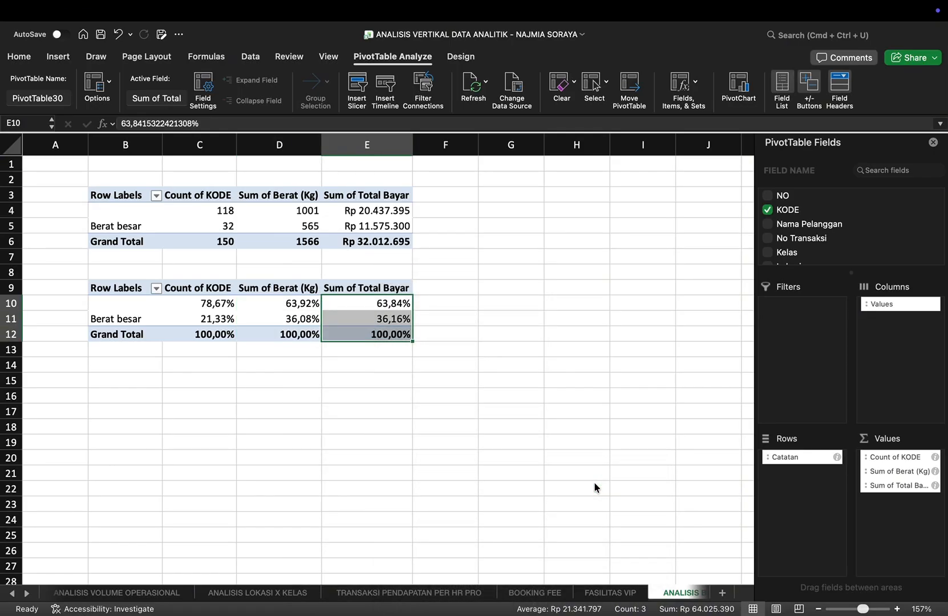
Step: Enter the label "ANALISIS" in B14 below the percentage PivotTable
left_click(133, 364)
type("ANAL")
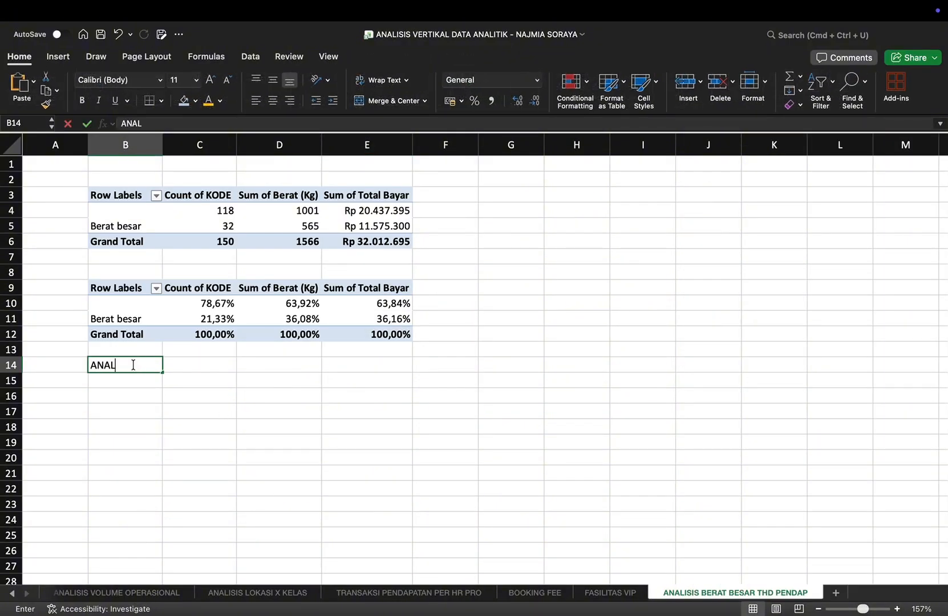
type("ISIS")
key("Tab")
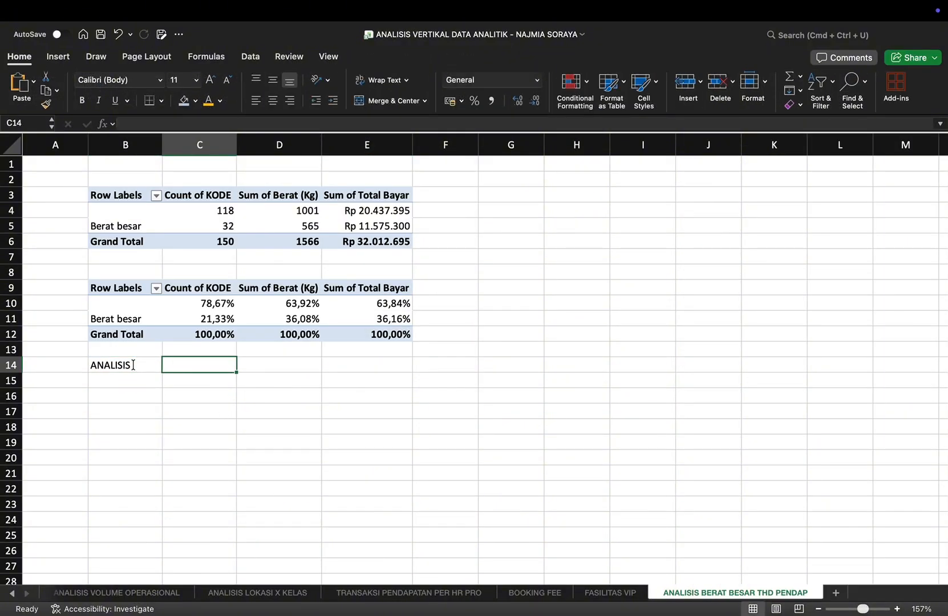
Step: Enter "Beray besar hanya 33 kali transaksi dari total 150, namun menyumbang 36,16% dari total pendapatan" in C14
type("Beray ")
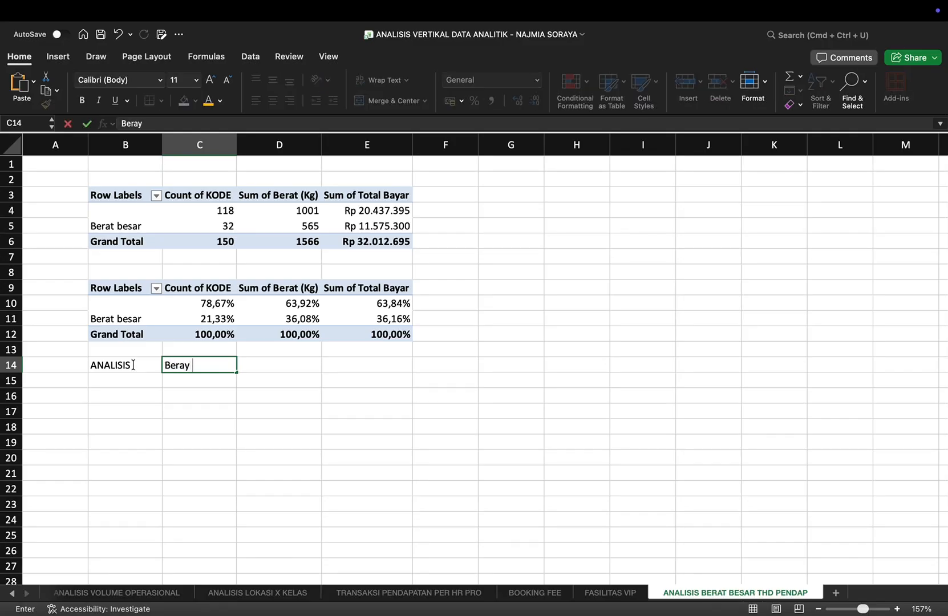
type("besar hanya")
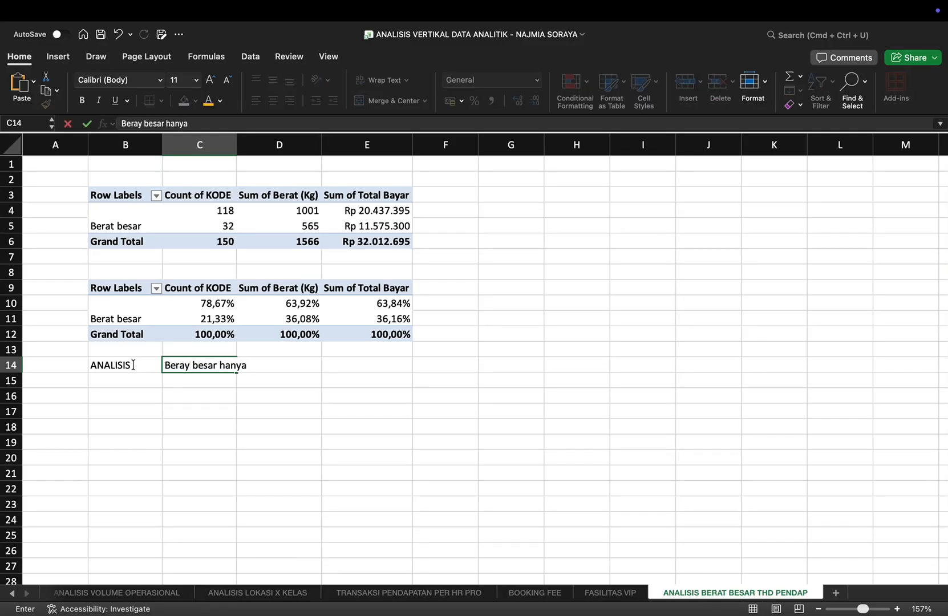
type(" 33 kali transak")
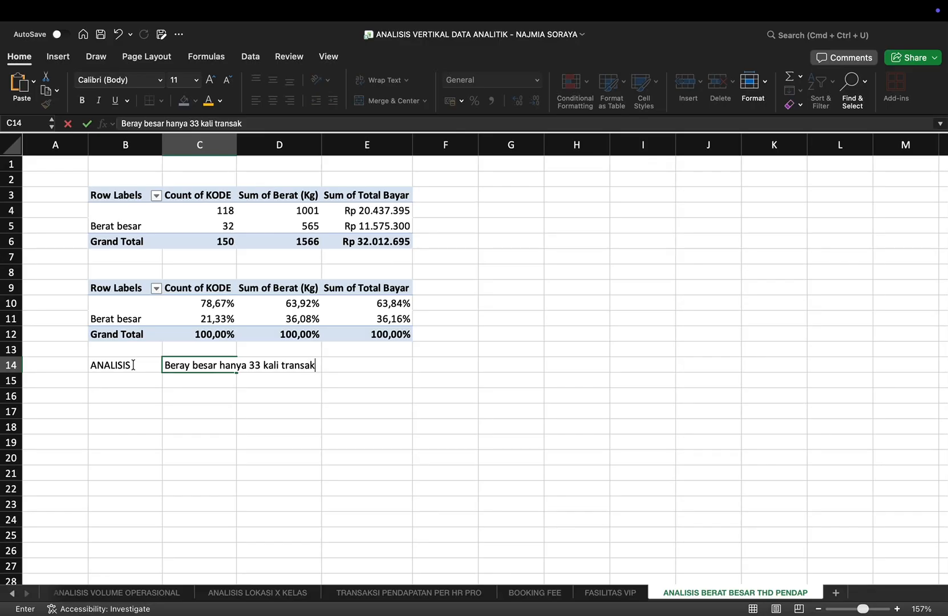
type("si dari total ")
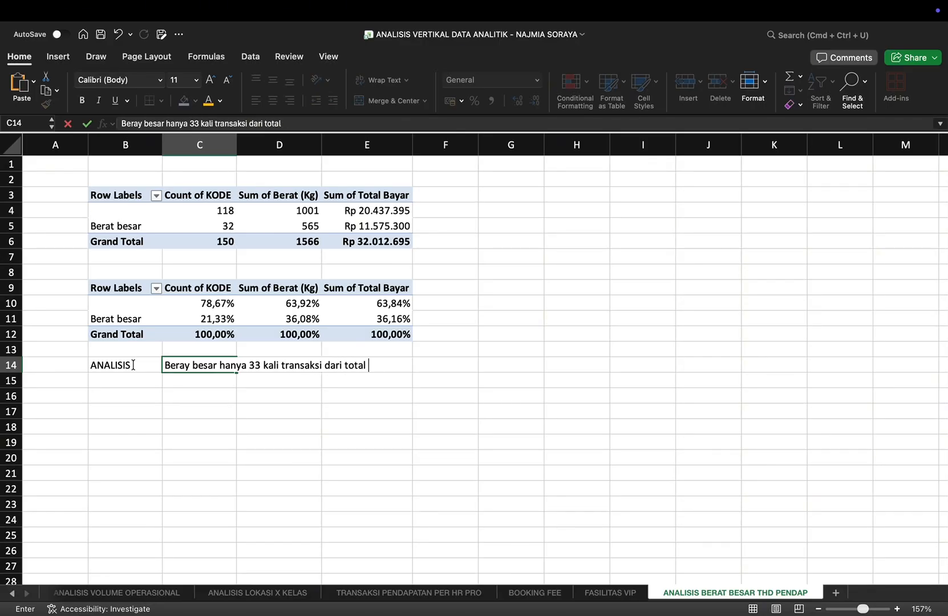
type("150, namun menyumbang 36,16%")
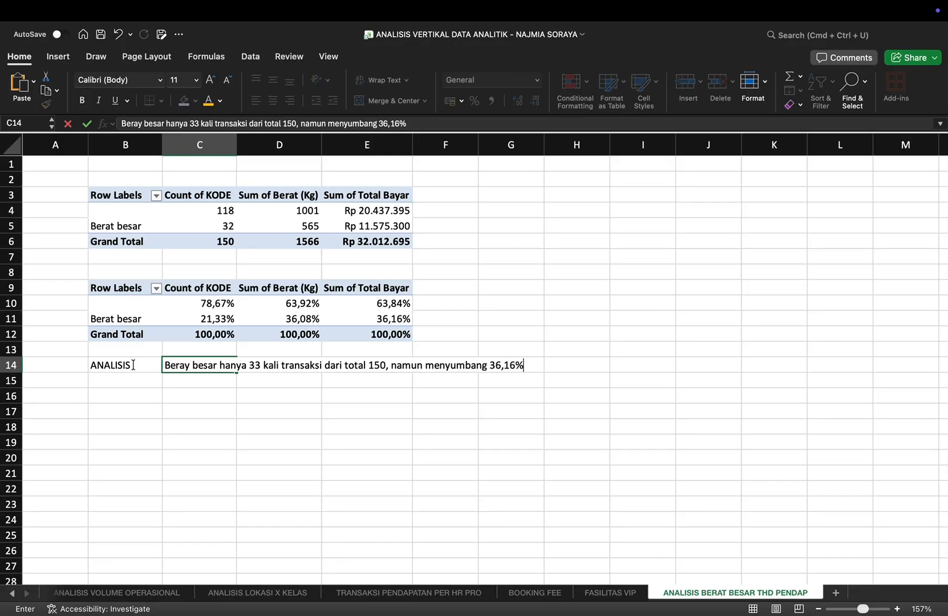
type("dari total pendapatan")
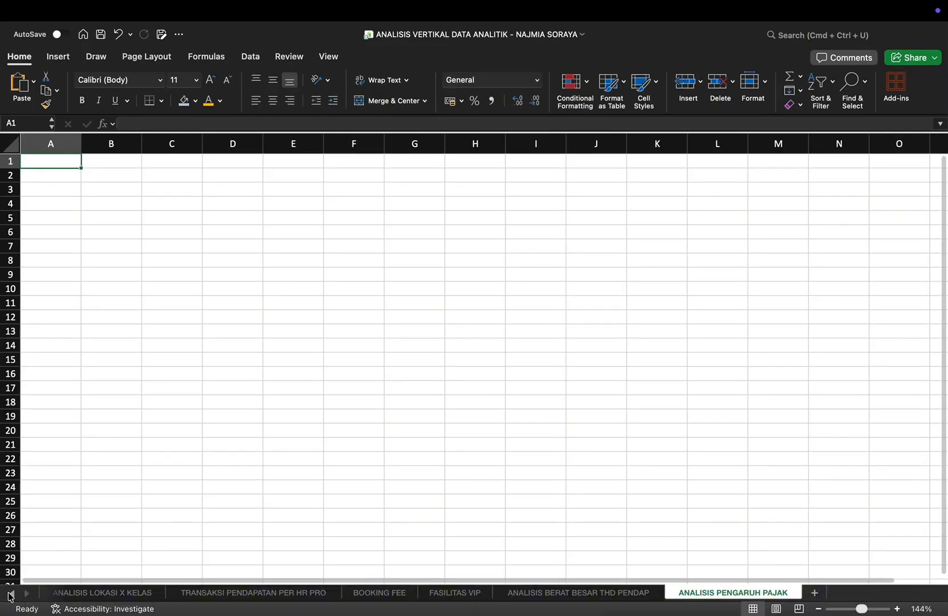
Step: Insert a PivotTable from the DATA OPERASIONAL table into the existing ANALISIS PENGARUH PAJAK sheet at B3
left_click(12, 593)
left_click(12, 594)
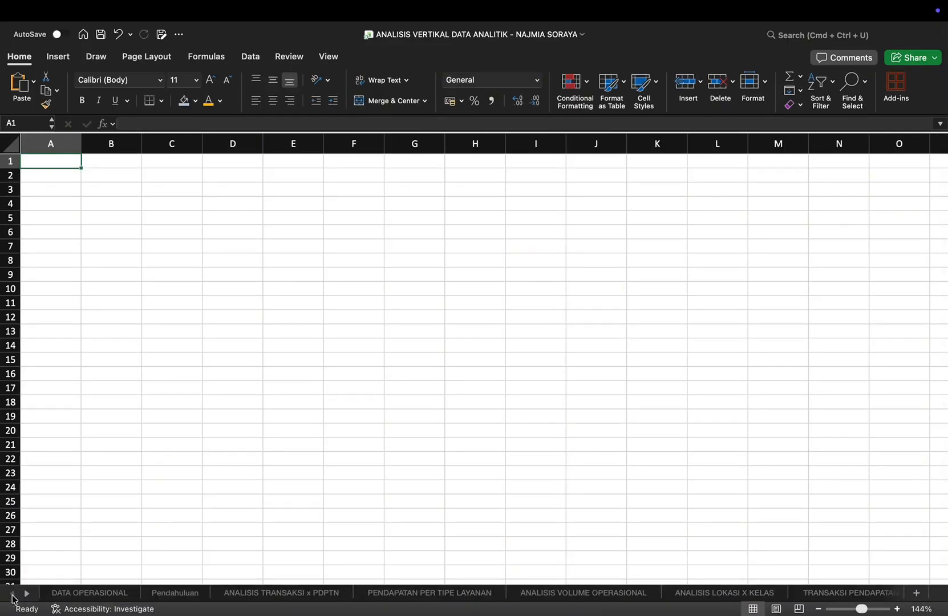
left_click(76, 594)
left_click(59, 57)
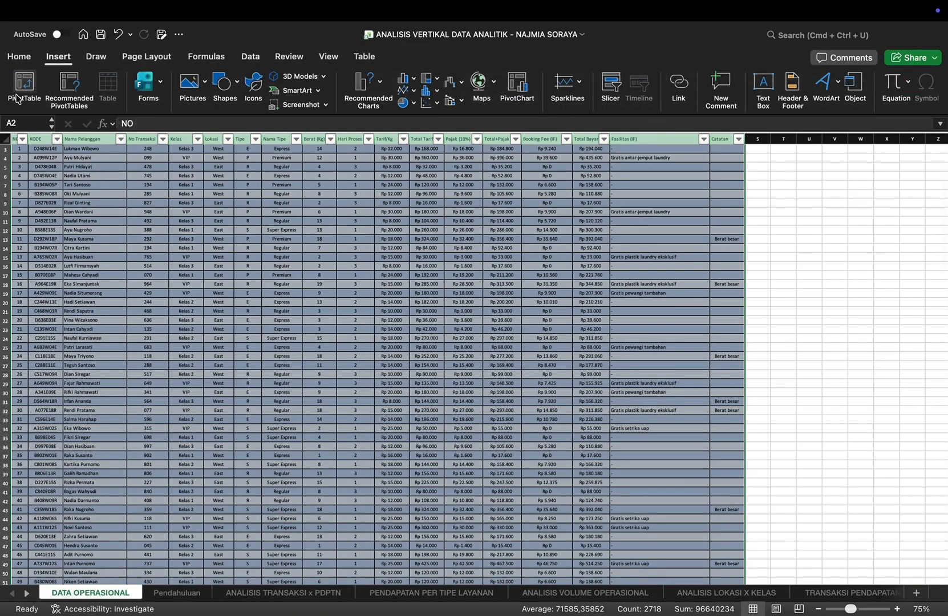
left_click(24, 88)
left_click(349, 288)
left_click(609, 304)
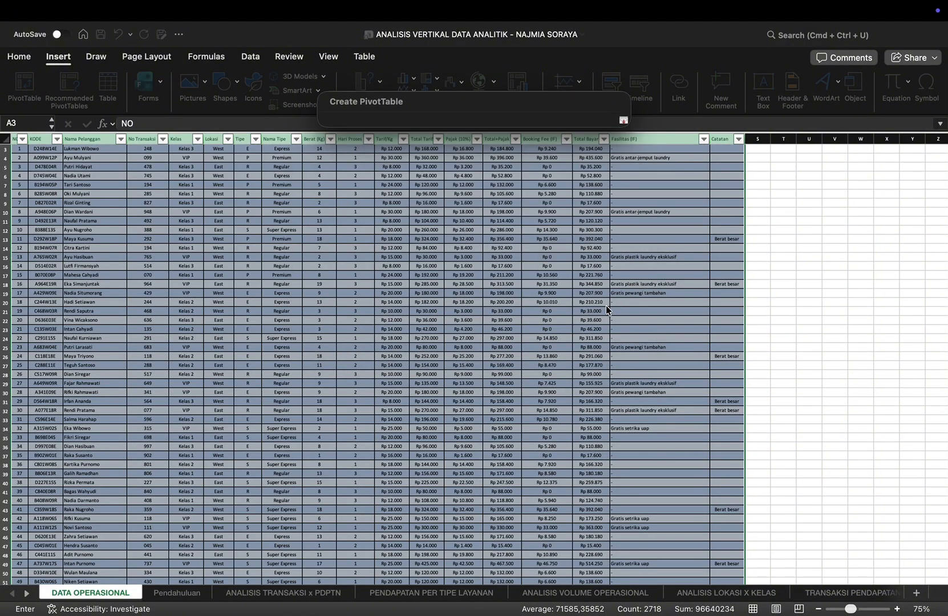
left_click(30, 597)
left_click(30, 597)
left_click(736, 593)
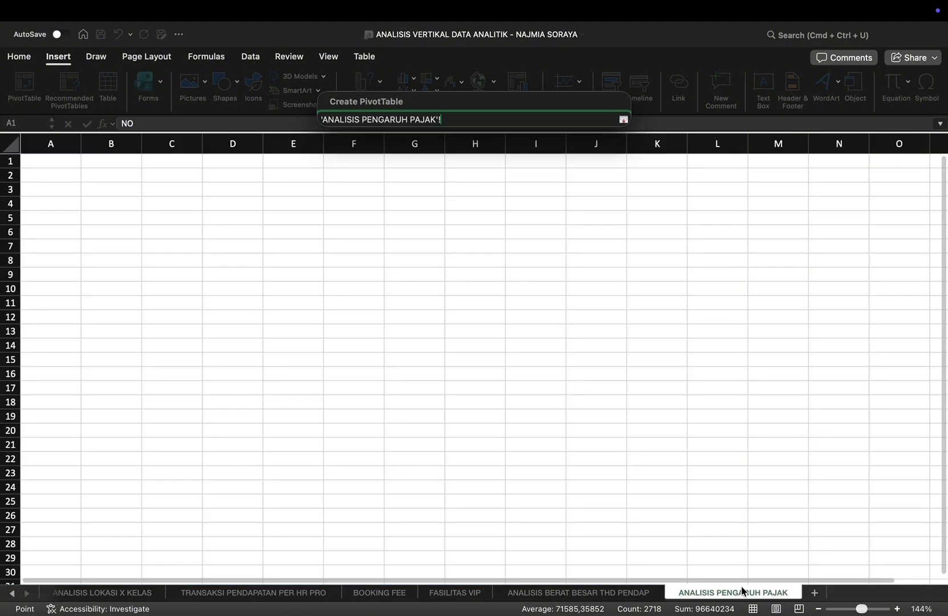
left_click(124, 195)
key("Return")
key("Return")
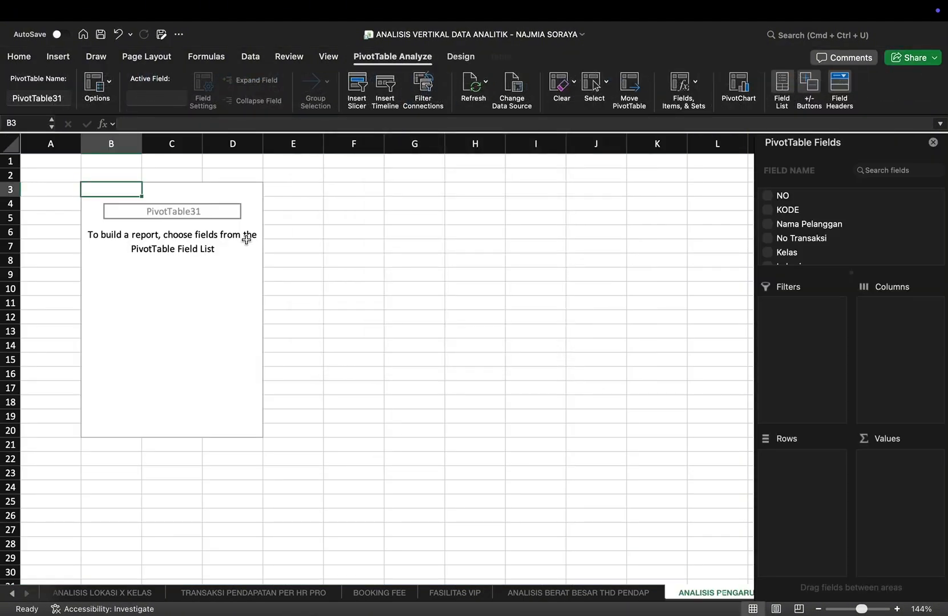
Step: Build the PivotTable at B3 with Lokasi as rows and the sums of Total Bayar and Pajak (10%) as values
scroll(806, 235, "down", 2)
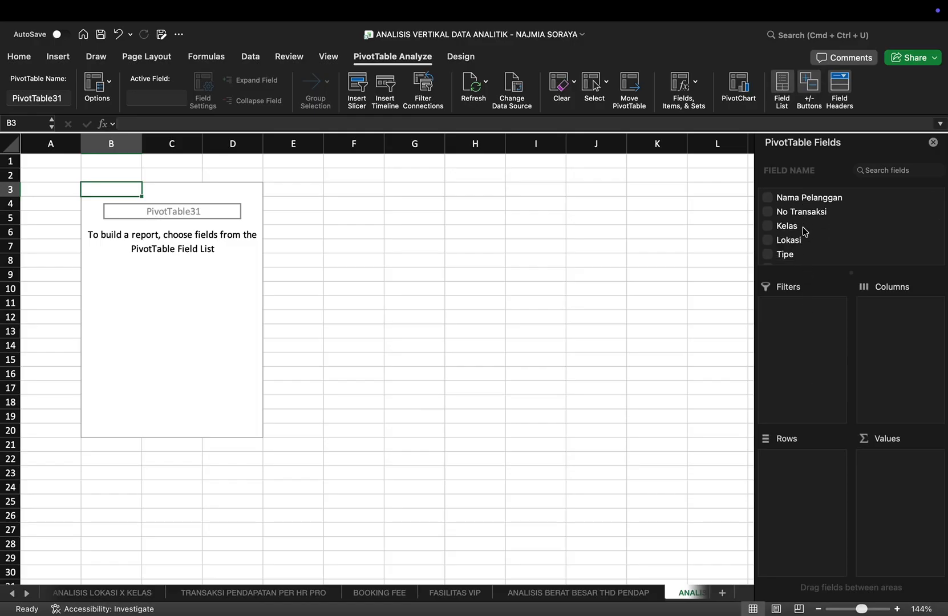
scroll(884, 234, "down", 3)
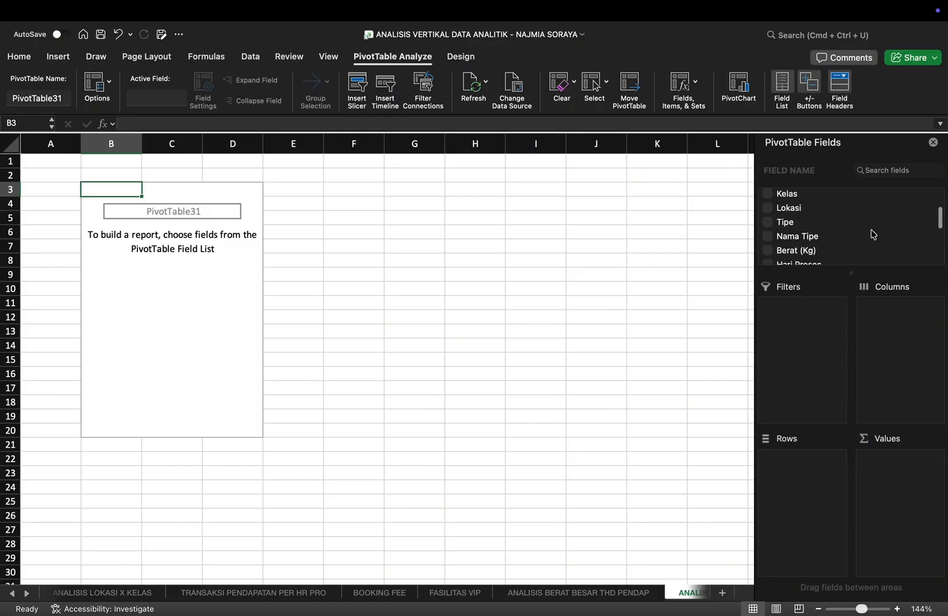
left_click(793, 216)
scroll(805, 236, "down", 1)
scroll(805, 237, "down", 5)
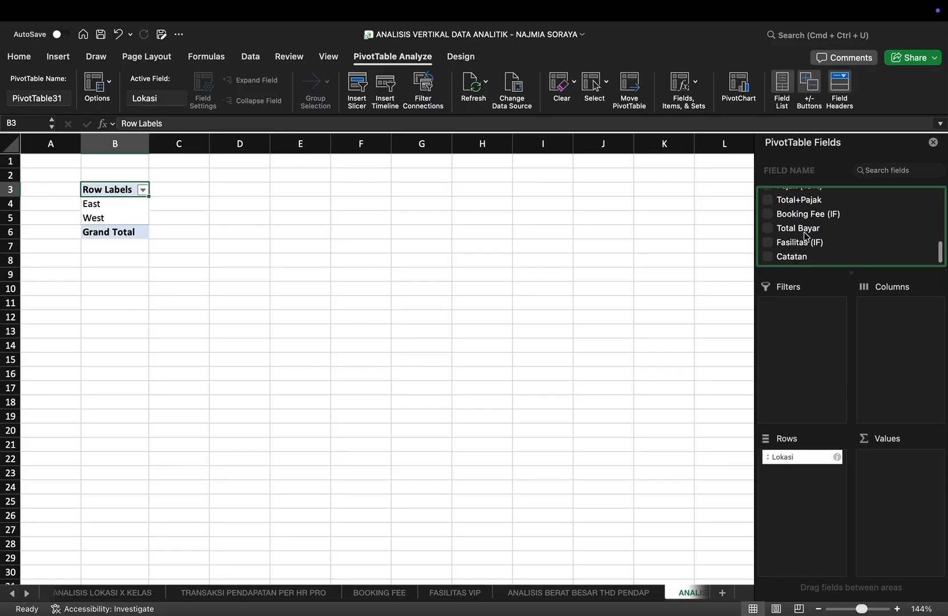
left_click(771, 230)
scroll(784, 216, "up", 2)
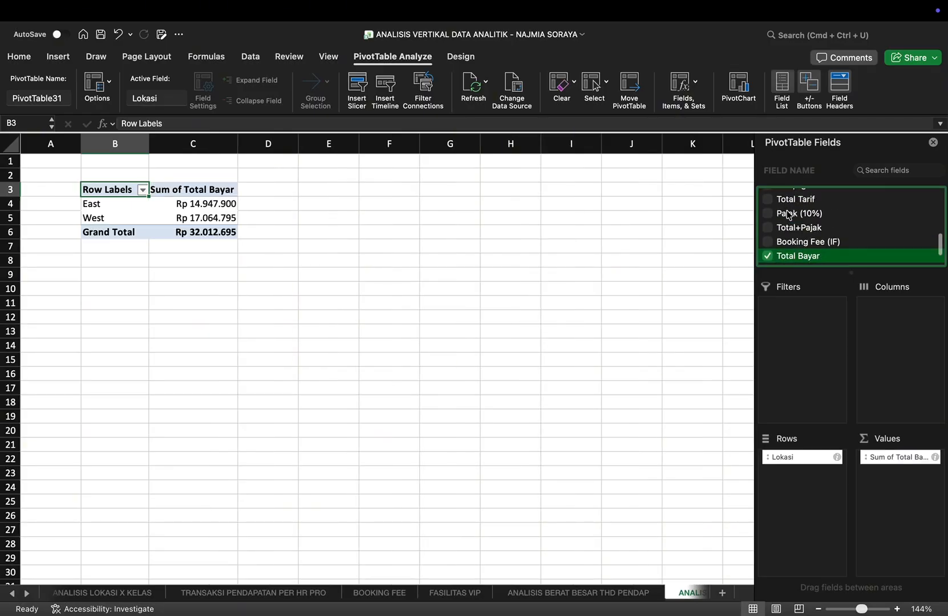
left_click(769, 215)
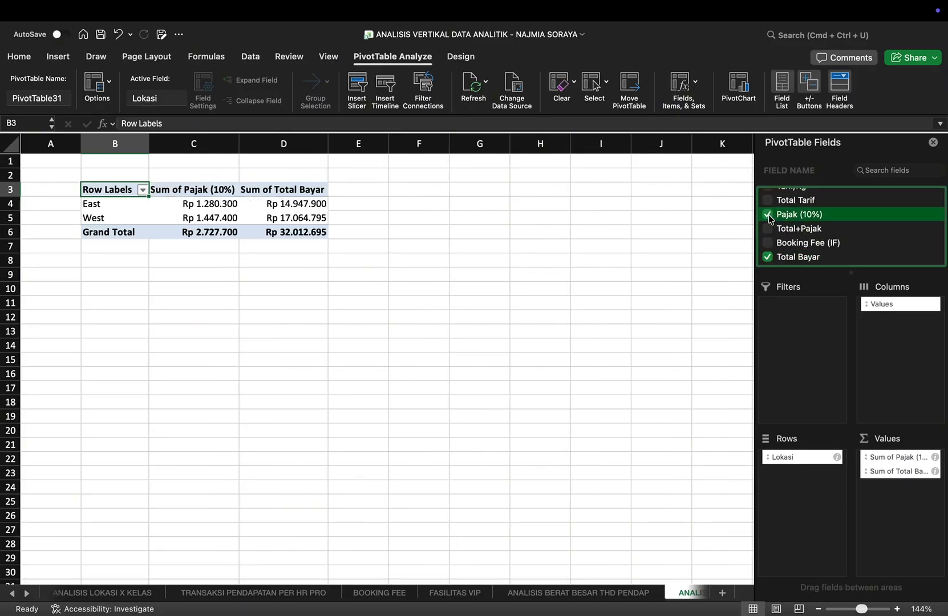
Step: Insert a second PivotTable from the DATA OPERASIONAL table into the ANALISIS PENGARUH PAJAK sheet at B9
left_click(132, 275)
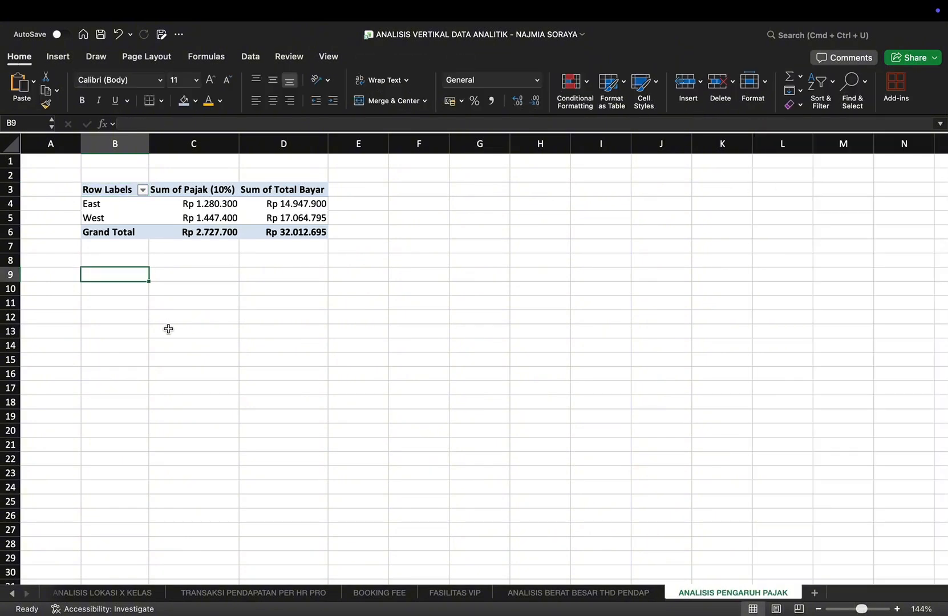
left_click(12, 594)
left_click(12, 593)
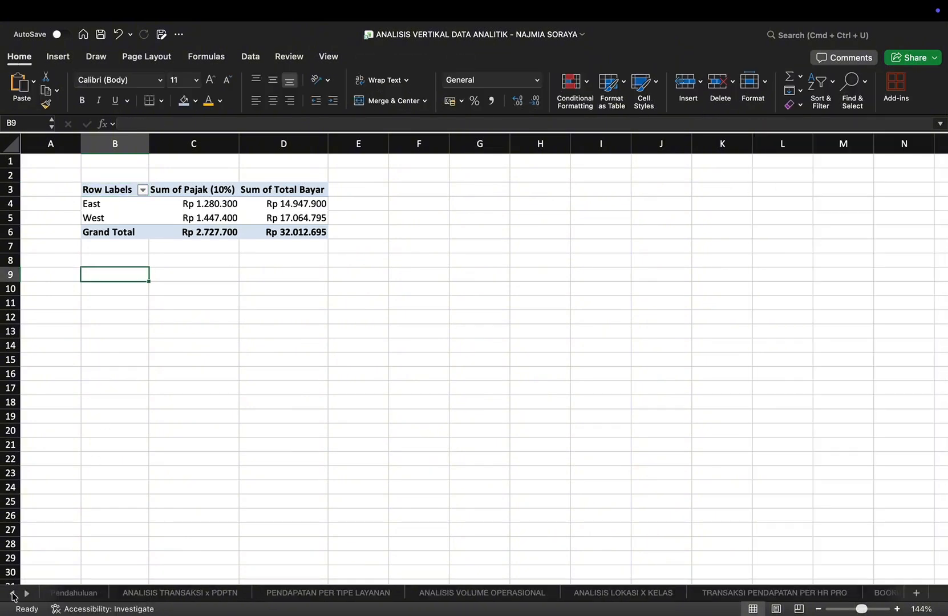
left_click(12, 593)
left_click(74, 593)
left_click(57, 56)
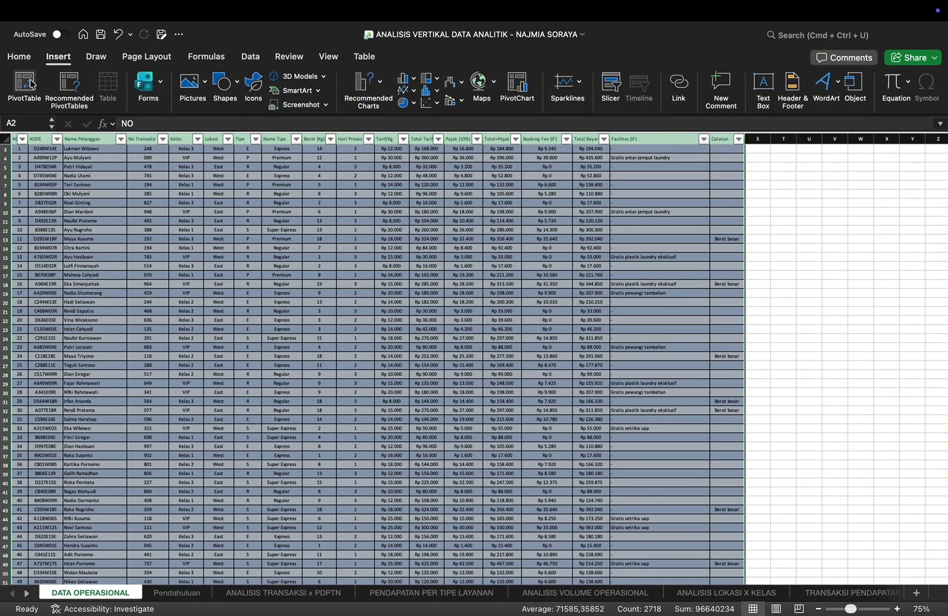
left_click(24, 85)
left_click(350, 288)
left_click(610, 304)
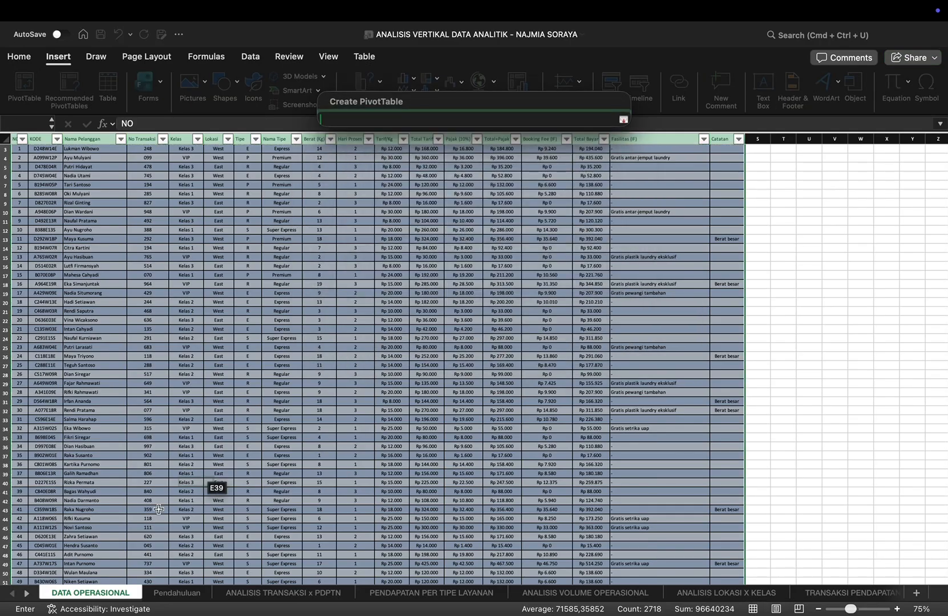
left_click(26, 594)
left_click(26, 593)
left_click(26, 594)
left_click(26, 593)
left_click(26, 594)
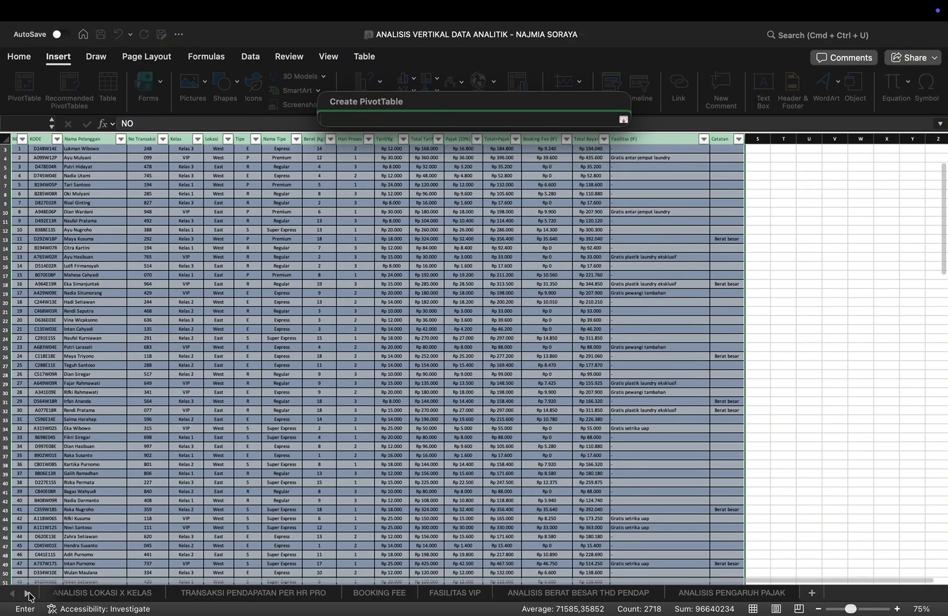
left_click(733, 593)
left_click(119, 270)
key("Return")
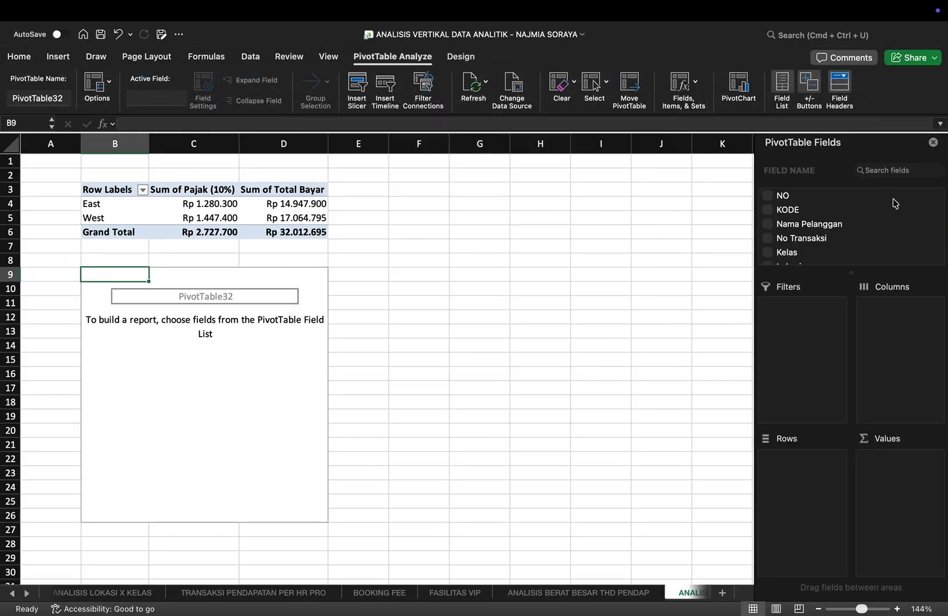
Step: Fill the lower PivotTable with Lokasi as rows and the sums of Total Bayar and Pajak (10%) as values
scroll(832, 240, "down", 5)
scroll(810, 233, "up", 2)
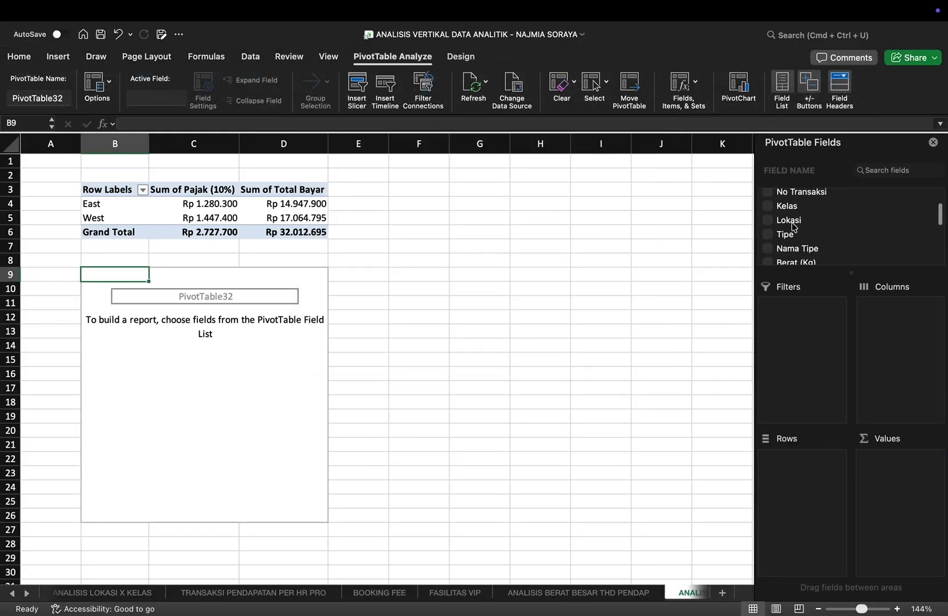
left_click(791, 224)
scroll(796, 228, "down", 5)
left_click(799, 230)
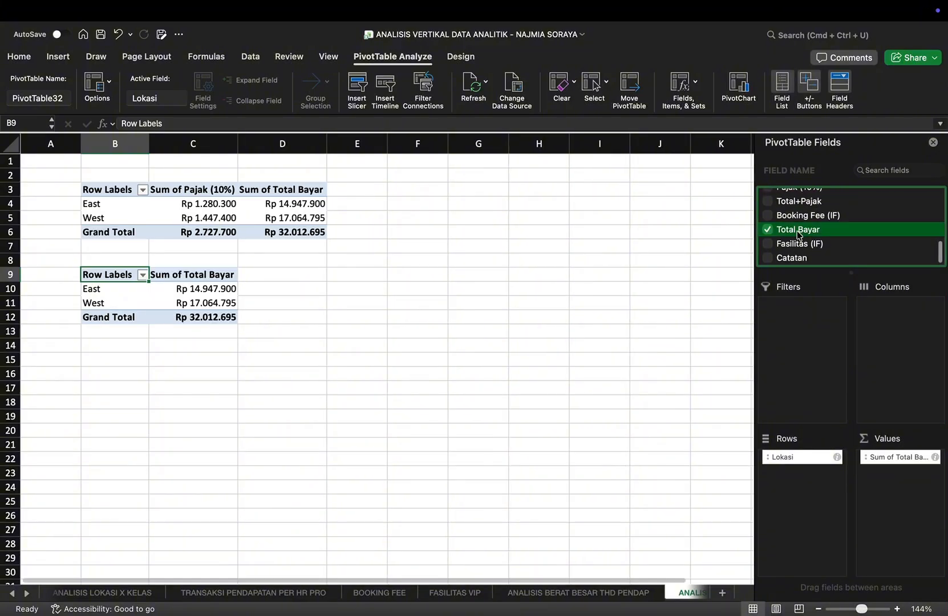
scroll(788, 232, "up", 2)
left_click(768, 221)
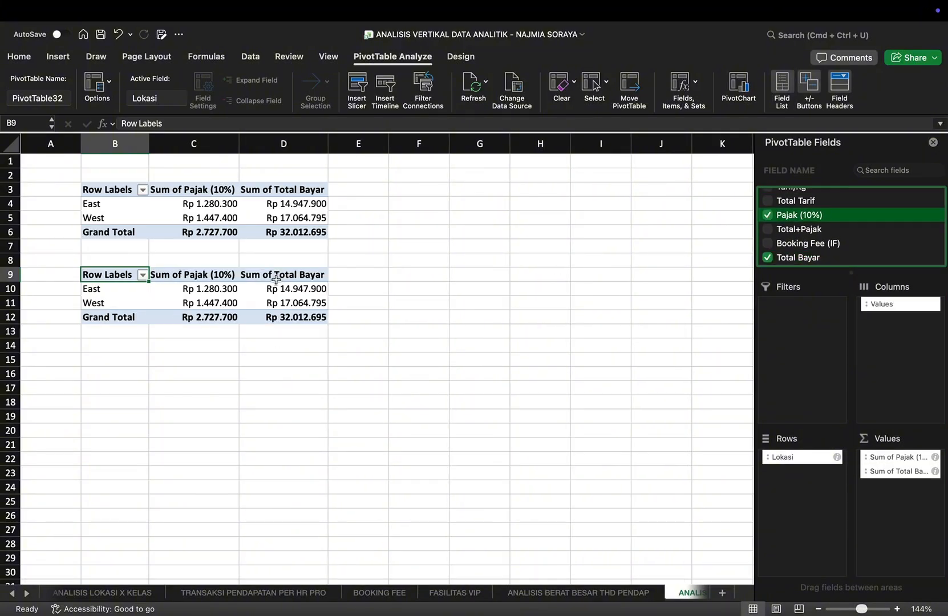
Step: Show the Sum of Pajak (10%) and Sum of Total Bayar values in the lower PivotTable as % of Grand Total
left_click_drag(205, 289, 202, 320)
right_click(202, 320)
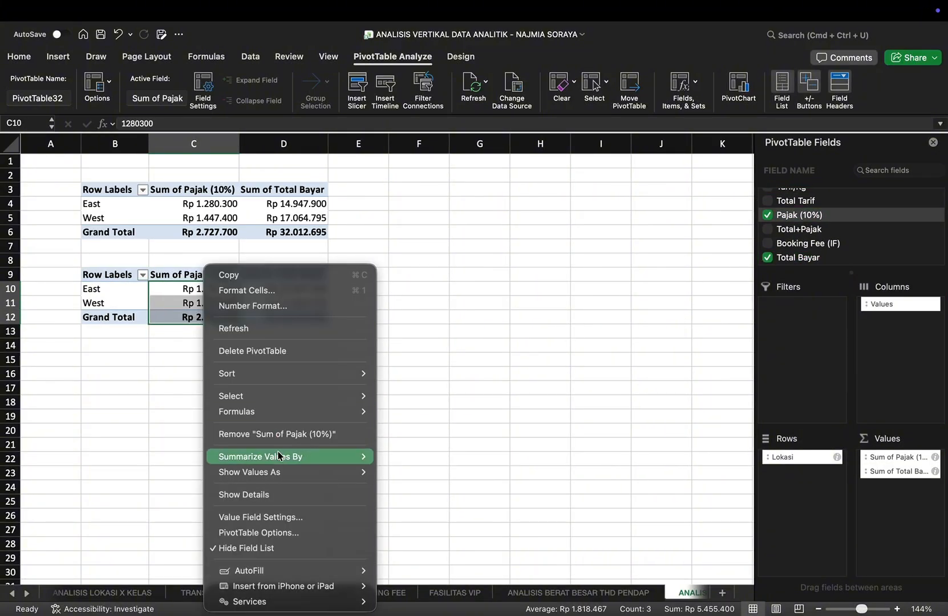
mouse_move(348, 473)
left_click(418, 486)
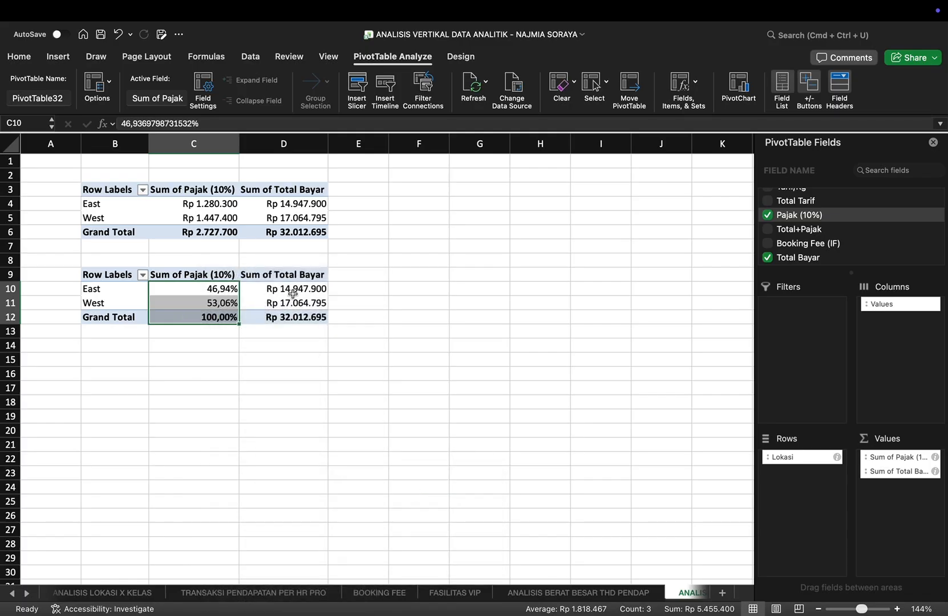
left_click_drag(285, 288, 286, 317)
right_click(298, 321)
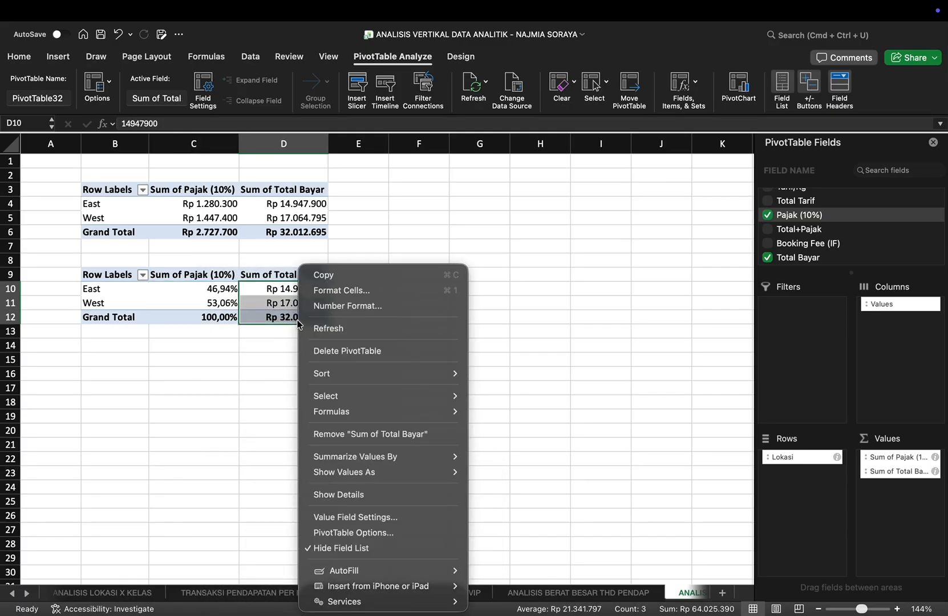
mouse_move(344, 467)
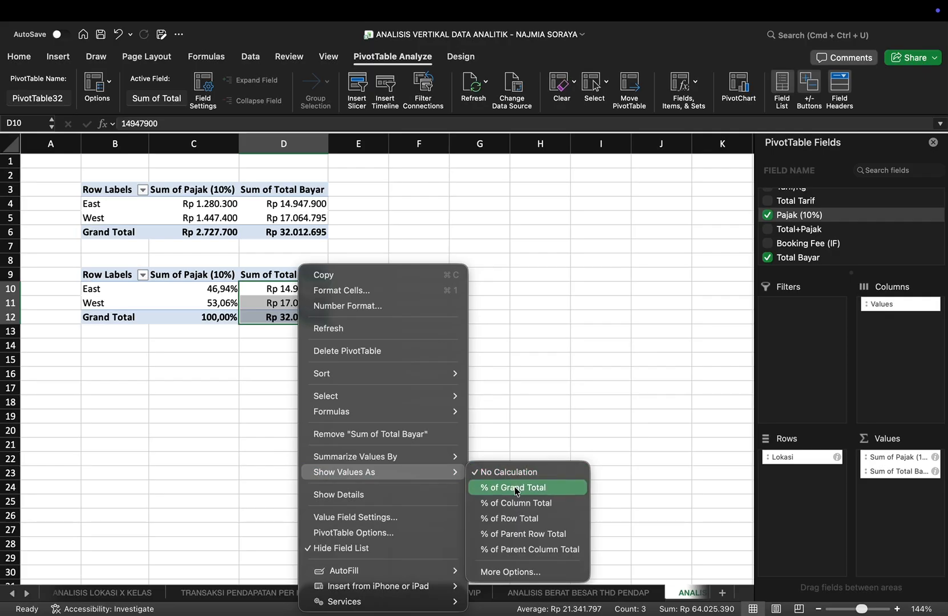
left_click(509, 487)
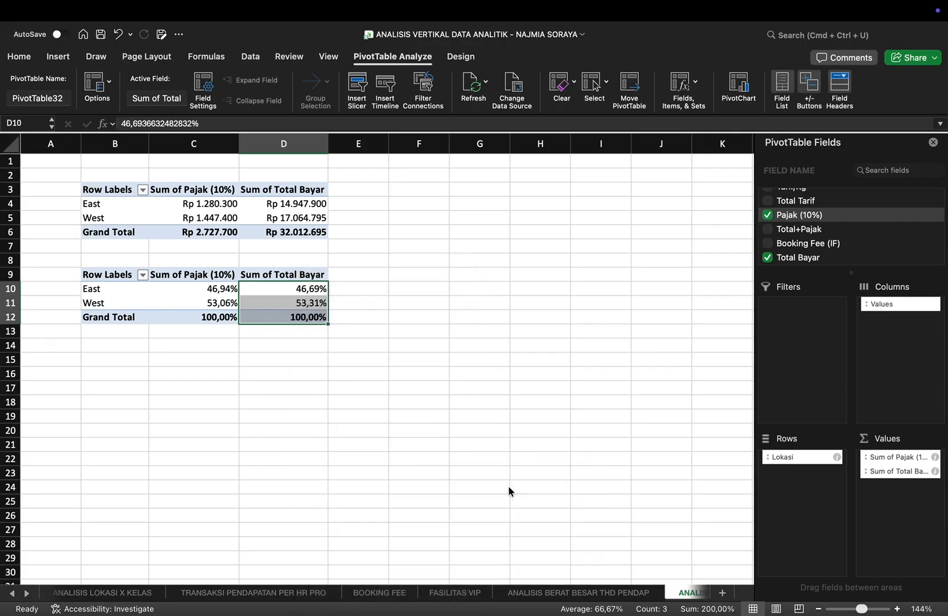
Step: Link B14 and B15 to the East and West row labels of the upper PivotTable
left_click(135, 346)
type("=")
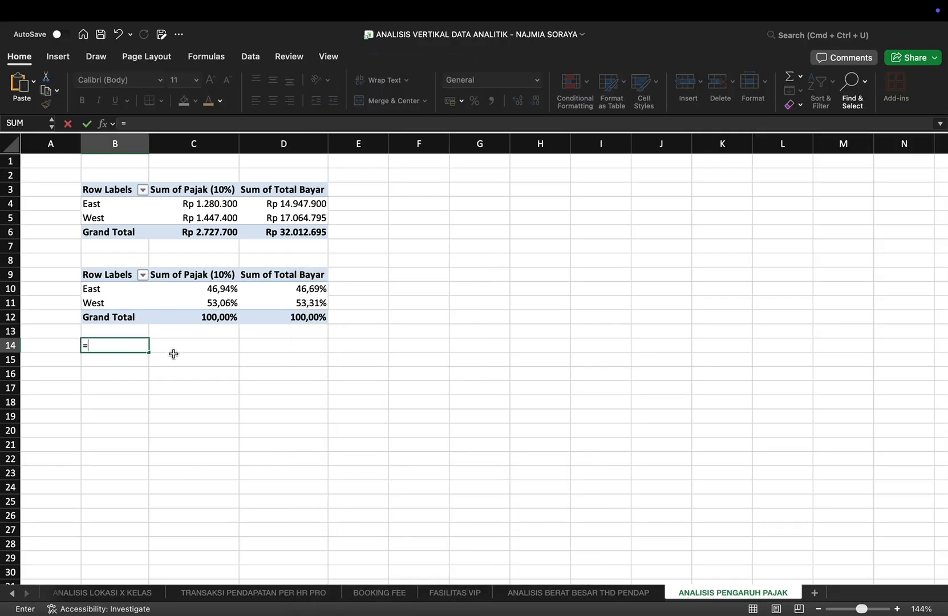
left_click(140, 204)
key("Return")
type("=")
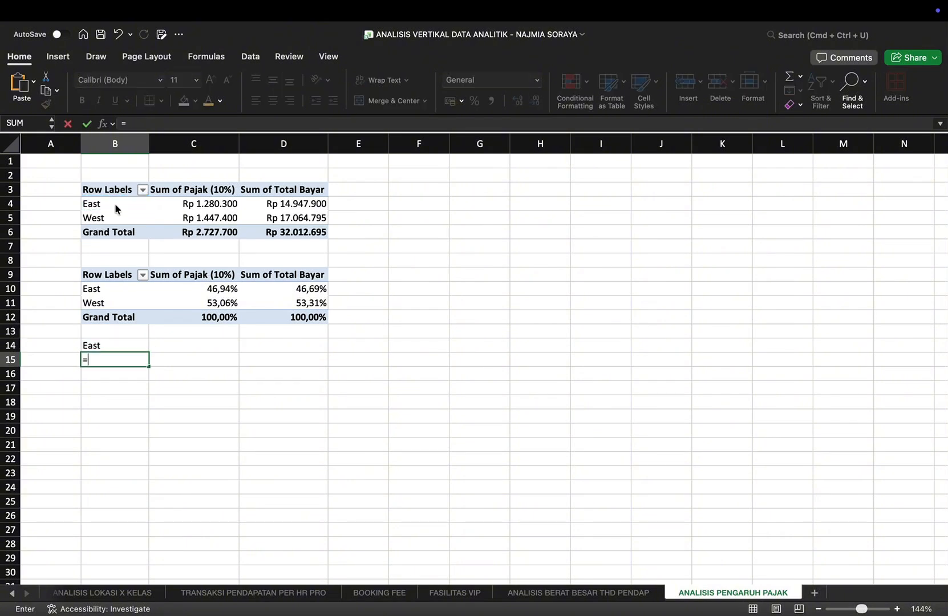
left_click(101, 219)
key("Return")
Step: Calculate East's tax share in C14 by dividing its Sum of Pajak (10%) by its Sum of Total Bayar from the upper PivotTable
key("Up")
key("Up")
key("Right")
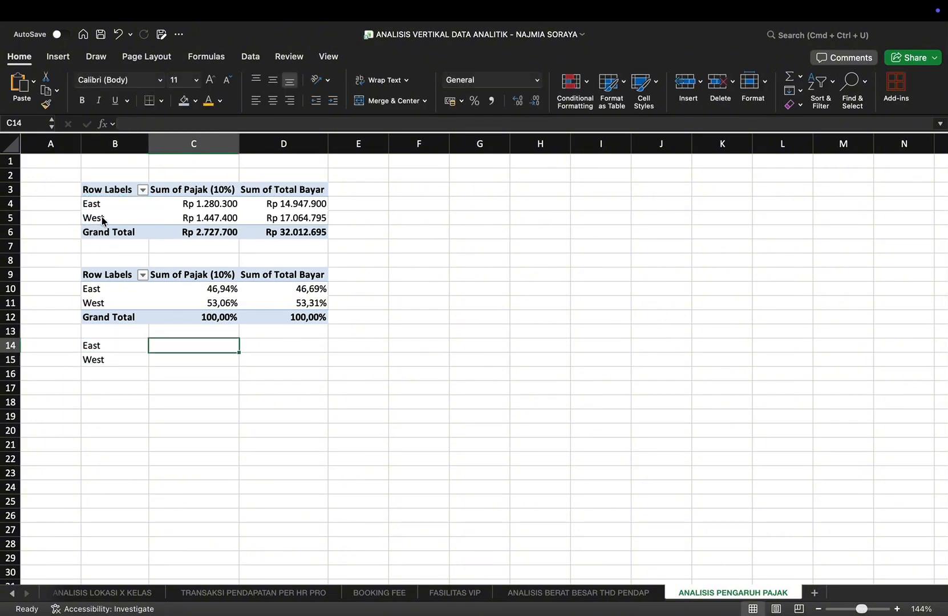
type("=")
left_click(173, 204)
type("/")
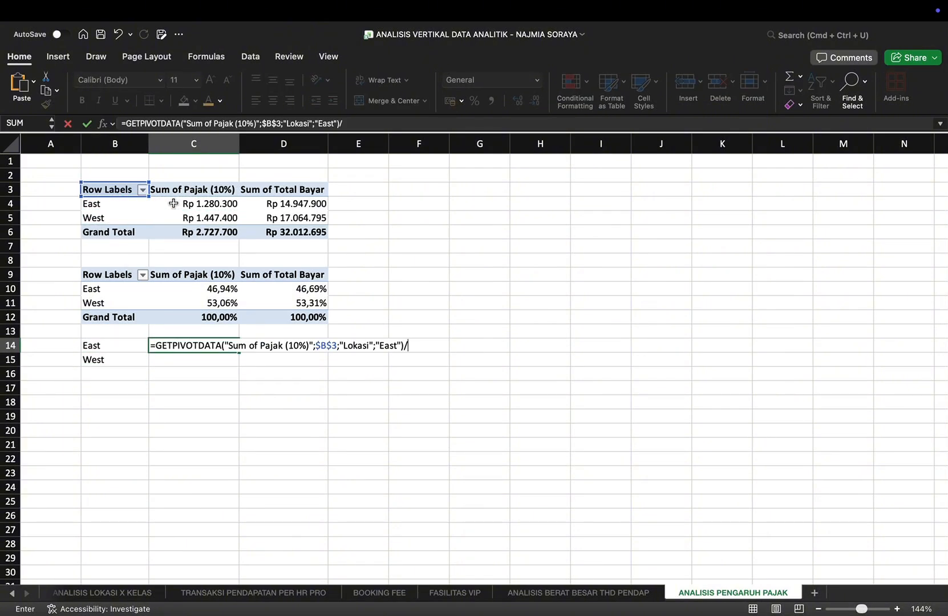
left_click(309, 209)
key("Return")
Step: Calculate West's tax share in C15 by dividing its Sum of Pajak (10%) by its Sum of Total Bayar from the upper PivotTable
type("=")
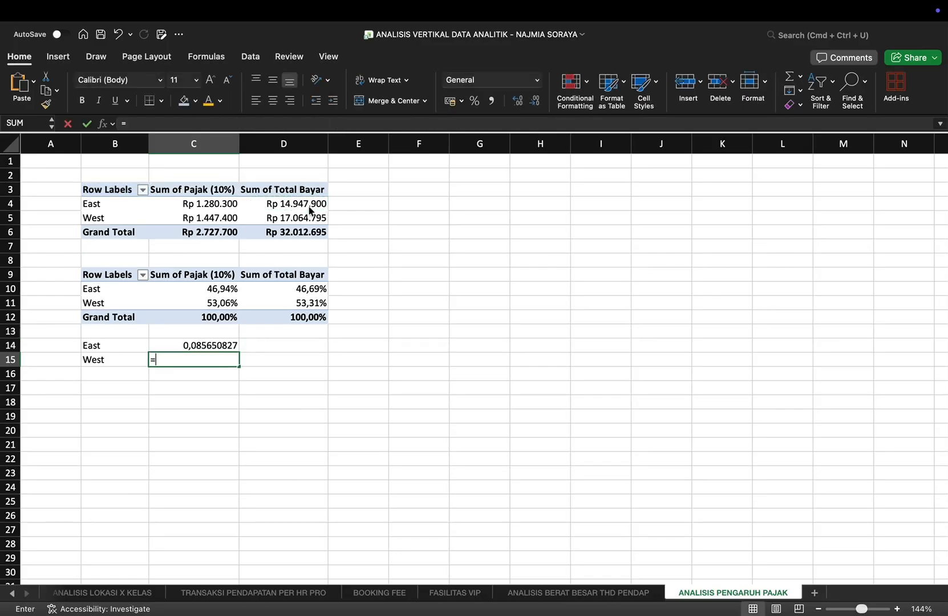
left_click(216, 219)
type("/")
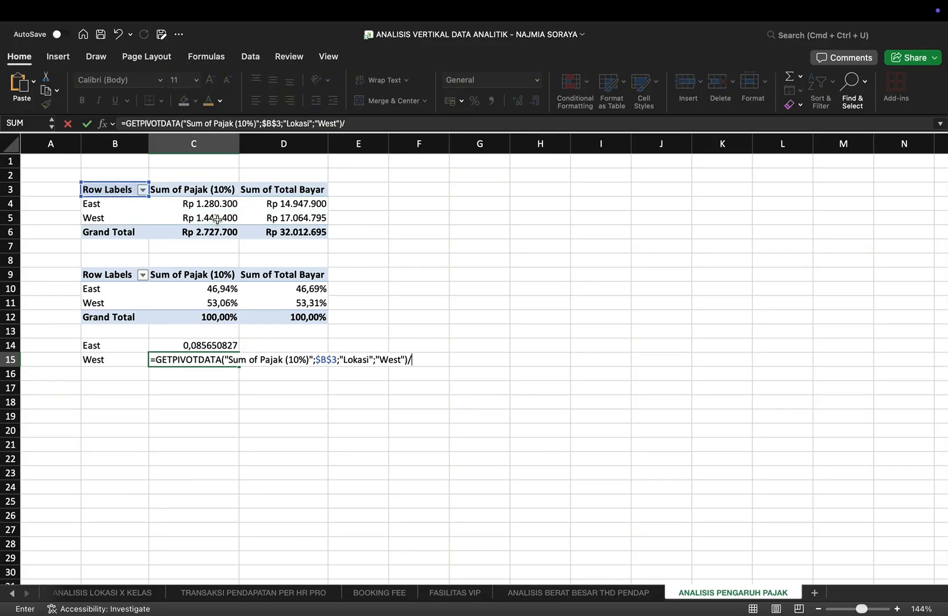
left_click(284, 221)
key("Return")
Step: Format the ratios in C14:C15 as percentages with one decimal and apply all borders to B14:C15
left_click_drag(203, 346, 203, 359)
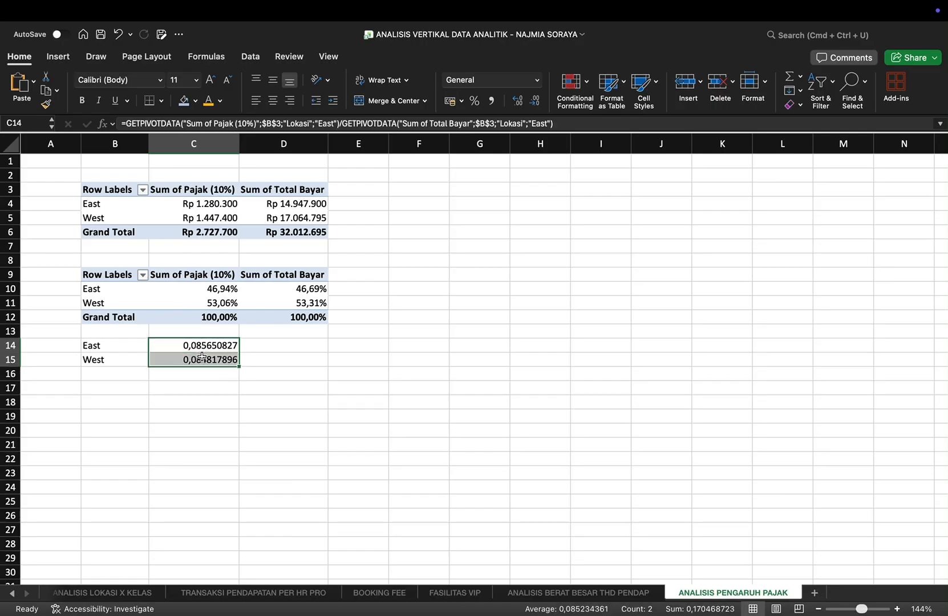
left_click(474, 101)
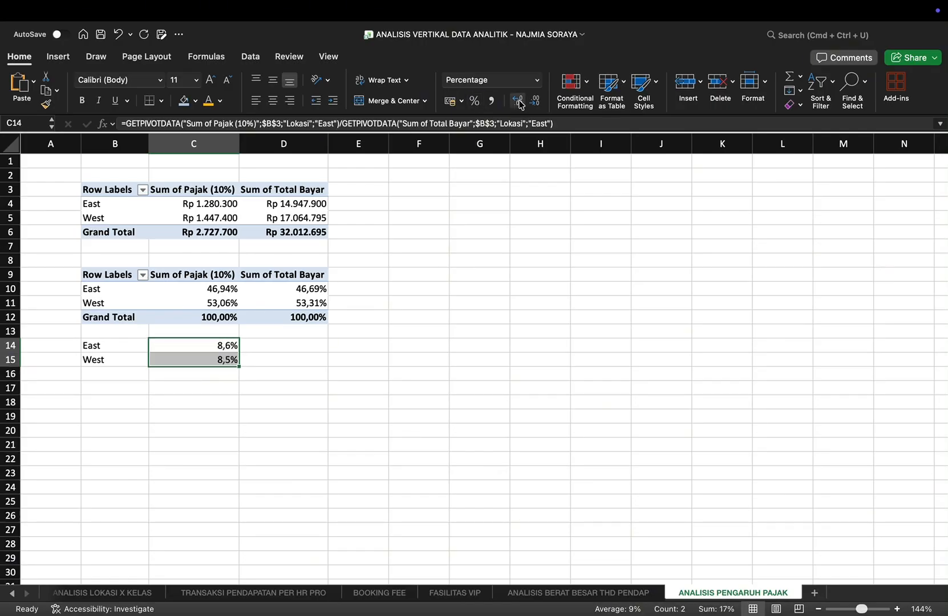
left_click(131, 388)
left_click_drag(105, 345, 167, 358)
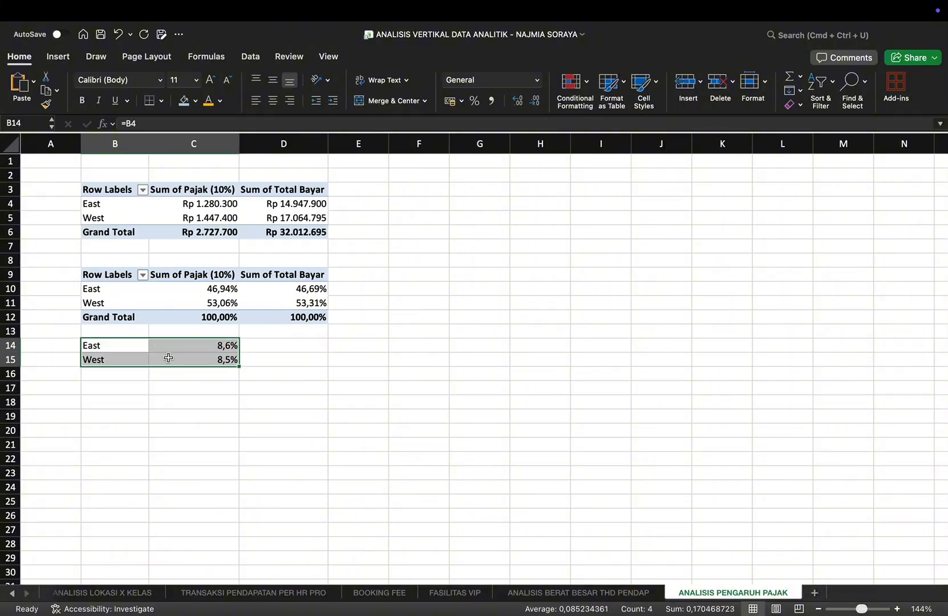
left_click(161, 101)
left_click(190, 217)
Step: Enter the label "ANALISIS" in B17 and start the tax conclusion in C17 with "Pajak terb"
left_click(108, 384)
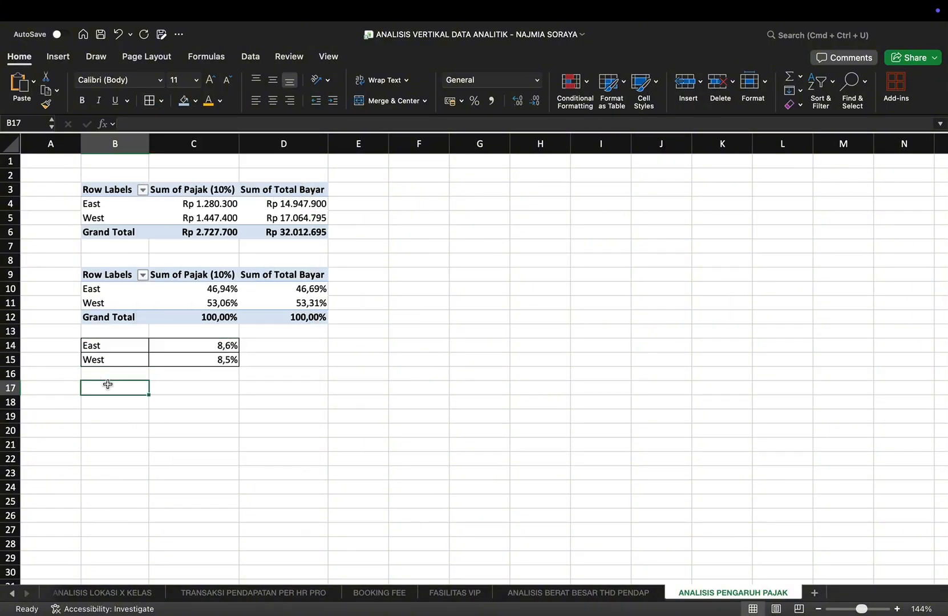
type("ANALISIS")
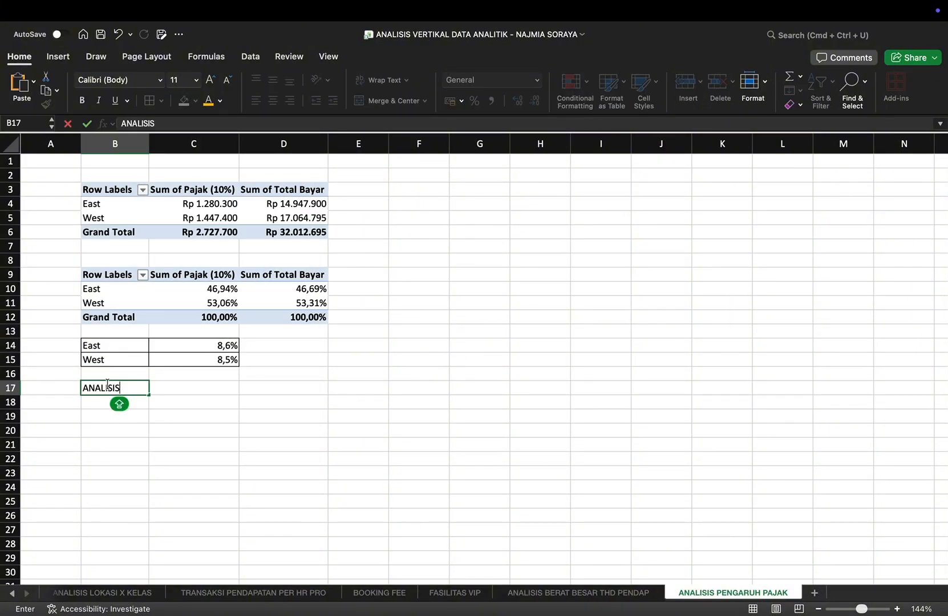
key("Tab")
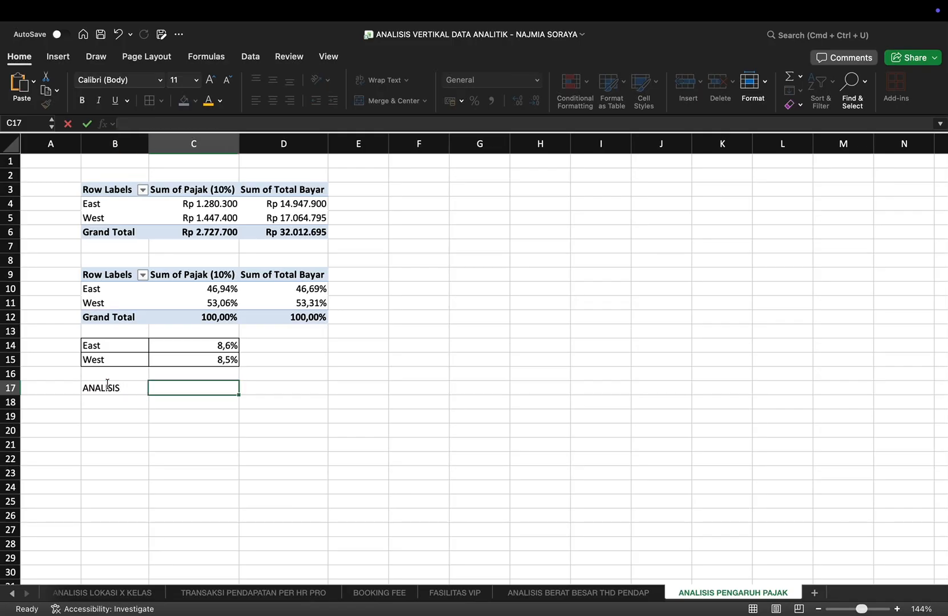
type("Pajak terbesar berasal dari West 53,06% dari total")
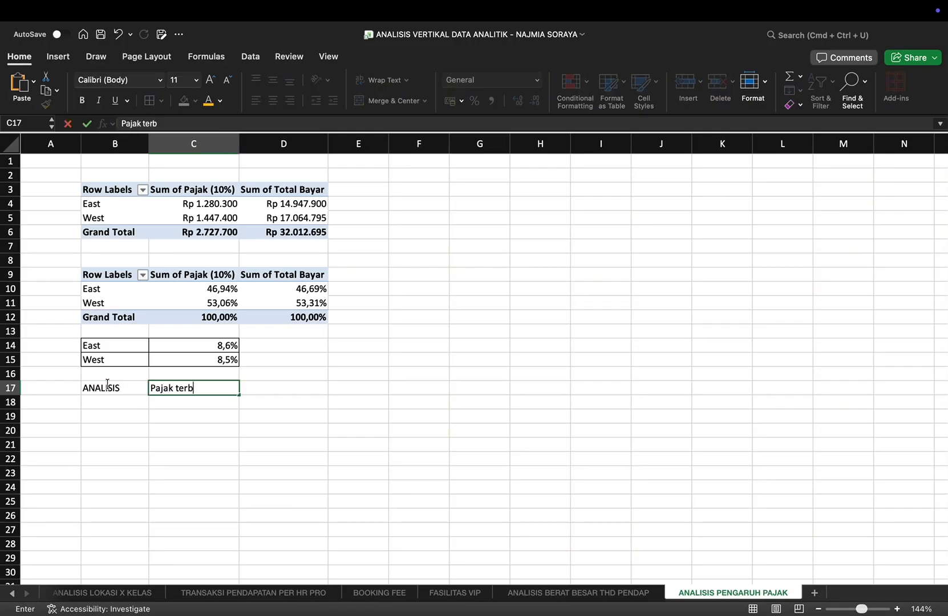
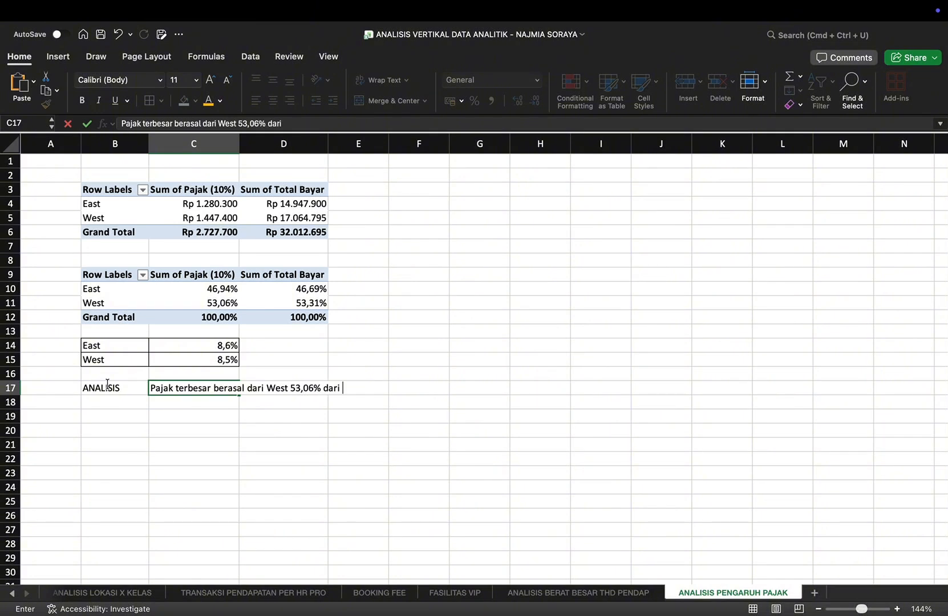
Step: Complete the tax conclusion: end C17 with "dari total pajak" and enter "tetapi yang paling berkontribusi terhadap pendapatan adalah East" in C18
type("pajak")
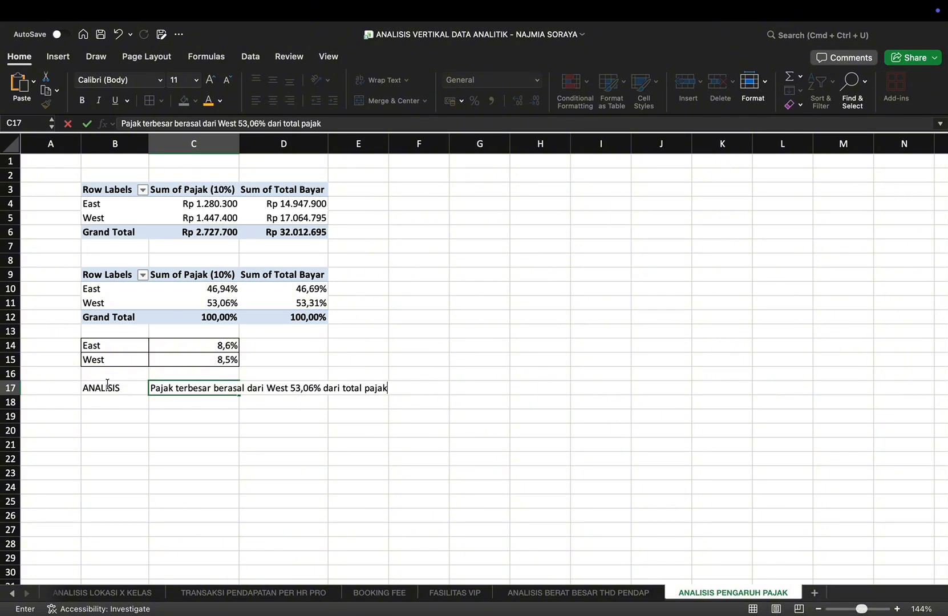
key("Return")
type("tetap")
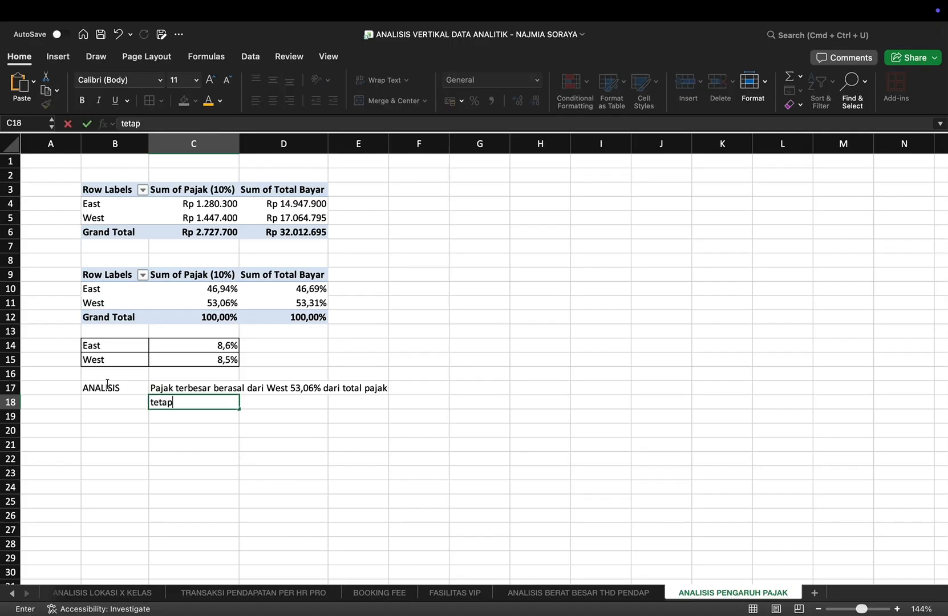
type("i yang paling berkontribusi")
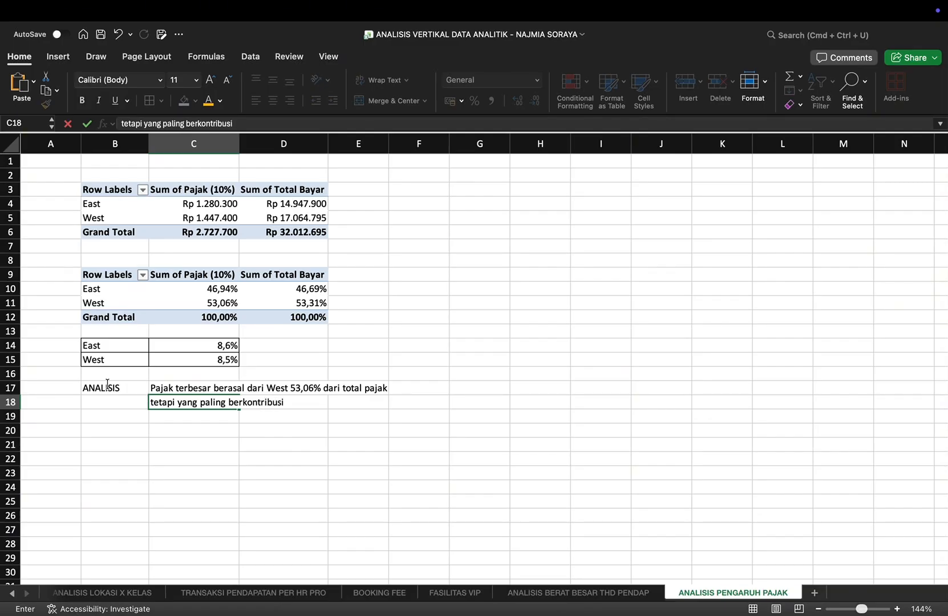
type(" terhadap pendapatan")
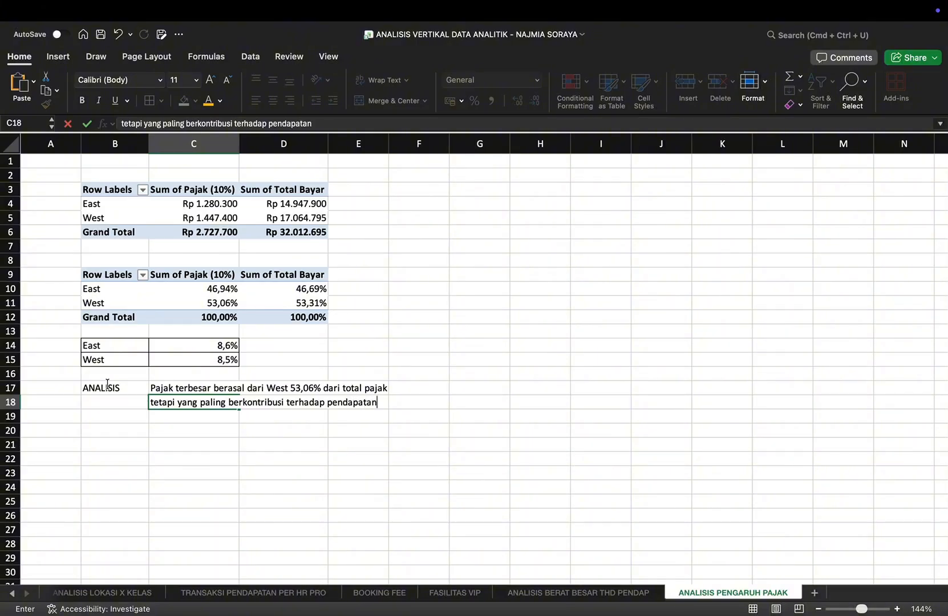
type(" adalah East")
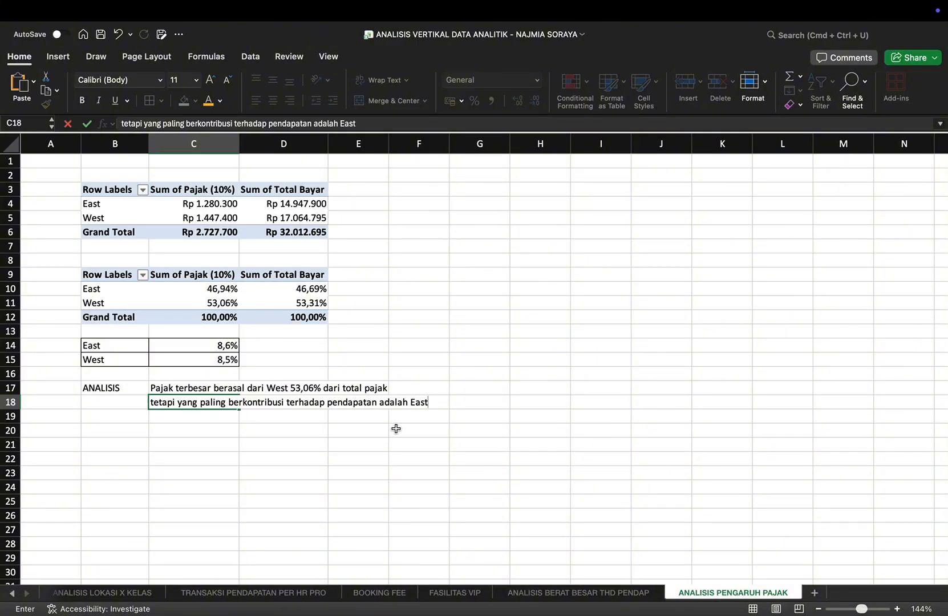
scroll(396, 428, "up", 2)
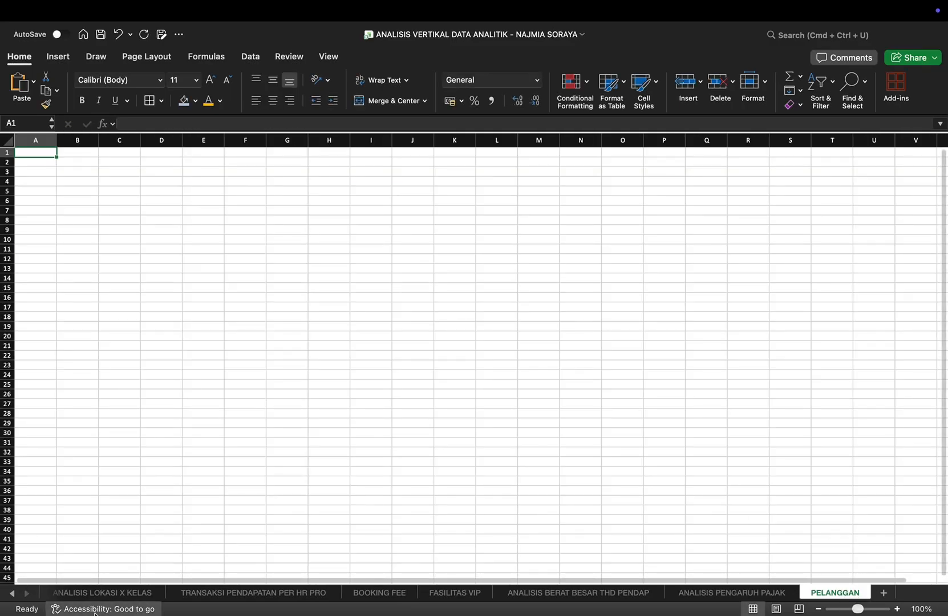
Step: Create a PivotTable from Table1 on the DATA OPERASIONAL sheet, placing it at B3 of the existing PELANGGAN sheet
left_click(13, 593)
left_click(68, 594)
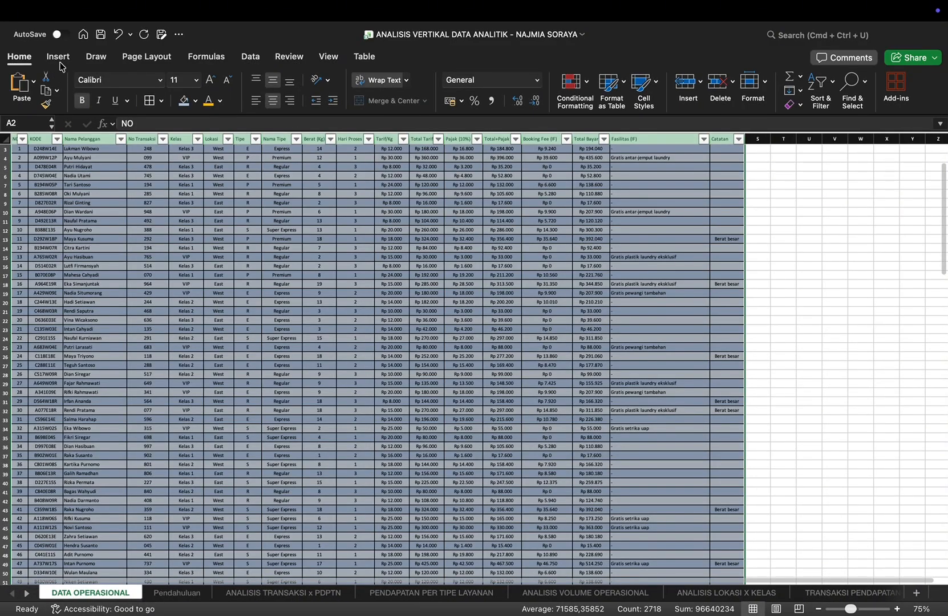
left_click(58, 56)
left_click(25, 86)
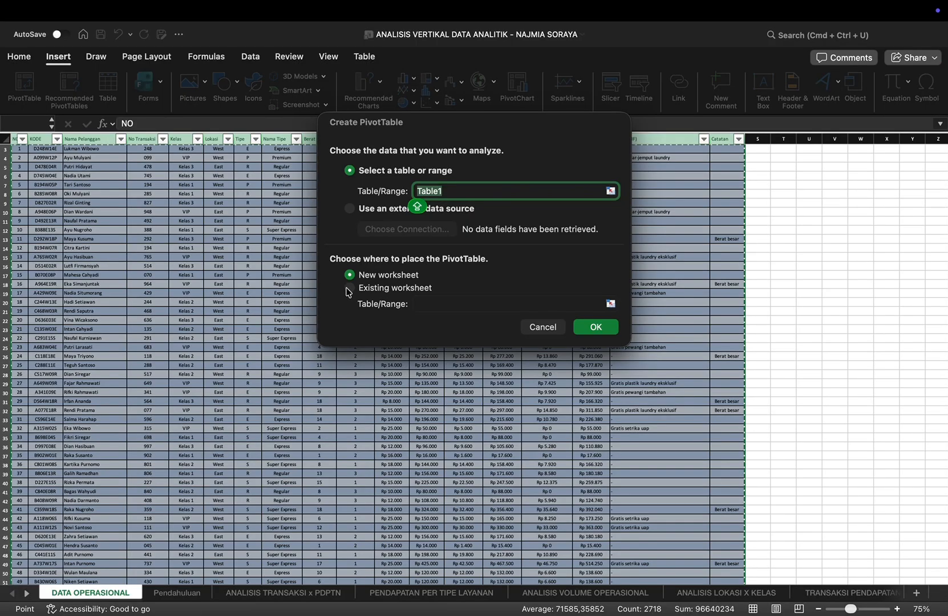
left_click(349, 288)
left_click(25, 594)
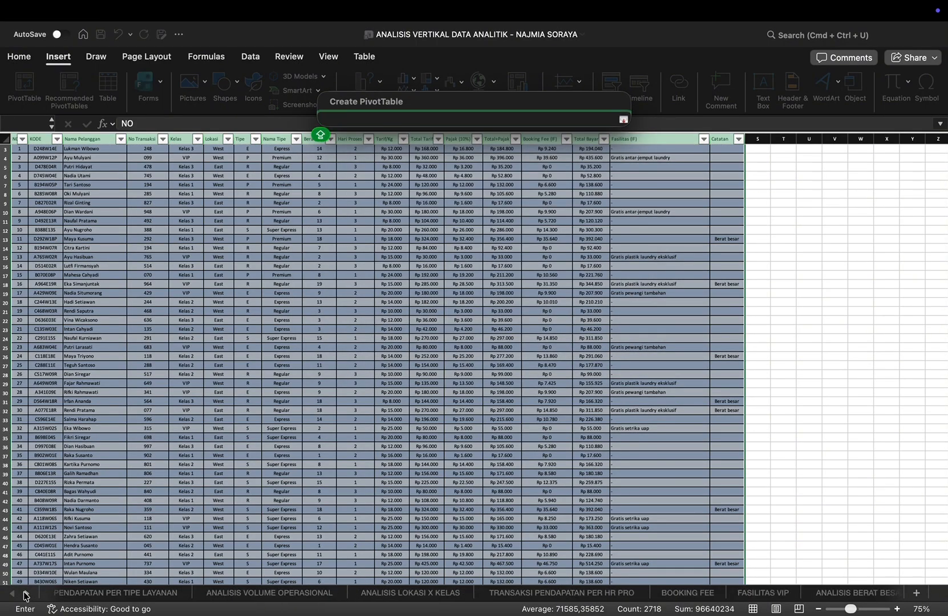
left_click(24, 595)
left_click(816, 593)
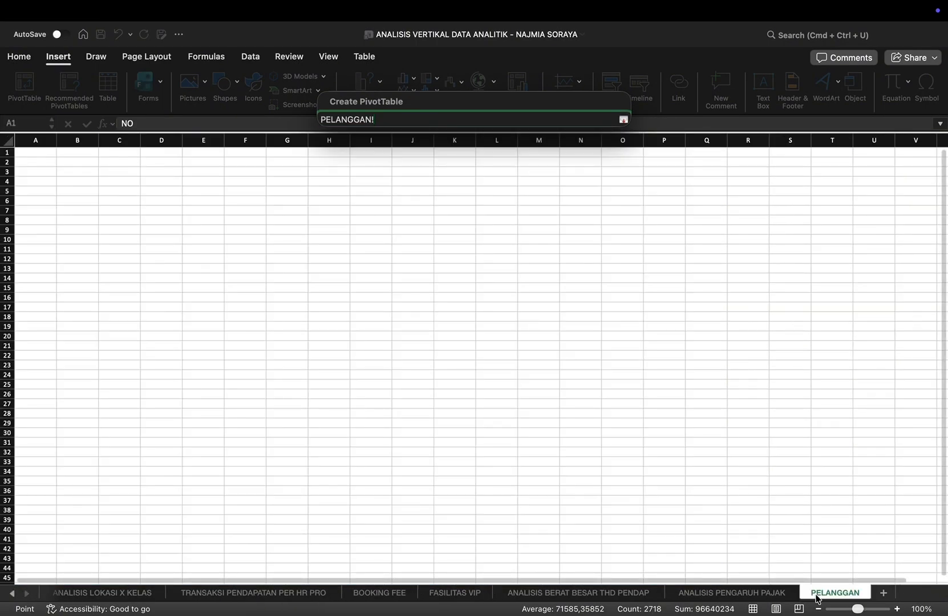
left_click(73, 175)
key("Return")
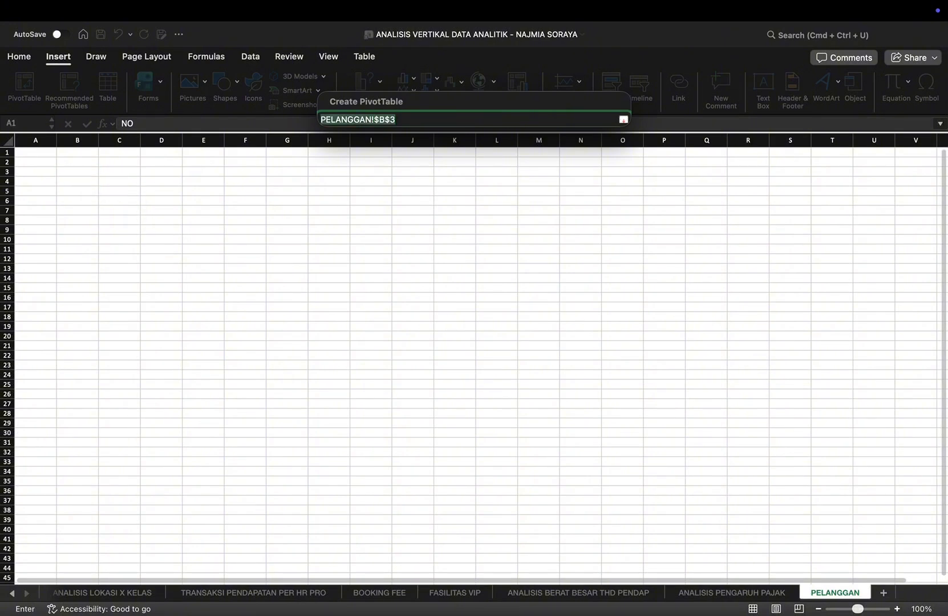
key("Return")
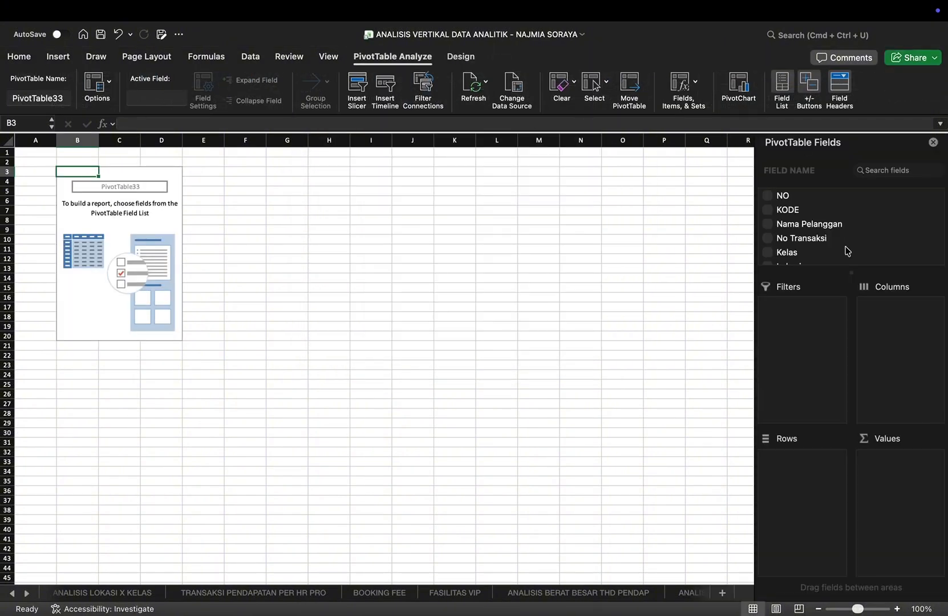
Step: Set Nama Pelanggan as the PivotTable's rows and add the sums of Total Bayar and Berat (Kg) as values
left_click(773, 225)
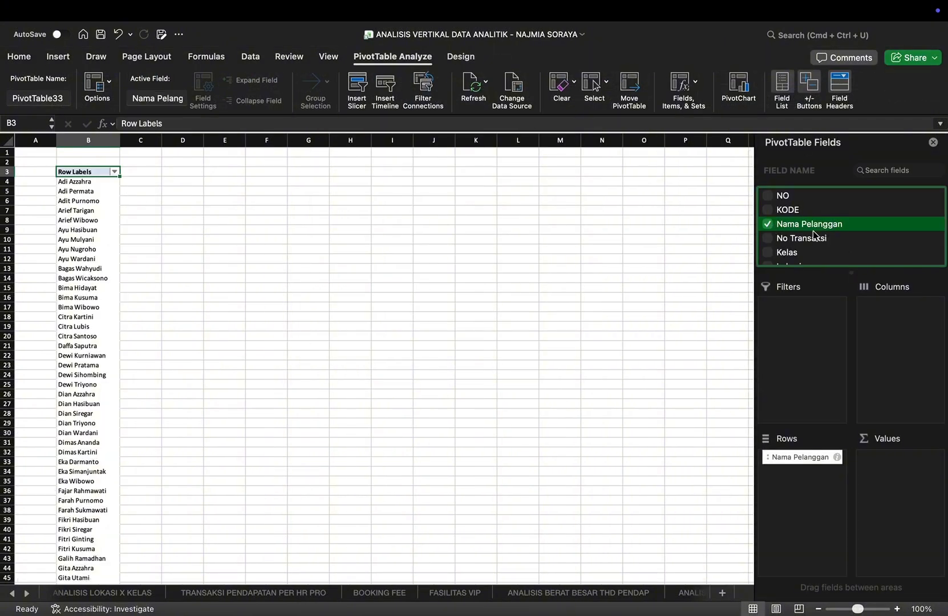
scroll(814, 235, "down", 10)
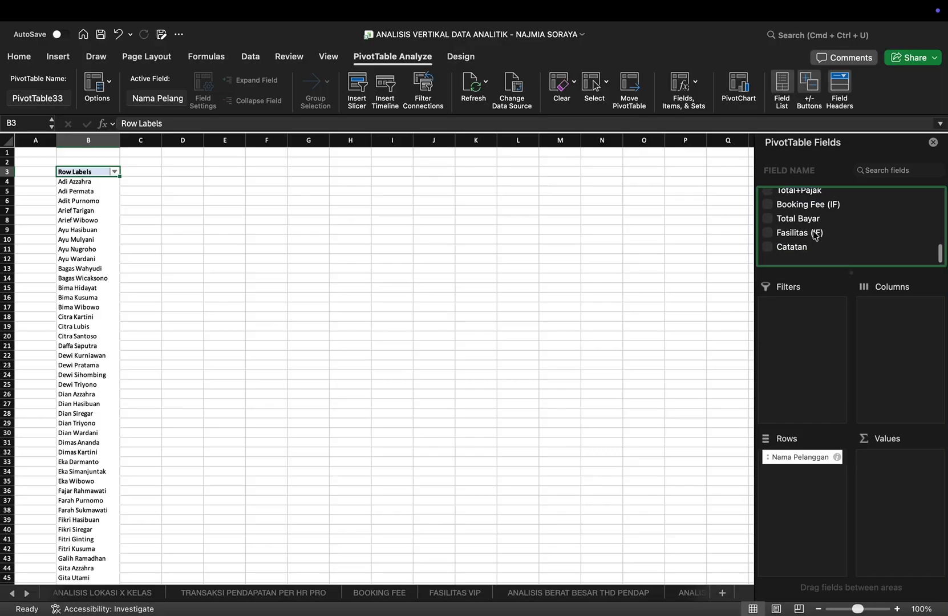
left_click(769, 229)
scroll(823, 234, "up", 3)
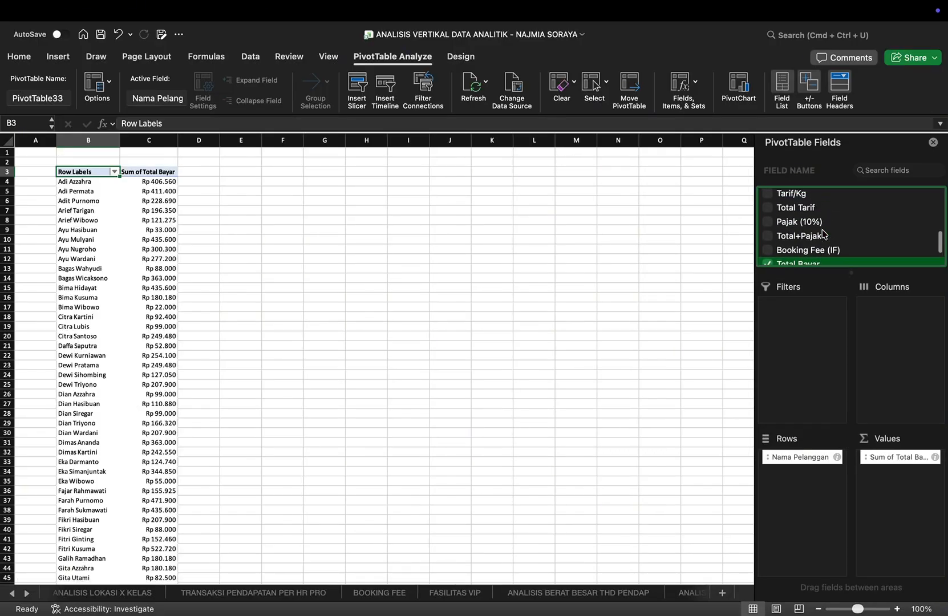
scroll(822, 234, "up", 2)
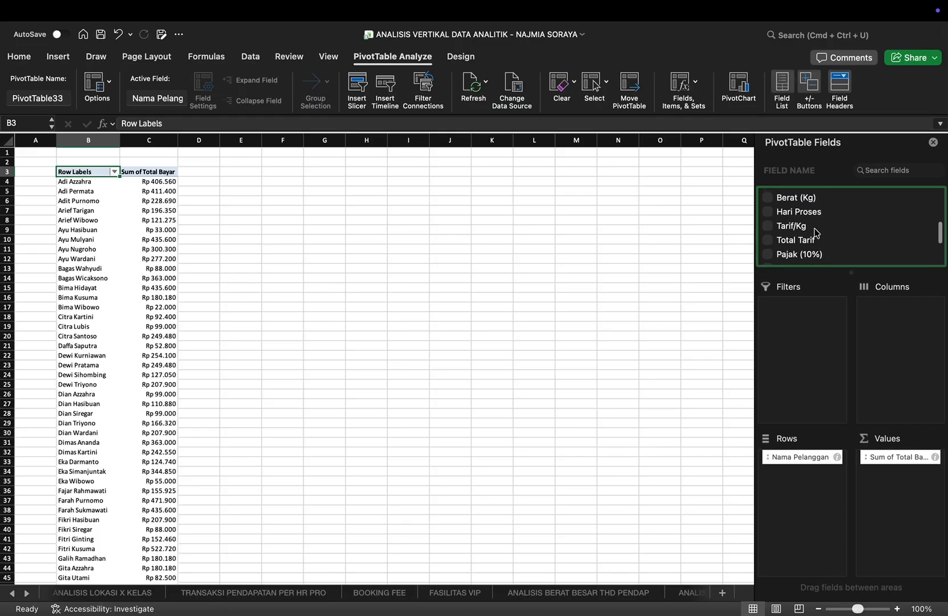
left_click(769, 197)
scroll(823, 234, "up", 2)
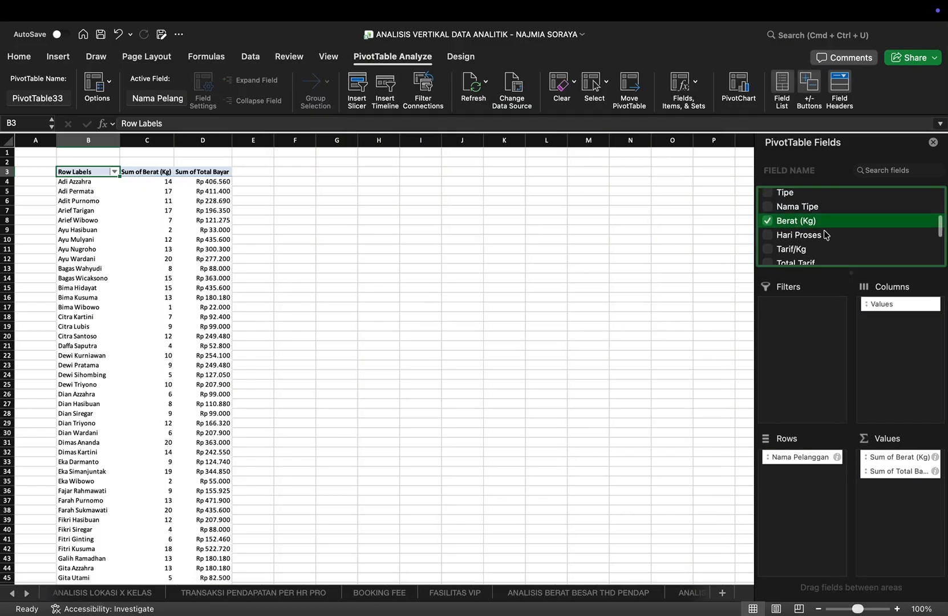
Step: Add KODE to the customer PivotTable's values as a count, placed ahead of the weight and payment sums
scroll(823, 234, "up", 5)
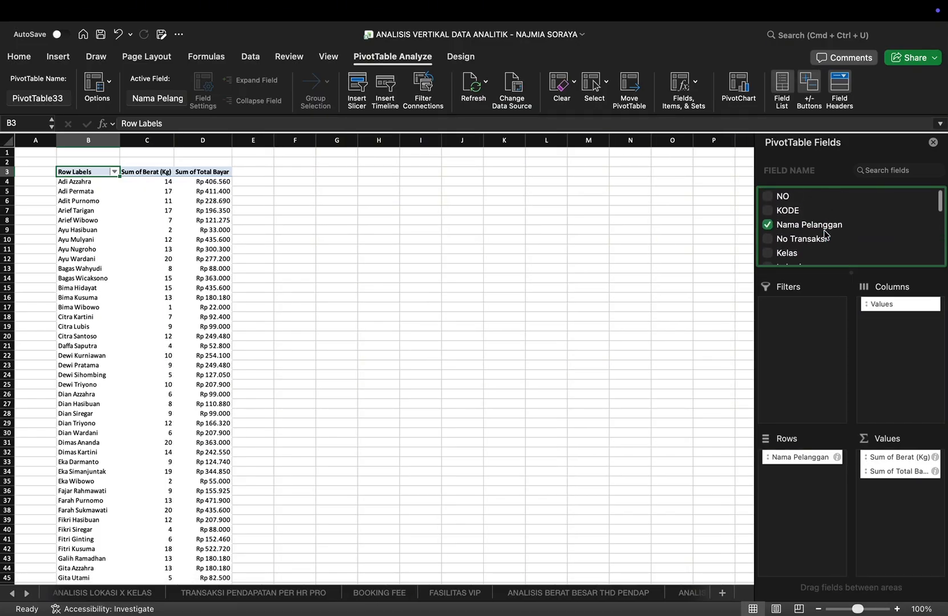
left_click(768, 211)
left_click_drag(777, 469, 891, 455)
Step: Review the customer PivotTable down to its Grand Total and enter the label "ANALISIS" in G6
scroll(317, 178, "down", 12)
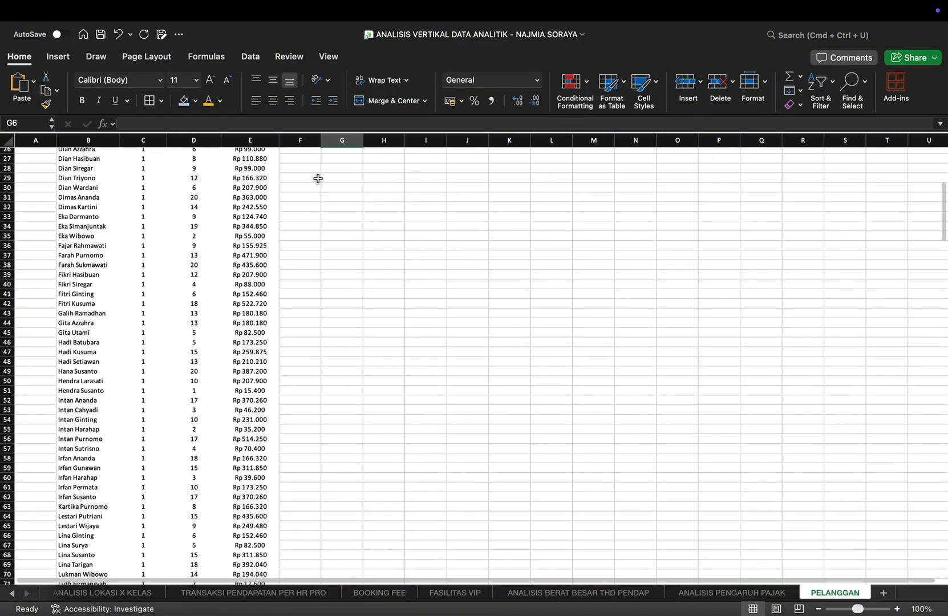
scroll(318, 179, "down", 20)
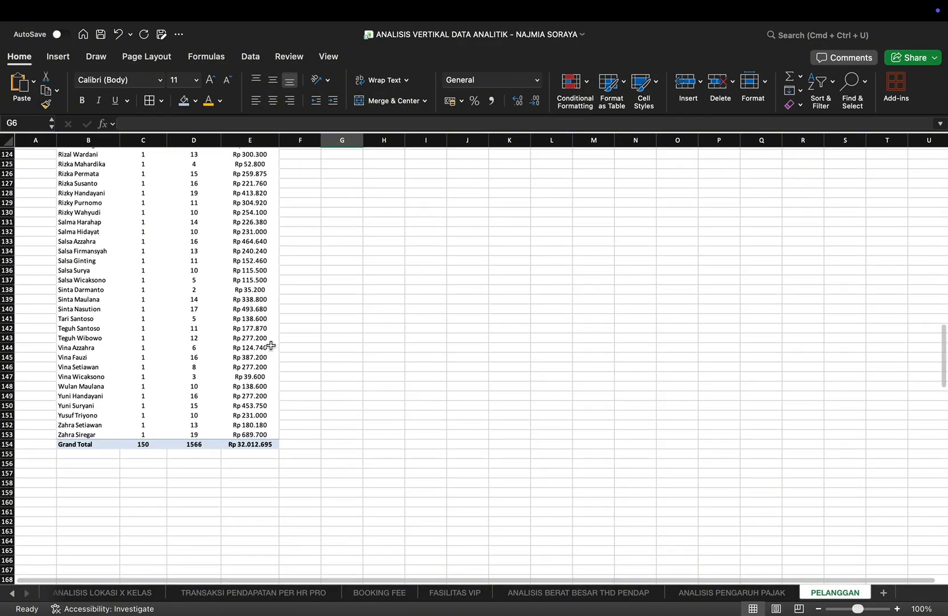
scroll(271, 346, "up", 15)
scroll(271, 346, "up", 15)
scroll(271, 345, "up", 5)
scroll(271, 346, "up", 4)
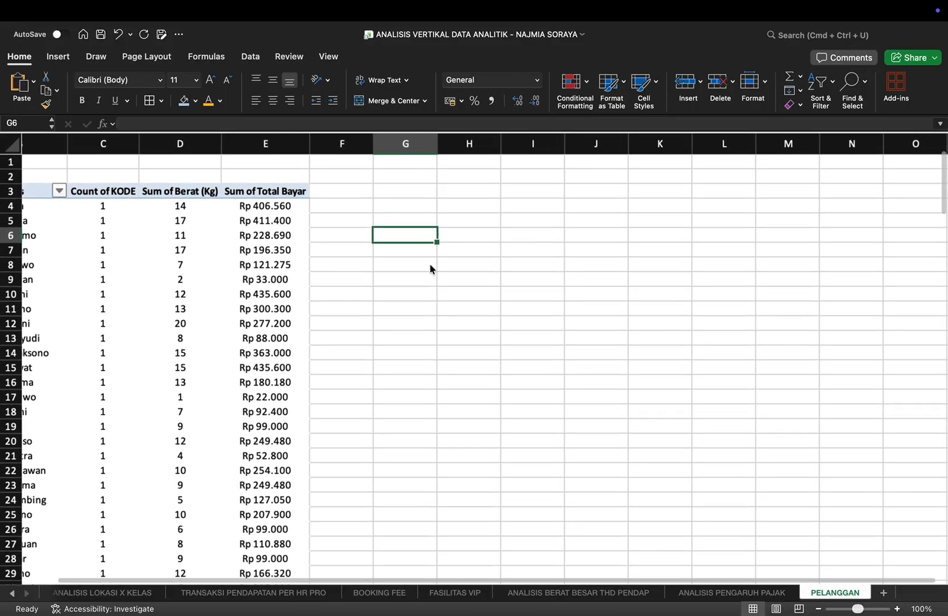
scroll(430, 266, "left", 2)
type("ANA")
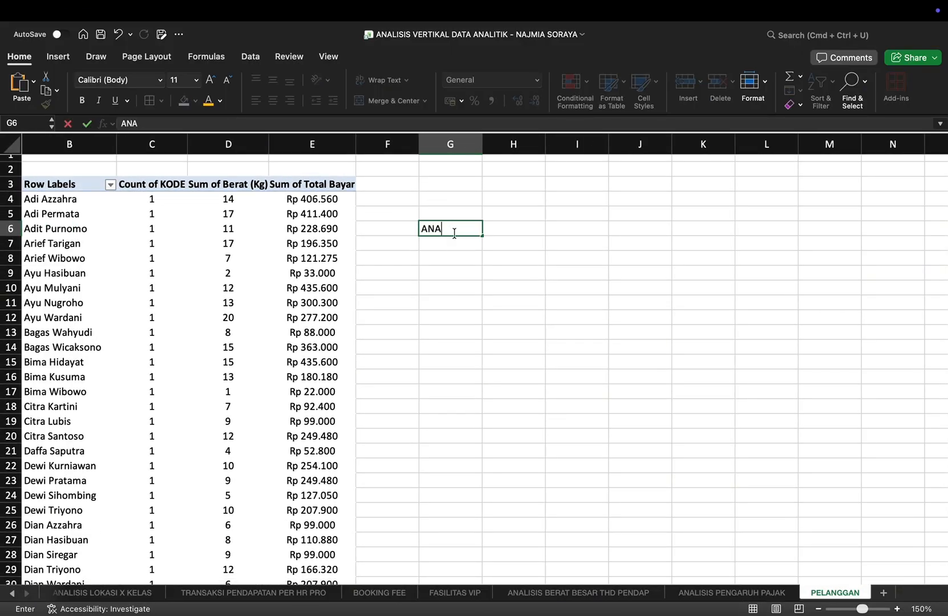
type("LISIS")
key("Tab")
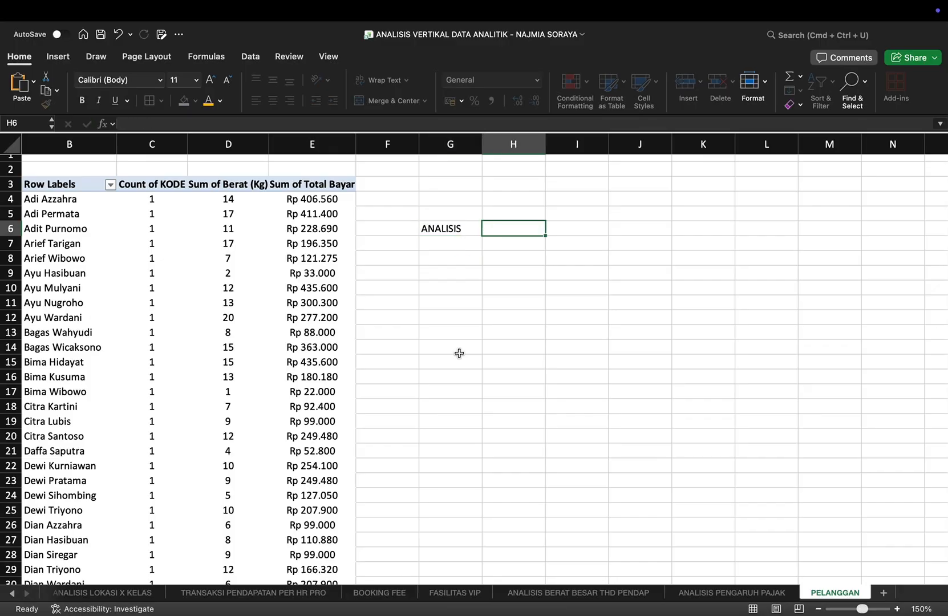
Step: Enter the conclusion "Semua adalah pelanggan baru, yang paling berat 20 kg, yang paling ringan adalah 1kg" in H6
type("S")
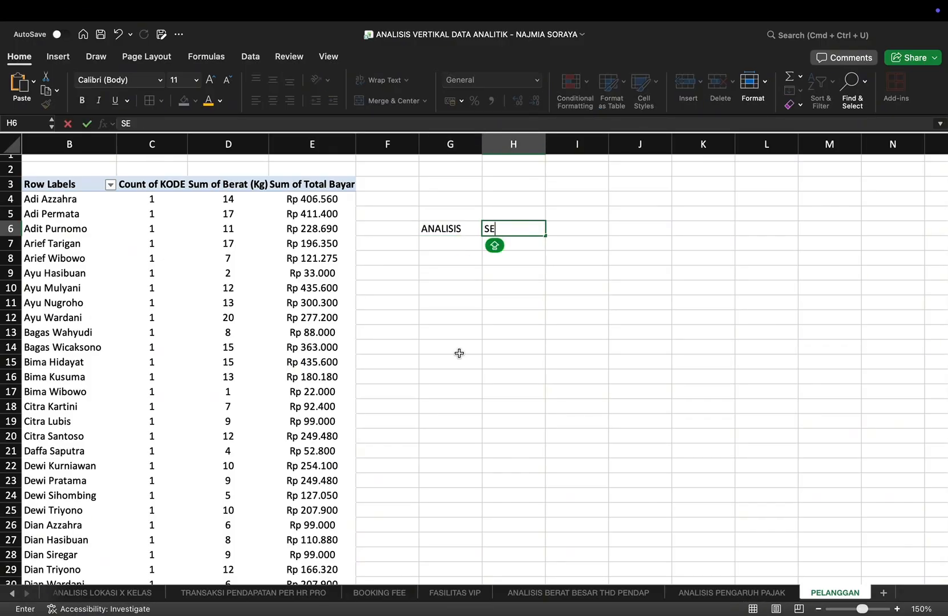
type("emua adalah pela")
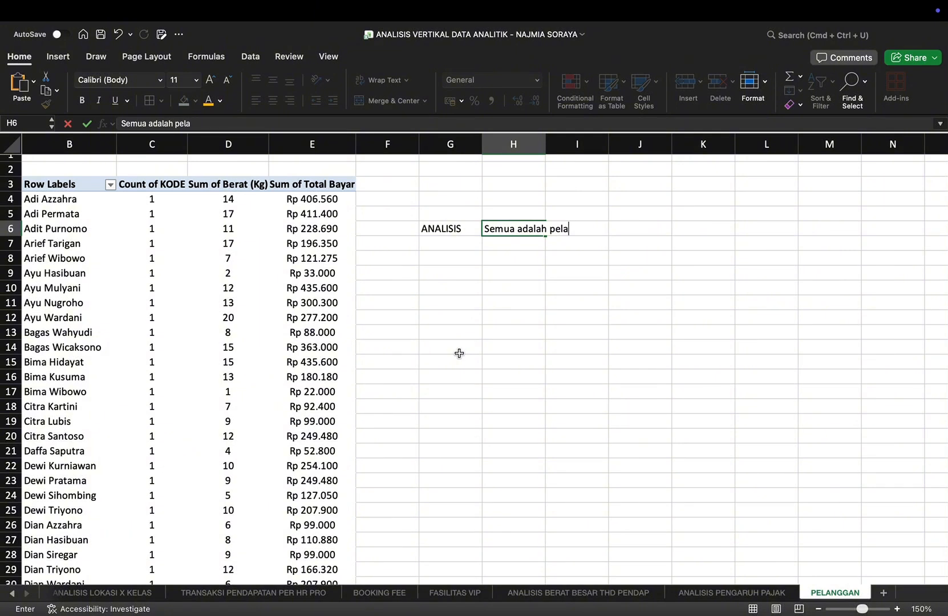
key("BackSpace")
key("BackSpace")
key("BackSpace")
type("nggan baru")
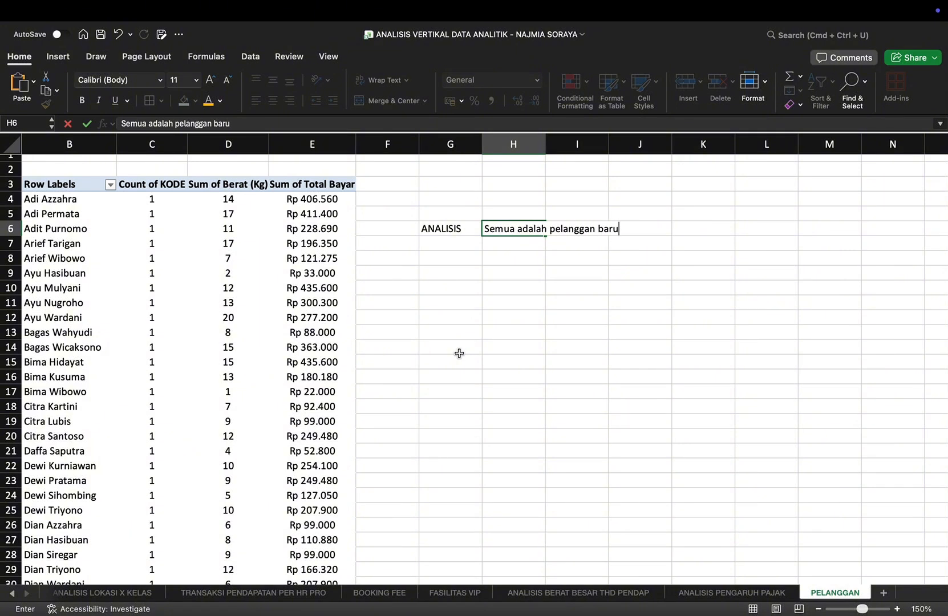
type(", yang paling ")
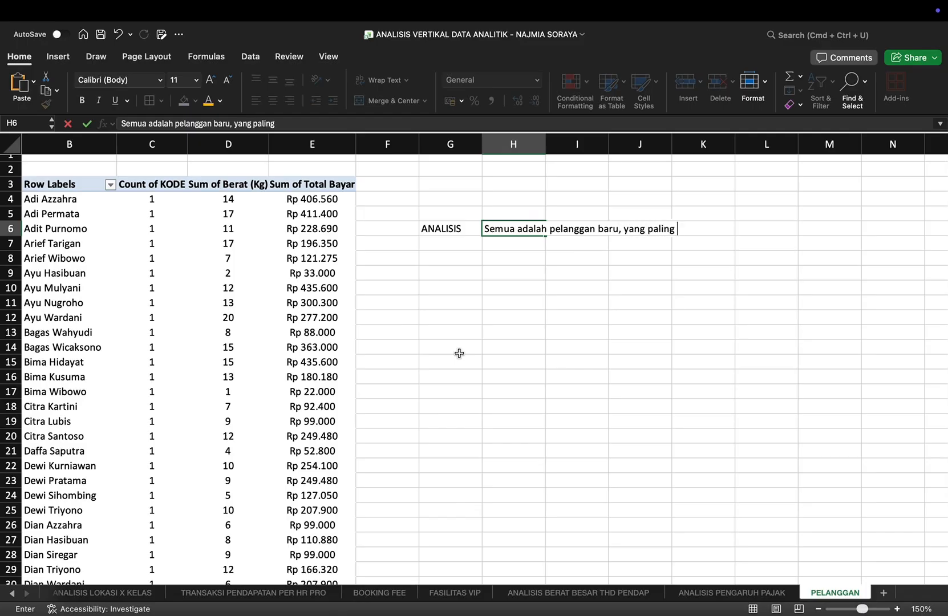
type("berat 20 kg, y")
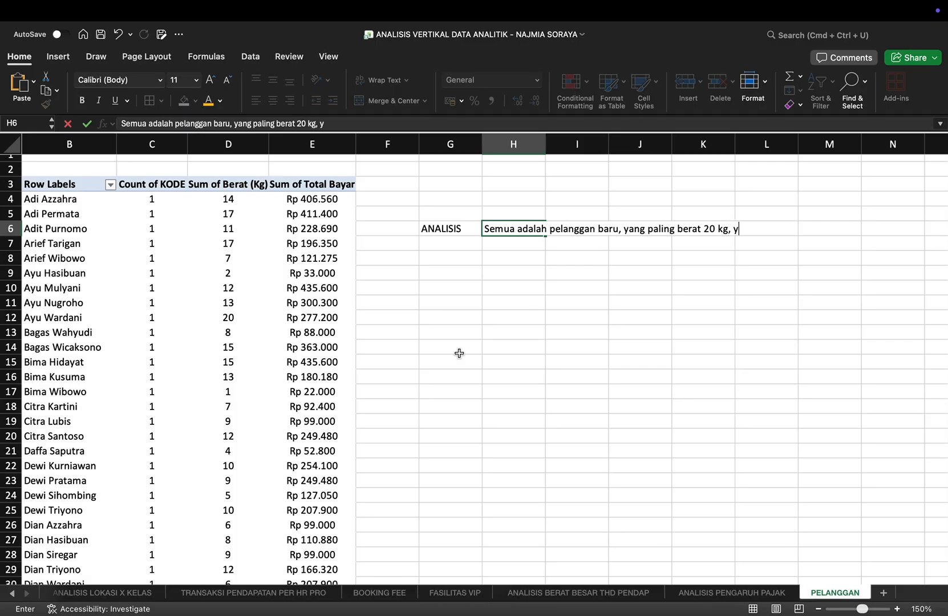
type("ang paling ringan")
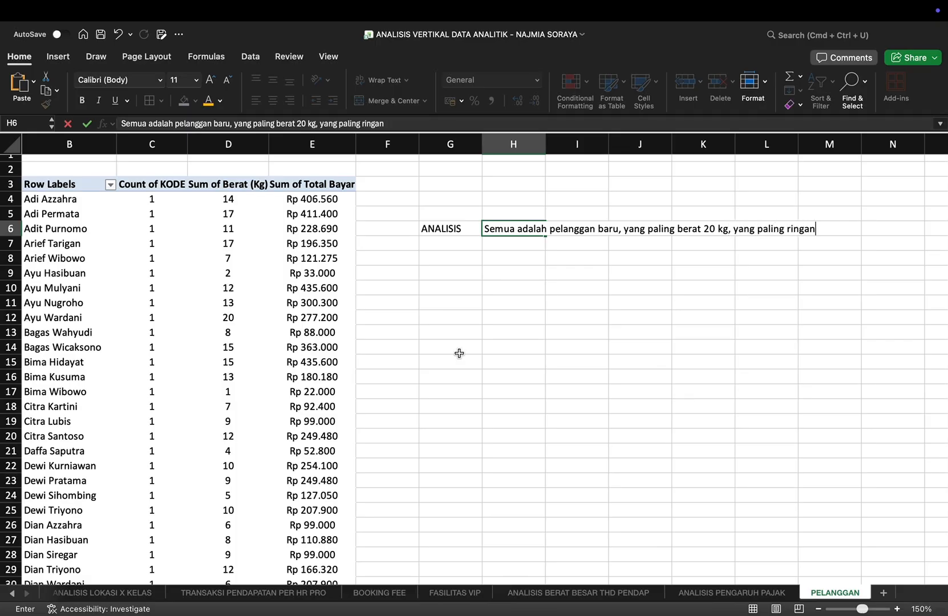
type(" adalah 1kg")
key("Return")
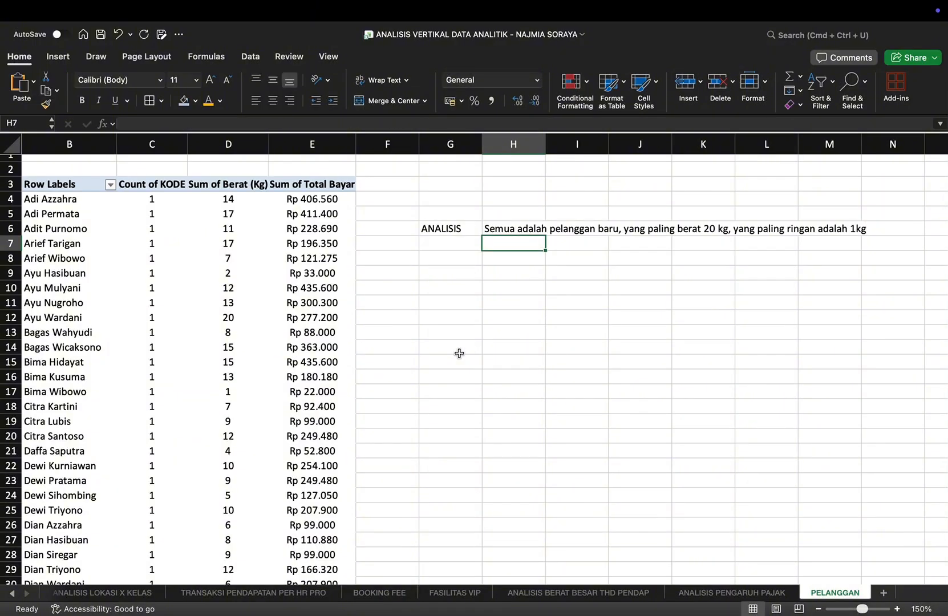
Step: Write "Total bayar tertinggi adalah Rp. 689.700" in H7, followed in parentheses by "19 kg" and the top-paying customer's full name
type("t")
key("BackSpace")
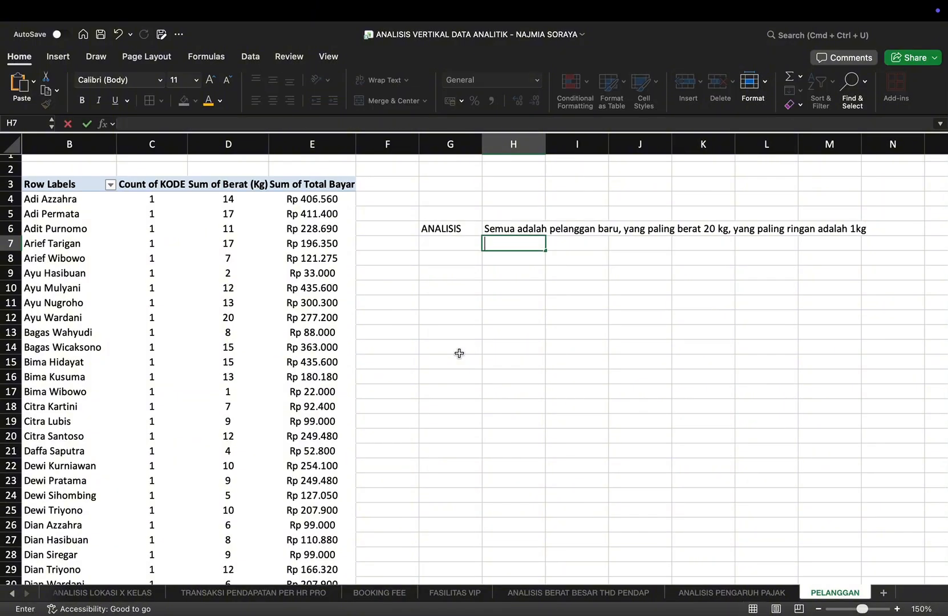
type("Total baya")
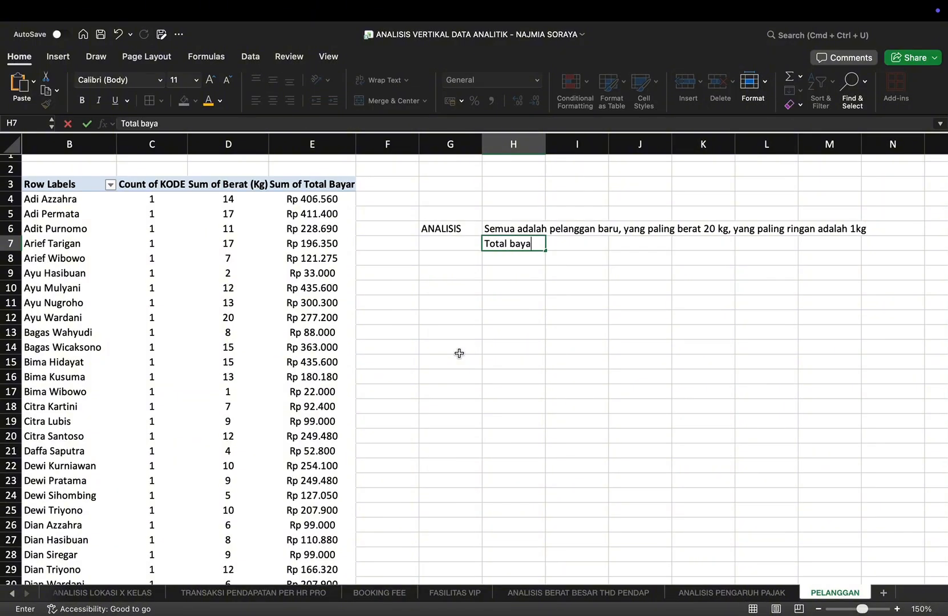
type("r tertinggi adalah Rp.")
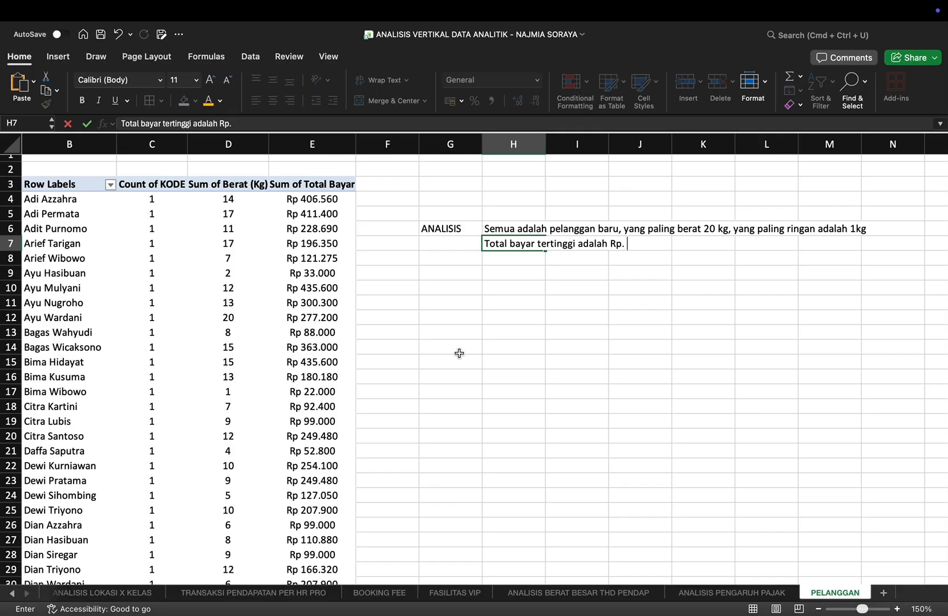
type(" 689.700")
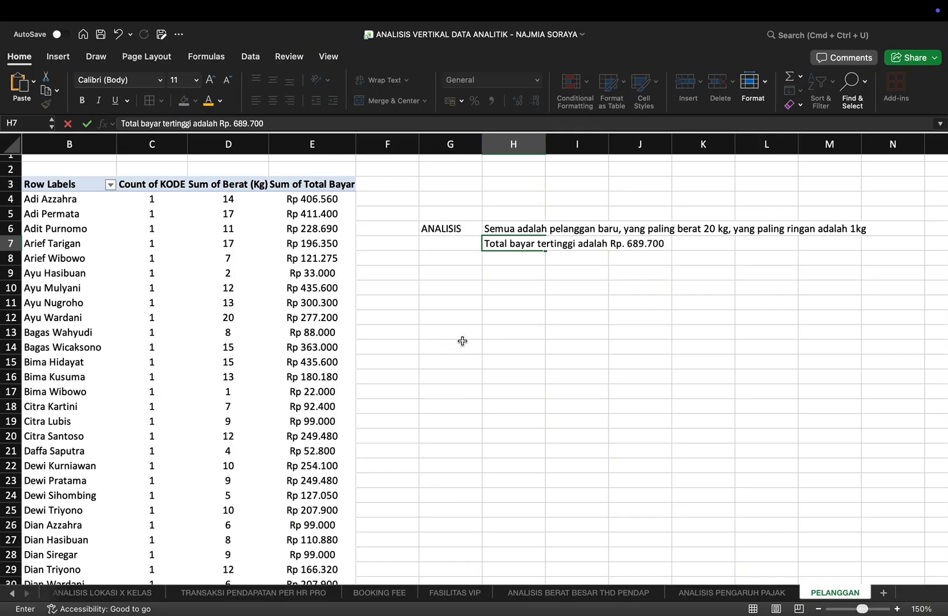
type(" (19 kg Zahra Siregar")
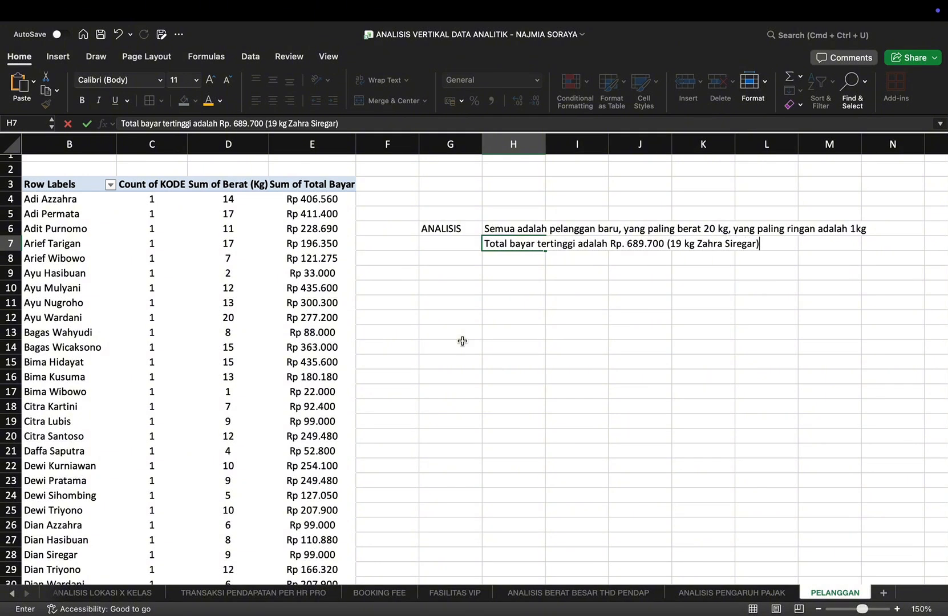
Step: Look through the customer PivotTable's weights and payments down to the Grand Total to identify the lowest payer
scroll(412, 404, "down", 20)
scroll(412, 404, "left", 1)
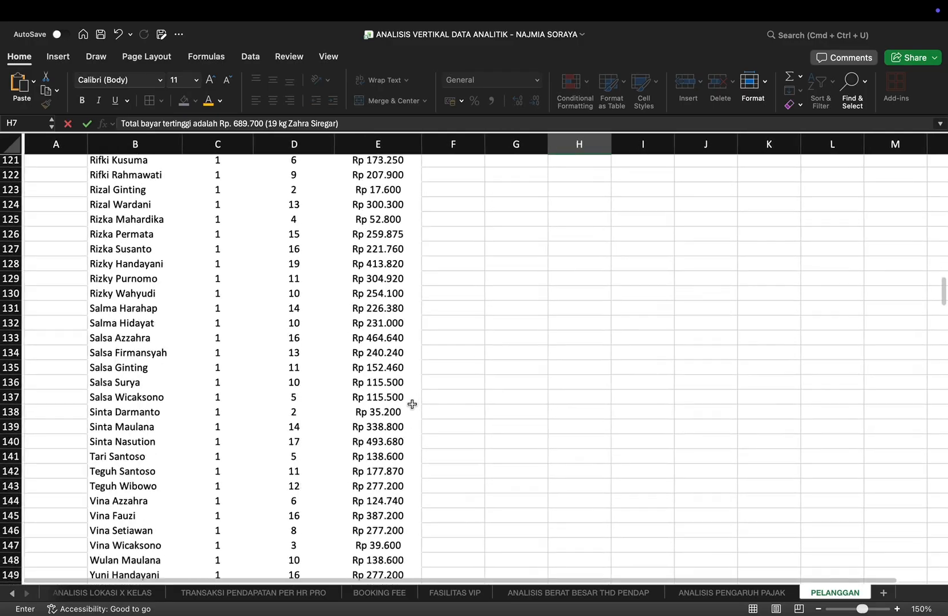
scroll(412, 404, "down", 4)
scroll(395, 442, "up", 1)
scroll(395, 441, "right", 1)
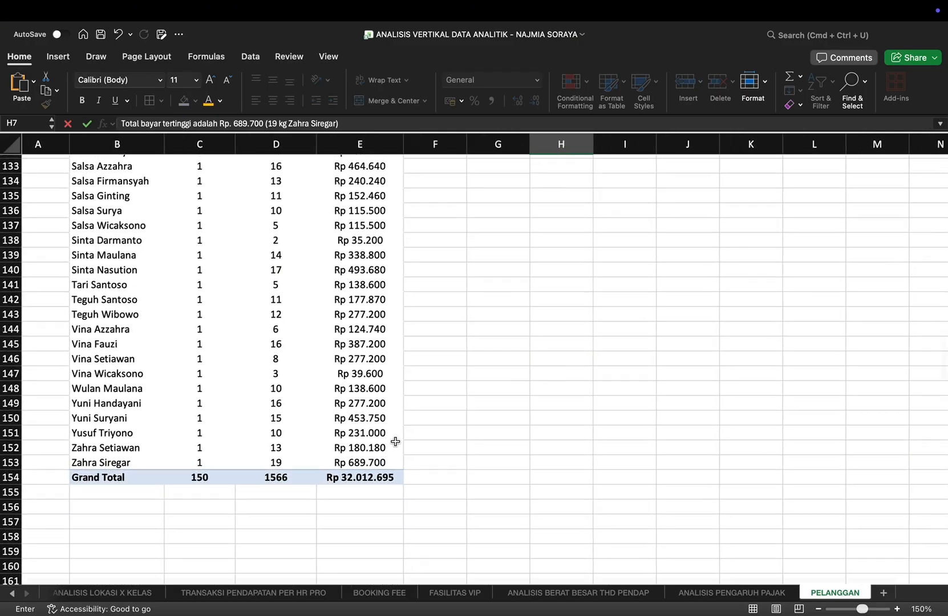
scroll(395, 442, "up", 20)
scroll(395, 441, "right", 2)
scroll(395, 441, "left", 1)
scroll(395, 442, "down", 1)
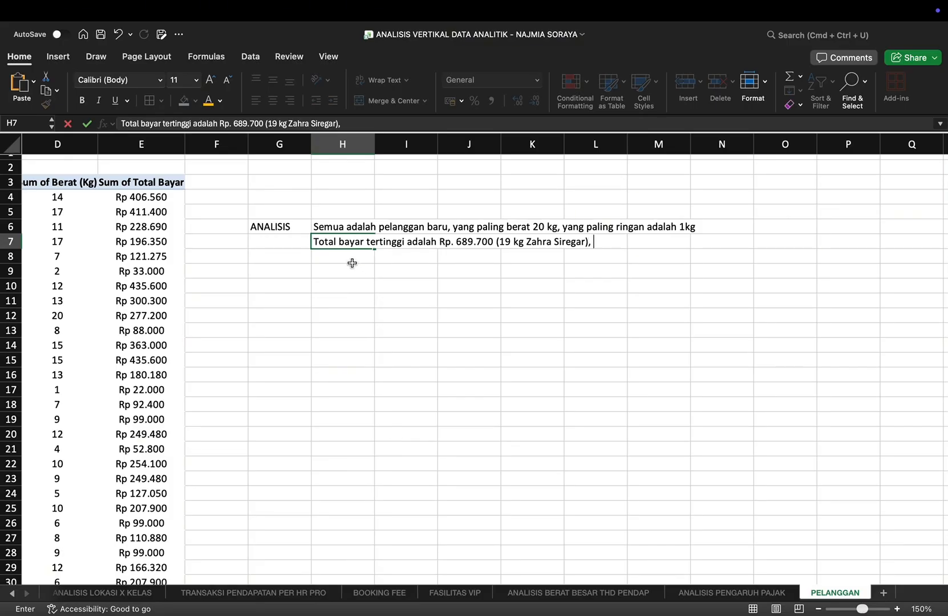
Step: Extend the H7 conclusion with "total bayar terendah adalah Rp. 15.400", followed in parentheses by "1 kg" and the lowest-paying customer's full name
type("otal bayar ")
type("terend")
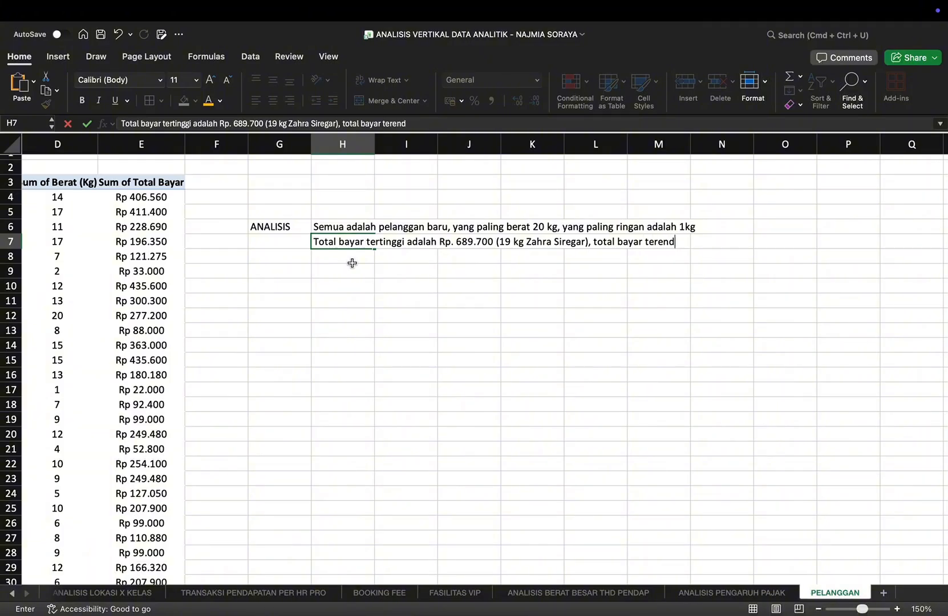
type("ah adalah Rp")
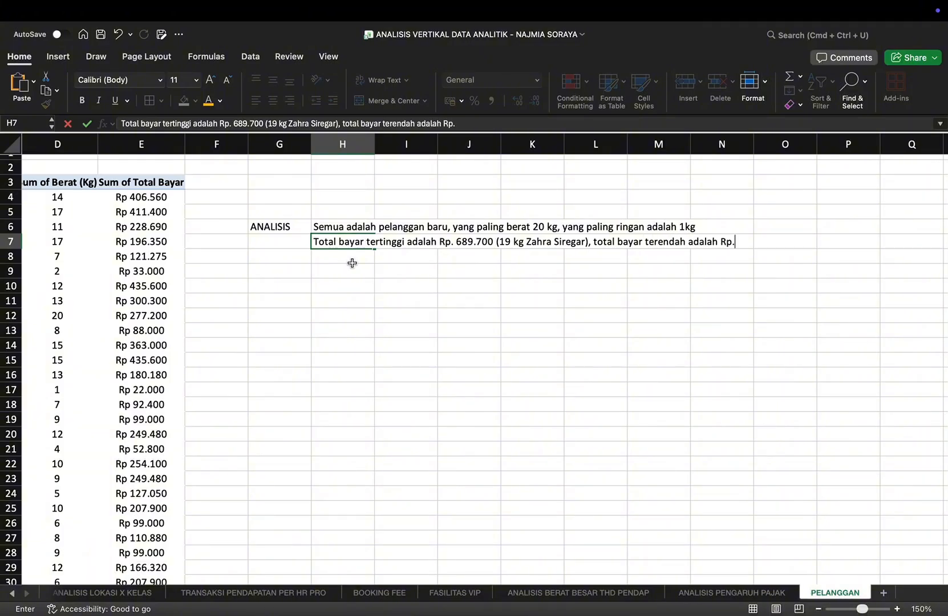
type(". 15.400 (1 kg")
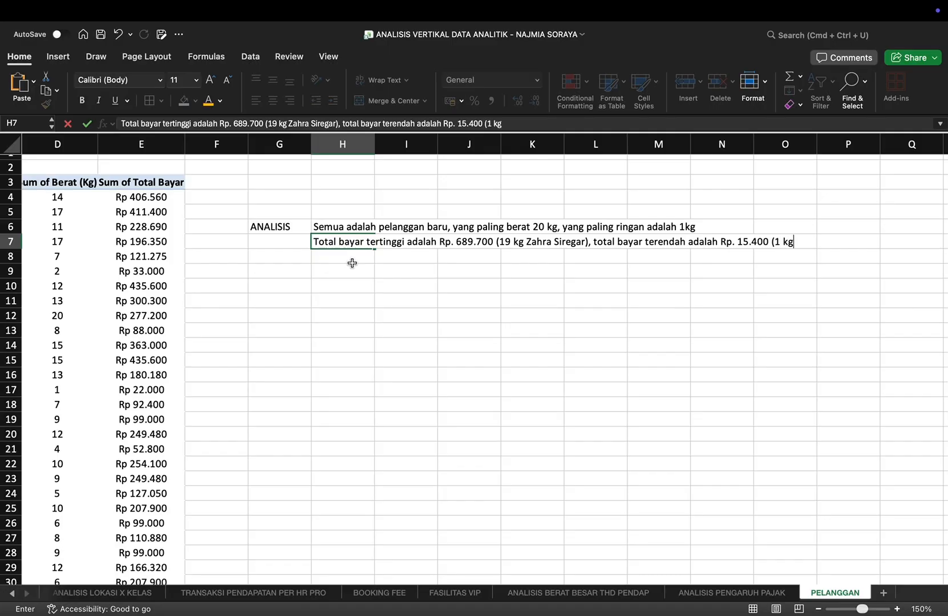
type(" Henra Susanto)")
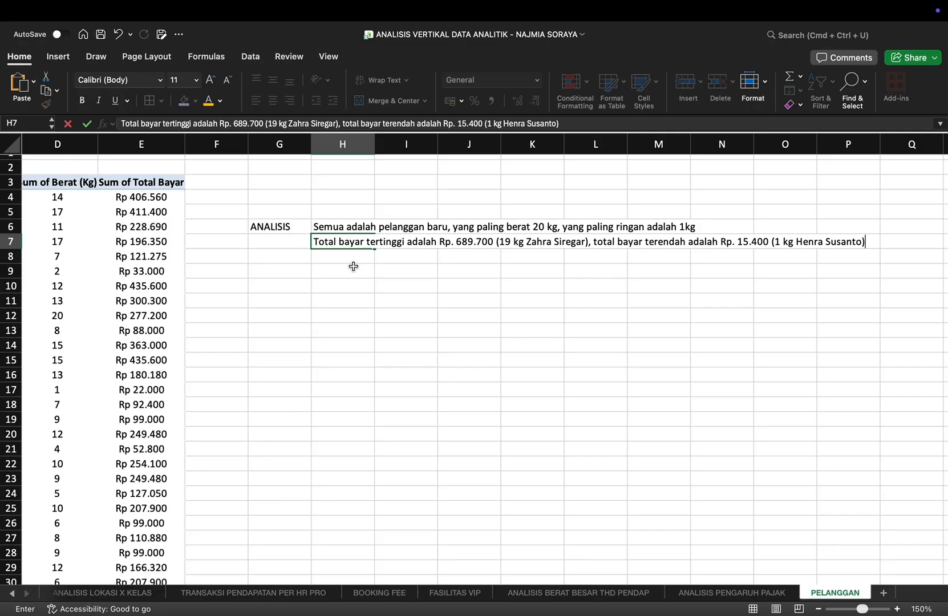
scroll(457, 311, "left", 4)
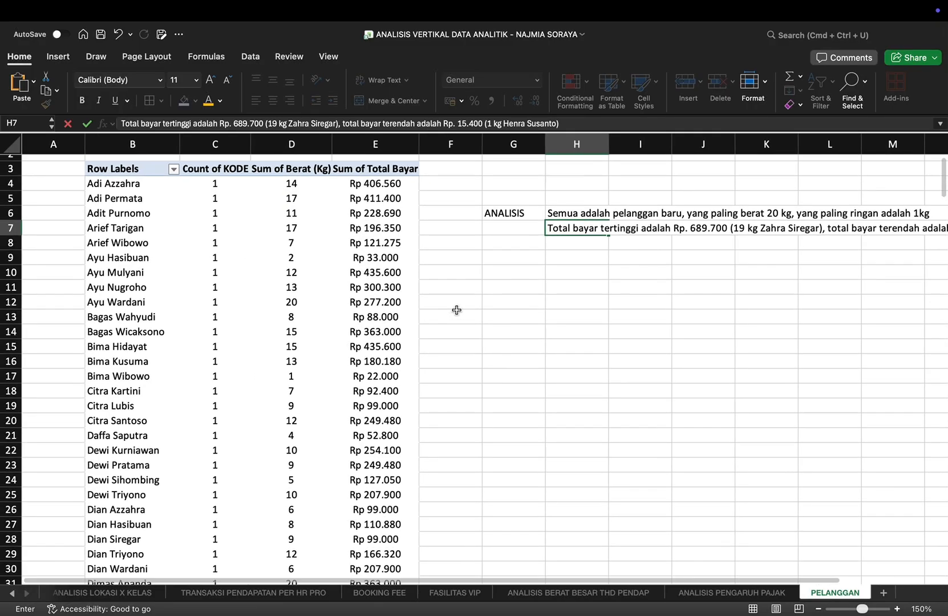
Step: Enter the labels "MIN" in G9 and "MAX" in G10 below the written conclusions
scroll(457, 311, "down", 9)
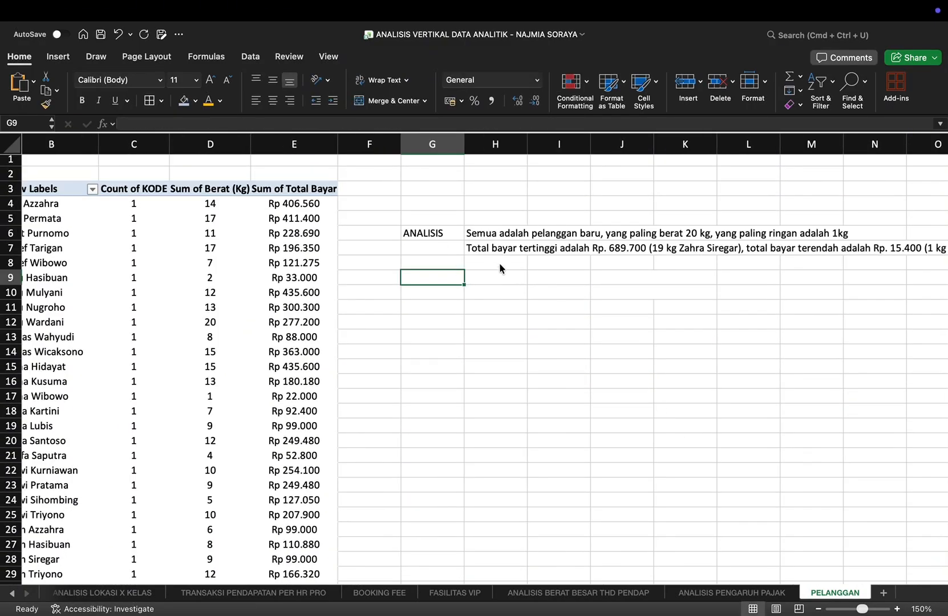
type("MIN")
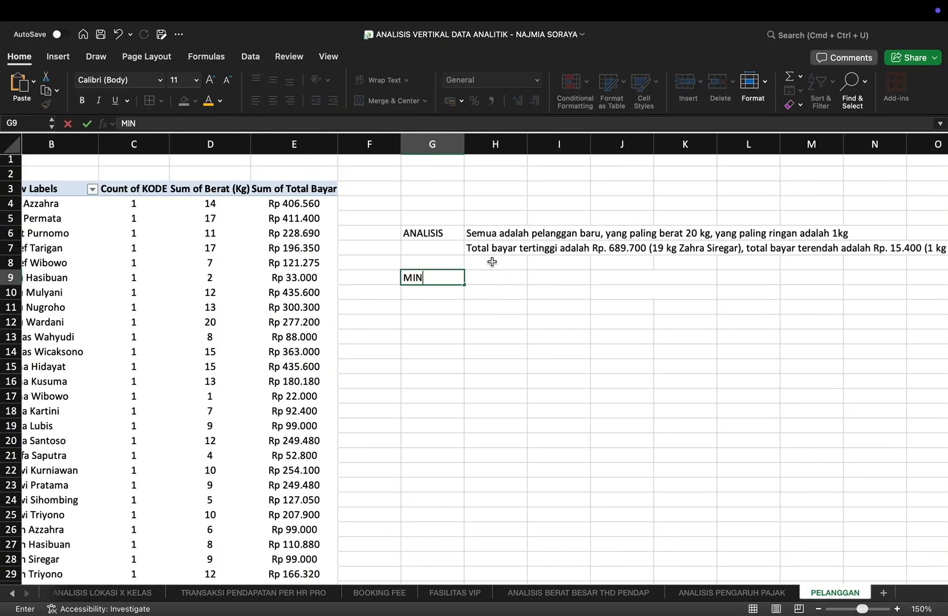
key("Return")
type("MAX")
key("Right")
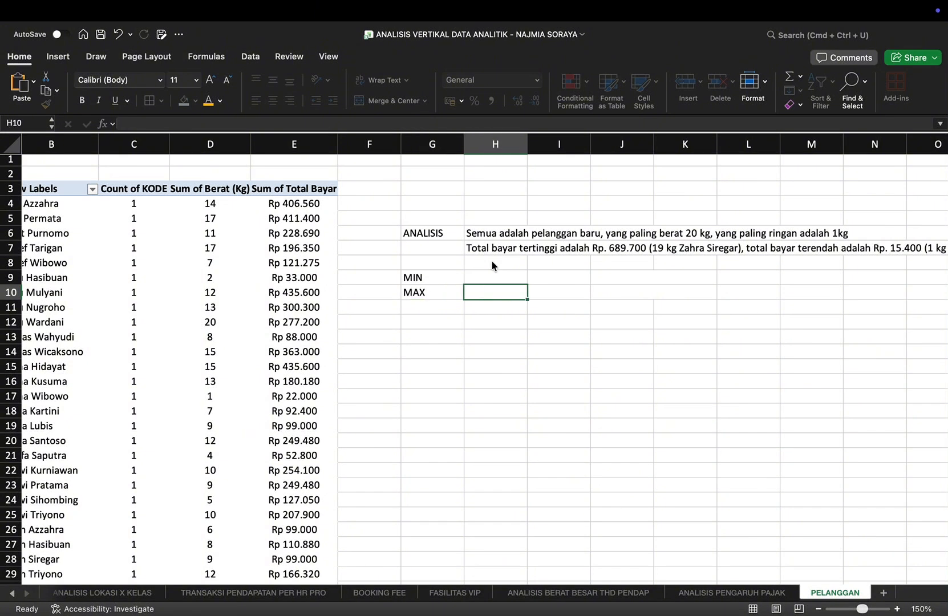
Step: Calculate the minimum of the Count of KODE values in H9 with =MIN(C4:C153), leaving out the Grand Total row
key("Up")
type("=MIN")
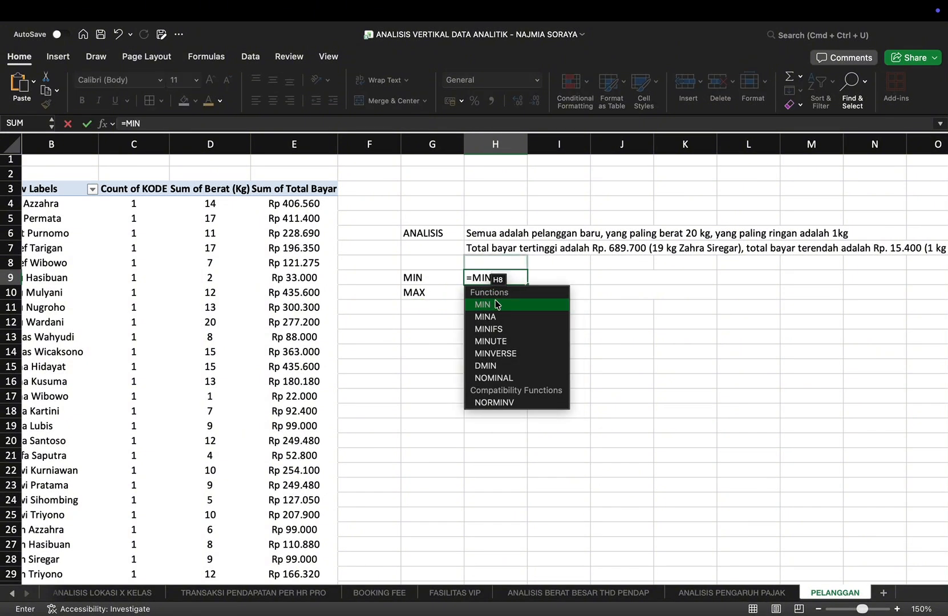
type("(c")
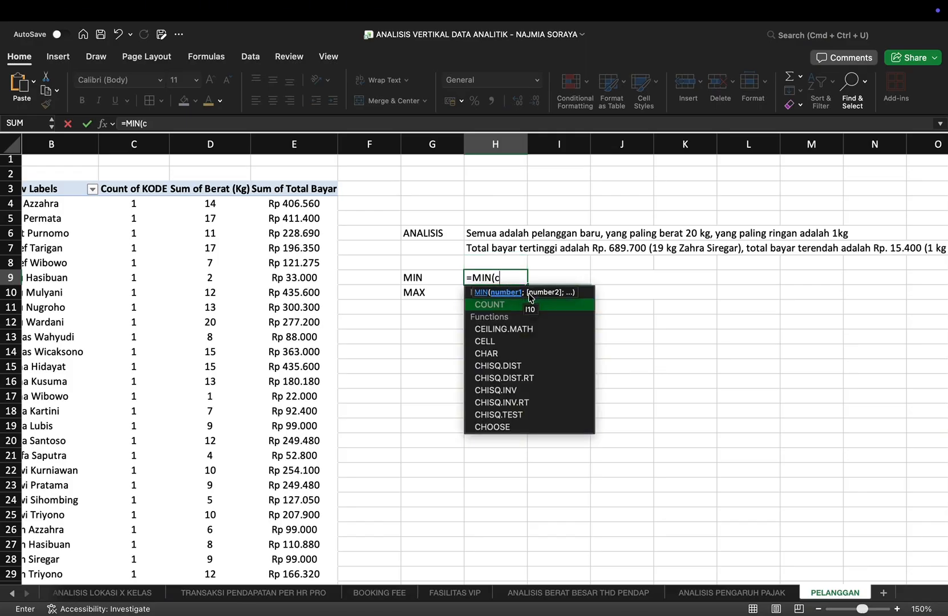
type("4:")
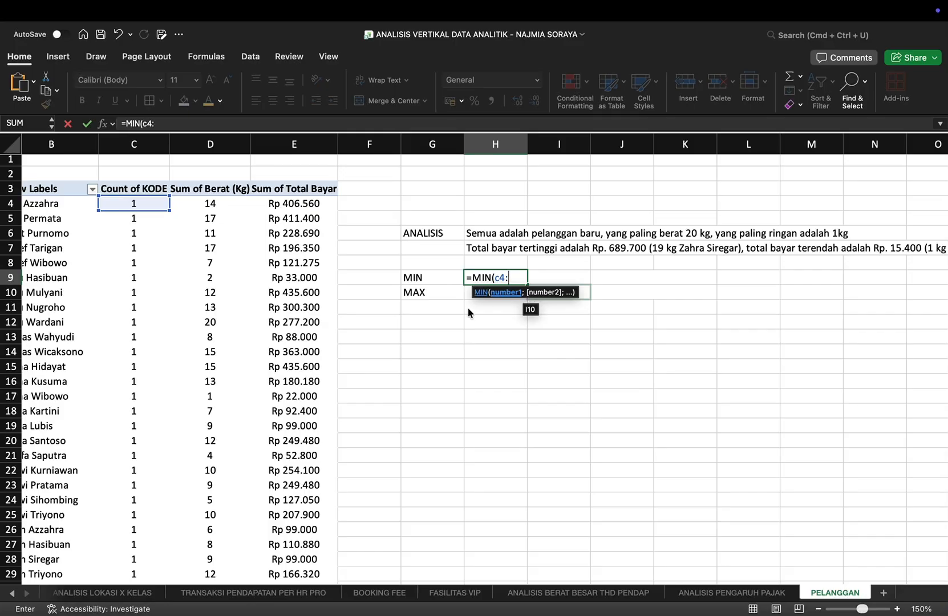
scroll(263, 417, "down", 20)
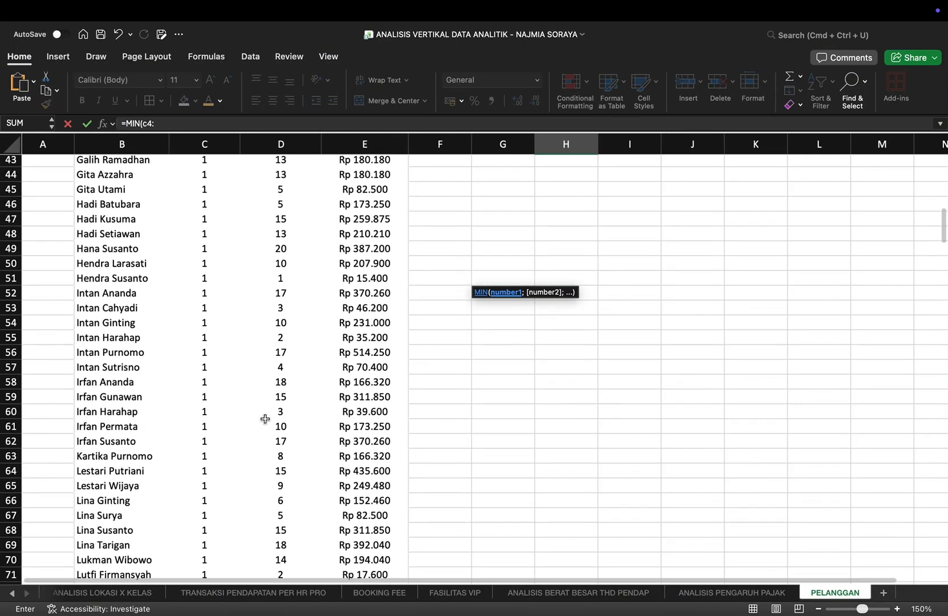
scroll(265, 419, "down", 20)
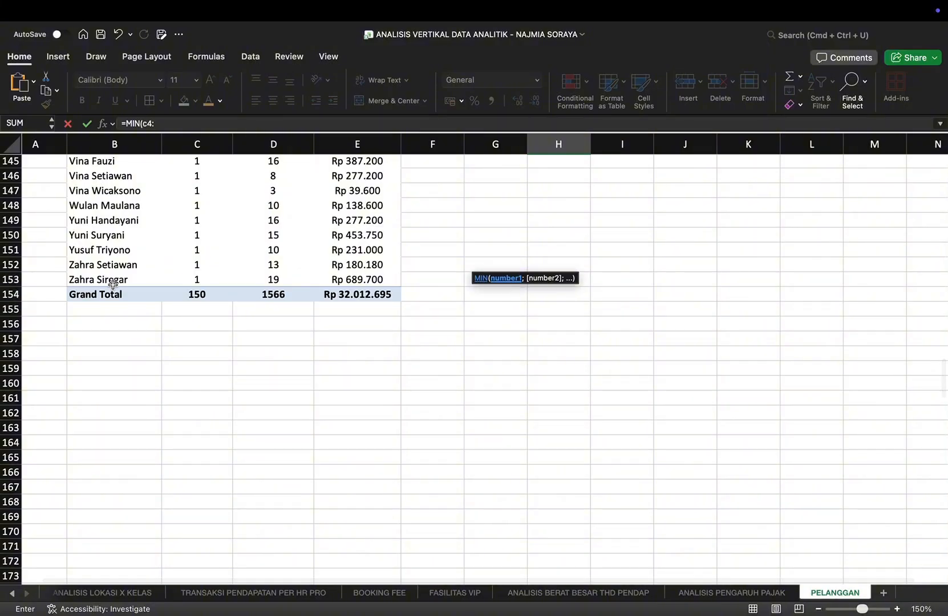
scroll(113, 285, "up", 10)
scroll(113, 286, "up", 20)
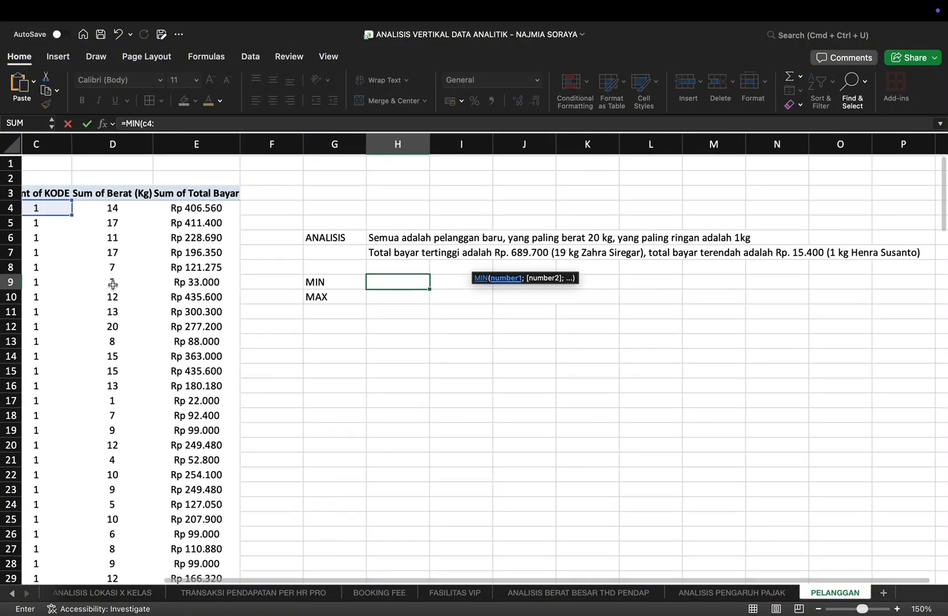
type("c1")
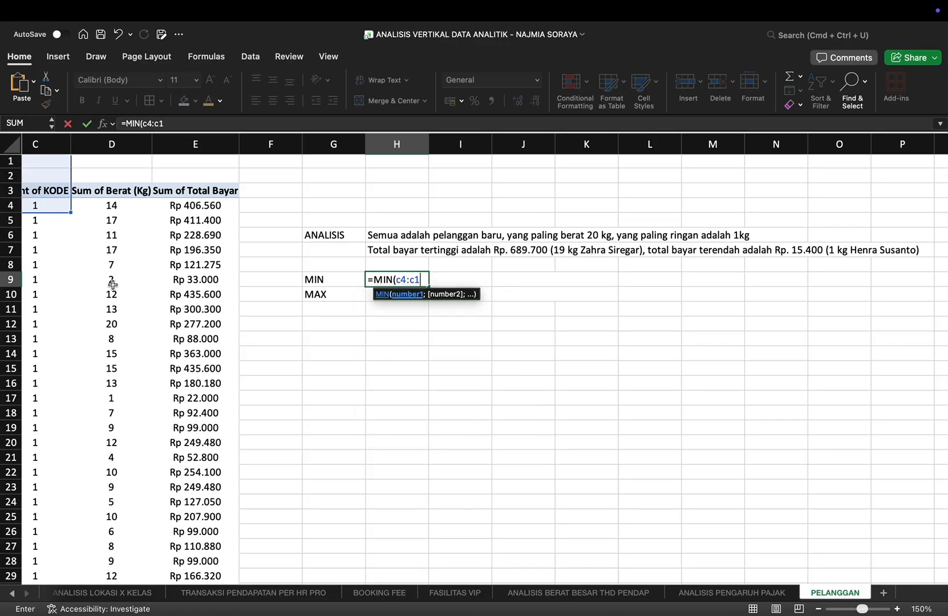
type("53")
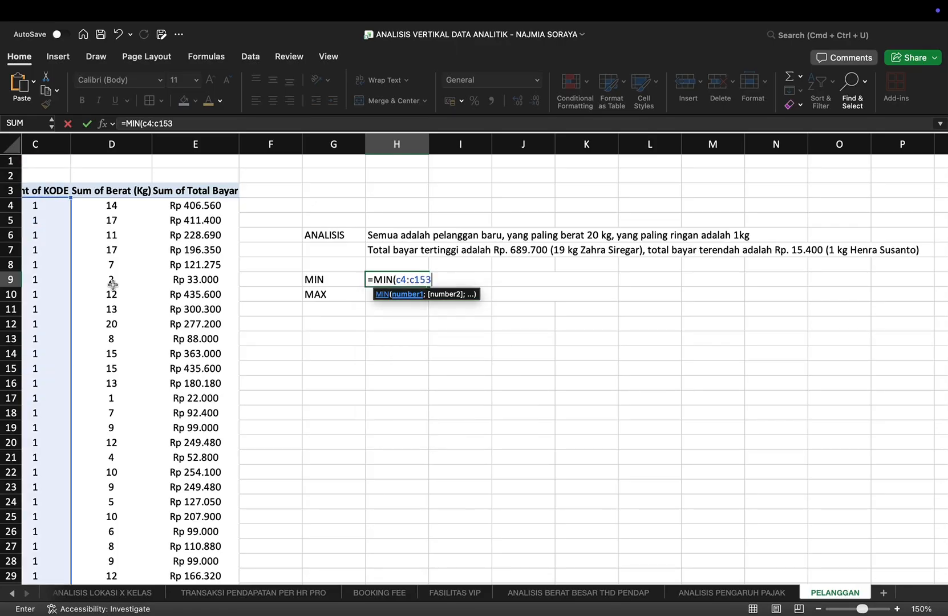
type(")")
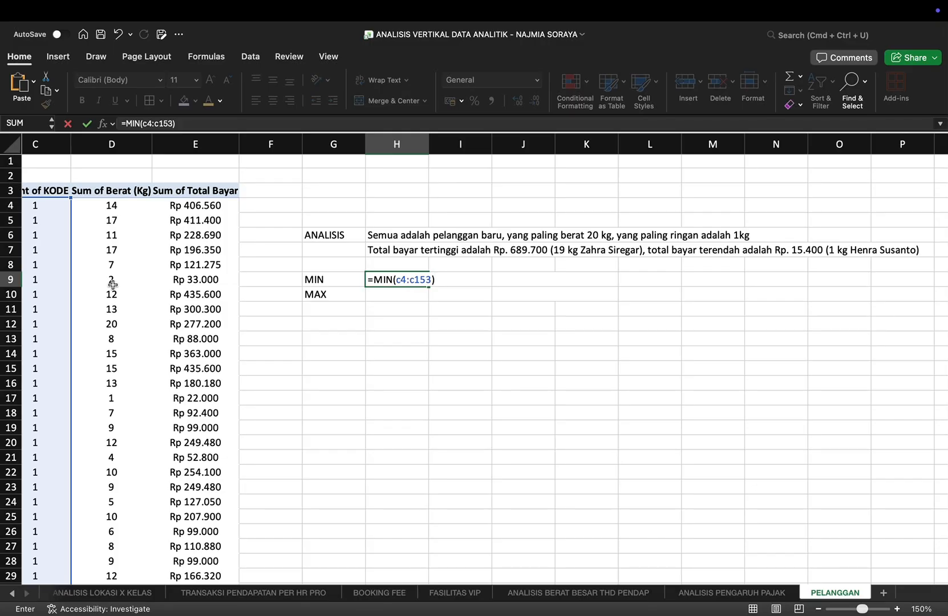
key("Return")
Step: Calculate the maximum of the Count of KODE values in H10 with =MAX(C4:C153)
type("=max")
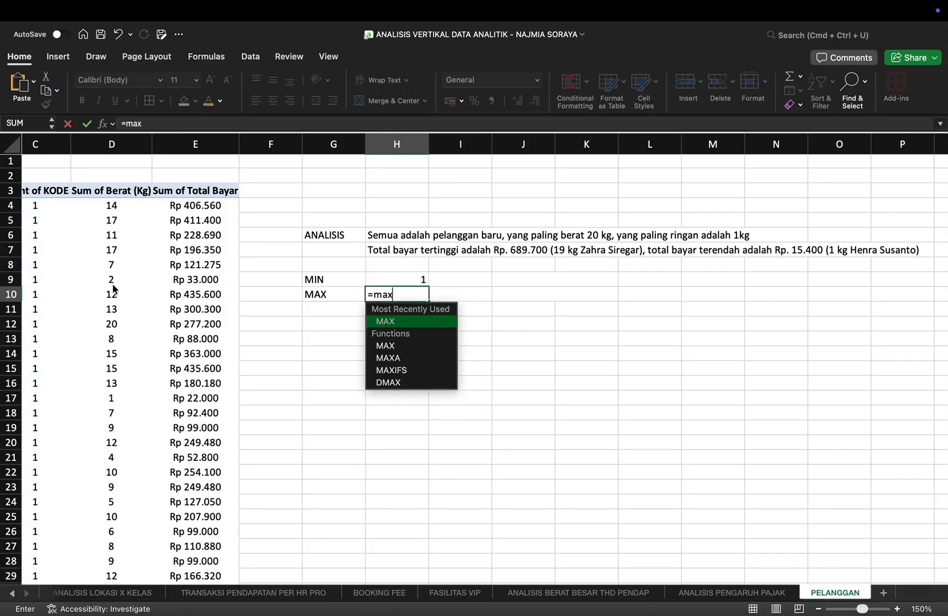
type("(c4")
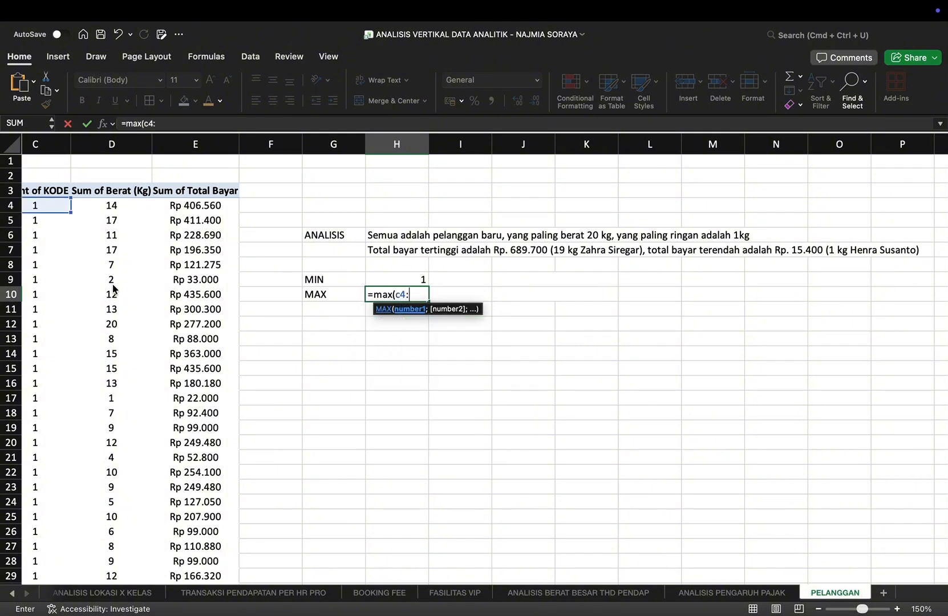
type(":c153")
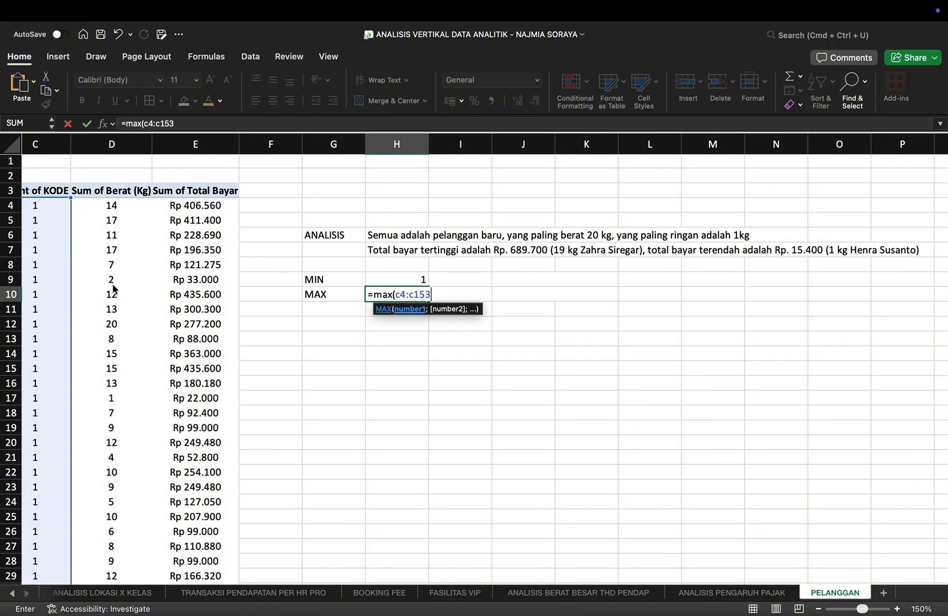
type(")")
key("Return")
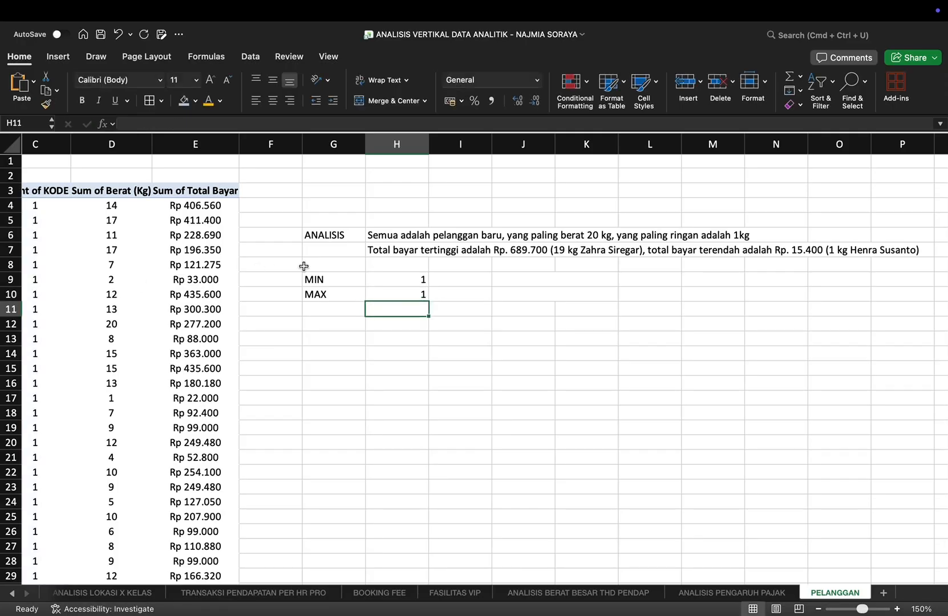
Step: Enter the labels "Bayar Max" in J9 and "Bayar Min" in J10
key("Right")
key("Right")
key("Up")
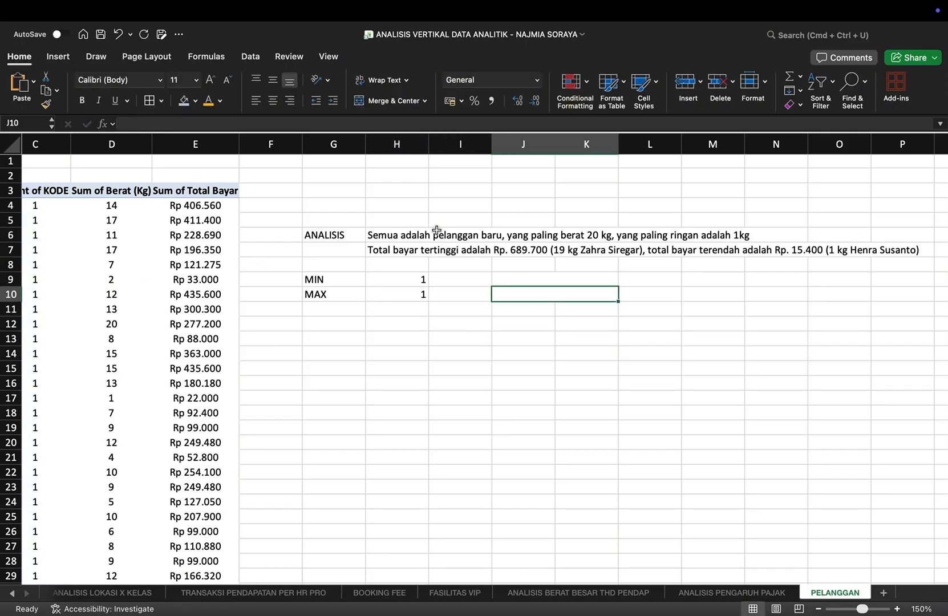
key("Up")
type("Bayar")
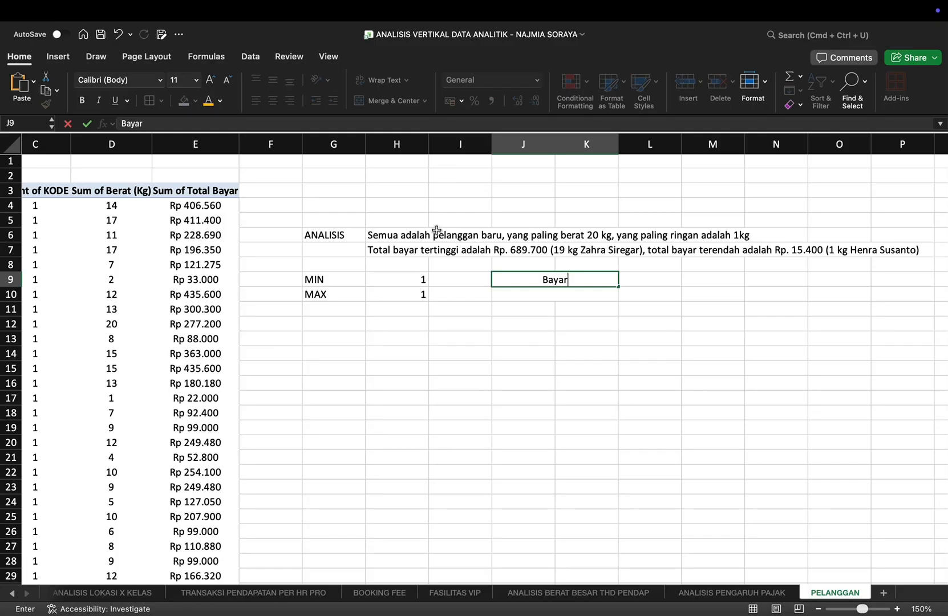
type(" Max")
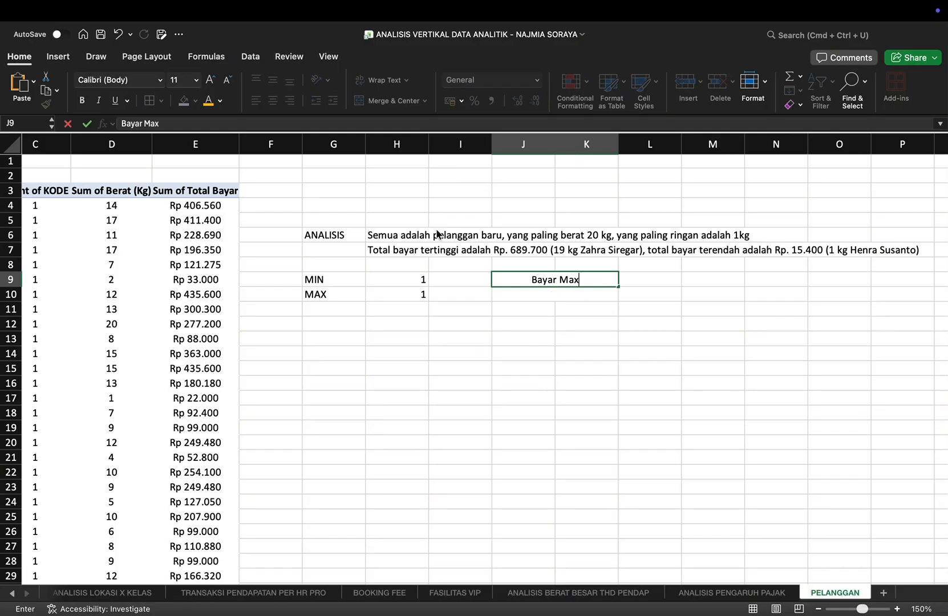
key("Return")
type("Bayae")
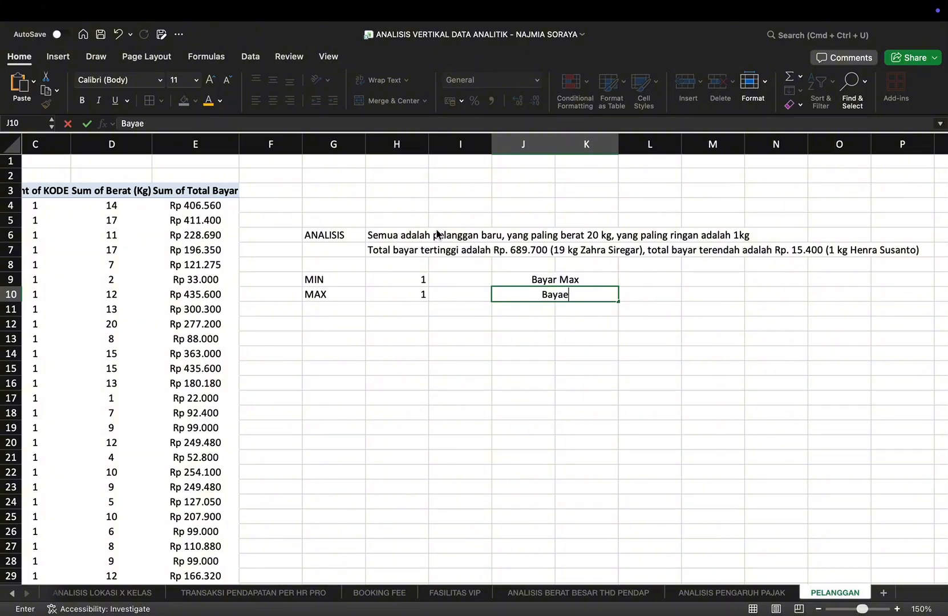
key("BackSpace")
type("r")
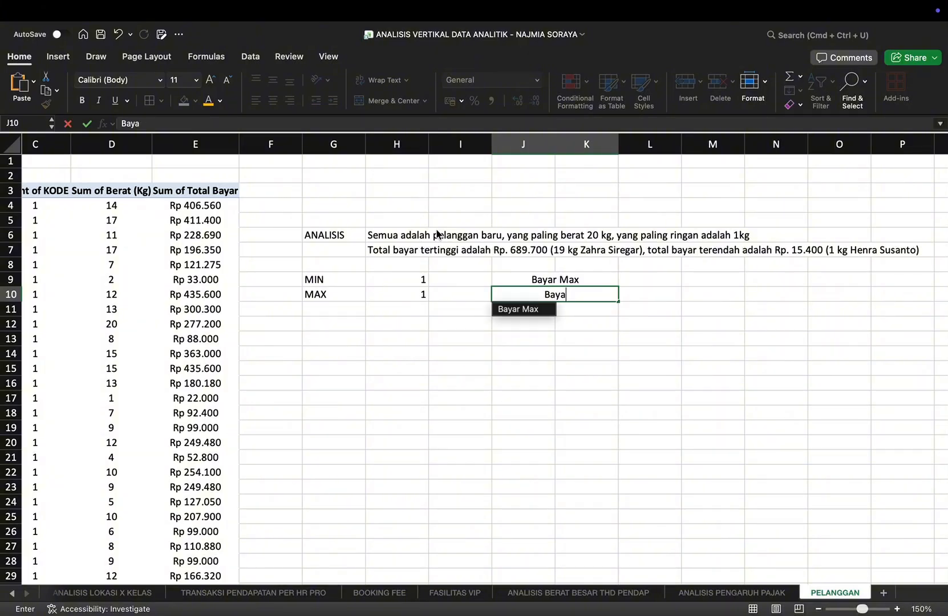
type(" Min")
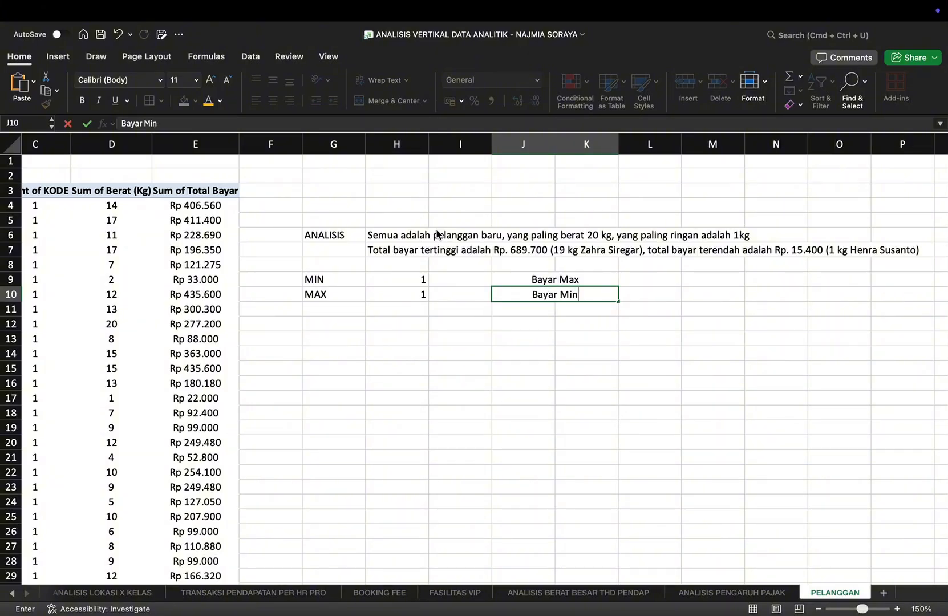
key("Tab")
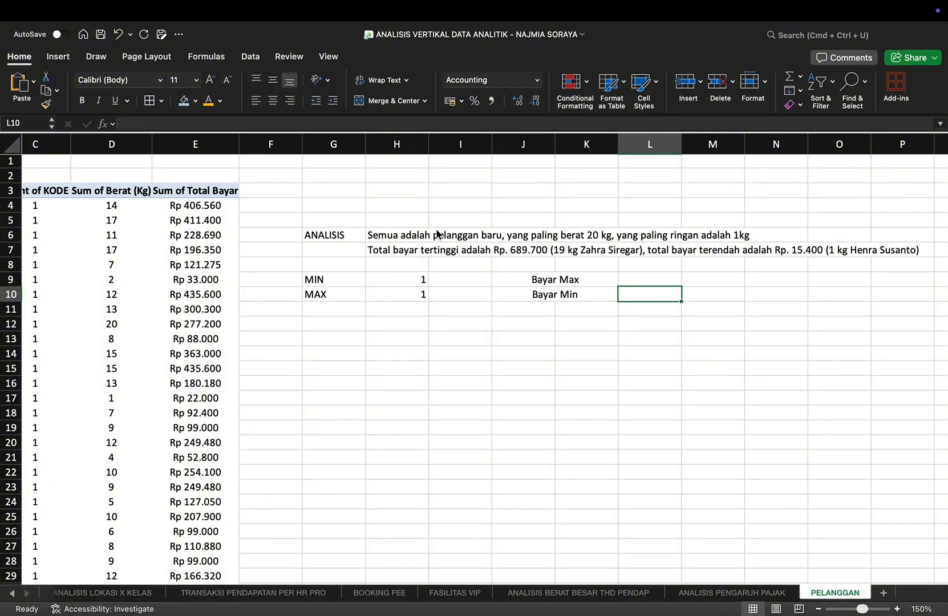
Step: Calculate the highest Sum of Total Bayar in L9 with =MAX(E4:E153), leaving out the Grand Total row
key("Up")
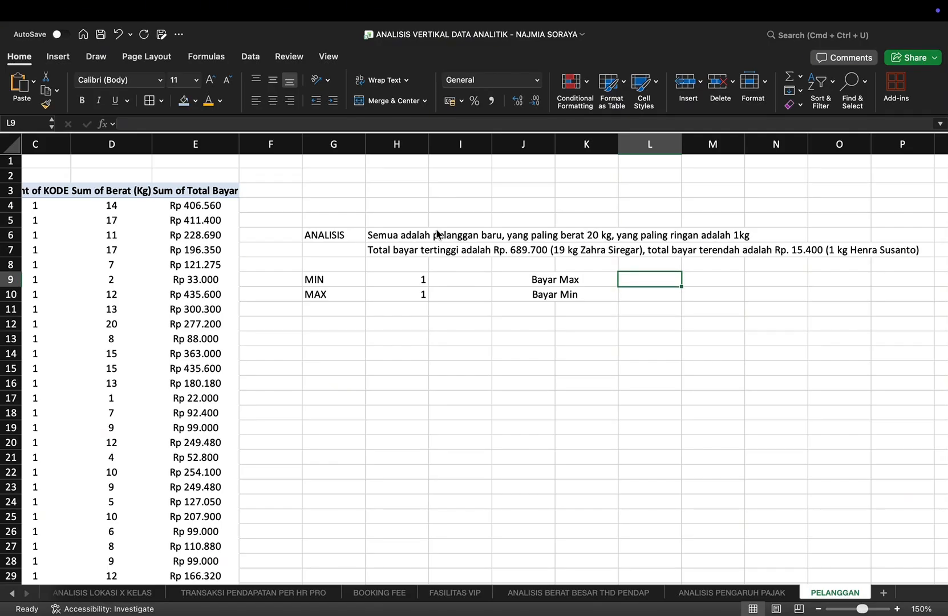
type("=MAX(e")
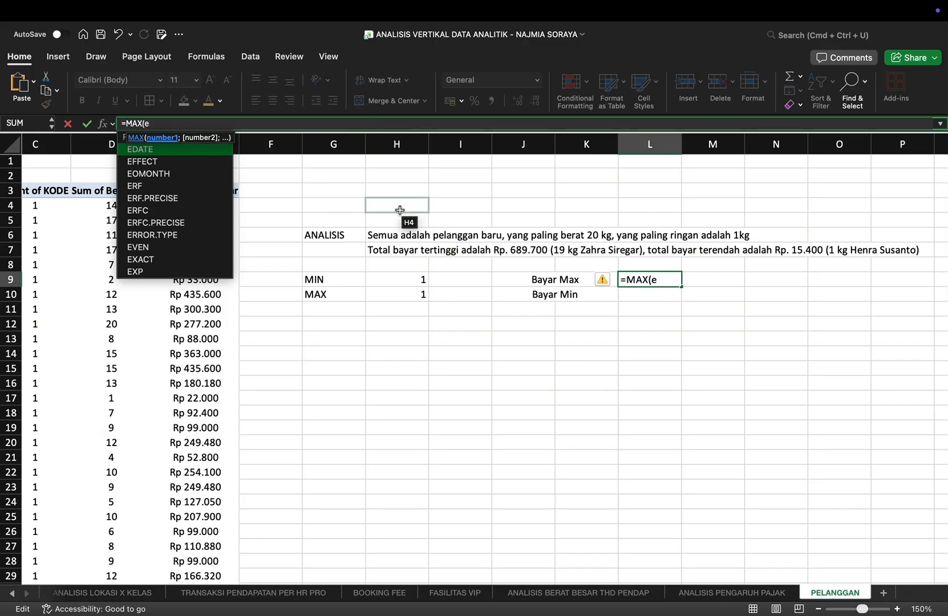
type("4")
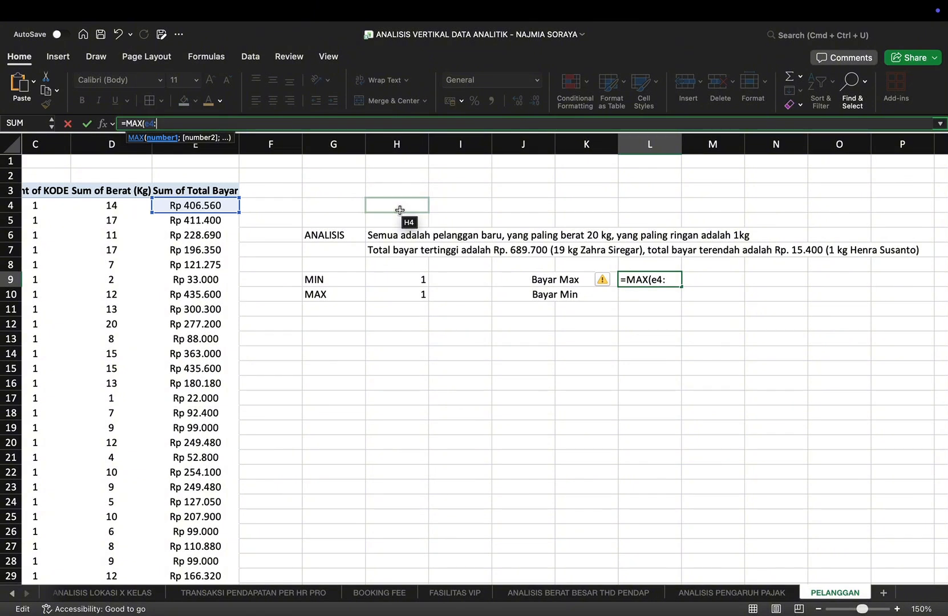
type(":e153")
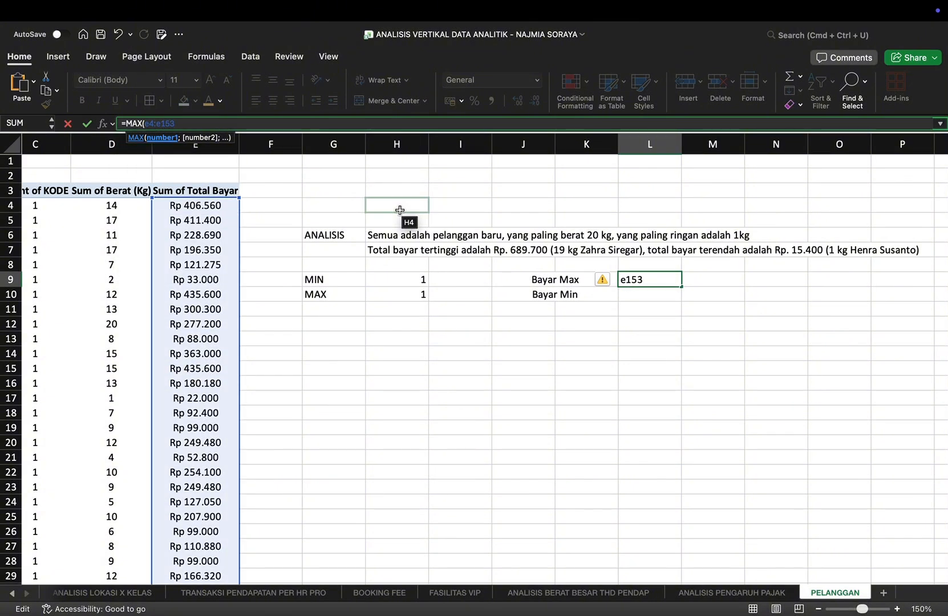
key("Return")
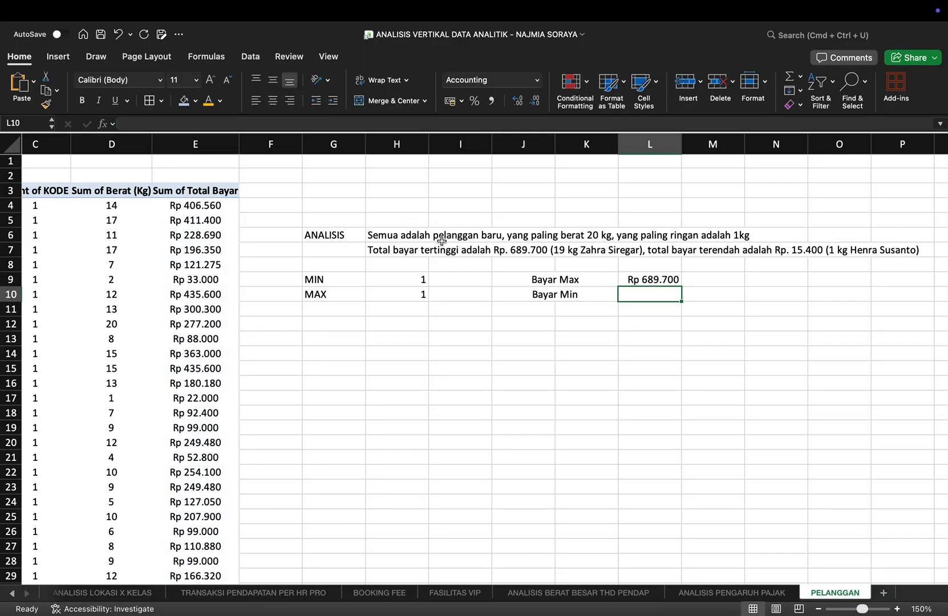
Step: Calculate the lowest Sum of Total Bayar in L10 with =MIN(E4:E153), leaving out the Grand Total row
type("=")
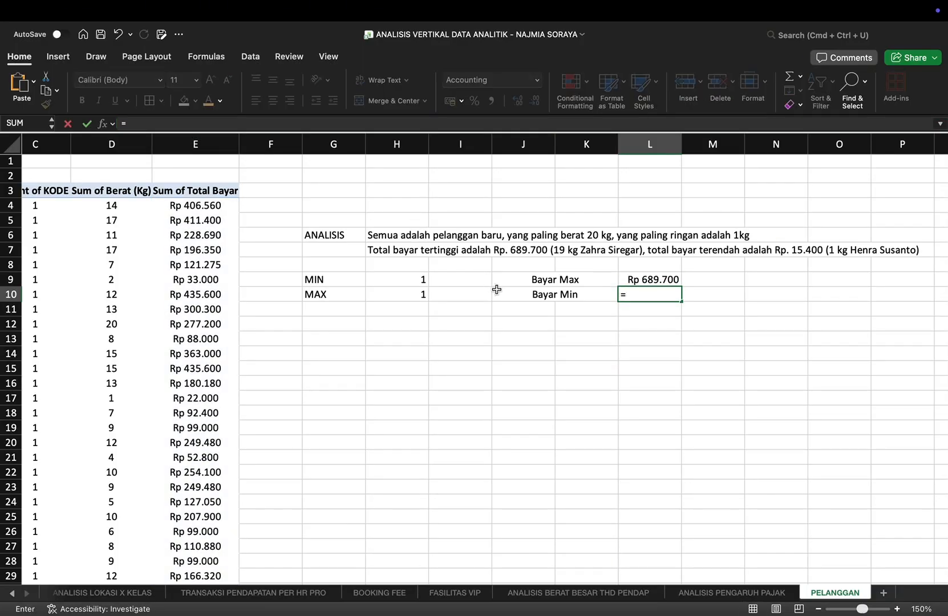
type("min")
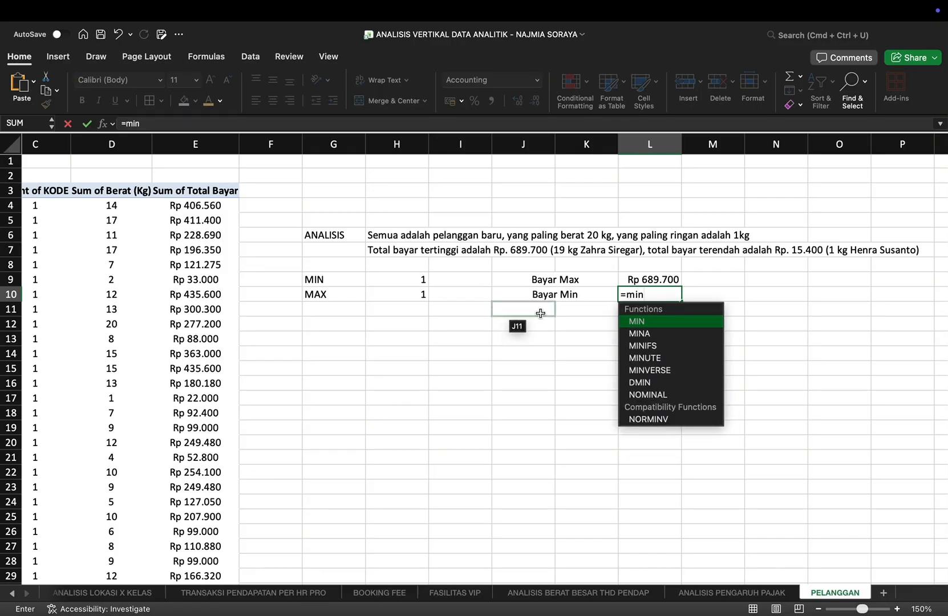
double_click(661, 323)
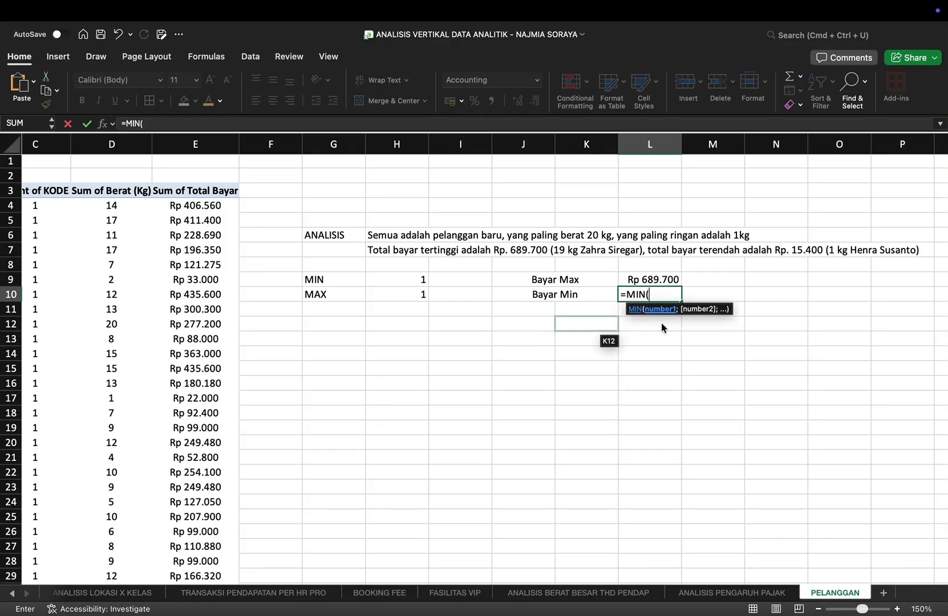
type("e4")
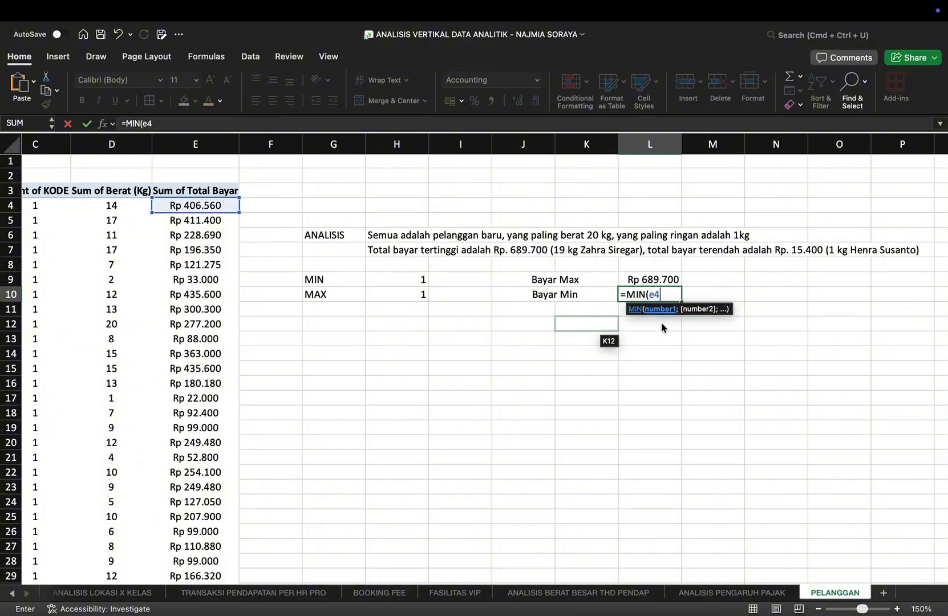
type(":e153")
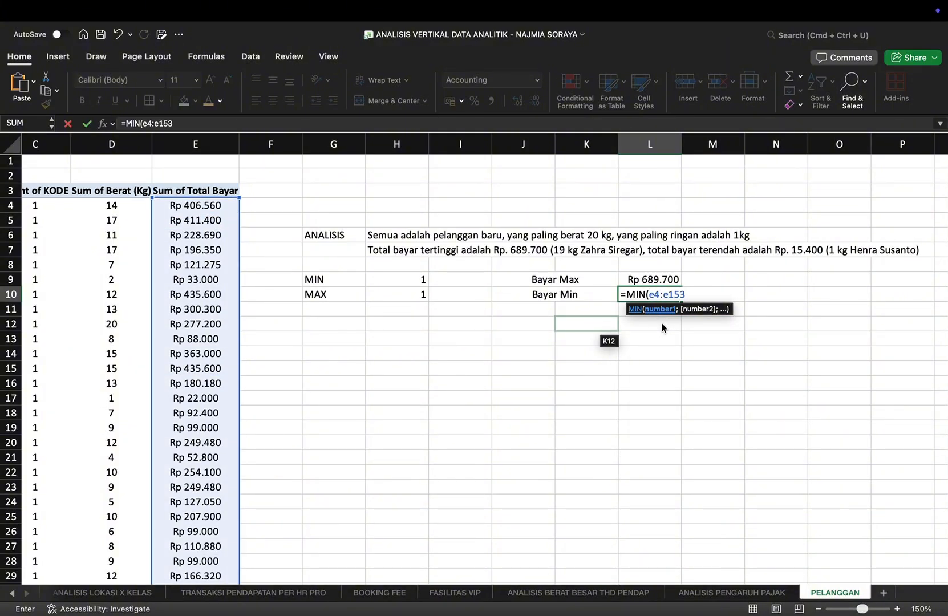
key("Return")
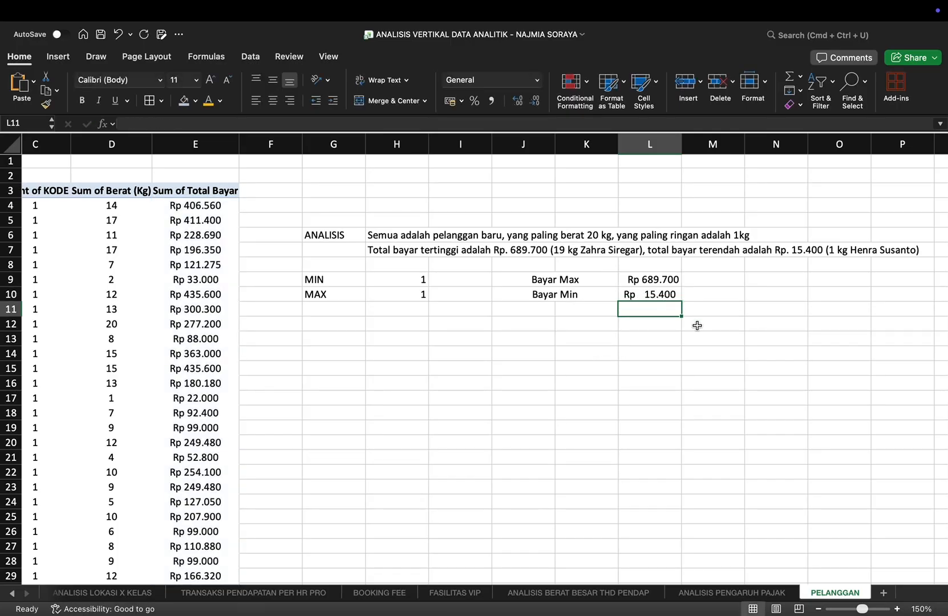
Step: Review the full customer PivotTable on PELANGGAN and the analysis sheets from ANALISIS PENGARUH PAJAK back to ANALISIS LOKASI X KELAS
scroll(697, 325, "down", 3)
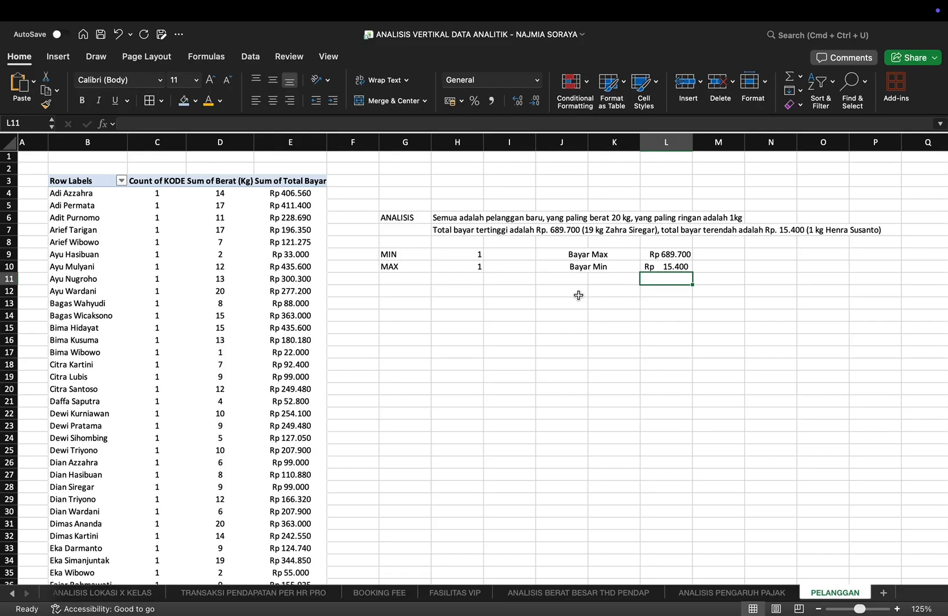
scroll(578, 294, "down", 20)
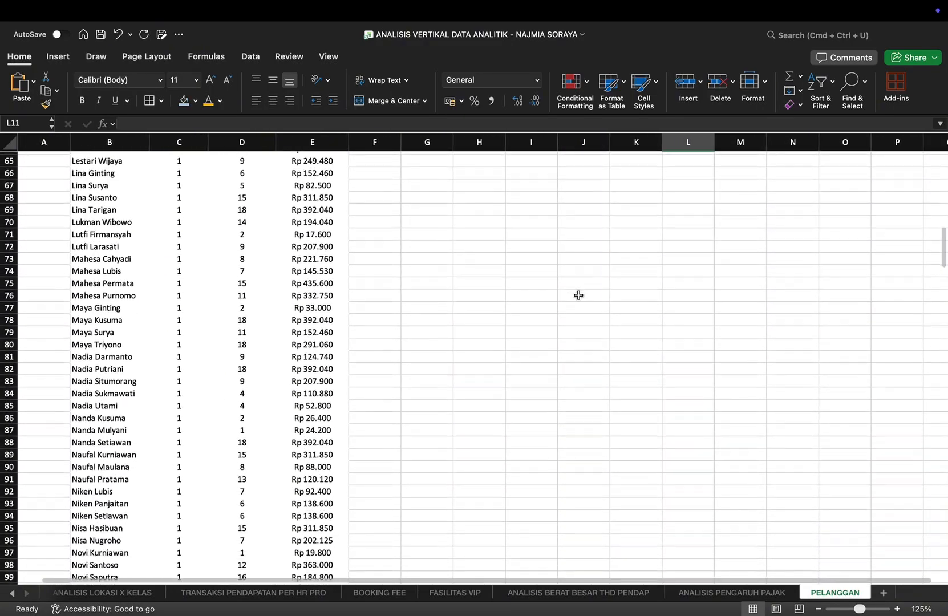
scroll(578, 295, "down", 20)
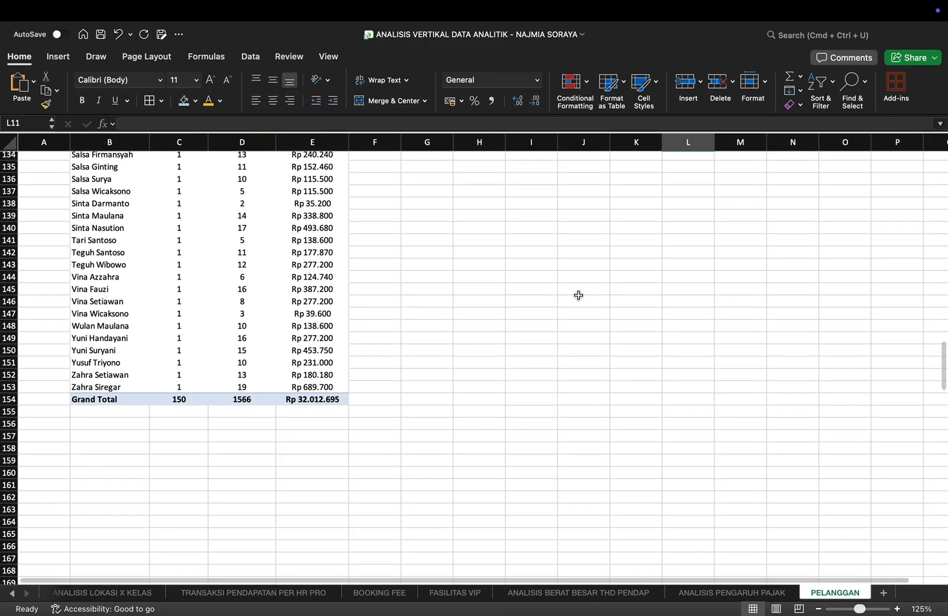
scroll(578, 295, "up", 20)
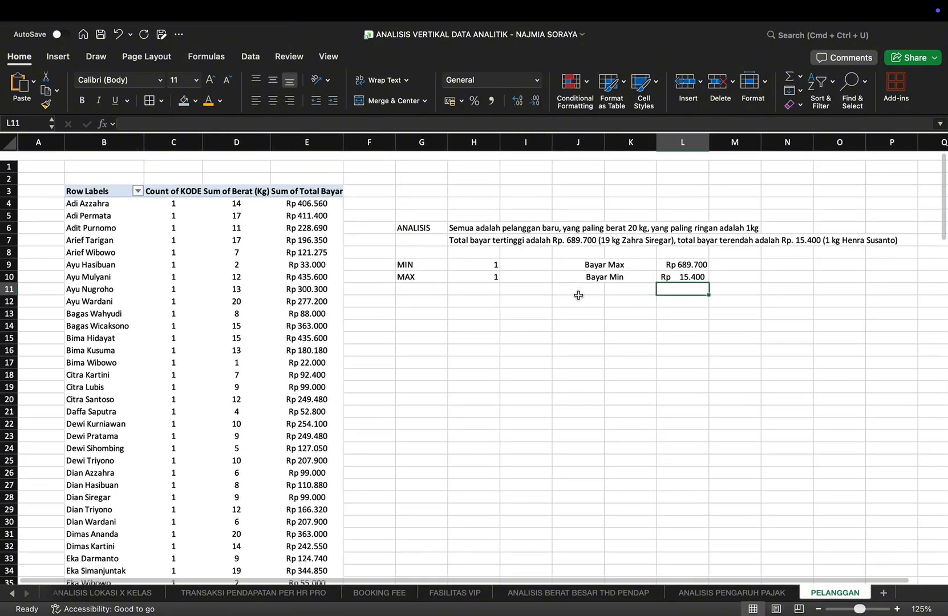
left_click(692, 598)
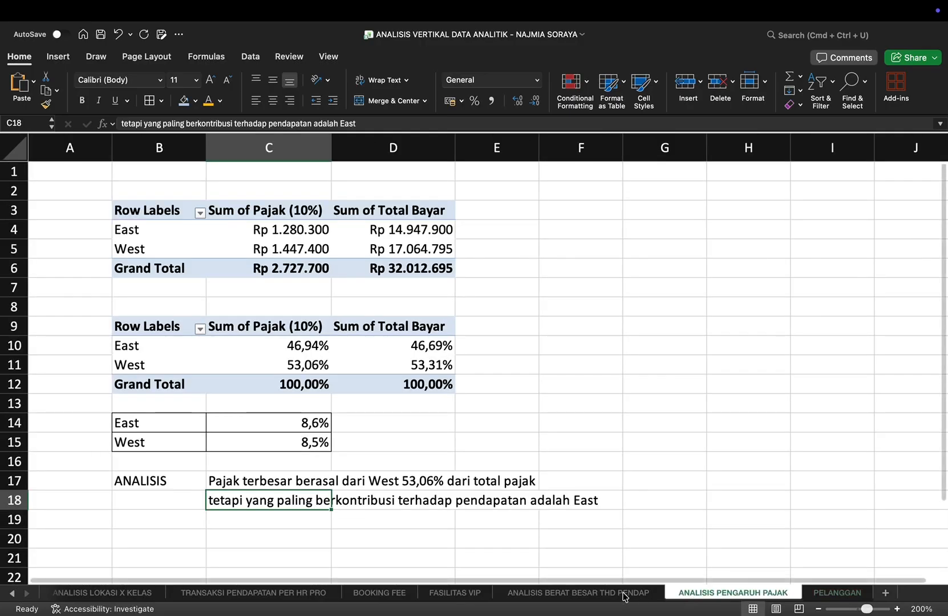
left_click(623, 597)
left_click(480, 594)
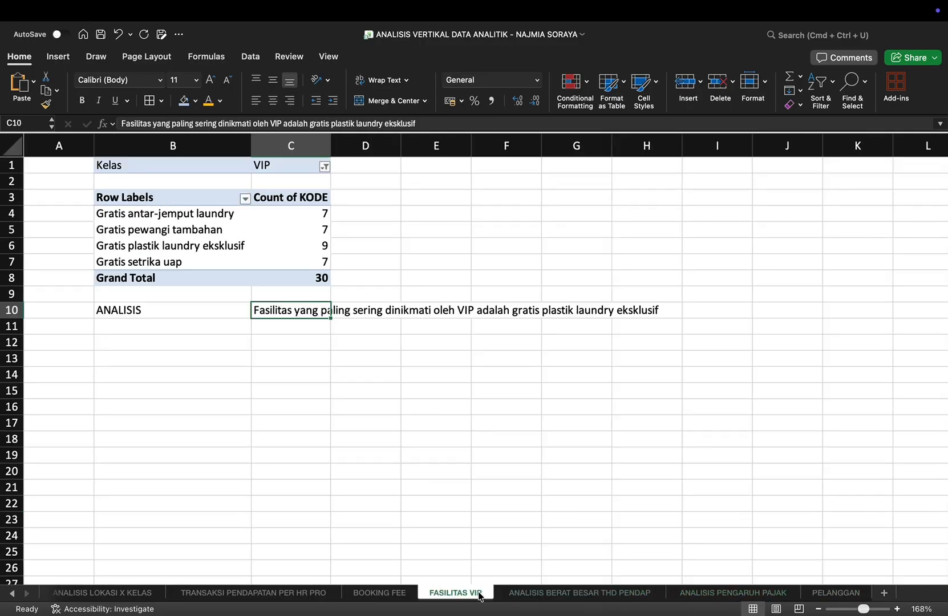
left_click(381, 595)
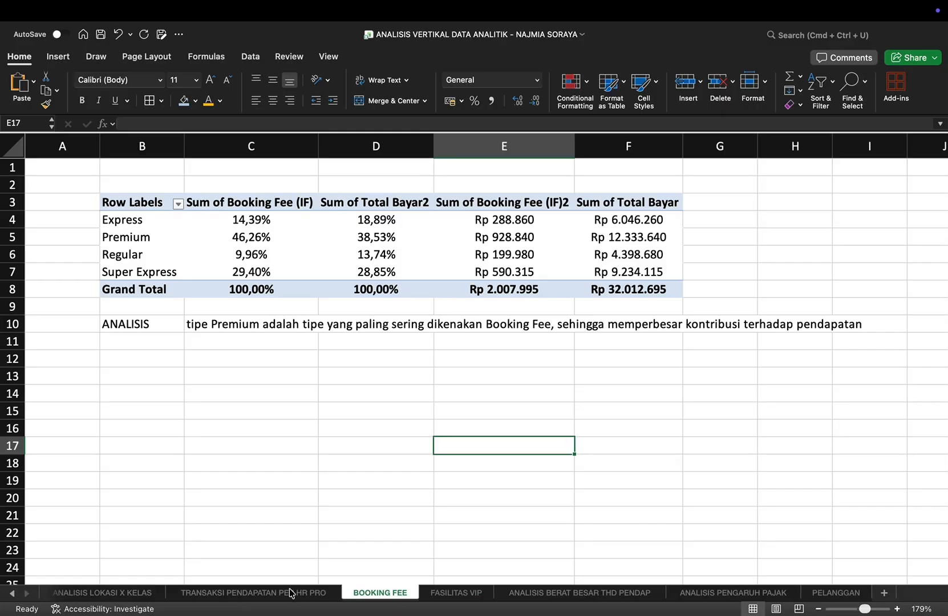
left_click(289, 594)
left_click(140, 594)
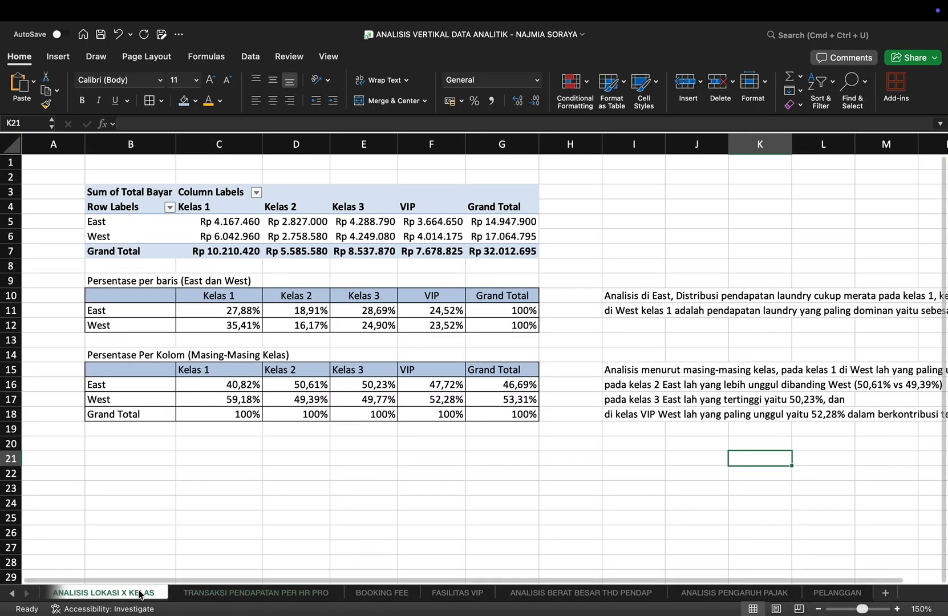
Step: Review the earlier sheets from ANALISIS VOLUME OPERASIONAL back to the Pendahuluan introduction, including their PivotTables, charts and conclusions
left_click(10, 593)
left_click(11, 593)
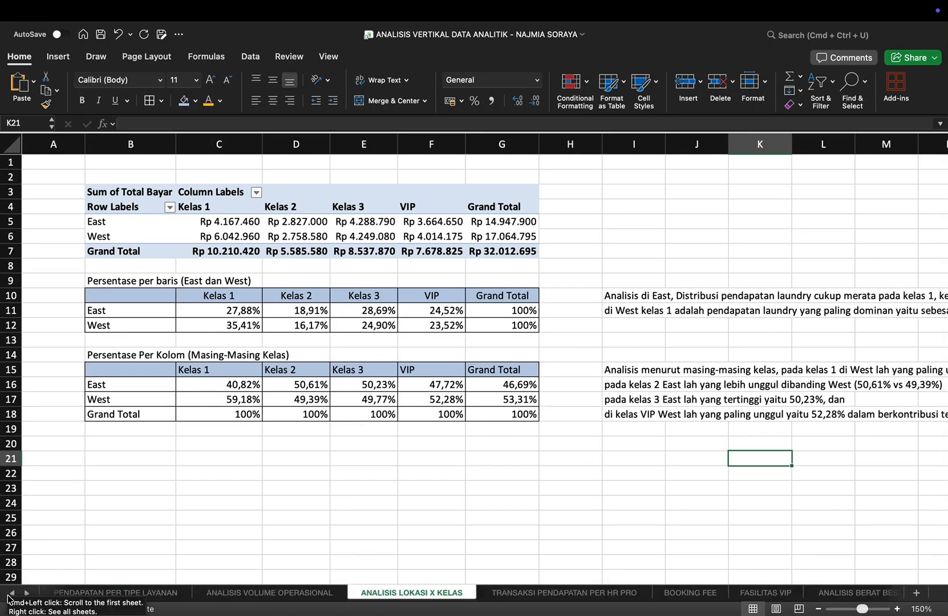
left_click(225, 595)
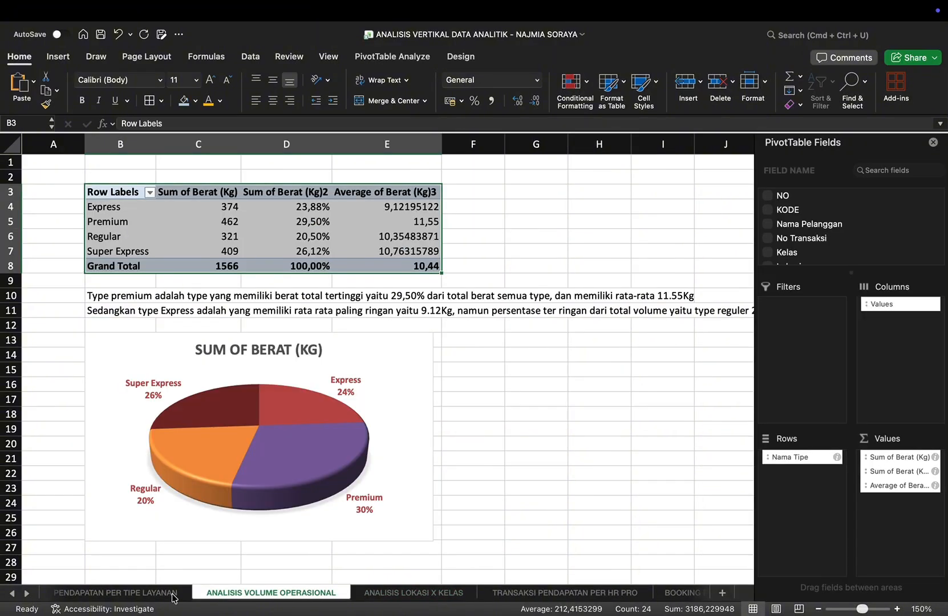
left_click(153, 593)
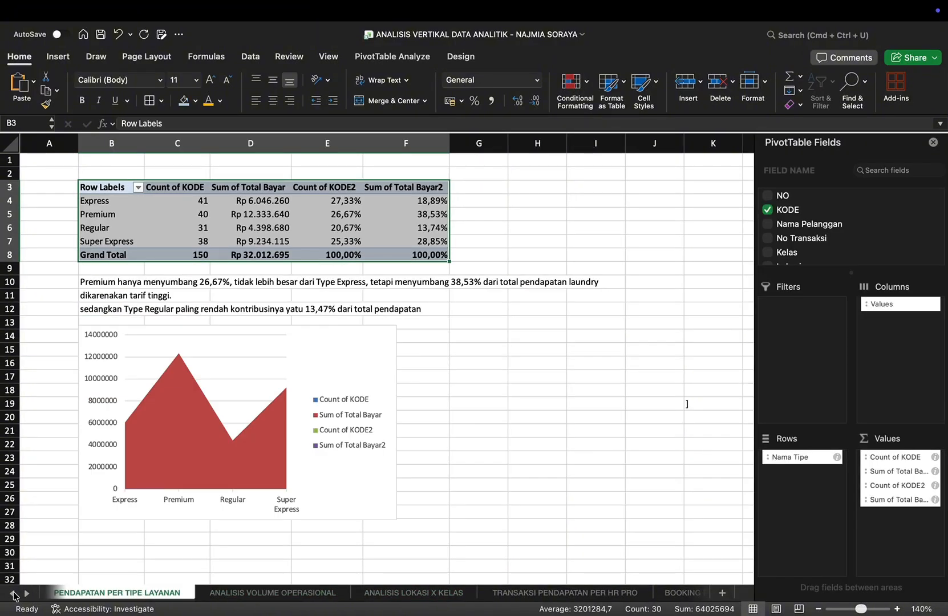
left_click(13, 594)
left_click(12, 594)
left_click(260, 595)
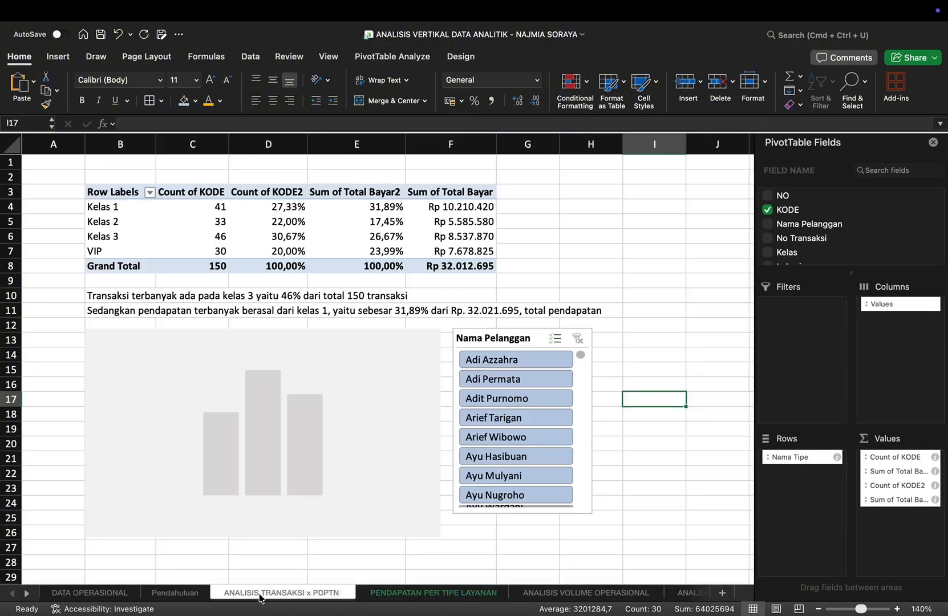
left_click(185, 596)
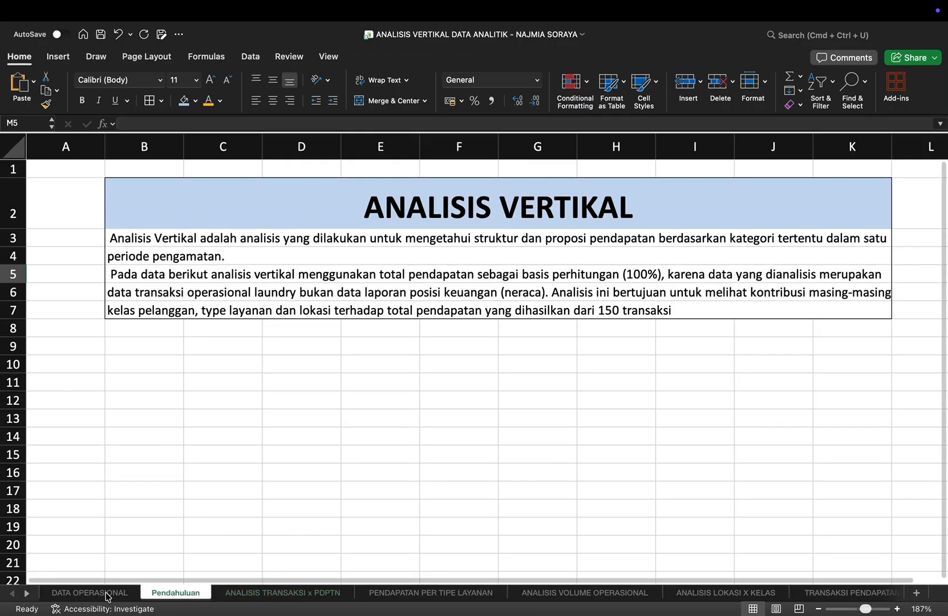
Step: Look through the Laundry Qaila transaction table on the DATA OPERASIONAL sheet, from its title and headers down to the last rows
left_click(107, 594)
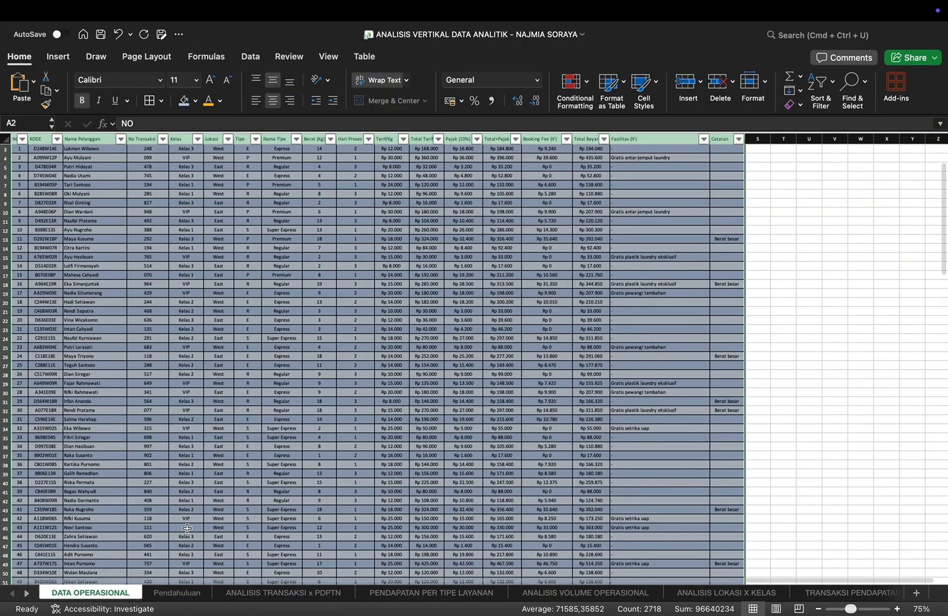
left_click(813, 338)
scroll(814, 340, "up", 2)
scroll(814, 340, "up", 3)
scroll(814, 340, "left", 2)
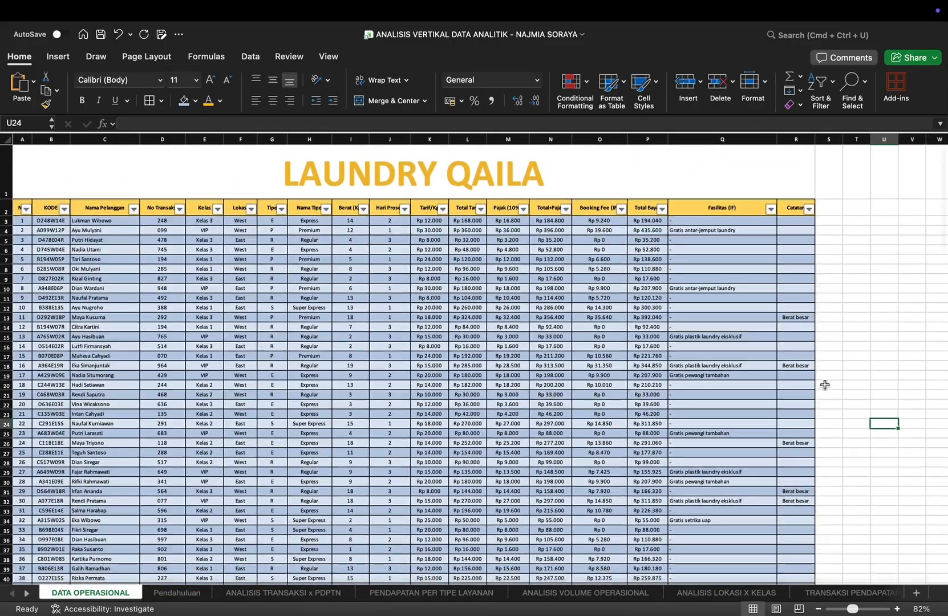
scroll(825, 385, "down", 10)
scroll(825, 385, "down", 20)
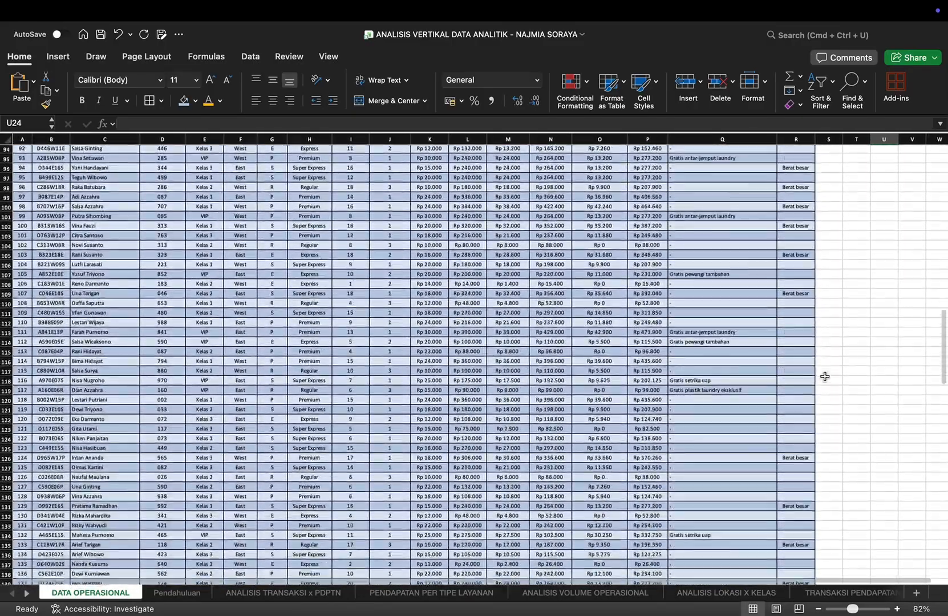
scroll(825, 376, "up", 20)
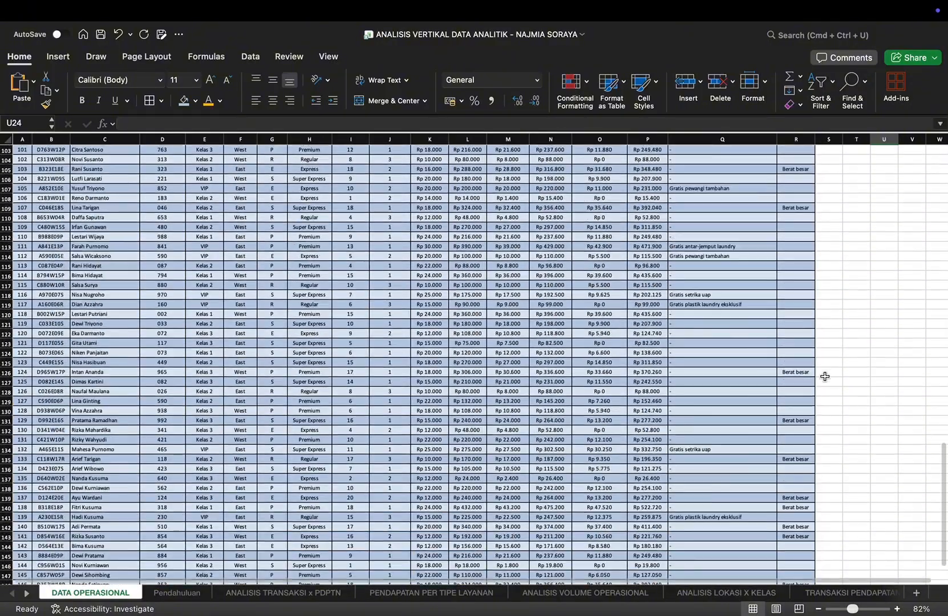